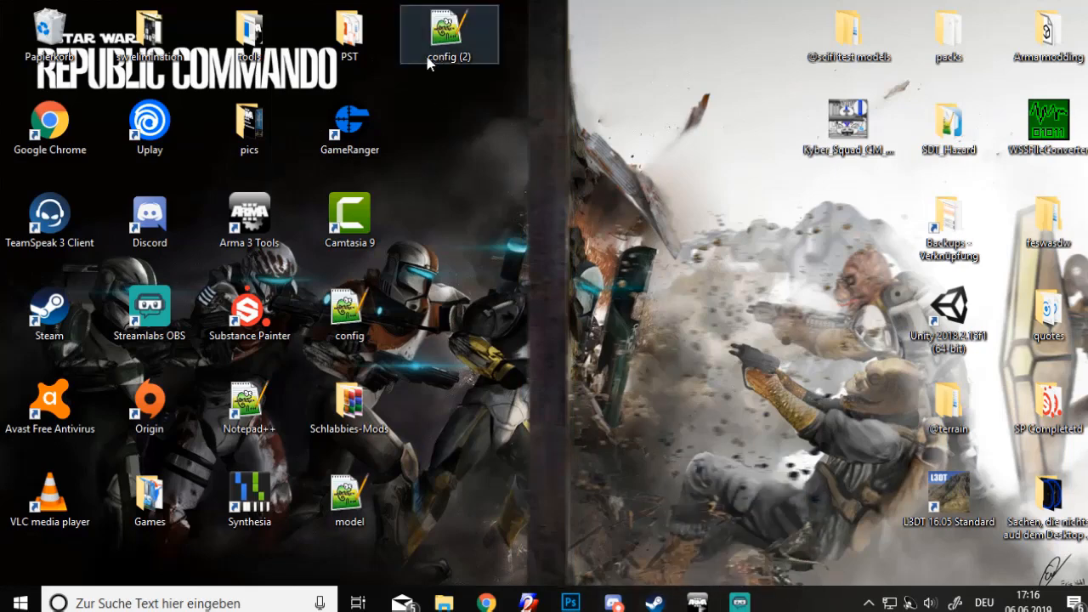
Launch Substance Painter, decline the new version download and dismiss the welcome window
{"action": "left_click", "coordinate": [245, 309]}
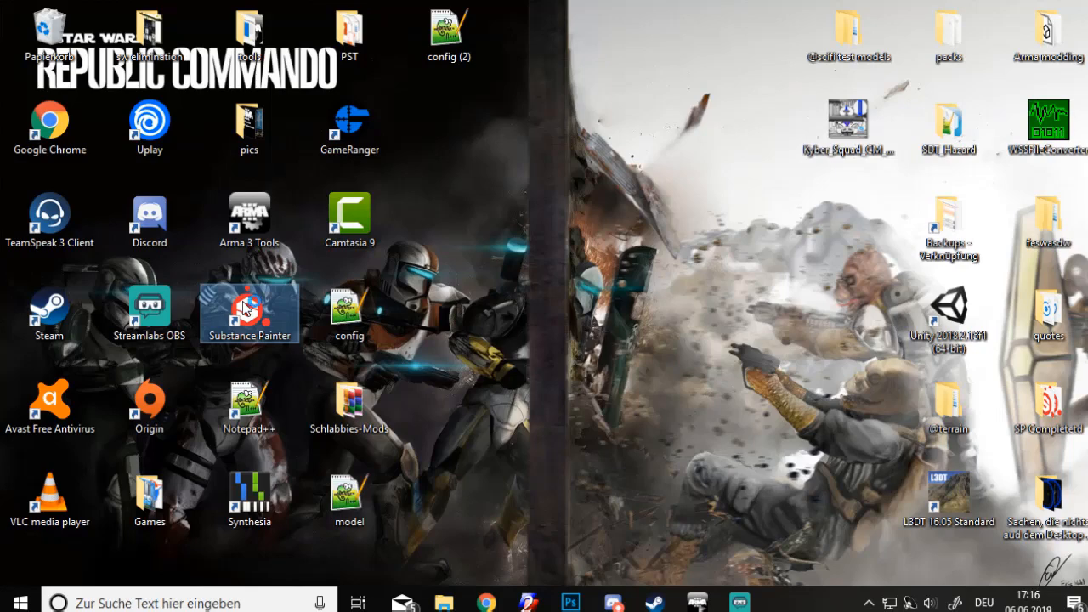
{"action": "double_click", "coordinate": [245, 309]}
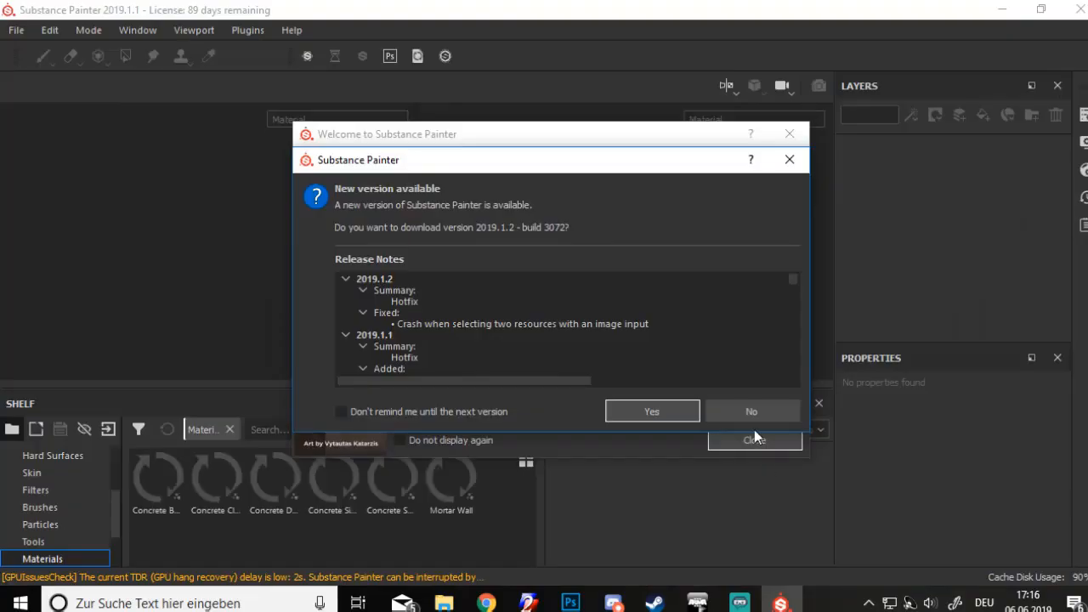
{"action": "left_click", "coordinate": [755, 409]}
{"action": "left_click", "coordinate": [755, 433]}
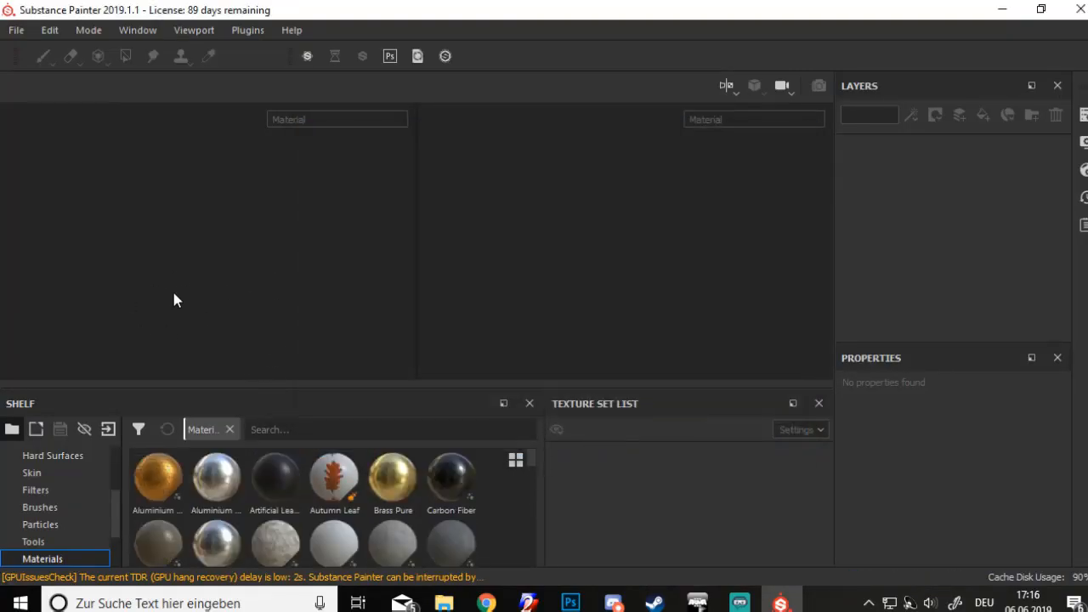
Start a new project and browse for its mesh in the SP Completetd folder on the Desktop
{"action": "left_click", "coordinate": [4, 29]}
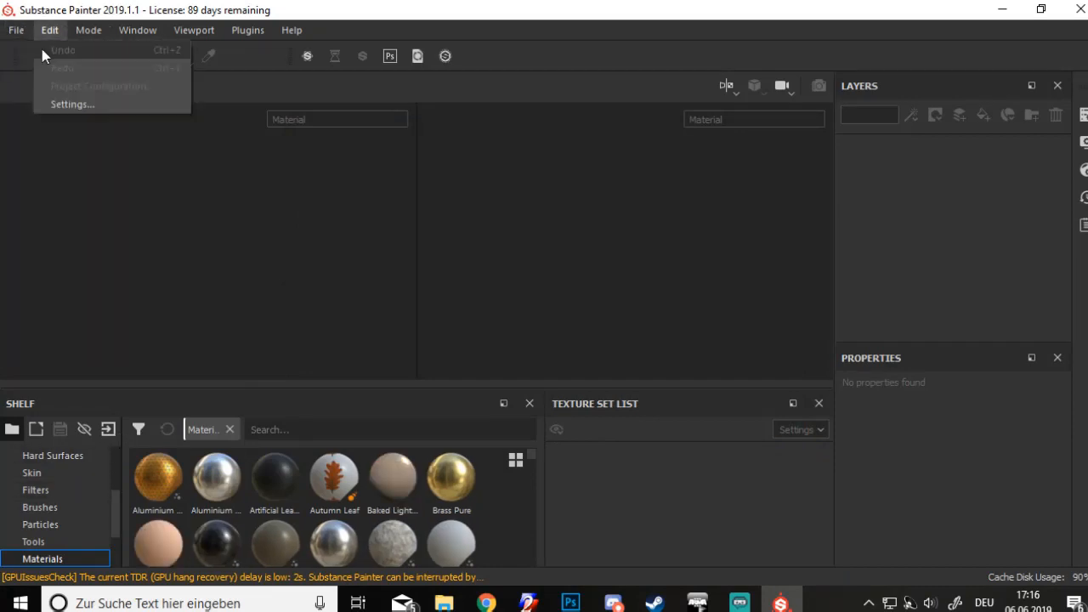
{"action": "key", "text": "Escape"}
{"action": "key", "text": "ctrl+n"}
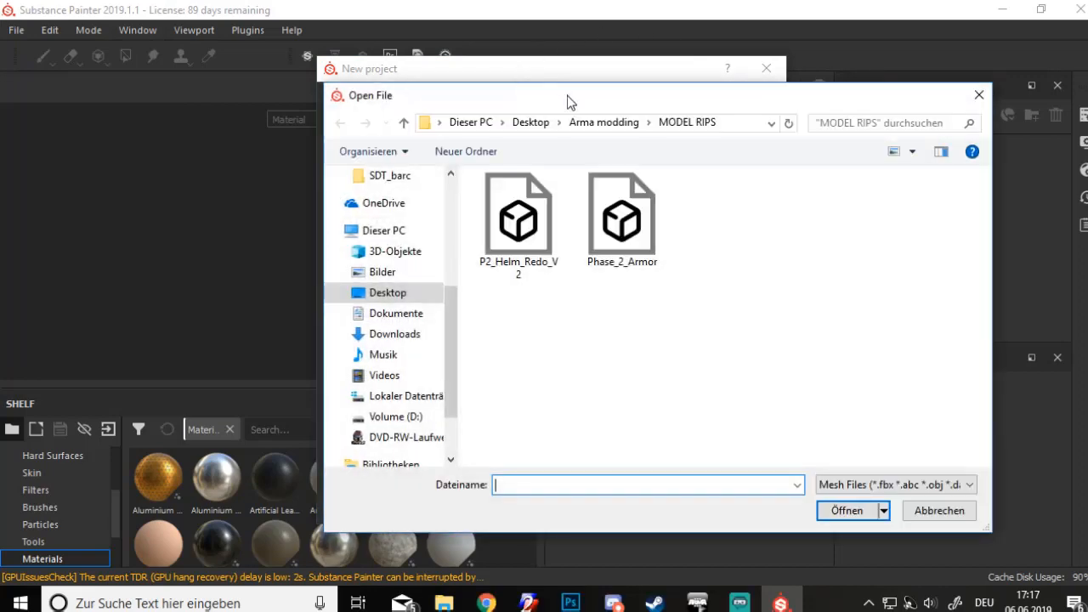
{"action": "left_click_drag", "start_coordinate": [569, 99], "coordinate": [393, 76]}
{"action": "scroll", "coordinate": [202, 293], "scroll_direction": "up", "scroll_amount": 5}
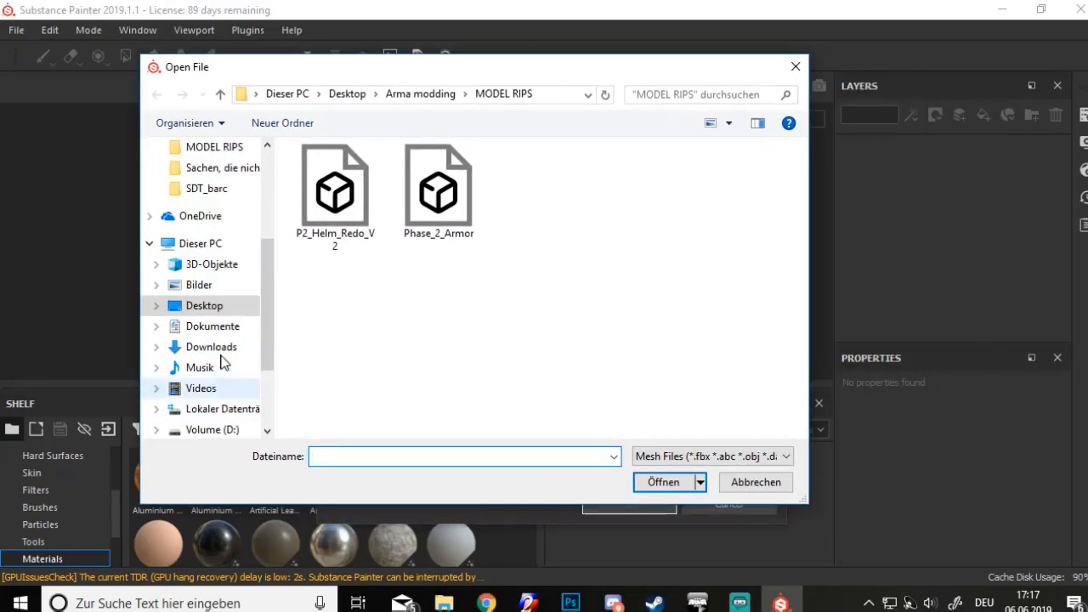
{"action": "left_click", "coordinate": [204, 183]}
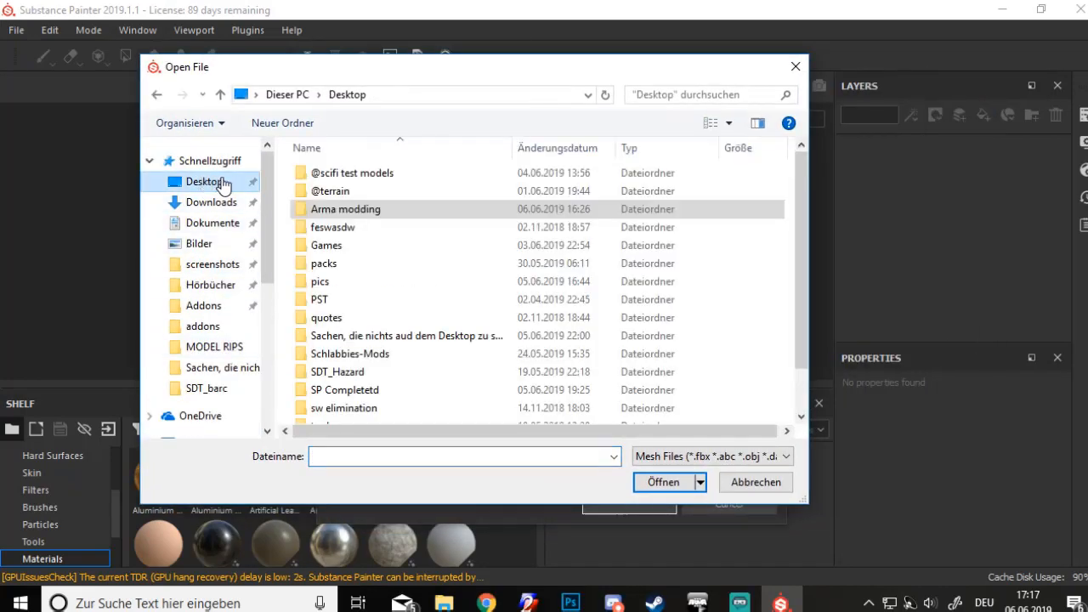
{"action": "scroll", "coordinate": [357, 323], "scroll_direction": "down", "scroll_amount": 2}
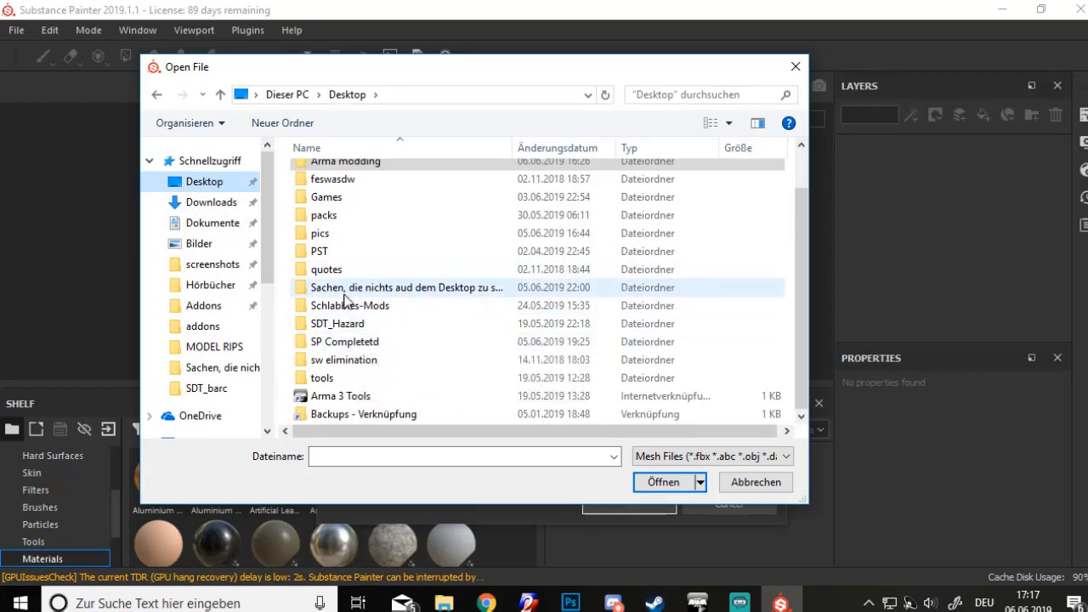
{"action": "double_click", "coordinate": [374, 348]}
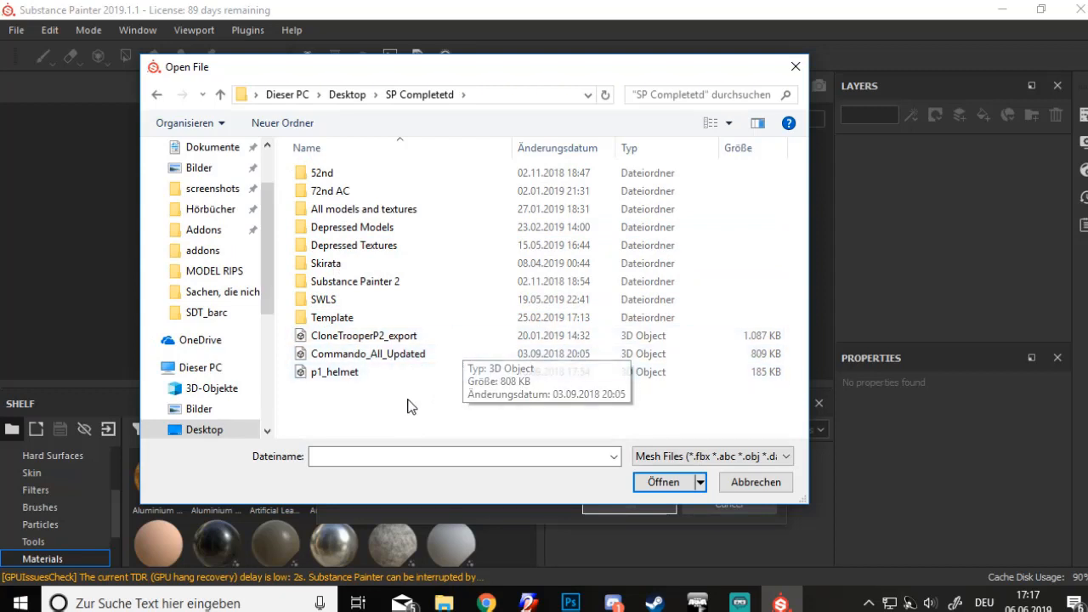
{"action": "left_click", "coordinate": [387, 231]}
{"action": "double_click", "coordinate": [386, 231]}
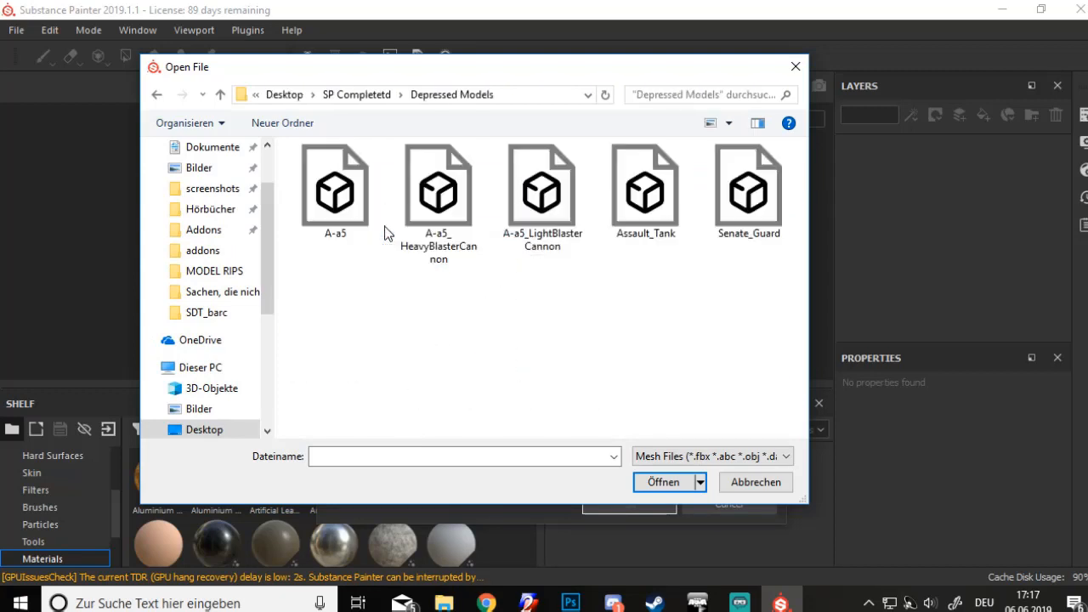
{"action": "key", "text": "alt+Left"}
Create the project with the Phase 2 Clonetrooper mesh from the Models folder inside All models and textures
{"action": "left_click", "coordinate": [399, 216]}
{"action": "double_click", "coordinate": [398, 217]}
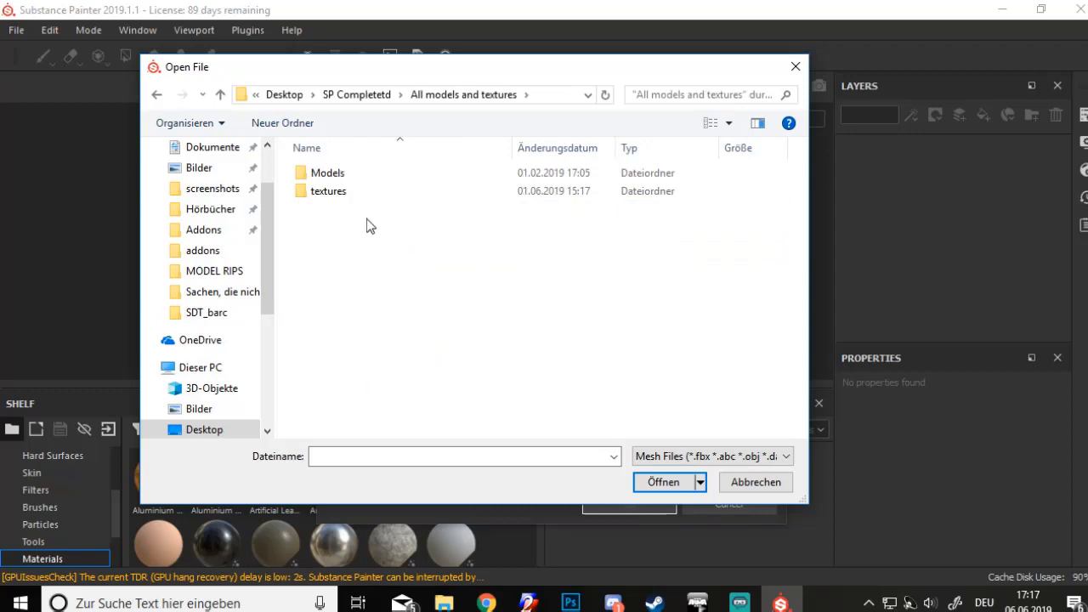
{"action": "double_click", "coordinate": [363, 174]}
{"action": "left_click", "coordinate": [370, 336]}
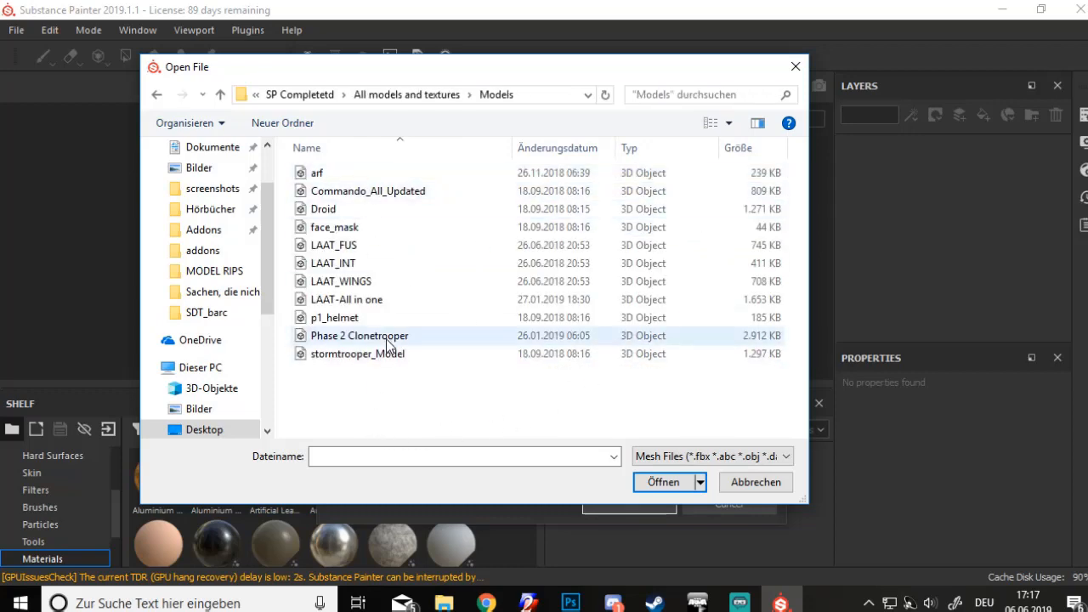
{"action": "left_click", "coordinate": [655, 481]}
{"action": "left_click", "coordinate": [641, 505]}
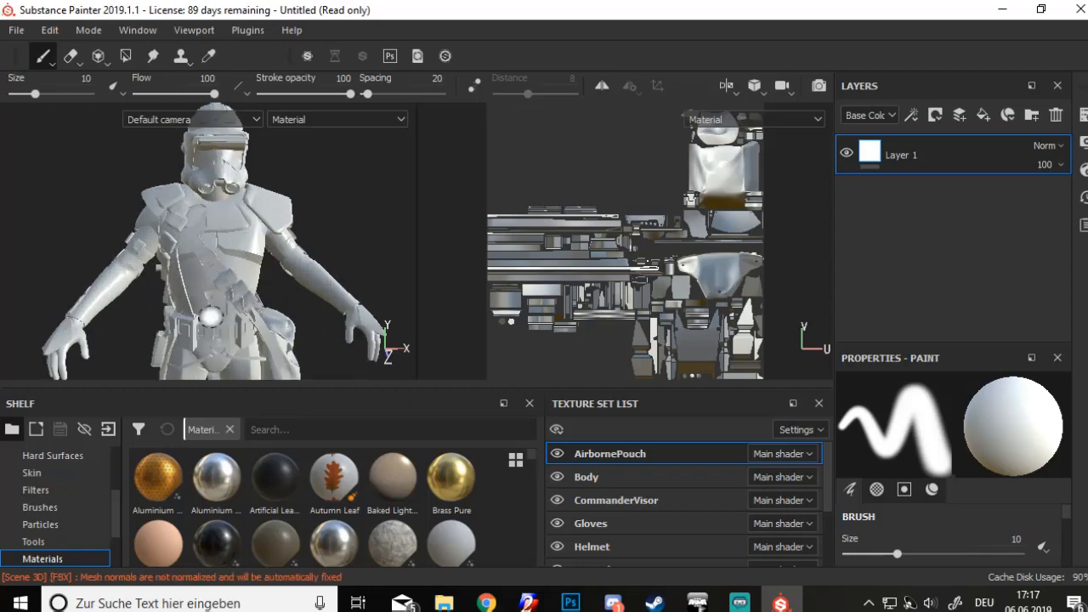
Examine the clone trooper model from several angles, including close views of its helmet, torso and belt equipment
{"action": "mouse_move", "coordinate": [211, 316]}
{"action": "left_mouse_down", "text": "alt"}
{"action": "mouse_move", "coordinate": [5, 352]}
{"action": "mouse_move", "coordinate": [300, 401]}
{"action": "mouse_move", "coordinate": [411, 282]}
{"action": "mouse_move", "coordinate": [685, 307]}
{"action": "mouse_move", "coordinate": [942, 312]}
{"action": "left_mouse_up", "text": "alt"}
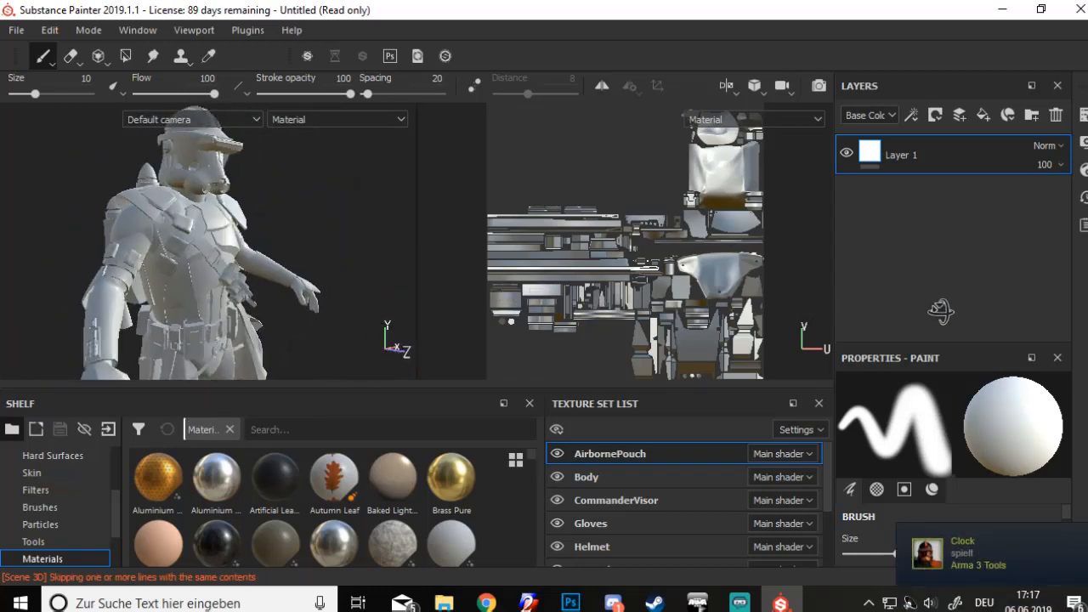
{"action": "mouse_move", "coordinate": [298, 318]}
{"action": "left_mouse_down", "text": "alt"}
{"action": "mouse_move", "coordinate": [269, 318]}
{"action": "mouse_move", "coordinate": [223, 259]}
{"action": "left_mouse_up", "text": "alt"}
{"action": "scroll", "coordinate": [224, 257], "scroll_direction": "up", "scroll_amount": 3}
{"action": "middle_click_drag", "start_coordinate": [228, 255], "coordinate": [242, 319], "text": "alt"}
{"action": "scroll", "coordinate": [242, 318], "scroll_direction": "up", "scroll_amount": 3}
{"action": "left_click_drag", "start_coordinate": [242, 318], "coordinate": [311, 241], "text": "alt"}
{"action": "scroll", "coordinate": [199, 312], "scroll_direction": "up", "scroll_amount": 2}
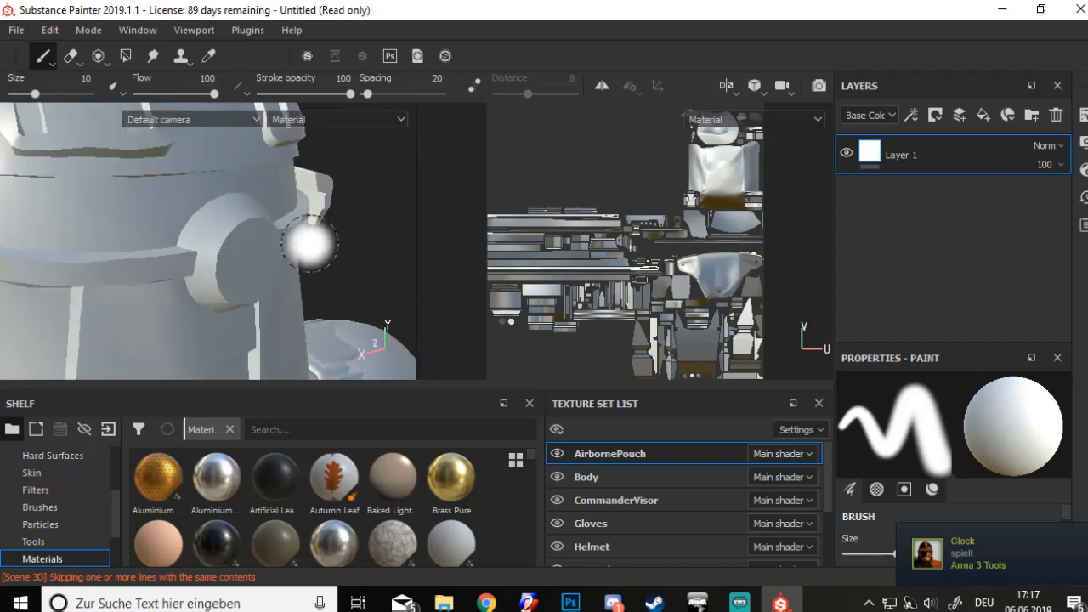
{"action": "scroll", "coordinate": [261, 275], "scroll_direction": "down", "scroll_amount": 3}
{"action": "middle_click_drag", "start_coordinate": [196, 320], "coordinate": [199, 304], "text": "alt"}
{"action": "scroll", "coordinate": [305, 306], "scroll_direction": "up", "scroll_amount": 2}
{"action": "left_click_drag", "start_coordinate": [199, 304], "coordinate": [296, 290], "text": "alt"}
{"action": "scroll", "coordinate": [204, 243], "scroll_direction": "down", "scroll_amount": 2}
{"action": "scroll", "coordinate": [296, 290], "scroll_direction": "up", "scroll_amount": 3}
{"action": "scroll", "coordinate": [281, 281], "scroll_direction": "up", "scroll_amount": 2}
{"action": "middle_click_drag", "start_coordinate": [224, 242], "coordinate": [238, 333], "text": "alt"}
{"action": "scroll", "coordinate": [167, 250], "scroll_direction": "up", "scroll_amount": 3}
{"action": "left_click_drag", "start_coordinate": [166, 250], "coordinate": [213, 285], "text": "alt"}
{"action": "middle_click_drag", "start_coordinate": [212, 285], "coordinate": [206, 335], "text": "alt"}
{"action": "scroll", "coordinate": [233, 315], "scroll_direction": "down", "scroll_amount": 3}
{"action": "middle_click_drag", "start_coordinate": [247, 285], "coordinate": [247, 229], "text": "alt"}
{"action": "left_click_drag", "start_coordinate": [247, 229], "coordinate": [199, 318], "text": "alt"}
{"action": "middle_click_drag", "start_coordinate": [199, 317], "coordinate": [199, 255], "text": "alt"}
{"action": "scroll", "coordinate": [199, 348], "scroll_direction": "down", "scroll_amount": 3}
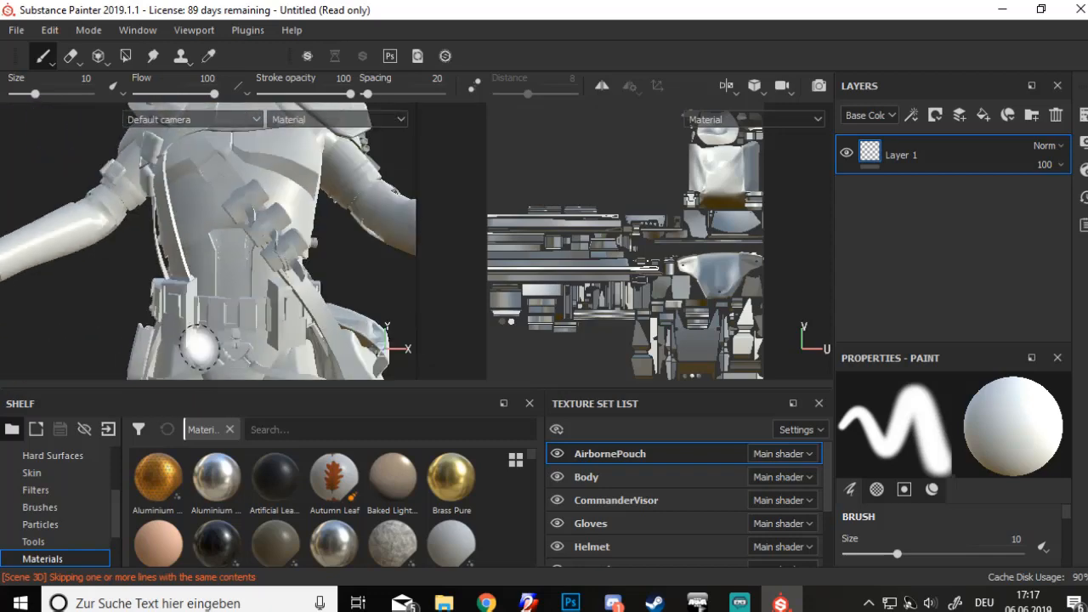
{"action": "middle_click_drag", "start_coordinate": [199, 347], "coordinate": [205, 207], "text": "alt"}
{"action": "scroll", "coordinate": [218, 297], "scroll_direction": "down", "scroll_amount": 2}
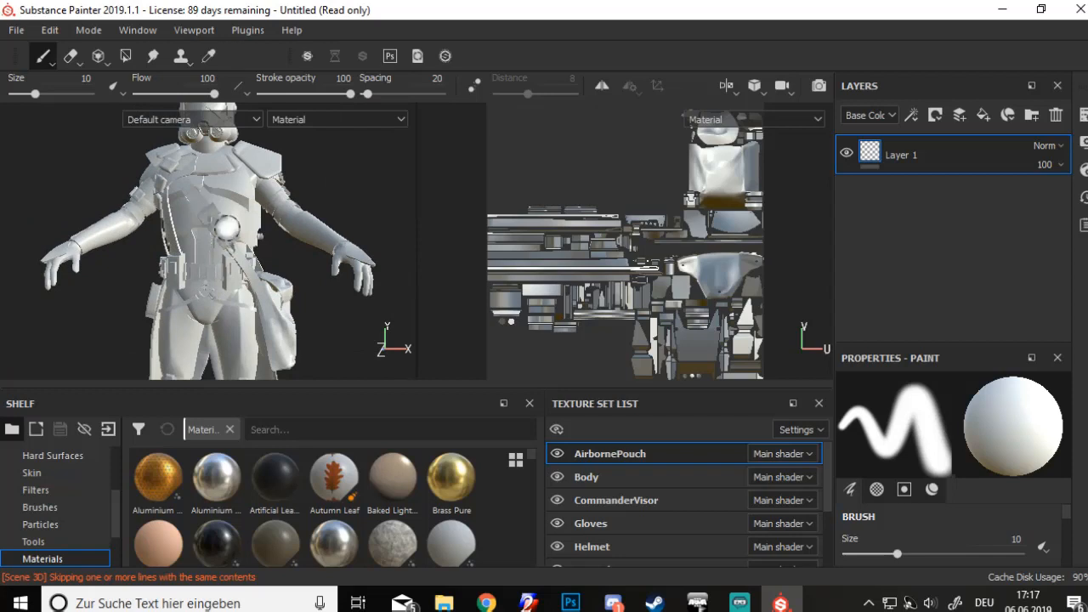
Hide all texture sets and make only Body and Helmet visible, leaving Helmet selected
{"action": "left_click", "coordinate": [558, 428]}
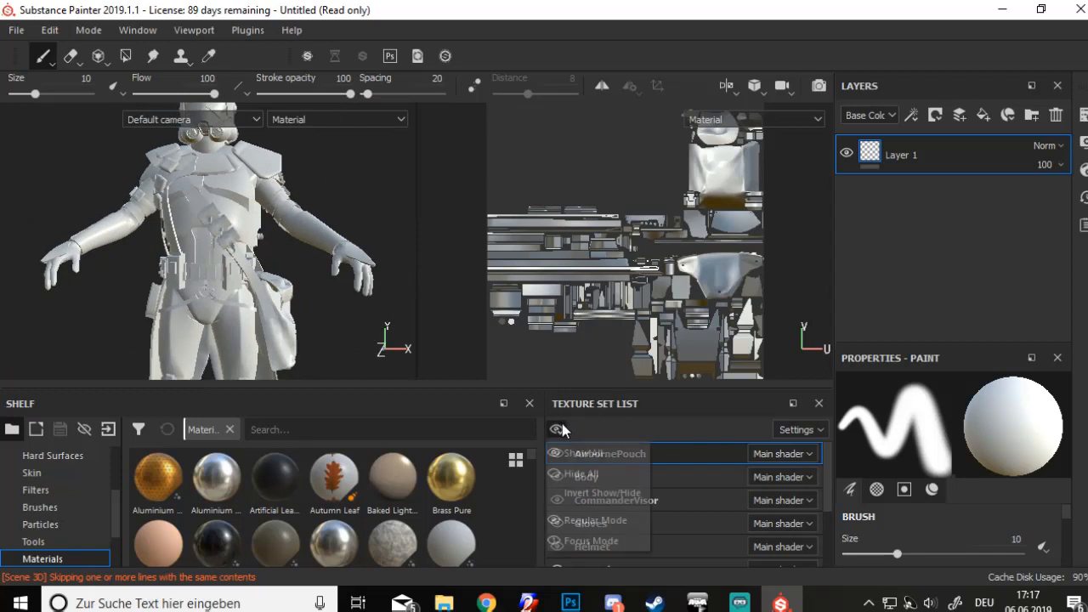
{"action": "left_click", "coordinate": [561, 475]}
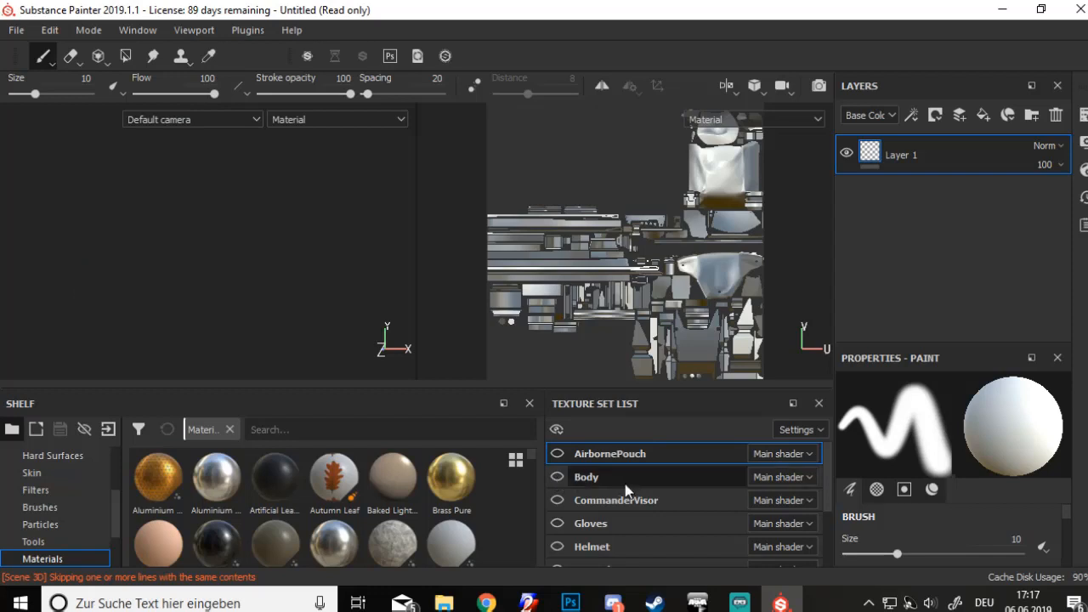
{"action": "left_click", "coordinate": [574, 479]}
{"action": "left_click", "coordinate": [558, 478]}
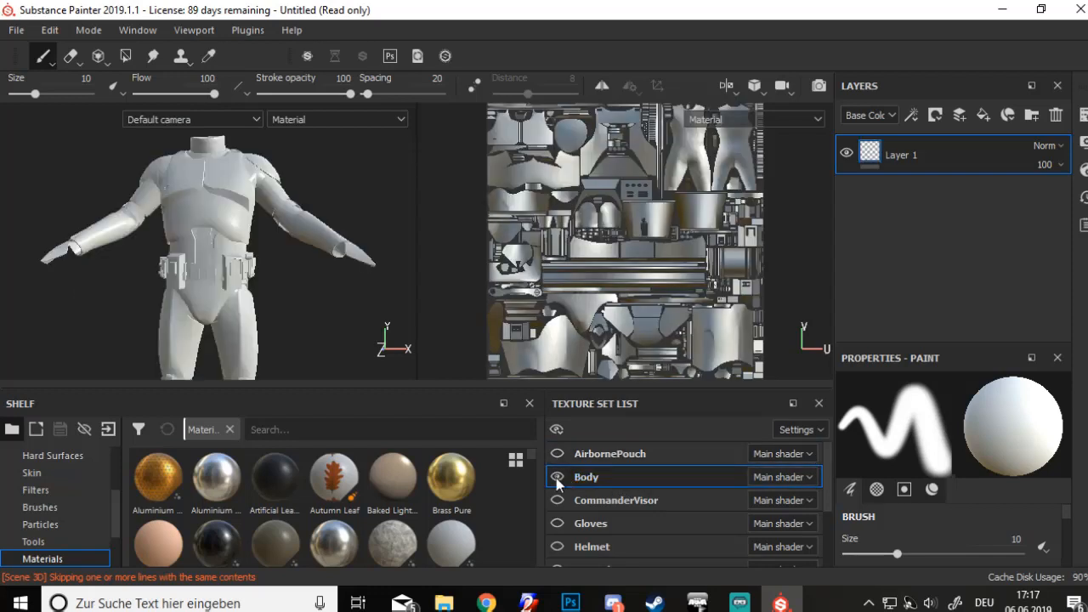
{"action": "left_click", "coordinate": [601, 545]}
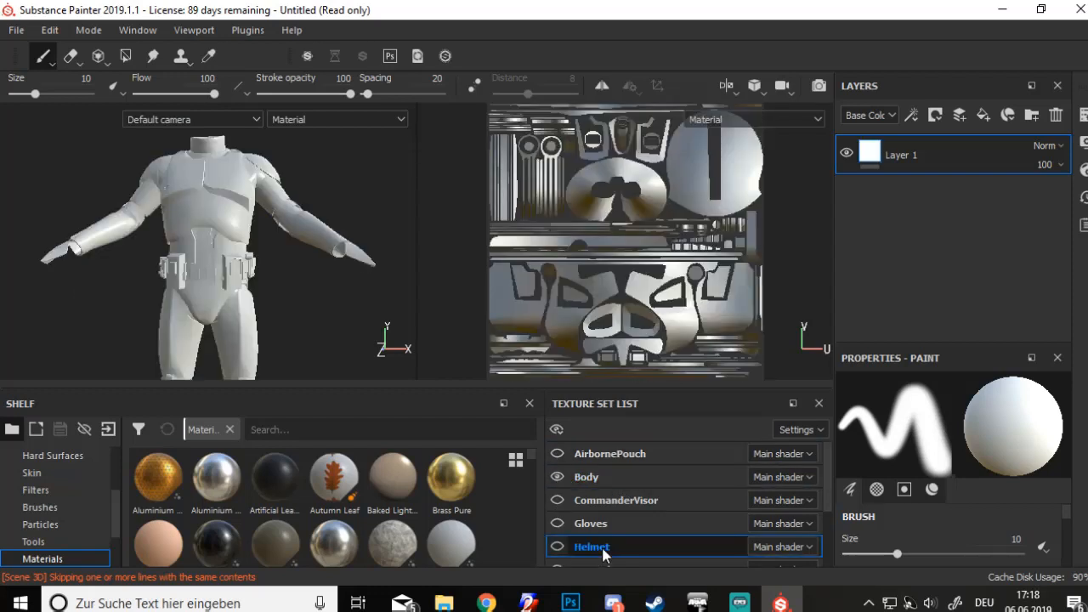
{"action": "left_click", "coordinate": [558, 547]}
Examine the body and helmet from several angles, preview the Base Color channel and return to the Material view
{"action": "scroll", "coordinate": [194, 136], "scroll_direction": "up", "scroll_amount": 5}
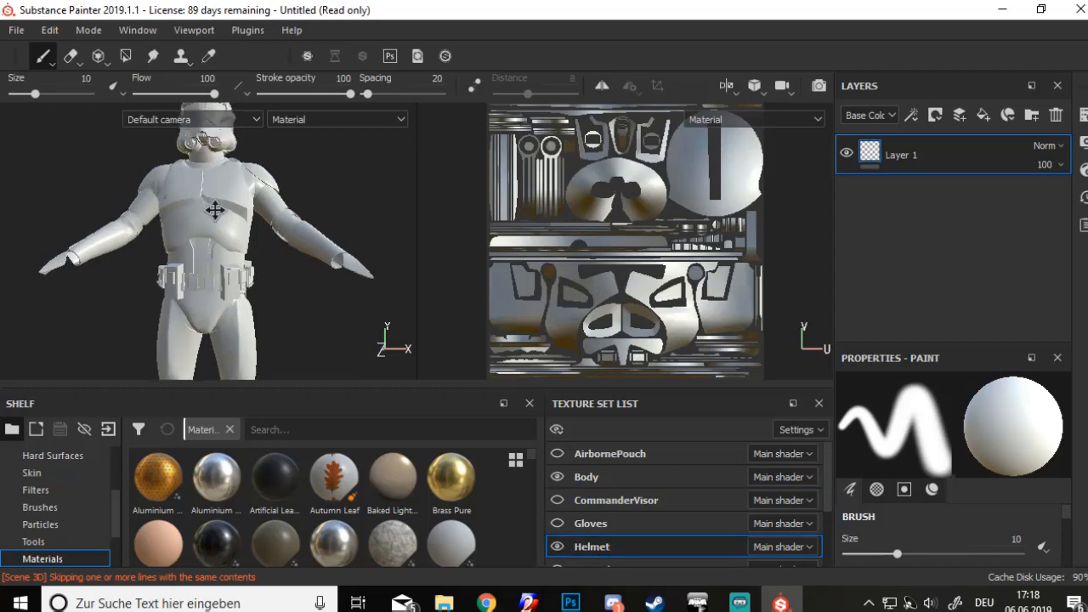
{"action": "left_click_drag", "start_coordinate": [196, 285], "coordinate": [68, 344], "text": "alt"}
{"action": "middle_click_drag", "start_coordinate": [68, 344], "coordinate": [76, 204], "text": "alt"}
{"action": "left_click_drag", "start_coordinate": [77, 204], "coordinate": [200, 282], "text": "alt"}
{"action": "scroll", "coordinate": [199, 281], "scroll_direction": "down", "scroll_amount": 6}
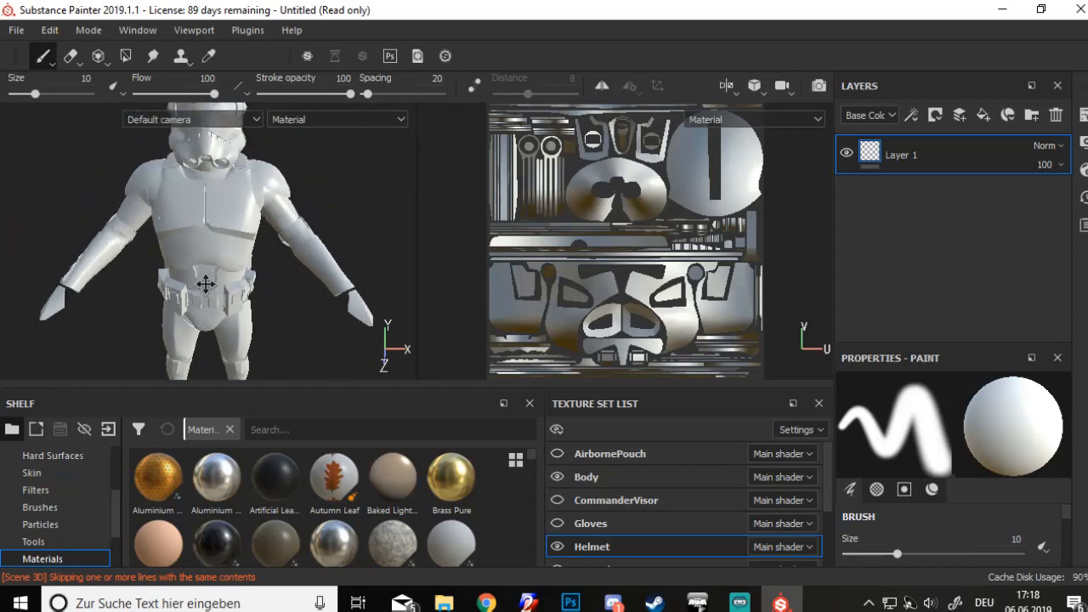
{"action": "middle_click_drag", "start_coordinate": [191, 283], "coordinate": [188, 245], "text": "alt"}
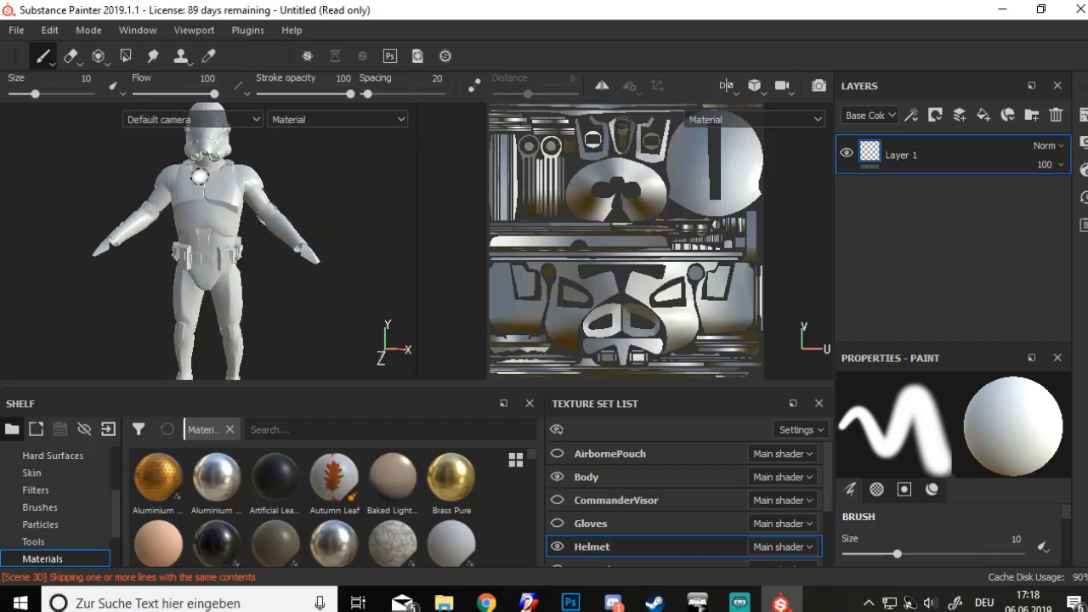
{"action": "scroll", "coordinate": [199, 176], "scroll_direction": "up", "scroll_amount": 3}
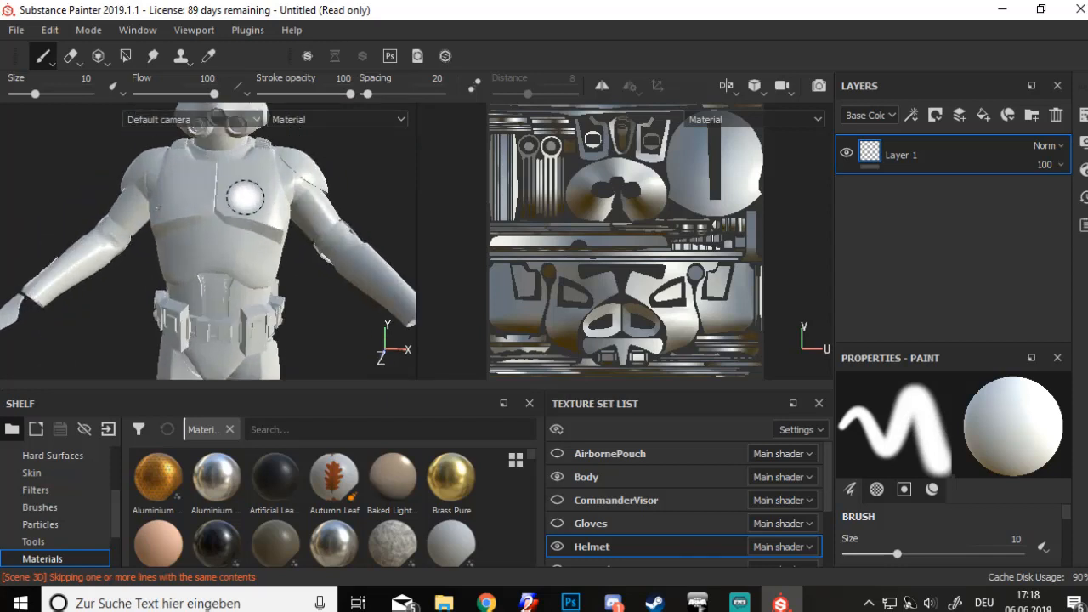
{"action": "key", "text": "c"}
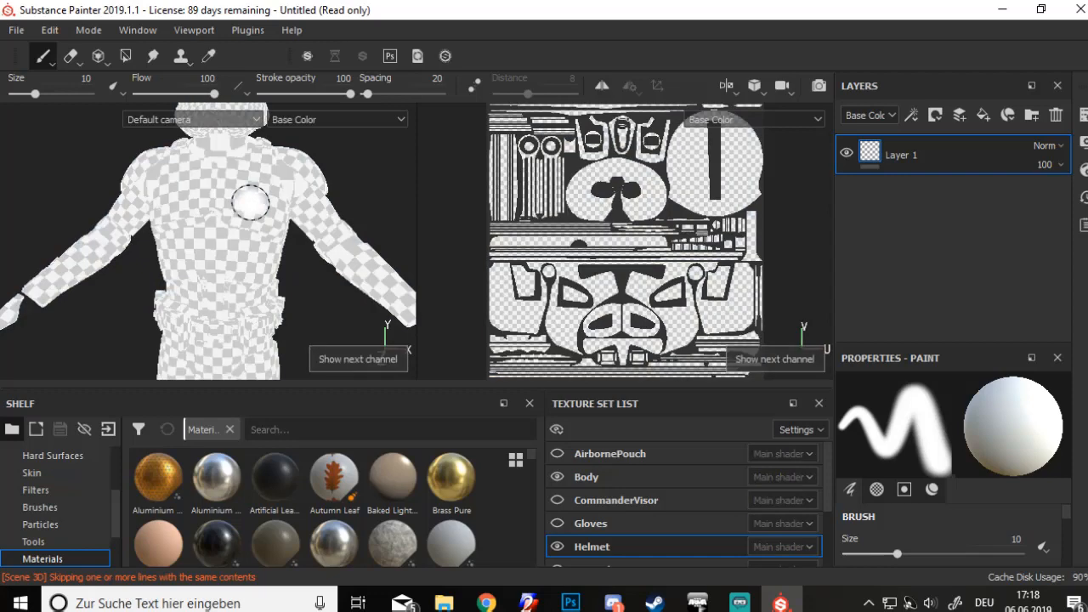
{"action": "left_click", "coordinate": [308, 119]}
{"action": "left_click", "coordinate": [317, 145]}
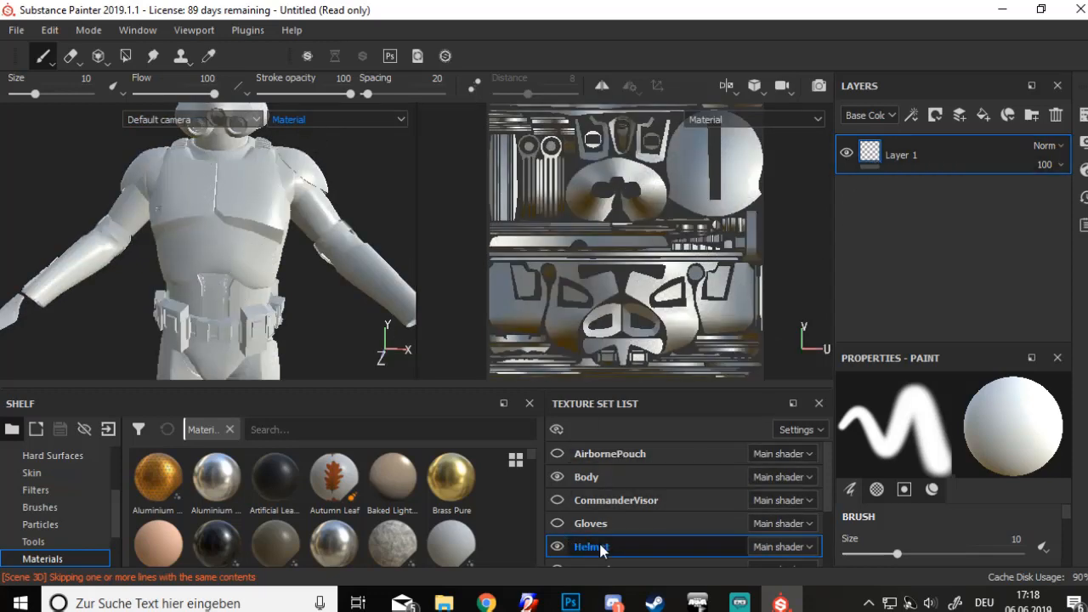
Examine the front of the helmet up close in both the Base Color channel and the Material view
{"action": "middle_click_drag", "start_coordinate": [241, 204], "coordinate": [233, 357], "text": "alt"}
{"action": "scroll", "coordinate": [228, 331], "scroll_direction": "up", "scroll_amount": 3}
{"action": "middle_click_drag", "start_coordinate": [216, 279], "coordinate": [215, 343], "text": "alt"}
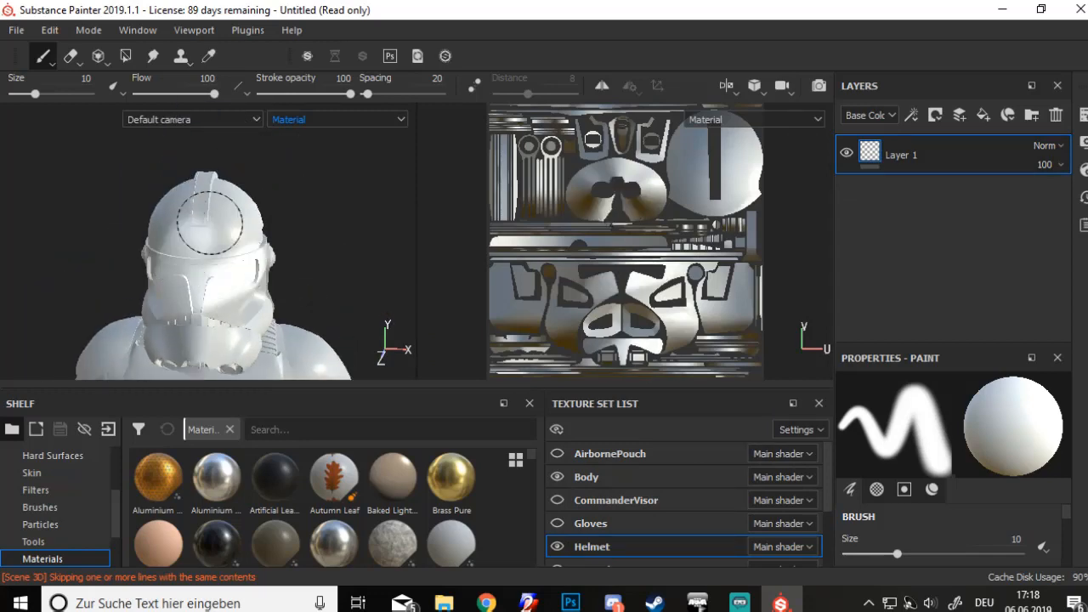
{"action": "key", "text": "c"}
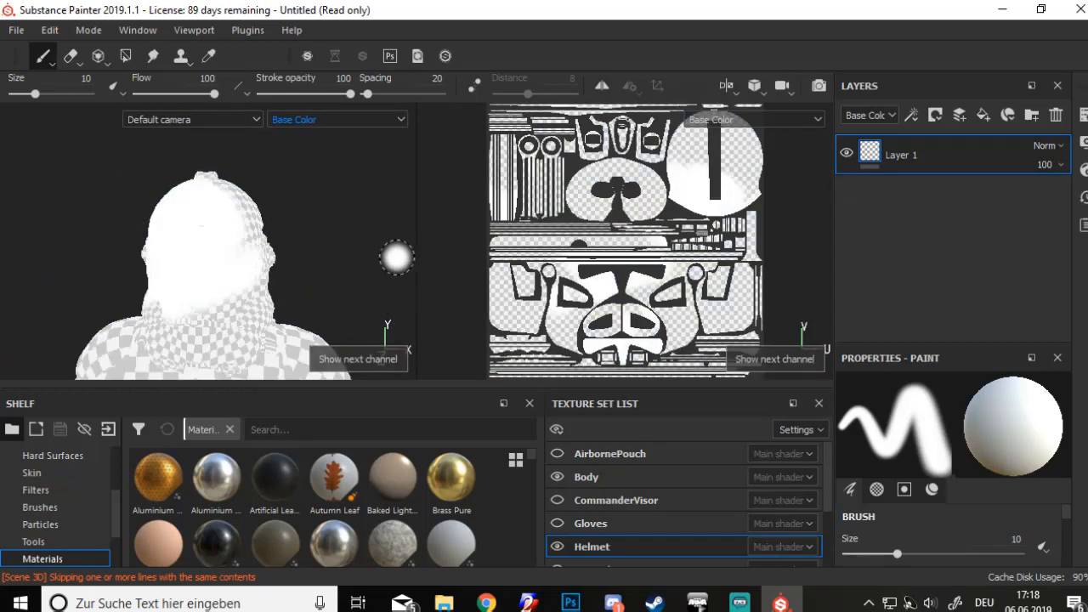
{"action": "key", "text": "m"}
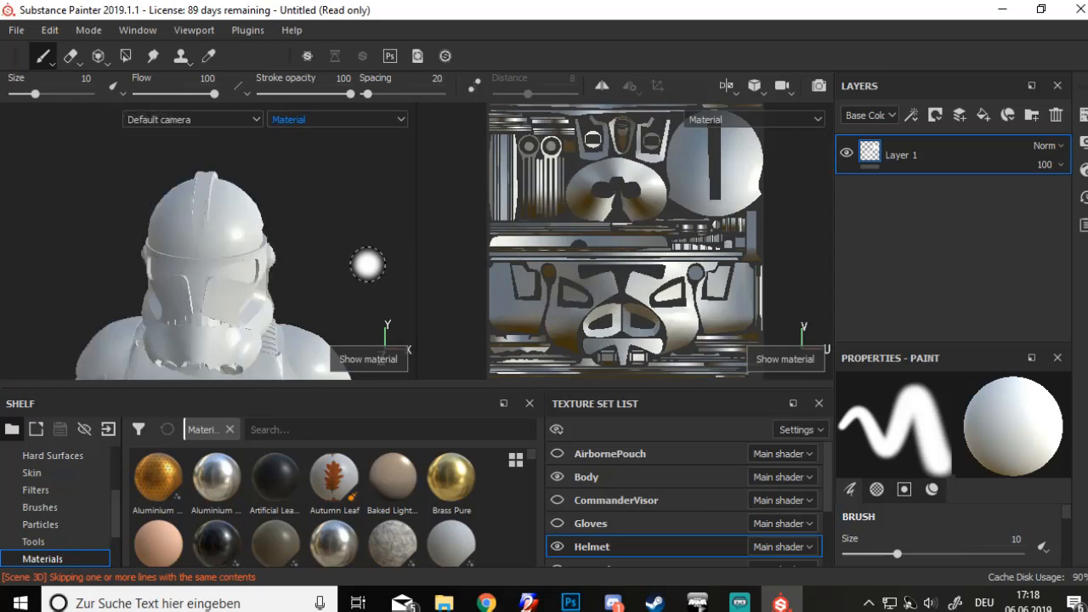
{"action": "left_click_drag", "start_coordinate": [301, 267], "coordinate": [313, 253], "text": "alt"}
{"action": "scroll", "coordinate": [238, 231], "scroll_direction": "up", "scroll_amount": 2}
{"action": "left_click_drag", "start_coordinate": [238, 231], "coordinate": [254, 200], "text": "alt"}
{"action": "scroll", "coordinate": [267, 238], "scroll_direction": "up", "scroll_amount": 2}
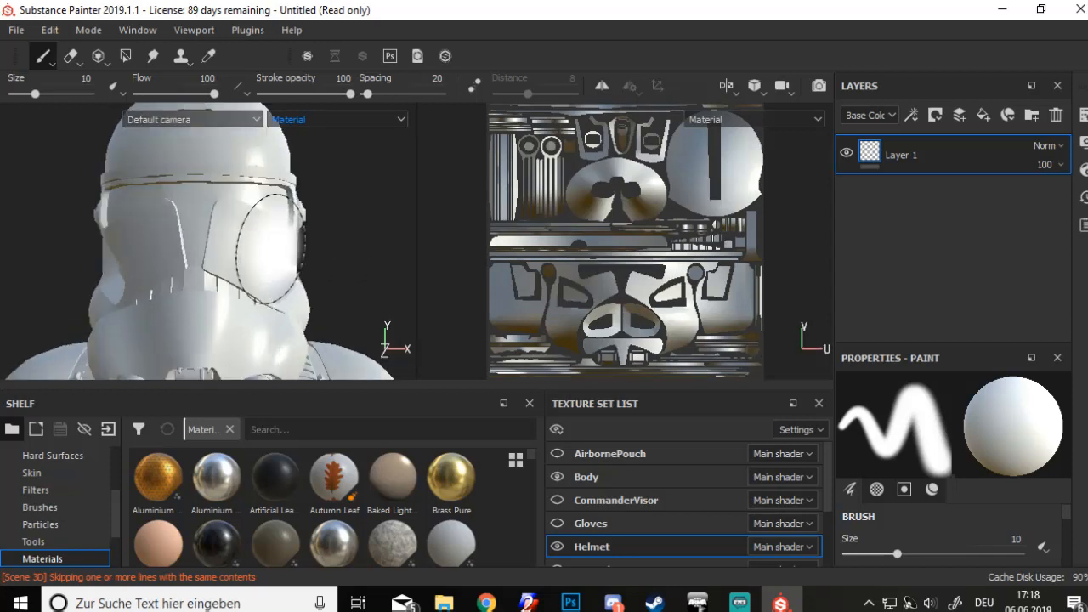
{"action": "middle_click_drag", "start_coordinate": [284, 254], "coordinate": [329, 273], "text": "alt"}
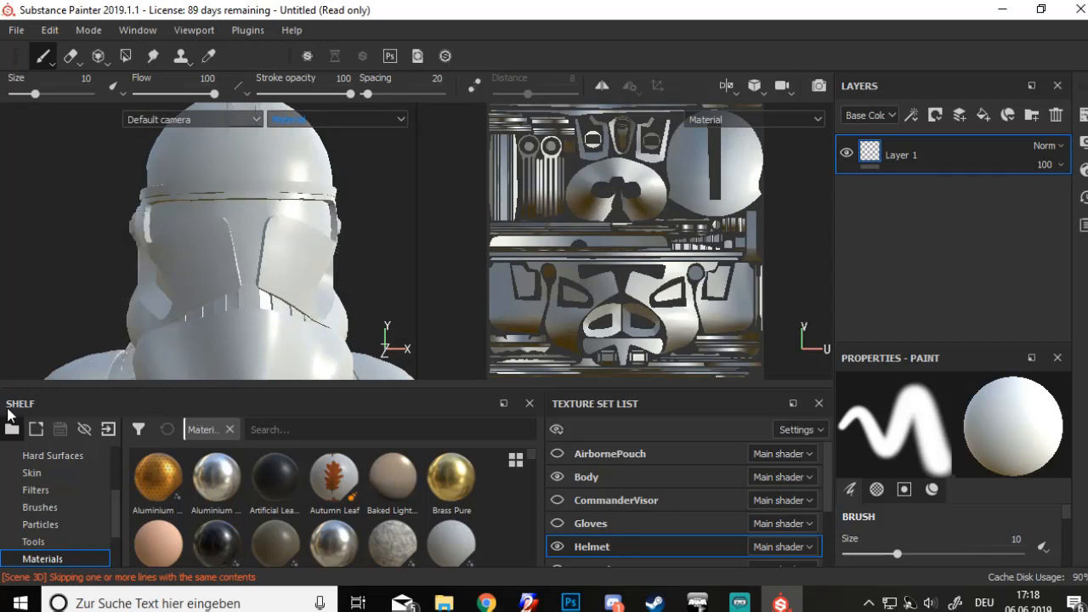
Add Body_co and Helmet_co from the textures folder of "All models and textures" to the resource import list
{"action": "left_click", "coordinate": [108, 430]}
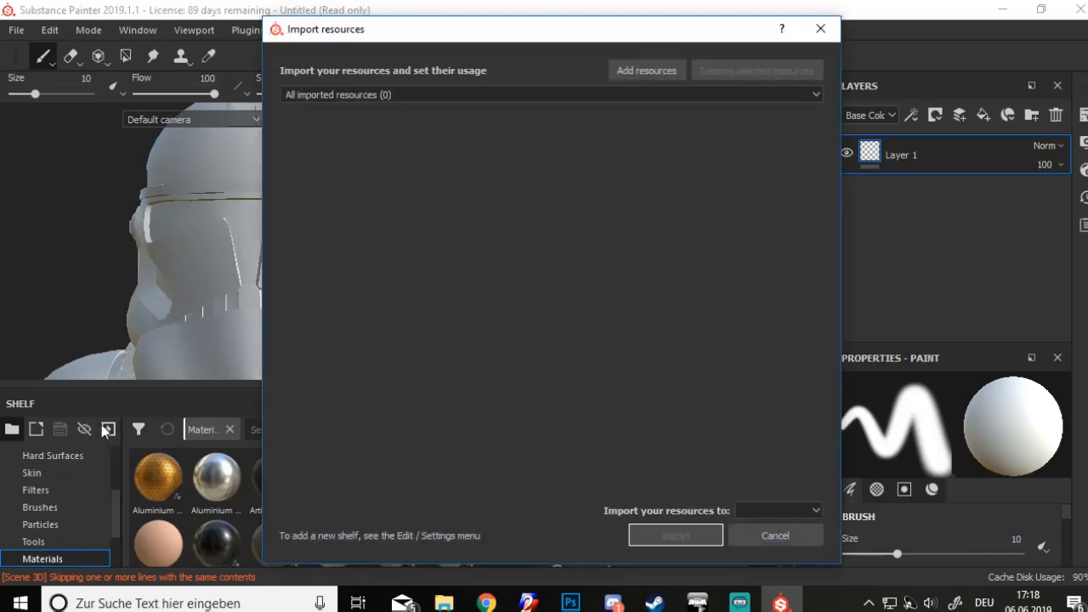
{"action": "left_click_drag", "start_coordinate": [363, 32], "coordinate": [312, 17]}
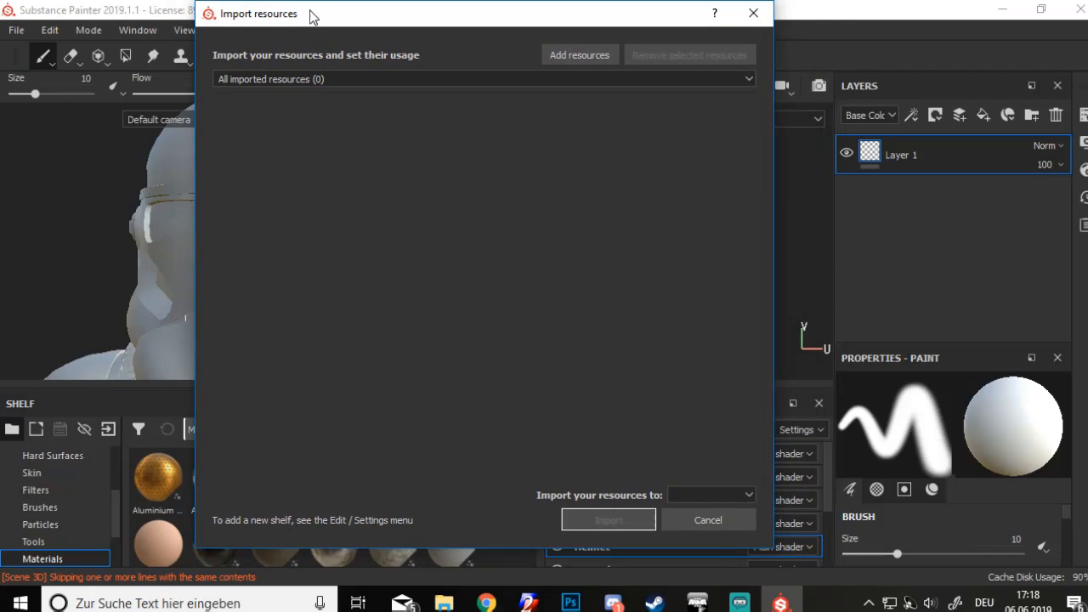
{"action": "left_click", "coordinate": [582, 55]}
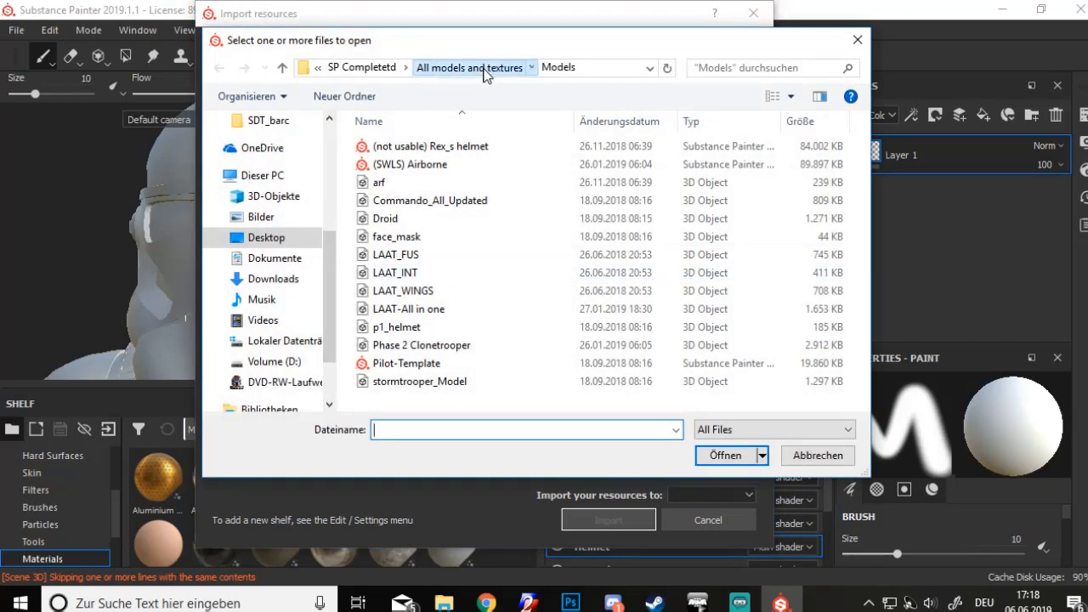
{"action": "left_click", "coordinate": [485, 71]}
{"action": "double_click", "coordinate": [420, 163]}
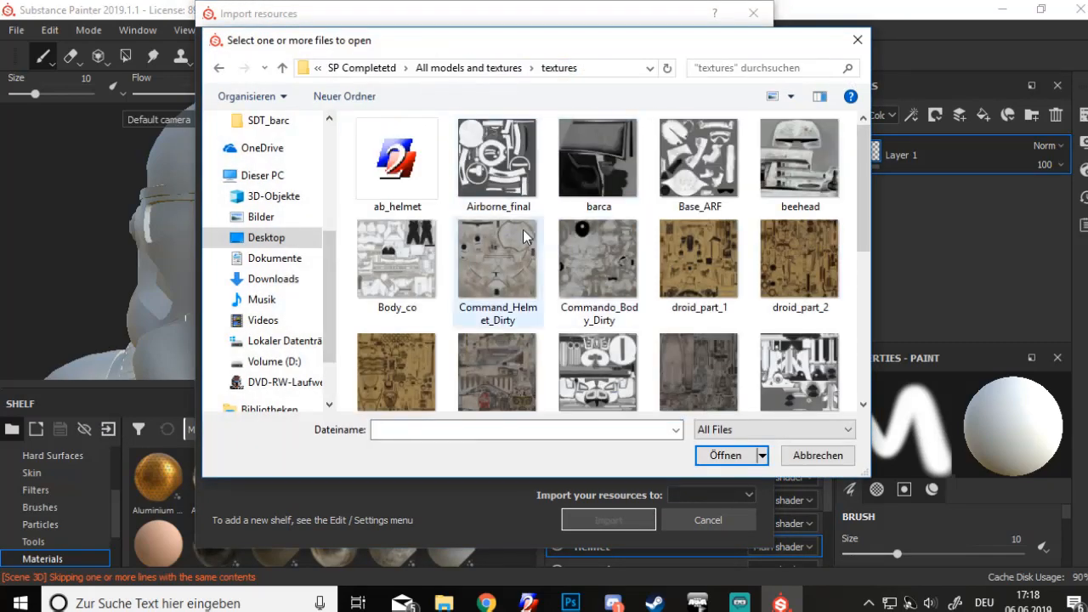
{"action": "left_click", "coordinate": [382, 276]}
{"action": "left_click", "coordinate": [603, 387], "text": "ctrl"}
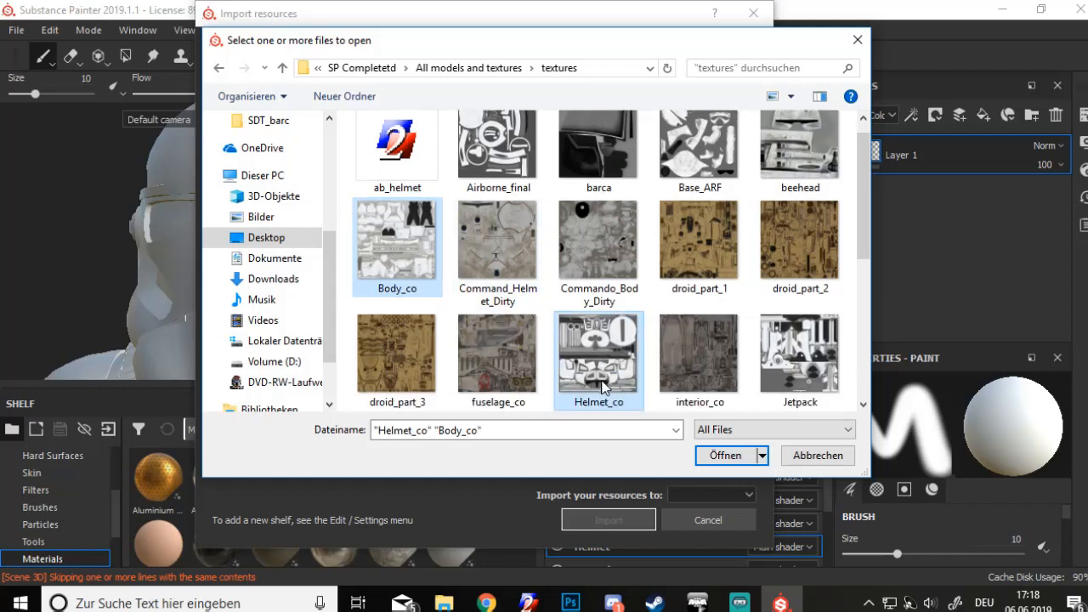
{"action": "left_click", "coordinate": [725, 456]}
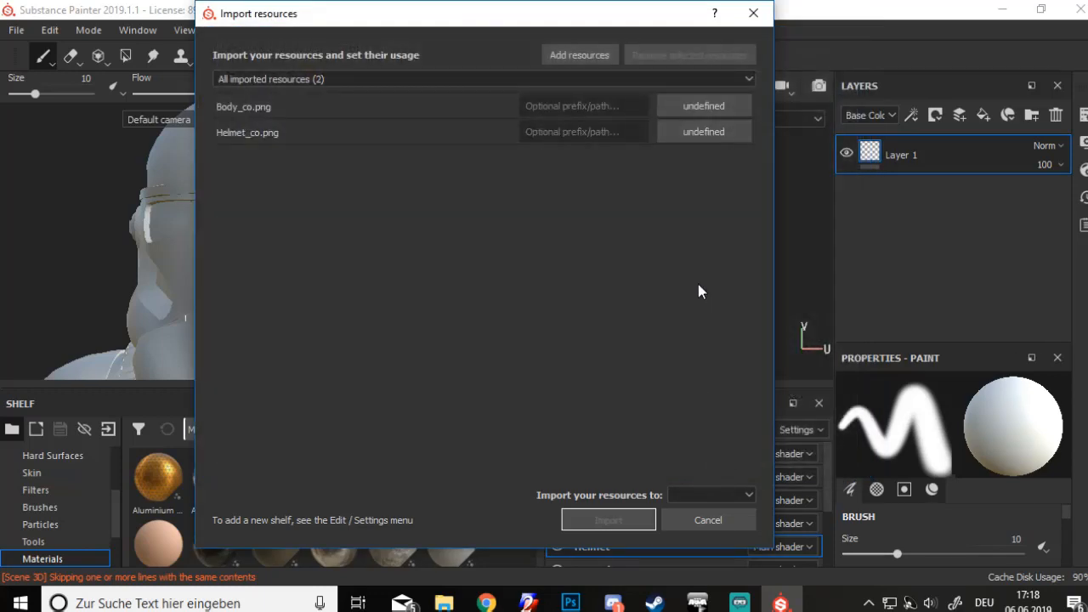
Set the usage of both images to texture and import them into the current session
{"action": "left_click", "coordinate": [688, 104]}
{"action": "left_click", "coordinate": [694, 108]}
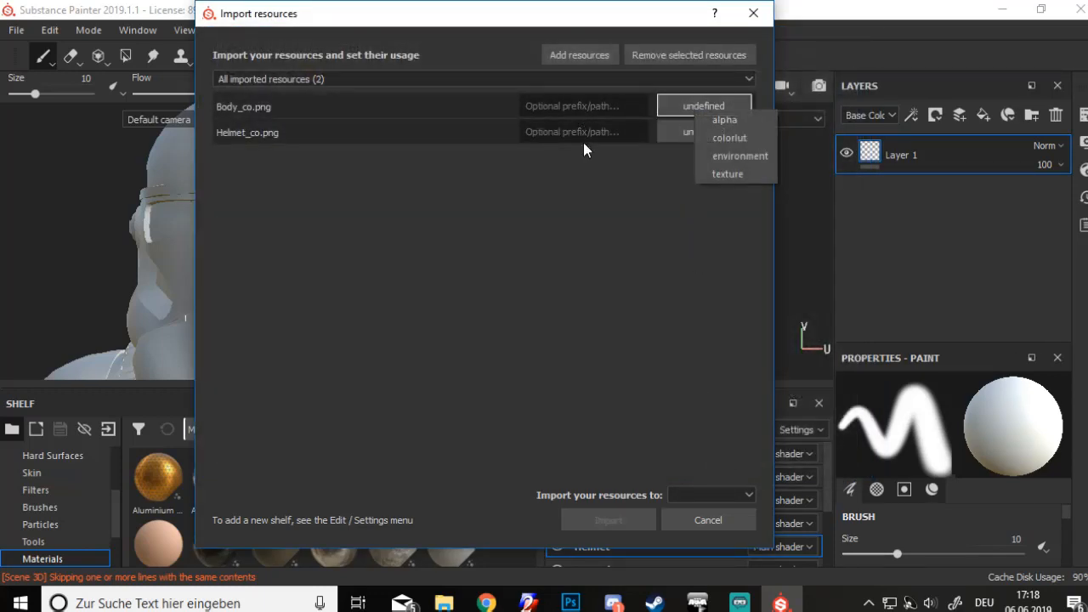
{"action": "left_click", "coordinate": [728, 174]}
{"action": "left_click", "coordinate": [712, 498]}
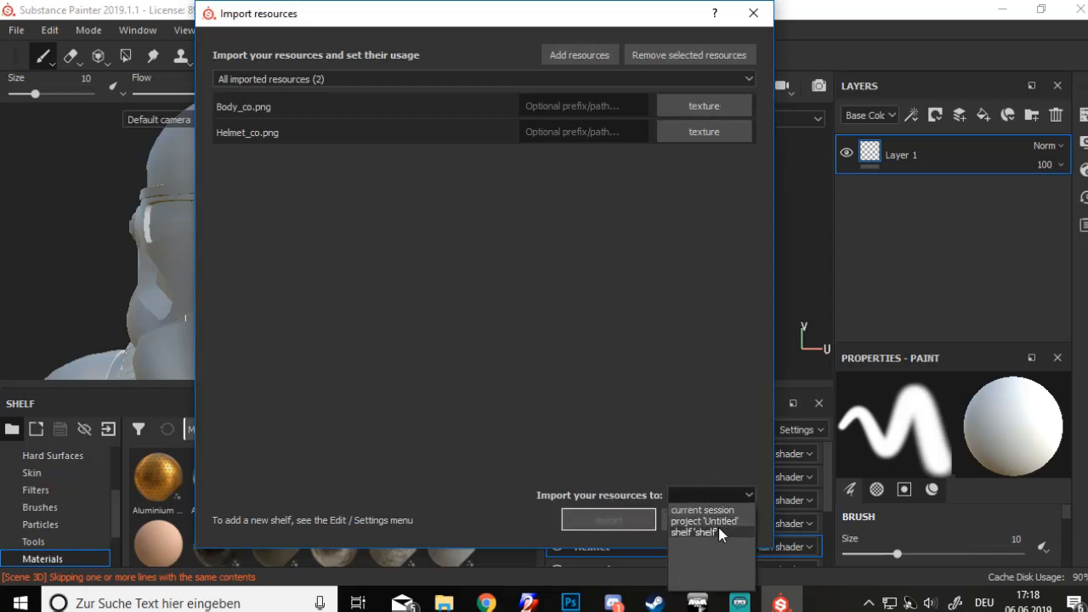
{"action": "left_click", "coordinate": [710, 511]}
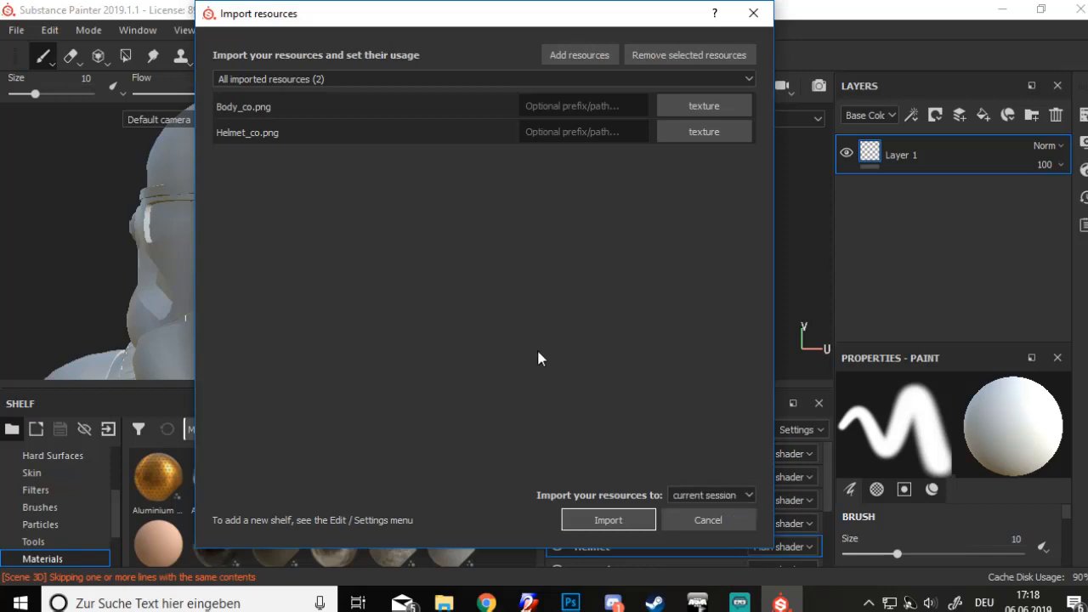
{"action": "left_click", "coordinate": [623, 522]}
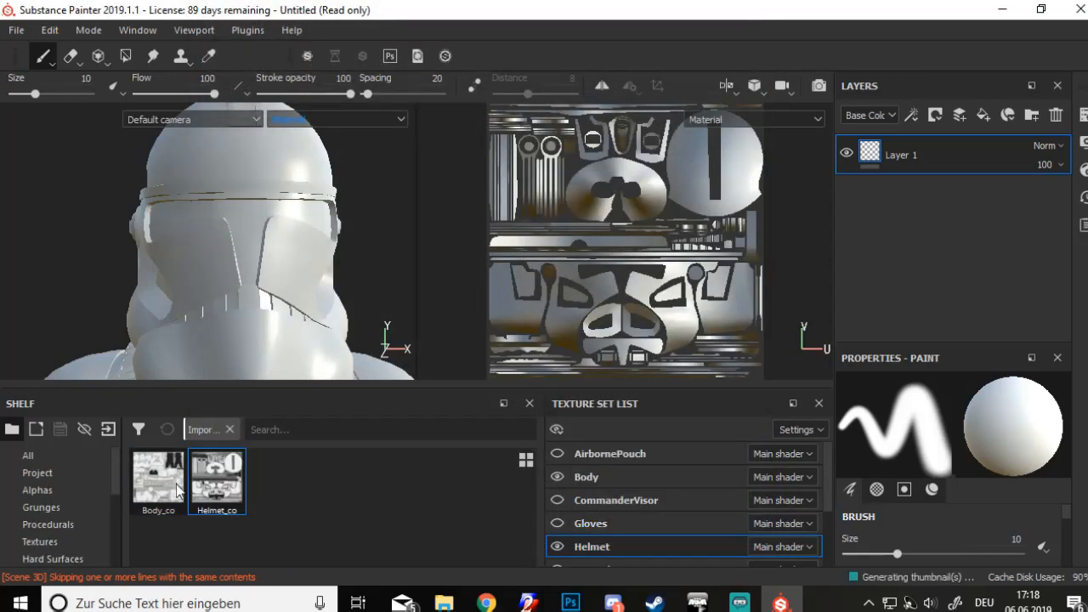
Add a fill layer to the Helmet texture set and place it beneath Layer 1
{"action": "scroll", "coordinate": [302, 306], "scroll_direction": "down", "scroll_amount": 3}
{"action": "middle_click_drag", "start_coordinate": [290, 304], "coordinate": [294, 263], "text": "alt"}
{"action": "left_click_drag", "start_coordinate": [294, 264], "coordinate": [263, 272], "text": "alt"}
{"action": "scroll", "coordinate": [251, 309], "scroll_direction": "down", "scroll_amount": 2}
{"action": "mouse_move", "coordinate": [249, 312]}
{"action": "left_mouse_down", "text": "alt"}
{"action": "mouse_move", "coordinate": [212, 333]}
{"action": "mouse_move", "coordinate": [229, 375]}
{"action": "left_mouse_up", "text": "alt"}
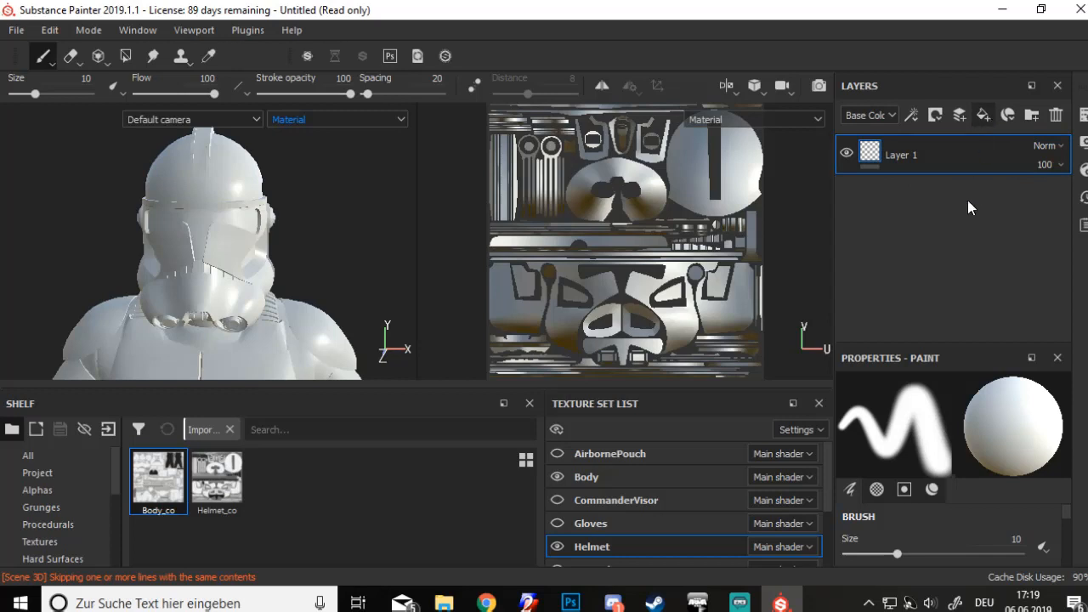
{"action": "left_click", "coordinate": [983, 114]}
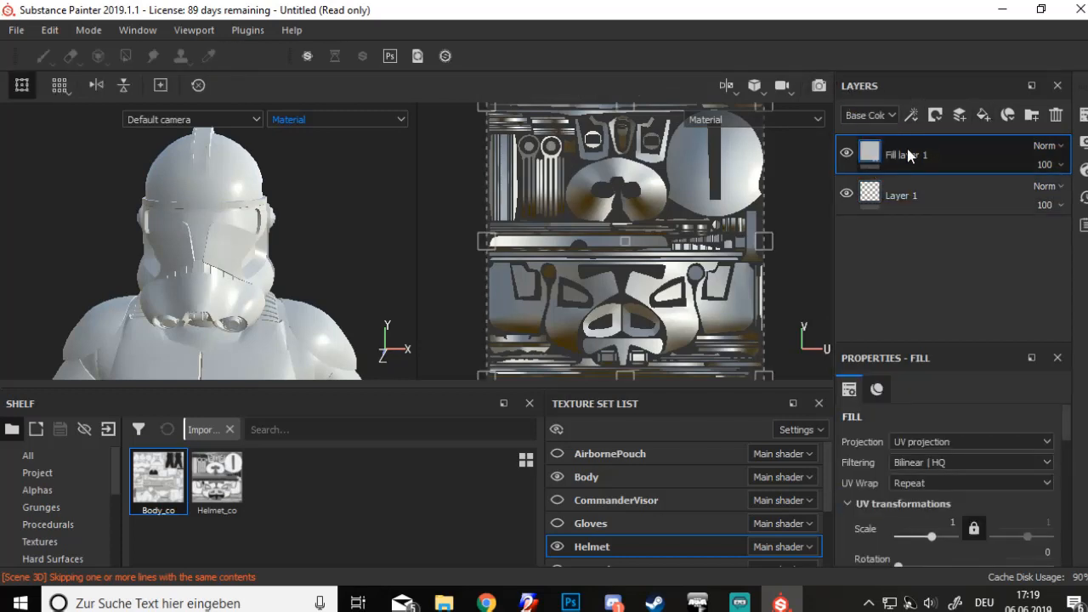
{"action": "left_click_drag", "start_coordinate": [907, 155], "coordinate": [906, 204]}
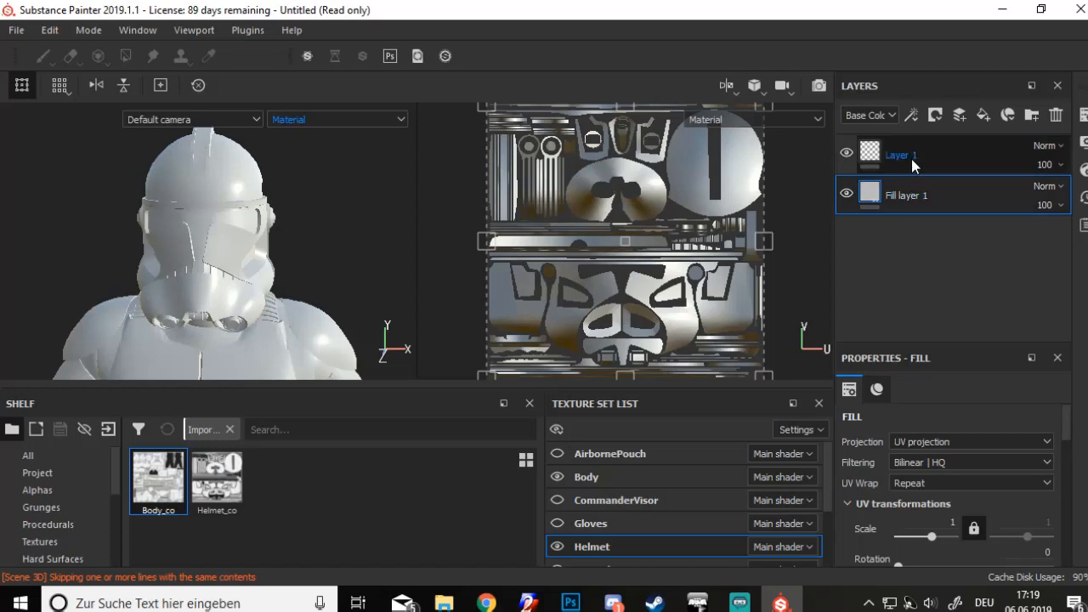
Assign the Helmet_co texture as the base color of the Helmet's fill layer
{"action": "scroll", "coordinate": [922, 406], "scroll_direction": "down", "scroll_amount": 5}
{"action": "scroll", "coordinate": [922, 403], "scroll_direction": "up", "scroll_amount": 5}
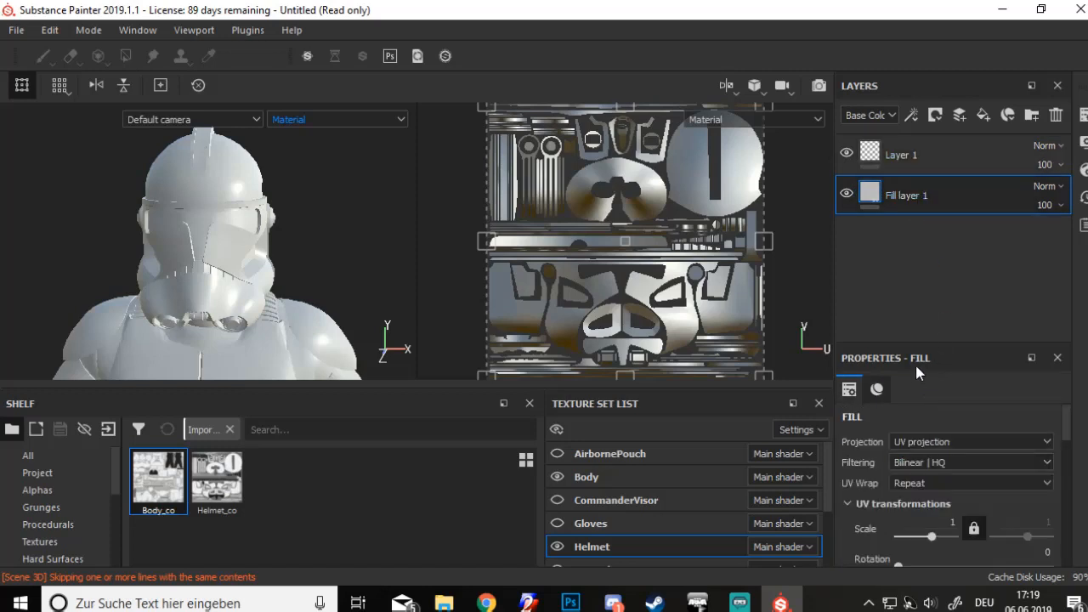
{"action": "scroll", "coordinate": [934, 410], "scroll_direction": "down", "scroll_amount": 3}
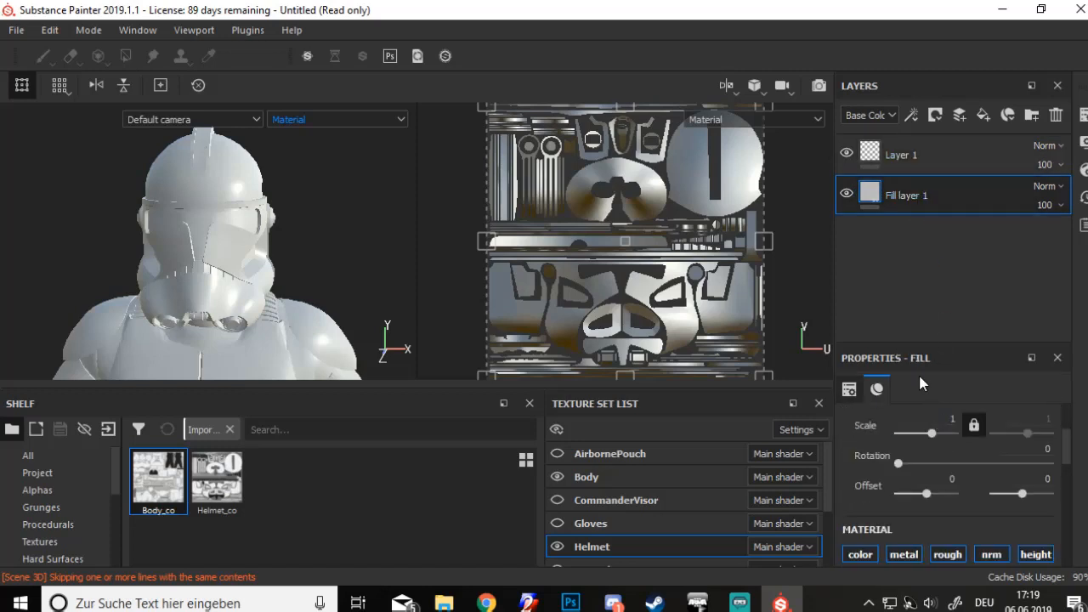
{"action": "scroll", "coordinate": [945, 464], "scroll_direction": "down", "scroll_amount": 5}
{"action": "scroll", "coordinate": [966, 473], "scroll_direction": "up", "scroll_amount": 1}
{"action": "scroll", "coordinate": [961, 475], "scroll_direction": "down", "scroll_amount": 1}
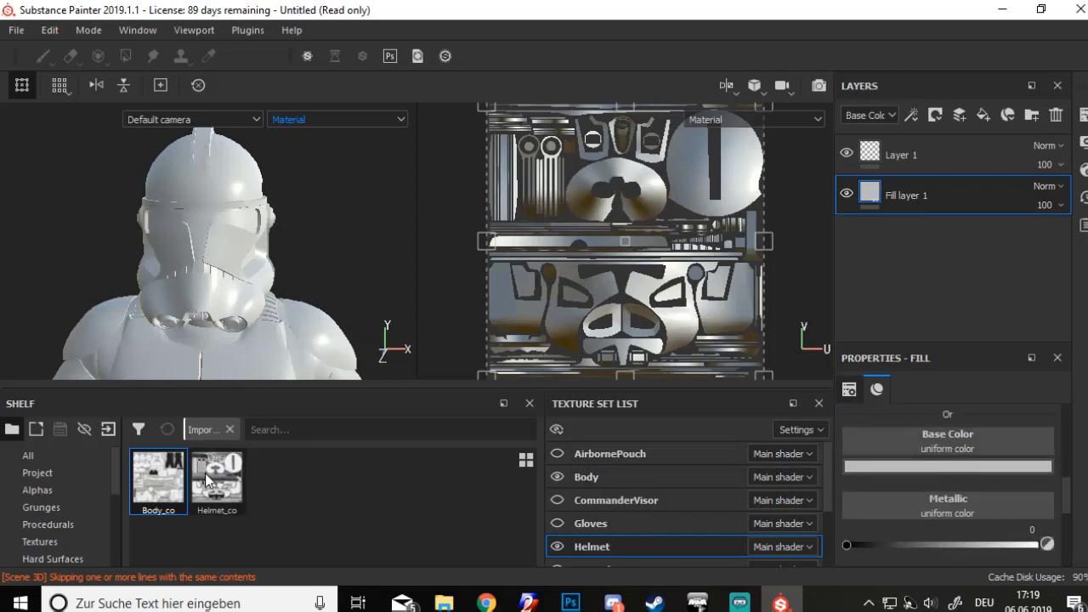
{"action": "mouse_move", "coordinate": [258, 286]}
{"action": "left_mouse_down", "text": "alt"}
{"action": "mouse_move", "coordinate": [275, 268]}
{"action": "mouse_move", "coordinate": [245, 289]}
{"action": "mouse_move", "coordinate": [510, 284]}
{"action": "mouse_move", "coordinate": [230, 291]}
{"action": "mouse_move", "coordinate": [207, 313]}
{"action": "mouse_move", "coordinate": [237, 313]}
{"action": "left_mouse_up", "text": "alt"}
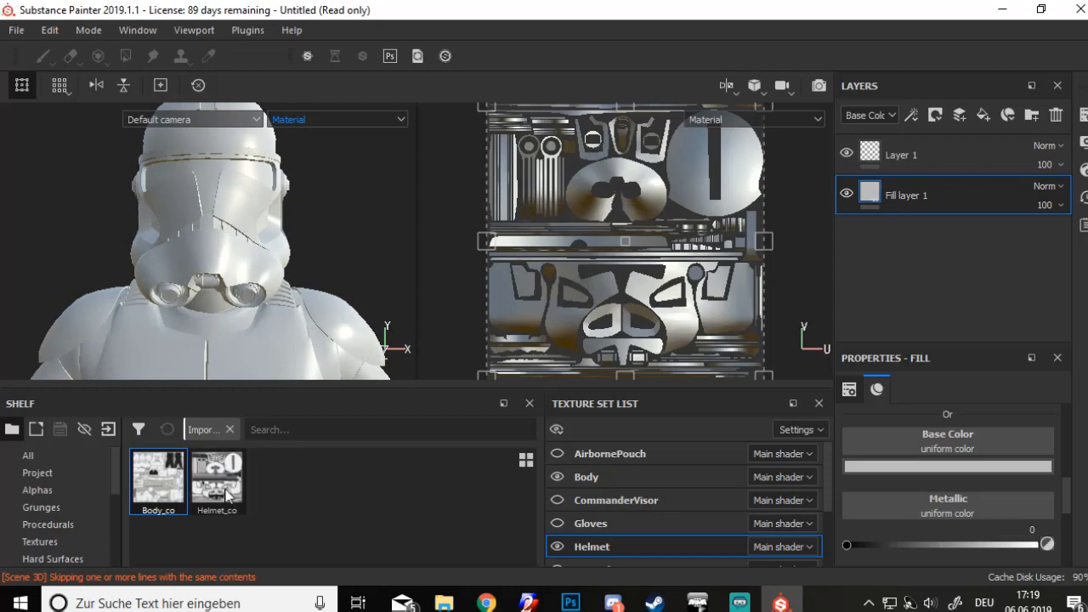
{"action": "left_click_drag", "start_coordinate": [228, 496], "coordinate": [951, 455]}
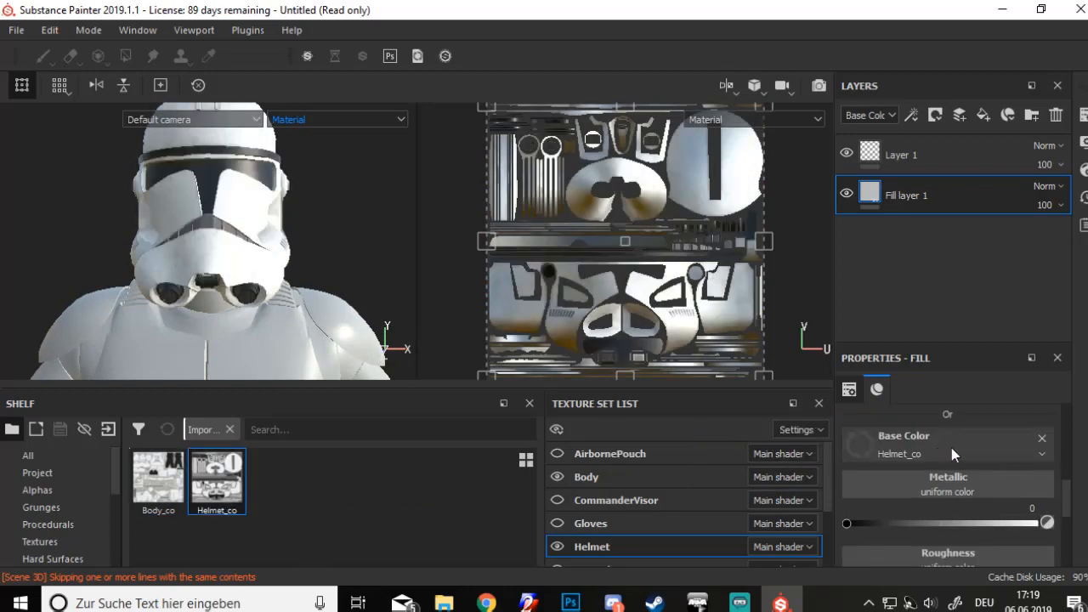
In the Body texture set, add a fill layer beneath Layer 1 with Body_co as its base color
{"action": "scroll", "coordinate": [222, 293], "scroll_direction": "up", "scroll_amount": 1}
{"action": "left_click_drag", "start_coordinate": [119, 279], "coordinate": [237, 296], "text": "alt"}
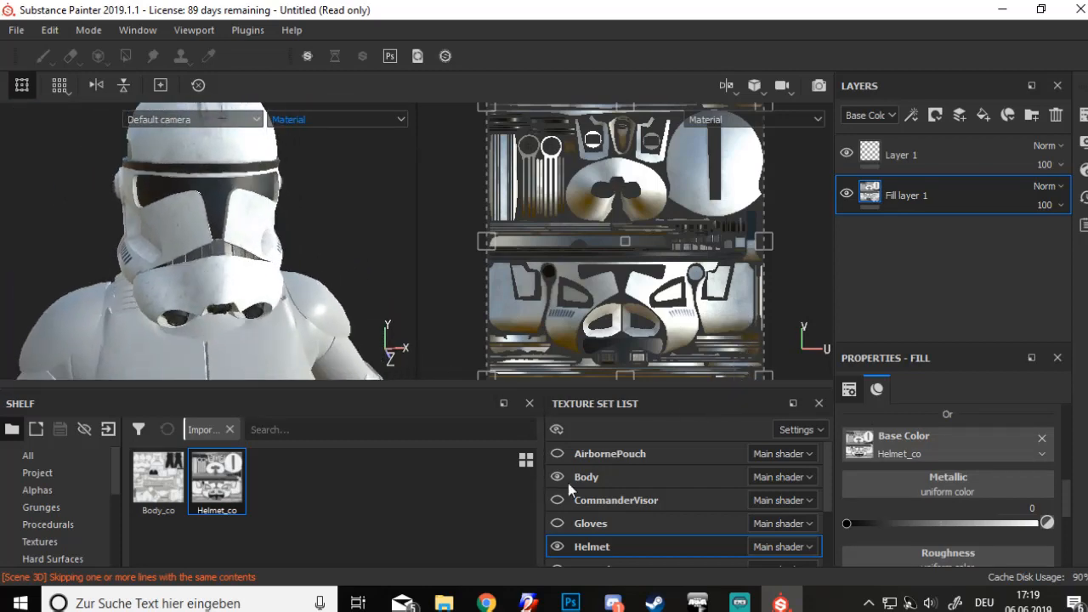
{"action": "left_click", "coordinate": [568, 483]}
{"action": "left_click", "coordinate": [983, 118]}
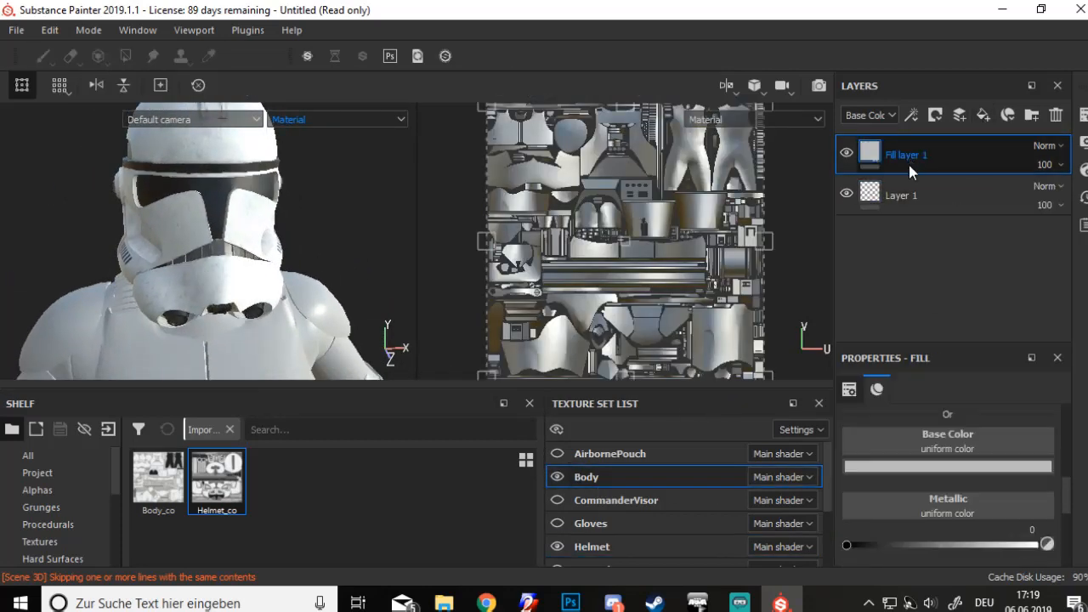
{"action": "left_click_drag", "start_coordinate": [908, 161], "coordinate": [914, 201]}
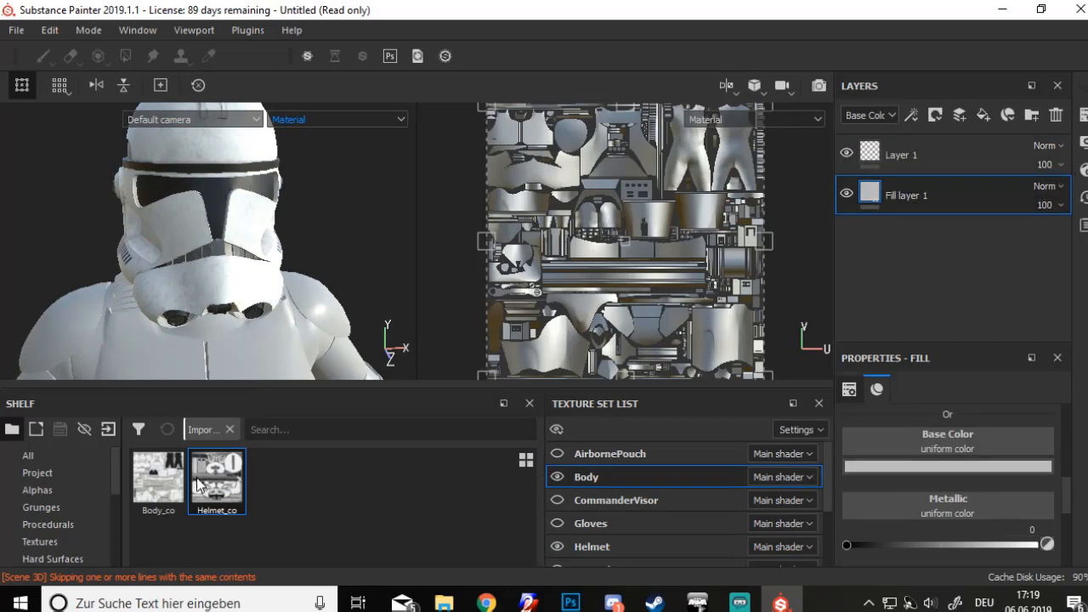
{"action": "left_click_drag", "start_coordinate": [158, 481], "coordinate": [901, 444]}
Examine the textured clone trooper from several angles, from the lower body up to a close view of the helmet
{"action": "left_click_drag", "start_coordinate": [302, 281], "coordinate": [182, 261], "text": "alt"}
{"action": "scroll", "coordinate": [196, 321], "scroll_direction": "down", "scroll_amount": 3}
{"action": "scroll", "coordinate": [182, 262], "scroll_direction": "down", "scroll_amount": 2}
{"action": "middle_click_drag", "start_coordinate": [161, 310], "coordinate": [183, 10], "text": "alt"}
{"action": "scroll", "coordinate": [194, 166], "scroll_direction": "up", "scroll_amount": 2}
{"action": "left_click_drag", "start_coordinate": [117, 202], "coordinate": [141, 207], "text": "alt"}
{"action": "middle_click_drag", "start_coordinate": [141, 183], "coordinate": [128, 319], "text": "alt"}
{"action": "middle_click_drag", "start_coordinate": [128, 221], "coordinate": [123, 321], "text": "alt"}
{"action": "left_click_drag", "start_coordinate": [123, 322], "coordinate": [96, 311], "text": "alt"}
{"action": "scroll", "coordinate": [129, 268], "scroll_direction": "up", "scroll_amount": 4}
{"action": "middle_click_drag", "start_coordinate": [248, 219], "coordinate": [208, 367], "text": "alt"}
{"action": "middle_click_drag", "start_coordinate": [206, 268], "coordinate": [205, 365], "text": "alt"}
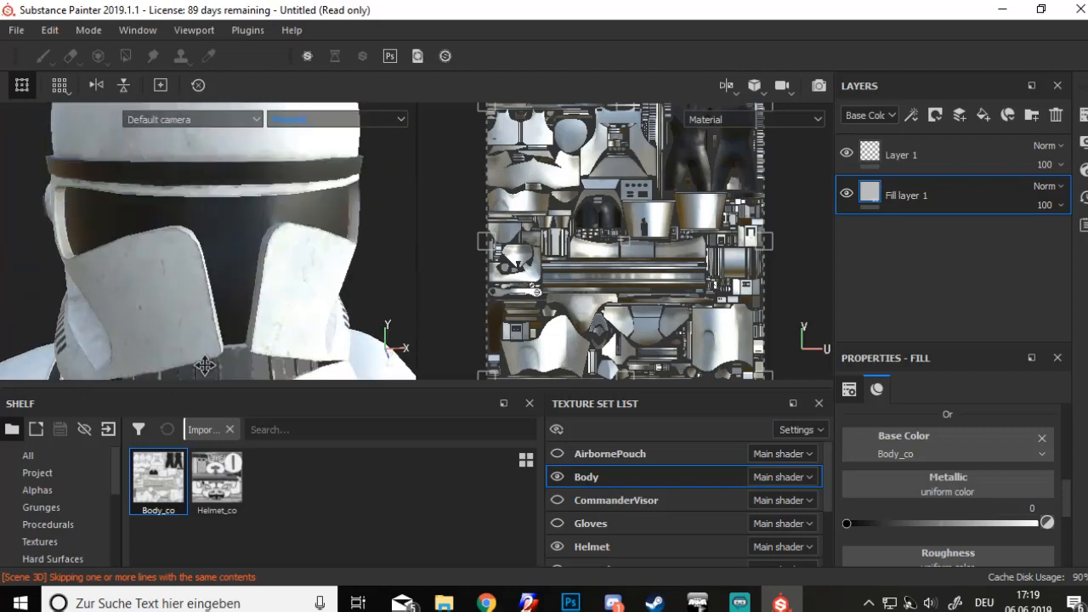
{"action": "scroll", "coordinate": [204, 365], "scroll_direction": "down", "scroll_amount": 2}
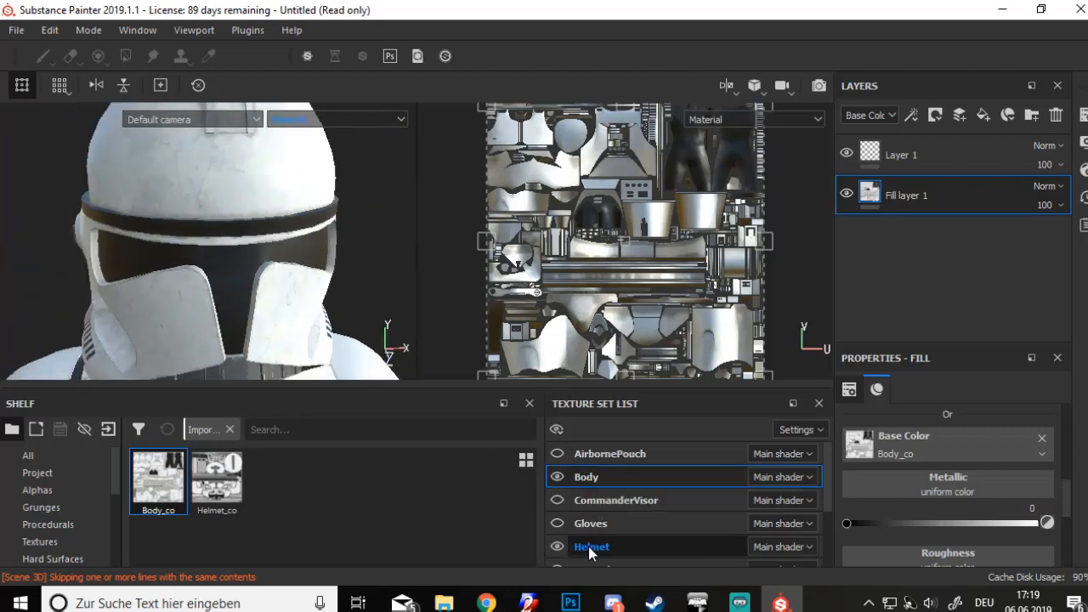
Select the Helmet texture set for painting on Layer 1 and set the brush size to 8.31
{"action": "left_click", "coordinate": [588, 546]}
{"action": "mouse_move", "coordinate": [219, 217]}
{"action": "left_mouse_down", "text": "alt"}
{"action": "mouse_move", "coordinate": [206, 316]}
{"action": "mouse_move", "coordinate": [210, 297]}
{"action": "left_mouse_up", "text": "alt"}
{"action": "right_click_drag", "start_coordinate": [214, 258], "coordinate": [263, 258], "text": "ctrl"}
{"action": "left_click_drag", "start_coordinate": [215, 255], "coordinate": [237, 242], "text": "alt"}
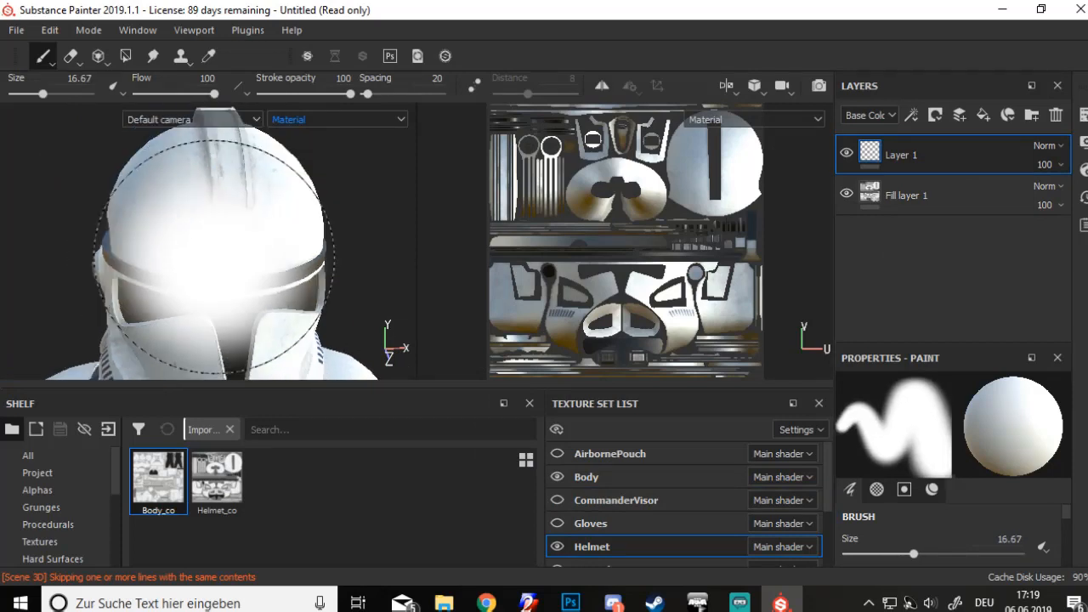
{"action": "scroll", "coordinate": [238, 249], "scroll_direction": "down", "scroll_amount": 3}
{"action": "mouse_move", "coordinate": [239, 249]}
{"action": "right_mouse_down", "text": "ctrl"}
{"action": "mouse_move", "coordinate": [293, 249]}
{"action": "mouse_move", "coordinate": [153, 249]}
{"action": "right_mouse_up", "text": "ctrl"}
{"action": "scroll", "coordinate": [239, 249], "scroll_direction": "down", "scroll_amount": 2}
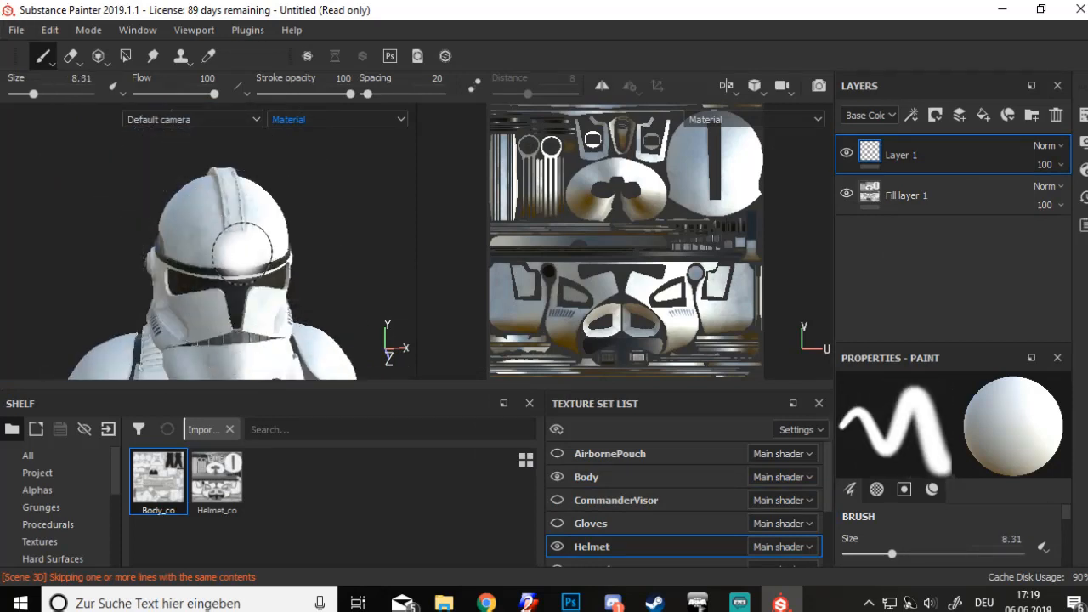
{"action": "scroll", "coordinate": [239, 253], "scroll_direction": "up", "scroll_amount": 2}
{"action": "scroll", "coordinate": [882, 524], "scroll_direction": "down", "scroll_amount": 2}
Set the paint brush's base color to dark green, RGB 0.006, 0.106, 0.000
{"action": "scroll", "coordinate": [882, 522], "scroll_direction": "down", "scroll_amount": 3}
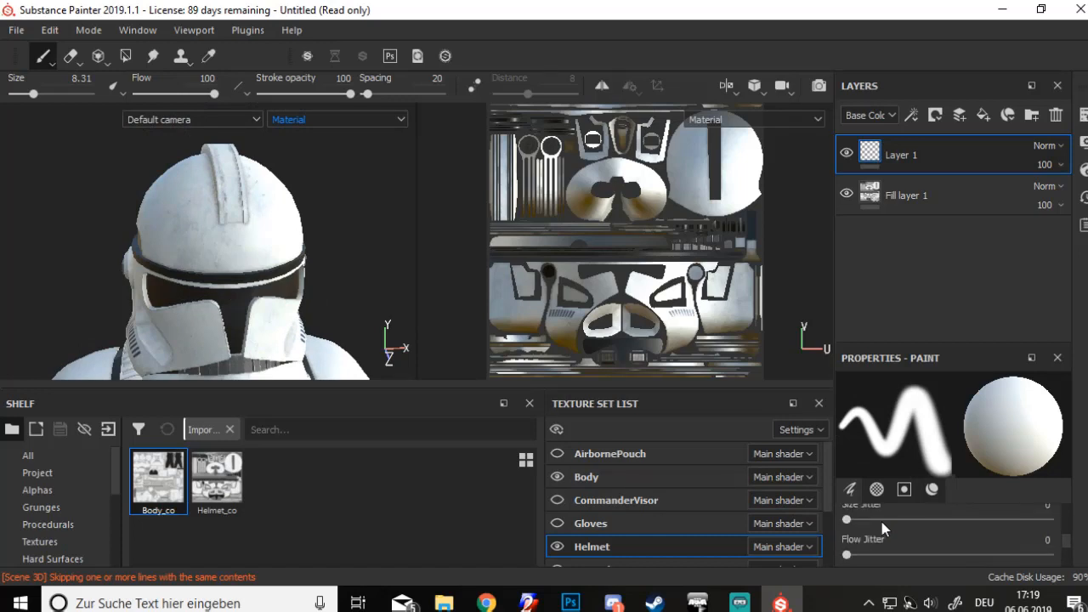
{"action": "left_click_drag", "start_coordinate": [923, 348], "coordinate": [927, 296]}
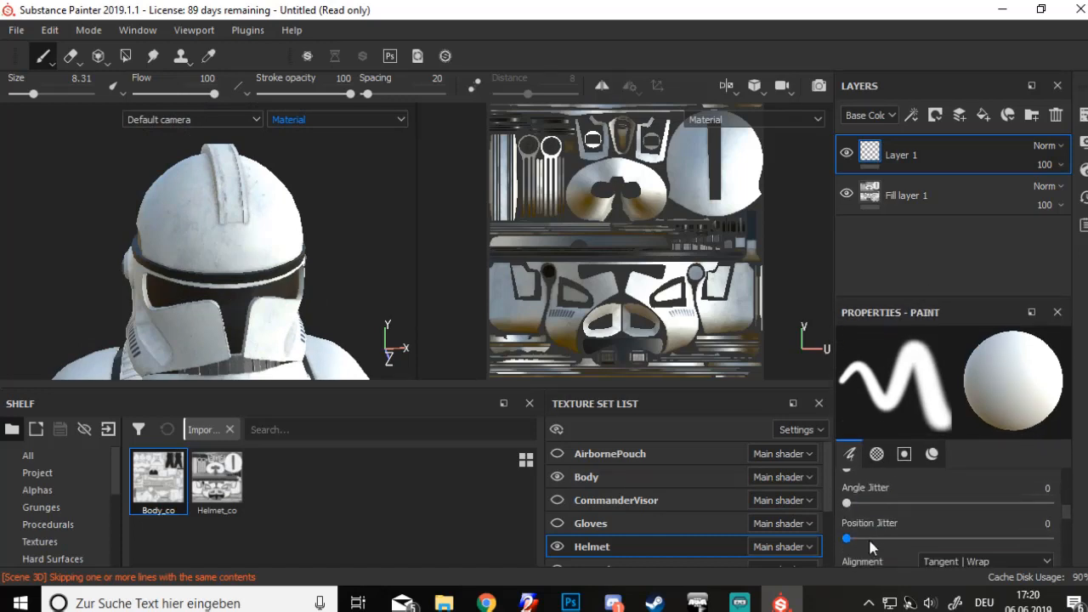
{"action": "scroll", "coordinate": [870, 544], "scroll_direction": "down", "scroll_amount": 8}
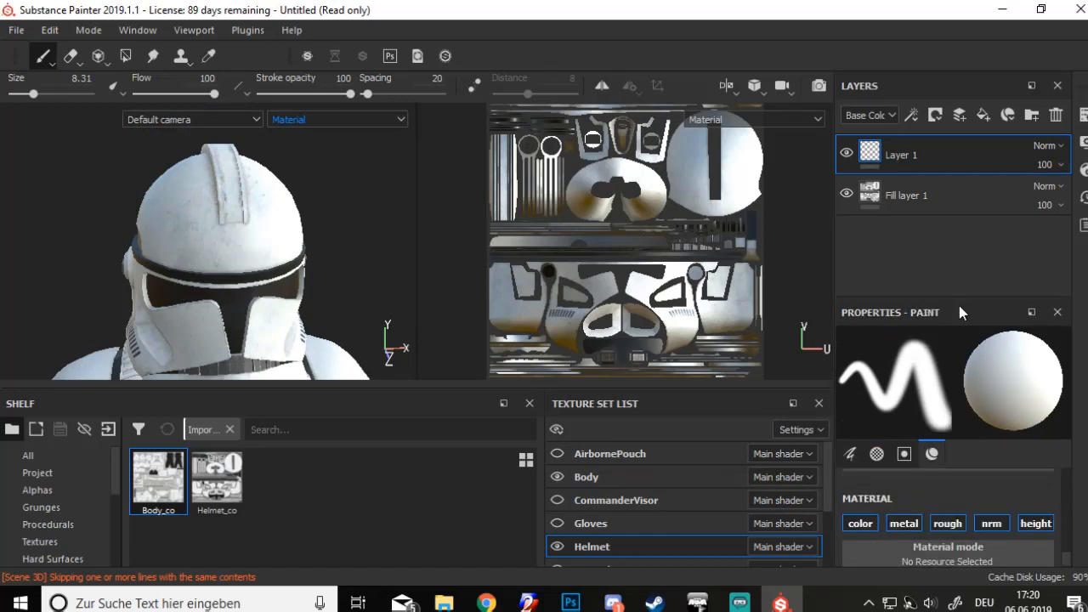
{"action": "scroll", "coordinate": [916, 532], "scroll_direction": "down", "scroll_amount": 3}
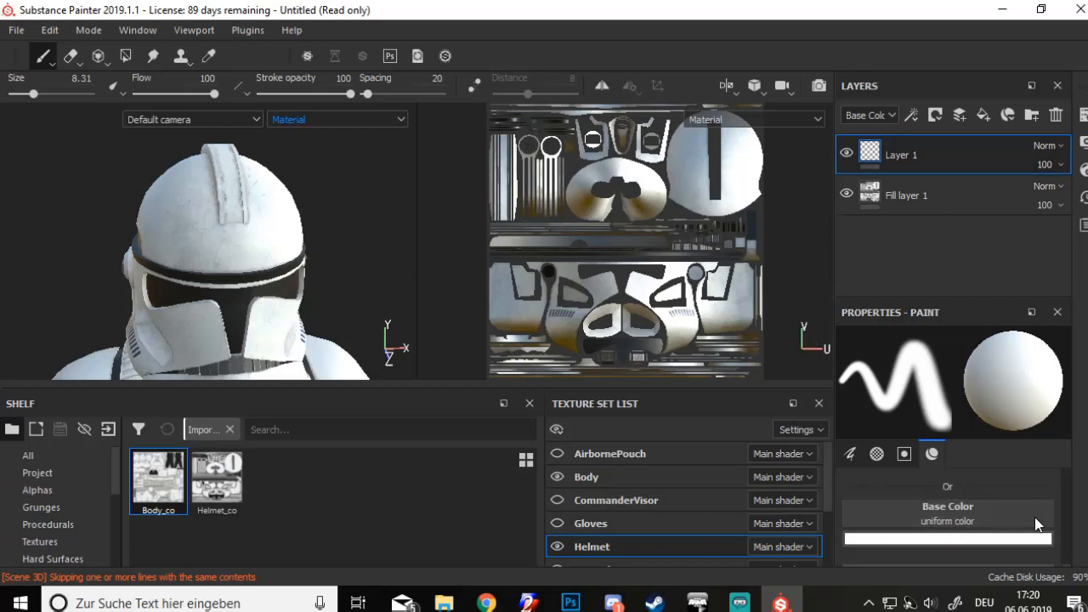
{"action": "left_click", "coordinate": [1000, 539]}
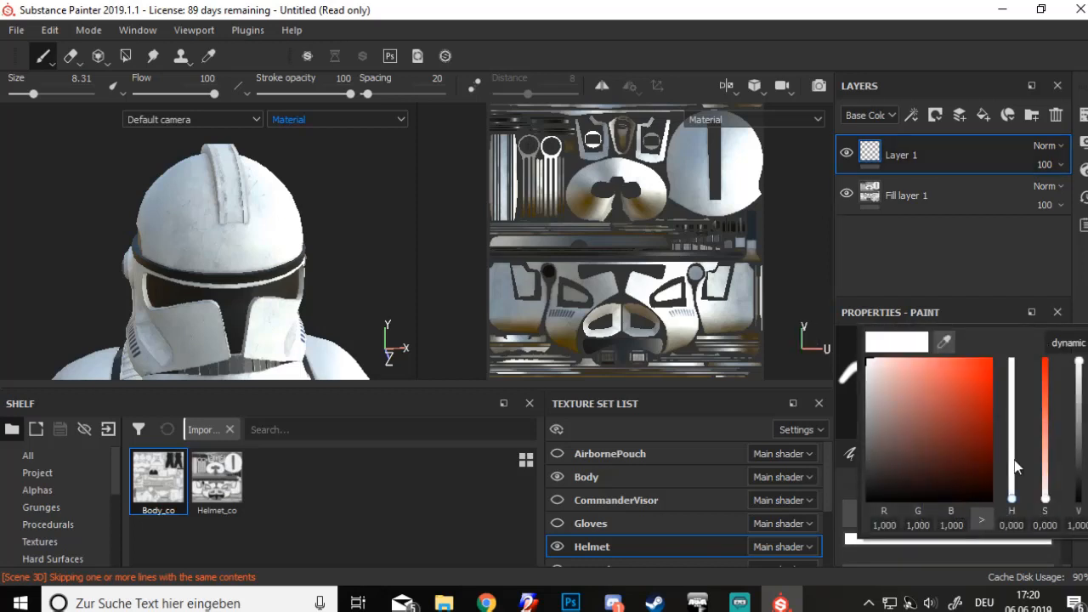
{"action": "mouse_move", "coordinate": [1014, 497]}
{"action": "left_mouse_down"}
{"action": "mouse_move", "coordinate": [1035, 424]}
{"action": "mouse_move", "coordinate": [1025, 435]}
{"action": "left_mouse_up"}
{"action": "mouse_move", "coordinate": [945, 437]}
{"action": "left_mouse_down"}
{"action": "mouse_move", "coordinate": [989, 426]}
{"action": "mouse_move", "coordinate": [1015, 447]}
{"action": "mouse_move", "coordinate": [1004, 444]}
{"action": "mouse_move", "coordinate": [1012, 458]}
{"action": "left_mouse_up"}
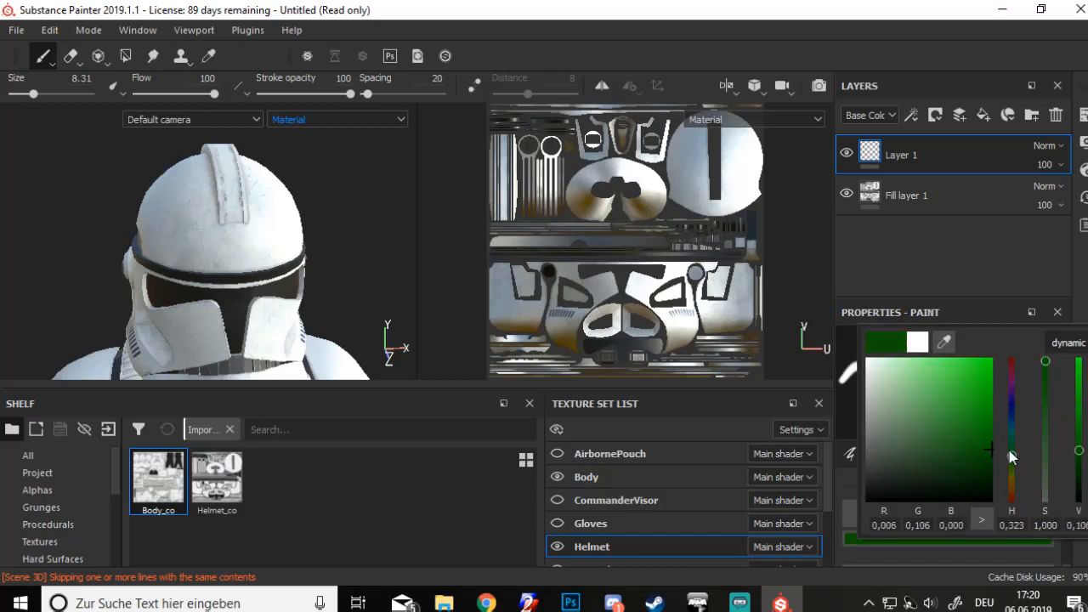
{"action": "left_click", "coordinate": [344, 501]}
Reduce the brush size to 0.1 for fine painting near the edge of the helmet's face plate
{"action": "mouse_move", "coordinate": [241, 257]}
{"action": "left_mouse_down", "text": "alt"}
{"action": "mouse_move", "coordinate": [214, 256]}
{"action": "mouse_move", "coordinate": [229, 257]}
{"action": "left_mouse_up", "text": "alt"}
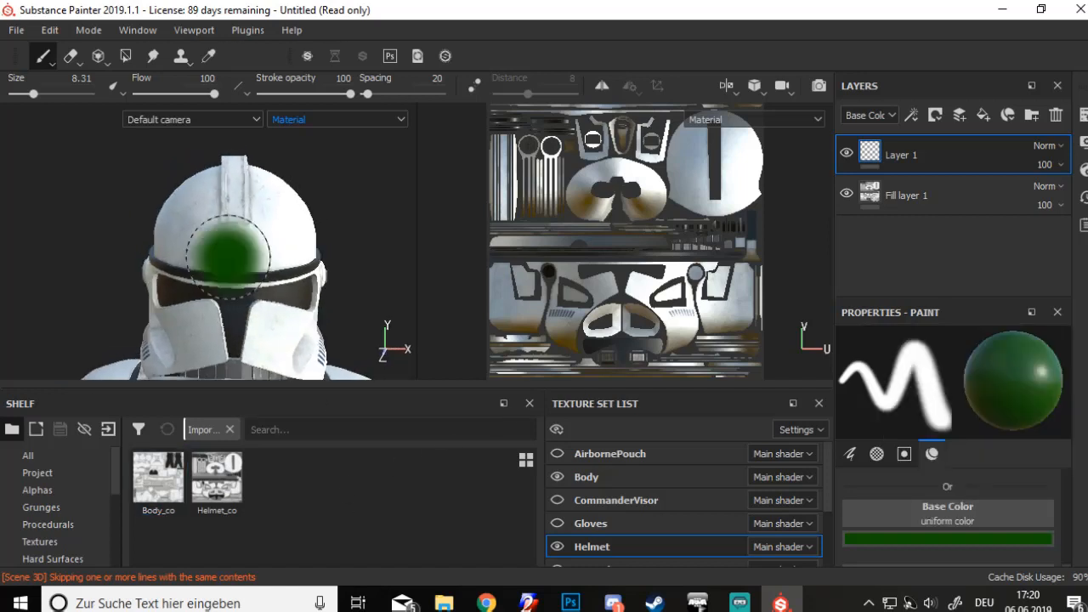
{"action": "scroll", "coordinate": [228, 255], "scroll_direction": "down", "scroll_amount": 3}
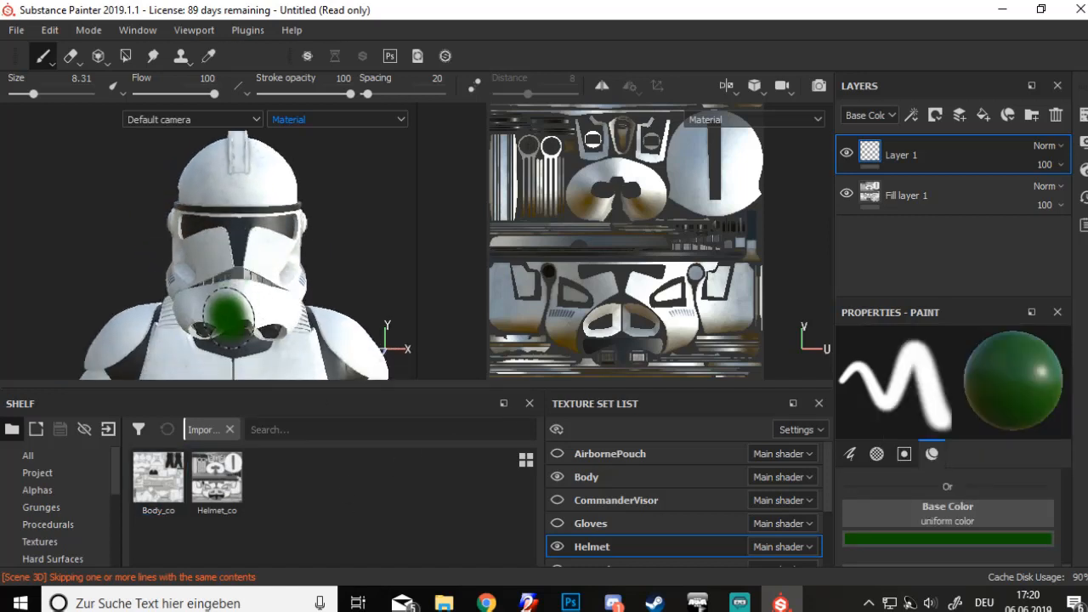
{"action": "mouse_move", "coordinate": [229, 317]}
{"action": "right_mouse_down", "text": "ctrl"}
{"action": "mouse_move", "coordinate": [242, 318]}
{"action": "mouse_move", "coordinate": [226, 299]}
{"action": "mouse_move", "coordinate": [235, 297]}
{"action": "right_mouse_up", "text": "ctrl"}
{"action": "scroll", "coordinate": [239, 297], "scroll_direction": "up", "scroll_amount": 2}
{"action": "scroll", "coordinate": [240, 297], "scroll_direction": "down", "scroll_amount": 2}
{"action": "mouse_move", "coordinate": [234, 297]}
{"action": "left_mouse_down", "text": "alt"}
{"action": "mouse_move", "coordinate": [262, 263]}
{"action": "mouse_move", "coordinate": [301, 348]}
{"action": "mouse_move", "coordinate": [316, 345]}
{"action": "mouse_move", "coordinate": [301, 364]}
{"action": "mouse_move", "coordinate": [226, 175]}
{"action": "mouse_move", "coordinate": [217, 320]}
{"action": "mouse_move", "coordinate": [272, 289]}
{"action": "left_mouse_up", "text": "alt"}
{"action": "right_click_drag", "start_coordinate": [327, 271], "coordinate": [318, 270], "text": "ctrl"}
{"action": "mouse_move", "coordinate": [318, 270]}
{"action": "left_mouse_down", "text": "alt"}
{"action": "mouse_move", "coordinate": [380, 281]}
{"action": "mouse_move", "coordinate": [250, 379]}
{"action": "mouse_move", "coordinate": [238, 338]}
{"action": "mouse_move", "coordinate": [260, 292]}
{"action": "left_mouse_up", "text": "alt"}
{"action": "right_click_drag", "start_coordinate": [261, 292], "coordinate": [248, 235], "text": "alt"}
{"action": "middle_click_drag", "start_coordinate": [248, 236], "coordinate": [250, 329], "text": "alt"}
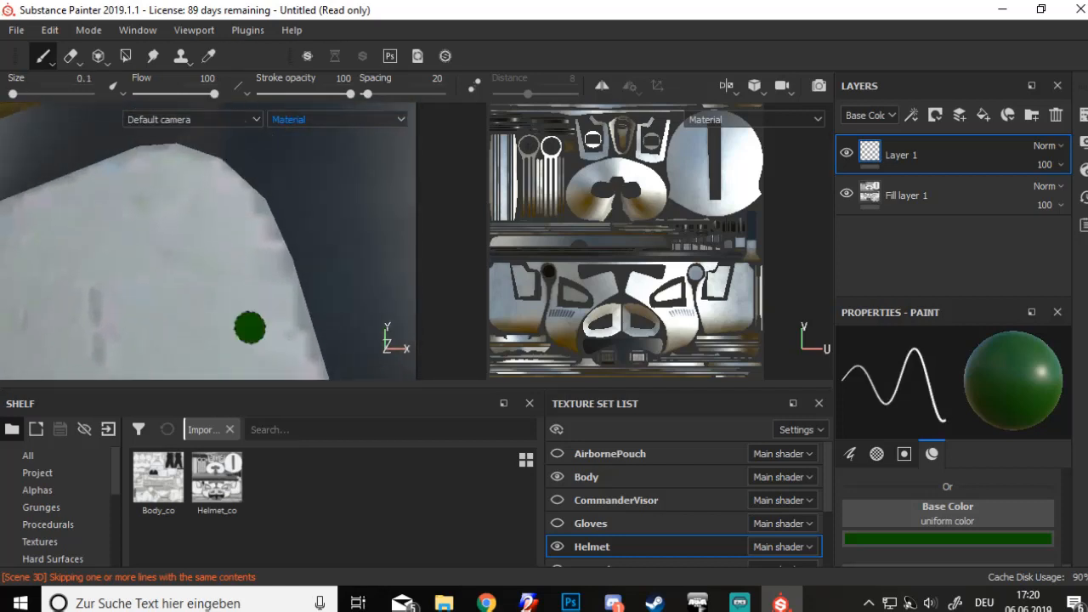
{"action": "right_click_drag", "start_coordinate": [236, 282], "coordinate": [235, 280], "text": "ctrl"}
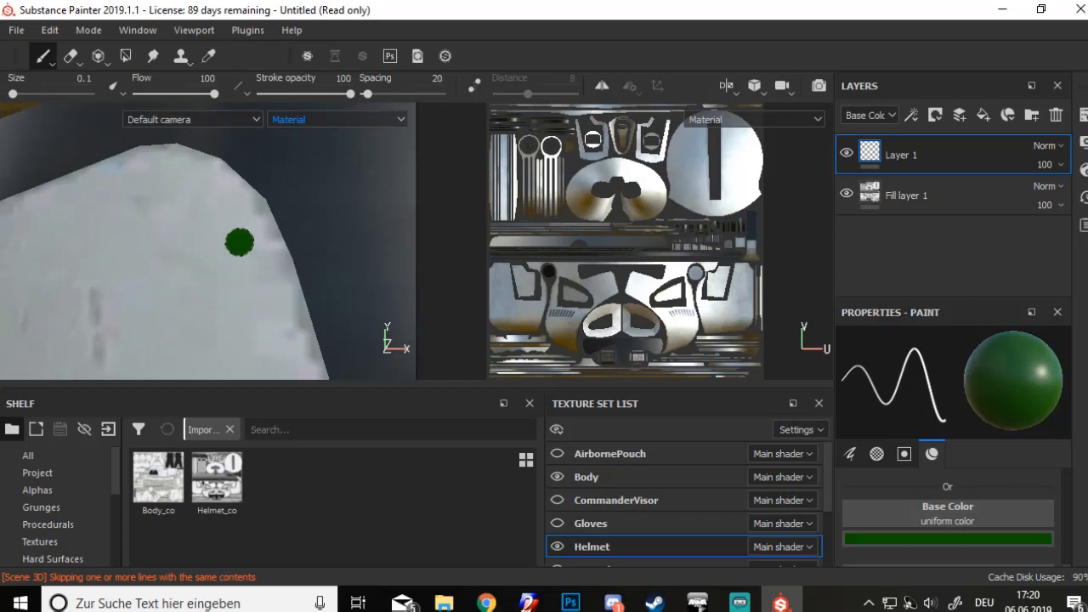
Set the brush size to 0.84 and paint a green dot near the upper inner corner of the cheek plate
{"action": "scroll", "coordinate": [225, 250], "scroll_direction": "up", "scroll_amount": 1}
{"action": "right_click_drag", "start_coordinate": [225, 250], "coordinate": [228, 252], "text": "ctrl"}
{"action": "left_click", "coordinate": [227, 252]}
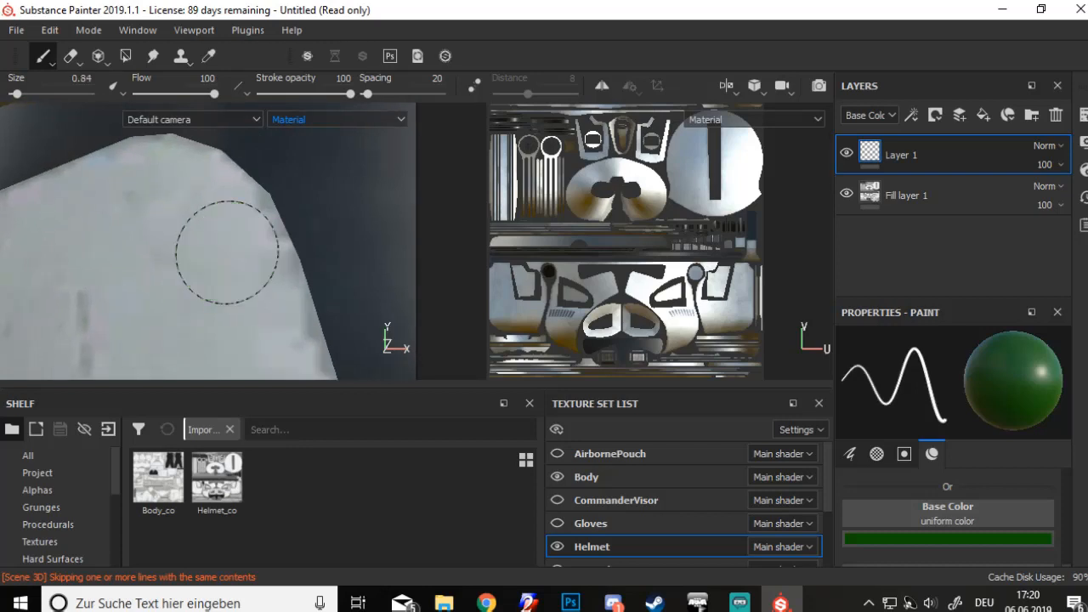
{"action": "left_click_drag", "start_coordinate": [182, 309], "coordinate": [244, 333], "text": "alt"}
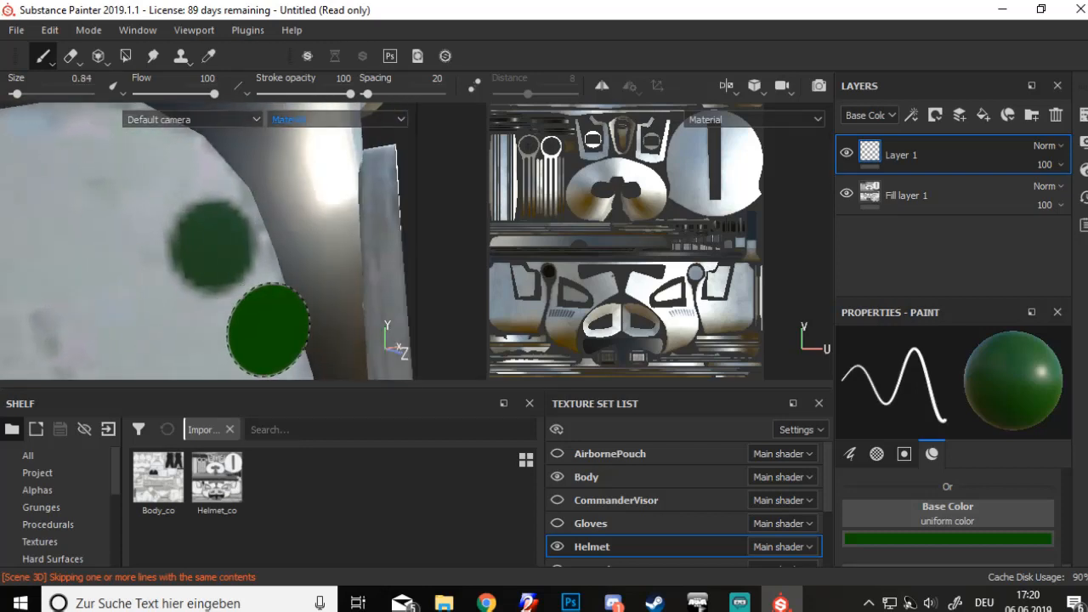
Switch the viewport display to the Base Color channel and inspect the green dot on the helmet's cheek plate
{"action": "key", "text": "c"}
{"action": "scroll", "coordinate": [280, 328], "scroll_direction": "down", "scroll_amount": 1}
{"action": "scroll", "coordinate": [246, 332], "scroll_direction": "down", "scroll_amount": 6}
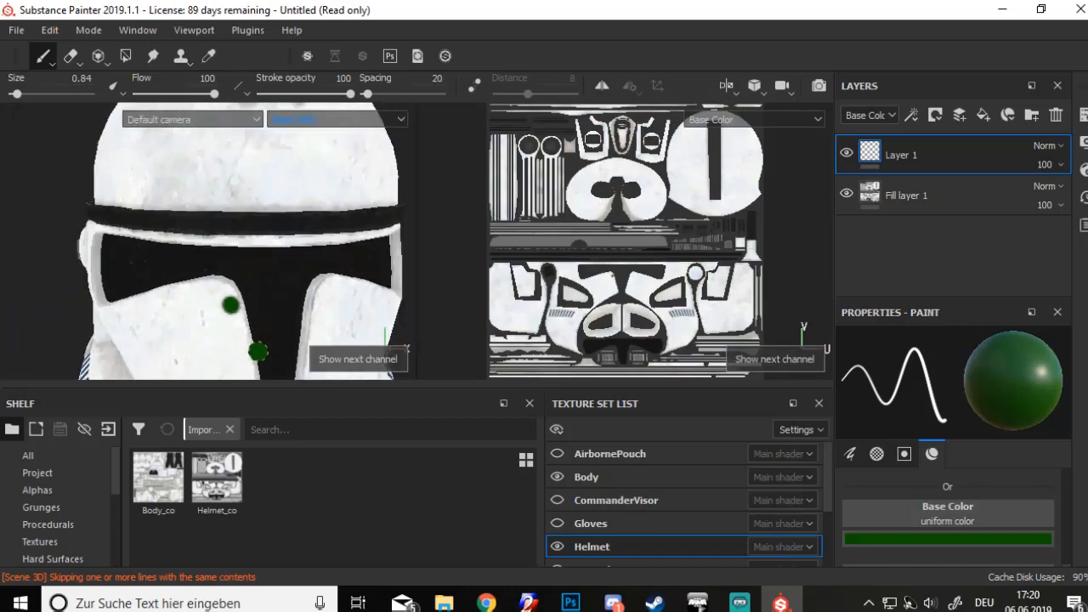
{"action": "middle_click_drag", "start_coordinate": [253, 331], "coordinate": [234, 246], "text": "alt"}
{"action": "scroll", "coordinate": [239, 255], "scroll_direction": "down", "scroll_amount": 1}
{"action": "mouse_move", "coordinate": [275, 350]}
{"action": "left_mouse_down", "text": "alt"}
{"action": "mouse_move", "coordinate": [89, 360]}
{"action": "mouse_move", "coordinate": [264, 331]}
{"action": "left_mouse_up", "text": "alt"}
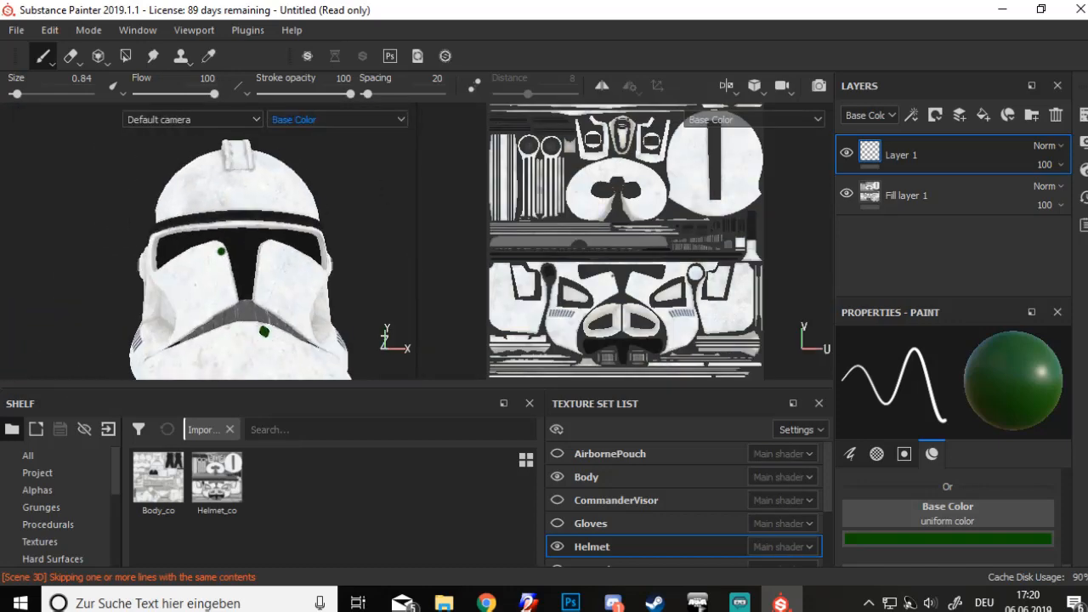
{"action": "scroll", "coordinate": [181, 250], "scroll_direction": "up", "scroll_amount": 5}
{"action": "scroll", "coordinate": [250, 258], "scroll_direction": "up", "scroll_amount": 2}
{"action": "middle_click_drag", "start_coordinate": [250, 258], "coordinate": [155, 360], "text": "alt"}
{"action": "scroll", "coordinate": [340, 351], "scroll_direction": "up", "scroll_amount": 3}
{"action": "middle_click_drag", "start_coordinate": [347, 350], "coordinate": [243, 328], "text": "alt"}
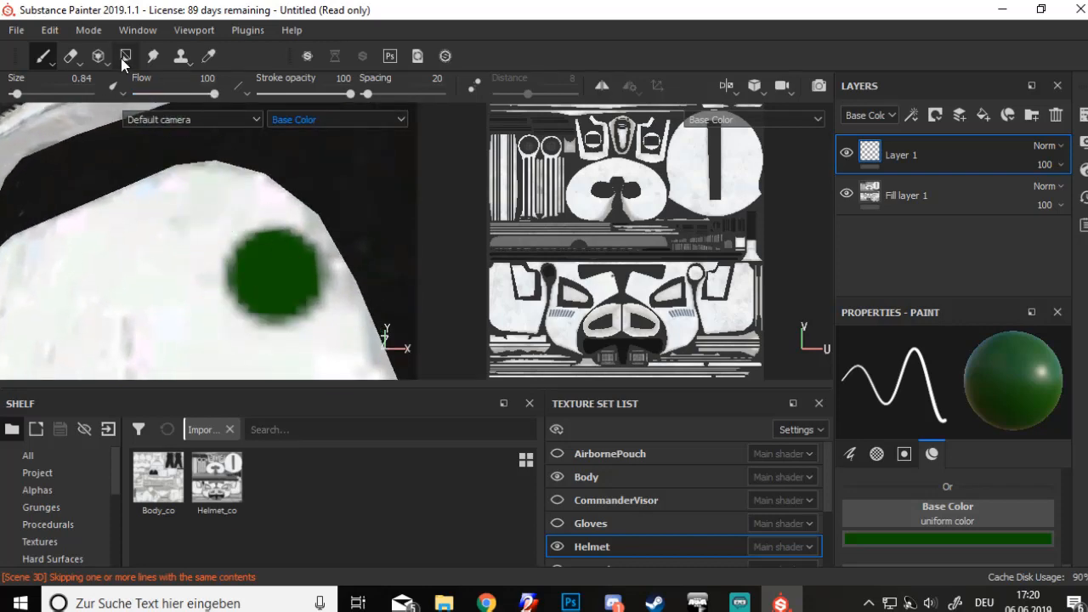
Activate Polygon Fill and set its color to dark green, RGB 0.007, 0.107, 0.000, sampled from the painted dot
{"action": "left_click", "coordinate": [121, 58]}
{"action": "scroll", "coordinate": [207, 255], "scroll_direction": "down", "scroll_amount": 3}
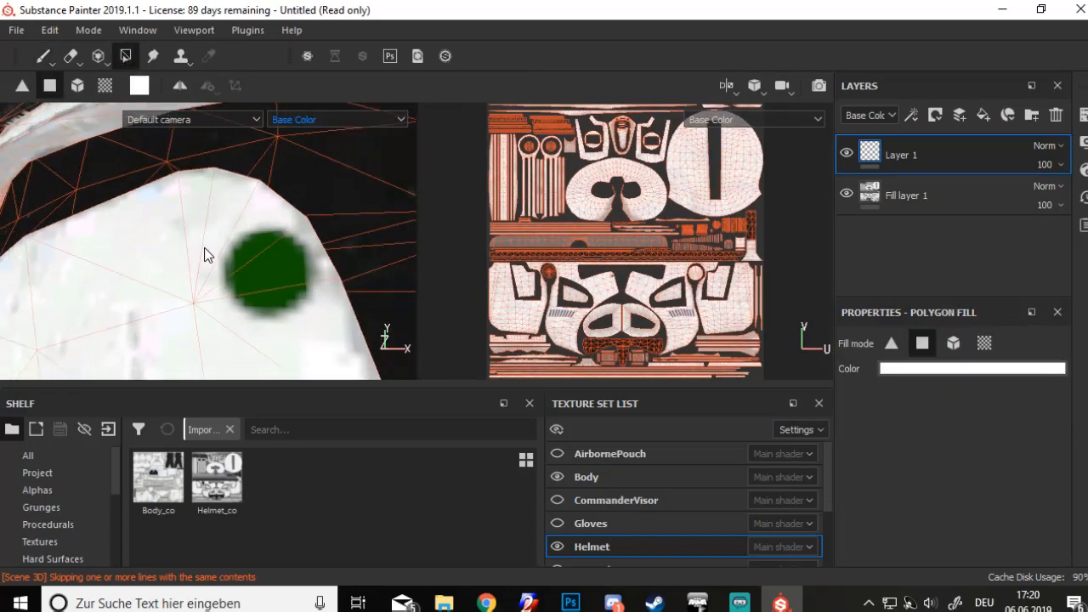
{"action": "scroll", "coordinate": [243, 286], "scroll_direction": "up", "scroll_amount": 3}
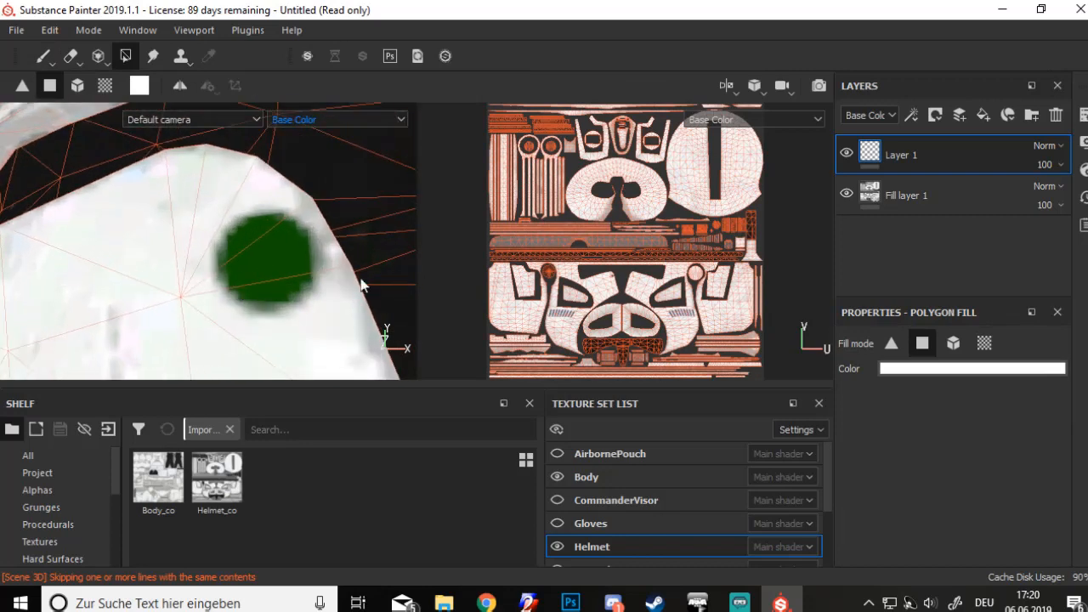
{"action": "left_click", "coordinate": [893, 370]}
{"action": "left_click", "coordinate": [944, 387]}
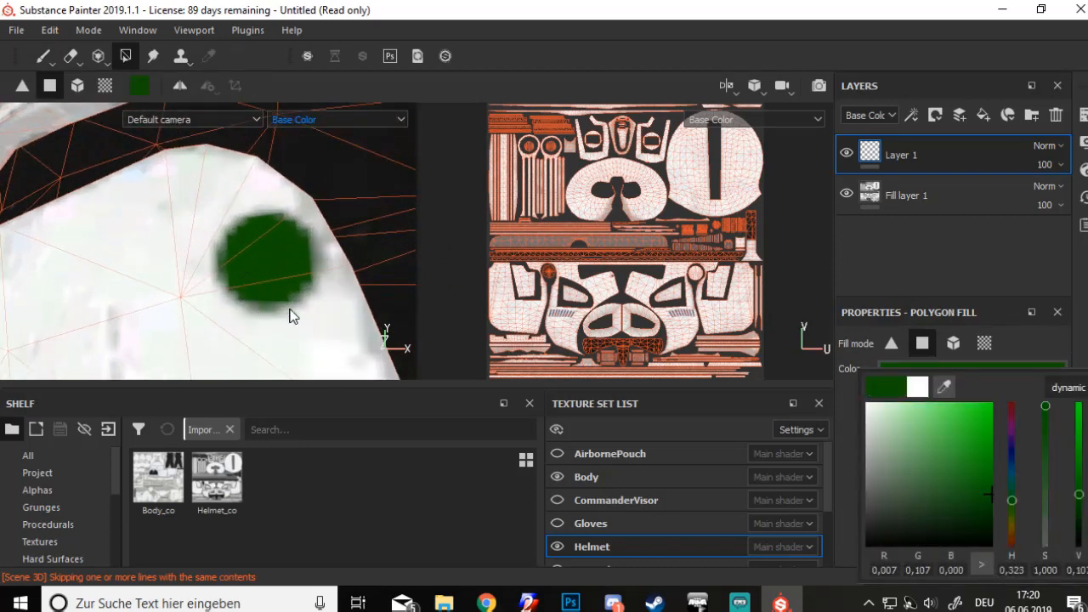
{"action": "left_click", "coordinate": [943, 257]}
Try filling polygons across the front of the helmet with green and undo the fill
{"action": "scroll", "coordinate": [324, 295], "scroll_direction": "down", "scroll_amount": 2}
{"action": "scroll", "coordinate": [322, 294], "scroll_direction": "down", "scroll_amount": 5}
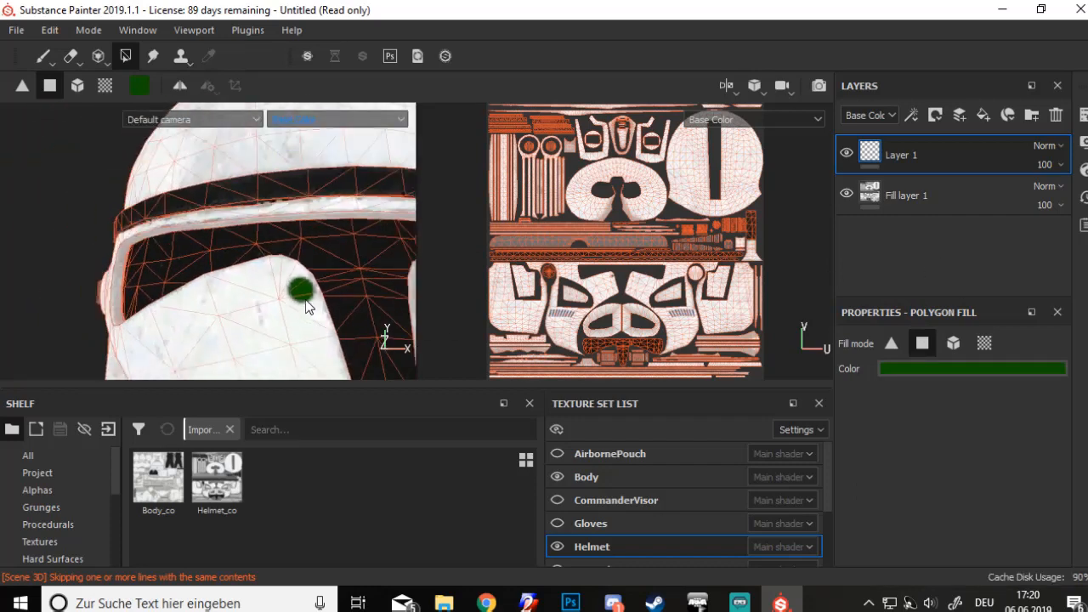
{"action": "mouse_move", "coordinate": [265, 192]}
{"action": "left_mouse_down"}
{"action": "mouse_move", "coordinate": [286, 219]}
{"action": "mouse_move", "coordinate": [347, 225]}
{"action": "mouse_move", "coordinate": [300, 227]}
{"action": "mouse_move", "coordinate": [387, 228]}
{"action": "mouse_move", "coordinate": [326, 207]}
{"action": "mouse_move", "coordinate": [231, 293]}
{"action": "mouse_move", "coordinate": [157, 304]}
{"action": "mouse_move", "coordinate": [121, 297]}
{"action": "mouse_move", "coordinate": [85, 326]}
{"action": "mouse_move", "coordinate": [53, 280]}
{"action": "left_mouse_up"}
{"action": "key", "text": "ctrl+z"}
{"action": "key", "text": "ctrl+z"}
Try filling a single face of the crest on top of the helmet with green and undo it
{"action": "left_click_drag", "start_coordinate": [165, 303], "coordinate": [170, 248], "text": "alt"}
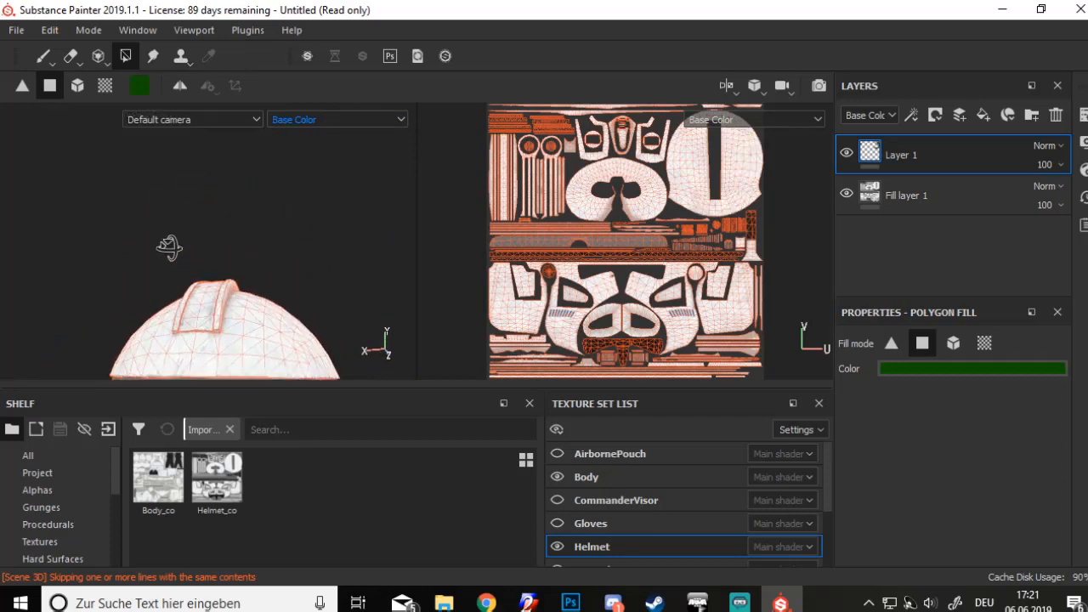
{"action": "left_click", "coordinate": [226, 306]}
{"action": "left_click_drag", "start_coordinate": [240, 350], "coordinate": [115, 316], "text": "alt"}
{"action": "left_click_drag", "start_coordinate": [115, 232], "coordinate": [138, 186], "text": "alt"}
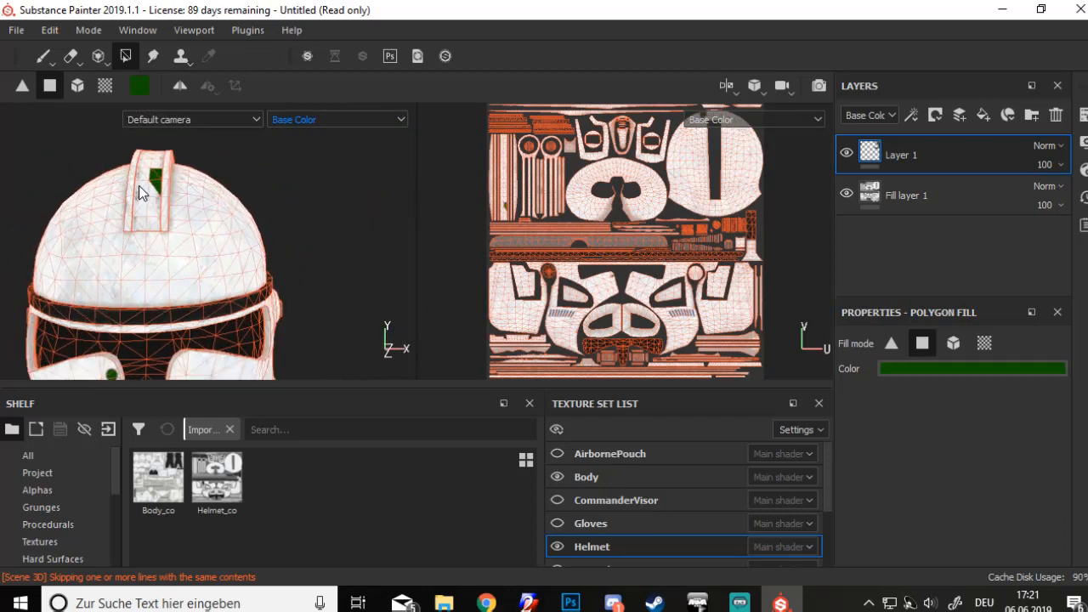
{"action": "left_click", "coordinate": [143, 195], "text": "ctrl"}
Fill the polygons along the inner edge of the first cheek plate with green in the UV view
{"action": "scroll", "coordinate": [153, 316], "scroll_direction": "up", "scroll_amount": 3}
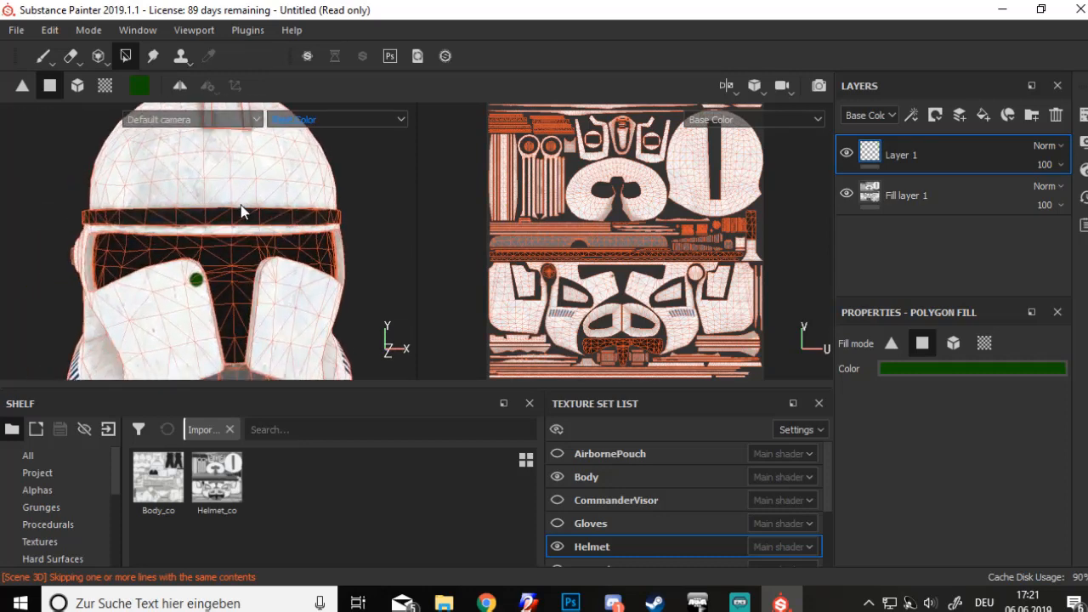
{"action": "scroll", "coordinate": [632, 269], "scroll_direction": "up", "scroll_amount": 5}
{"action": "scroll", "coordinate": [632, 269], "scroll_direction": "up", "scroll_amount": 4}
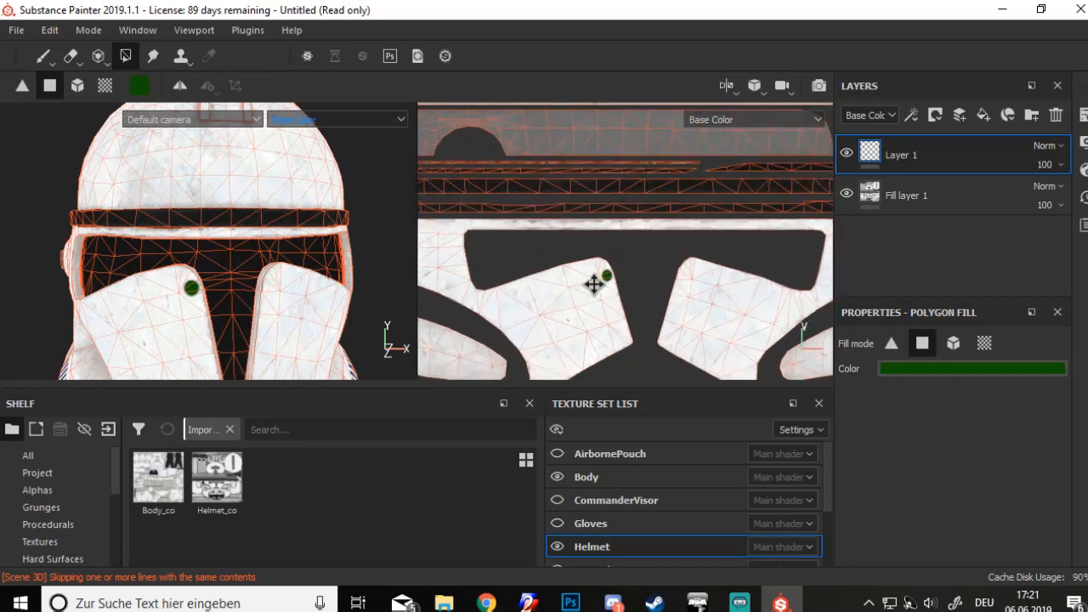
{"action": "middle_click_drag", "start_coordinate": [585, 213], "coordinate": [515, 146]}
{"action": "scroll", "coordinate": [513, 142], "scroll_direction": "up", "scroll_amount": 2}
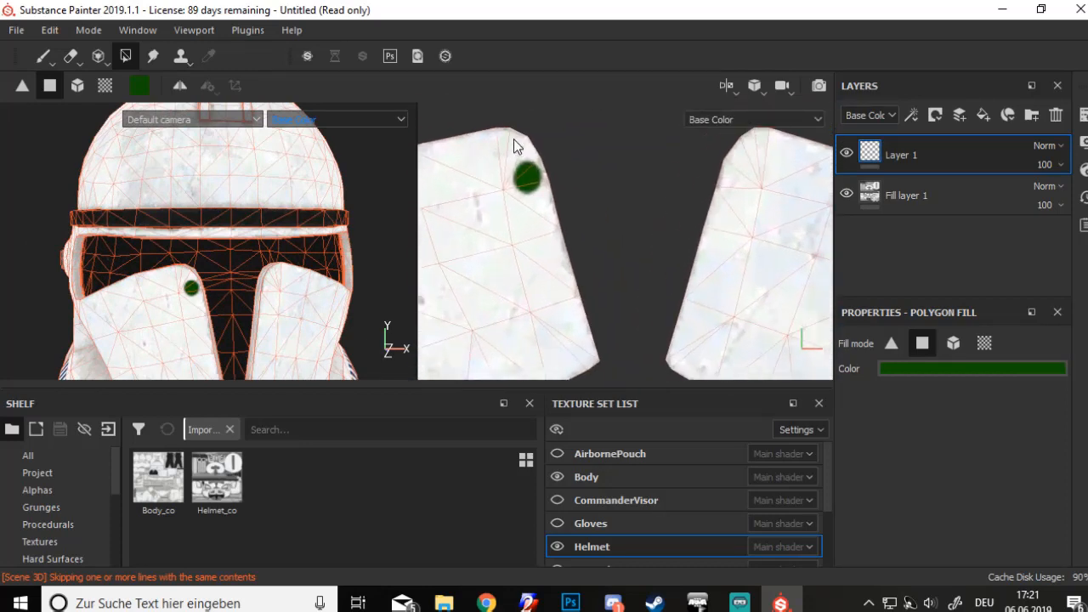
{"action": "left_click_drag", "start_coordinate": [507, 134], "coordinate": [534, 155]}
{"action": "middle_click_drag", "start_coordinate": [545, 224], "coordinate": [517, 179]}
{"action": "left_click_drag", "start_coordinate": [527, 235], "coordinate": [553, 296]}
{"action": "middle_click_drag", "start_coordinate": [577, 319], "coordinate": [511, 331]}
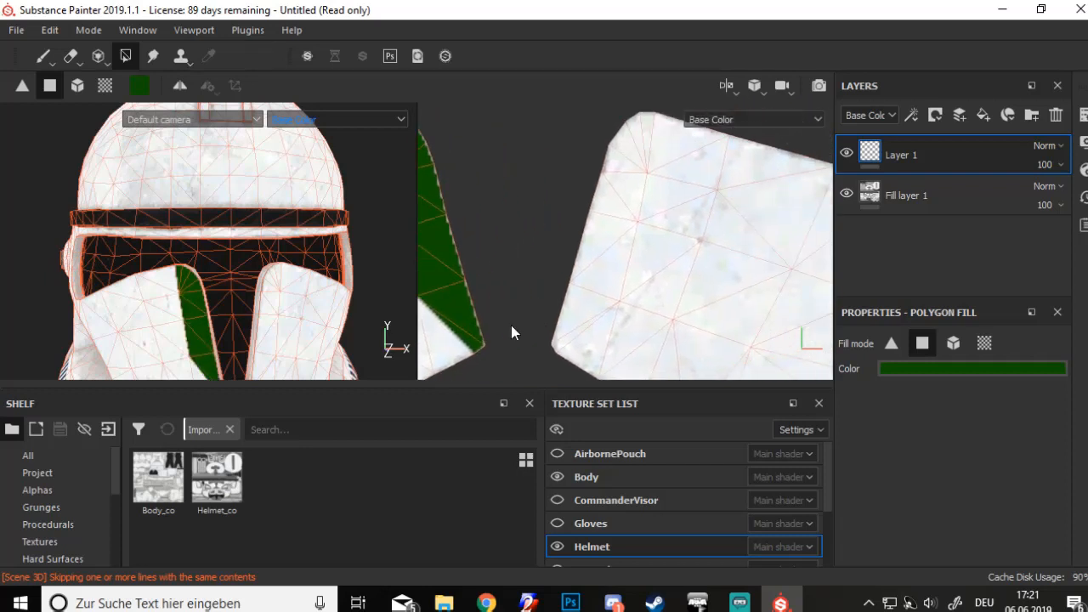
Fill the matching inner-edge polygons of the opposite cheek plate with green in the UV view
{"action": "left_click_drag", "start_coordinate": [591, 284], "coordinate": [611, 202]}
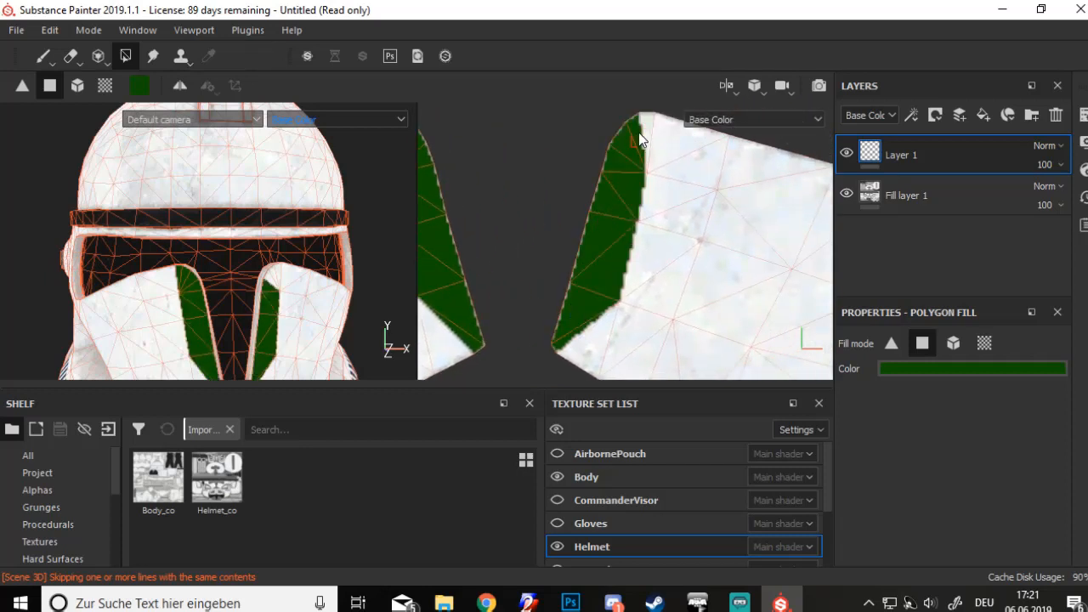
{"action": "middle_click_drag", "start_coordinate": [308, 335], "coordinate": [343, 301], "text": "alt"}
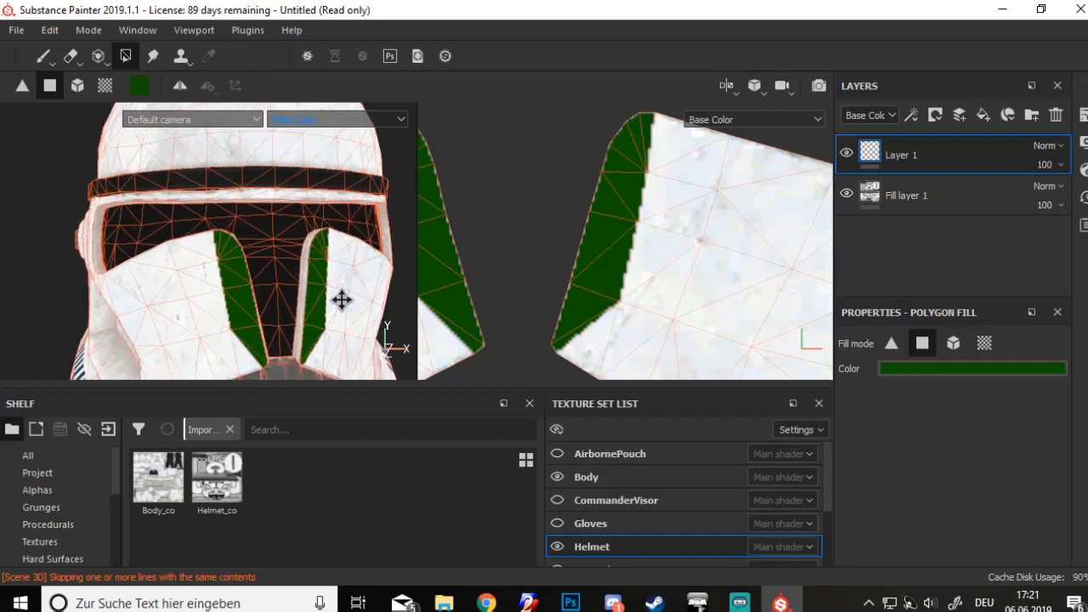
{"action": "scroll", "coordinate": [252, 321], "scroll_direction": "up", "scroll_amount": 3}
{"action": "scroll", "coordinate": [247, 321], "scroll_direction": "down", "scroll_amount": 4}
{"action": "scroll", "coordinate": [248, 321], "scroll_direction": "up", "scroll_amount": 2}
{"action": "scroll", "coordinate": [247, 320], "scroll_direction": "up", "scroll_amount": 2}
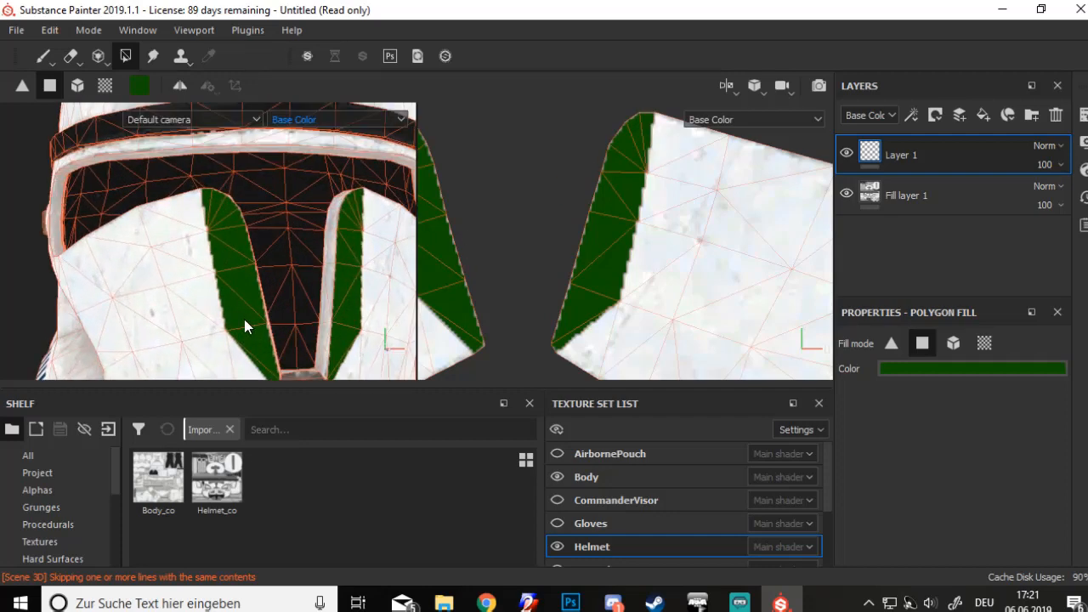
Extend the green fill along the first cheek plate's top edge, and undo all fills and the dot on both plates
{"action": "left_click_drag", "start_coordinate": [189, 218], "coordinate": [137, 244]}
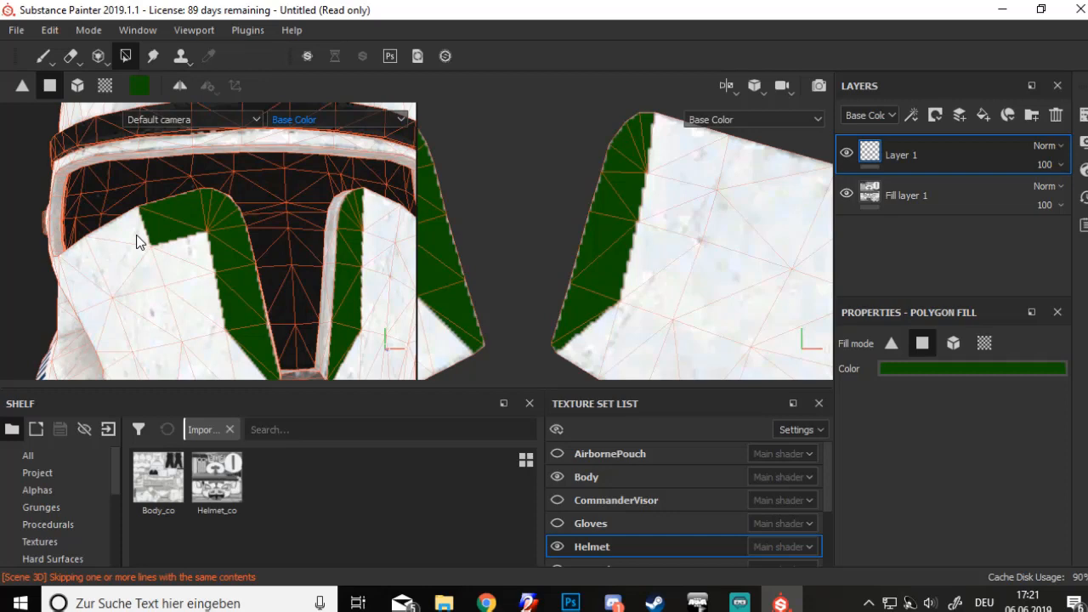
{"action": "key", "text": "ctrl"}
{"action": "key", "text": "ctrl+z"}
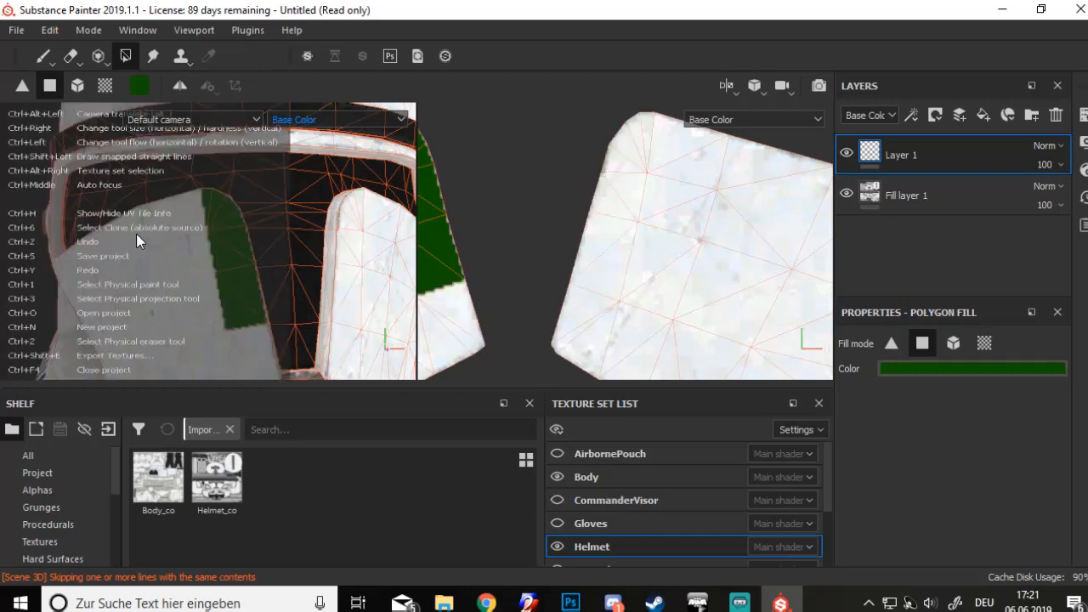
Fill all polygons of the helmet's top crest with green by covering its tall strip-shaped UV islands
{"action": "scroll", "coordinate": [651, 236], "scroll_direction": "down", "scroll_amount": 6}
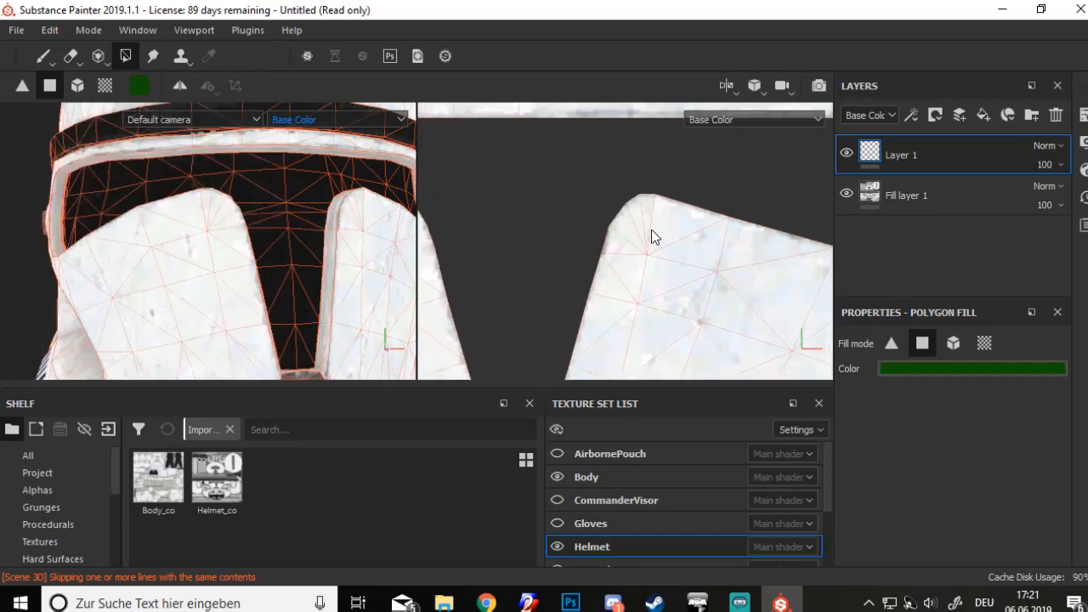
{"action": "scroll", "coordinate": [666, 278], "scroll_direction": "up", "scroll_amount": 3}
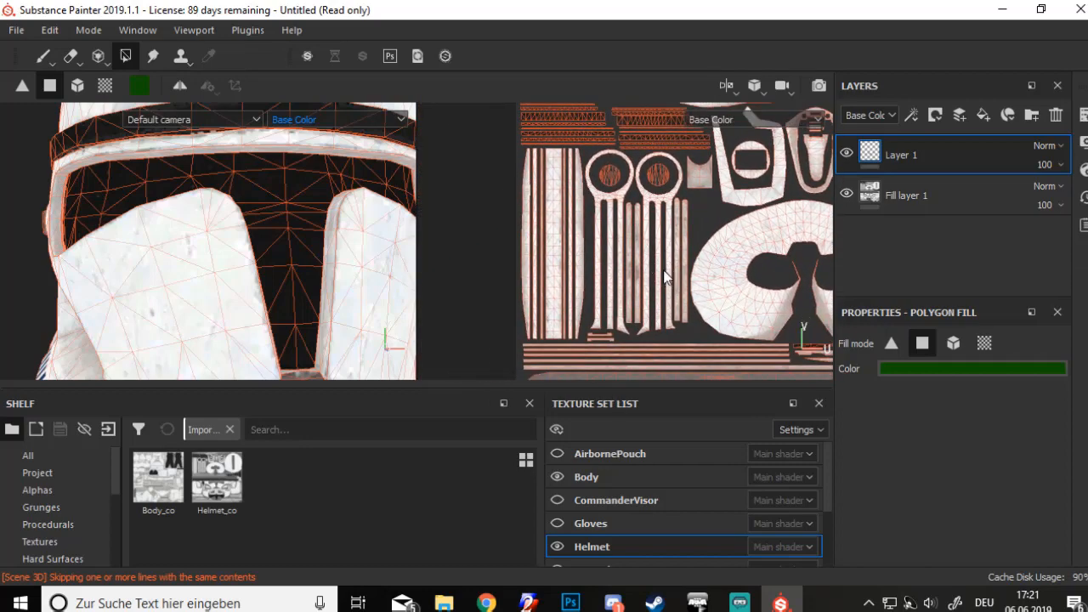
{"action": "left_click_drag", "start_coordinate": [519, 160], "coordinate": [582, 335]}
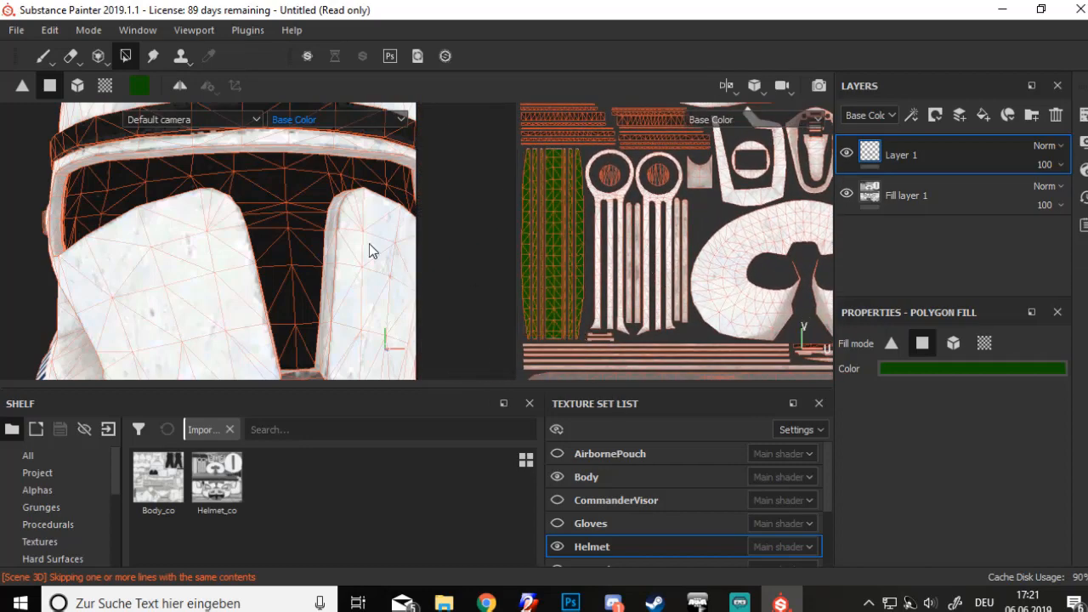
{"action": "left_click_drag", "start_coordinate": [298, 187], "coordinate": [318, 247], "text": "alt"}
{"action": "middle_click_drag", "start_coordinate": [318, 247], "coordinate": [260, 343], "text": "alt"}
{"action": "left_click_drag", "start_coordinate": [261, 343], "coordinate": [213, 344], "text": "alt"}
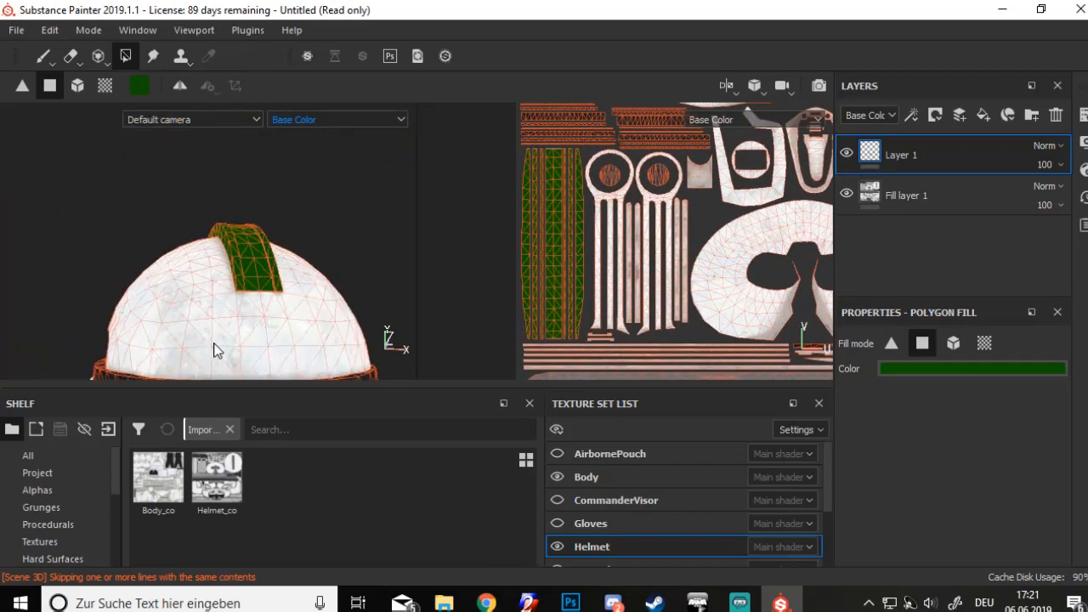
{"action": "middle_click_drag", "start_coordinate": [213, 344], "coordinate": [152, 299], "text": "alt"}
{"action": "left_click_drag", "start_coordinate": [152, 299], "coordinate": [180, 342], "text": "alt"}
{"action": "scroll", "coordinate": [168, 297], "scroll_direction": "up", "scroll_amount": 5}
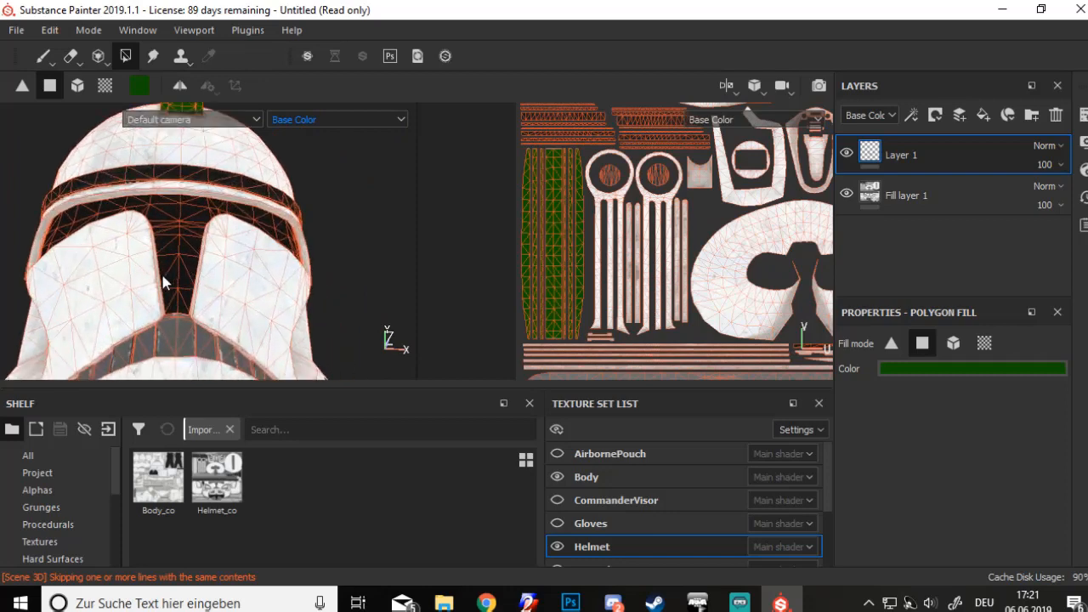
{"action": "scroll", "coordinate": [168, 319], "scroll_direction": "down", "scroll_amount": 3}
Return to the Paint tool, reduce the brush size to 0.1 and turn on symmetry across the helmet's center
{"action": "left_click", "coordinate": [40, 62]}
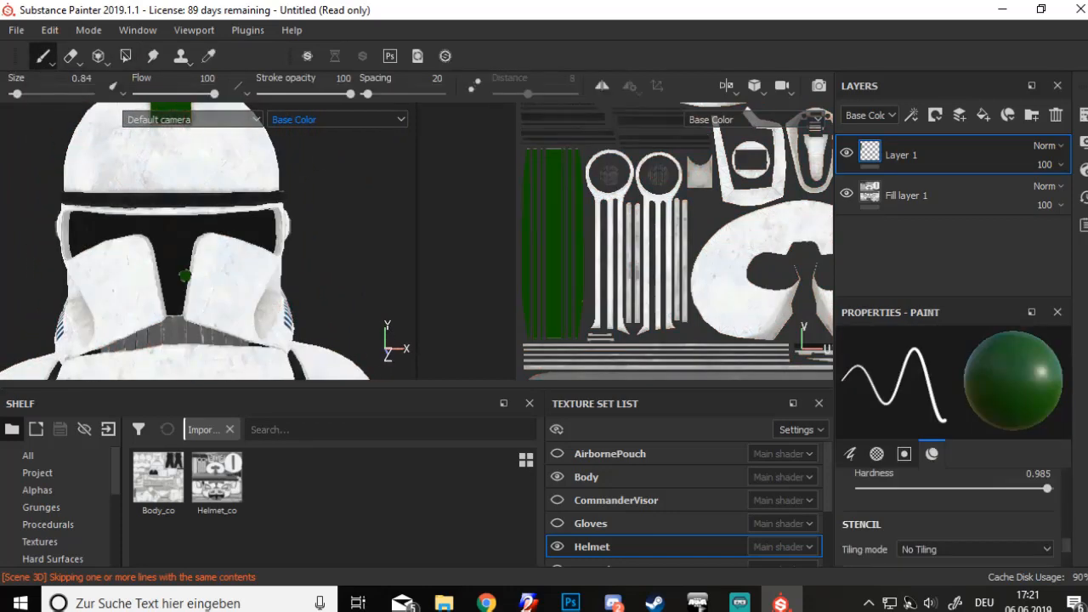
{"action": "right_click_drag", "start_coordinate": [145, 308], "coordinate": [132, 308], "text": "ctrl"}
{"action": "scroll", "coordinate": [145, 311], "scroll_direction": "up", "scroll_amount": 6}
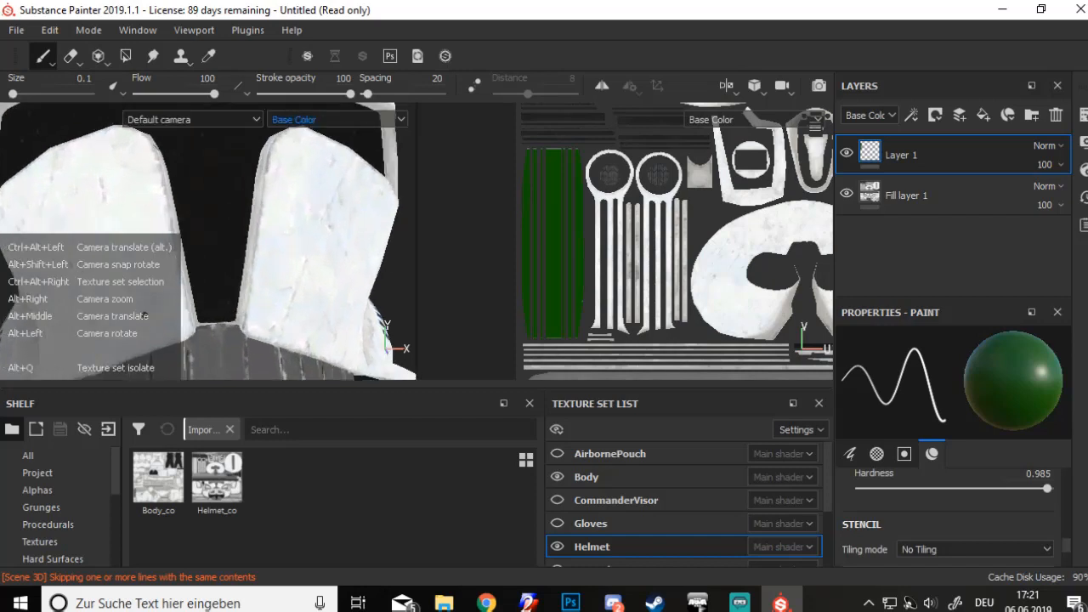
{"action": "middle_click_drag", "start_coordinate": [144, 314], "coordinate": [158, 295], "text": "alt"}
{"action": "scroll", "coordinate": [181, 321], "scroll_direction": "down", "scroll_amount": 1}
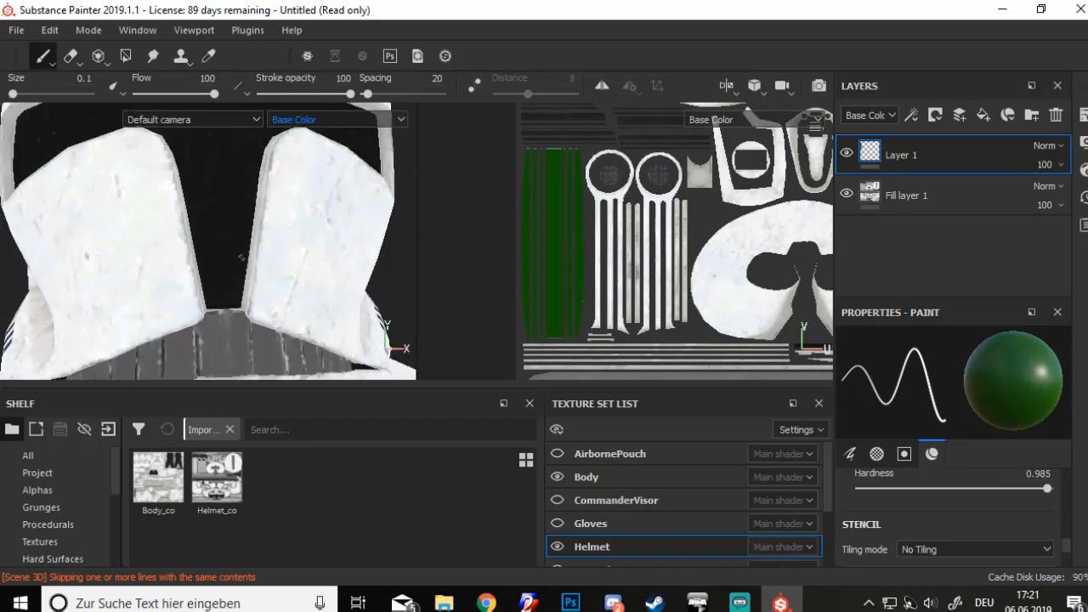
{"action": "left_click", "coordinate": [604, 85]}
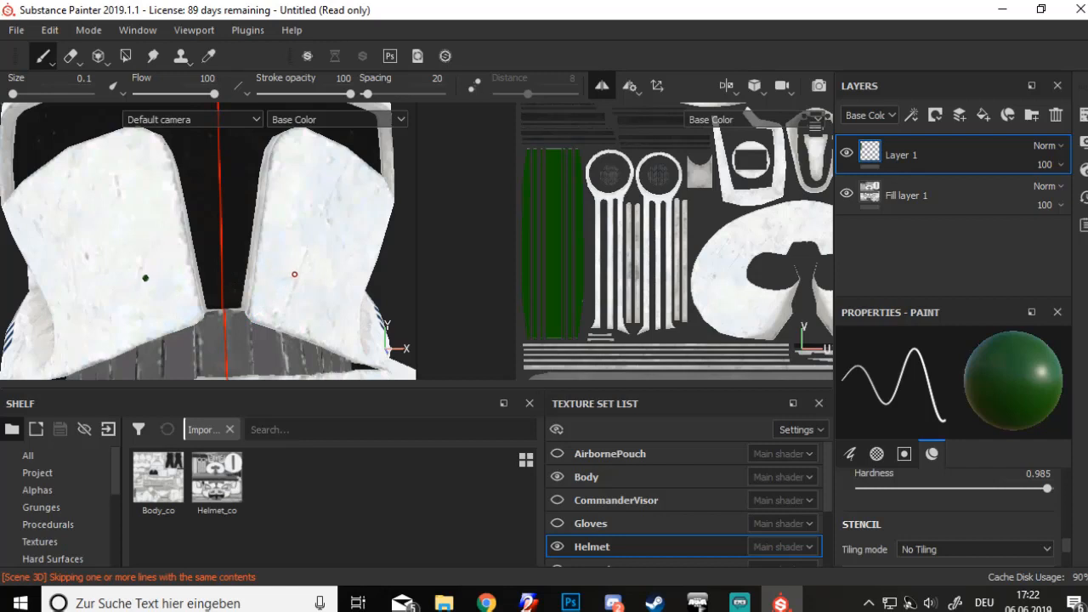
{"action": "mouse_move", "coordinate": [146, 278]}
{"action": "left_mouse_down", "text": "alt"}
{"action": "mouse_move", "coordinate": [236, 275]}
{"action": "mouse_move", "coordinate": [136, 286]}
{"action": "mouse_move", "coordinate": [127, 272]}
{"action": "mouse_move", "coordinate": [136, 277]}
{"action": "left_mouse_up", "text": "alt"}
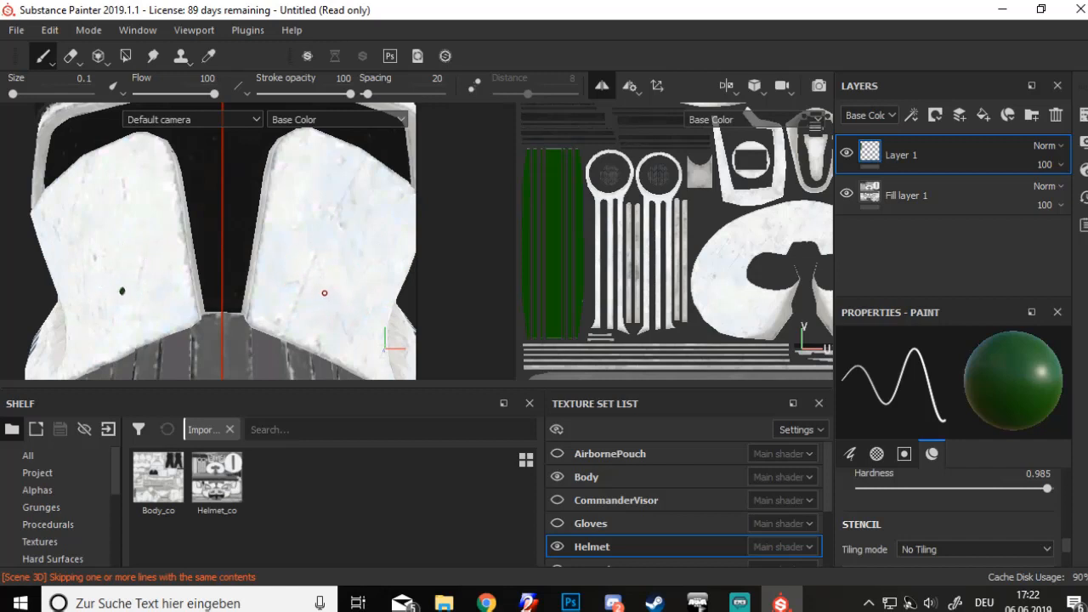
Try a mirrored freehand stroke across both cheek plates and undo it
{"action": "left_click_drag", "start_coordinate": [140, 262], "coordinate": [76, 229]}
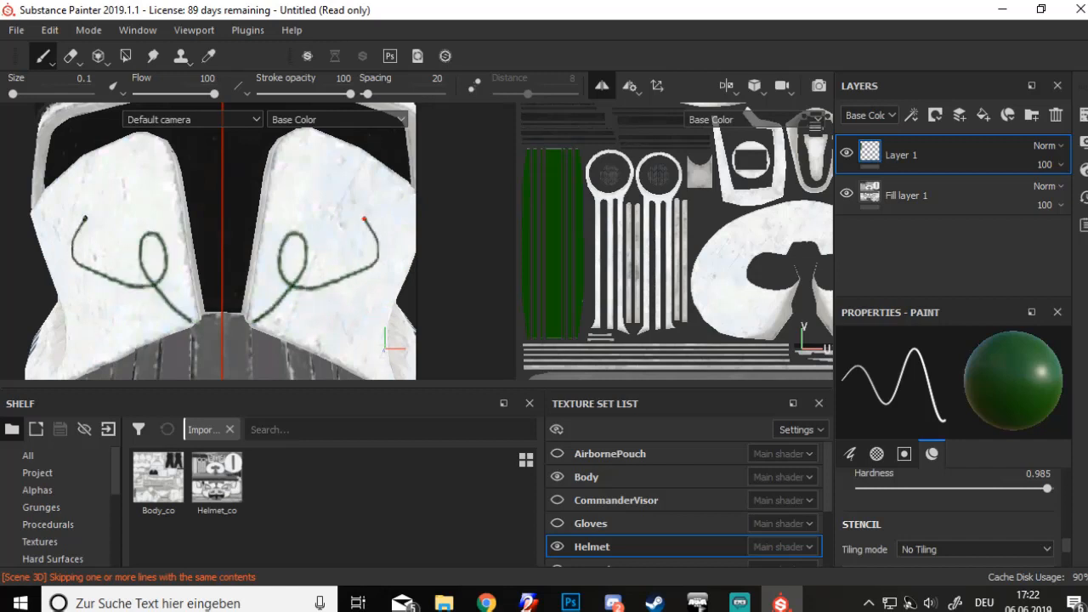
{"action": "key", "text": "ctrl+z"}
{"action": "scroll", "coordinate": [187, 321], "scroll_direction": "down", "scroll_amount": 2}
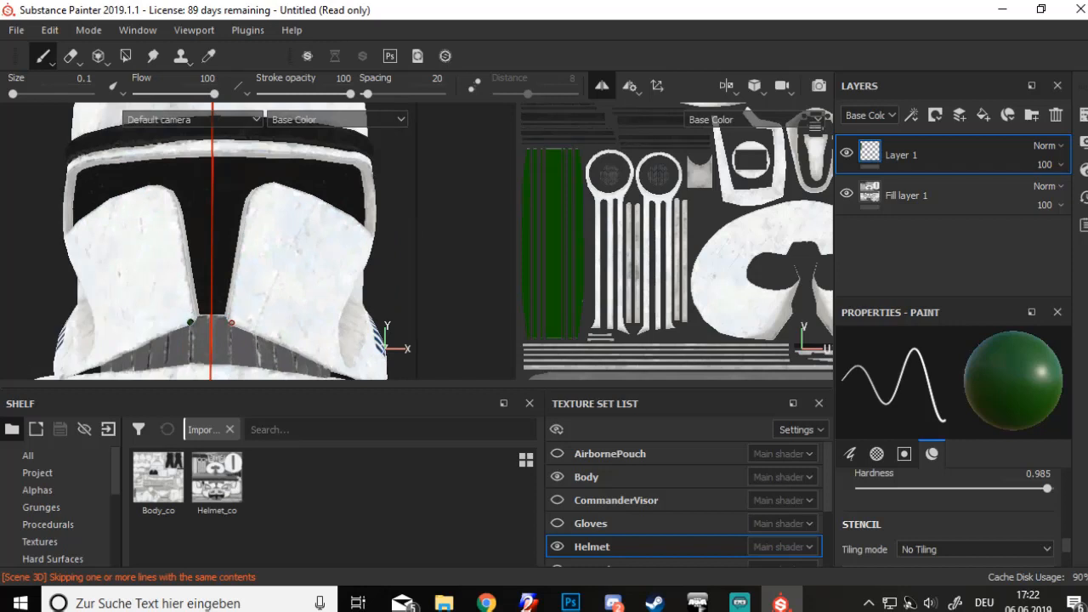
Draw a mirrored straight green line on the cheek plates from the lower inner corner up to the top edge
{"action": "key", "text": "shift"}
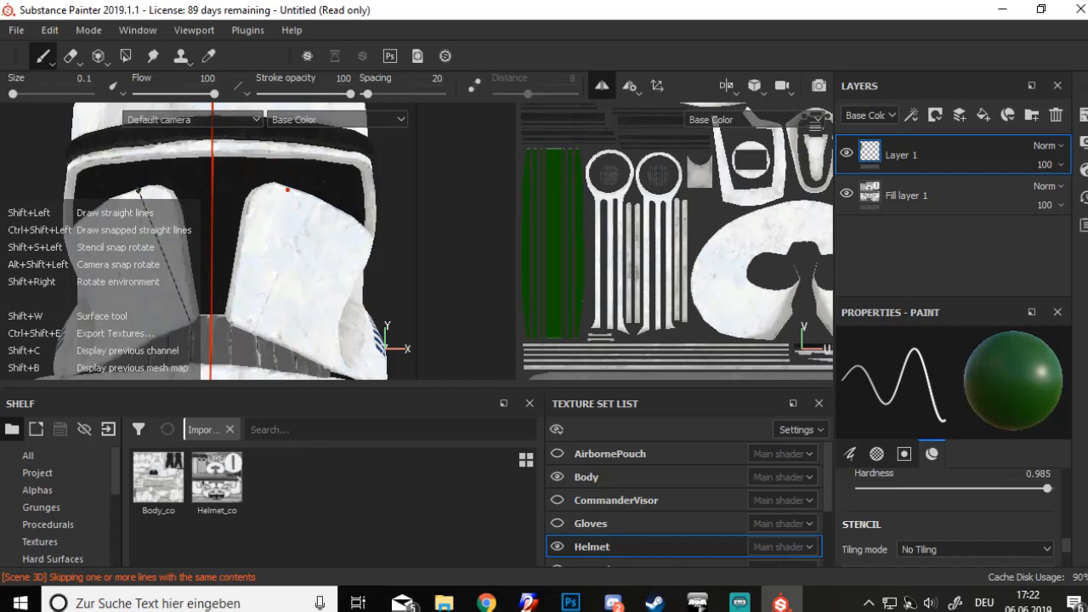
{"action": "left_click", "coordinate": [138, 188], "text": "shift"}
{"action": "left_click_drag", "start_coordinate": [119, 230], "coordinate": [170, 230], "text": "alt"}
{"action": "scroll", "coordinate": [148, 206], "scroll_direction": "up", "scroll_amount": 2}
{"action": "middle_click_drag", "start_coordinate": [148, 206], "coordinate": [134, 258], "text": "alt"}
{"action": "scroll", "coordinate": [127, 259], "scroll_direction": "up", "scroll_amount": 1}
{"action": "left_click_drag", "start_coordinate": [106, 296], "coordinate": [151, 314], "text": "alt"}
{"action": "scroll", "coordinate": [151, 314], "scroll_direction": "down", "scroll_amount": 1}
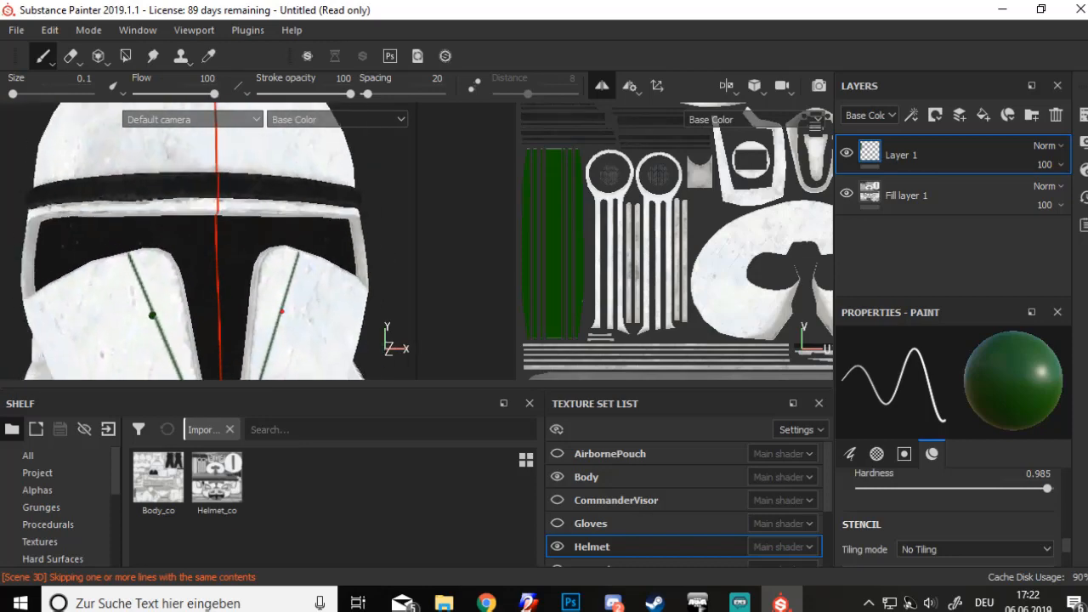
Extend the mirrored straight green line from the cheek plates' top edge up across the visor to the brow rim
{"action": "middle_click_drag", "start_coordinate": [151, 314], "coordinate": [141, 227], "text": "alt"}
{"action": "scroll", "coordinate": [140, 227], "scroll_direction": "down", "scroll_amount": 1}
{"action": "scroll", "coordinate": [124, 258], "scroll_direction": "up", "scroll_amount": 2}
{"action": "middle_click_drag", "start_coordinate": [127, 185], "coordinate": [142, 304], "text": "alt"}
{"action": "key", "text": "shift"}
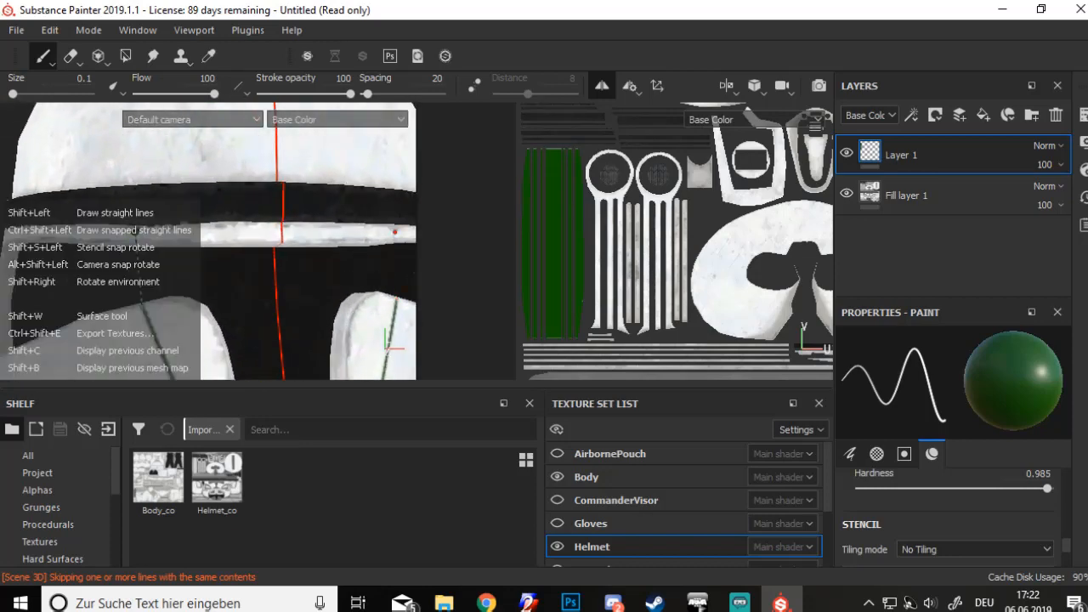
{"action": "left_click", "coordinate": [140, 233], "text": "shift"}
Examine the mirrored line on the cheek plates, visor and brow rim from several angles and up close
{"action": "scroll", "coordinate": [159, 297], "scroll_direction": "down", "scroll_amount": 2}
{"action": "left_click_drag", "start_coordinate": [176, 347], "coordinate": [143, 344], "text": "alt"}
{"action": "middle_click_drag", "start_coordinate": [143, 345], "coordinate": [125, 208], "text": "alt"}
{"action": "left_click_drag", "start_coordinate": [125, 208], "coordinate": [127, 250], "text": "alt"}
{"action": "scroll", "coordinate": [123, 232], "scroll_direction": "up", "scroll_amount": 2}
{"action": "left_click_drag", "start_coordinate": [124, 178], "coordinate": [161, 170], "text": "alt"}
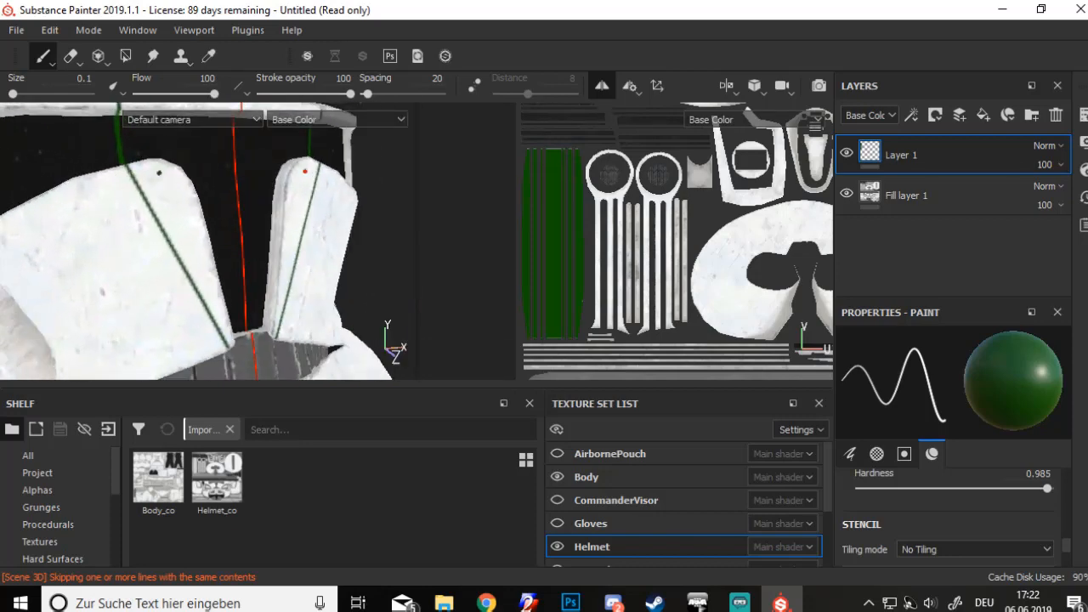
{"action": "middle_click_drag", "start_coordinate": [161, 170], "coordinate": [166, 285], "text": "alt"}
{"action": "scroll", "coordinate": [166, 284], "scroll_direction": "up", "scroll_amount": 2}
{"action": "scroll", "coordinate": [166, 285], "scroll_direction": "up", "scroll_amount": 1}
{"action": "left_click_drag", "start_coordinate": [166, 285], "coordinate": [167, 326], "text": "alt"}
{"action": "scroll", "coordinate": [130, 288], "scroll_direction": "down", "scroll_amount": 2}
{"action": "middle_click_drag", "start_coordinate": [168, 325], "coordinate": [218, 253], "text": "alt"}
{"action": "scroll", "coordinate": [219, 253], "scroll_direction": "down", "scroll_amount": 2}
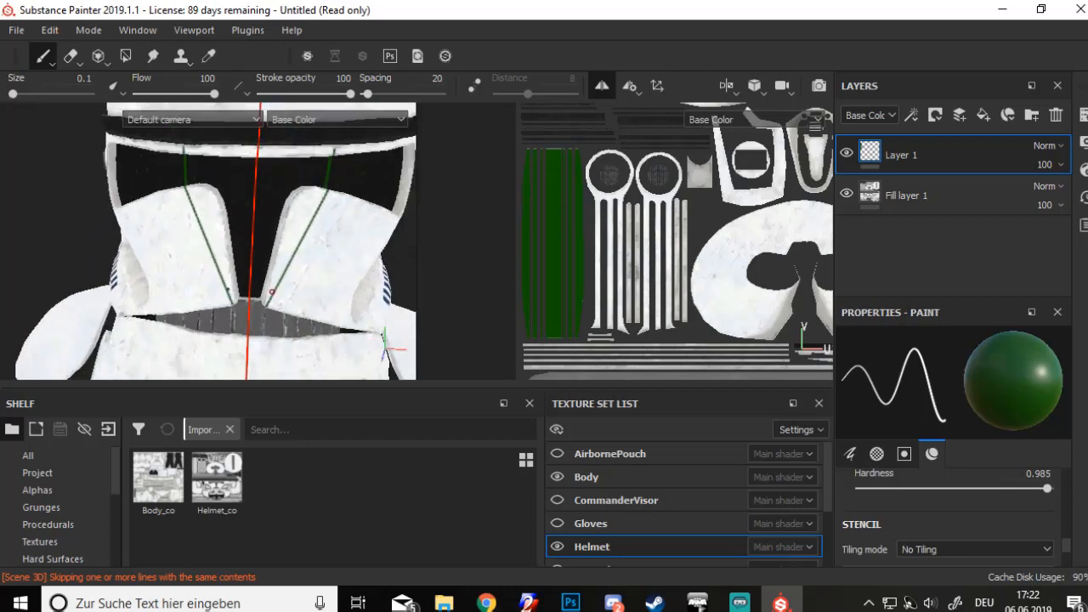
{"action": "left_click_drag", "start_coordinate": [218, 253], "coordinate": [247, 252], "text": "alt"}
{"action": "scroll", "coordinate": [247, 252], "scroll_direction": "up", "scroll_amount": 2}
{"action": "middle_click_drag", "start_coordinate": [246, 251], "coordinate": [184, 274], "text": "alt"}
{"action": "scroll", "coordinate": [139, 231], "scroll_direction": "up", "scroll_amount": 2}
{"action": "scroll", "coordinate": [161, 297], "scroll_direction": "up", "scroll_amount": 2}
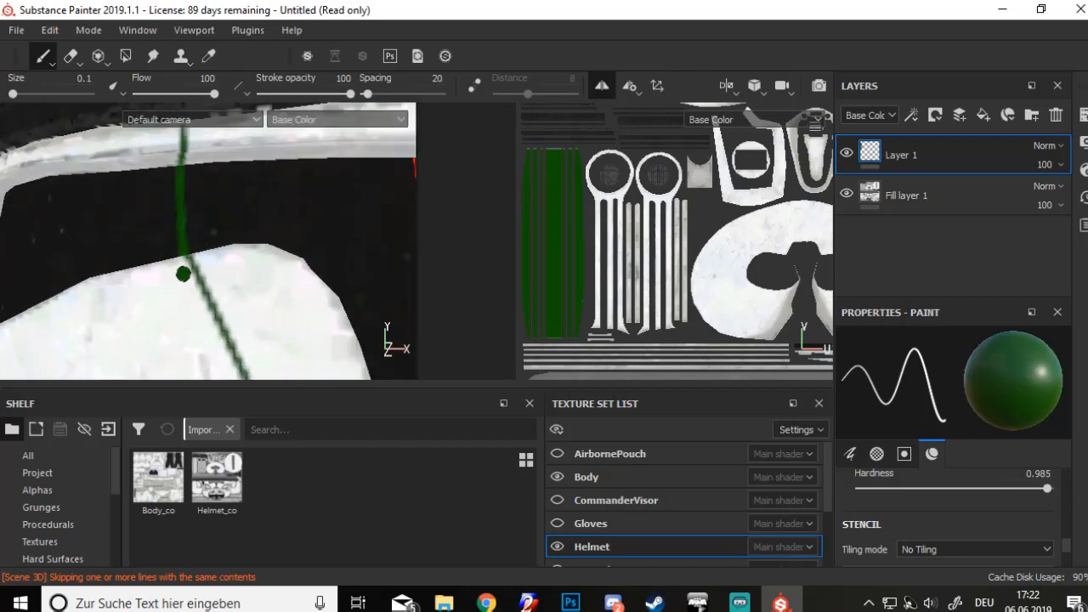
Erase the mirrored green line from the black visor and the white brow rim, keeping it on the cheek plates
{"action": "left_click", "coordinate": [68, 57]}
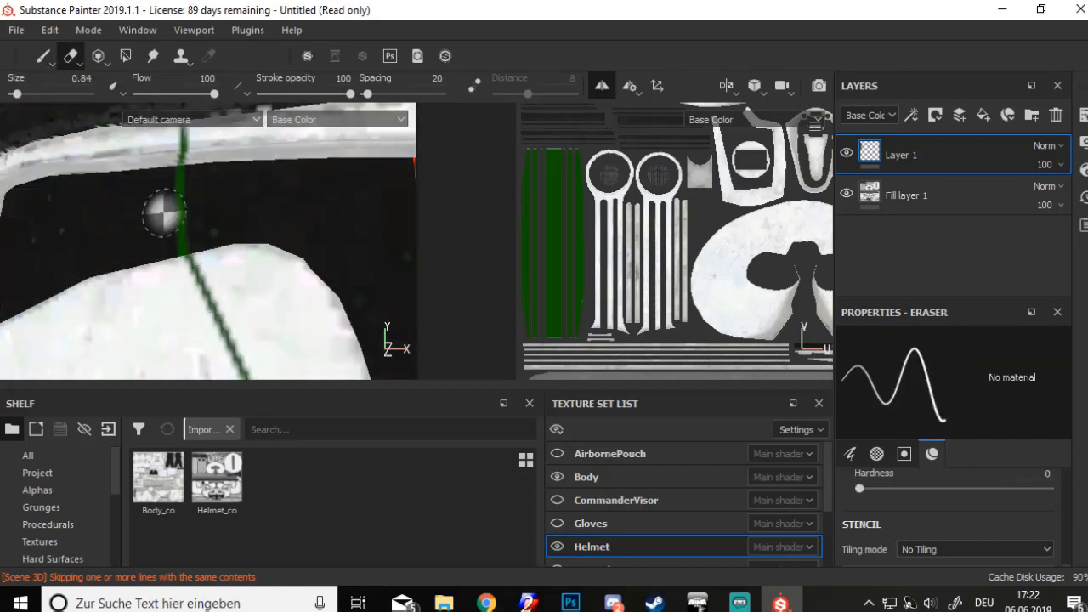
{"action": "mouse_move", "coordinate": [164, 213]}
{"action": "left_mouse_down", "text": "alt"}
{"action": "mouse_move", "coordinate": [164, 247]}
{"action": "mouse_move", "coordinate": [189, 213]}
{"action": "mouse_move", "coordinate": [181, 212]}
{"action": "left_mouse_up", "text": "alt"}
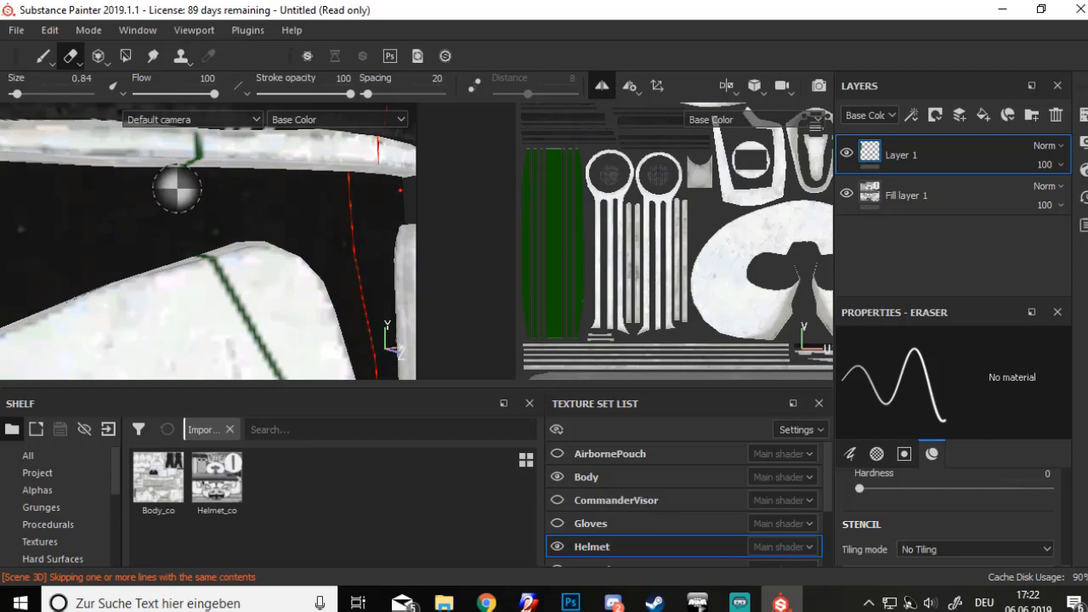
{"action": "right_click_drag", "start_coordinate": [170, 185], "coordinate": [139, 282], "text": "alt"}
{"action": "left_click_drag", "start_coordinate": [139, 282], "coordinate": [102, 307], "text": "alt"}
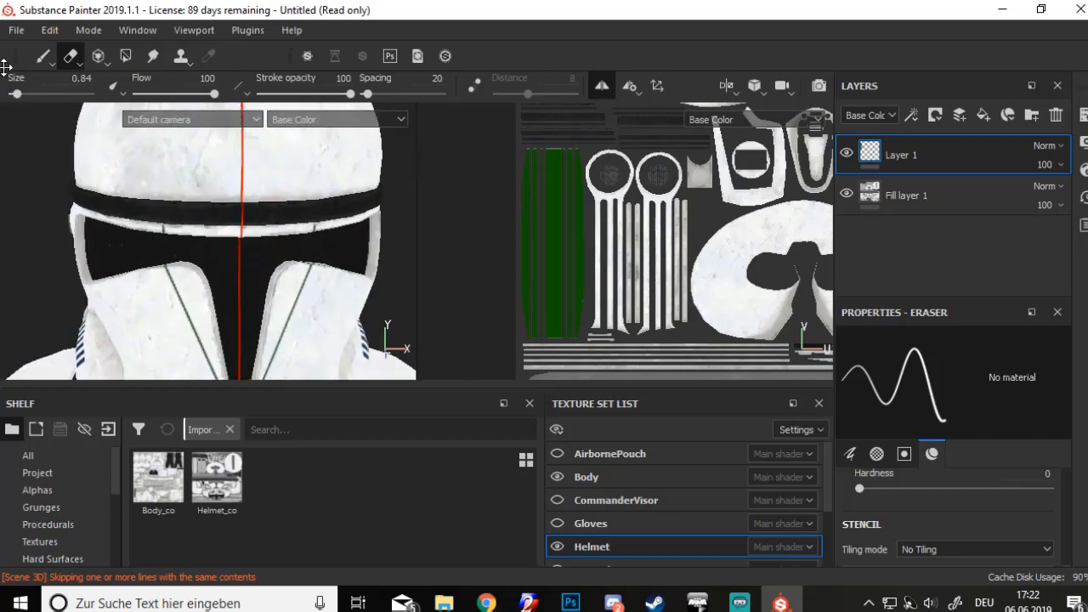
{"action": "left_click", "coordinate": [43, 57]}
{"action": "left_click_drag", "start_coordinate": [172, 230], "coordinate": [186, 301], "text": "alt"}
{"action": "right_click_drag", "start_coordinate": [334, 281], "coordinate": [284, 270], "text": "alt"}
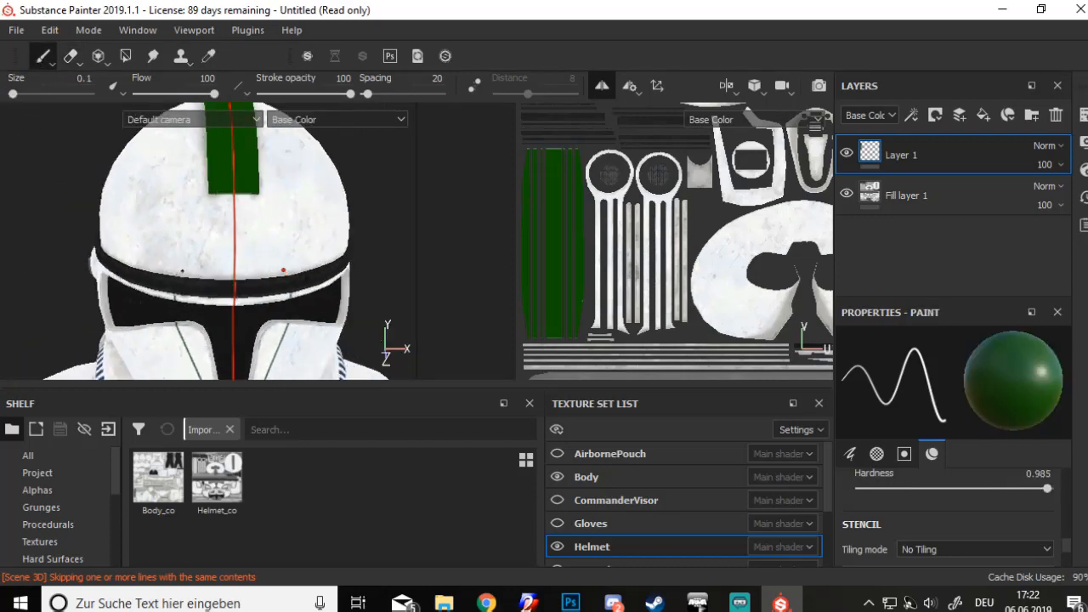
{"action": "scroll", "coordinate": [176, 274], "scroll_direction": "down", "scroll_amount": 3}
{"action": "key", "text": "alt"}
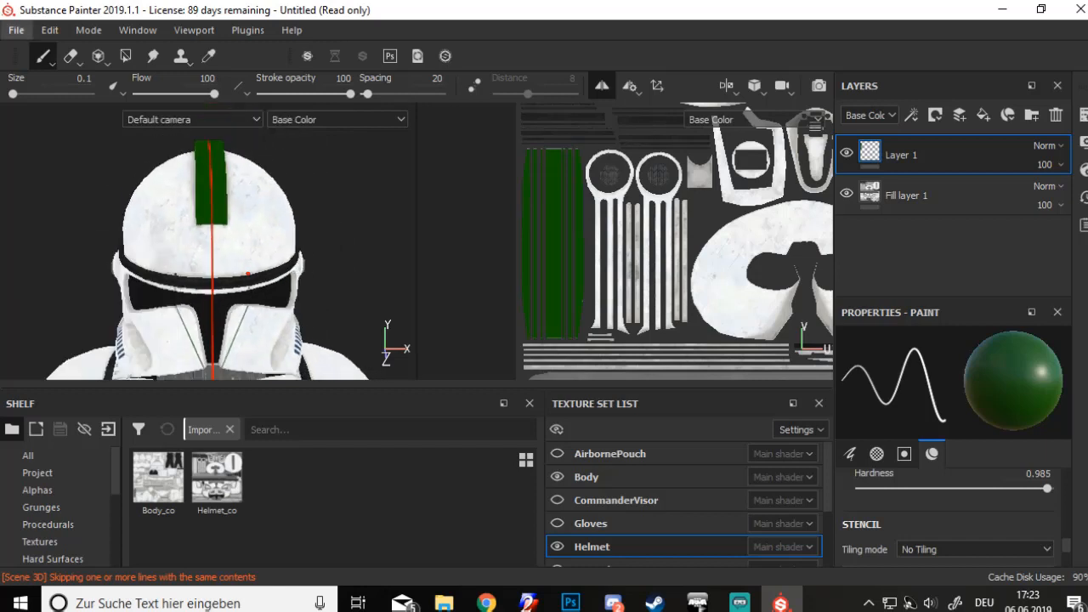
{"action": "scroll", "coordinate": [177, 326], "scroll_direction": "up", "scroll_amount": 5}
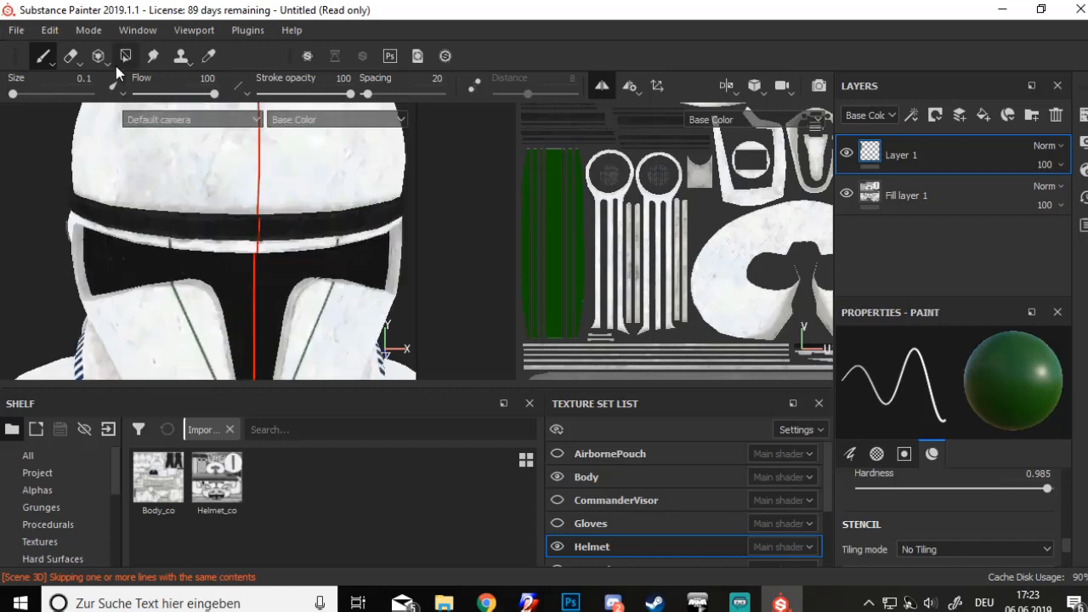
{"action": "left_click", "coordinate": [71, 55]}
{"action": "scroll", "coordinate": [173, 245], "scroll_direction": "up", "scroll_amount": 2}
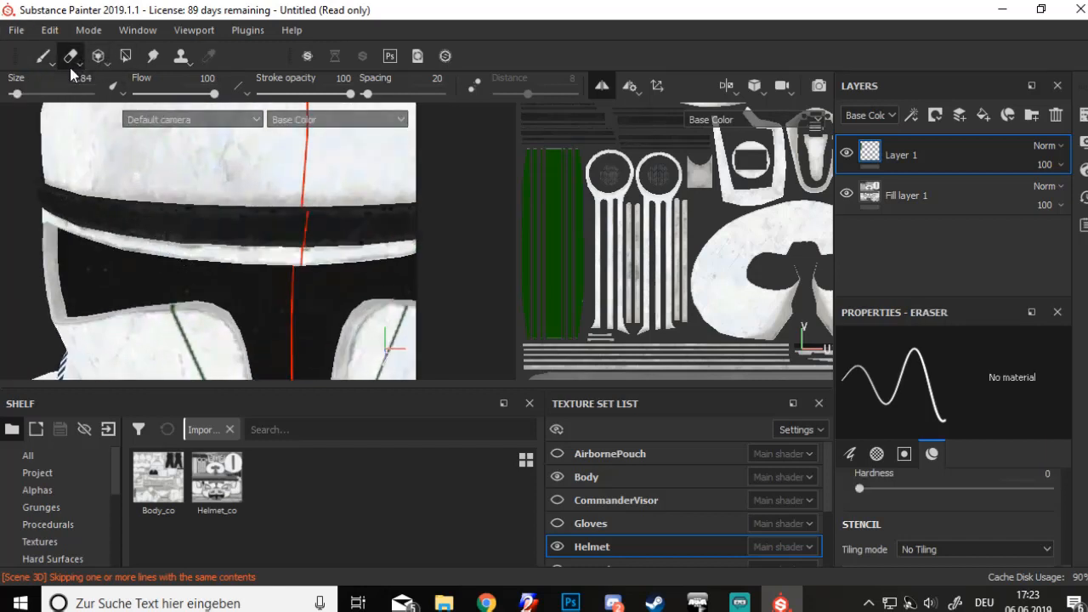
With the Paint tool, draw a mirrored straight green line from the brow band up the front of the helmet dome
{"action": "key", "text": "b"}
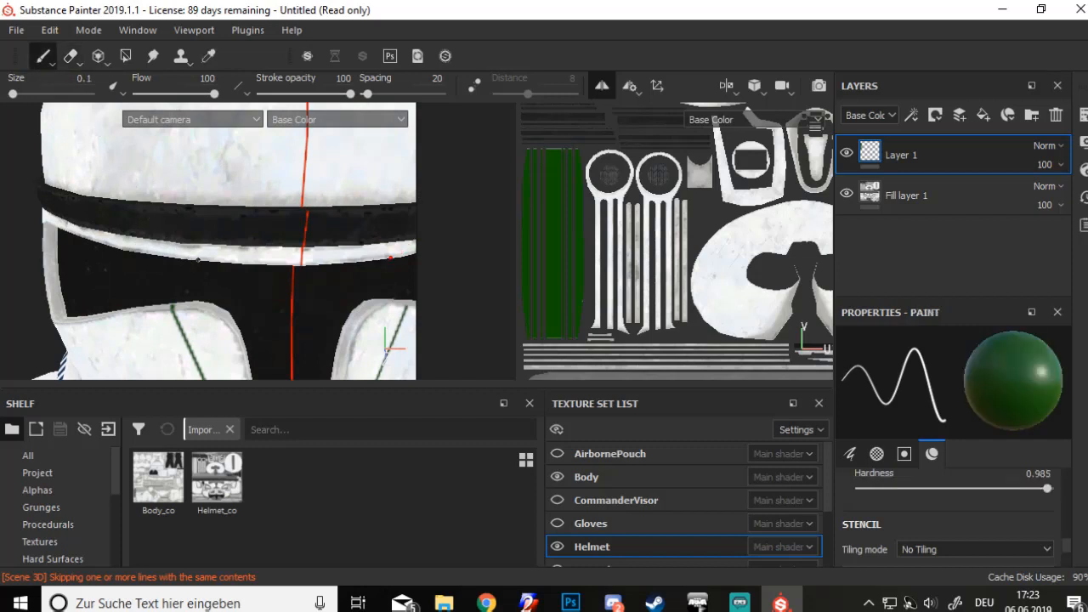
{"action": "right_click_drag", "start_coordinate": [197, 260], "coordinate": [275, 212], "text": "alt"}
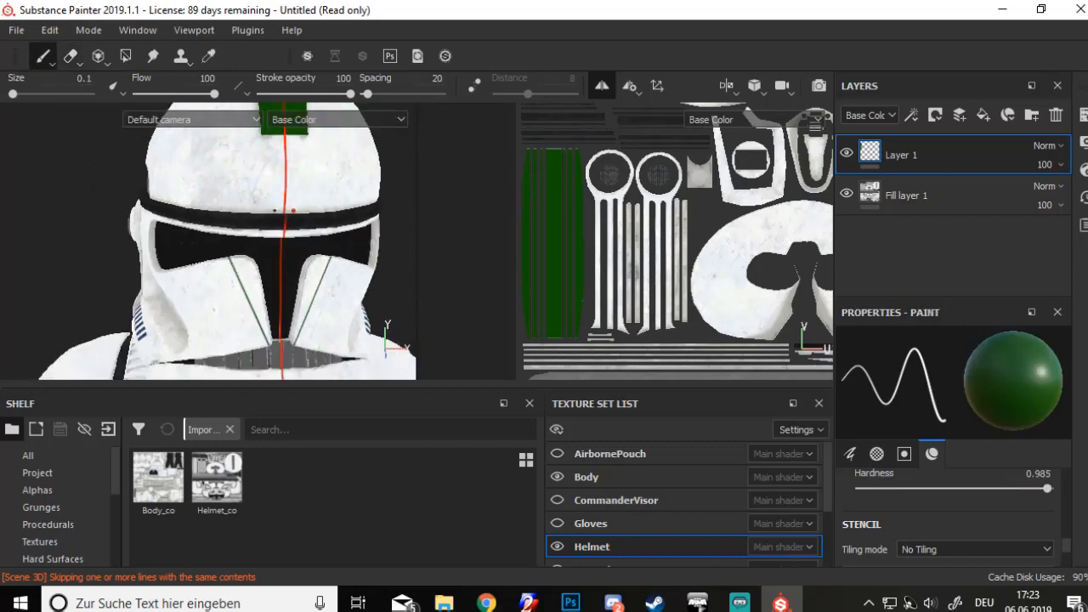
{"action": "scroll", "coordinate": [256, 210], "scroll_direction": "down", "scroll_amount": 2}
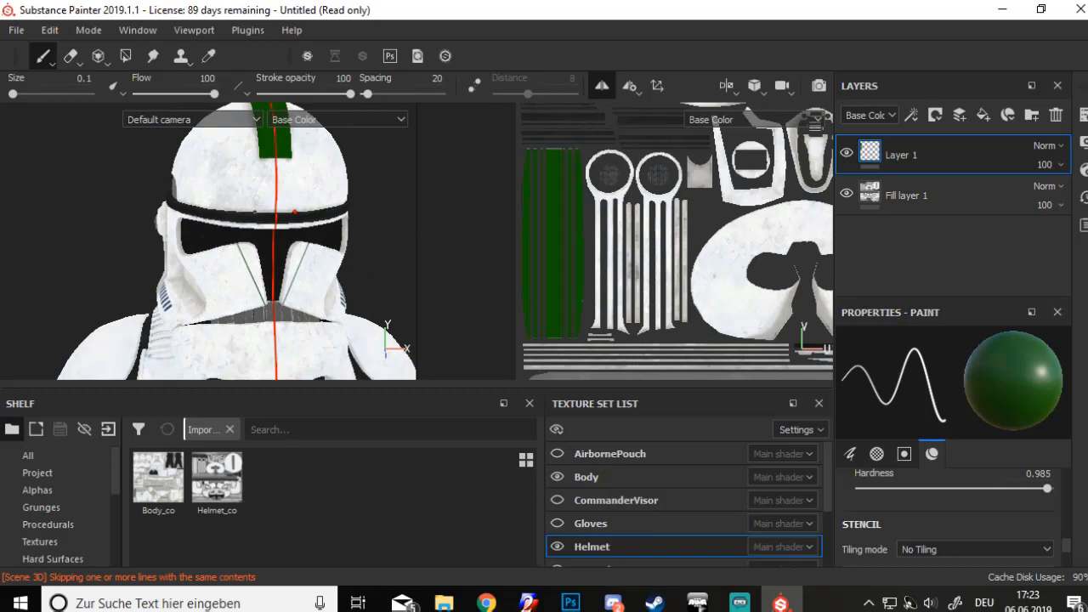
{"action": "left_click", "coordinate": [219, 109], "text": "shift"}
Continue the mirrored straight green line over the top of the dome and down to the grey band at the back
{"action": "mouse_move", "coordinate": [157, 161]}
{"action": "left_mouse_down", "text": "alt"}
{"action": "mouse_move", "coordinate": [230, 194]}
{"action": "mouse_move", "coordinate": [254, 287]}
{"action": "left_mouse_up", "text": "alt"}
{"action": "scroll", "coordinate": [195, 263], "scroll_direction": "up", "scroll_amount": 3}
{"action": "left_click_drag", "start_coordinate": [102, 253], "coordinate": [169, 298], "text": "alt"}
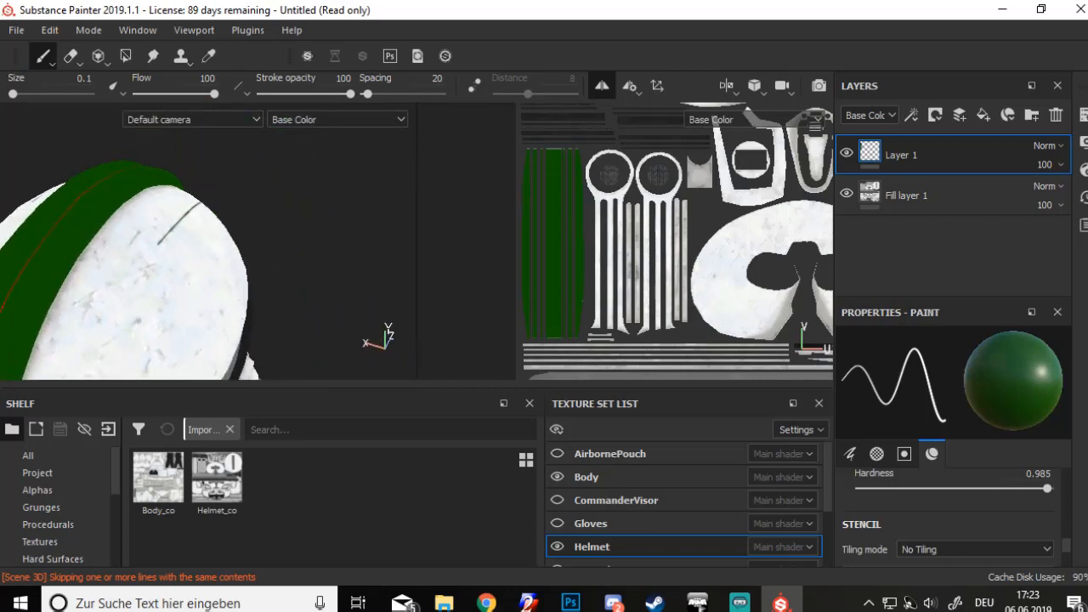
{"action": "scroll", "coordinate": [168, 297], "scroll_direction": "down", "scroll_amount": 4}
{"action": "middle_click_drag", "start_coordinate": [168, 297], "coordinate": [165, 228], "text": "alt"}
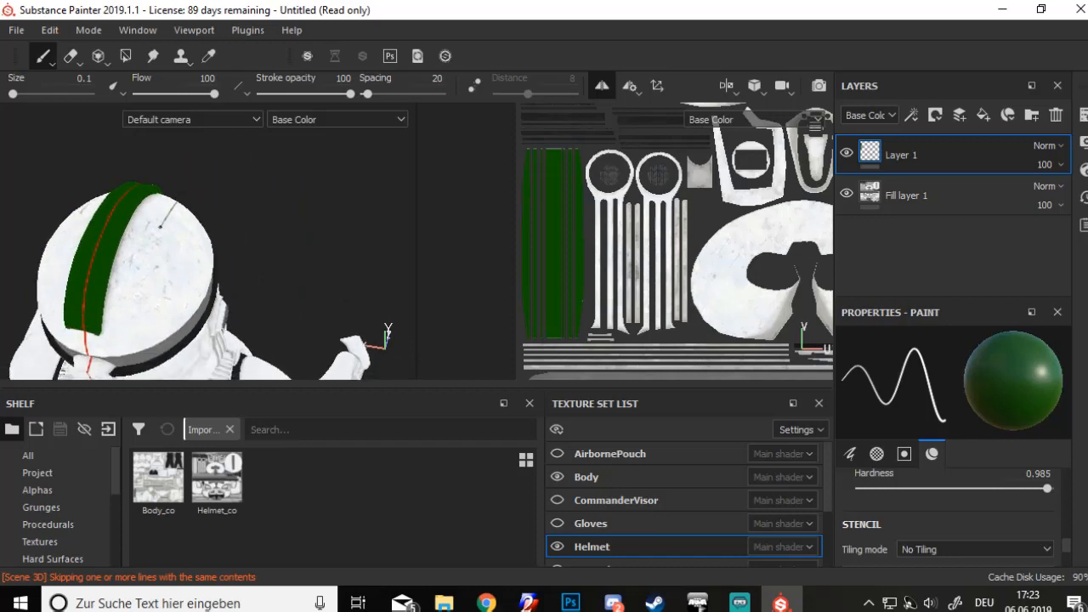
{"action": "key", "text": "shift"}
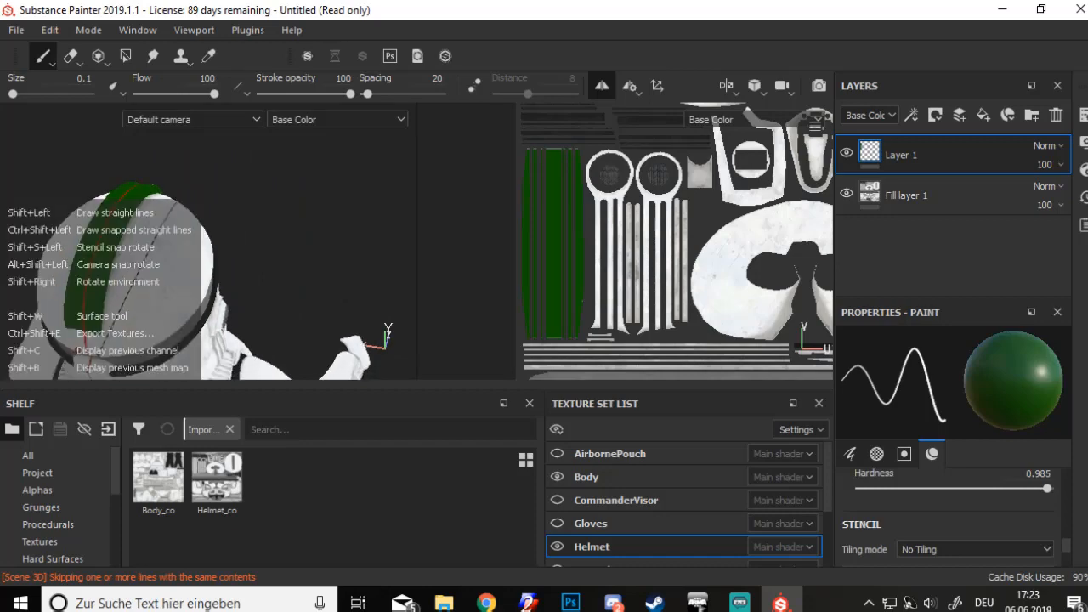
Inspect the mirrored guide lines on the helmet dome from the side, front and back
{"action": "left_click_drag", "start_coordinate": [163, 293], "coordinate": [8, 299], "text": "alt"}
{"action": "scroll", "coordinate": [200, 295], "scroll_direction": "up", "scroll_amount": 3}
{"action": "middle_click_drag", "start_coordinate": [200, 296], "coordinate": [109, 308], "text": "alt"}
{"action": "left_click_drag", "start_coordinate": [110, 308], "coordinate": [127, 259], "text": "alt"}
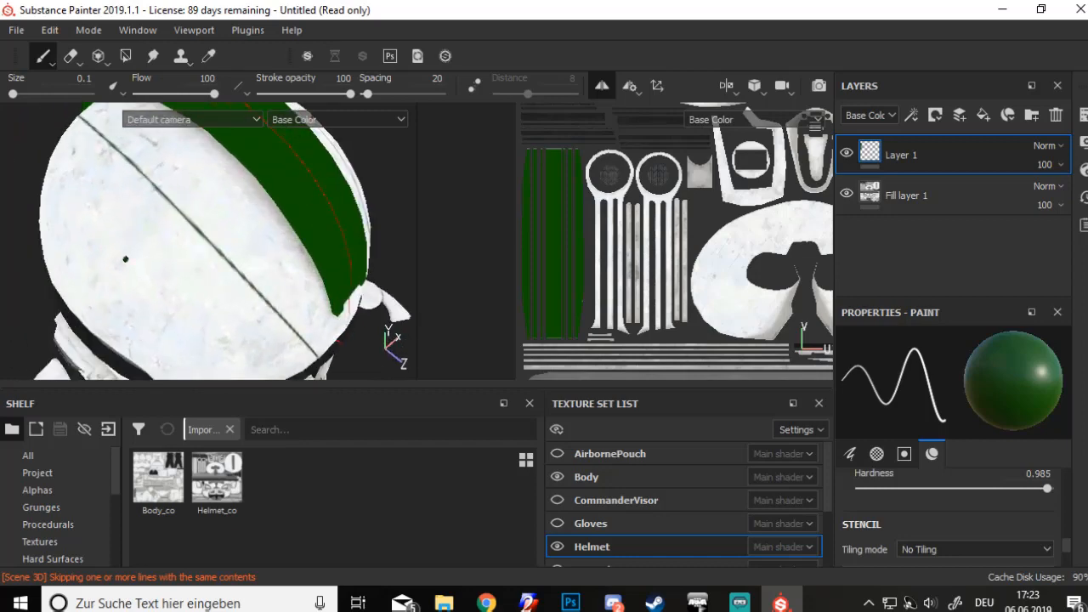
{"action": "scroll", "coordinate": [181, 354], "scroll_direction": "up", "scroll_amount": 3}
{"action": "scroll", "coordinate": [208, 333], "scroll_direction": "down", "scroll_amount": 2}
{"action": "left_click_drag", "start_coordinate": [180, 284], "coordinate": [111, 274], "text": "alt"}
{"action": "scroll", "coordinate": [287, 262], "scroll_direction": "down", "scroll_amount": 1}
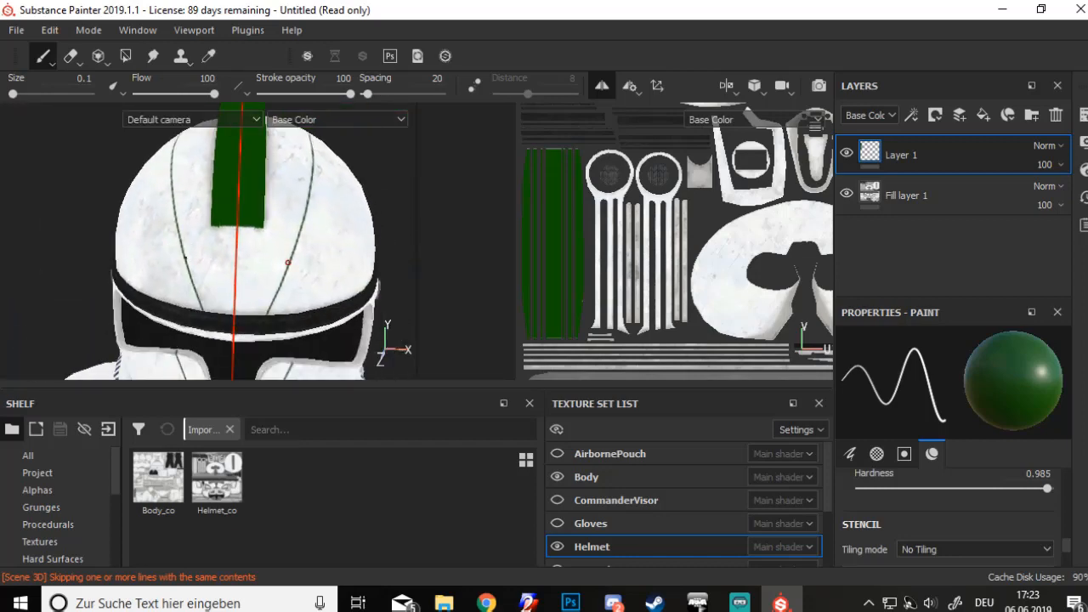
{"action": "scroll", "coordinate": [289, 263], "scroll_direction": "down", "scroll_amount": 1}
{"action": "scroll", "coordinate": [257, 285], "scroll_direction": "down", "scroll_amount": 2}
{"action": "left_click_drag", "start_coordinate": [256, 285], "coordinate": [482, 294], "text": "alt"}
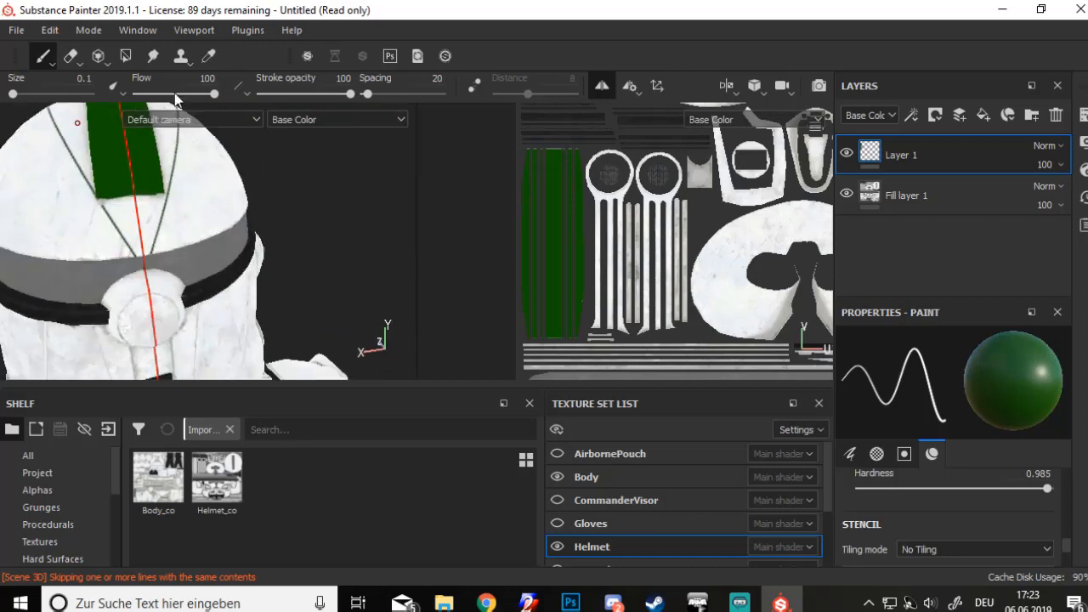
{"action": "scroll", "coordinate": [170, 260], "scroll_direction": "down", "scroll_amount": 2}
{"action": "left_click_drag", "start_coordinate": [115, 264], "coordinate": [14, 291], "text": "alt"}
{"action": "middle_click_drag", "start_coordinate": [14, 292], "coordinate": [82, 255], "text": "alt"}
{"action": "left_click_drag", "start_coordinate": [81, 255], "coordinate": [158, 289], "text": "alt"}
{"action": "scroll", "coordinate": [158, 289], "scroll_direction": "down", "scroll_amount": 2}
{"action": "middle_click_drag", "start_coordinate": [158, 289], "coordinate": [276, 170], "text": "alt"}
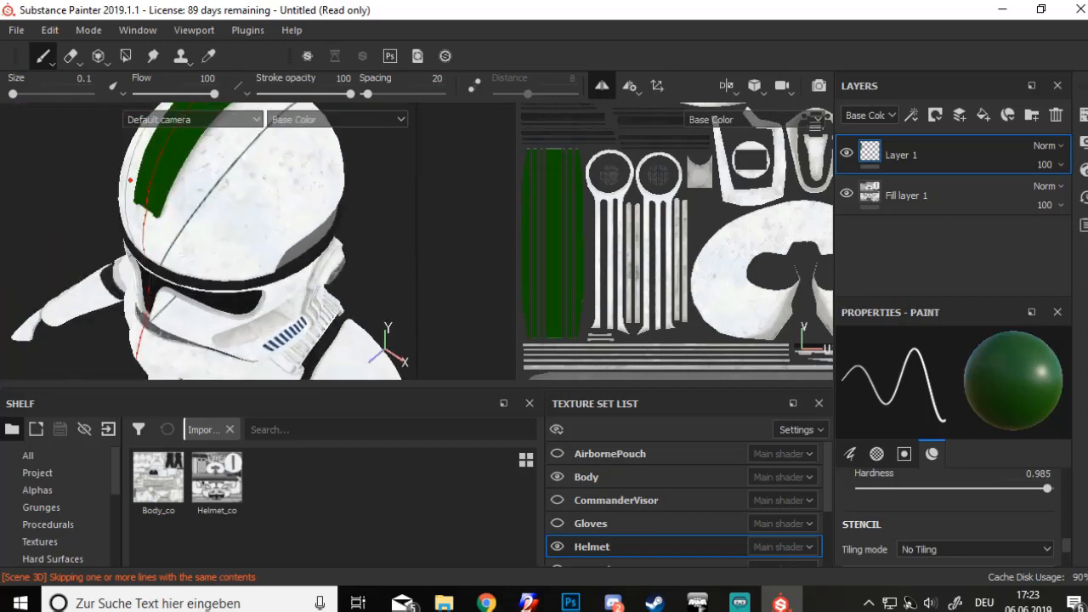
{"action": "scroll", "coordinate": [275, 166], "scroll_direction": "up", "scroll_amount": 1}
{"action": "left_click_drag", "start_coordinate": [276, 166], "coordinate": [290, 243], "text": "alt"}
{"action": "left_click_drag", "start_coordinate": [136, 316], "coordinate": [140, 147], "text": "alt"}
Use Polygon Fill to color the dome's innermost polygon columns green along both sides of the central gap in the UV layout
{"action": "left_click", "coordinate": [124, 55]}
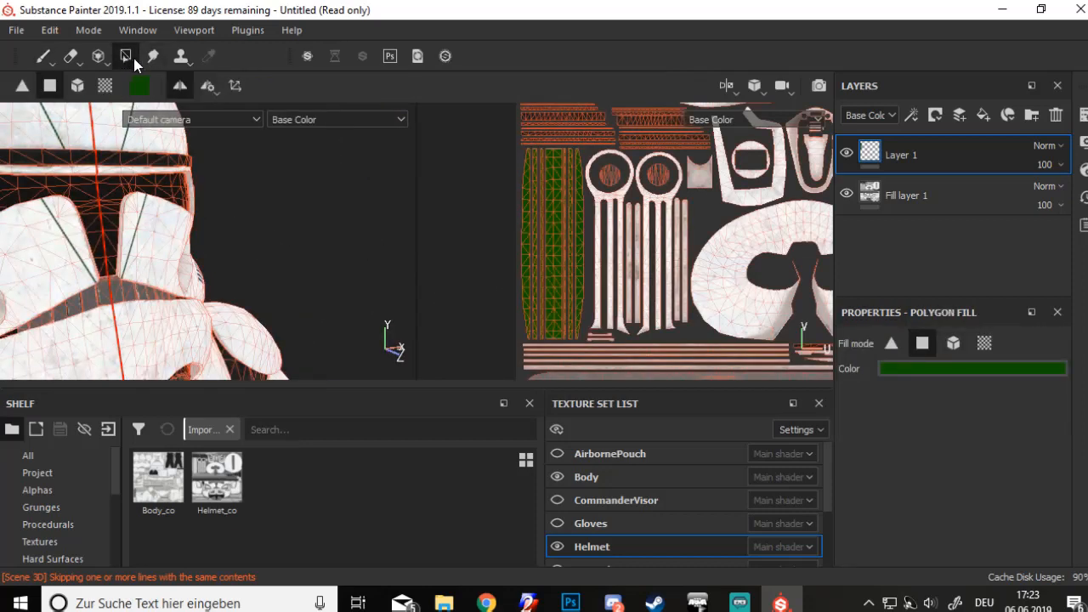
{"action": "left_click_drag", "start_coordinate": [124, 250], "coordinate": [53, 237], "text": "alt"}
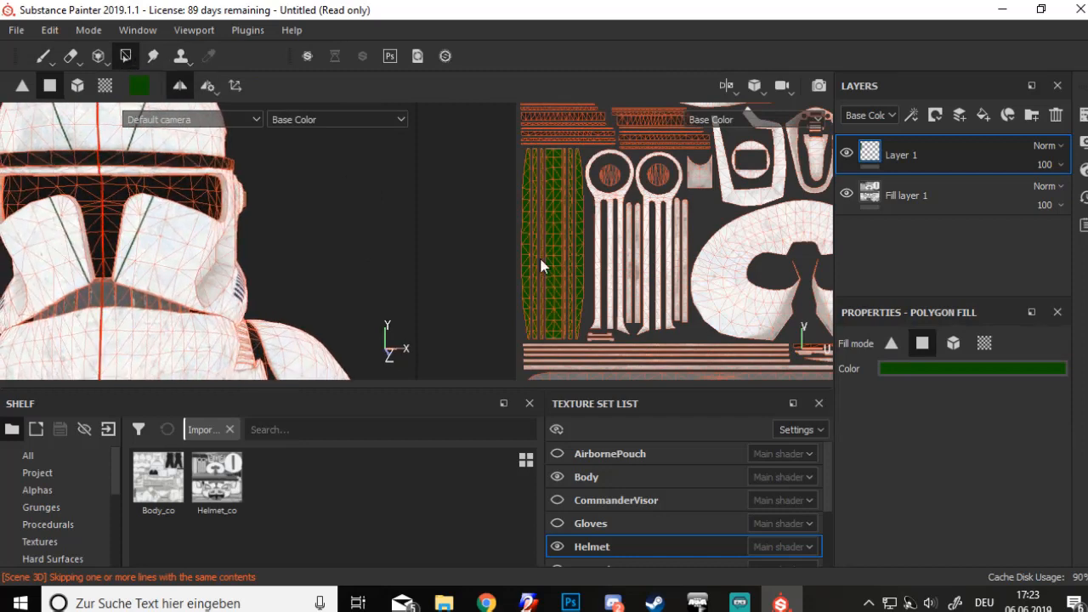
{"action": "scroll", "coordinate": [539, 265], "scroll_direction": "up", "scroll_amount": 10}
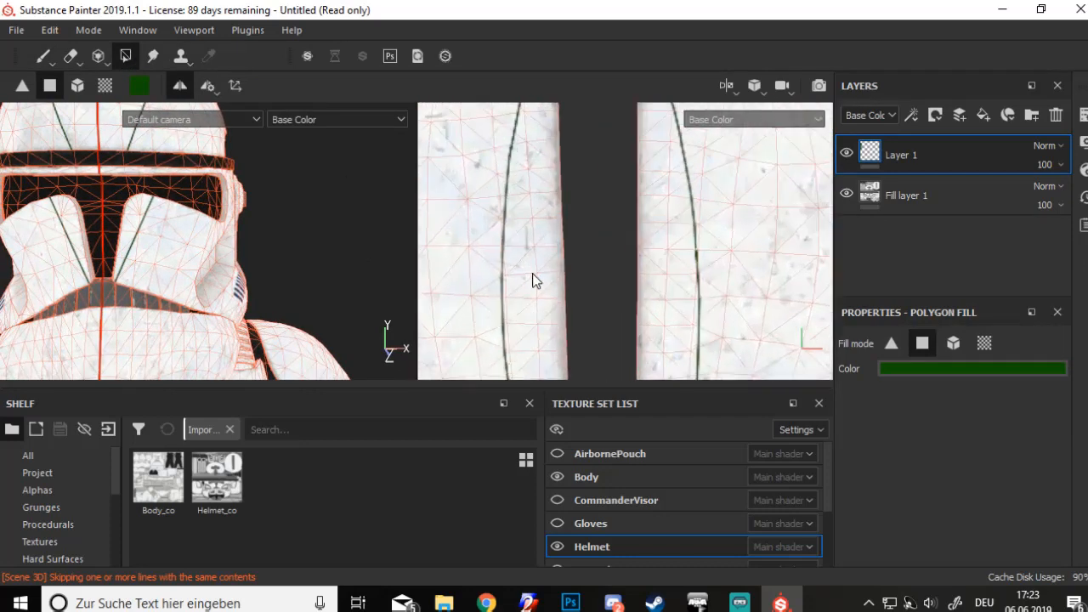
{"action": "middle_click_drag", "start_coordinate": [541, 236], "coordinate": [459, 342], "text": "alt"}
{"action": "scroll", "coordinate": [460, 260], "scroll_direction": "up", "scroll_amount": 1}
{"action": "left_click_drag", "start_coordinate": [460, 240], "coordinate": [472, 312]}
{"action": "middle_click_drag", "start_coordinate": [472, 311], "coordinate": [467, 267], "text": "alt"}
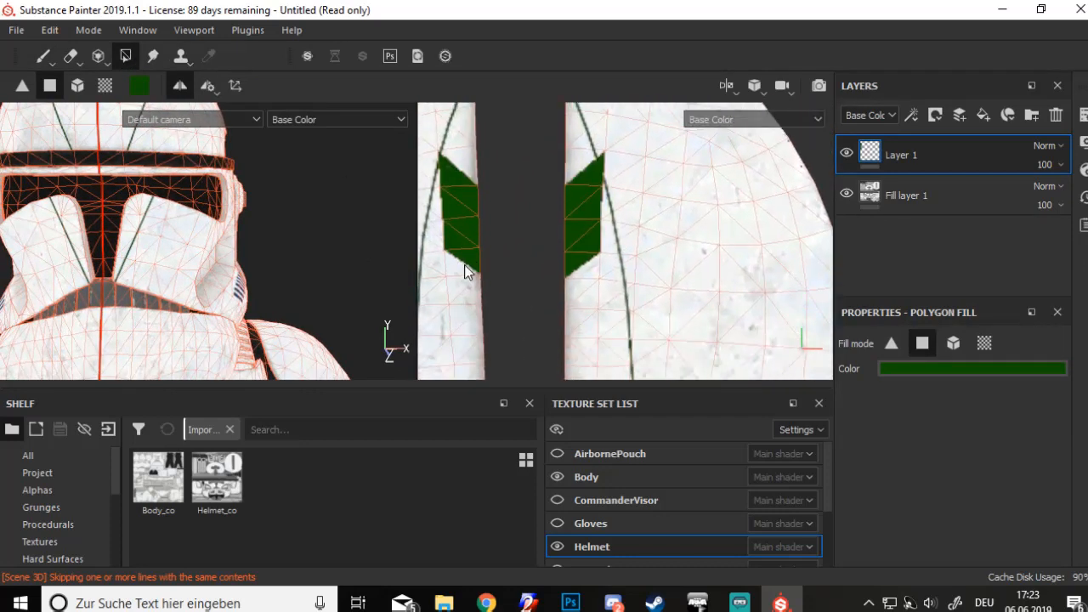
{"action": "left_click_drag", "start_coordinate": [465, 267], "coordinate": [473, 313]}
{"action": "middle_click_drag", "start_coordinate": [472, 313], "coordinate": [477, 227], "text": "alt"}
{"action": "left_click_drag", "start_coordinate": [477, 228], "coordinate": [481, 309]}
{"action": "middle_click_drag", "start_coordinate": [481, 310], "coordinate": [486, 224], "text": "alt"}
{"action": "left_click_drag", "start_coordinate": [487, 225], "coordinate": [483, 311]}
{"action": "middle_click_drag", "start_coordinate": [483, 311], "coordinate": [491, 210], "text": "alt"}
{"action": "left_click_drag", "start_coordinate": [491, 210], "coordinate": [507, 328]}
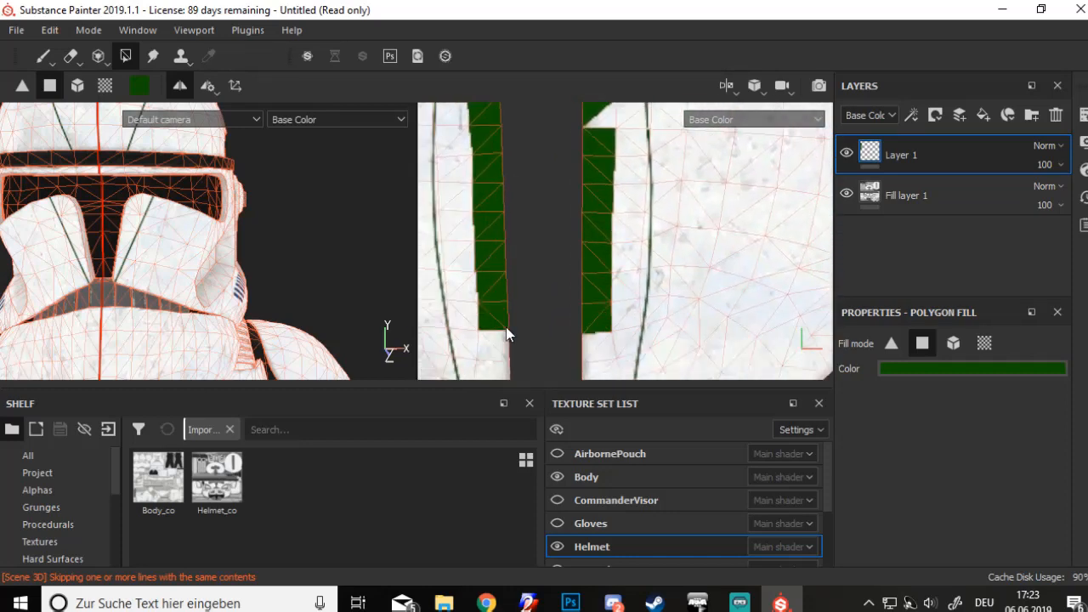
Fill the remaining inner-column polygons to the gap's lower end and the center block below it down to the island's edge
{"action": "middle_click_drag", "start_coordinate": [507, 328], "coordinate": [503, 268], "text": "alt"}
{"action": "scroll", "coordinate": [503, 267], "scroll_direction": "up", "scroll_amount": 3}
{"action": "left_click", "coordinate": [497, 296]}
{"action": "left_click", "coordinate": [473, 315]}
{"action": "scroll", "coordinate": [486, 340], "scroll_direction": "down", "scroll_amount": 3}
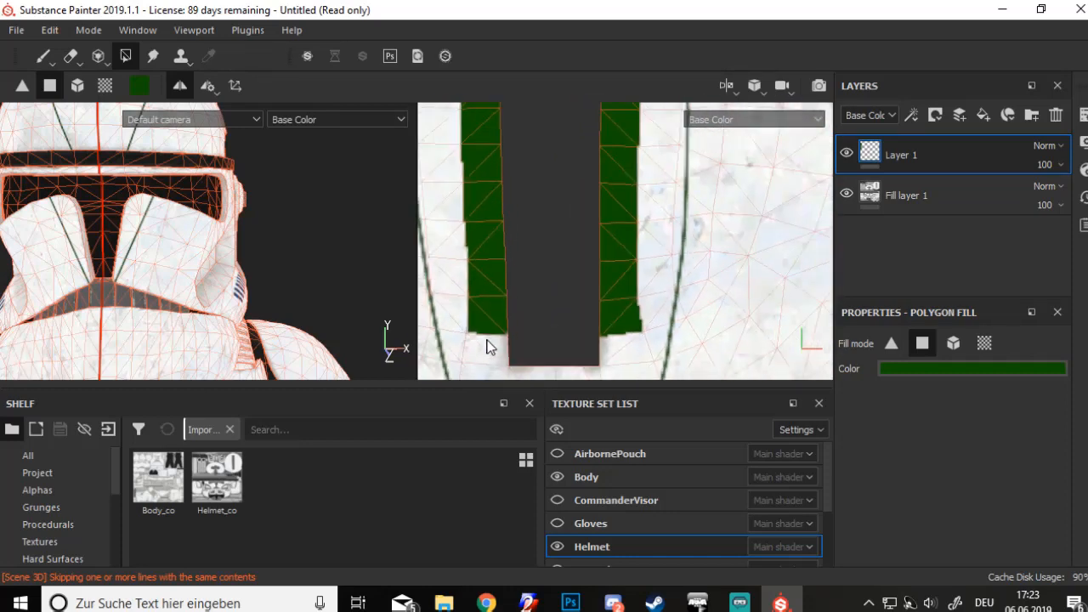
{"action": "middle_click_drag", "start_coordinate": [488, 340], "coordinate": [520, 264], "text": "alt"}
{"action": "left_click_drag", "start_coordinate": [519, 301], "coordinate": [525, 312]}
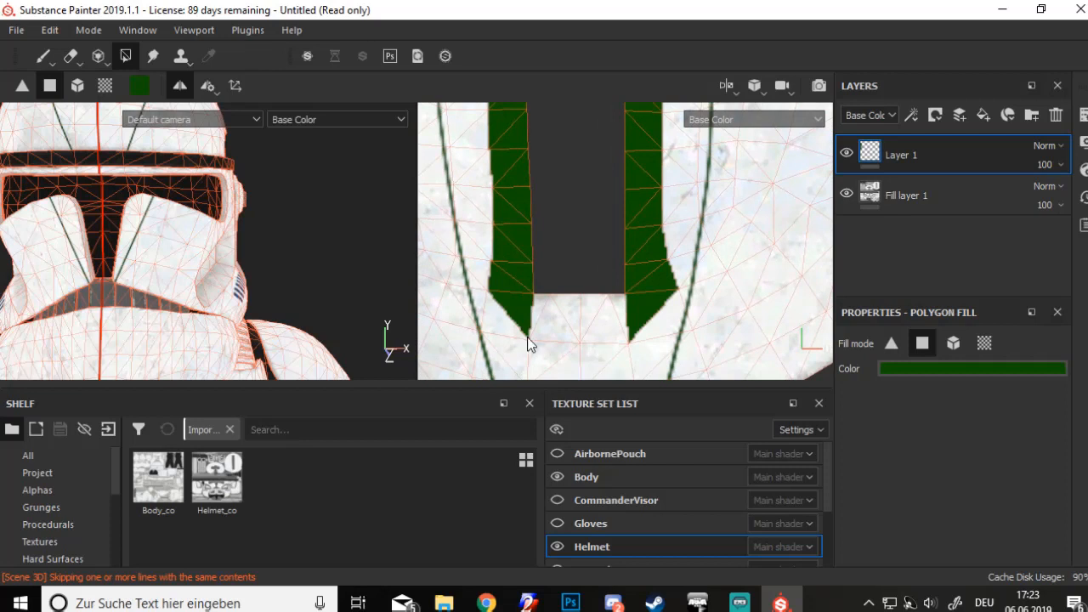
{"action": "middle_click_drag", "start_coordinate": [527, 344], "coordinate": [504, 223], "text": "alt"}
{"action": "mouse_move", "coordinate": [503, 222]}
{"action": "left_mouse_down"}
{"action": "mouse_move", "coordinate": [536, 269]}
{"action": "mouse_move", "coordinate": [546, 315]}
{"action": "mouse_move", "coordinate": [527, 344]}
{"action": "left_mouse_up"}
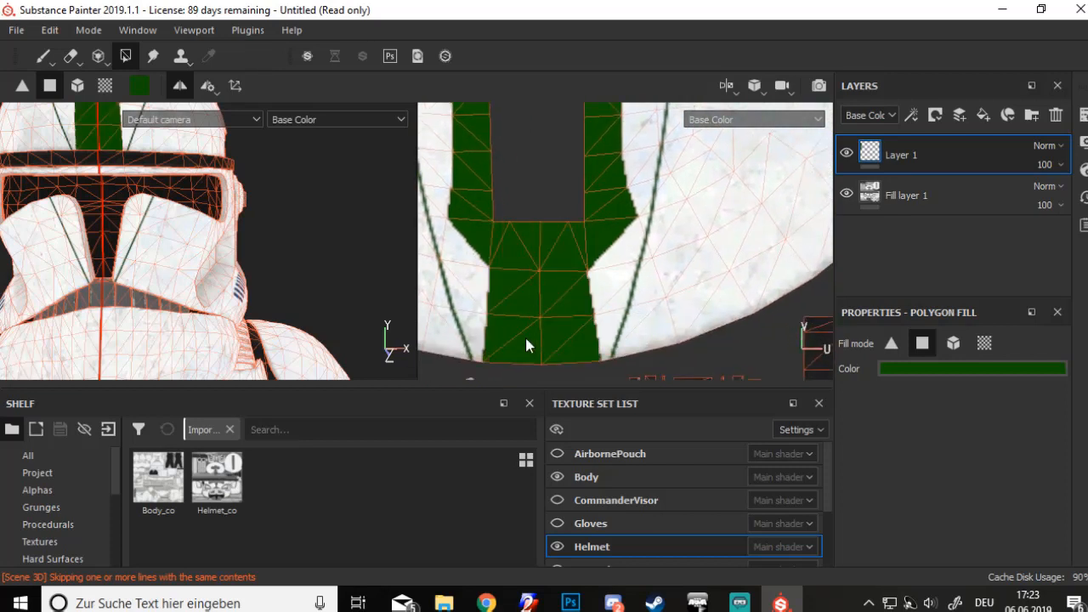
Widen the green toward the guide lines by filling the polygons beside the center block and the start of the second column
{"action": "middle_click_drag", "start_coordinate": [484, 288], "coordinate": [511, 333], "text": "alt"}
{"action": "left_click", "coordinate": [492, 324]}
{"action": "left_click", "coordinate": [489, 297]}
{"action": "middle_click_drag", "start_coordinate": [487, 284], "coordinate": [505, 335], "text": "alt"}
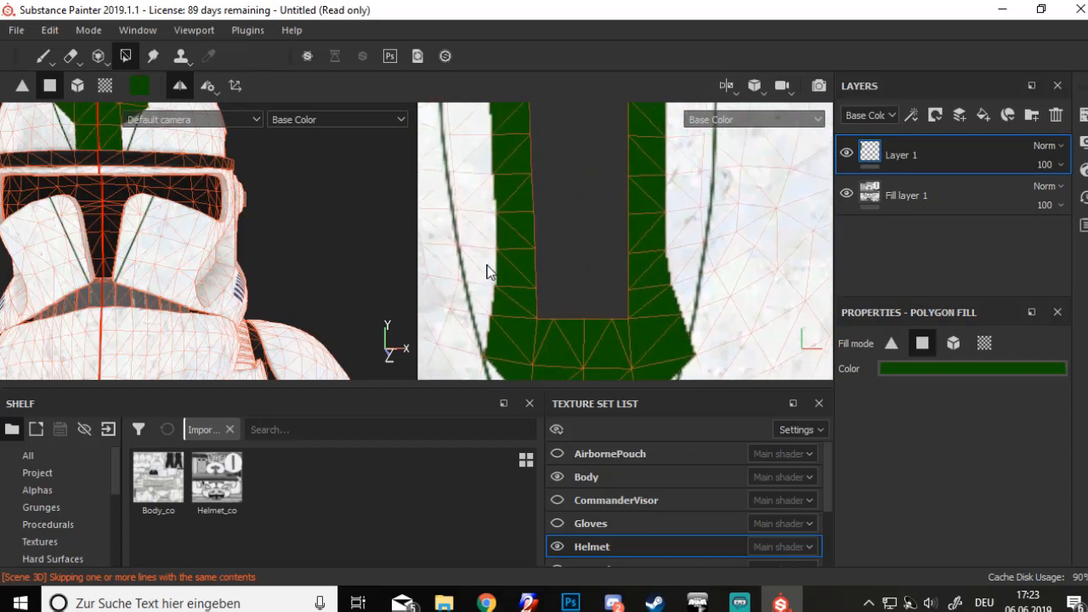
{"action": "left_click", "coordinate": [487, 265]}
{"action": "left_click", "coordinate": [482, 237]}
{"action": "left_click", "coordinate": [473, 231]}
Fill further polygons of the mirrored second column upward along the dome's guide lines
{"action": "middle_click_drag", "start_coordinate": [478, 218], "coordinate": [511, 311], "text": "alt"}
{"action": "left_click", "coordinate": [506, 267]}
{"action": "left_click_drag", "start_coordinate": [510, 285], "coordinate": [506, 246]}
{"action": "middle_click_drag", "start_coordinate": [511, 218], "coordinate": [520, 263], "text": "alt"}
{"action": "left_click_drag", "start_coordinate": [520, 264], "coordinate": [511, 238]}
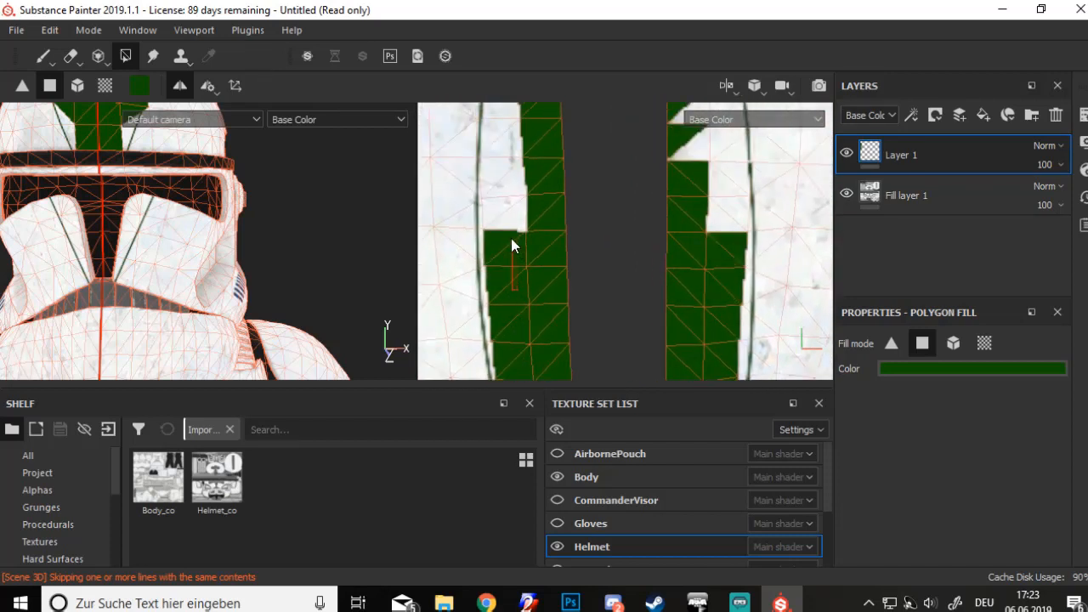
{"action": "scroll", "coordinate": [511, 236], "scroll_direction": "up", "scroll_amount": 1}
{"action": "middle_click_drag", "start_coordinate": [511, 233], "coordinate": [515, 314], "text": "alt"}
{"action": "left_click_drag", "start_coordinate": [513, 305], "coordinate": [516, 257]}
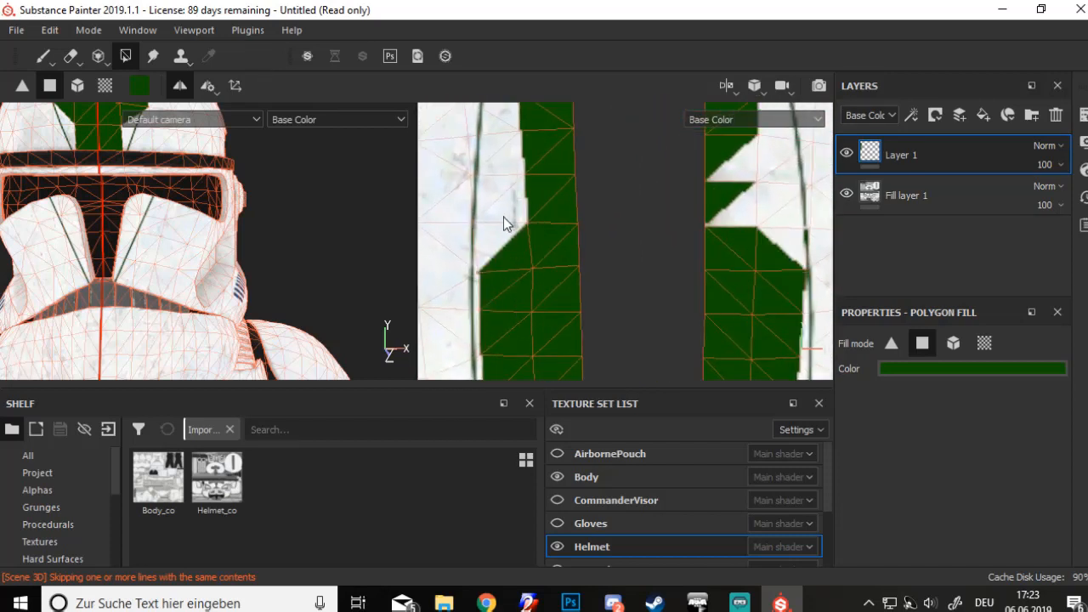
Try to fill the next second-column polygon where it meets the guide line, and undo that fill
{"action": "left_click", "coordinate": [503, 217]}
{"action": "left_click", "coordinate": [490, 267]}
{"action": "scroll", "coordinate": [499, 270], "scroll_direction": "up", "scroll_amount": 1}
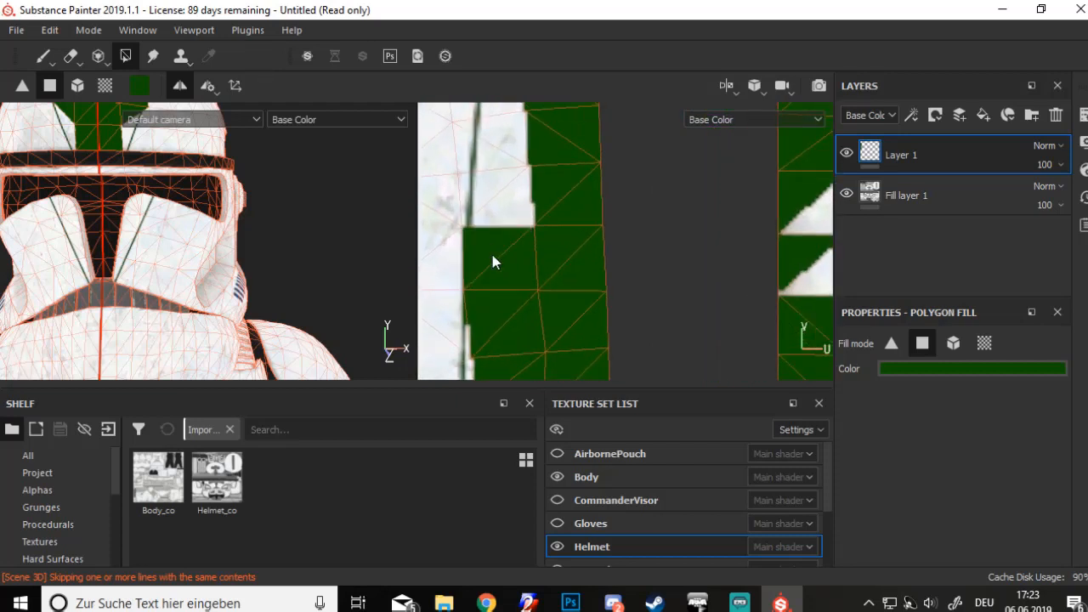
{"action": "key", "text": "ctrl+z"}
{"action": "scroll", "coordinate": [472, 230], "scroll_direction": "up", "scroll_amount": 2}
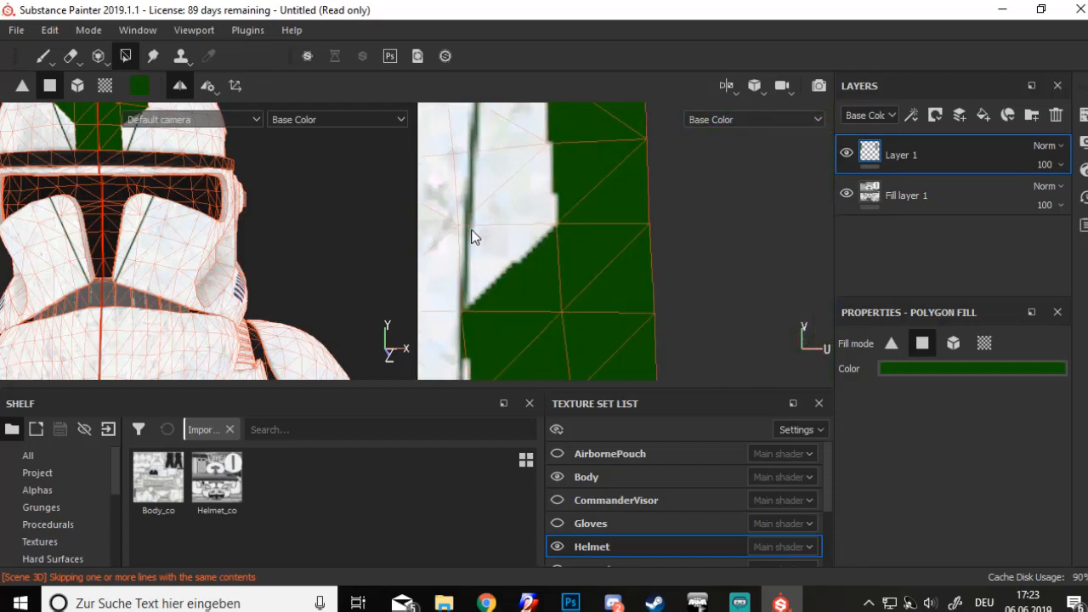
{"action": "right_click_drag", "start_coordinate": [472, 230], "coordinate": [450, 235], "text": "alt"}
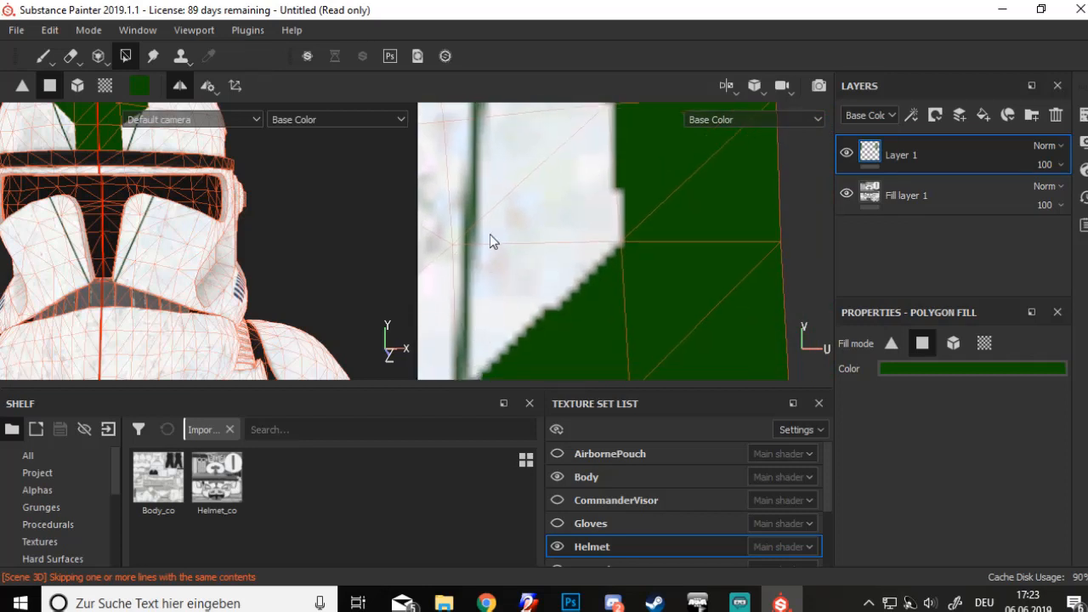
Fill the center polygons directly above the upper end of the dome's gap with dark green
{"action": "scroll", "coordinate": [481, 248], "scroll_direction": "down", "scroll_amount": 1}
{"action": "middle_click_drag", "start_coordinate": [490, 235], "coordinate": [468, 357], "text": "alt"}
{"action": "middle_click_drag", "start_coordinate": [536, 255], "coordinate": [489, 378], "text": "alt"}
{"action": "scroll", "coordinate": [520, 311], "scroll_direction": "down", "scroll_amount": 3}
{"action": "middle_click_drag", "start_coordinate": [520, 311], "coordinate": [500, 420], "text": "alt"}
{"action": "left_click", "coordinate": [530, 294]}
{"action": "scroll", "coordinate": [527, 258], "scroll_direction": "up", "scroll_amount": 3}
{"action": "middle_click_drag", "start_coordinate": [526, 257], "coordinate": [476, 354], "text": "alt"}
{"action": "scroll", "coordinate": [526, 290], "scroll_direction": "down", "scroll_amount": 3}
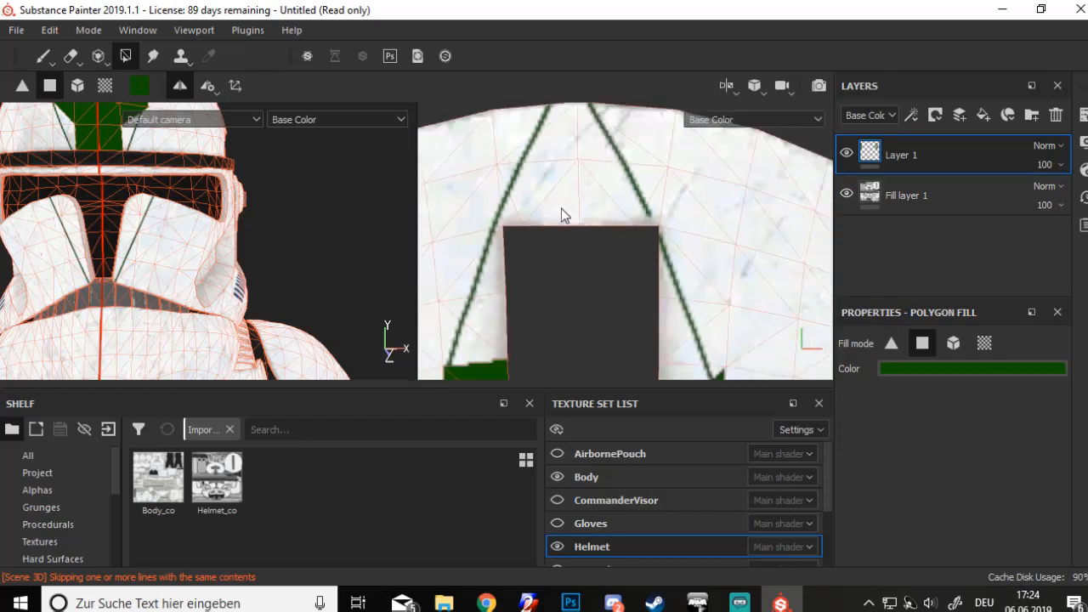
{"action": "scroll", "coordinate": [556, 336], "scroll_direction": "down", "scroll_amount": 6}
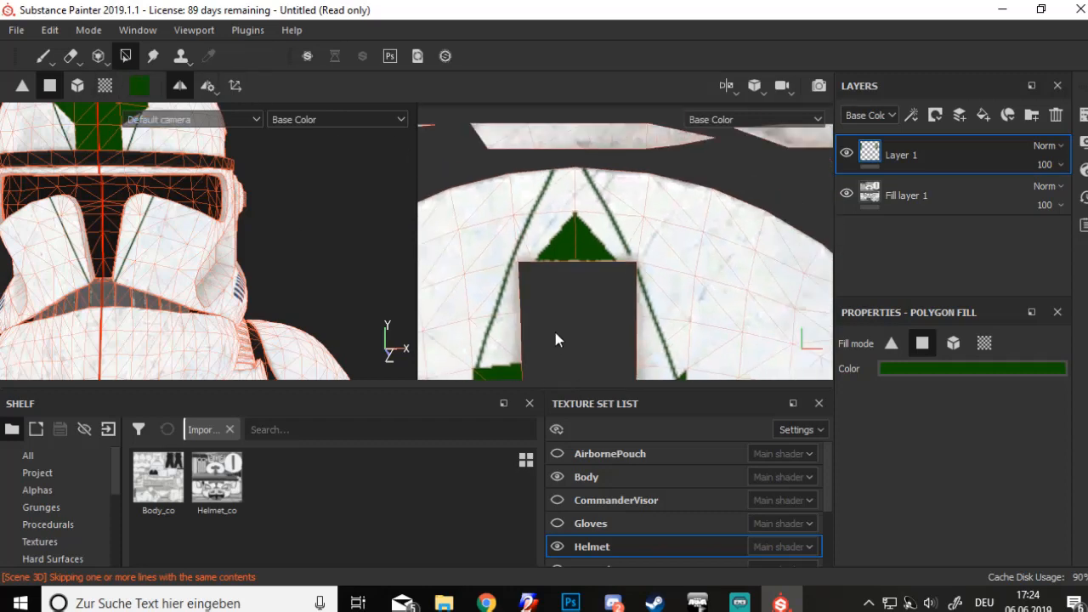
Examine the filled columns beside the dome's gap and where they meet the guide lines
{"action": "middle_click_drag", "start_coordinate": [549, 323], "coordinate": [587, 25], "text": "alt"}
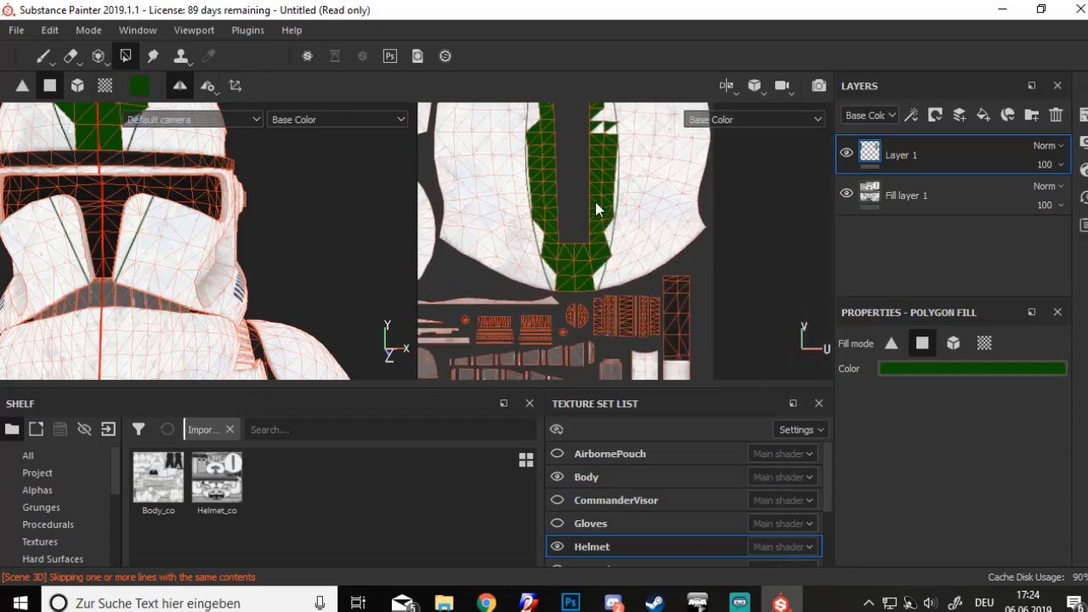
{"action": "middle_click_drag", "start_coordinate": [594, 198], "coordinate": [557, 353], "text": "alt"}
{"action": "scroll", "coordinate": [557, 353], "scroll_direction": "up", "scroll_amount": 3}
{"action": "middle_click_drag", "start_coordinate": [544, 208], "coordinate": [512, 315], "text": "alt"}
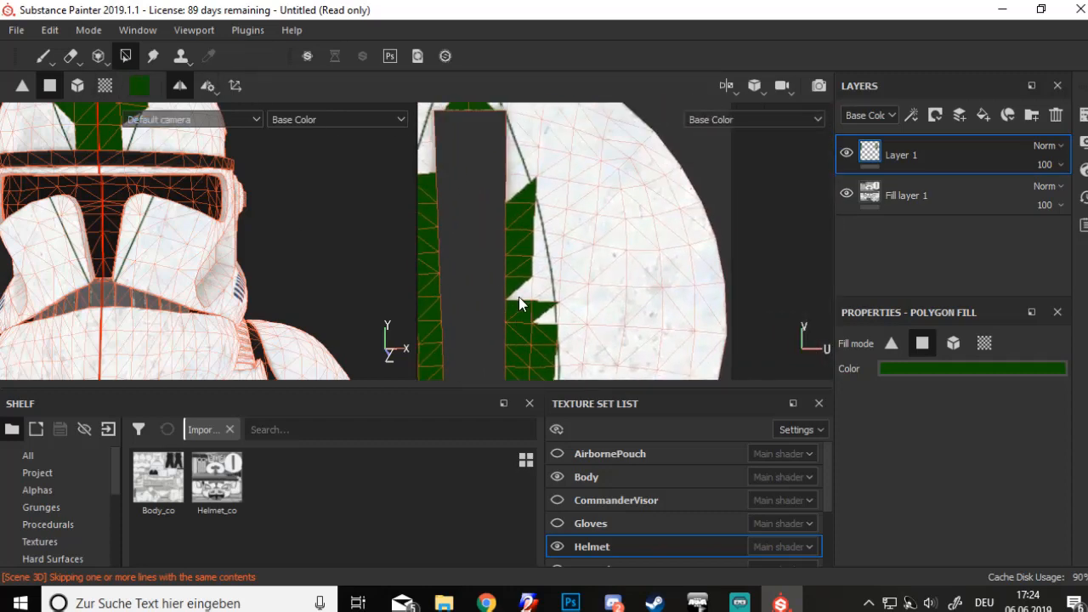
{"action": "scroll", "coordinate": [549, 310], "scroll_direction": "up", "scroll_amount": 4}
{"action": "middle_click_drag", "start_coordinate": [534, 231], "coordinate": [493, 361], "text": "alt"}
{"action": "middle_click_drag", "start_coordinate": [482, 198], "coordinate": [572, 301], "text": "alt"}
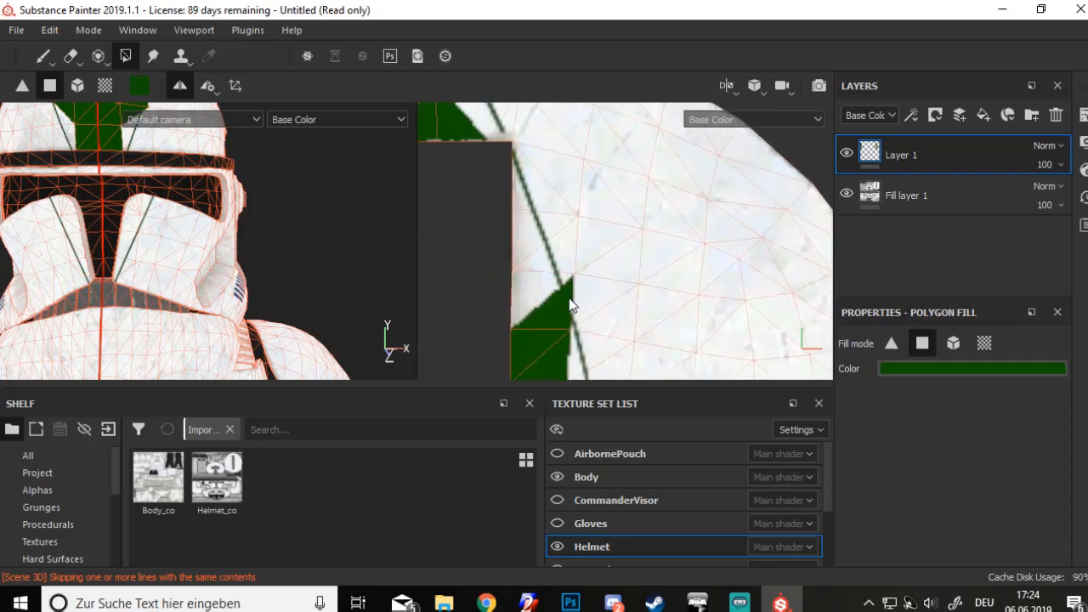
{"action": "scroll", "coordinate": [571, 302], "scroll_direction": "up", "scroll_amount": 2}
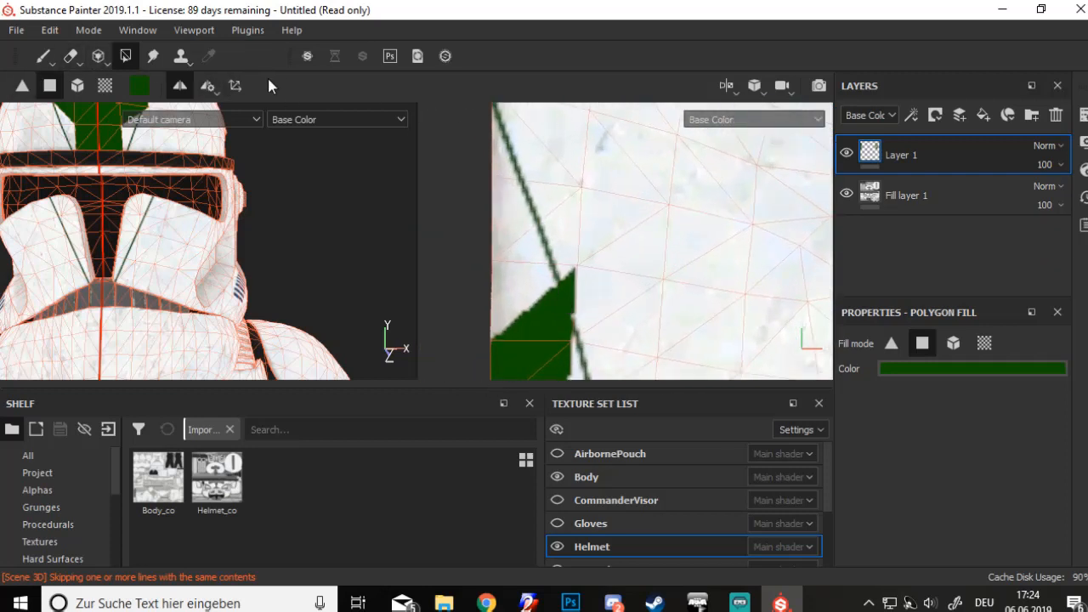
{"action": "scroll", "coordinate": [589, 327], "scroll_direction": "down", "scroll_amount": 5}
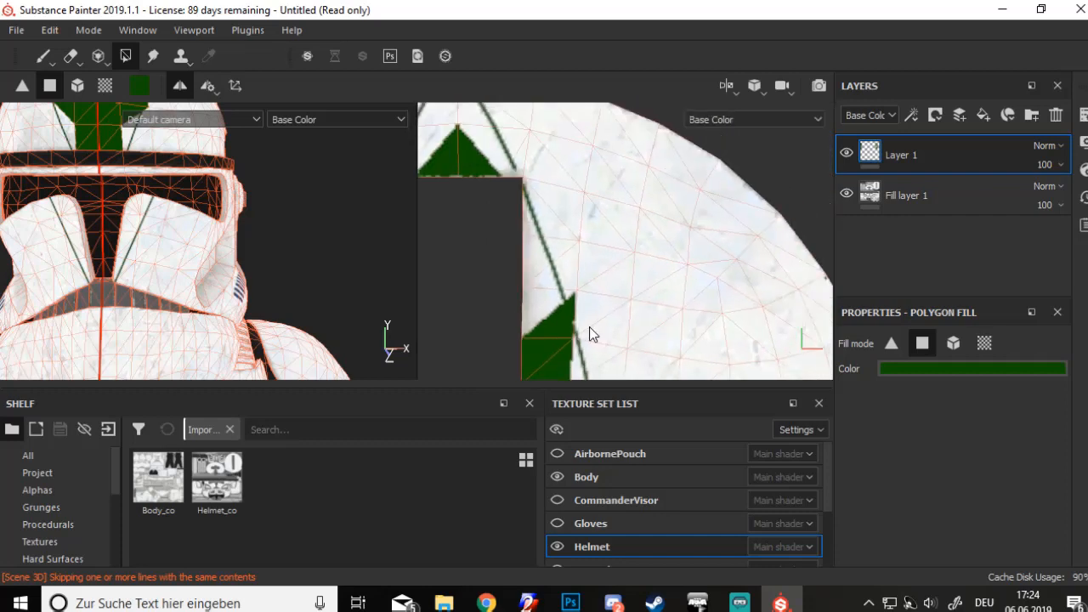
Fill the inner-edge polygons of both face plates green from their rounded upper ends down to the guide lines
{"action": "middle_click_drag", "start_coordinate": [585, 344], "coordinate": [635, 310], "text": "alt"}
{"action": "scroll", "coordinate": [531, 294], "scroll_direction": "up", "scroll_amount": 6}
{"action": "scroll", "coordinate": [634, 309], "scroll_direction": "up", "scroll_amount": 3}
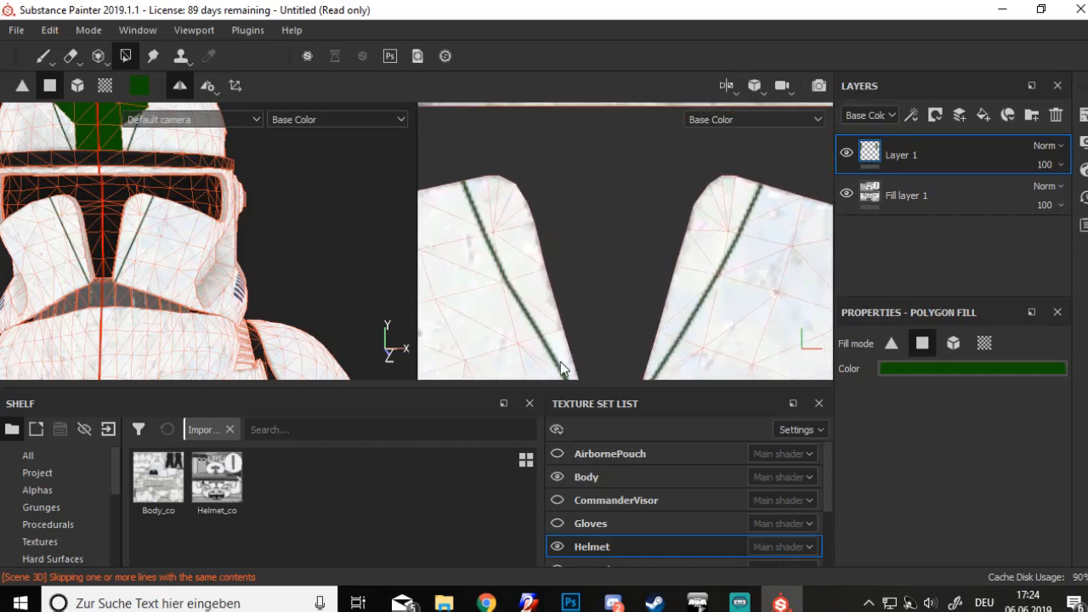
{"action": "left_click", "coordinate": [539, 302]}
{"action": "left_click", "coordinate": [531, 243]}
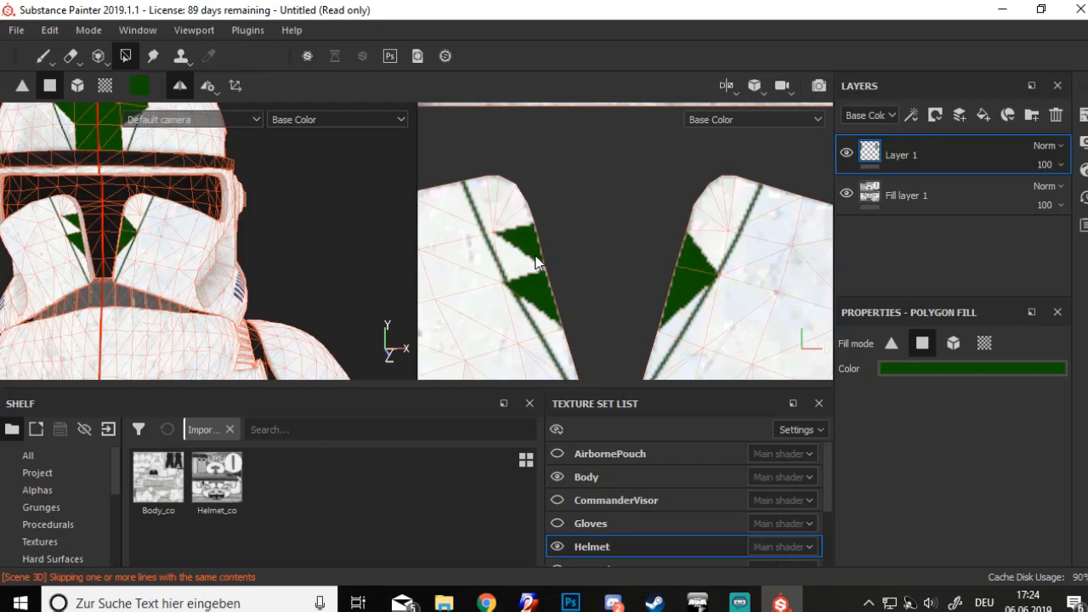
{"action": "left_click", "coordinate": [514, 259]}
{"action": "left_click_drag", "start_coordinate": [519, 218], "coordinate": [496, 192]}
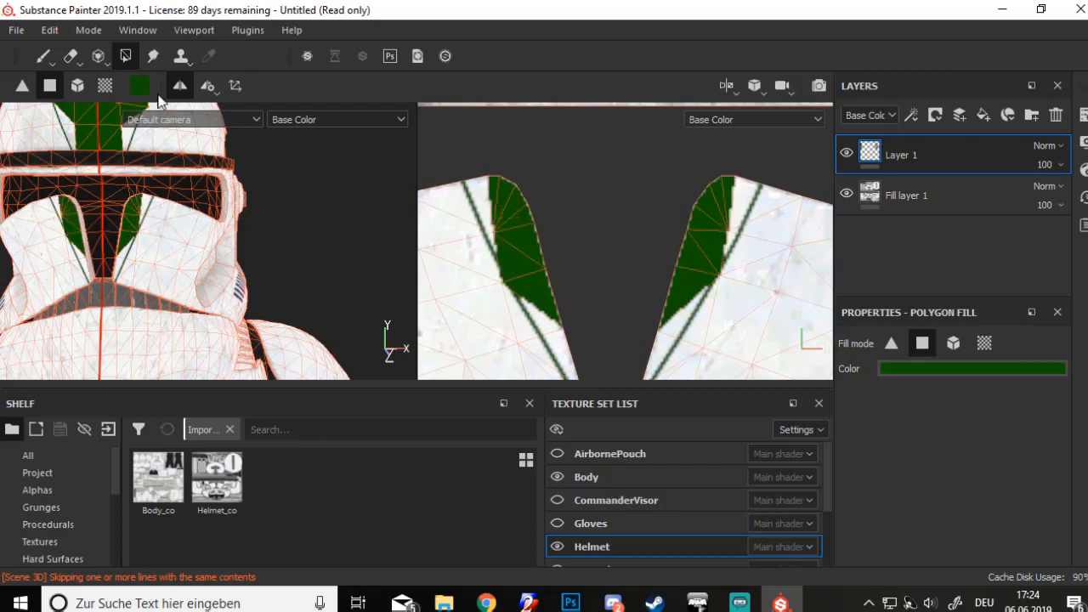
Paint the upper part of the face-plate strips out to the guide lines with the mirrored Paint brush
{"action": "left_click", "coordinate": [44, 56]}
{"action": "right_click_drag", "start_coordinate": [490, 219], "coordinate": [498, 229], "text": "ctrl"}
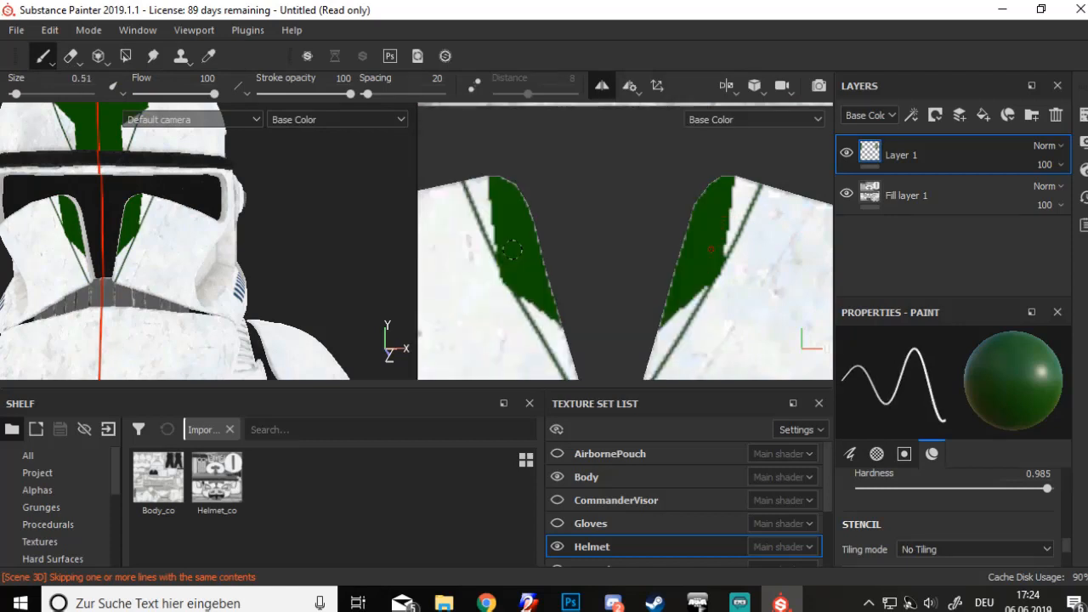
{"action": "scroll", "coordinate": [511, 246], "scroll_direction": "up", "scroll_amount": 5}
{"action": "mouse_move", "coordinate": [625, 323]}
{"action": "left_mouse_down"}
{"action": "mouse_move", "coordinate": [583, 261]}
{"action": "mouse_move", "coordinate": [573, 190]}
{"action": "mouse_move", "coordinate": [551, 181]}
{"action": "mouse_move", "coordinate": [581, 223]}
{"action": "left_mouse_up"}
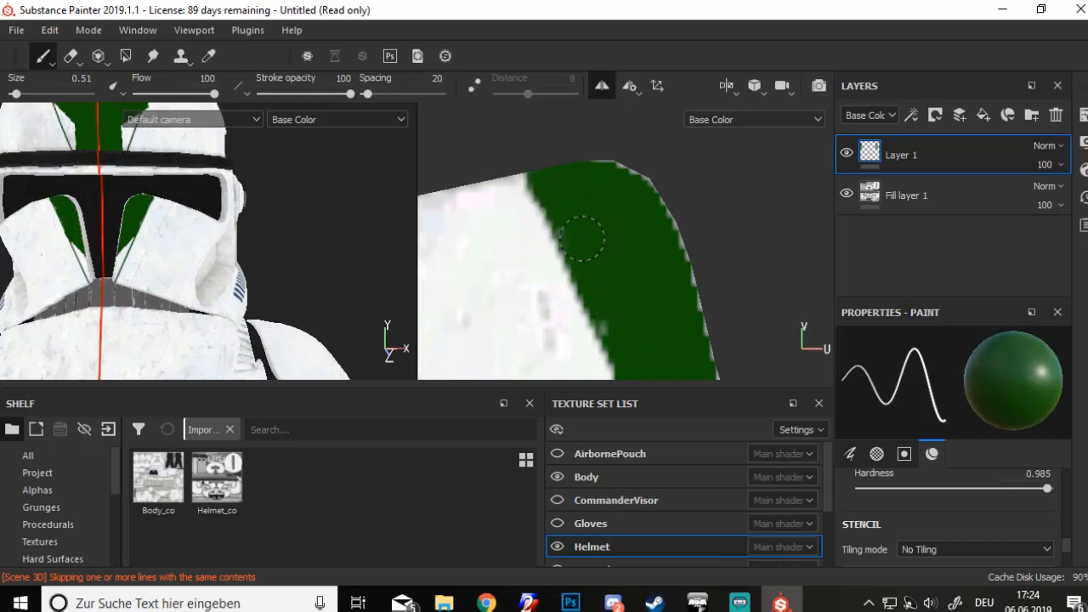
Paint the lower part of the face-plate strips green along the guide lines down to their narrow tips
{"action": "middle_click_drag", "start_coordinate": [590, 253], "coordinate": [533, 185], "text": "alt"}
{"action": "middle_click_drag", "start_coordinate": [602, 278], "coordinate": [527, 170], "text": "alt"}
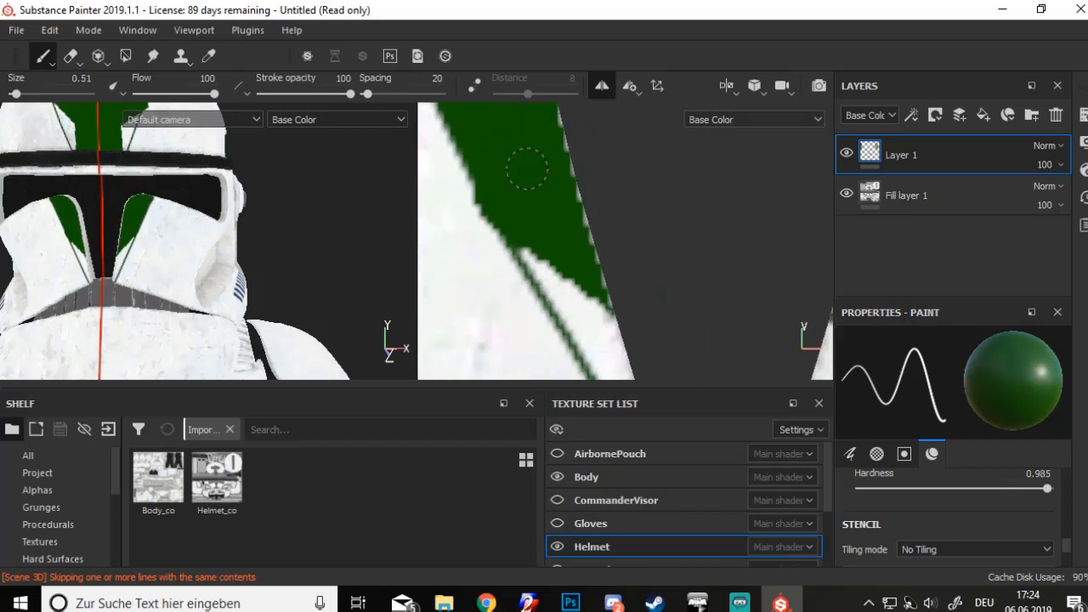
{"action": "mouse_move", "coordinate": [563, 275]}
{"action": "left_mouse_down"}
{"action": "mouse_move", "coordinate": [544, 246]}
{"action": "mouse_move", "coordinate": [563, 294]}
{"action": "left_mouse_up"}
{"action": "middle_click_drag", "start_coordinate": [553, 257], "coordinate": [499, 193], "text": "alt"}
{"action": "mouse_move", "coordinate": [499, 193]}
{"action": "left_mouse_down"}
{"action": "mouse_move", "coordinate": [557, 274]}
{"action": "mouse_move", "coordinate": [539, 246]}
{"action": "left_mouse_up"}
{"action": "middle_click_drag", "start_coordinate": [546, 275], "coordinate": [512, 228], "text": "alt"}
{"action": "left_click_drag", "start_coordinate": [494, 189], "coordinate": [566, 329]}
Paint over the pale pixels along the inner edges of the green face-plate strips
{"action": "scroll", "coordinate": [527, 213], "scroll_direction": "down", "scroll_amount": 1}
{"action": "mouse_move", "coordinate": [498, 156]}
{"action": "left_mouse_down", "text": "alt"}
{"action": "mouse_move", "coordinate": [528, 281]}
{"action": "mouse_move", "coordinate": [471, 199]}
{"action": "mouse_move", "coordinate": [447, 184]}
{"action": "left_mouse_up", "text": "alt"}
{"action": "middle_click_drag", "start_coordinate": [447, 185], "coordinate": [523, 276], "text": "alt"}
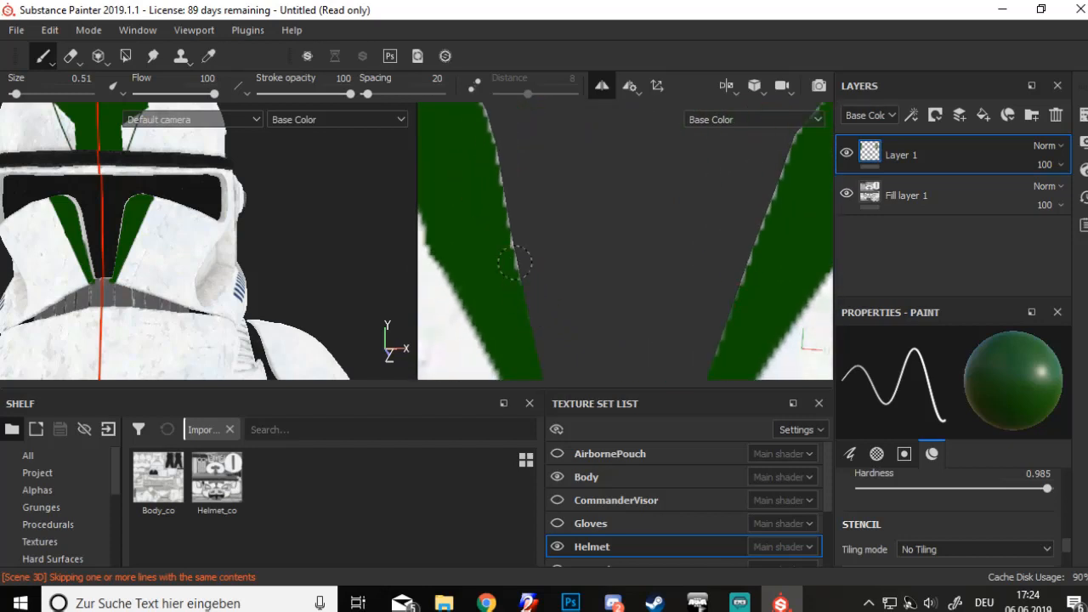
{"action": "left_click_drag", "start_coordinate": [514, 263], "coordinate": [499, 204]}
{"action": "middle_click_drag", "start_coordinate": [500, 211], "coordinate": [508, 288], "text": "alt"}
{"action": "mouse_move", "coordinate": [510, 288]}
{"action": "left_mouse_down"}
{"action": "mouse_move", "coordinate": [471, 171]}
{"action": "mouse_move", "coordinate": [502, 204]}
{"action": "left_mouse_up"}
{"action": "scroll", "coordinate": [488, 243], "scroll_direction": "down", "scroll_amount": 6}
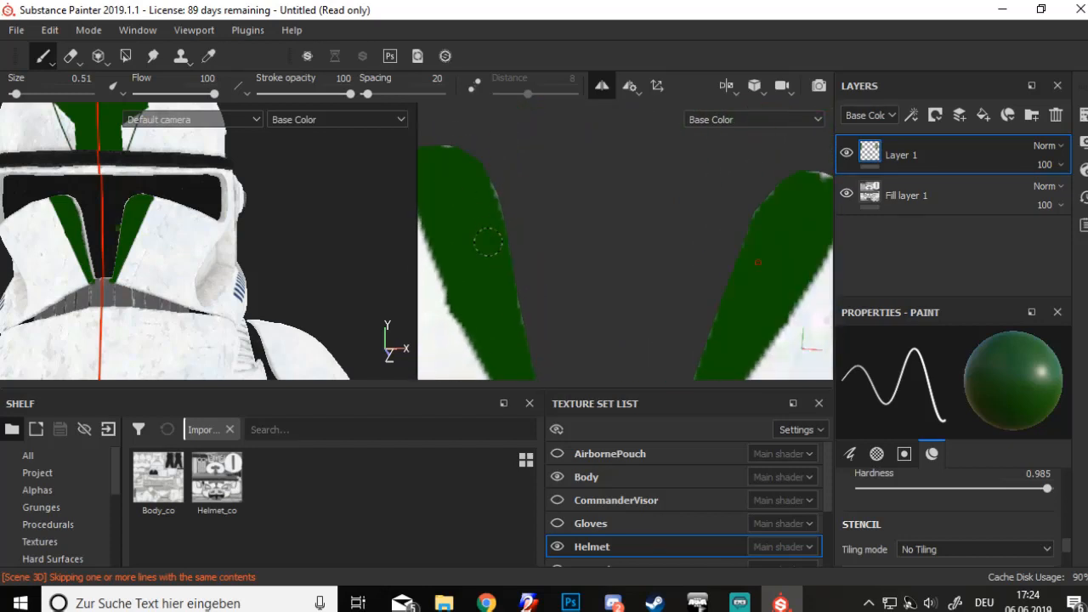
Paint the white corners at the lower end of the dome stripe green out to the guide lines
{"action": "mouse_move", "coordinate": [117, 260]}
{"action": "left_mouse_down", "text": "alt"}
{"action": "mouse_move", "coordinate": [129, 262]}
{"action": "mouse_move", "coordinate": [120, 286]}
{"action": "left_mouse_up", "text": "alt"}
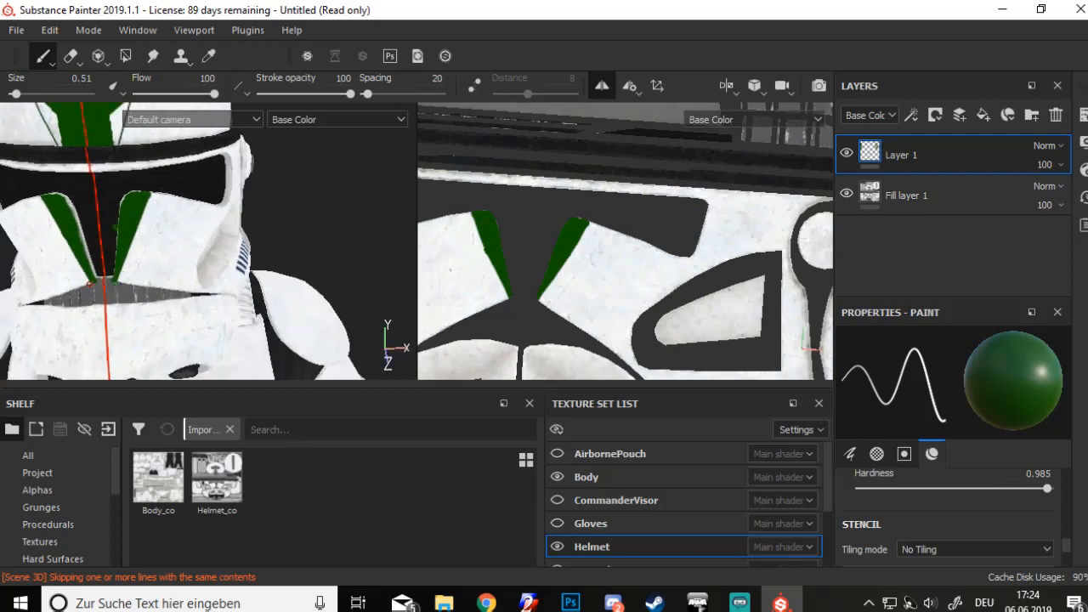
{"action": "middle_click_drag", "start_coordinate": [515, 243], "coordinate": [557, 389], "text": "alt"}
{"action": "middle_click_drag", "start_coordinate": [526, 166], "coordinate": [506, 258], "text": "alt"}
{"action": "left_click_drag", "start_coordinate": [506, 259], "coordinate": [554, 240], "text": "alt"}
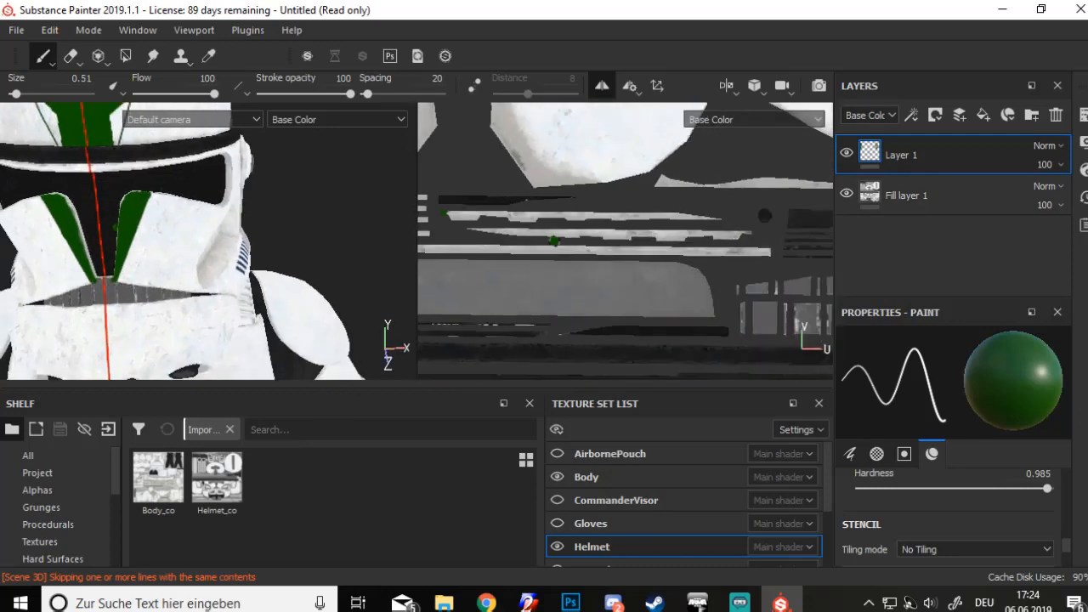
{"action": "scroll", "coordinate": [557, 242], "scroll_direction": "down", "scroll_amount": 6}
{"action": "middle_click_drag", "start_coordinate": [557, 195], "coordinate": [425, 254], "text": "alt"}
{"action": "scroll", "coordinate": [521, 274], "scroll_direction": "up", "scroll_amount": 5}
{"action": "scroll", "coordinate": [629, 277], "scroll_direction": "up", "scroll_amount": 3}
{"action": "mouse_move", "coordinate": [521, 221]}
{"action": "middle_mouse_down", "text": "alt"}
{"action": "mouse_move", "coordinate": [554, 228]}
{"action": "mouse_move", "coordinate": [540, 227]}
{"action": "middle_mouse_up", "text": "alt"}
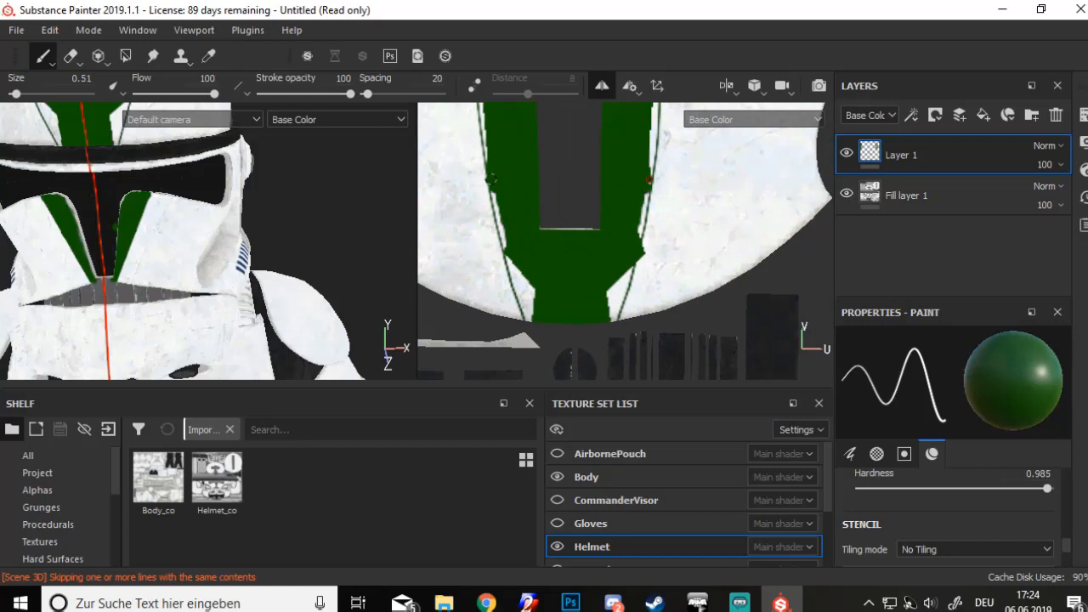
{"action": "scroll", "coordinate": [502, 248], "scroll_direction": "up", "scroll_amount": 3}
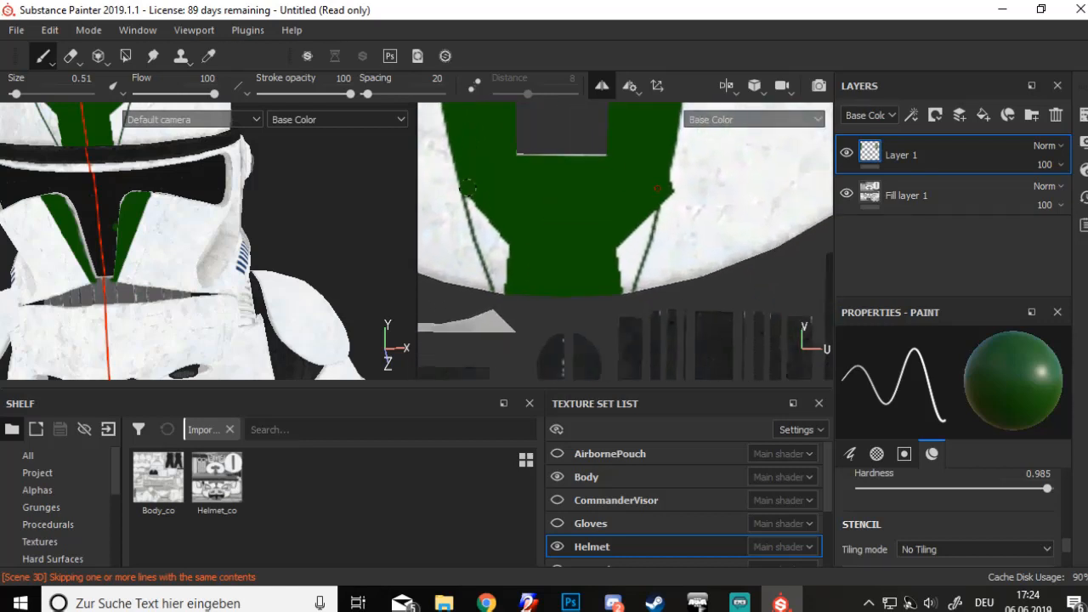
{"action": "left_click_drag", "start_coordinate": [491, 241], "coordinate": [509, 287]}
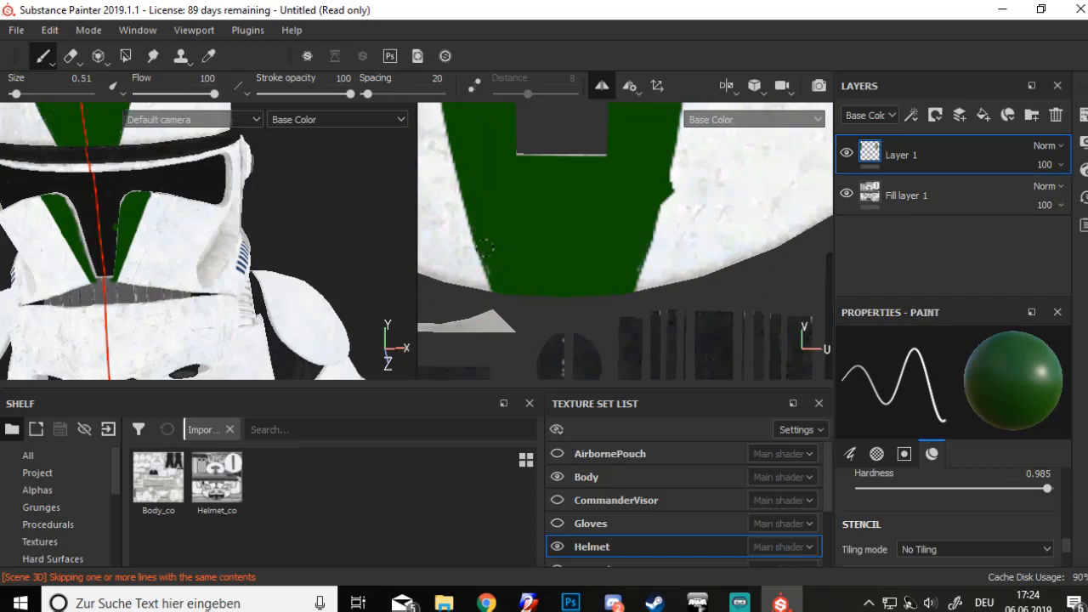
Display the full material and paint the white slivers between the dome stripe's side edges and the guide lines
{"action": "key", "text": "m"}
{"action": "left_click_drag", "start_coordinate": [127, 217], "coordinate": [196, 316], "text": "alt"}
{"action": "scroll", "coordinate": [254, 256], "scroll_direction": "up", "scroll_amount": 1}
{"action": "middle_click_drag", "start_coordinate": [591, 123], "coordinate": [581, 248], "text": "alt"}
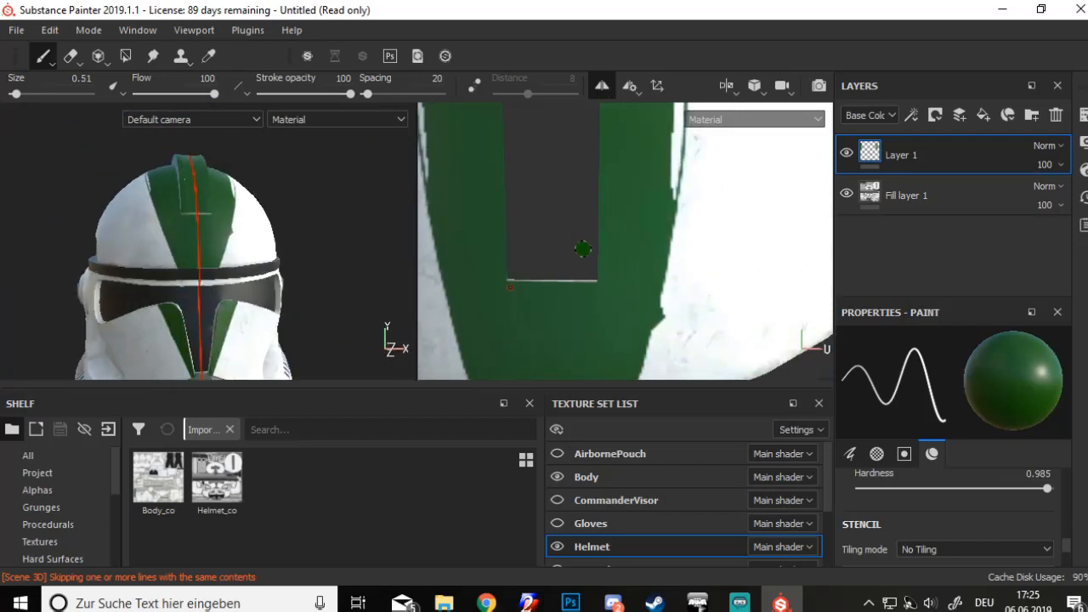
{"action": "scroll", "coordinate": [581, 248], "scroll_direction": "down", "scroll_amount": 2}
{"action": "middle_click_drag", "start_coordinate": [473, 212], "coordinate": [543, 319], "text": "alt"}
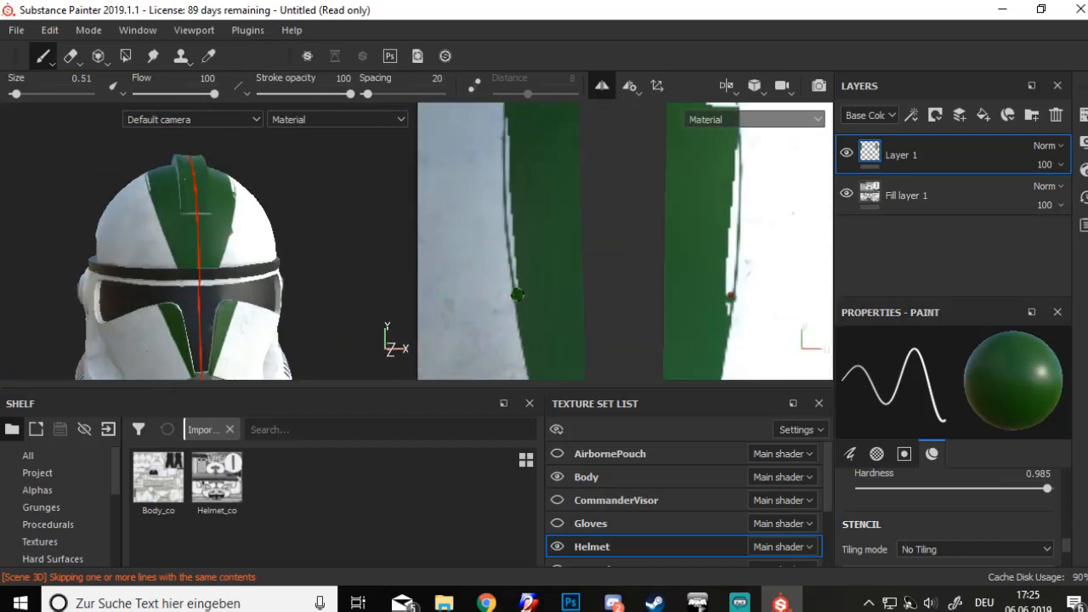
{"action": "left_click", "coordinate": [512, 210], "text": "shift"}
{"action": "scroll", "coordinate": [512, 225], "scroll_direction": "down", "scroll_amount": 1}
{"action": "middle_click_drag", "start_coordinate": [512, 232], "coordinate": [519, 267], "text": "alt"}
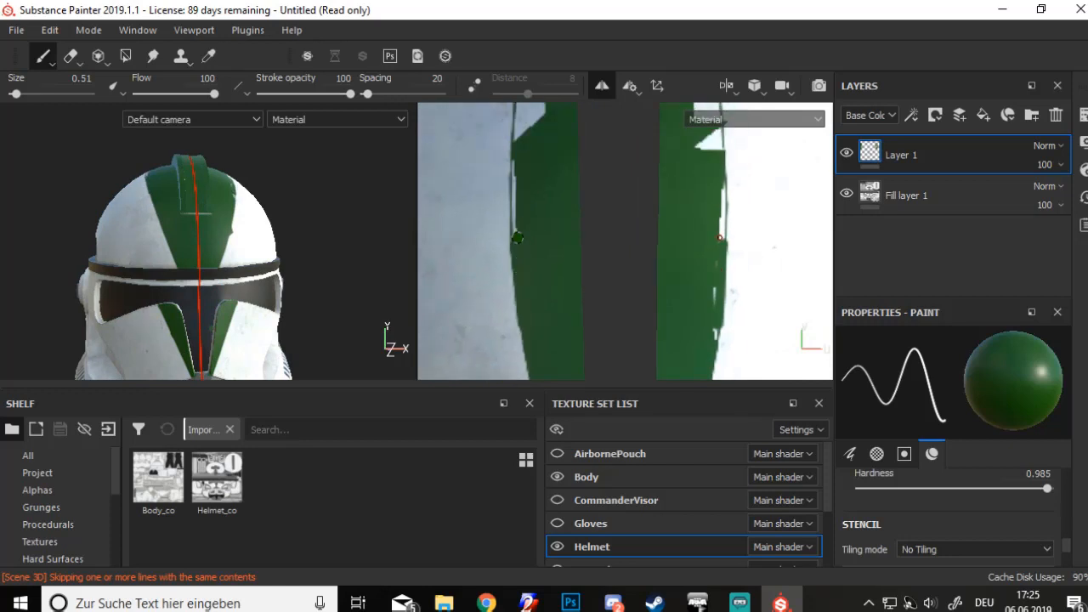
{"action": "scroll", "coordinate": [517, 238], "scroll_direction": "down", "scroll_amount": 2}
{"action": "scroll", "coordinate": [517, 238], "scroll_direction": "up", "scroll_amount": 3}
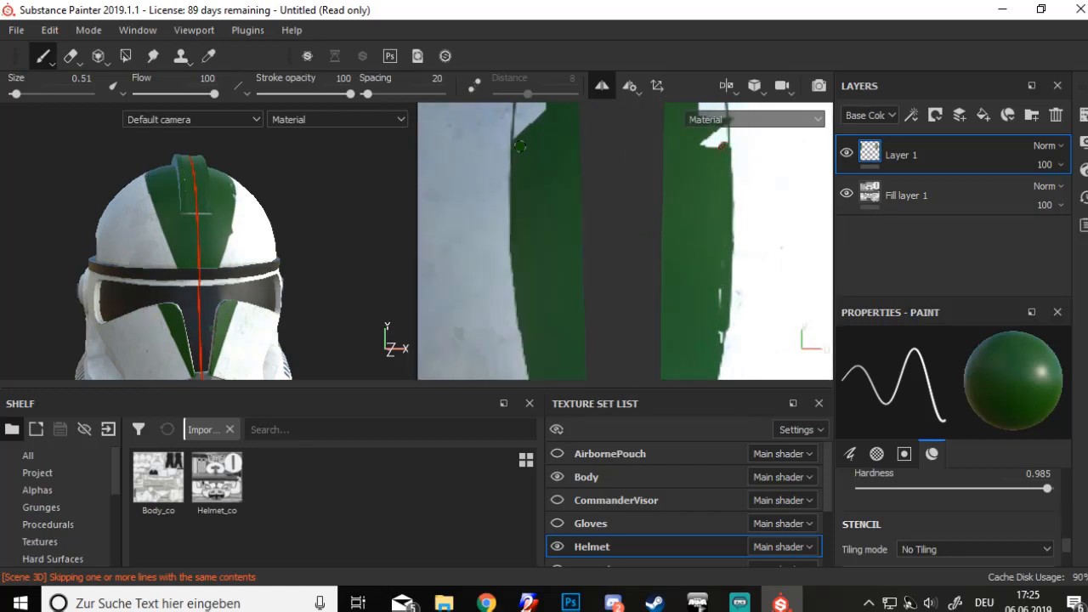
Paint straight strokes along the curved guide line farther up the dome stripe and fill the white area they enclose
{"action": "middle_click_drag", "start_coordinate": [513, 146], "coordinate": [493, 371], "text": "alt"}
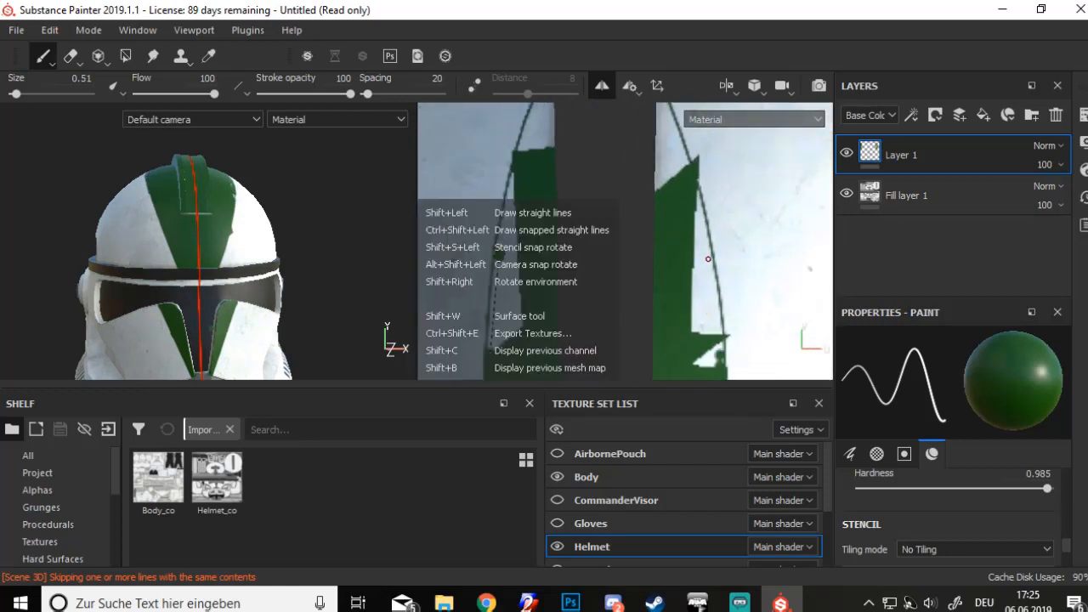
{"action": "left_click", "coordinate": [500, 251], "text": "shift"}
{"action": "left_click", "coordinate": [518, 177], "text": "shift"}
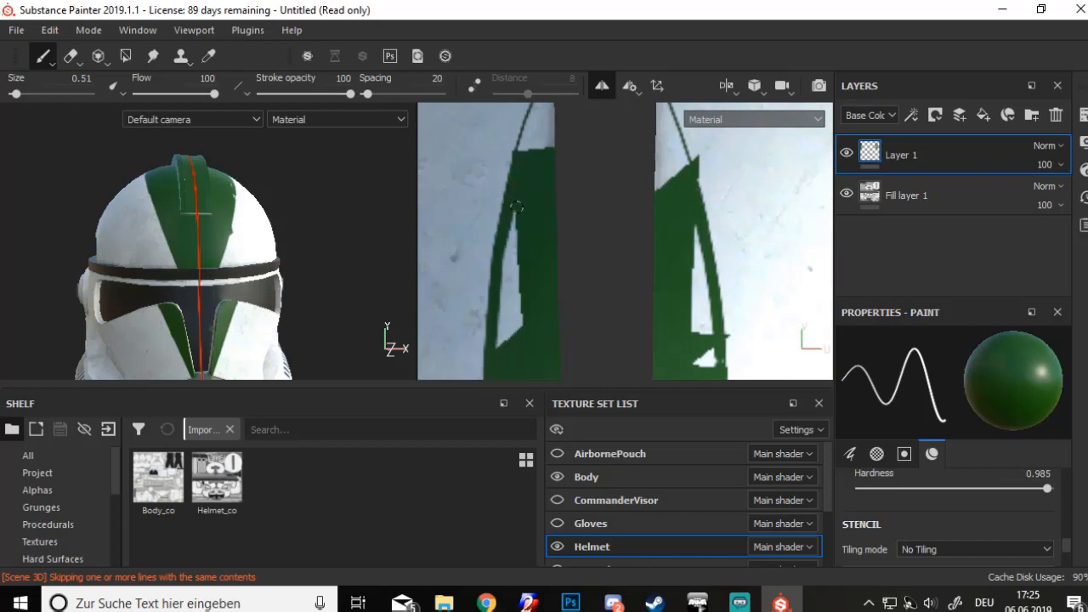
{"action": "left_click_drag", "start_coordinate": [516, 207], "coordinate": [501, 345]}
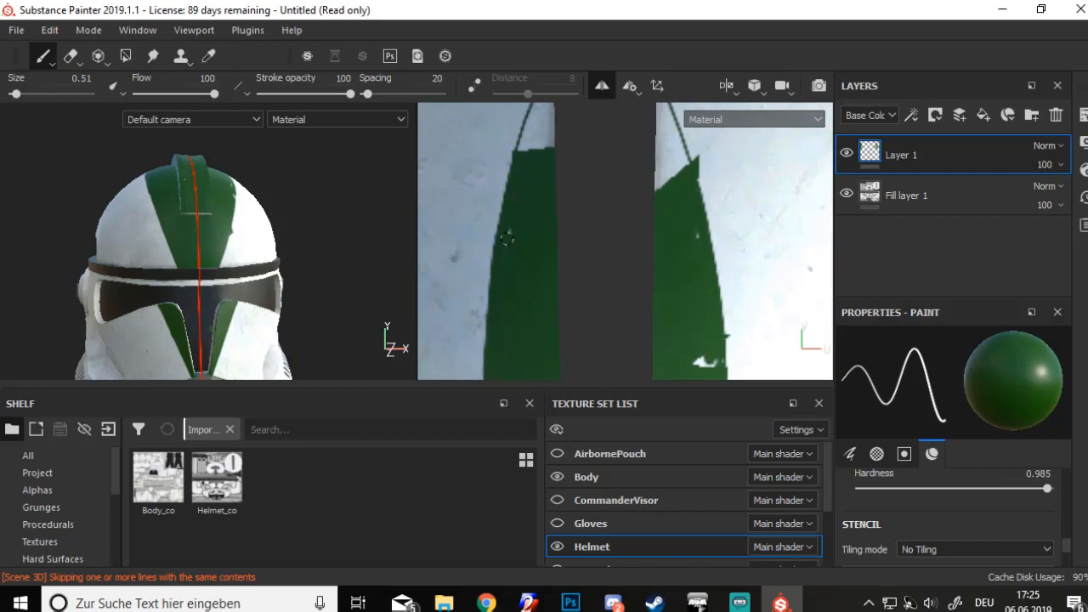
Paint the areas between the guide lines and the upper end of the dome's gap green
{"action": "middle_click_drag", "start_coordinate": [525, 229], "coordinate": [522, 310], "text": "alt"}
{"action": "scroll", "coordinate": [502, 255], "scroll_direction": "up", "scroll_amount": 3}
{"action": "middle_click_drag", "start_coordinate": [499, 243], "coordinate": [481, 326], "text": "alt"}
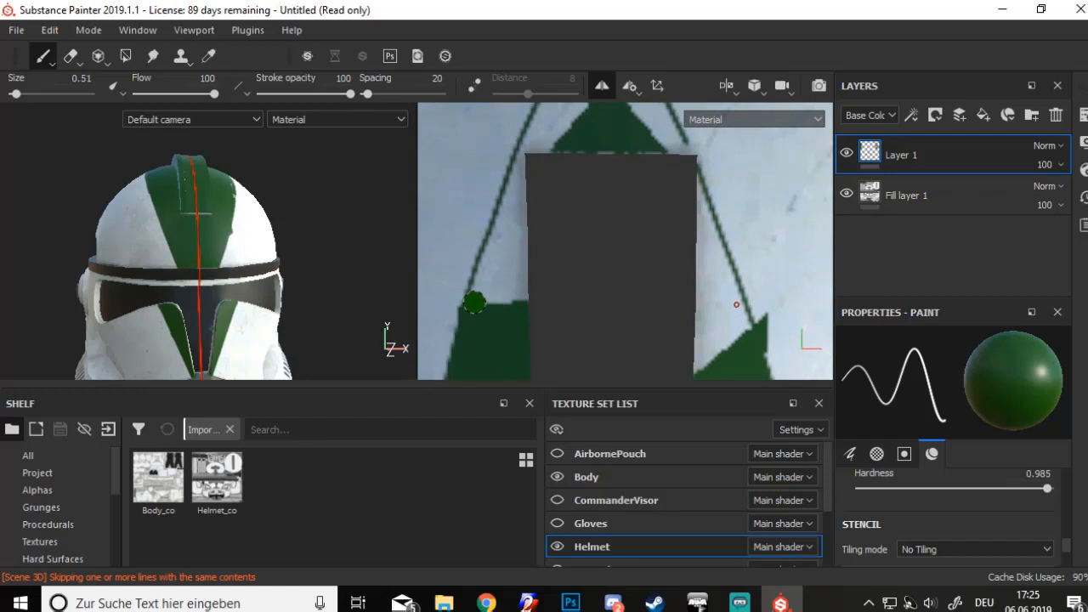
{"action": "left_click", "coordinate": [522, 172], "text": "shift"}
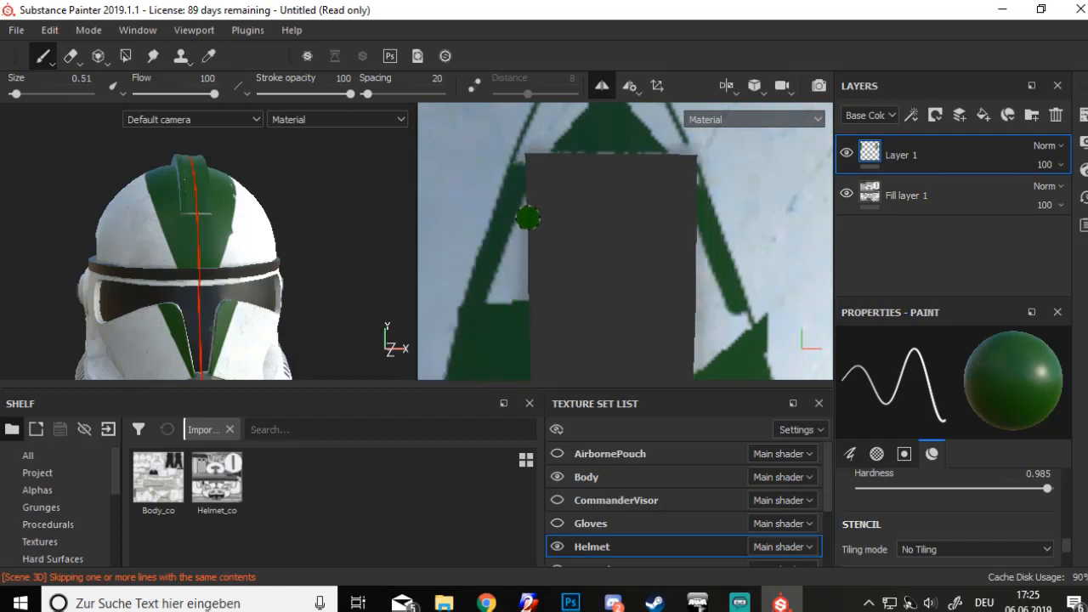
{"action": "mouse_move", "coordinate": [524, 241]}
{"action": "left_mouse_down"}
{"action": "mouse_move", "coordinate": [508, 226]}
{"action": "mouse_move", "coordinate": [497, 293]}
{"action": "left_mouse_up"}
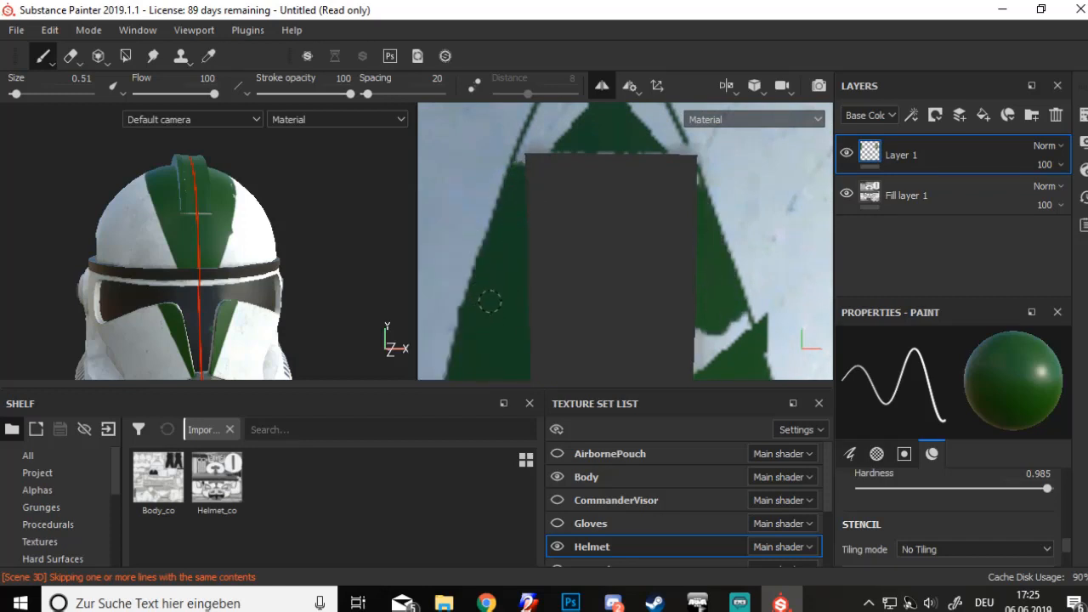
Paint over the remaining white wedge in the mirrored column near the upper end of the gap
{"action": "right_click_drag", "start_coordinate": [566, 303], "coordinate": [668, 304], "text": "alt"}
{"action": "middle_click_drag", "start_coordinate": [669, 304], "coordinate": [621, 204], "text": "alt"}
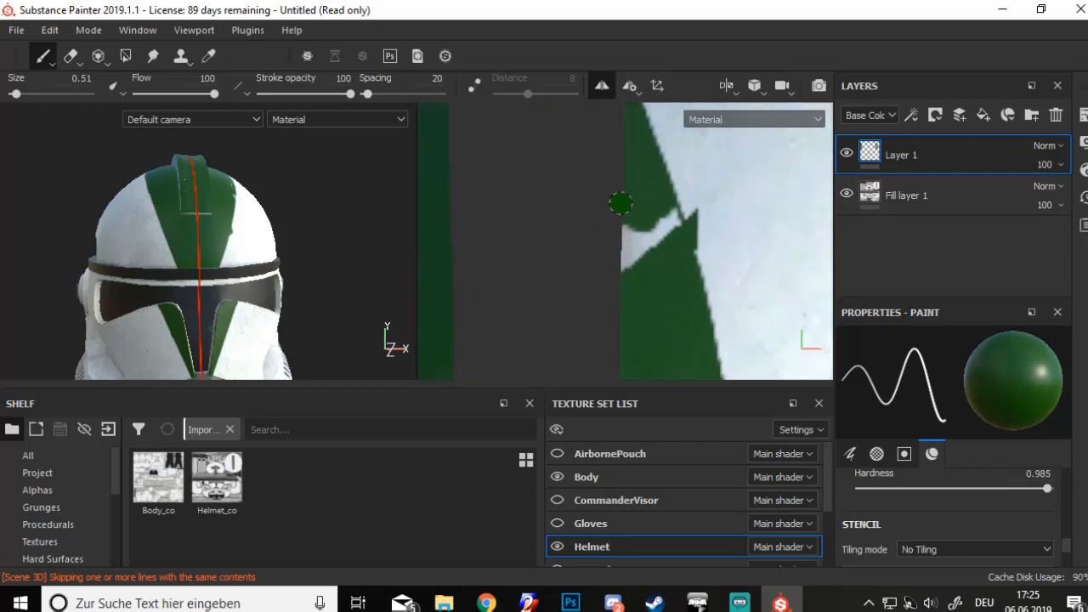
{"action": "mouse_move", "coordinate": [629, 253]}
{"action": "left_mouse_down"}
{"action": "mouse_move", "coordinate": [623, 209]}
{"action": "mouse_move", "coordinate": [626, 228]}
{"action": "left_mouse_up"}
{"action": "scroll", "coordinate": [672, 239], "scroll_direction": "up", "scroll_amount": 3}
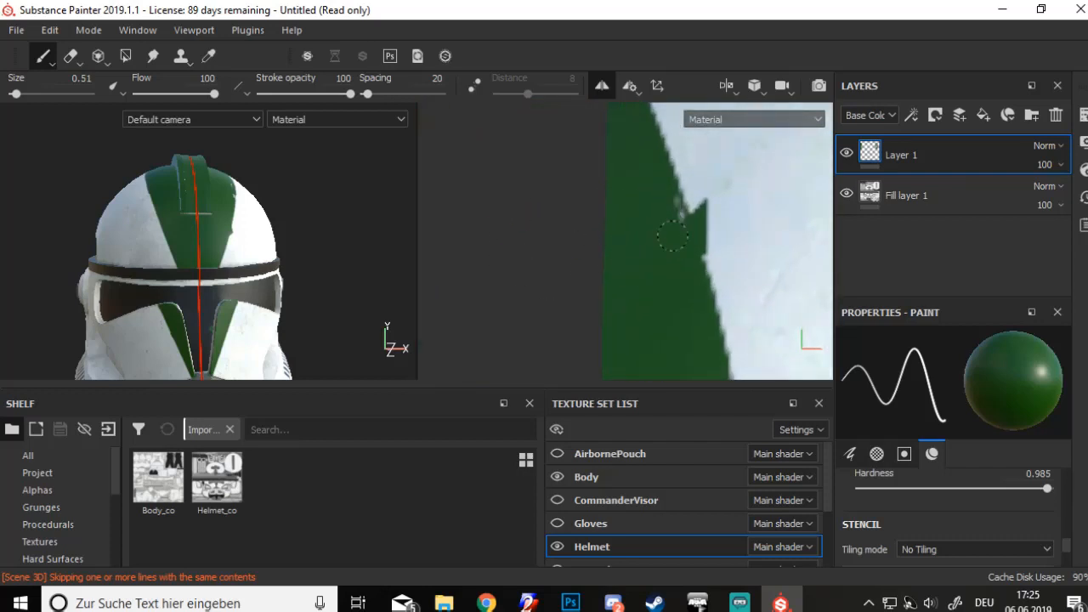
Inspect the dome stripe from the side and rear, and check its mirrored edge for unpainted spots
{"action": "left_click_drag", "start_coordinate": [127, 248], "coordinate": [212, 252], "text": "alt"}
{"action": "right_click_drag", "start_coordinate": [213, 252], "coordinate": [102, 285], "text": "alt"}
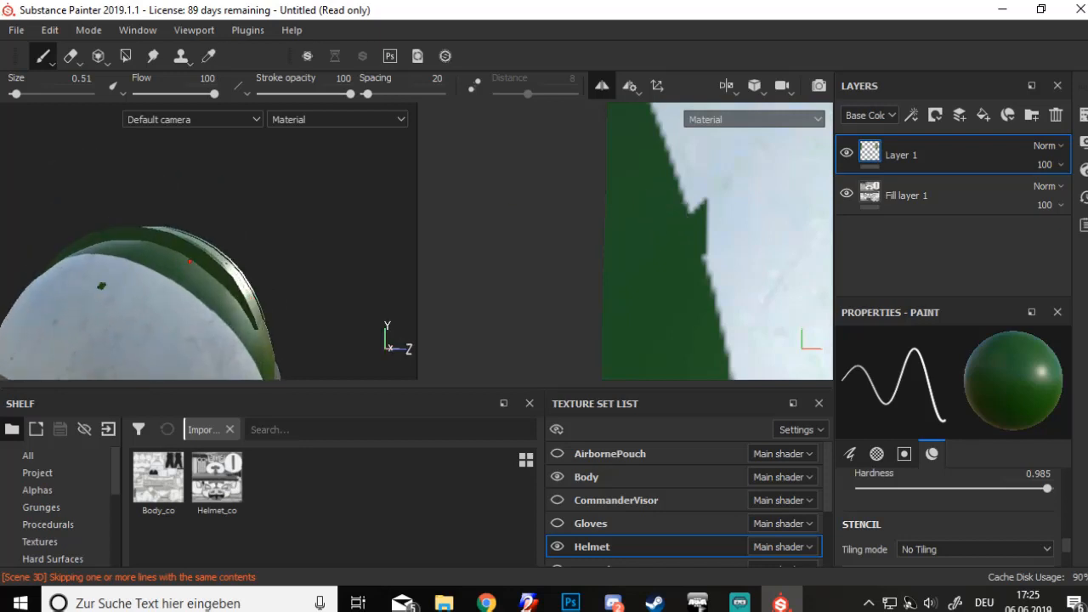
{"action": "left_click_drag", "start_coordinate": [102, 285], "coordinate": [111, 336], "text": "alt"}
{"action": "middle_click_drag", "start_coordinate": [110, 336], "coordinate": [221, 334], "text": "alt"}
{"action": "left_click_drag", "start_coordinate": [170, 243], "coordinate": [105, 258], "text": "alt"}
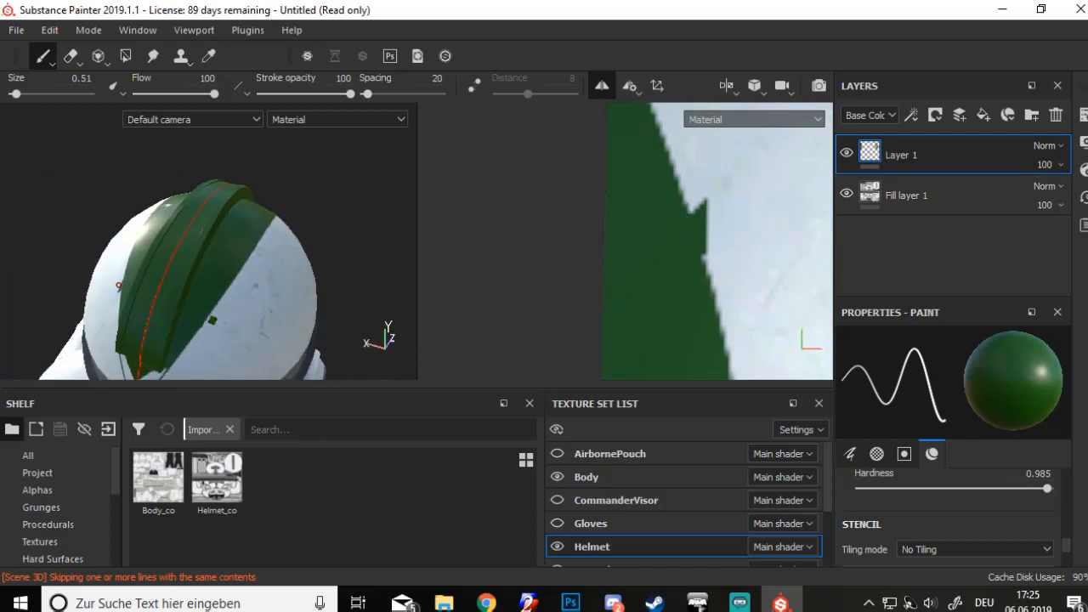
{"action": "scroll", "coordinate": [636, 289], "scroll_direction": "down", "scroll_amount": 3}
{"action": "middle_click_drag", "start_coordinate": [637, 332], "coordinate": [567, 197], "text": "alt"}
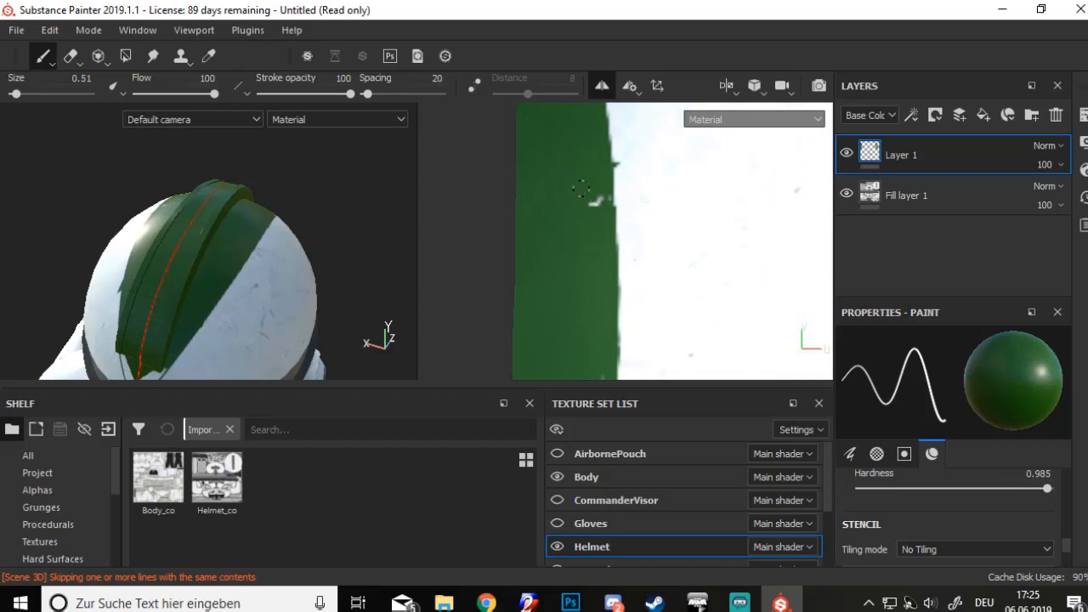
Paint over the white specks remaining along the dome stripe's edge in the UV layout
{"action": "scroll", "coordinate": [543, 306], "scroll_direction": "down", "scroll_amount": 5}
{"action": "middle_click_drag", "start_coordinate": [544, 305], "coordinate": [522, 161], "text": "alt"}
{"action": "scroll", "coordinate": [532, 162], "scroll_direction": "up", "scroll_amount": 4}
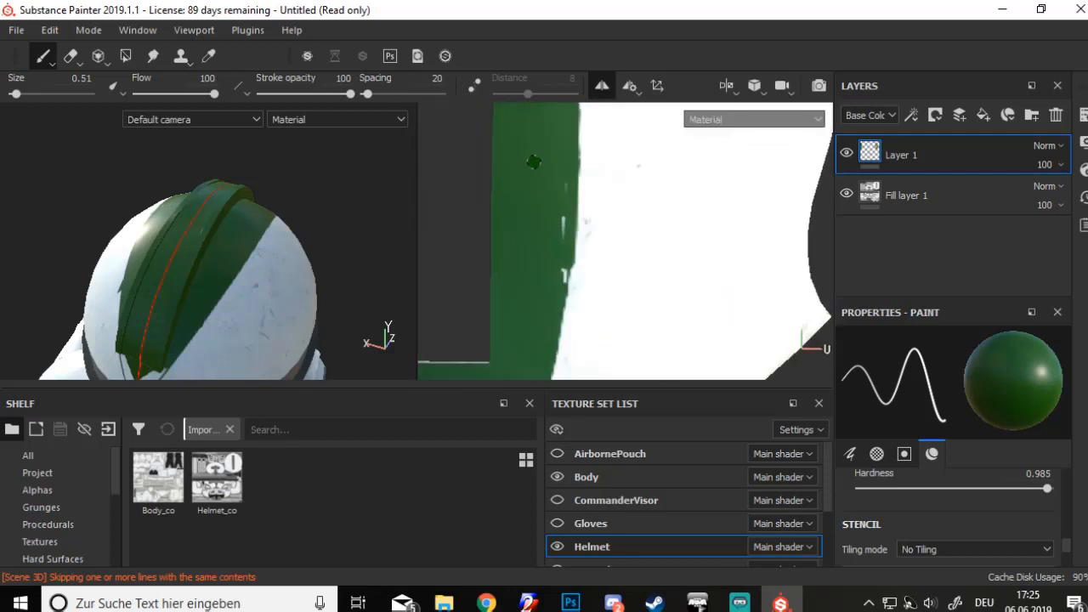
{"action": "scroll", "coordinate": [556, 248], "scroll_direction": "down", "scroll_amount": 2}
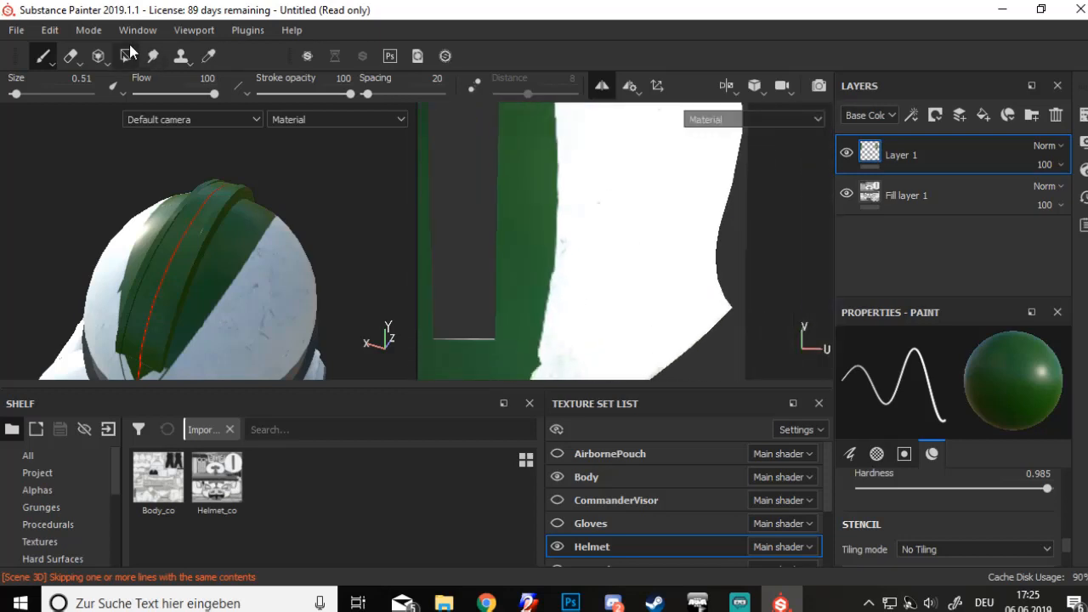
Erase the green bump on the dome stripe's edge near the gap's lower end with a straight stroke, using eraser size 0.1
{"action": "left_click", "coordinate": [72, 57]}
{"action": "scroll", "coordinate": [426, 256], "scroll_direction": "down", "scroll_amount": 3}
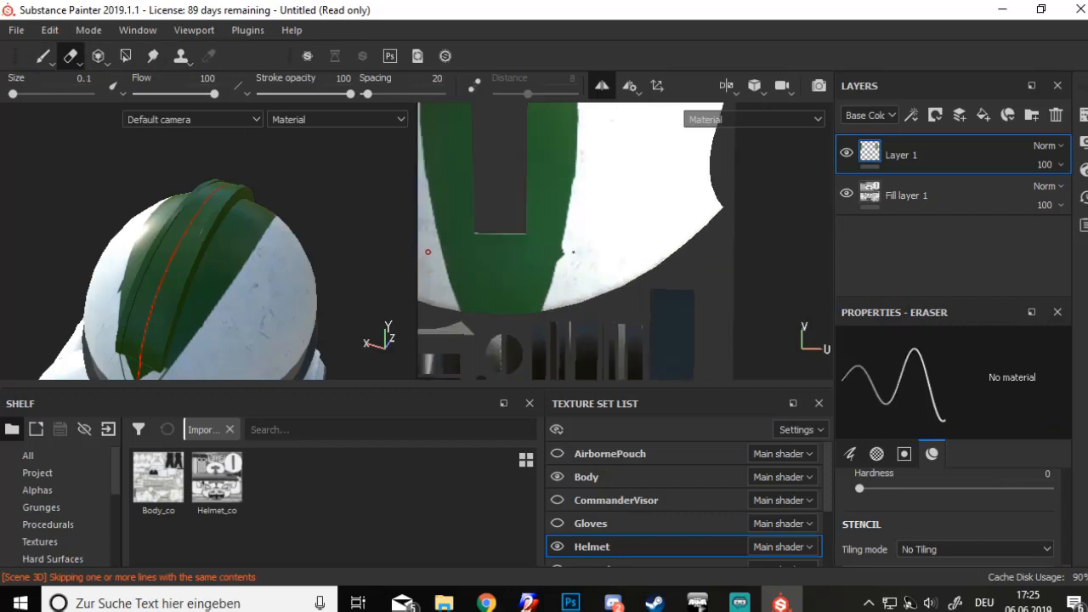
{"action": "scroll", "coordinate": [553, 243], "scroll_direction": "up", "scroll_amount": 4}
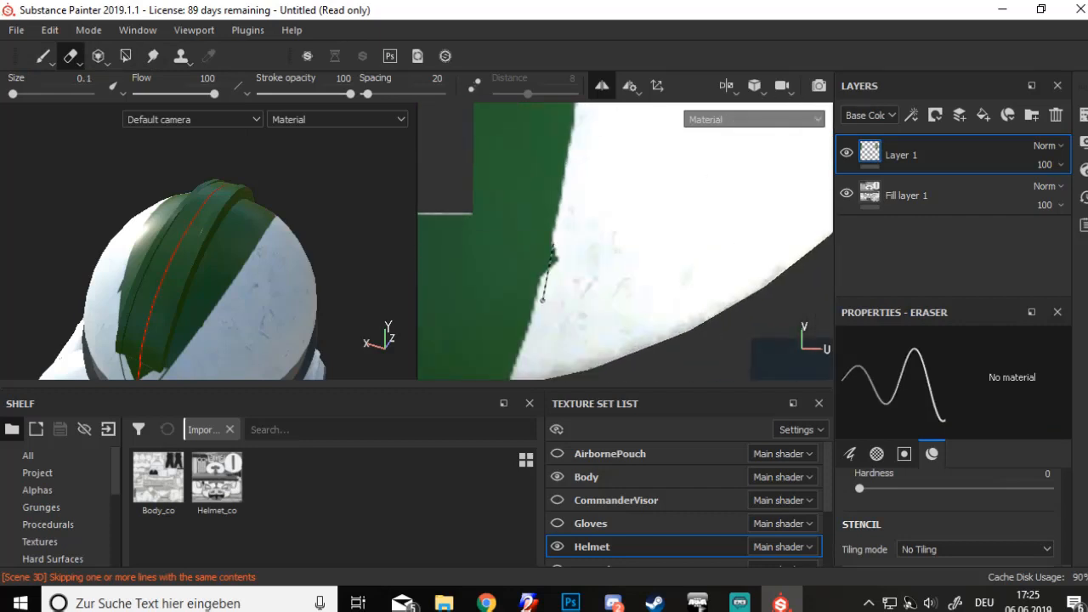
{"action": "left_click", "coordinate": [538, 302], "text": "shift"}
Erase the uneven green overpaint farther up the dome stripe's edge with a straight stroke
{"action": "middle_click_drag", "start_coordinate": [604, 175], "coordinate": [568, 347], "text": "alt"}
{"action": "middle_click_drag", "start_coordinate": [554, 209], "coordinate": [554, 289], "text": "alt"}
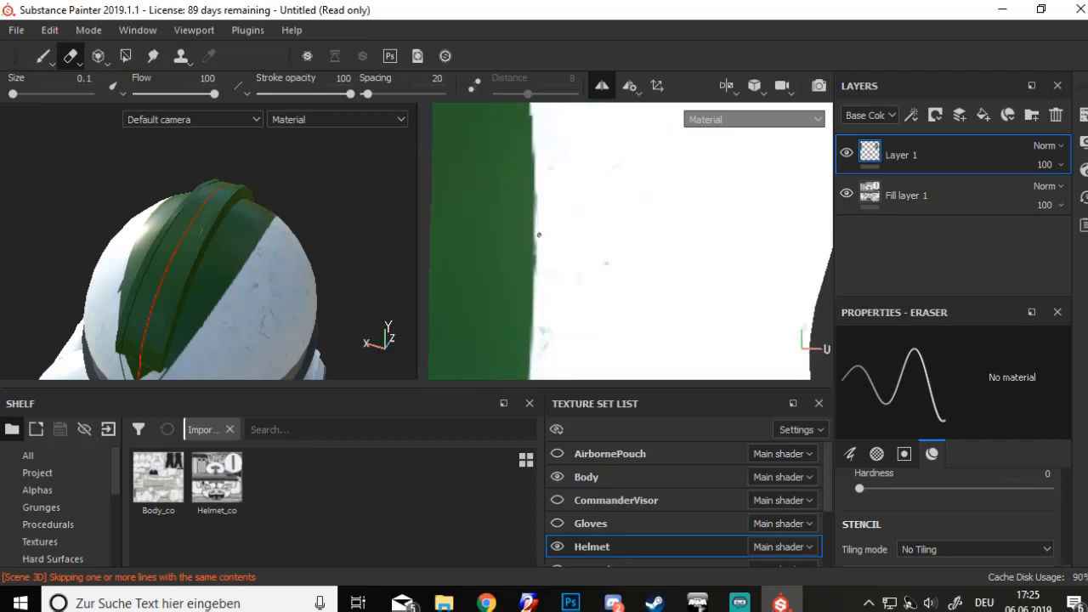
{"action": "scroll", "coordinate": [539, 236], "scroll_direction": "down", "scroll_amount": 2}
{"action": "middle_click_drag", "start_coordinate": [539, 235], "coordinate": [538, 304], "text": "alt"}
{"action": "scroll", "coordinate": [538, 304], "scroll_direction": "up", "scroll_amount": 3}
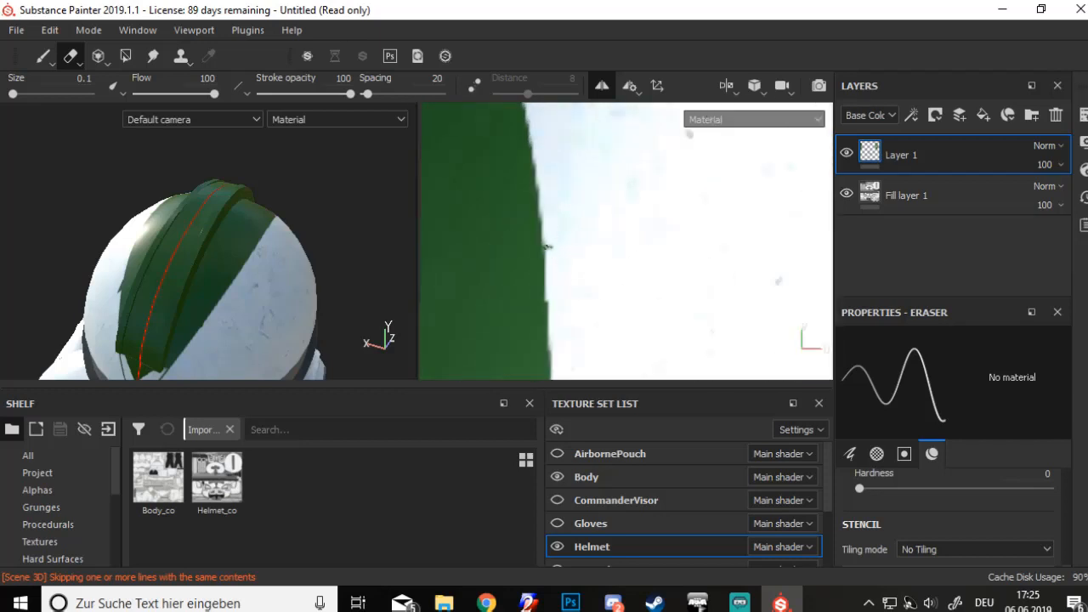
{"action": "middle_click_drag", "start_coordinate": [531, 115], "coordinate": [563, 357], "text": "alt"}
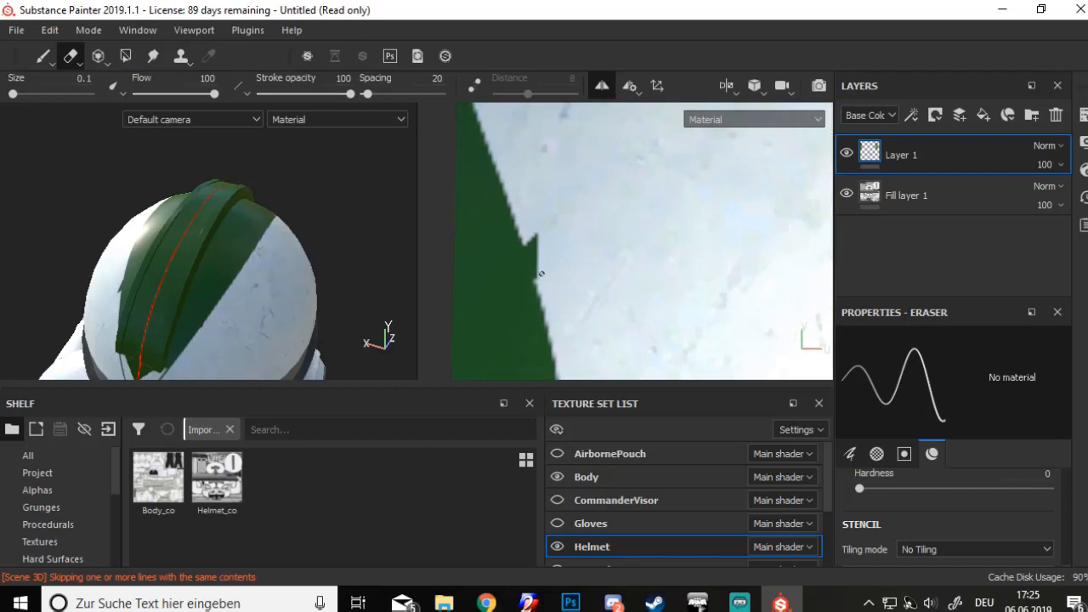
{"action": "left_click", "coordinate": [522, 218], "text": "shift"}
{"action": "scroll", "coordinate": [195, 310], "scroll_direction": "down", "scroll_amount": 2}
Brush the triangular end of the dome stripe green out to both guide lines and down to the gap, using brush size 0.51
{"action": "left_click_drag", "start_coordinate": [195, 311], "coordinate": [170, 285], "text": "alt"}
{"action": "left_click", "coordinate": [43, 56]}
{"action": "scroll", "coordinate": [510, 208], "scroll_direction": "down", "scroll_amount": 5}
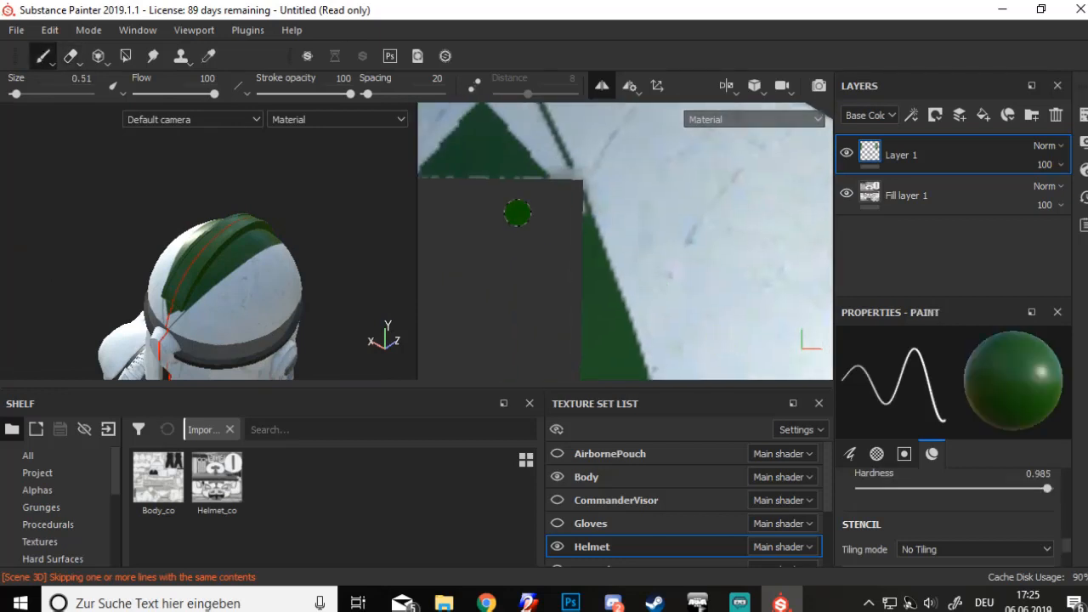
{"action": "middle_click_drag", "start_coordinate": [517, 214], "coordinate": [621, 339], "text": "alt"}
{"action": "scroll", "coordinate": [579, 289], "scroll_direction": "up", "scroll_amount": 1}
{"action": "mouse_move", "coordinate": [513, 299]}
{"action": "left_mouse_down"}
{"action": "mouse_move", "coordinate": [533, 264]}
{"action": "mouse_move", "coordinate": [576, 235]}
{"action": "mouse_move", "coordinate": [595, 137]}
{"action": "mouse_move", "coordinate": [583, 128]}
{"action": "mouse_move", "coordinate": [567, 196]}
{"action": "left_mouse_up"}
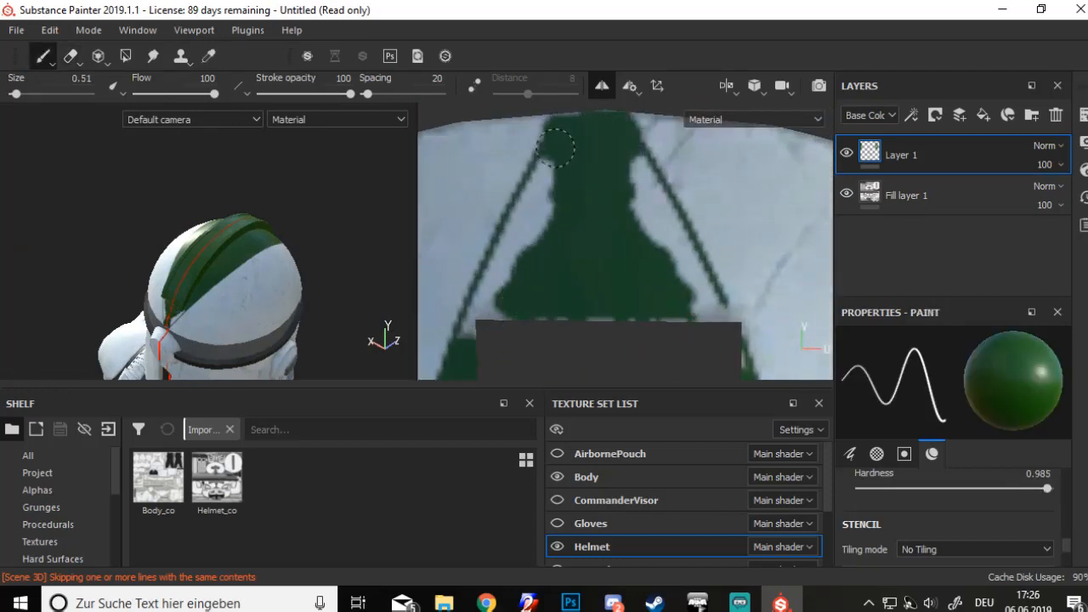
{"action": "mouse_move", "coordinate": [555, 148]}
{"action": "left_mouse_down"}
{"action": "mouse_move", "coordinate": [488, 301]}
{"action": "mouse_move", "coordinate": [539, 218]}
{"action": "left_mouse_up"}
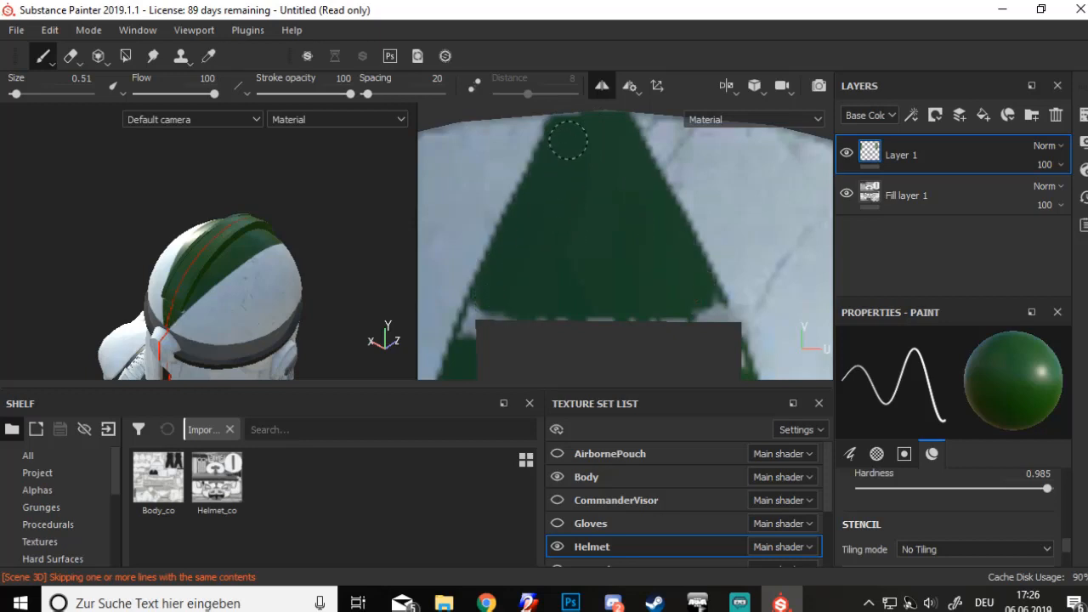
{"action": "left_click_drag", "start_coordinate": [473, 320], "coordinate": [489, 294]}
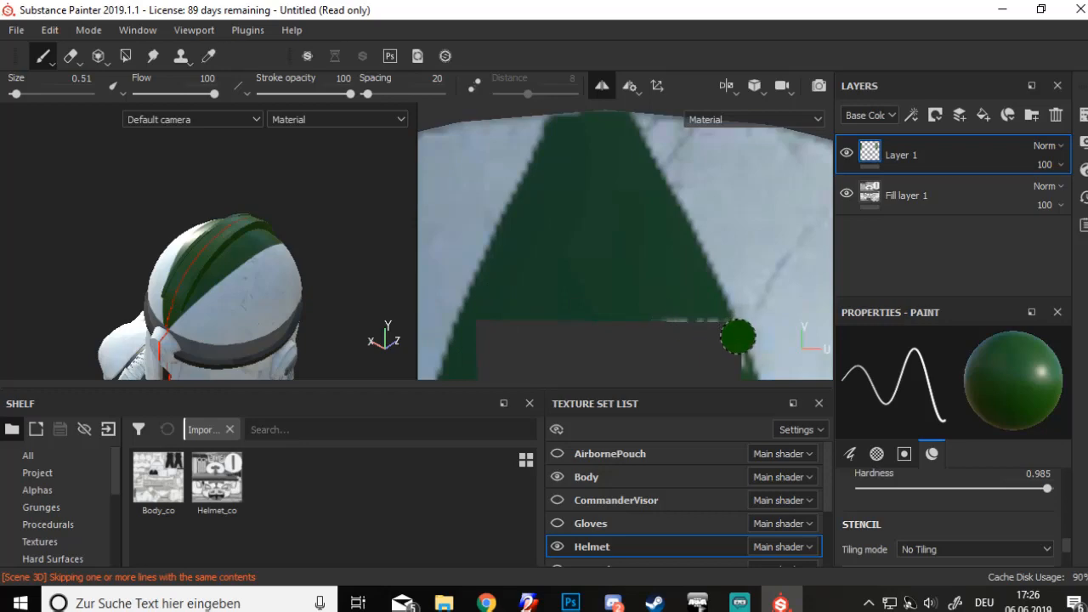
Fill part of the face plate's inner rim beside the visor green with quad Polygon Fill
{"action": "scroll", "coordinate": [738, 337], "scroll_direction": "down", "scroll_amount": 3}
{"action": "left_click_drag", "start_coordinate": [368, 299], "coordinate": [127, 271], "text": "alt"}
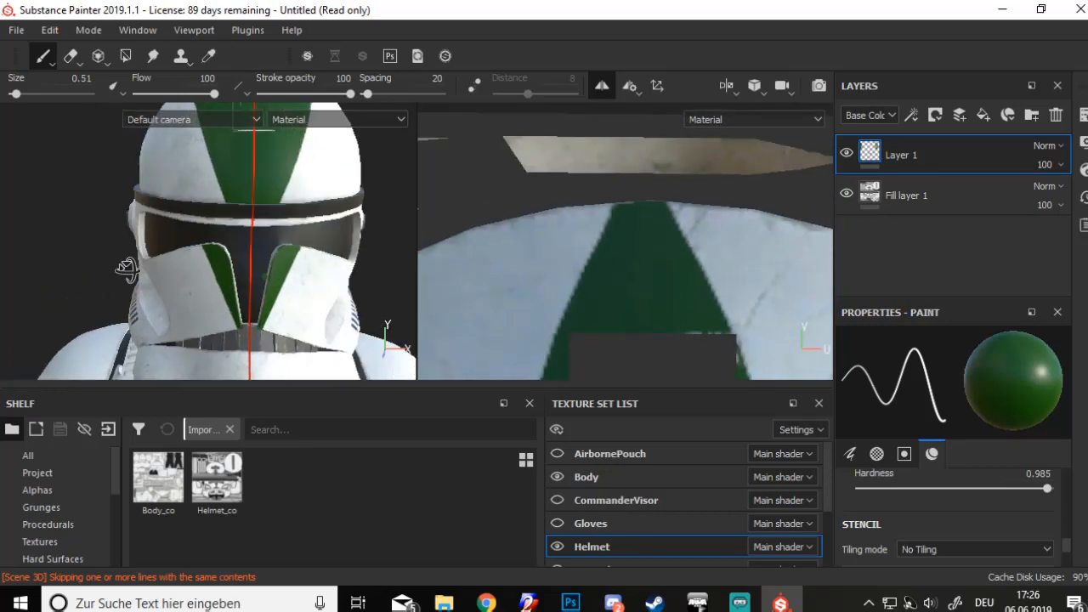
{"action": "left_click", "coordinate": [71, 58]}
{"action": "scroll", "coordinate": [262, 284], "scroll_direction": "up", "scroll_amount": 5}
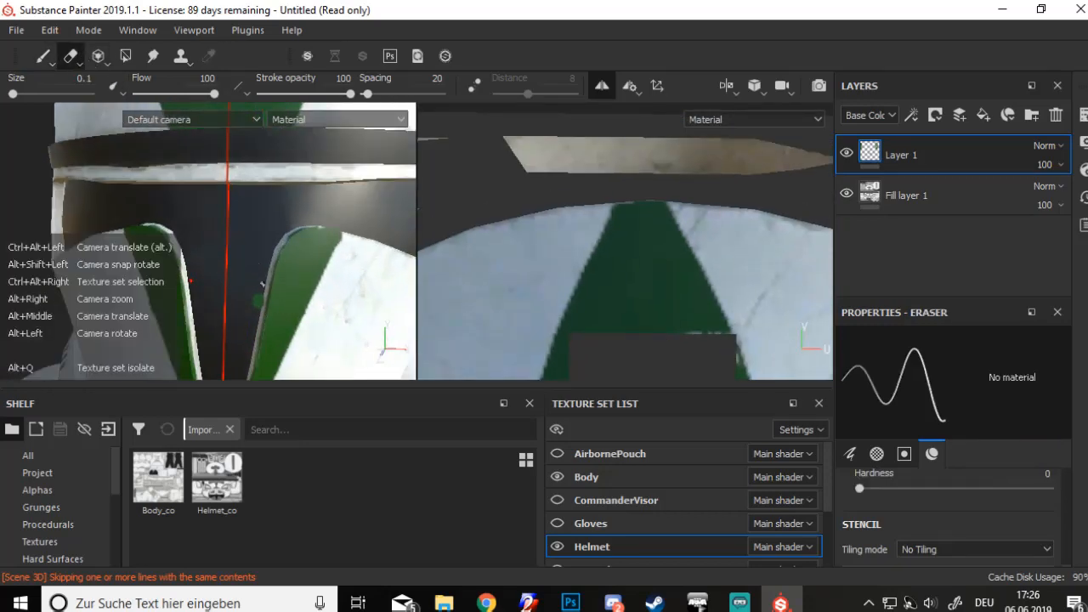
{"action": "scroll", "coordinate": [261, 284], "scroll_direction": "up", "scroll_amount": 3}
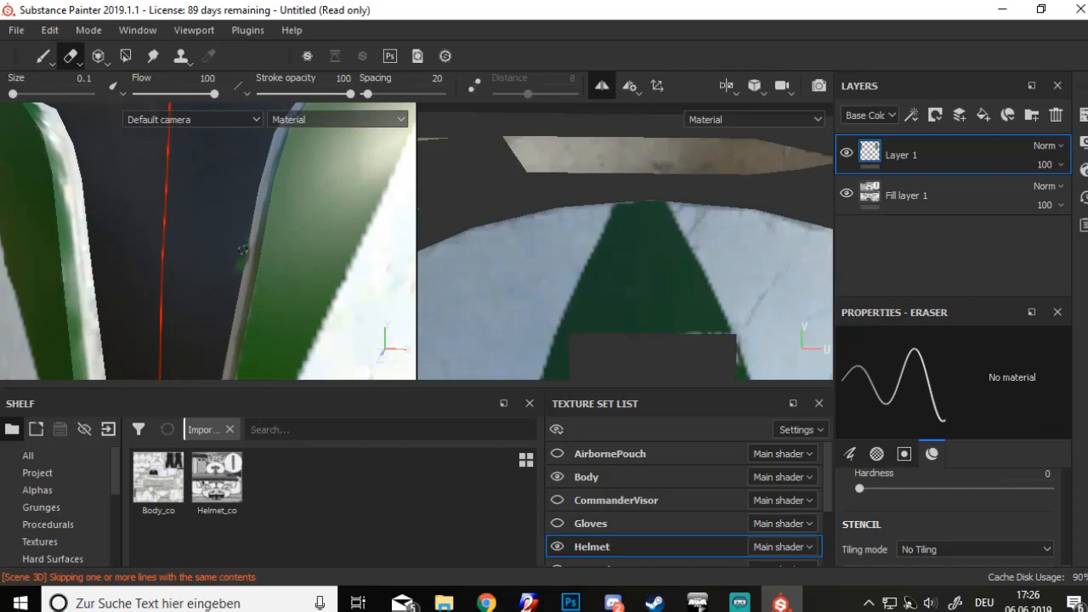
{"action": "left_click", "coordinate": [126, 56]}
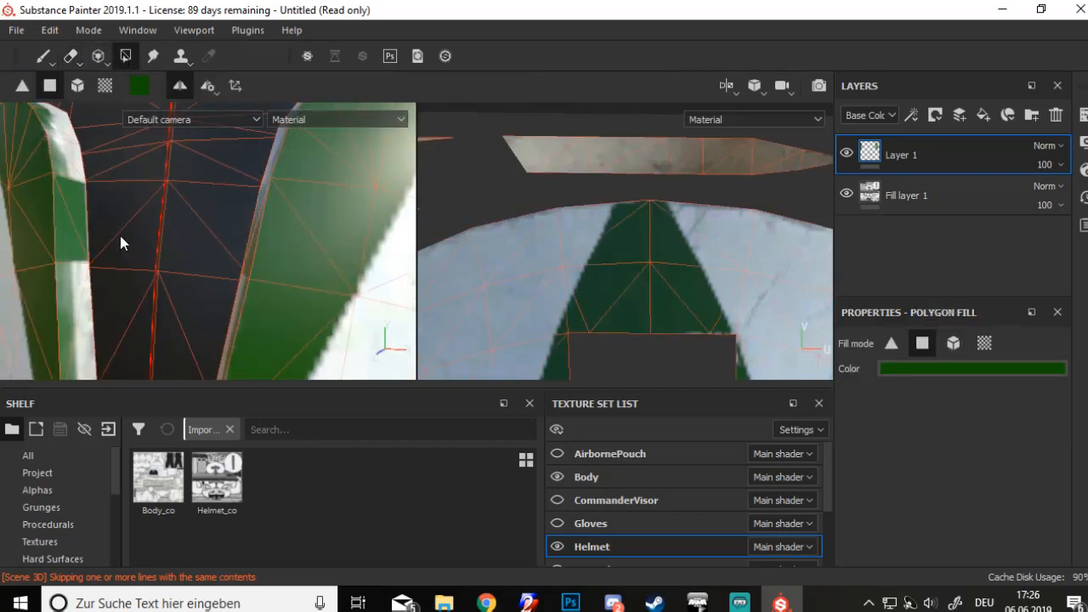
{"action": "scroll", "coordinate": [120, 237], "scroll_direction": "down", "scroll_amount": 3}
{"action": "left_click_drag", "start_coordinate": [82, 247], "coordinate": [71, 216], "text": "alt"}
{"action": "scroll", "coordinate": [521, 299], "scroll_direction": "down", "scroll_amount": 5}
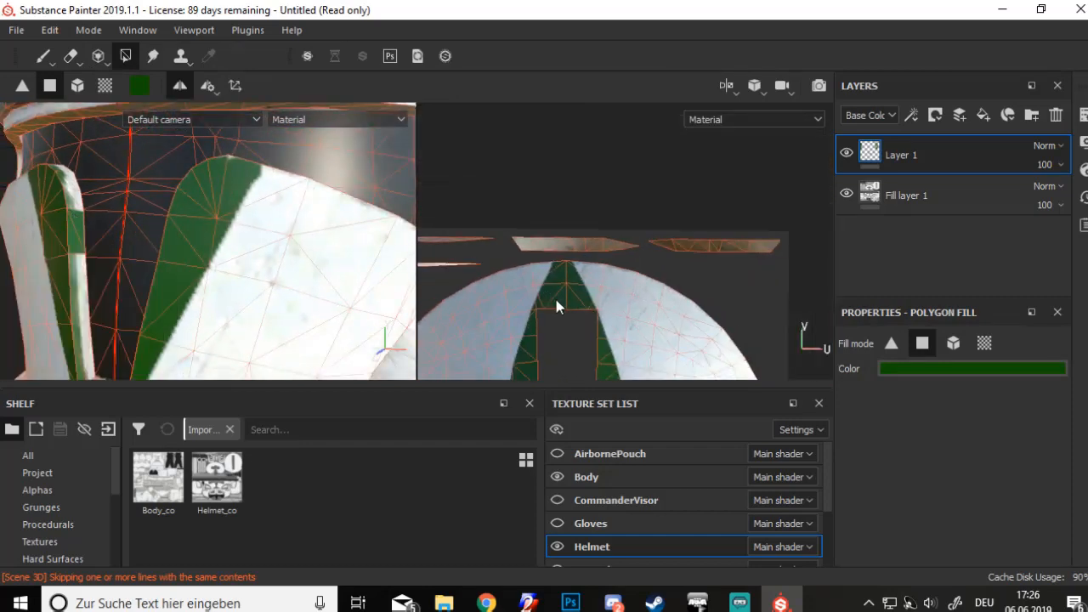
Display only the base color channel and locate the face plate rim's partly green strip in the UV layout
{"action": "scroll", "coordinate": [556, 301], "scroll_direction": "down", "scroll_amount": 4}
{"action": "middle_click_drag", "start_coordinate": [555, 303], "coordinate": [670, 185], "text": "alt"}
{"action": "key", "text": "c"}
{"action": "middle_click_drag", "start_coordinate": [502, 364], "coordinate": [614, 253], "text": "alt"}
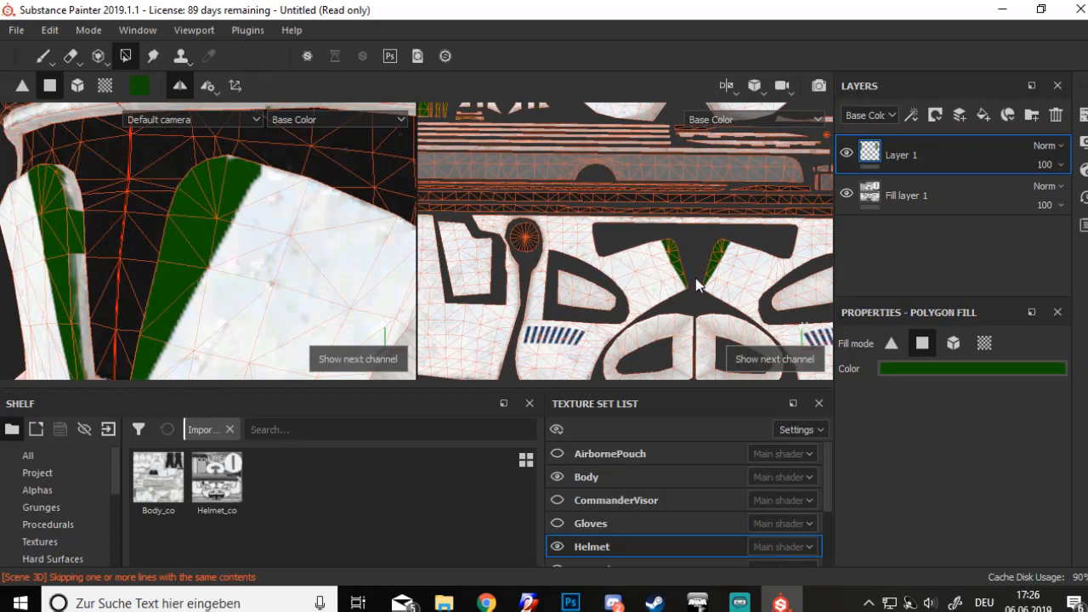
{"action": "middle_click_drag", "start_coordinate": [695, 285], "coordinate": [673, 202], "text": "alt"}
{"action": "middle_click_drag", "start_coordinate": [597, 330], "coordinate": [651, 280], "text": "alt"}
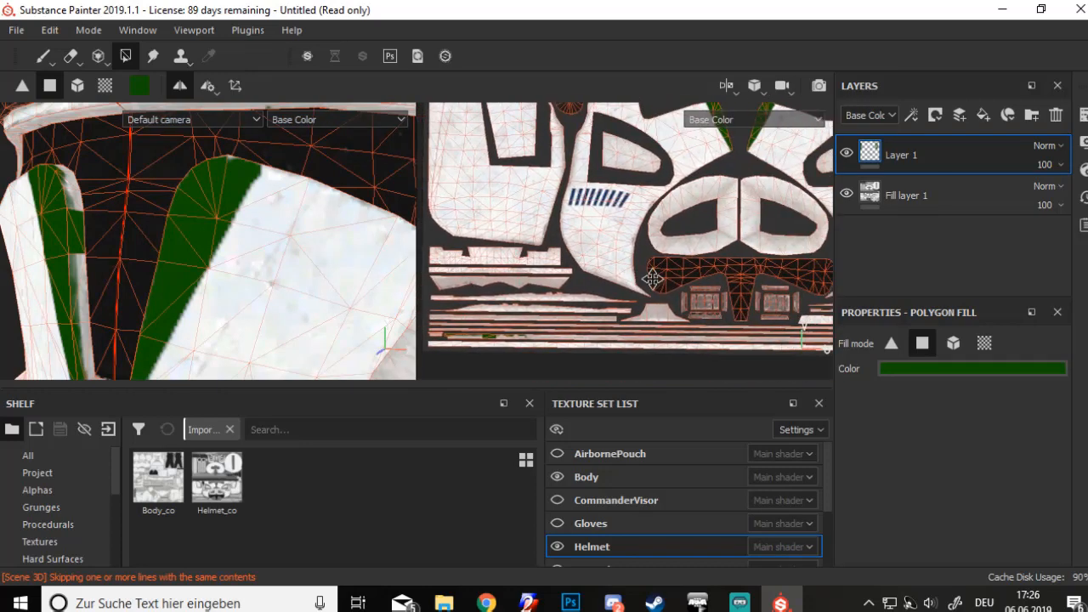
{"action": "scroll", "coordinate": [502, 337], "scroll_direction": "up", "scroll_amount": 3}
{"action": "scroll", "coordinate": [468, 328], "scroll_direction": "down", "scroll_amount": 3}
{"action": "scroll", "coordinate": [527, 328], "scroll_direction": "down", "scroll_amount": 1}
{"action": "middle_click_drag", "start_coordinate": [528, 326], "coordinate": [448, 323], "text": "alt"}
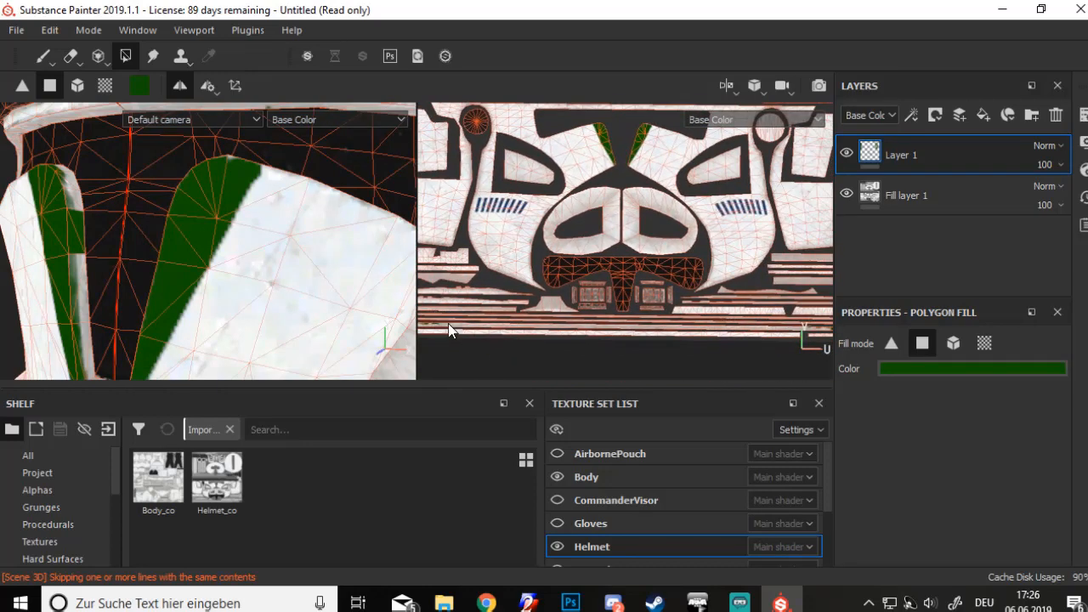
{"action": "middle_click_drag", "start_coordinate": [694, 332], "coordinate": [842, 317], "text": "alt"}
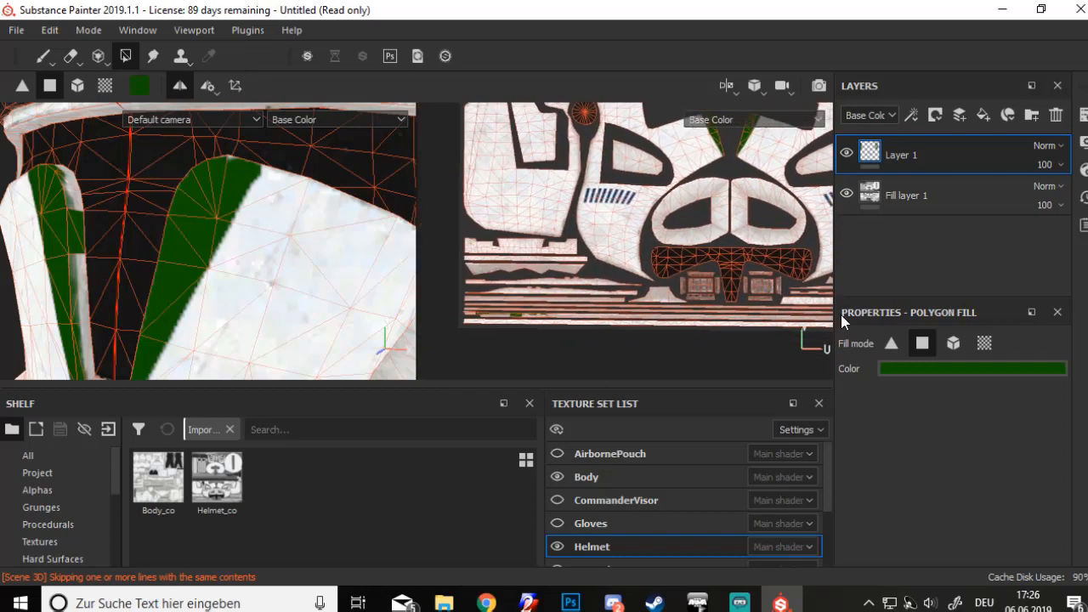
Try to fill the rim strip's entire UV island green, and undo the fill
{"action": "left_click", "coordinate": [105, 86]}
{"action": "scroll", "coordinate": [514, 302], "scroll_direction": "up", "scroll_amount": 1}
{"action": "scroll", "coordinate": [520, 344], "scroll_direction": "up", "scroll_amount": 2}
{"action": "left_click", "coordinate": [525, 339]}
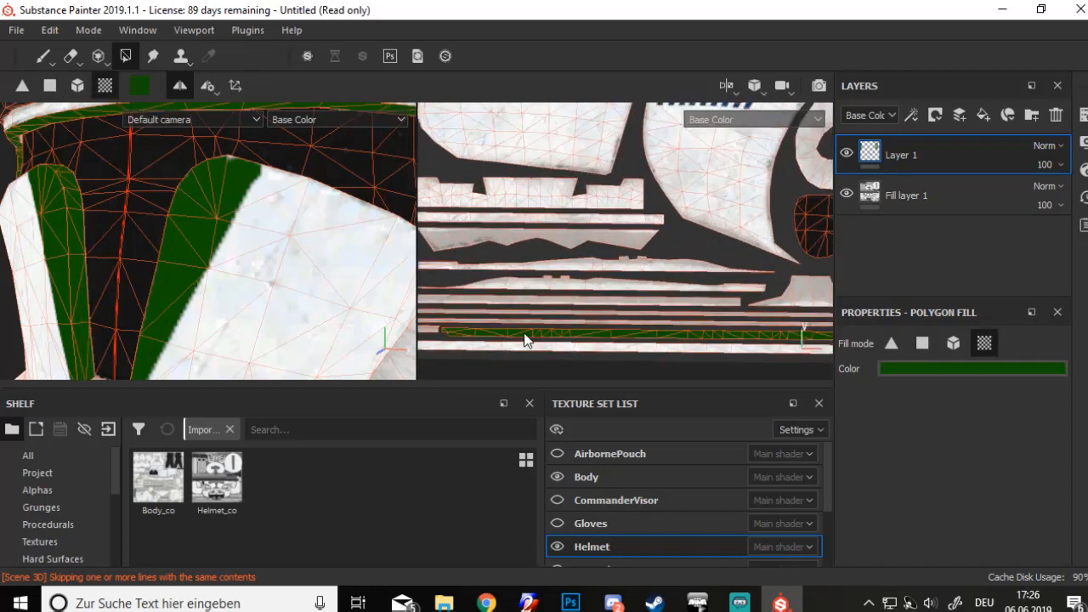
{"action": "left_click_drag", "start_coordinate": [102, 239], "coordinate": [196, 329], "text": "alt"}
{"action": "key", "text": "ctrl+z"}
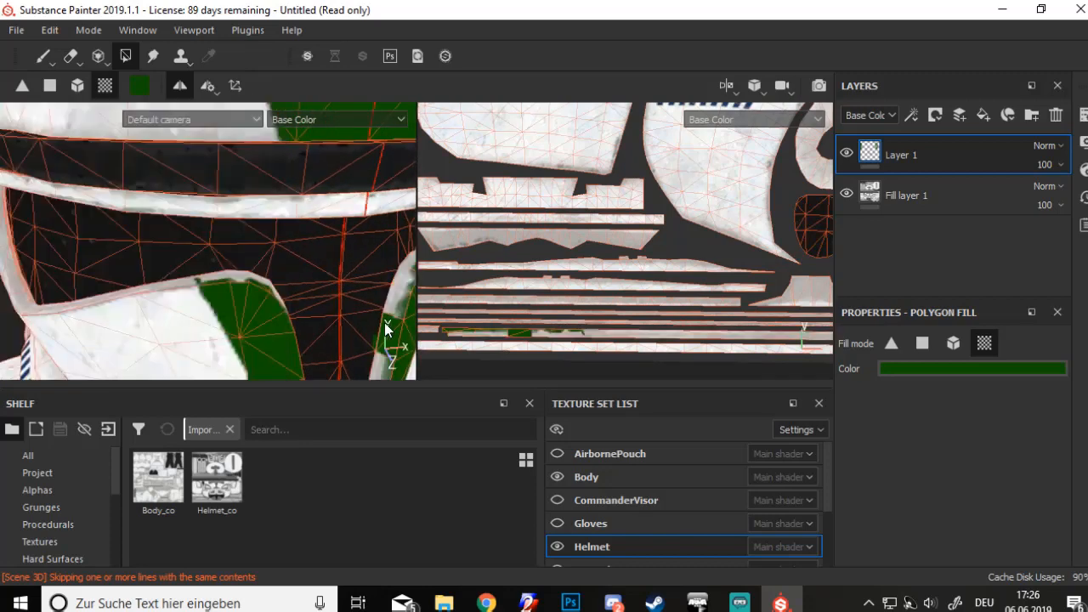
Fill the rim strip's triangles beside the green face-plate markings with triangle Polygon Fill and check the mirrored strip
{"action": "middle_click_drag", "start_coordinate": [516, 355], "coordinate": [618, 289], "text": "alt"}
{"action": "scroll", "coordinate": [391, 298], "scroll_direction": "up", "scroll_amount": 4}
{"action": "scroll", "coordinate": [586, 294], "scroll_direction": "up", "scroll_amount": 1}
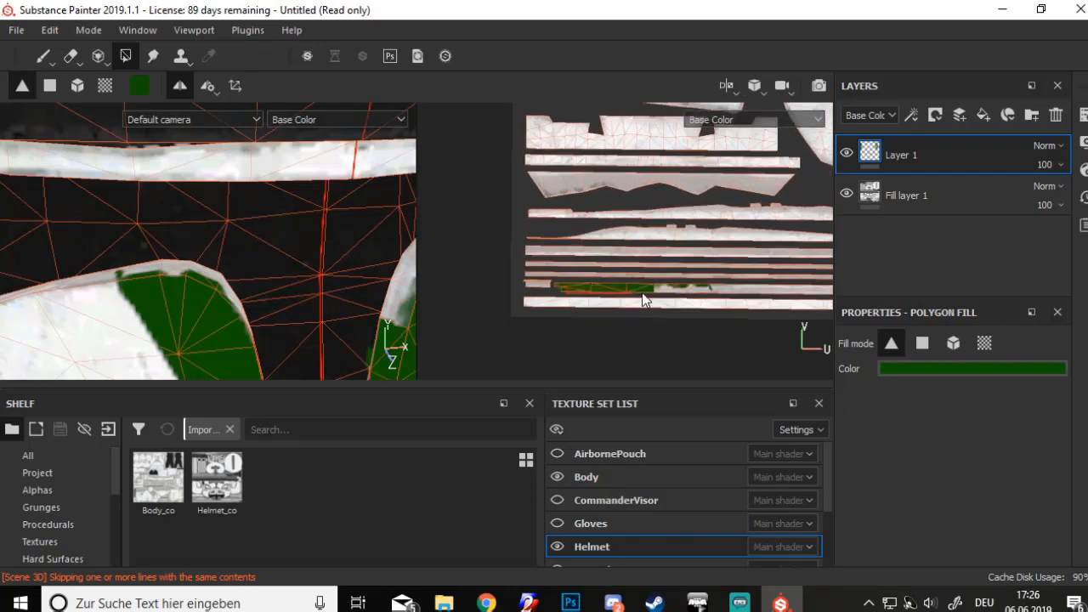
{"action": "left_click", "coordinate": [690, 296]}
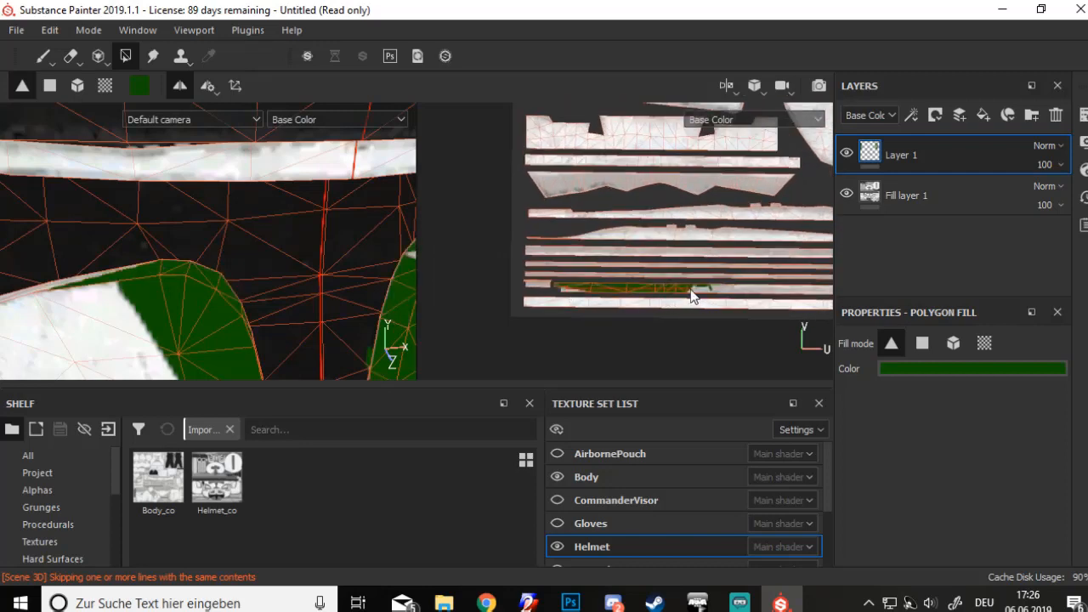
{"action": "middle_click_drag", "start_coordinate": [790, 294], "coordinate": [635, 282], "text": "alt"}
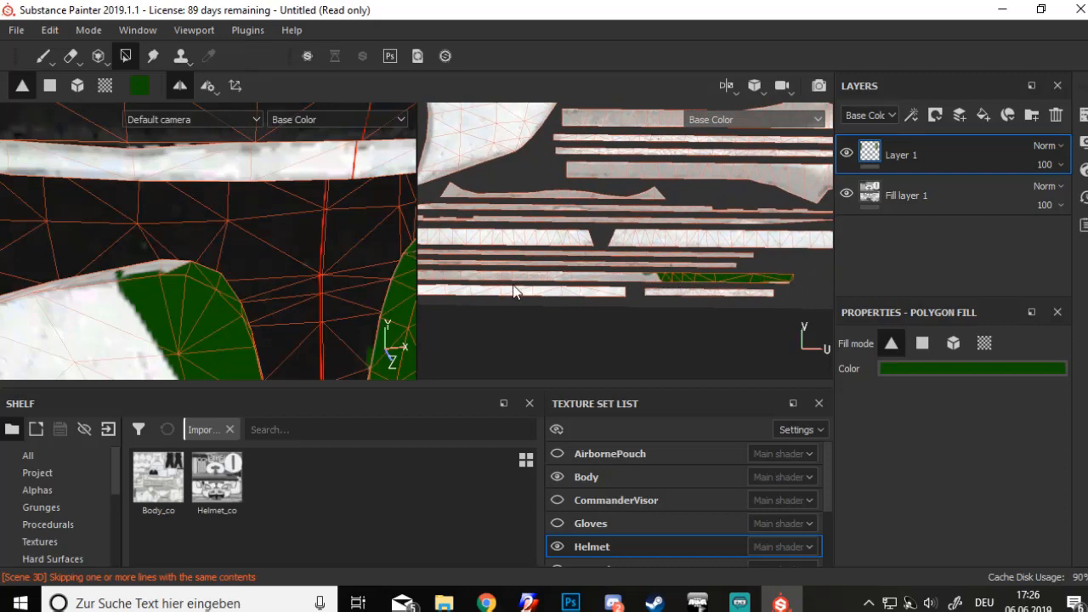
{"action": "middle_click_drag", "start_coordinate": [513, 287], "coordinate": [756, 256], "text": "alt"}
{"action": "middle_click_drag", "start_coordinate": [436, 206], "coordinate": [806, 271], "text": "alt"}
Brush the rim strip green up to the outer edge of the face-plate marking, using brush size 0.1
{"action": "scroll", "coordinate": [394, 245], "scroll_direction": "up", "scroll_amount": 2}
{"action": "scroll", "coordinate": [507, 308], "scroll_direction": "up", "scroll_amount": 2}
{"action": "middle_click_drag", "start_coordinate": [508, 309], "coordinate": [702, 253], "text": "alt"}
{"action": "scroll", "coordinate": [592, 266], "scroll_direction": "down", "scroll_amount": 1}
{"action": "right_click_drag", "start_coordinate": [593, 267], "coordinate": [569, 266], "text": "ctrl"}
{"action": "scroll", "coordinate": [586, 259], "scroll_direction": "up", "scroll_amount": 4}
{"action": "middle_click_drag", "start_coordinate": [544, 274], "coordinate": [589, 261], "text": "alt"}
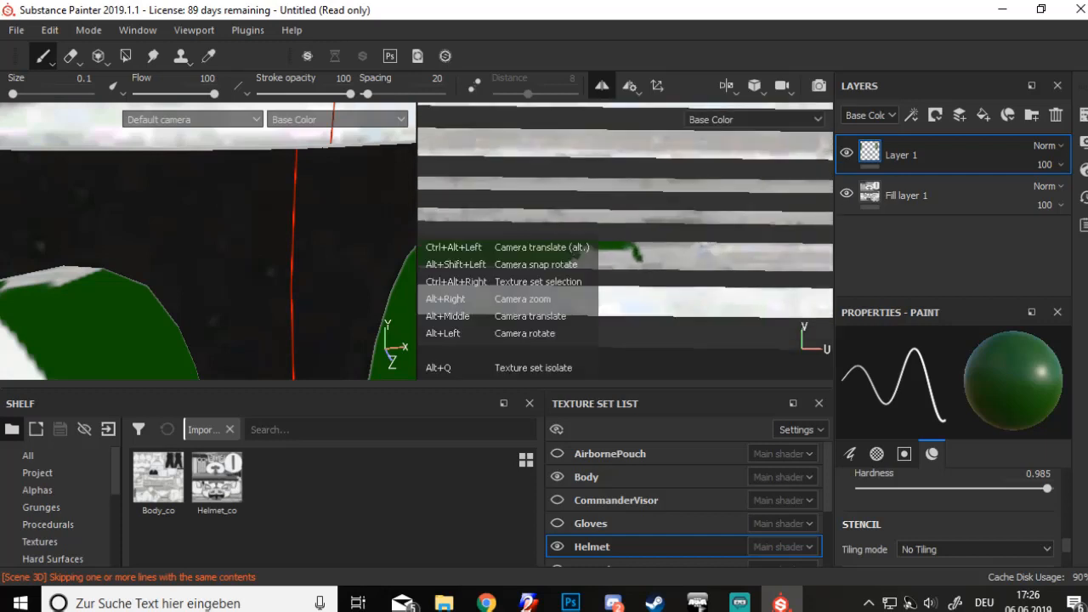
{"action": "middle_click_drag", "start_coordinate": [255, 268], "coordinate": [369, 250], "text": "alt"}
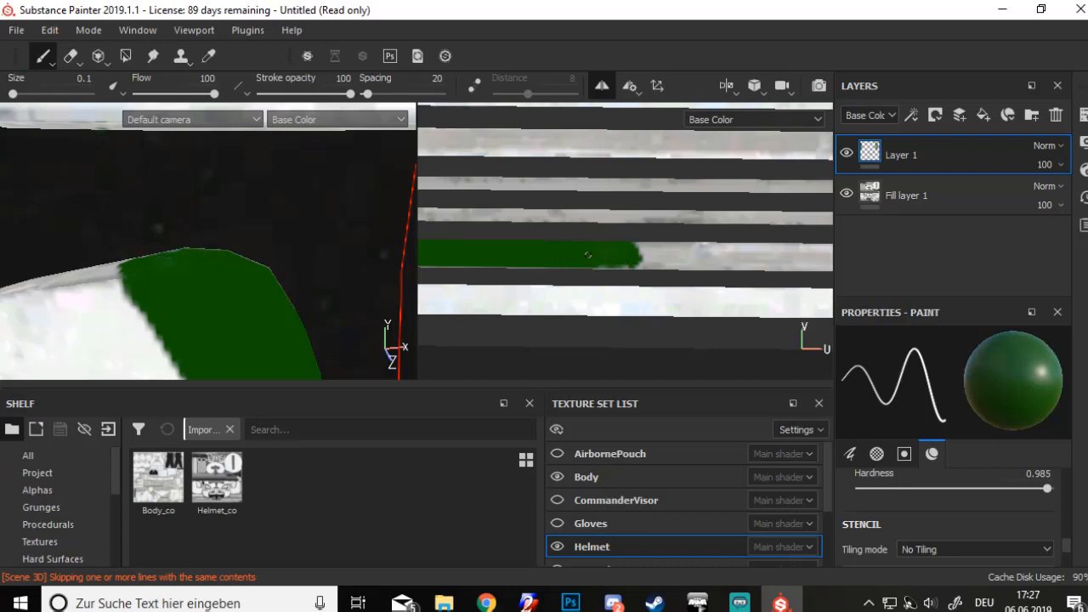
Try to fill a whole UV island green near the visor's lower tip, and undo the fill
{"action": "scroll", "coordinate": [287, 278], "scroll_direction": "down", "scroll_amount": 6}
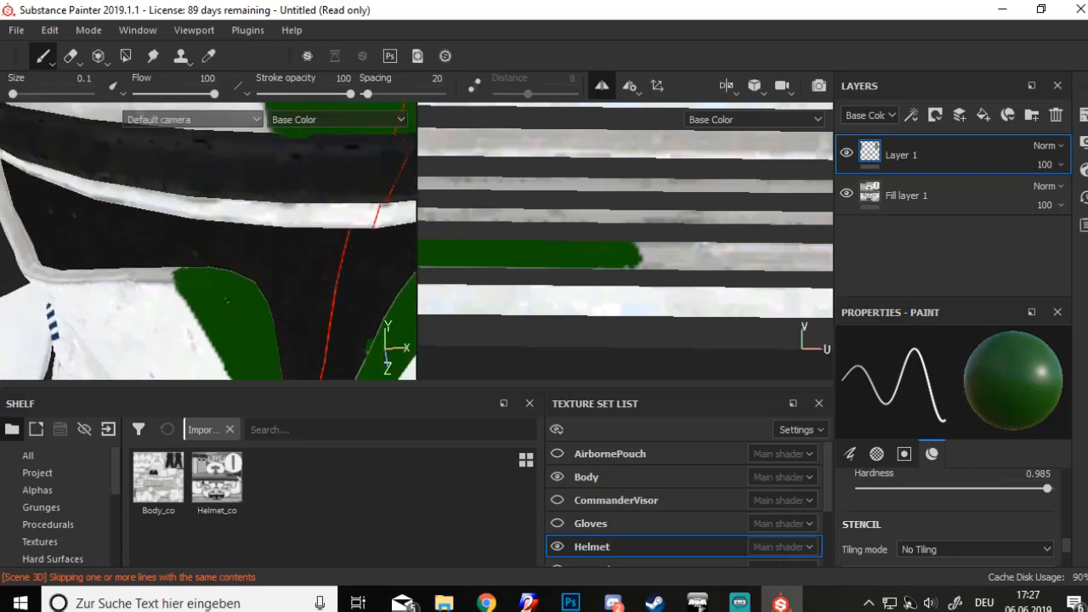
{"action": "middle_click_drag", "start_coordinate": [198, 289], "coordinate": [122, 170], "text": "alt"}
{"action": "left_click_drag", "start_coordinate": [125, 246], "coordinate": [136, 213], "text": "alt"}
{"action": "scroll", "coordinate": [188, 273], "scroll_direction": "down", "scroll_amount": 2}
{"action": "left_click_drag", "start_coordinate": [188, 270], "coordinate": [145, 302], "text": "alt"}
{"action": "left_click", "coordinate": [122, 61]}
{"action": "scroll", "coordinate": [219, 270], "scroll_direction": "up", "scroll_amount": 2}
{"action": "scroll", "coordinate": [146, 297], "scroll_direction": "up", "scroll_amount": 4}
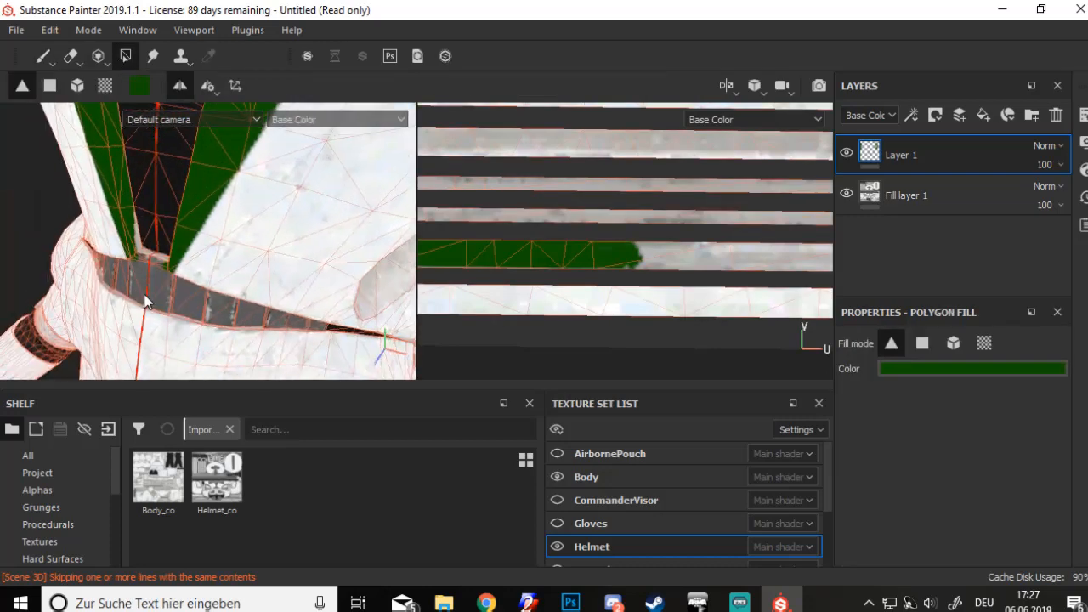
{"action": "left_click", "coordinate": [103, 85]}
{"action": "left_click", "coordinate": [115, 209]}
{"action": "left_click_drag", "start_coordinate": [139, 256], "coordinate": [183, 300], "text": "alt"}
{"action": "key", "text": "ctrl"}
{"action": "key", "text": "ctrl+z"}
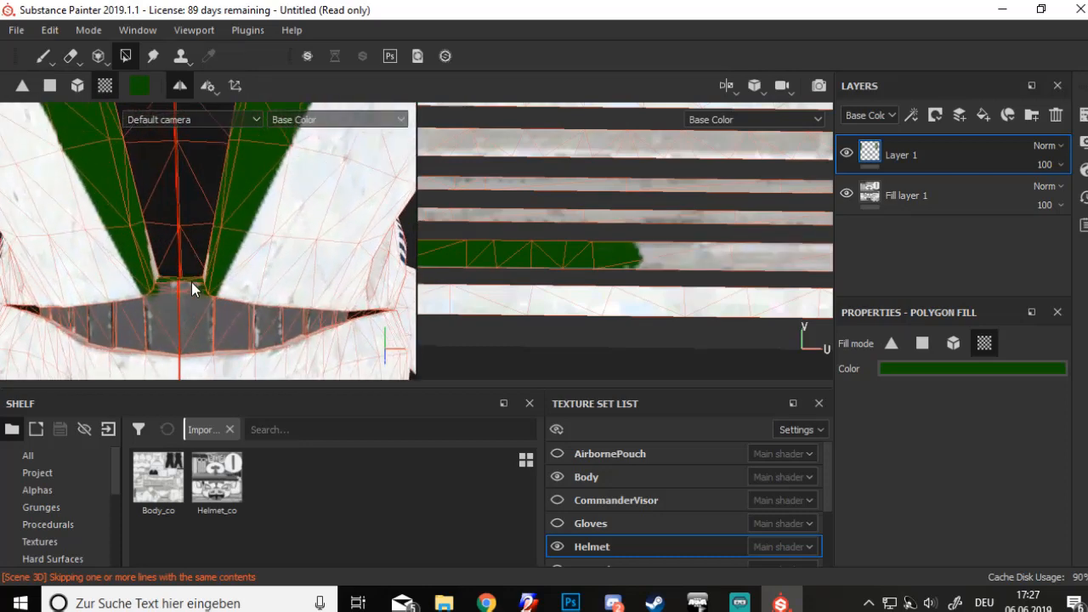
Brush the rim's lower end and the small rim piece joining both face-plate strips green, using brush size 0.1
{"action": "key", "text": "1"}
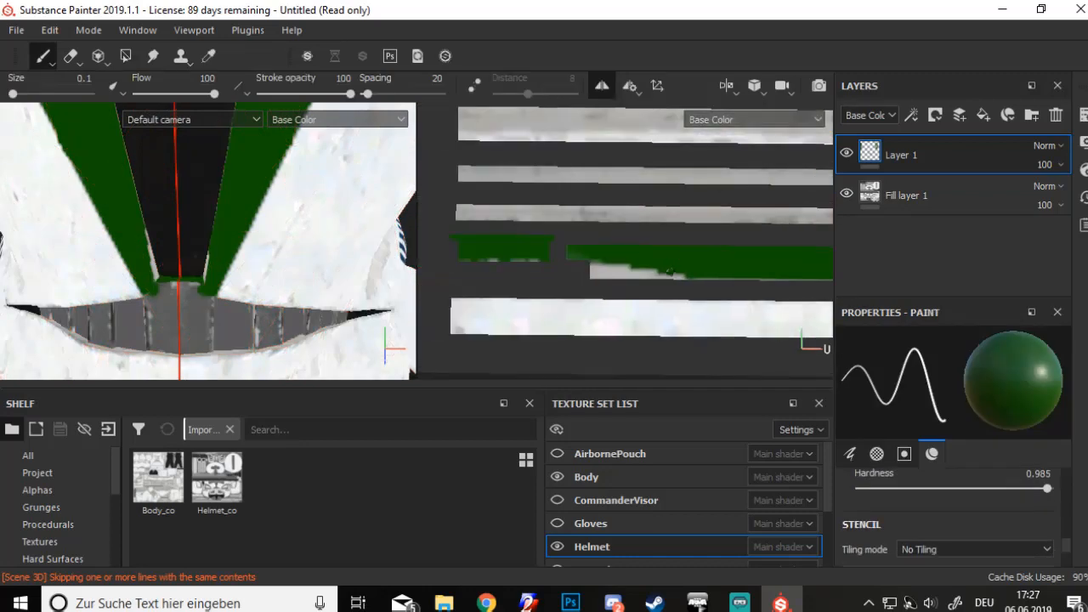
{"action": "scroll", "coordinate": [246, 256], "scroll_direction": "down", "scroll_amount": 6}
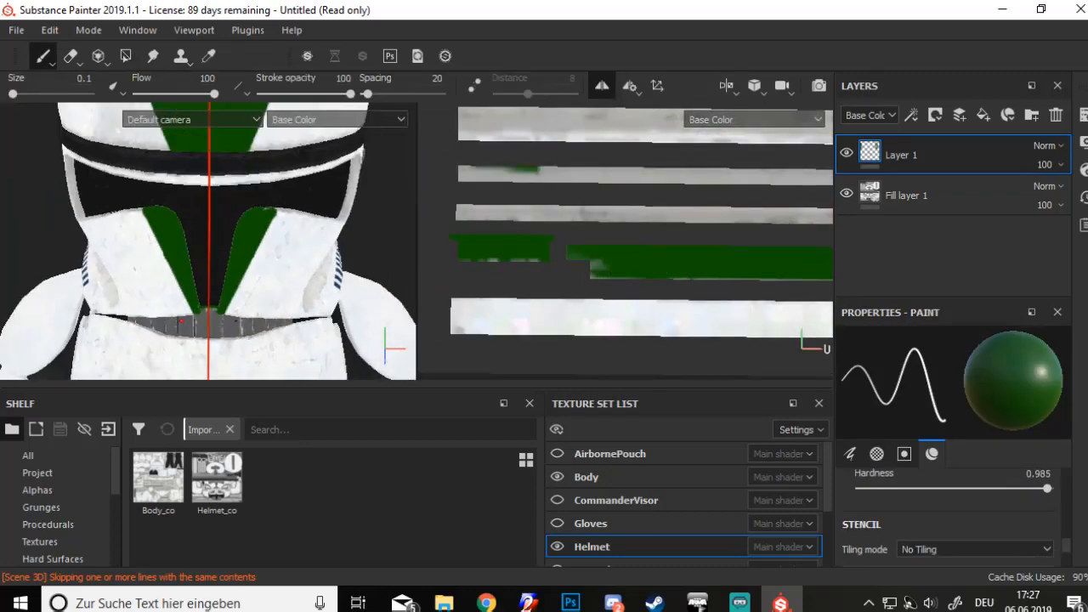
{"action": "left_click_drag", "start_coordinate": [247, 255], "coordinate": [255, 284], "text": "alt"}
{"action": "middle_click_drag", "start_coordinate": [255, 284], "coordinate": [256, 153], "text": "alt"}
{"action": "left_click_drag", "start_coordinate": [245, 221], "coordinate": [204, 247], "text": "alt"}
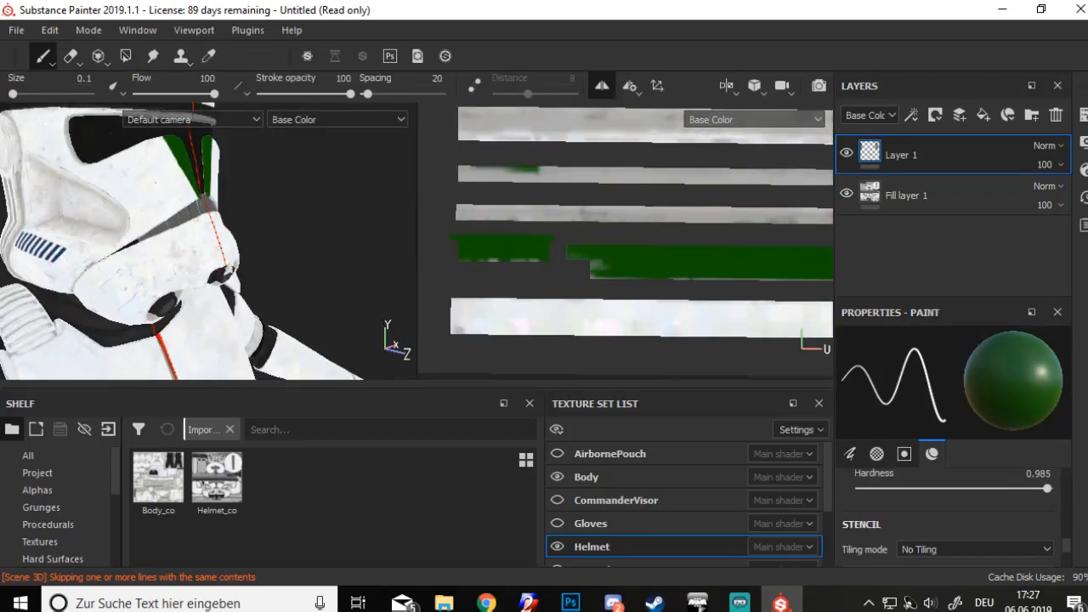
Fill the helmet's main mouth guard island dark green with Polygon Fill in UV chunk mode
{"action": "left_click", "coordinate": [127, 61]}
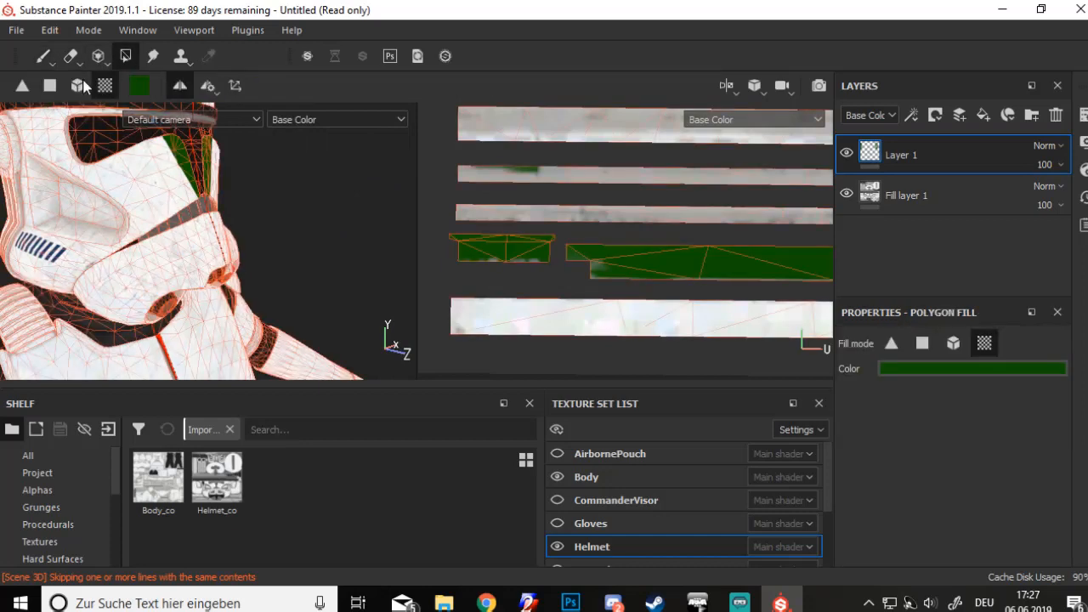
{"action": "scroll", "coordinate": [552, 286], "scroll_direction": "down", "scroll_amount": 5}
{"action": "scroll", "coordinate": [623, 298], "scroll_direction": "down", "scroll_amount": 4}
{"action": "scroll", "coordinate": [714, 225], "scroll_direction": "down", "scroll_amount": 1}
{"action": "middle_click_drag", "start_coordinate": [715, 225], "coordinate": [489, 366], "text": "alt"}
{"action": "scroll", "coordinate": [517, 299], "scroll_direction": "down", "scroll_amount": 1}
{"action": "middle_click_drag", "start_coordinate": [517, 299], "coordinate": [530, 378], "text": "alt"}
{"action": "scroll", "coordinate": [174, 299], "scroll_direction": "up", "scroll_amount": 2}
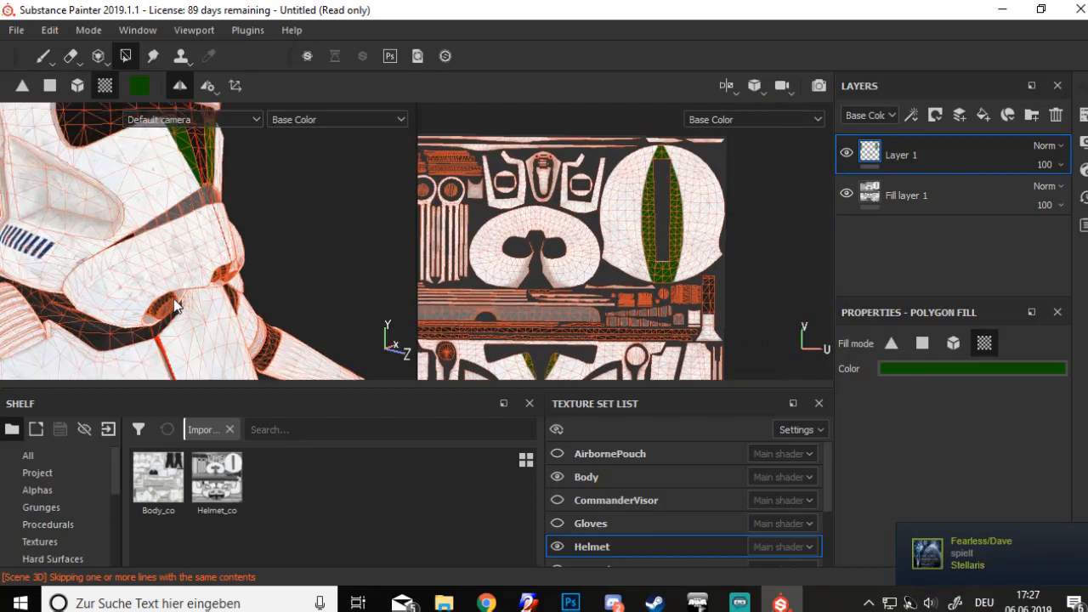
{"action": "left_click", "coordinate": [179, 271]}
{"action": "left_click_drag", "start_coordinate": [165, 307], "coordinate": [58, 285], "text": "alt"}
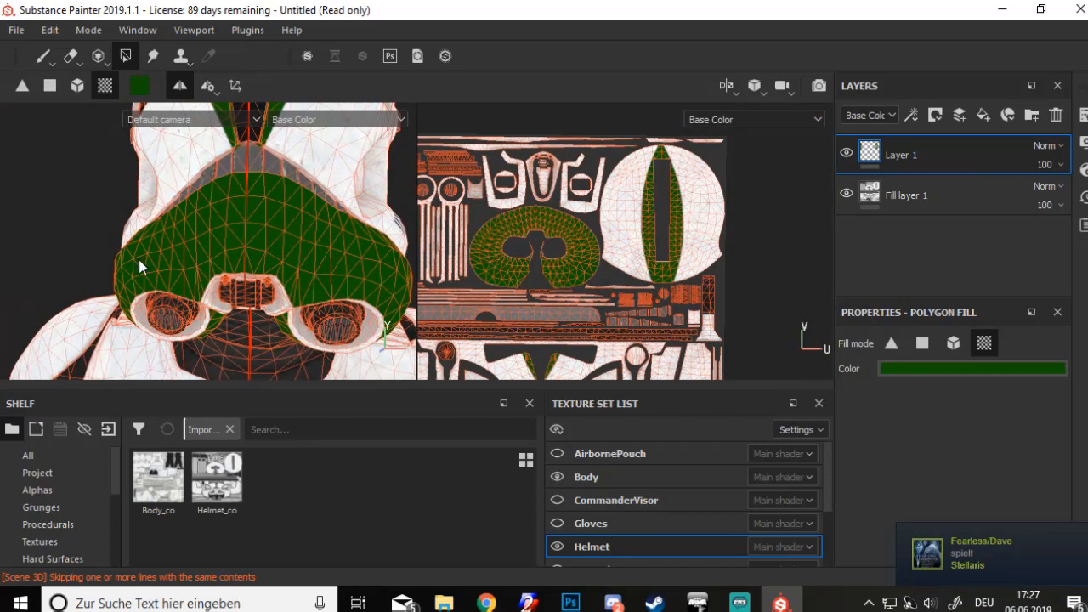
Fill the mouth guard's centre piece and the inner surfaces around both vents green with UV chunk Polygon Fill, undoing a stray fill
{"action": "scroll", "coordinate": [139, 259], "scroll_direction": "down", "scroll_amount": 3}
{"action": "left_click_drag", "start_coordinate": [158, 288], "coordinate": [217, 244], "text": "alt"}
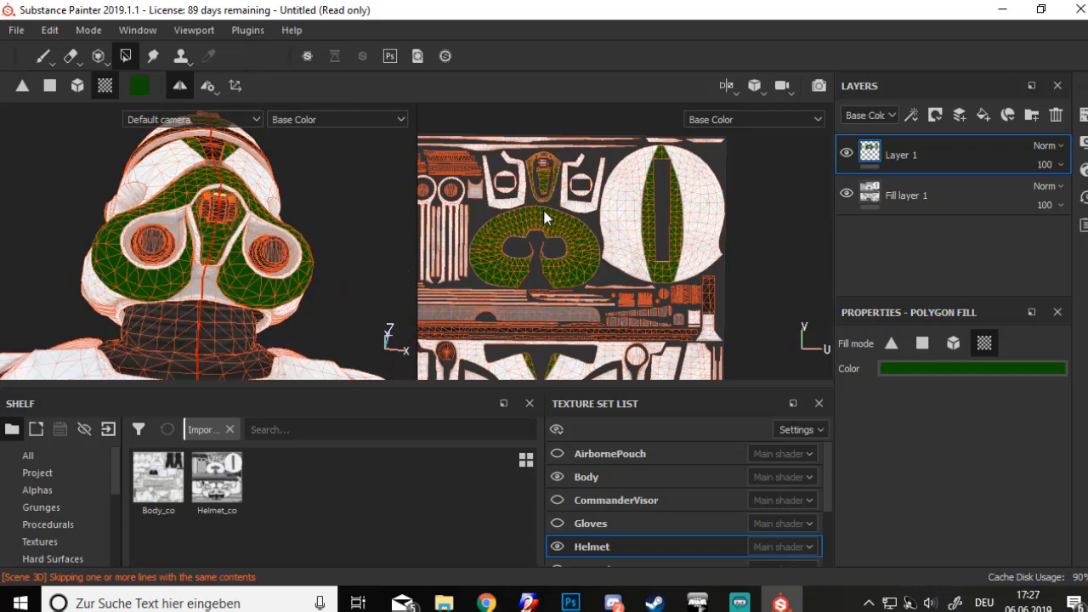
{"action": "scroll", "coordinate": [545, 217], "scroll_direction": "up", "scroll_amount": 2}
{"action": "key", "text": "ctrl+z"}
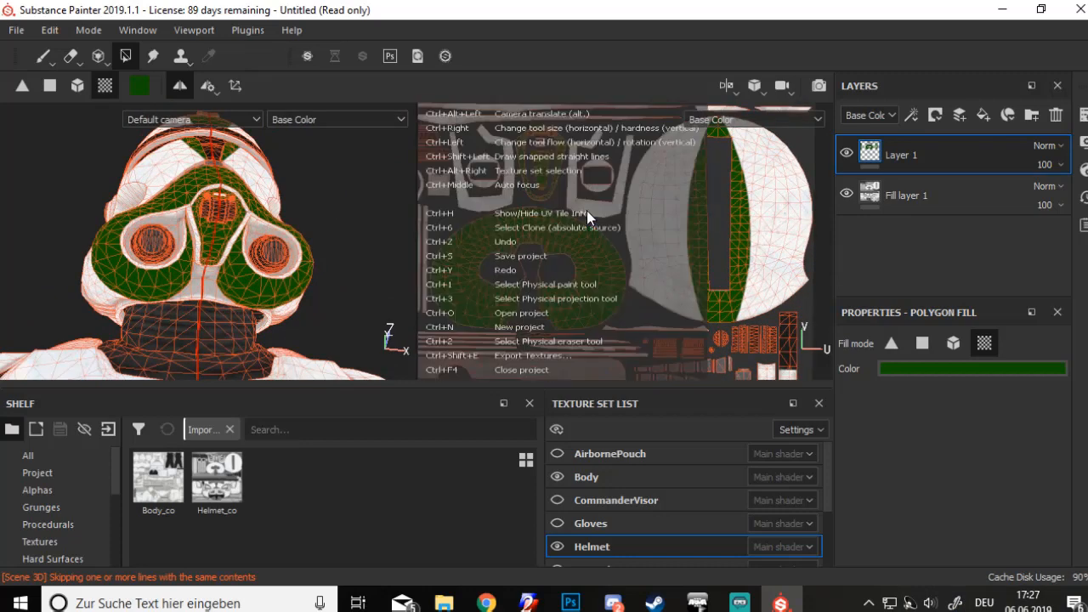
{"action": "left_click", "coordinate": [598, 188]}
{"action": "key", "text": "ctrl"}
{"action": "scroll", "coordinate": [226, 260], "scroll_direction": "up", "scroll_amount": 3}
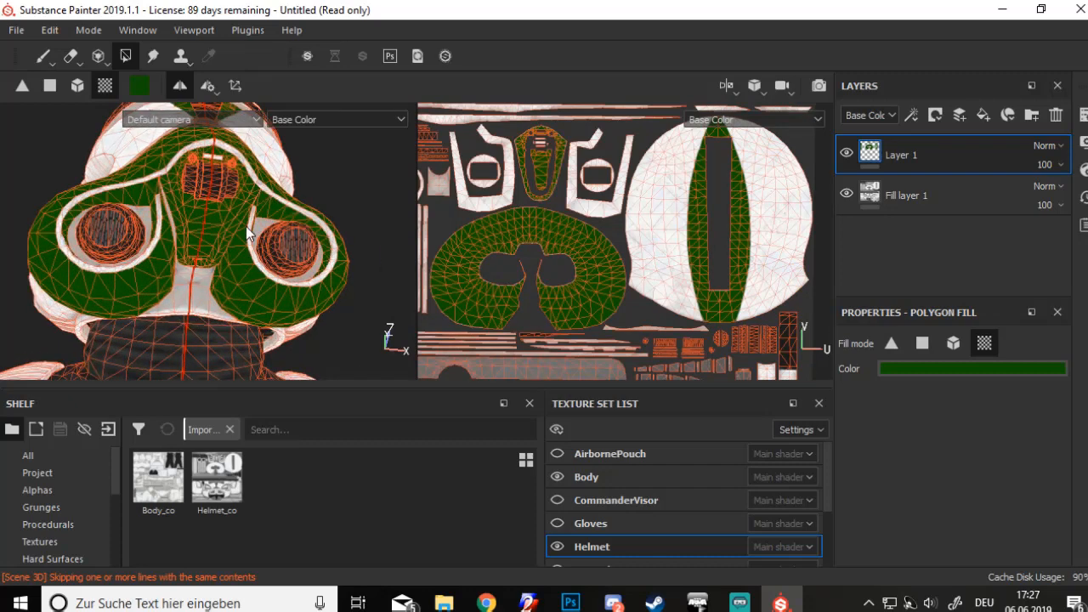
Fill the remaining thin white rims around both mouth vents green and check the mouth guard without the wireframe
{"action": "left_click_drag", "start_coordinate": [275, 238], "coordinate": [298, 243], "text": "alt"}
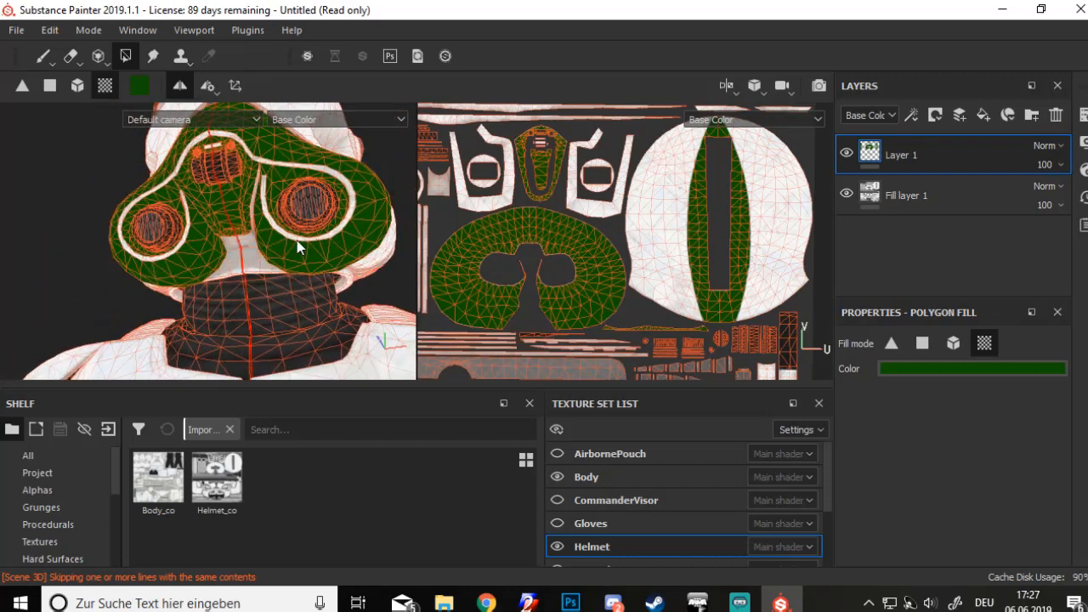
{"action": "middle_click_drag", "start_coordinate": [425, 269], "coordinate": [471, 242], "text": "alt"}
{"action": "left_click_drag", "start_coordinate": [327, 175], "coordinate": [300, 164], "text": "alt"}
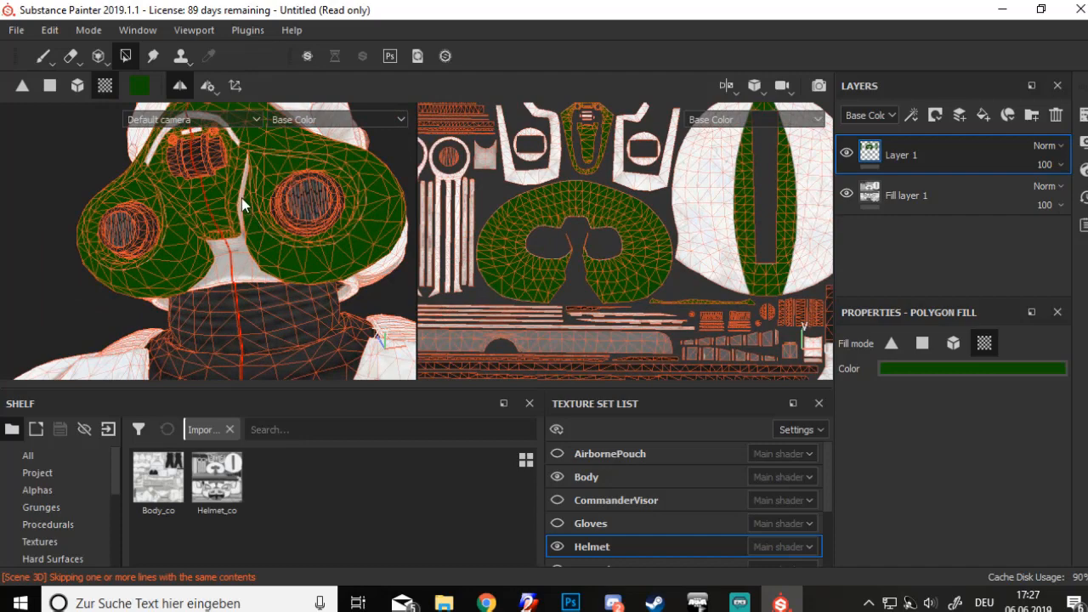
{"action": "left_click_drag", "start_coordinate": [209, 200], "coordinate": [224, 273], "text": "alt"}
{"action": "scroll", "coordinate": [214, 276], "scroll_direction": "down", "scroll_amount": 3}
{"action": "left_click", "coordinate": [45, 58]}
{"action": "mouse_move", "coordinate": [210, 191]}
{"action": "left_mouse_down", "text": "alt"}
{"action": "mouse_move", "coordinate": [212, 272]}
{"action": "mouse_move", "coordinate": [382, 280]}
{"action": "mouse_move", "coordinate": [143, 327]}
{"action": "mouse_move", "coordinate": [132, 270]}
{"action": "mouse_move", "coordinate": [357, 282]}
{"action": "left_mouse_up", "text": "alt"}
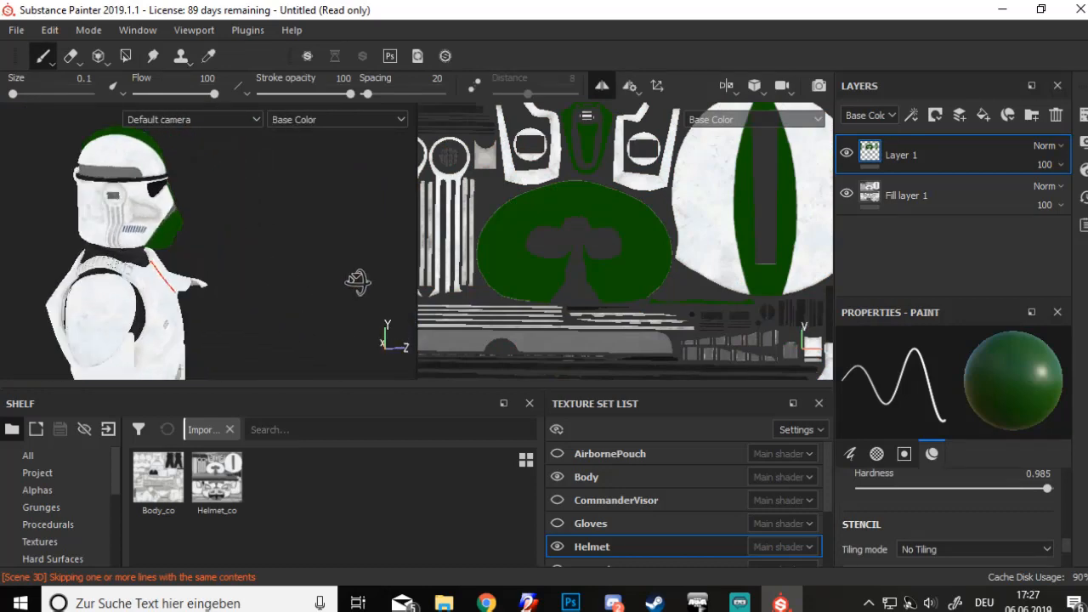
Fill the recessed cheek panels on both sides of the helmet green with UV chunk Polygon Fill
{"action": "key", "text": "4"}
{"action": "scroll", "coordinate": [507, 361], "scroll_direction": "down", "scroll_amount": 2}
{"action": "middle_click_drag", "start_coordinate": [507, 355], "coordinate": [483, 214], "text": "alt"}
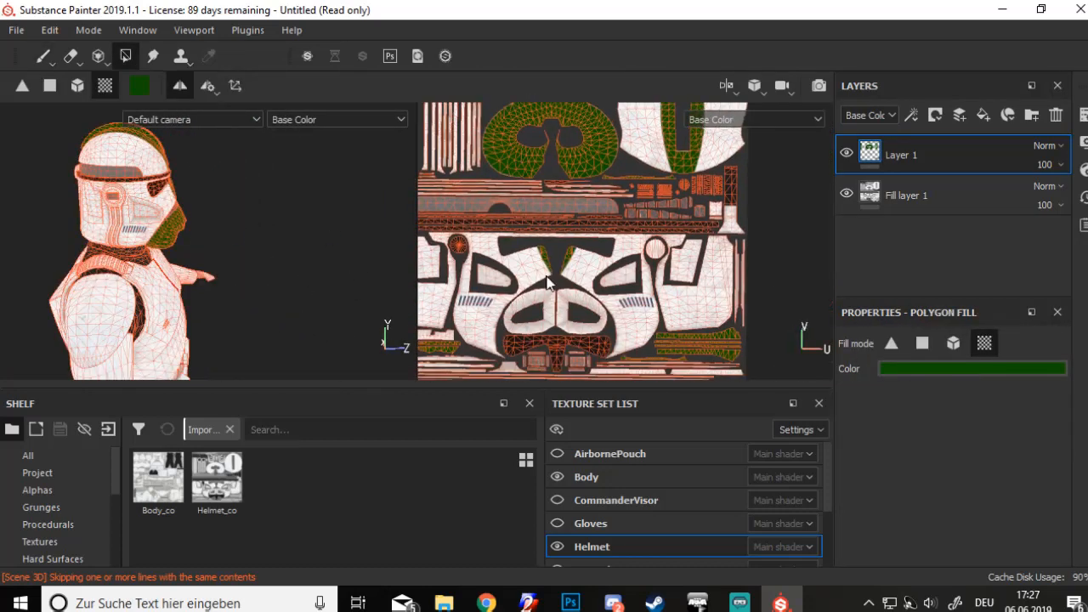
{"action": "scroll", "coordinate": [498, 306], "scroll_direction": "down", "scroll_amount": 1}
{"action": "middle_click_drag", "start_coordinate": [498, 306], "coordinate": [579, 266], "text": "alt"}
{"action": "left_click_drag", "start_coordinate": [257, 266], "coordinate": [178, 261], "text": "alt"}
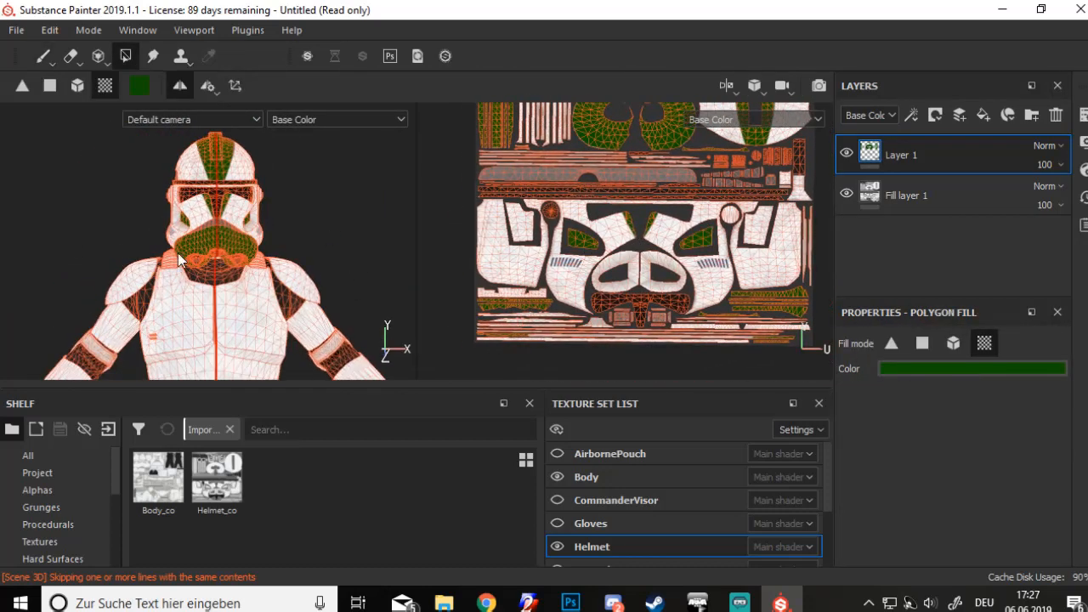
Fill the frame islands surrounding both cheek recesses green and check the helmet without the wireframe
{"action": "scroll", "coordinate": [432, 291], "scroll_direction": "down", "scroll_amount": 2}
{"action": "scroll", "coordinate": [610, 269], "scroll_direction": "up", "scroll_amount": 2}
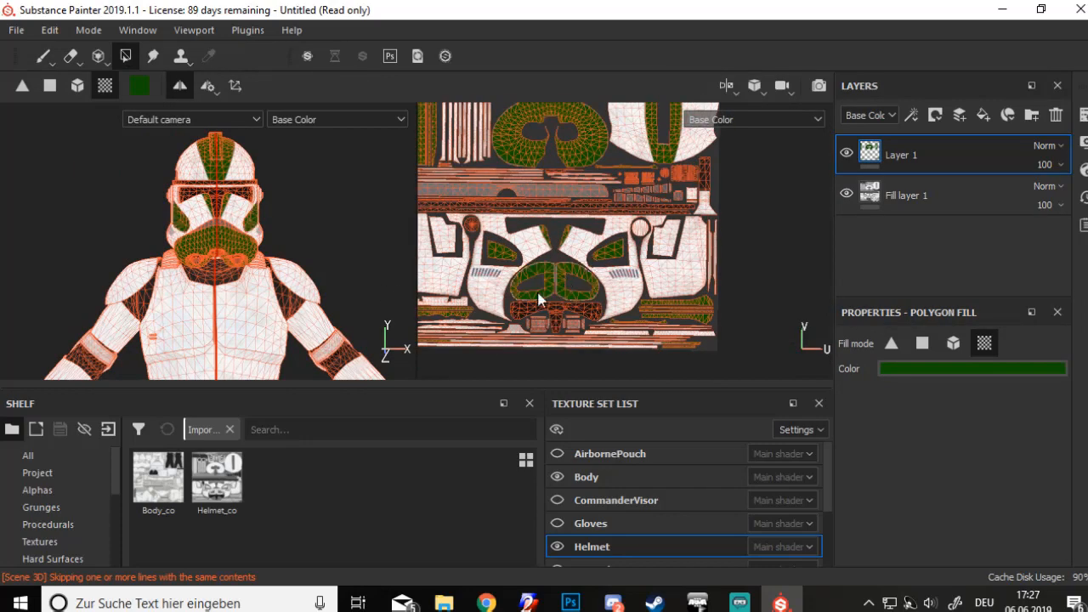
{"action": "left_click", "coordinate": [43, 57]}
{"action": "mouse_move", "coordinate": [155, 264]}
{"action": "left_mouse_down", "text": "alt"}
{"action": "mouse_move", "coordinate": [383, 309]}
{"action": "mouse_move", "coordinate": [595, 285]}
{"action": "mouse_move", "coordinate": [749, 284]}
{"action": "mouse_move", "coordinate": [5, 278]}
{"action": "mouse_move", "coordinate": [113, 291]}
{"action": "left_mouse_up", "text": "alt"}
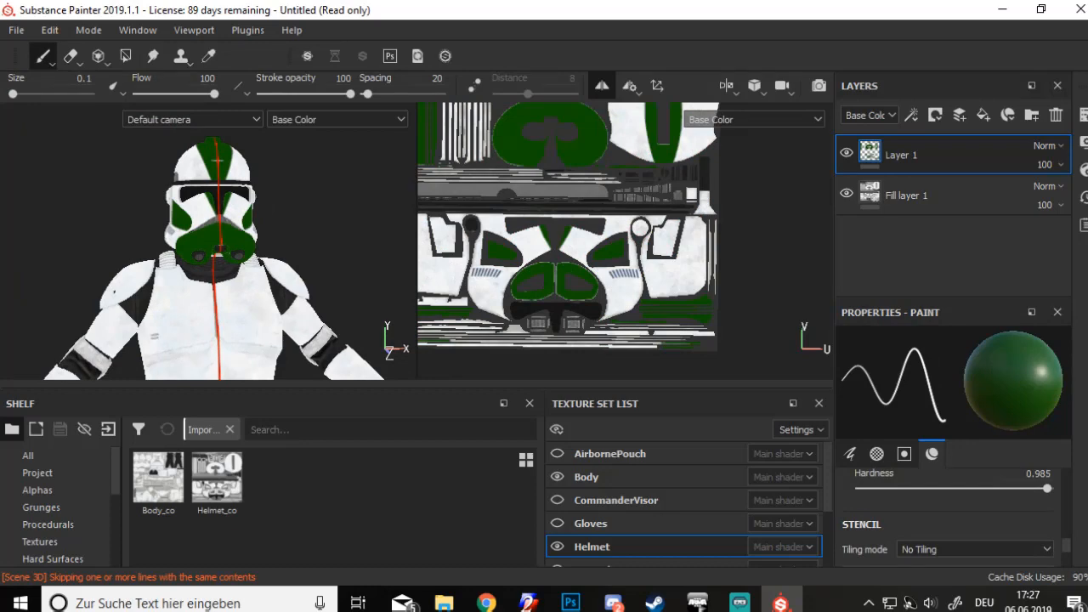
Examine the green helmet markings and mouth guard in the Material view from several angles
{"action": "key", "text": "m"}
{"action": "scroll", "coordinate": [245, 264], "scroll_direction": "up", "scroll_amount": 5}
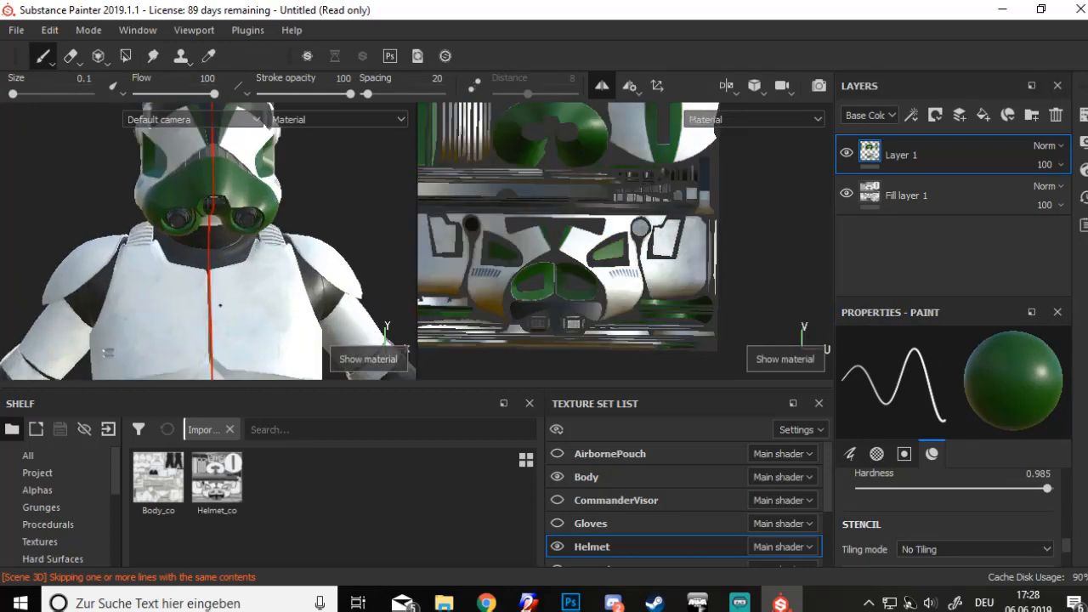
{"action": "left_click_drag", "start_coordinate": [247, 262], "coordinate": [256, 340], "text": "alt"}
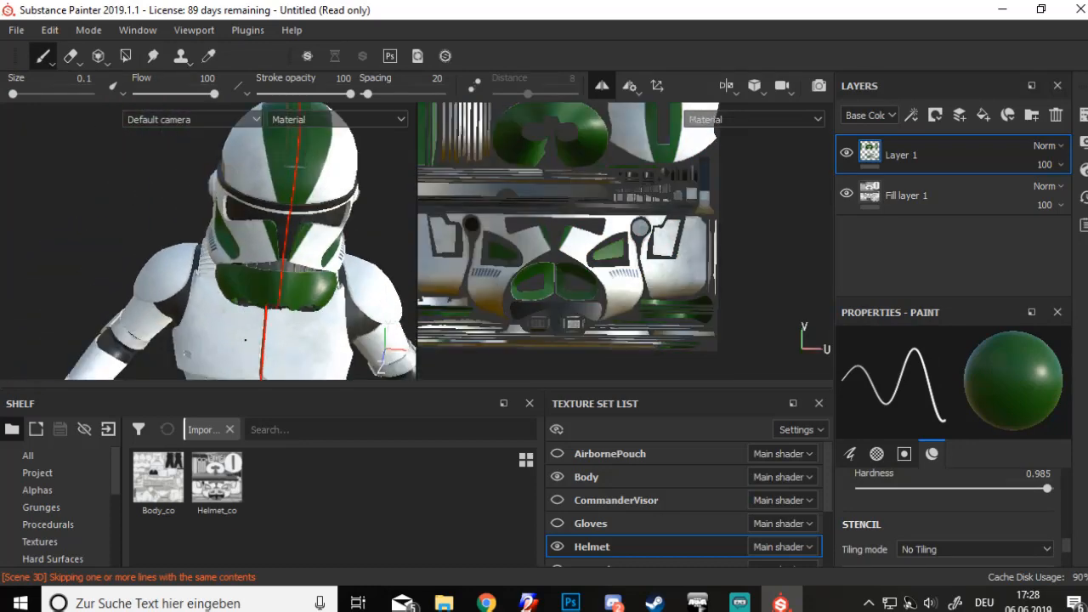
{"action": "scroll", "coordinate": [248, 340], "scroll_direction": "up", "scroll_amount": 3}
{"action": "left_click_drag", "start_coordinate": [180, 311], "coordinate": [186, 322], "text": "alt"}
{"action": "scroll", "coordinate": [187, 323], "scroll_direction": "up", "scroll_amount": 5}
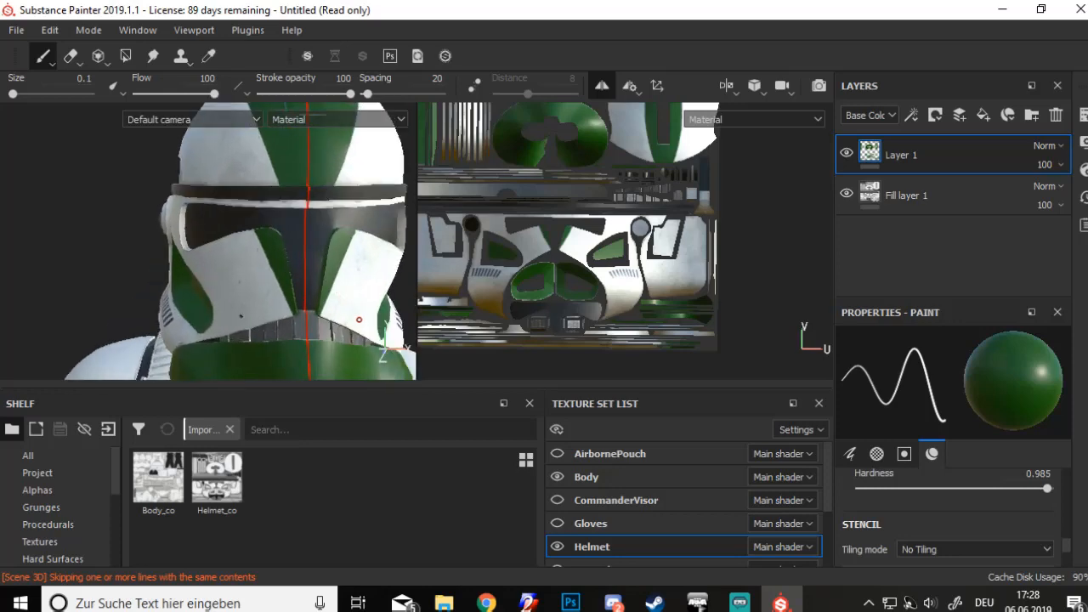
{"action": "scroll", "coordinate": [119, 336], "scroll_direction": "up", "scroll_amount": 2}
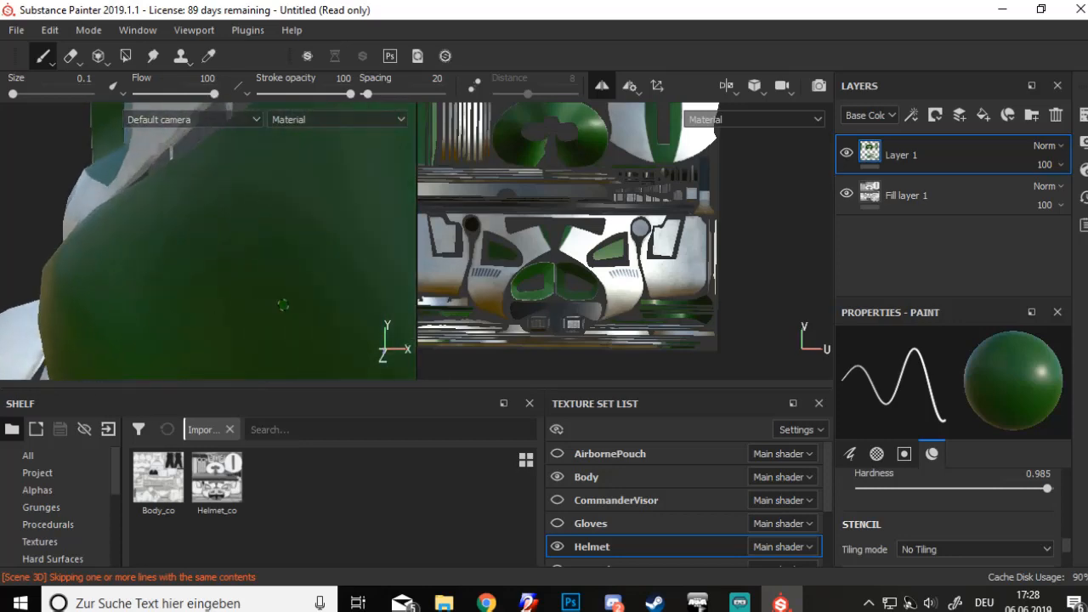
{"action": "middle_click_drag", "start_coordinate": [283, 304], "coordinate": [128, 306], "text": "alt"}
{"action": "right_click_drag", "start_coordinate": [128, 306], "coordinate": [228, 329], "text": "alt"}
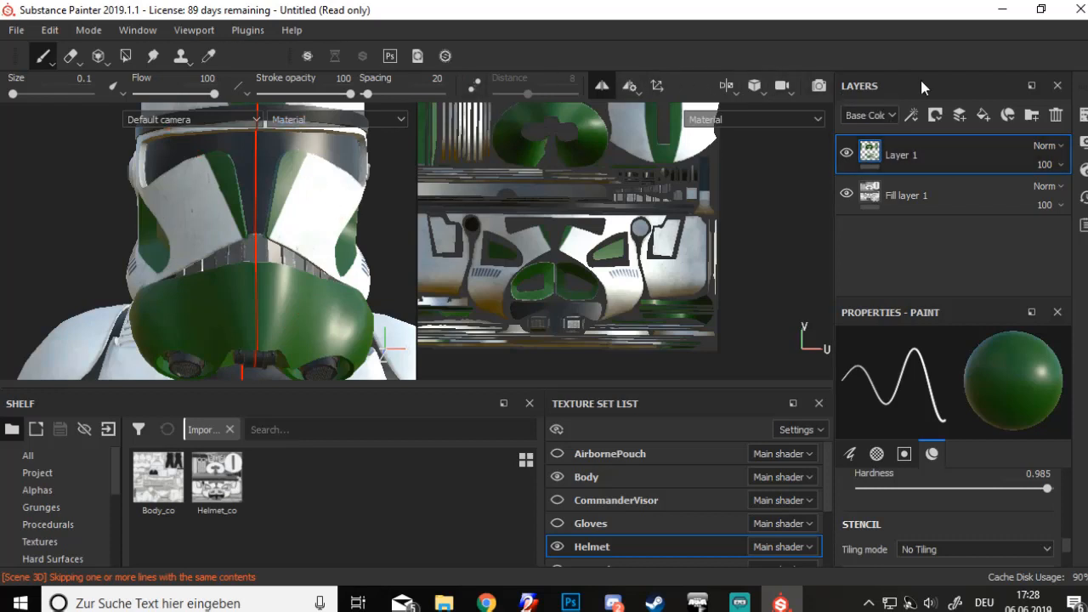
Set the Helmet Layer 1's blending mode to Multiply and check the face plate in the Material and Base Color views
{"action": "left_click", "coordinate": [1047, 146]}
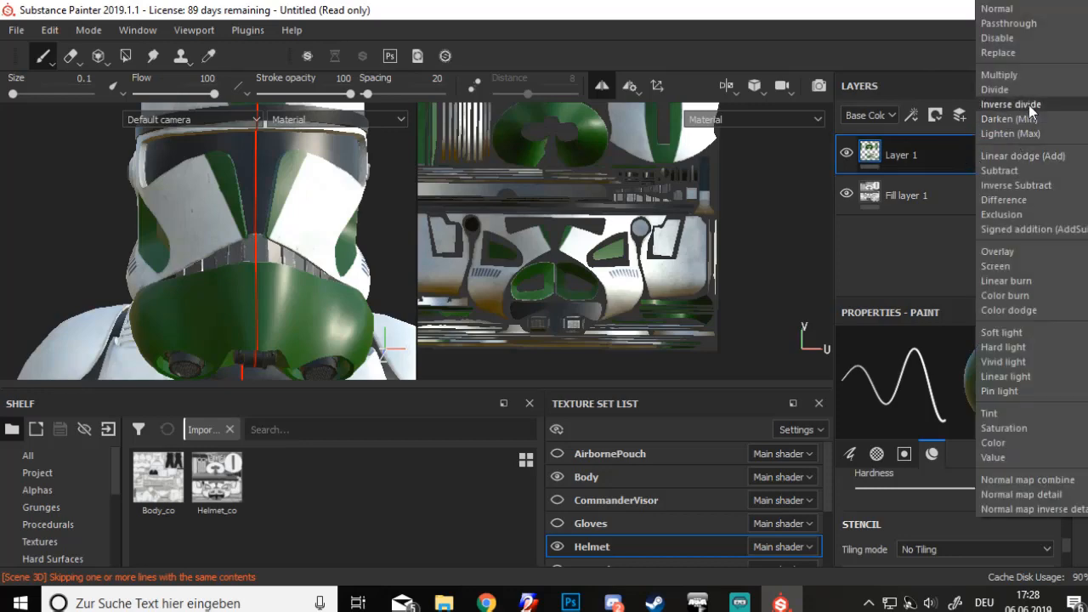
{"action": "left_click", "coordinate": [1039, 74]}
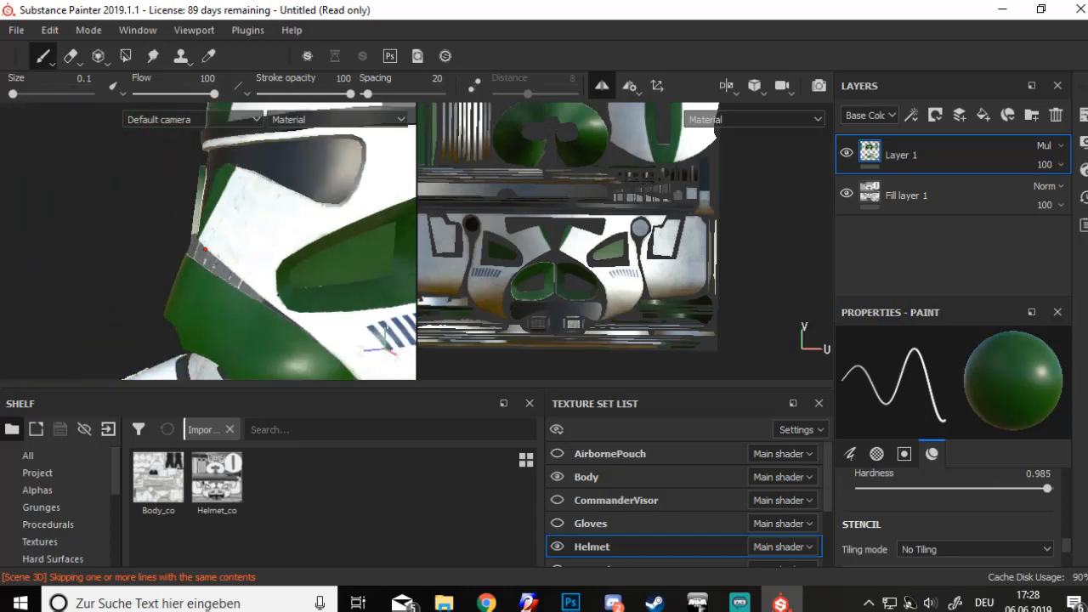
{"action": "key", "text": "c"}
{"action": "left_click_drag", "start_coordinate": [180, 296], "coordinate": [328, 298], "text": "alt"}
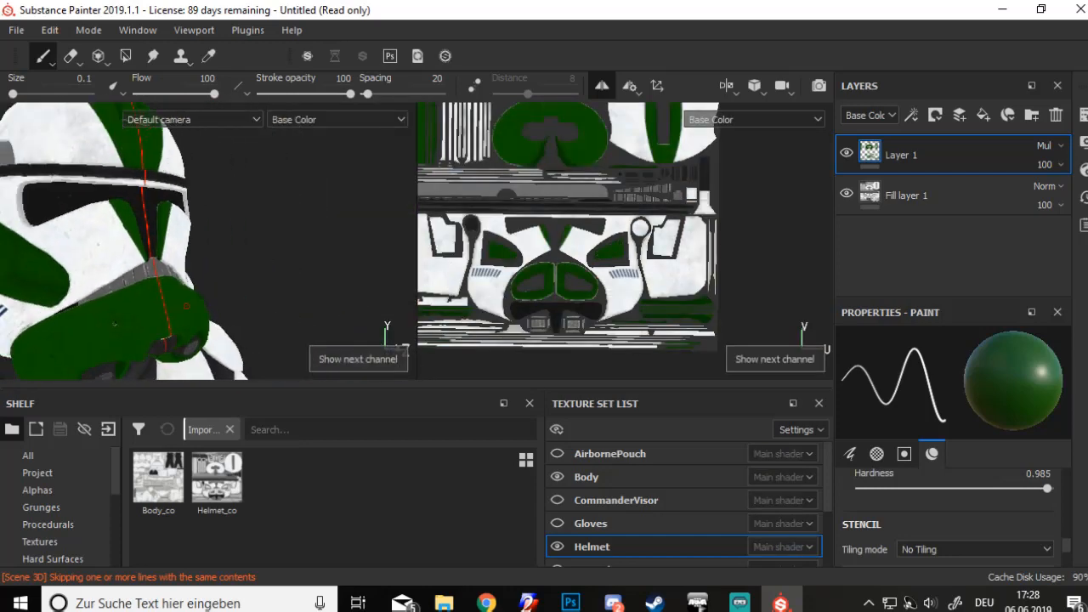
Examine the dome stripe and its edges from the front, above and behind in the Base Color view
{"action": "scroll", "coordinate": [323, 280], "scroll_direction": "down", "scroll_amount": 3}
{"action": "left_click_drag", "start_coordinate": [315, 255], "coordinate": [275, 287], "text": "alt"}
{"action": "scroll", "coordinate": [276, 288], "scroll_direction": "up", "scroll_amount": 5}
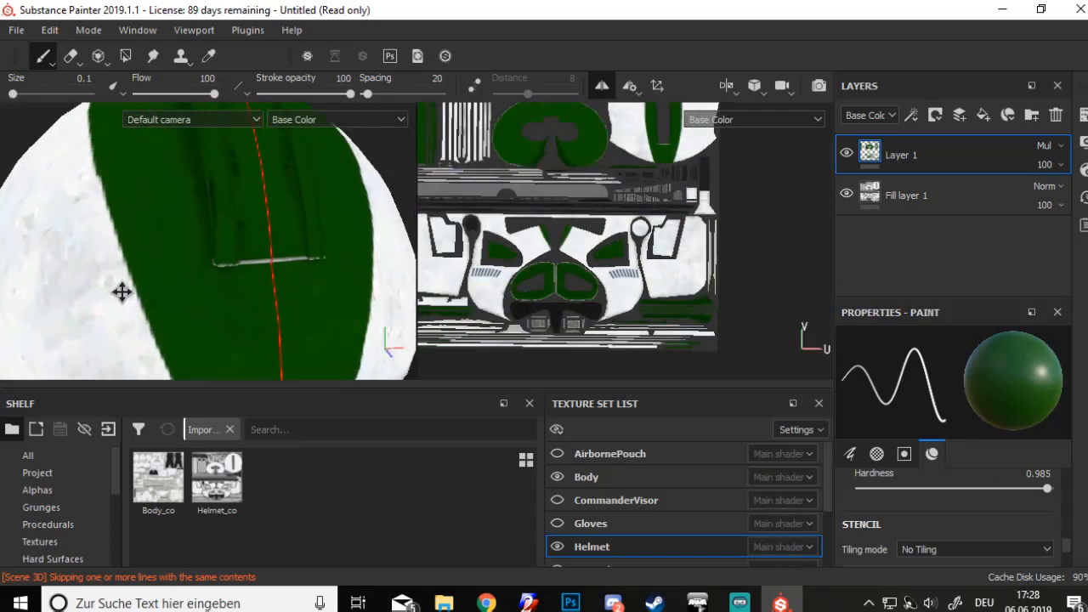
{"action": "middle_click_drag", "start_coordinate": [122, 292], "coordinate": [136, 357], "text": "alt"}
{"action": "left_click_drag", "start_coordinate": [341, 145], "coordinate": [376, 207], "text": "alt"}
{"action": "scroll", "coordinate": [106, 313], "scroll_direction": "down", "scroll_amount": 3}
{"action": "left_click_drag", "start_coordinate": [127, 313], "coordinate": [197, 389], "text": "alt"}
{"action": "middle_click_drag", "start_coordinate": [153, 238], "coordinate": [131, 258], "text": "alt"}
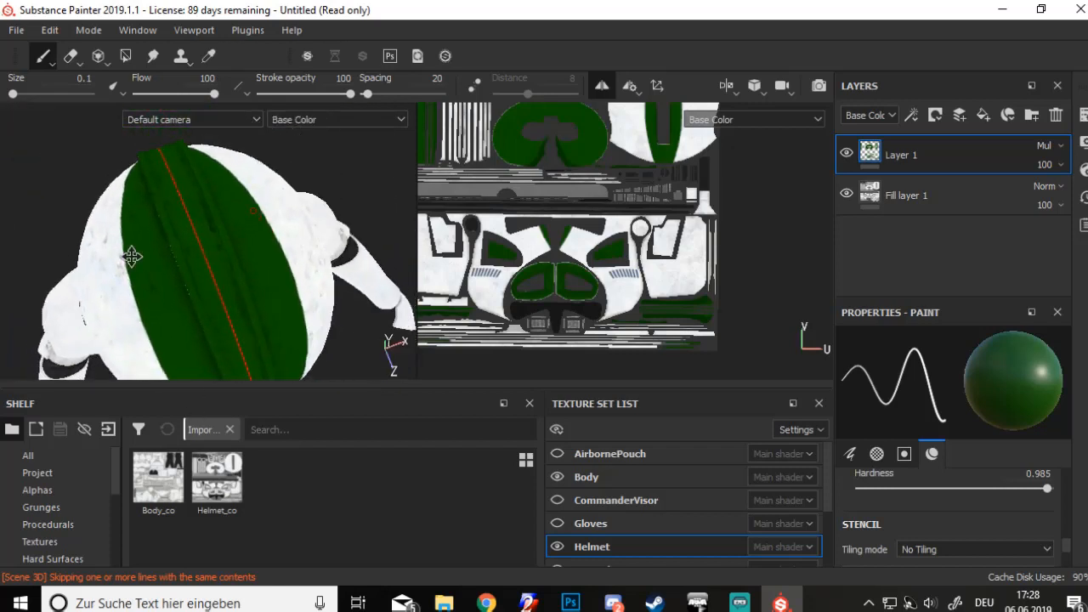
{"action": "left_click_drag", "start_coordinate": [131, 258], "coordinate": [308, 299], "text": "alt"}
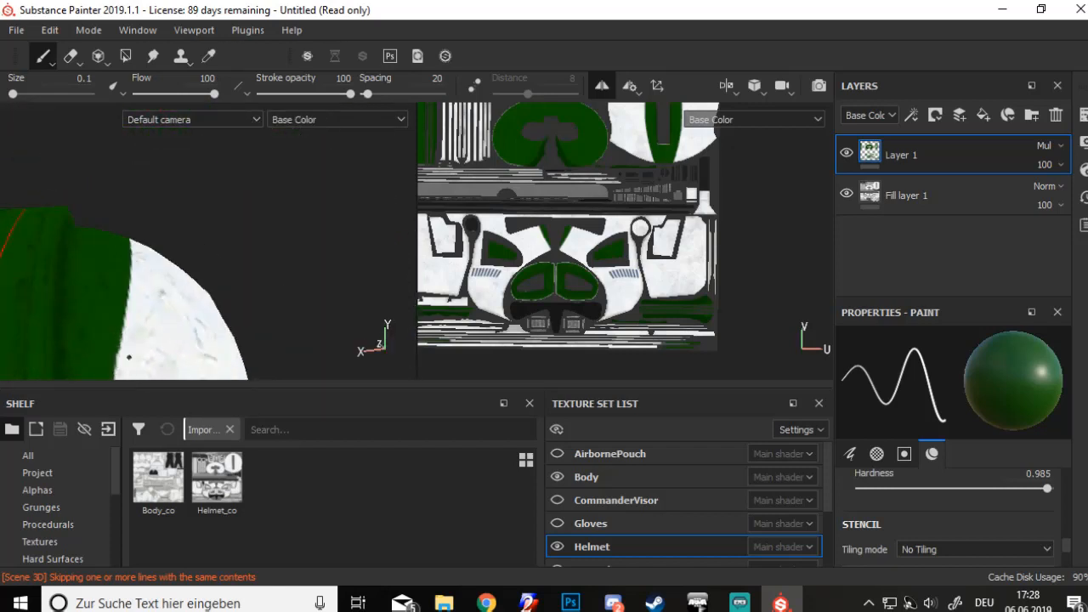
{"action": "scroll", "coordinate": [129, 357], "scroll_direction": "down", "scroll_amount": 4}
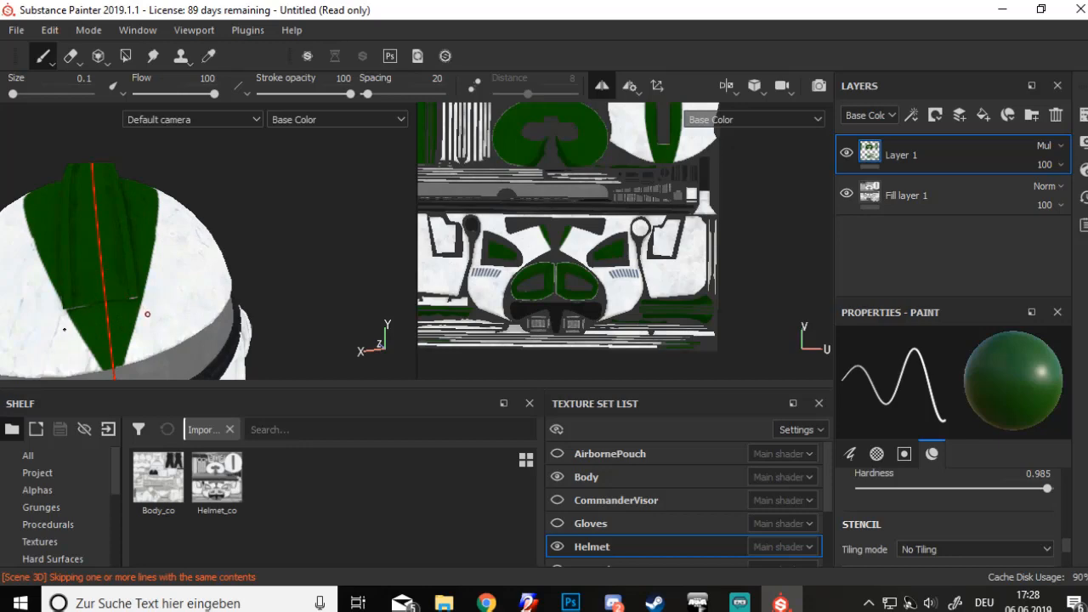
{"action": "left_click_drag", "start_coordinate": [147, 315], "coordinate": [162, 282], "text": "alt"}
Inspect the shaded helmet in the Material view up close and from a distance together with the body
{"action": "key", "text": "m"}
{"action": "scroll", "coordinate": [202, 287], "scroll_direction": "up", "scroll_amount": 3}
{"action": "scroll", "coordinate": [289, 281], "scroll_direction": "up", "scroll_amount": 2}
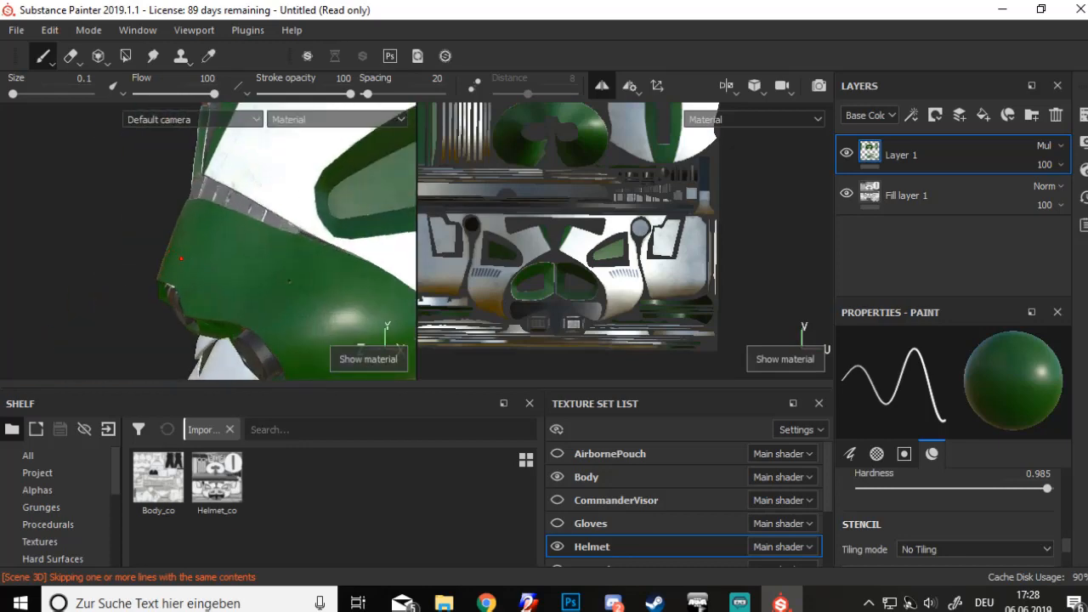
{"action": "scroll", "coordinate": [289, 281], "scroll_direction": "up", "scroll_amount": 1}
{"action": "scroll", "coordinate": [289, 281], "scroll_direction": "down", "scroll_amount": 7}
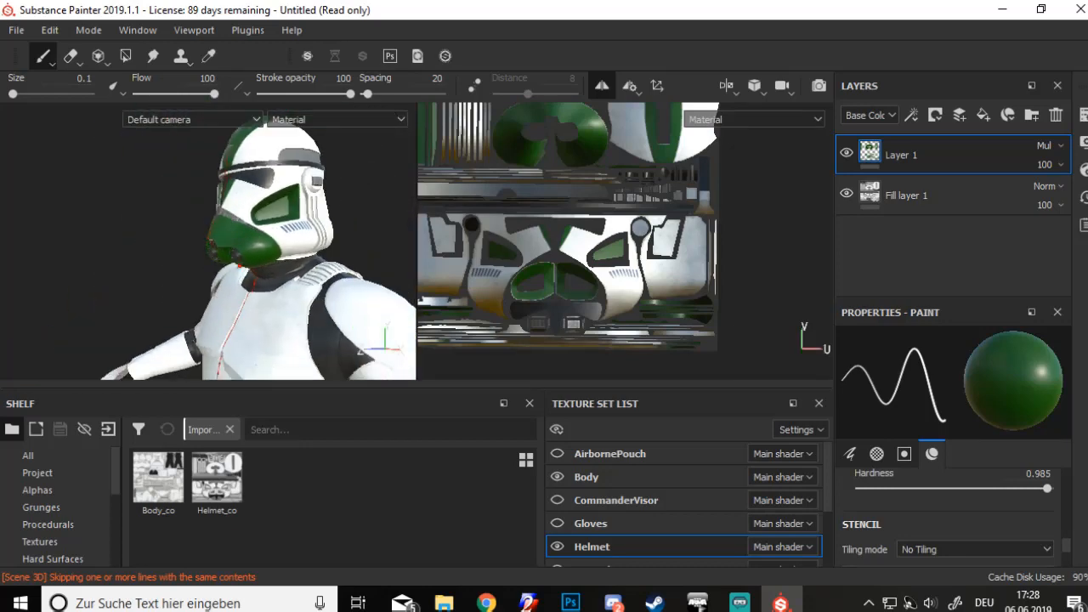
{"action": "left_click_drag", "start_coordinate": [289, 281], "coordinate": [378, 320], "text": "alt"}
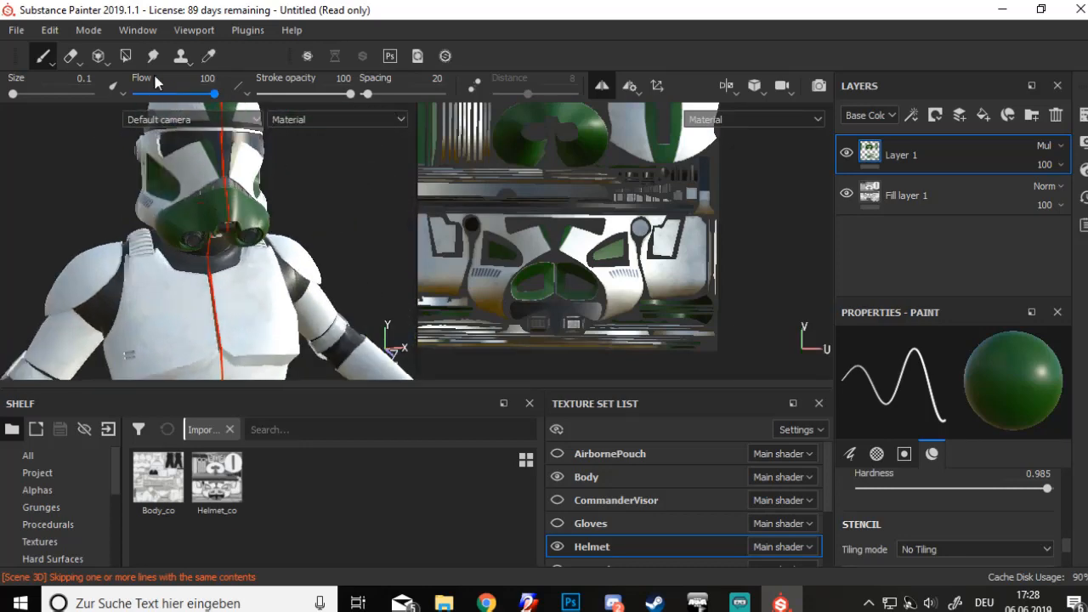
{"action": "scroll", "coordinate": [217, 285], "scroll_direction": "down", "scroll_amount": 2}
{"action": "left_click_drag", "start_coordinate": [217, 285], "coordinate": [187, 284], "text": "alt"}
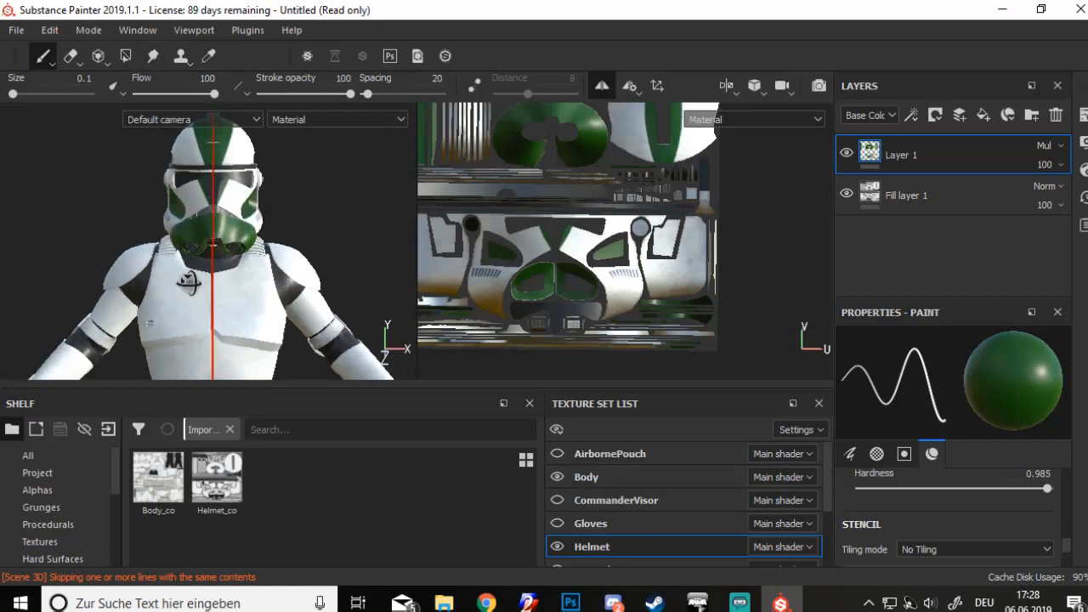
{"action": "scroll", "coordinate": [187, 284], "scroll_direction": "up", "scroll_amount": 2}
{"action": "middle_click_drag", "start_coordinate": [187, 256], "coordinate": [199, 336], "text": "alt"}
{"action": "scroll", "coordinate": [217, 255], "scroll_direction": "down", "scroll_amount": 3}
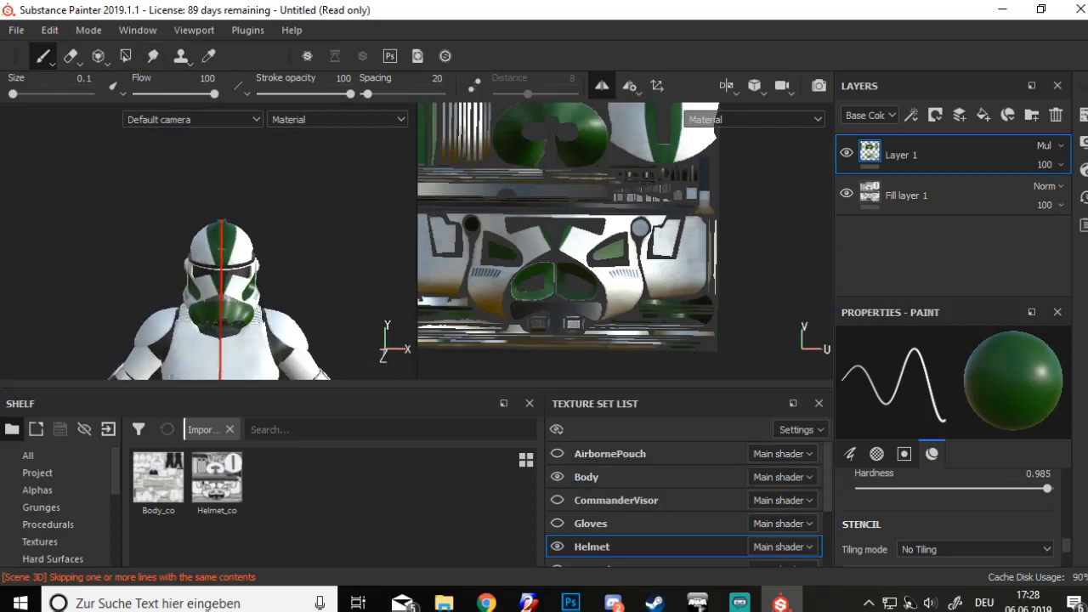
{"action": "middle_click_drag", "start_coordinate": [204, 264], "coordinate": [210, 239], "text": "alt"}
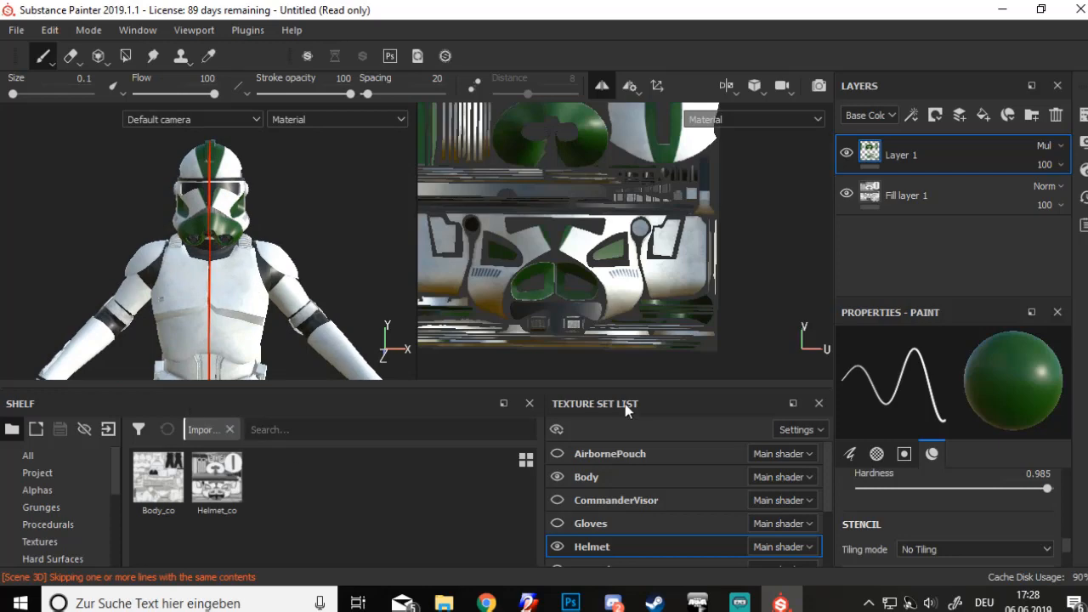
Fill both shoulder pads dark green on the Body texture set's Layer 1 with the UV chunk polygon fill
{"action": "left_click", "coordinate": [586, 477]}
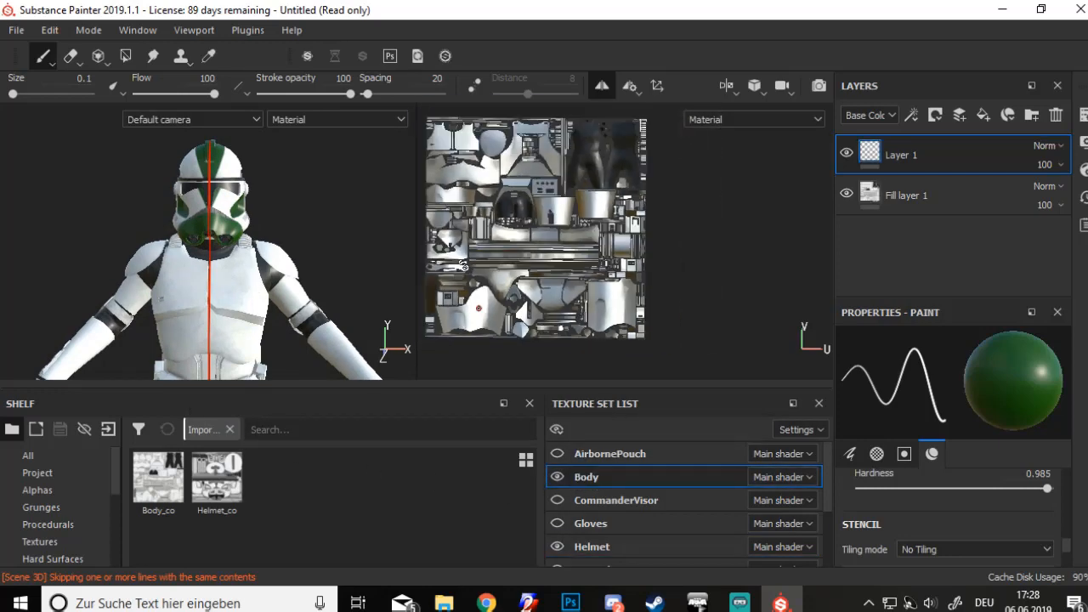
{"action": "key", "text": "c"}
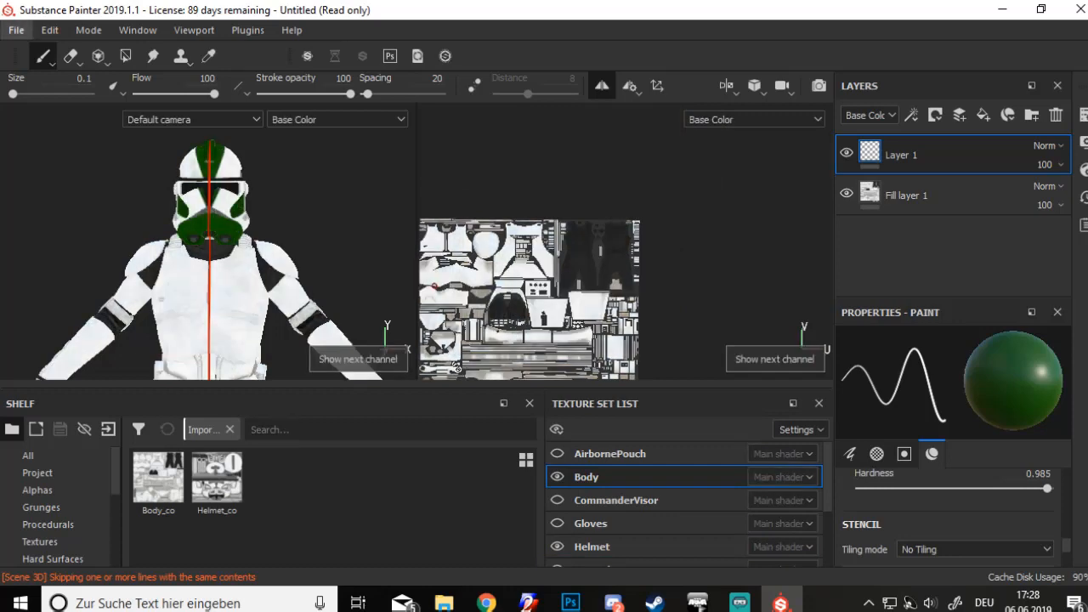
{"action": "key", "text": "m"}
{"action": "left_click_drag", "start_coordinate": [197, 253], "coordinate": [185, 230], "text": "alt"}
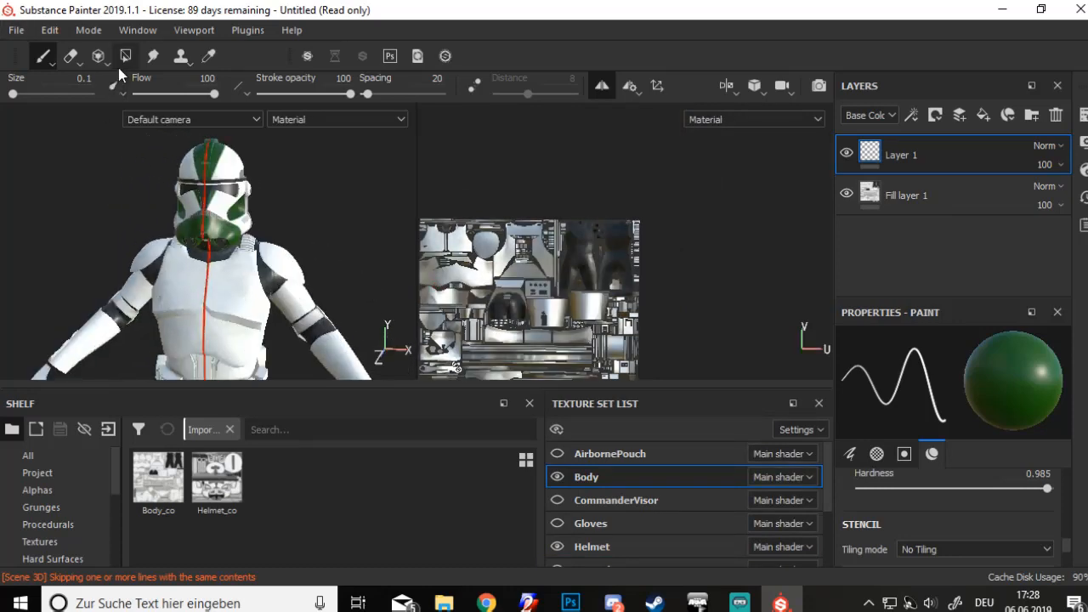
{"action": "left_click", "coordinate": [118, 68]}
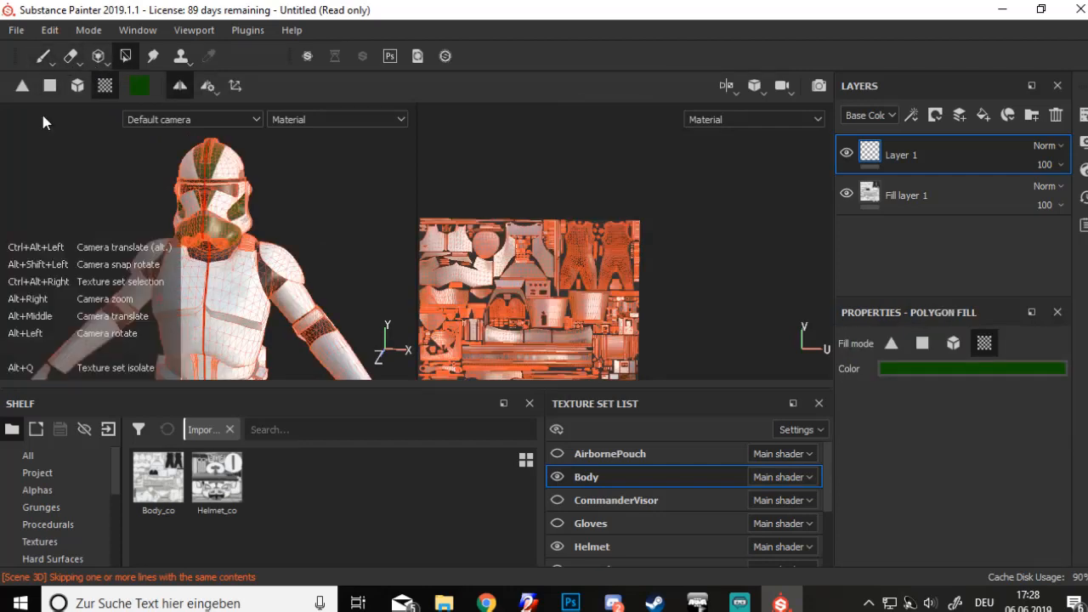
{"action": "scroll", "coordinate": [264, 272], "scroll_direction": "up", "scroll_amount": 3, "text": "alt"}
{"action": "scroll", "coordinate": [473, 287], "scroll_direction": "up", "scroll_amount": 3}
{"action": "left_click", "coordinate": [495, 227]}
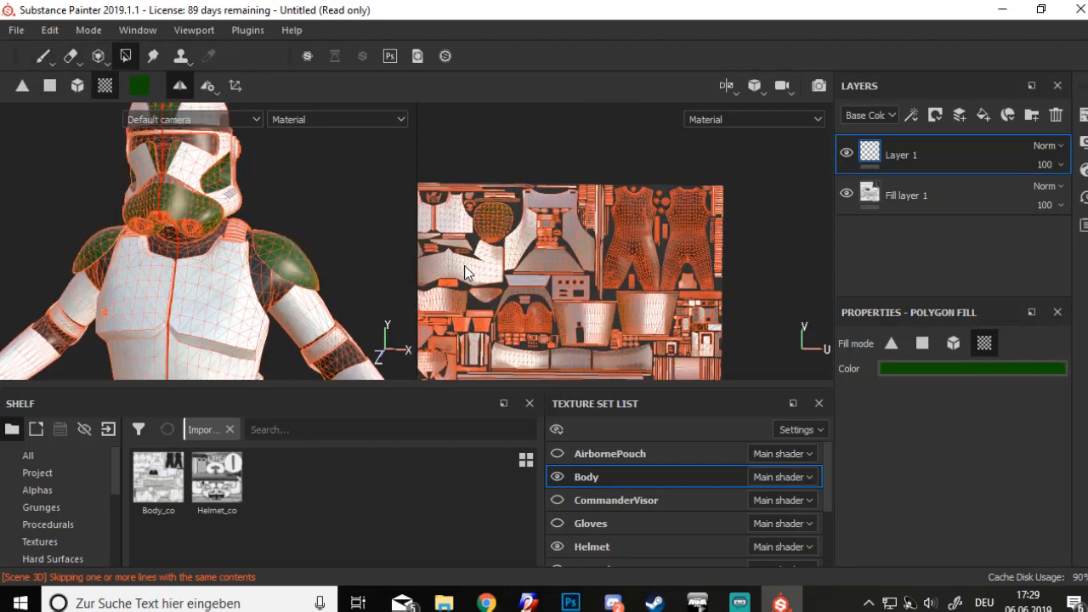
Fill the UV island of the hand guards dark green on the Body texture set
{"action": "left_click_drag", "start_coordinate": [312, 268], "coordinate": [218, 272], "text": "alt"}
{"action": "middle_click_drag", "start_coordinate": [219, 272], "coordinate": [260, 221], "text": "alt"}
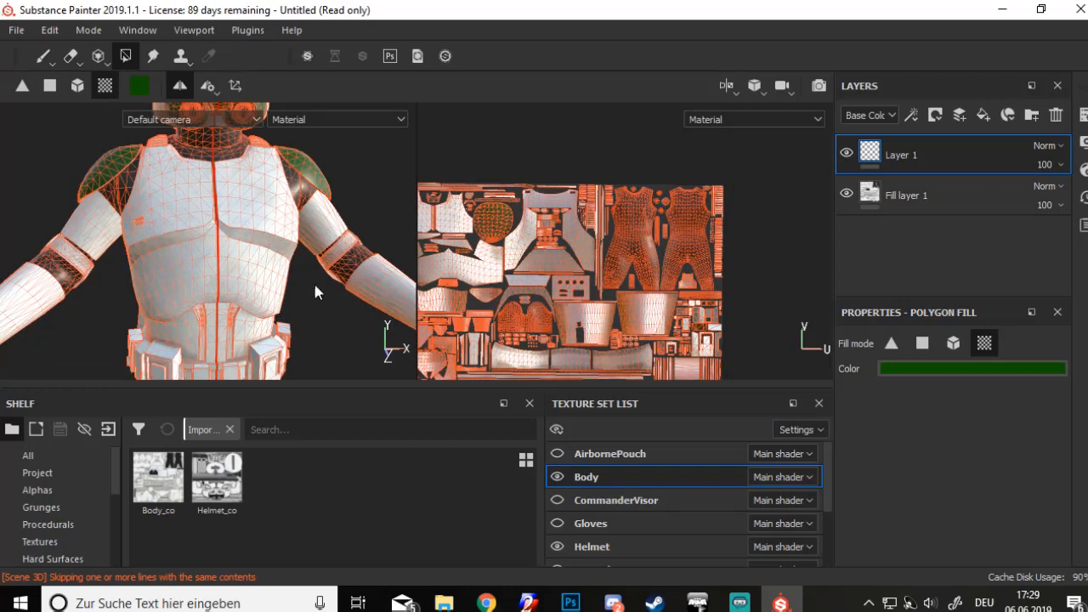
{"action": "scroll", "coordinate": [508, 295], "scroll_direction": "up", "scroll_amount": 5}
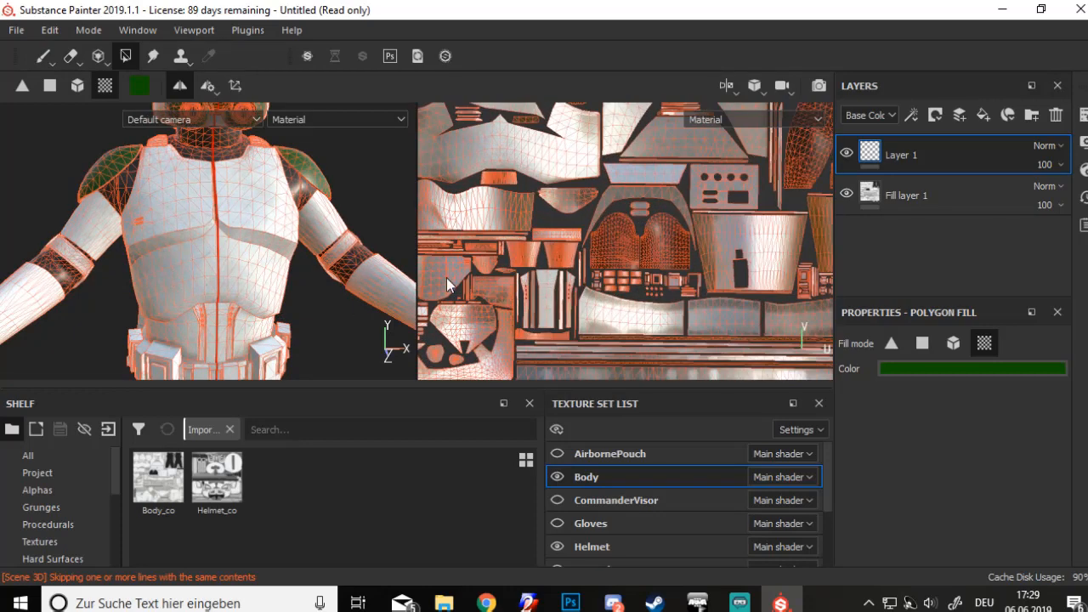
{"action": "left_click_drag", "start_coordinate": [396, 333], "coordinate": [149, 302], "text": "alt"}
{"action": "left_click_drag", "start_coordinate": [353, 302], "coordinate": [187, 277], "text": "alt"}
Fill the knee guards and the tops of the boots dark green by UV chunk, and switch back to the paint brush
{"action": "scroll", "coordinate": [187, 276], "scroll_direction": "down", "scroll_amount": 3}
{"action": "middle_click_drag", "start_coordinate": [188, 276], "coordinate": [189, 189], "text": "alt"}
{"action": "middle_click_drag", "start_coordinate": [217, 285], "coordinate": [212, 198], "text": "alt"}
{"action": "scroll", "coordinate": [212, 198], "scroll_direction": "up", "scroll_amount": 2}
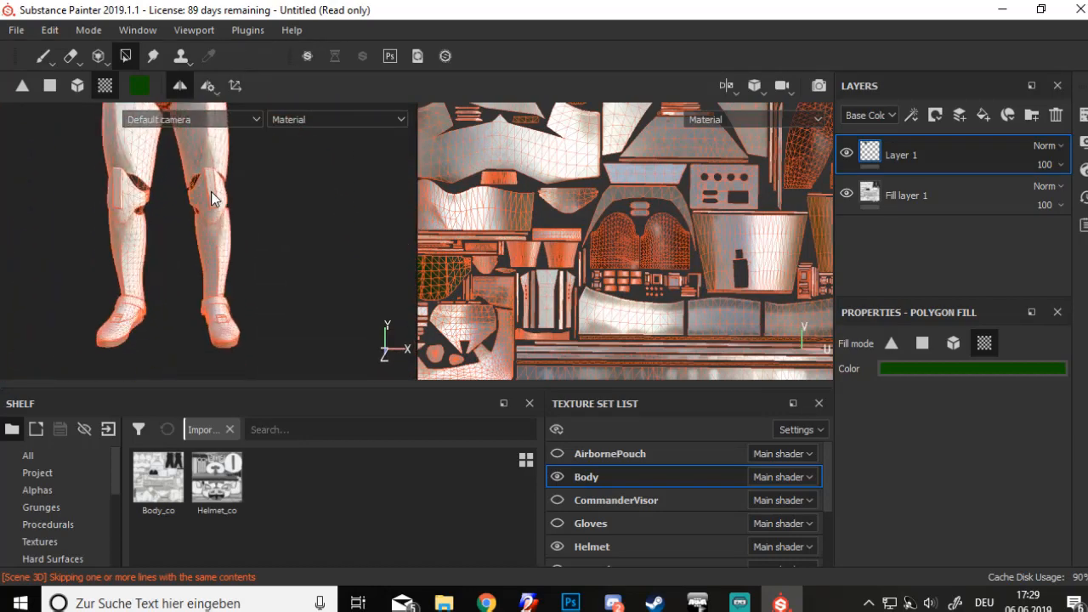
{"action": "left_click", "coordinate": [209, 344]}
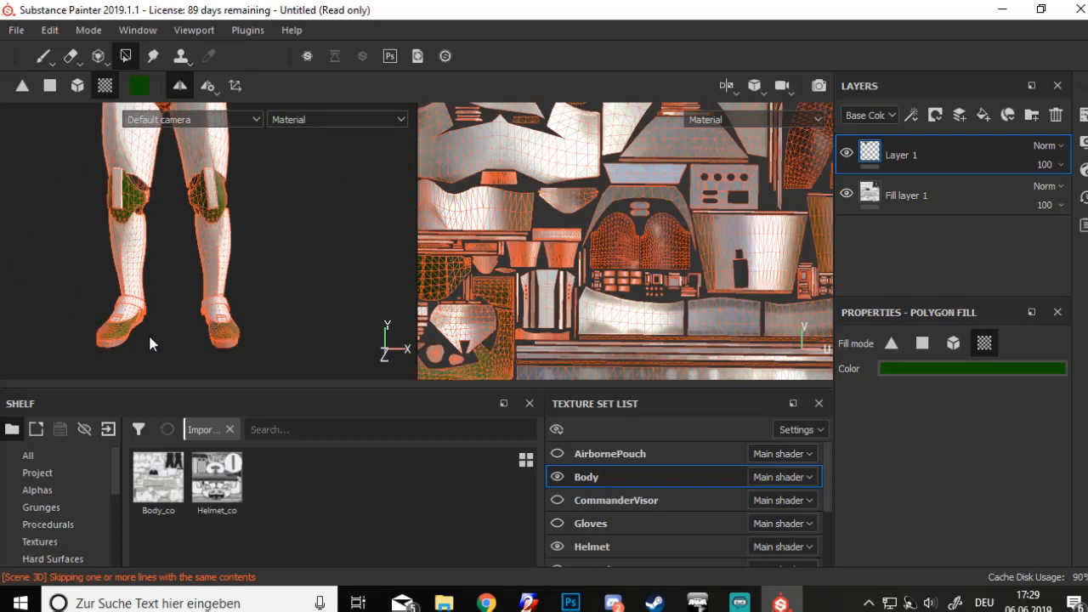
{"action": "scroll", "coordinate": [149, 332], "scroll_direction": "down", "scroll_amount": 2}
{"action": "middle_click_drag", "start_coordinate": [139, 212], "coordinate": [148, 299], "text": "alt"}
{"action": "left_click", "coordinate": [43, 57]}
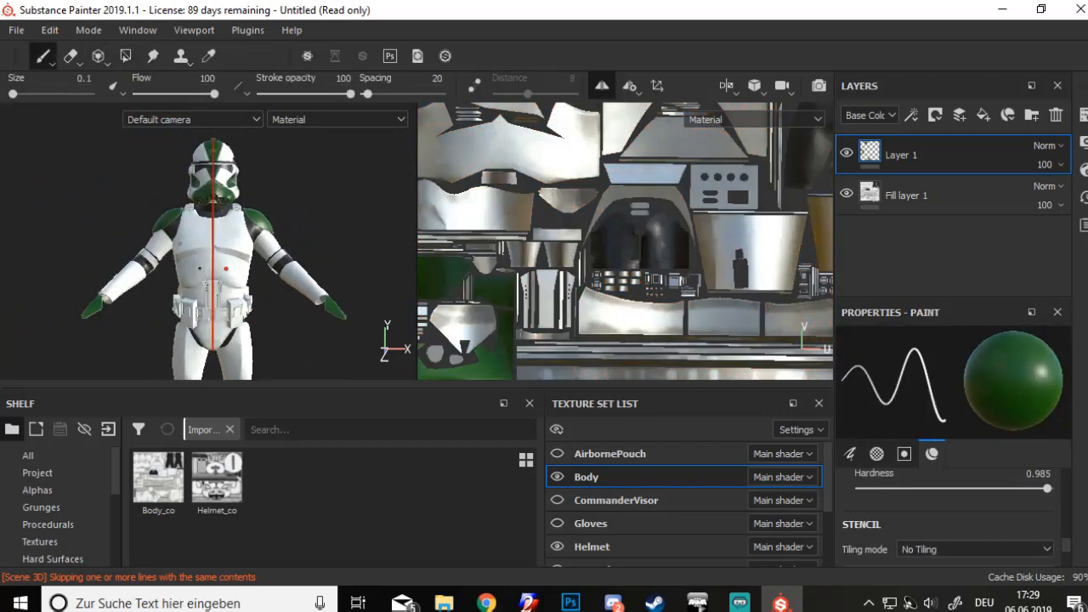
Examine the white chest armour and its centre seam up close and from a distance for placing the markings
{"action": "mouse_move", "coordinate": [281, 255]}
{"action": "left_mouse_down", "text": "alt"}
{"action": "mouse_move", "coordinate": [394, 264]}
{"action": "mouse_move", "coordinate": [303, 291]}
{"action": "mouse_move", "coordinate": [153, 281]}
{"action": "mouse_move", "coordinate": [217, 247]}
{"action": "left_mouse_up", "text": "alt"}
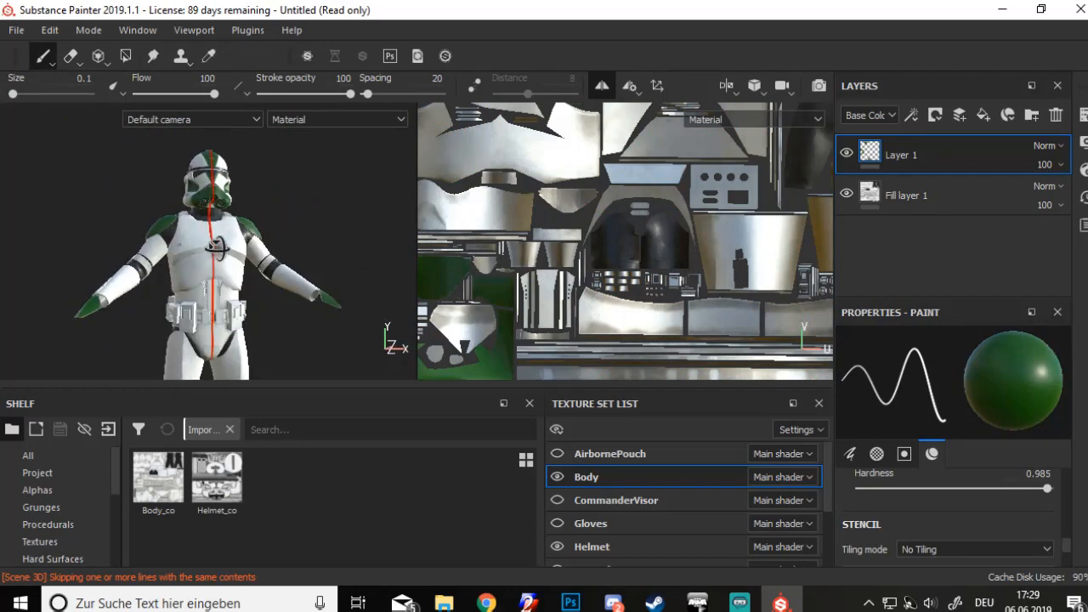
{"action": "scroll", "coordinate": [216, 247], "scroll_direction": "up", "scroll_amount": 4}
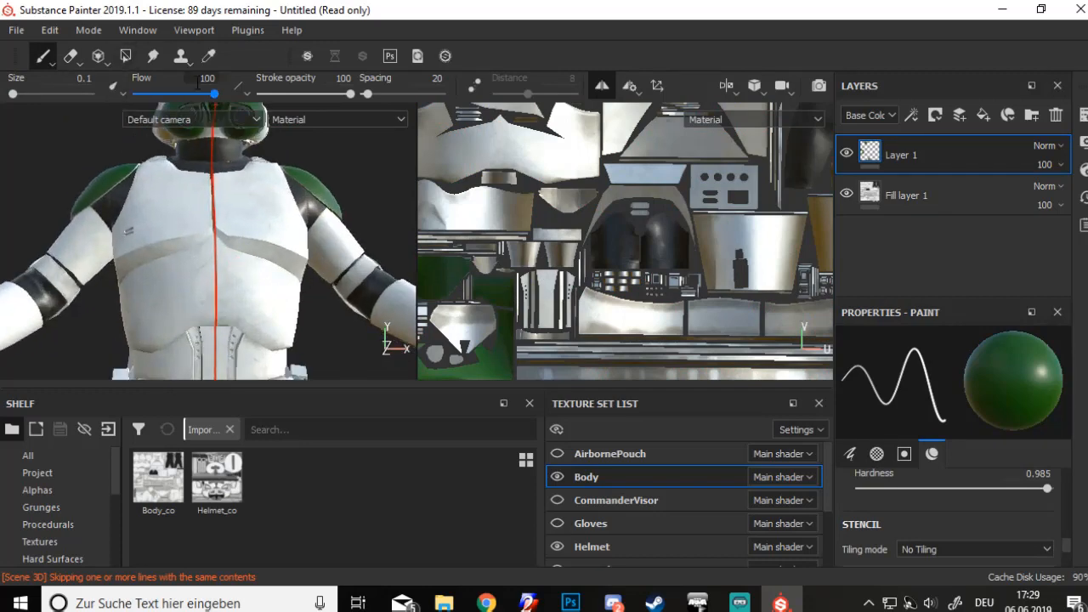
{"action": "scroll", "coordinate": [224, 212], "scroll_direction": "up", "scroll_amount": 3}
{"action": "middle_click_drag", "start_coordinate": [223, 212], "coordinate": [229, 294], "text": "alt"}
{"action": "scroll", "coordinate": [228, 294], "scroll_direction": "down", "scroll_amount": 4}
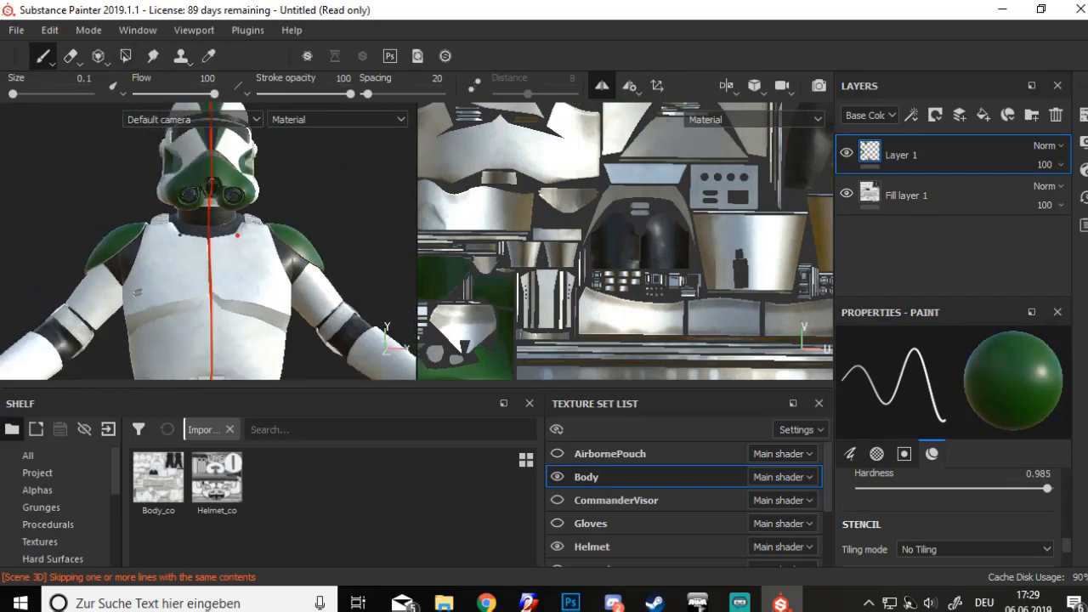
{"action": "scroll", "coordinate": [228, 272], "scroll_direction": "up", "scroll_amount": 6}
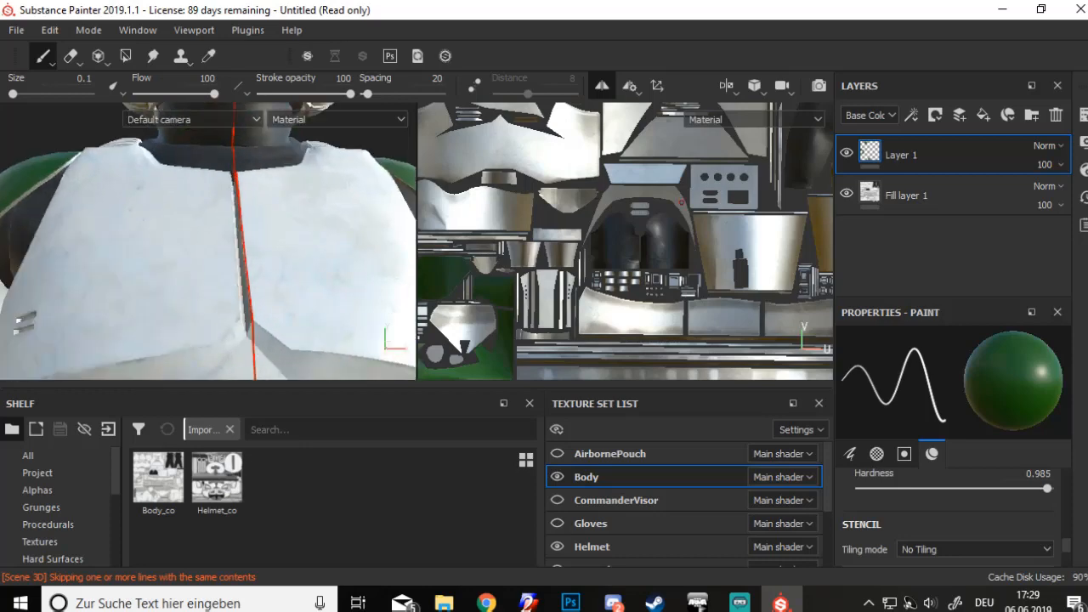
{"action": "left_click_drag", "start_coordinate": [216, 301], "coordinate": [254, 291], "text": "alt"}
{"action": "scroll", "coordinate": [173, 315], "scroll_direction": "down", "scroll_amount": 4}
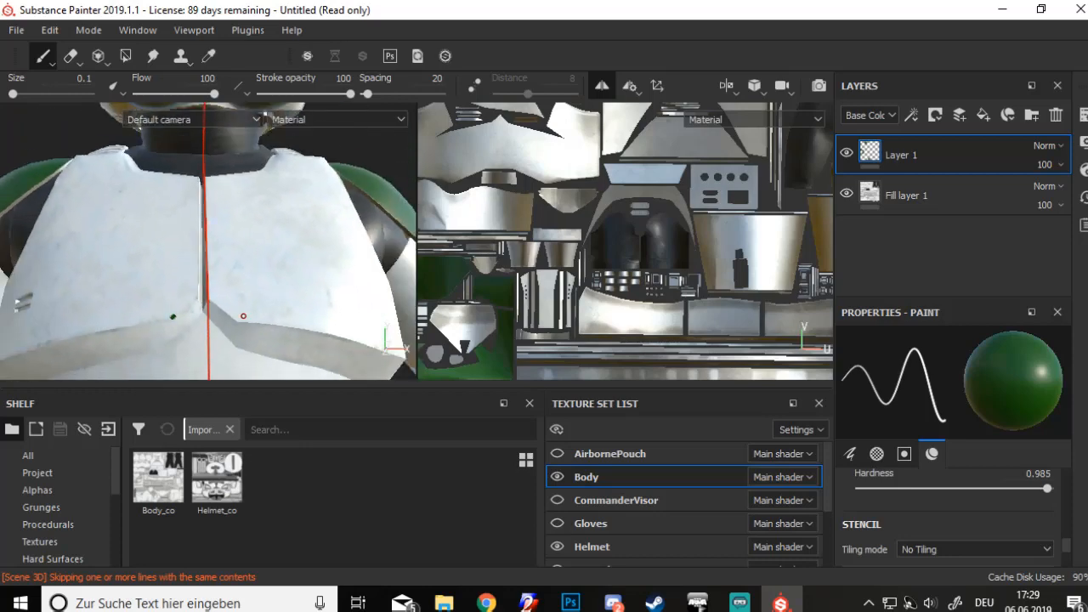
{"action": "middle_click_drag", "start_coordinate": [173, 315], "coordinate": [182, 282], "text": "alt"}
{"action": "scroll", "coordinate": [177, 293], "scroll_direction": "down", "scroll_amount": 3}
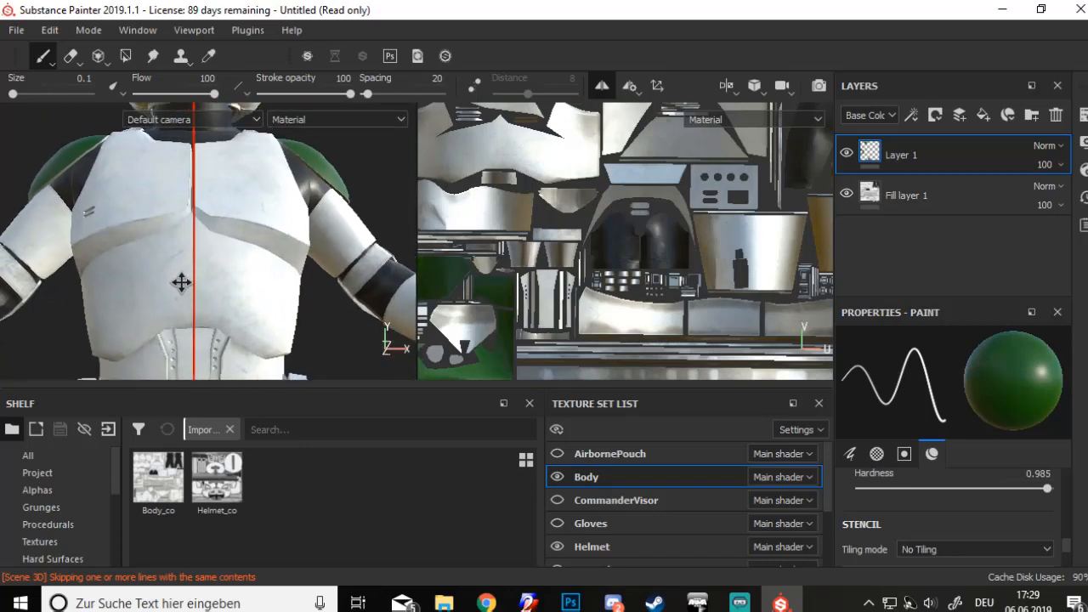
Draw mirrored straight green guide lines from the neckline down to the abdomen with a 0.1 brush
{"action": "scroll", "coordinate": [193, 329], "scroll_direction": "down", "scroll_amount": 2}
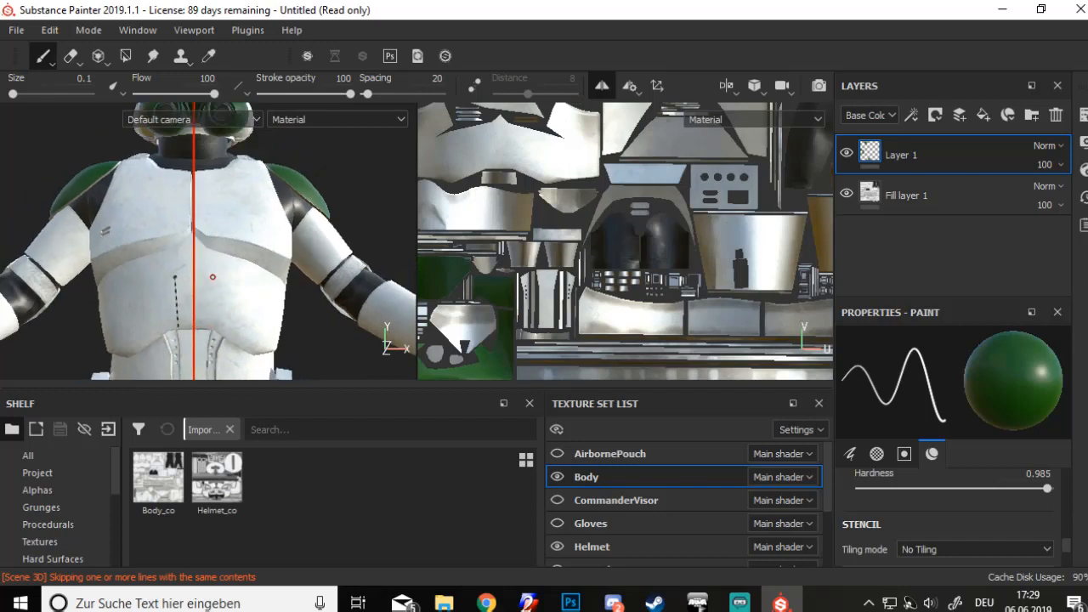
{"action": "key", "text": "shift"}
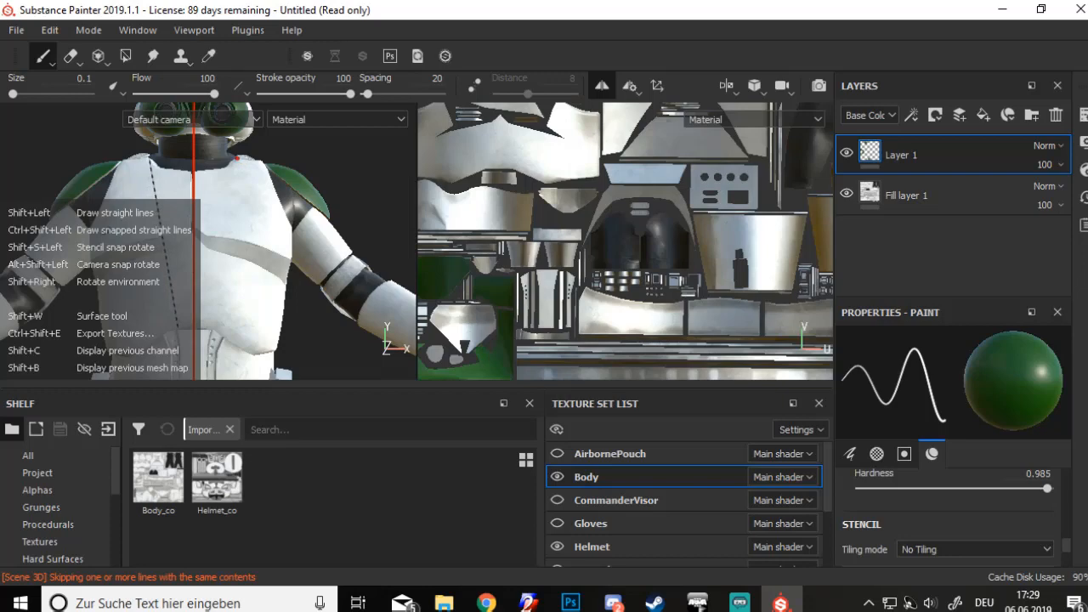
{"action": "left_click", "coordinate": [180, 330], "text": "shift"}
{"action": "scroll", "coordinate": [182, 248], "scroll_direction": "up", "scroll_amount": 3}
{"action": "mouse_move", "coordinate": [178, 309]}
{"action": "left_mouse_down", "text": "alt"}
{"action": "mouse_move", "coordinate": [175, 369]}
{"action": "mouse_move", "coordinate": [158, 226]}
{"action": "left_mouse_up", "text": "alt"}
{"action": "scroll", "coordinate": [161, 365], "scroll_direction": "up", "scroll_amount": 3}
{"action": "scroll", "coordinate": [158, 365], "scroll_direction": "down", "scroll_amount": 5}
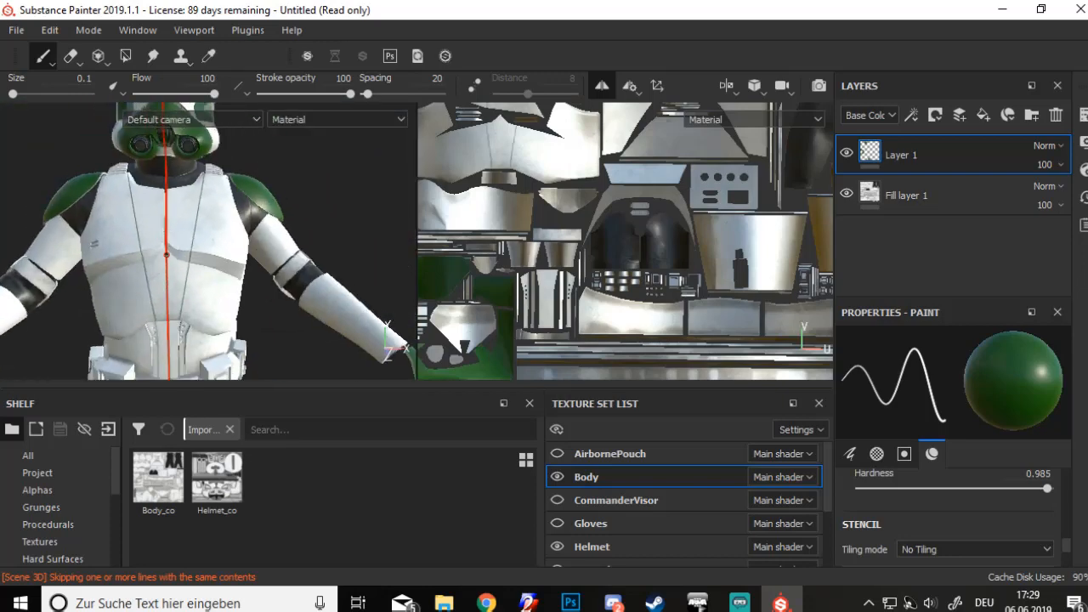
Fill only the abdominal armour plate dark green by UV chunk, undoing the fill that also covered a neighbouring piece
{"action": "left_click", "coordinate": [125, 56]}
{"action": "scroll", "coordinate": [506, 179], "scroll_direction": "up", "scroll_amount": 5}
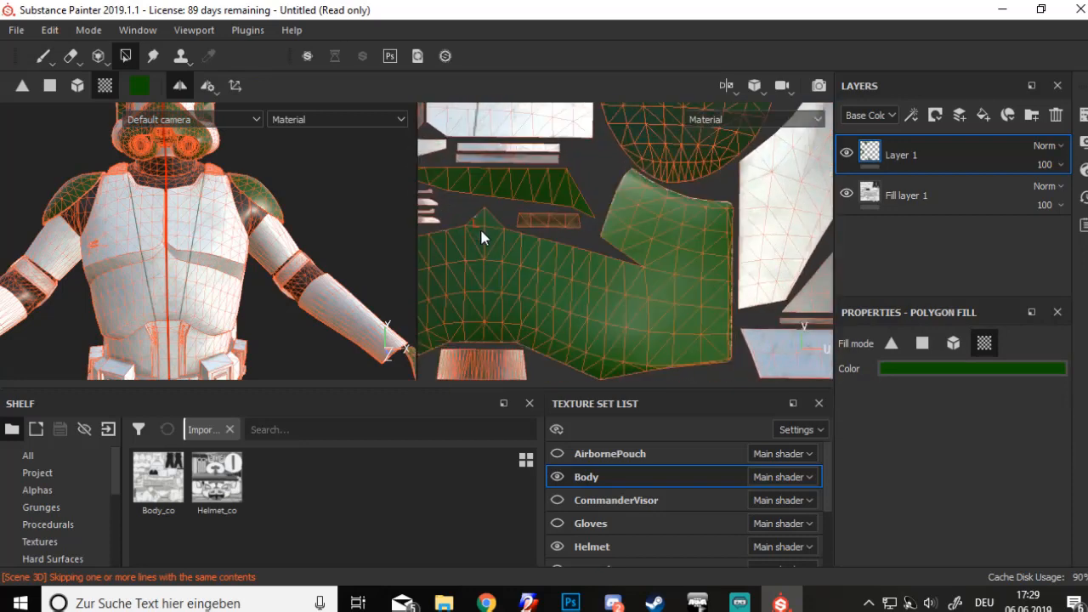
{"action": "left_click", "coordinate": [483, 242]}
{"action": "key", "text": "ctrl"}
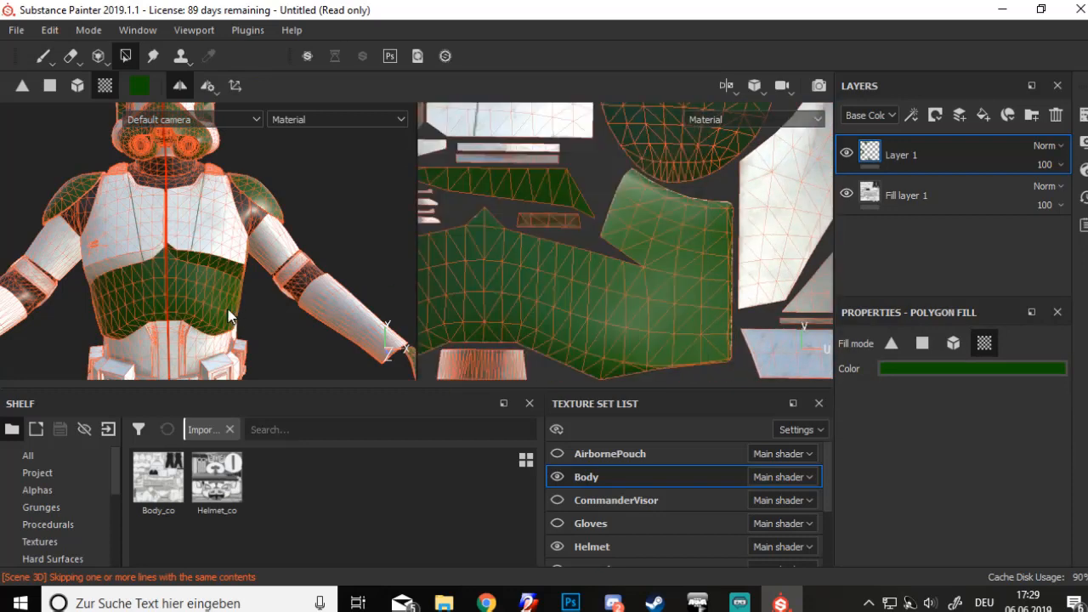
{"action": "key", "text": "ctrl+z"}
{"action": "left_click", "coordinate": [499, 298]}
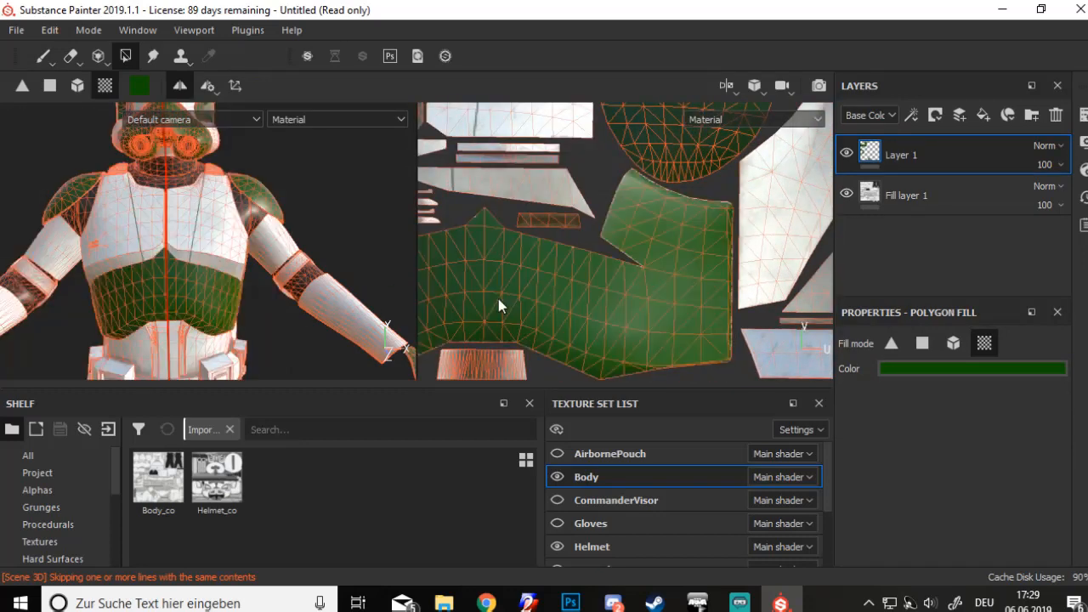
Erase the mirrored guide lines from the chest plates with a size 2.3 eraser
{"action": "left_click", "coordinate": [47, 57]}
{"action": "scroll", "coordinate": [209, 242], "scroll_direction": "up", "scroll_amount": 2}
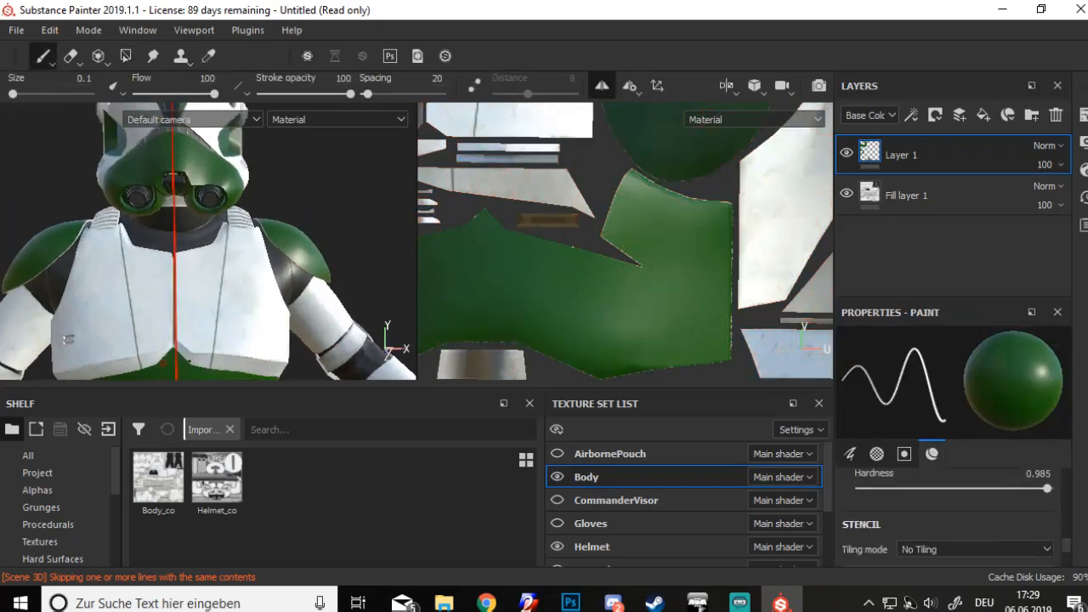
{"action": "left_click", "coordinate": [71, 57]}
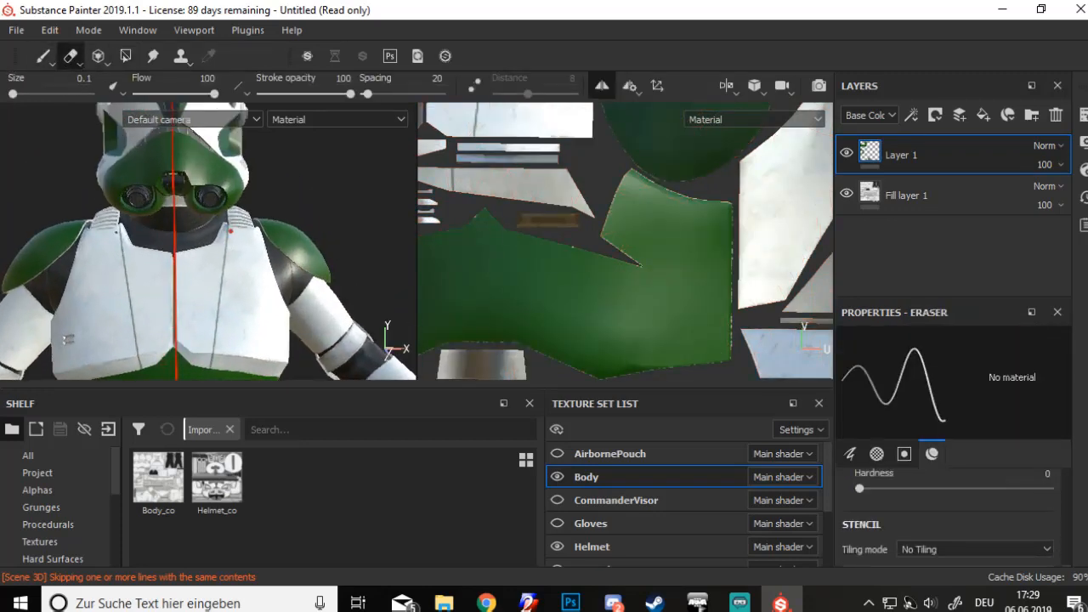
{"action": "scroll", "coordinate": [89, 281], "scroll_direction": "up", "scroll_amount": 1}
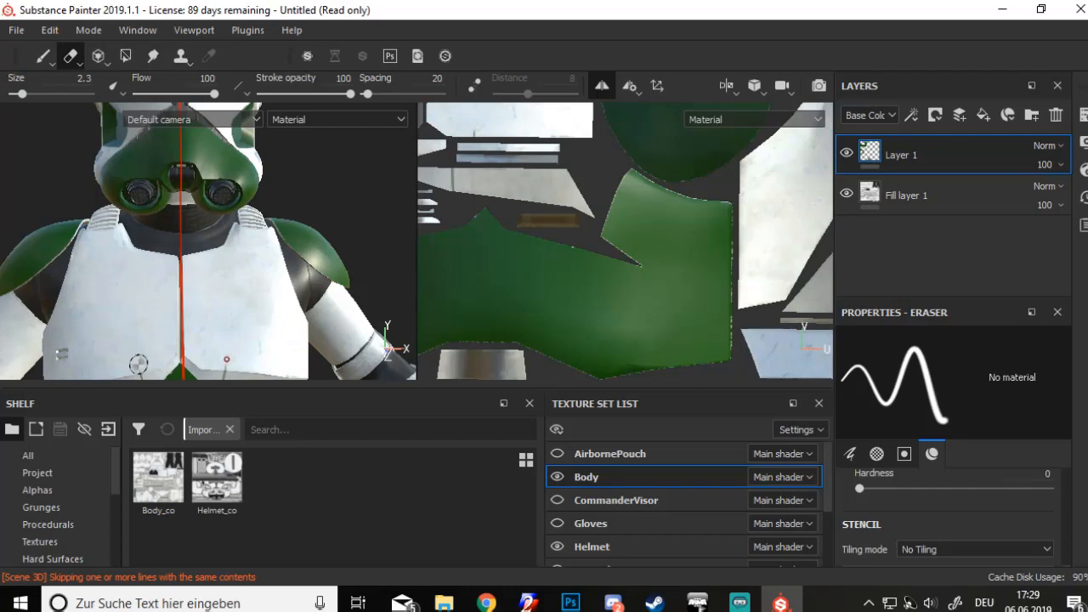
{"action": "middle_click_drag", "start_coordinate": [123, 337], "coordinate": [114, 280]}
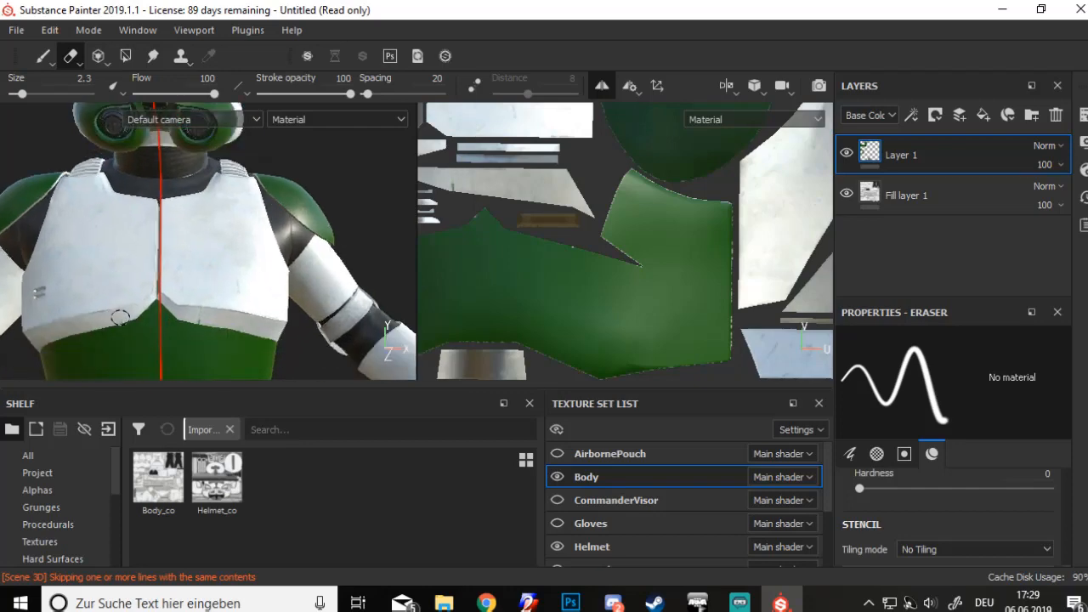
Draw new mirrored straight green lines from the neckline down to the lower edge of the chest plates with a 0.1 brush
{"action": "left_click", "coordinate": [43, 57]}
{"action": "mouse_move", "coordinate": [187, 284]}
{"action": "middle_mouse_down"}
{"action": "mouse_move", "coordinate": [215, 352]}
{"action": "mouse_move", "coordinate": [165, 325]}
{"action": "middle_mouse_up"}
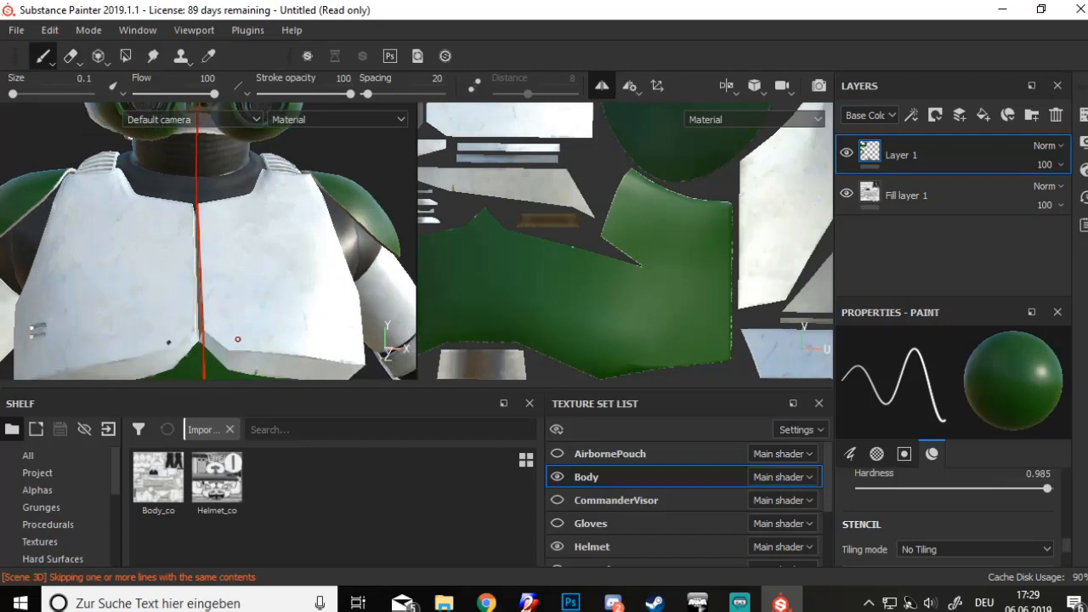
{"action": "key", "text": "shift"}
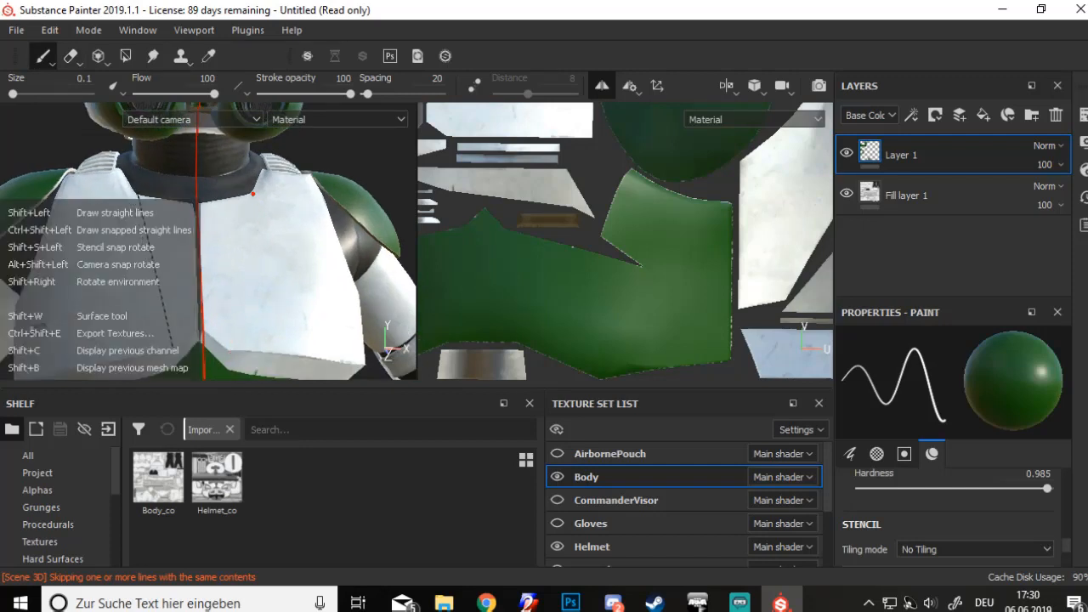
Try to fill the chest plate by UV chunk and undo the fill
{"action": "left_click", "coordinate": [125, 56]}
{"action": "scroll", "coordinate": [604, 311], "scroll_direction": "up", "scroll_amount": 2}
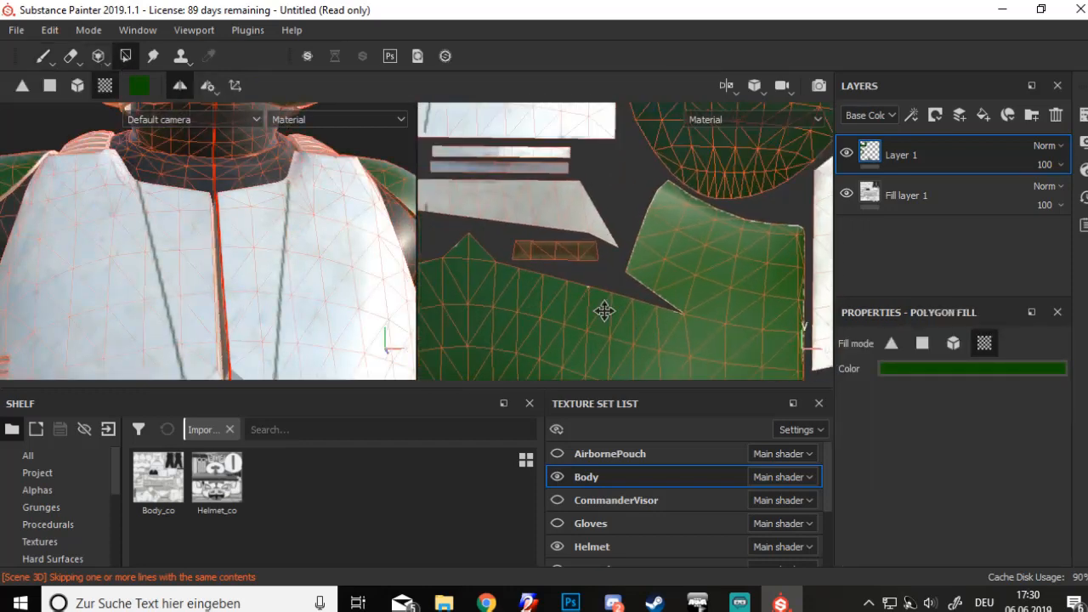
{"action": "middle_click_drag", "start_coordinate": [603, 311], "coordinate": [512, 303]}
{"action": "left_click", "coordinate": [515, 279]}
{"action": "key", "text": "ctrl+z"}
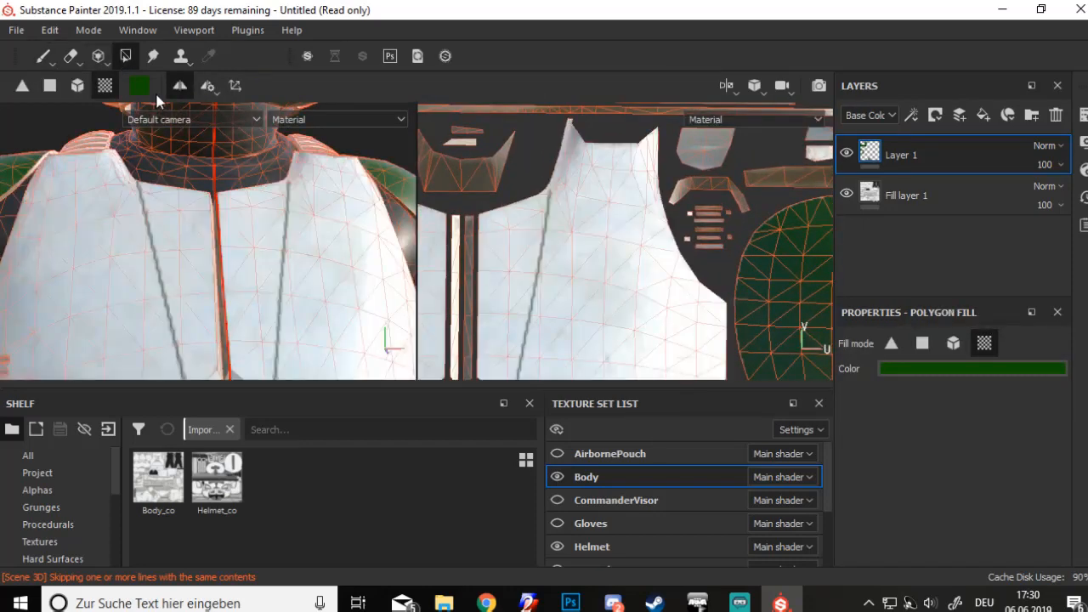
Fill the strips along the chest's centre seam dark green with the triangle fill mode and check them in the Base Color view
{"action": "left_click", "coordinate": [23, 86]}
{"action": "left_click_drag", "start_coordinate": [473, 207], "coordinate": [486, 279]}
{"action": "middle_click_drag", "start_coordinate": [487, 280], "coordinate": [509, 219], "text": "alt"}
{"action": "mouse_move", "coordinate": [509, 229]}
{"action": "left_mouse_down"}
{"action": "mouse_move", "coordinate": [452, 273]}
{"action": "mouse_move", "coordinate": [436, 319]}
{"action": "left_mouse_up"}
{"action": "scroll", "coordinate": [466, 289], "scroll_direction": "up", "scroll_amount": 2}
{"action": "key", "text": "c"}
{"action": "scroll", "coordinate": [443, 274], "scroll_direction": "up", "scroll_amount": 1}
{"action": "middle_click_drag", "start_coordinate": [445, 270], "coordinate": [559, 351], "text": "alt"}
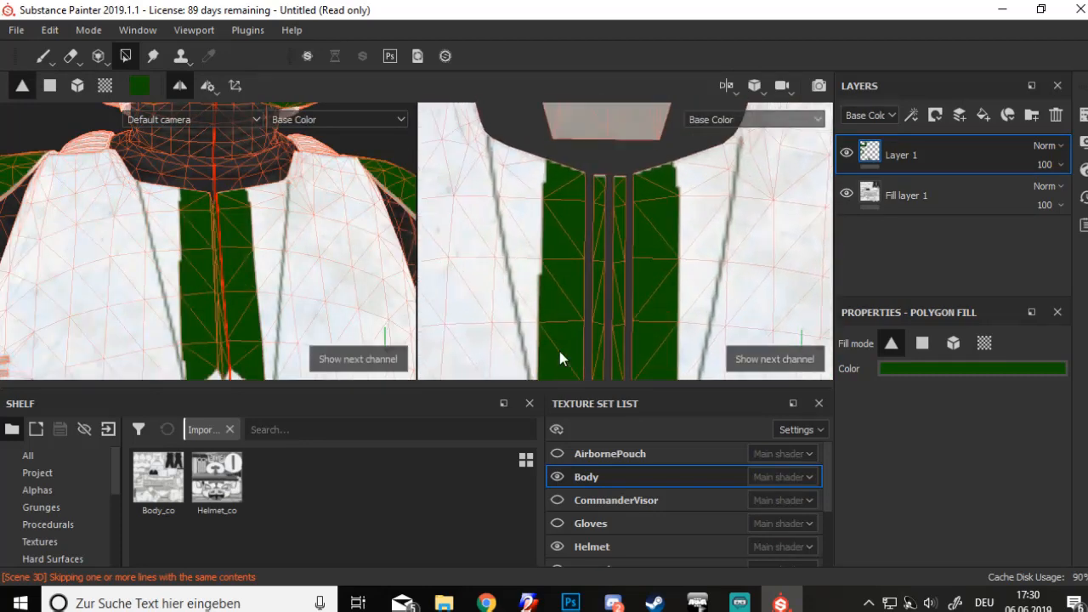
Extend the green triangle fill at the neckline outward to the guide lines on both chest plates, undoing the misplaced triangles
{"action": "mouse_move", "coordinate": [527, 181]}
{"action": "left_mouse_down"}
{"action": "mouse_move", "coordinate": [514, 148]}
{"action": "mouse_move", "coordinate": [536, 264]}
{"action": "left_mouse_up"}
{"action": "key", "text": "ctrl+z"}
{"action": "middle_click_drag", "start_coordinate": [617, 292], "coordinate": [564, 221], "text": "alt"}
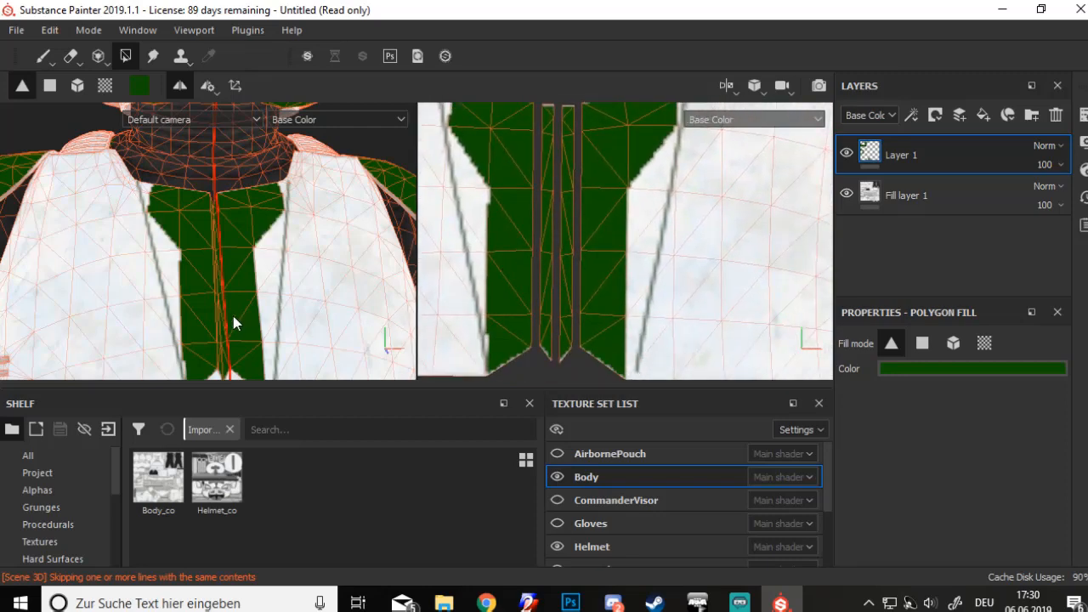
{"action": "scroll", "coordinate": [238, 308], "scroll_direction": "up", "scroll_amount": 3}
{"action": "scroll", "coordinate": [587, 203], "scroll_direction": "up", "scroll_amount": 4}
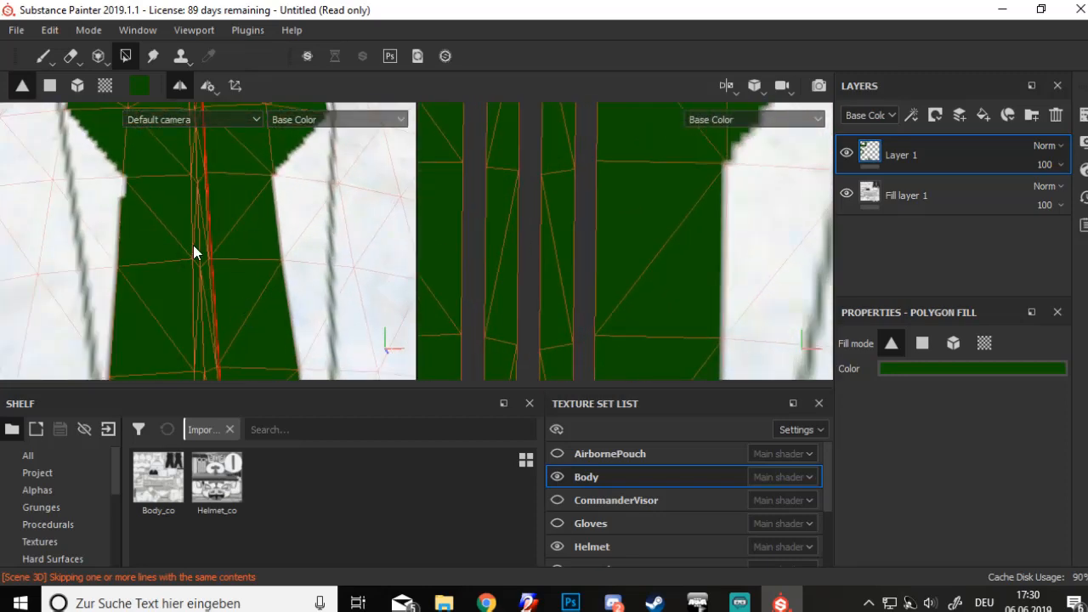
{"action": "left_click_drag", "start_coordinate": [193, 245], "coordinate": [204, 292], "text": "alt"}
{"action": "scroll", "coordinate": [196, 246], "scroll_direction": "up", "scroll_amount": 2}
{"action": "scroll", "coordinate": [210, 298], "scroll_direction": "down", "scroll_amount": 3}
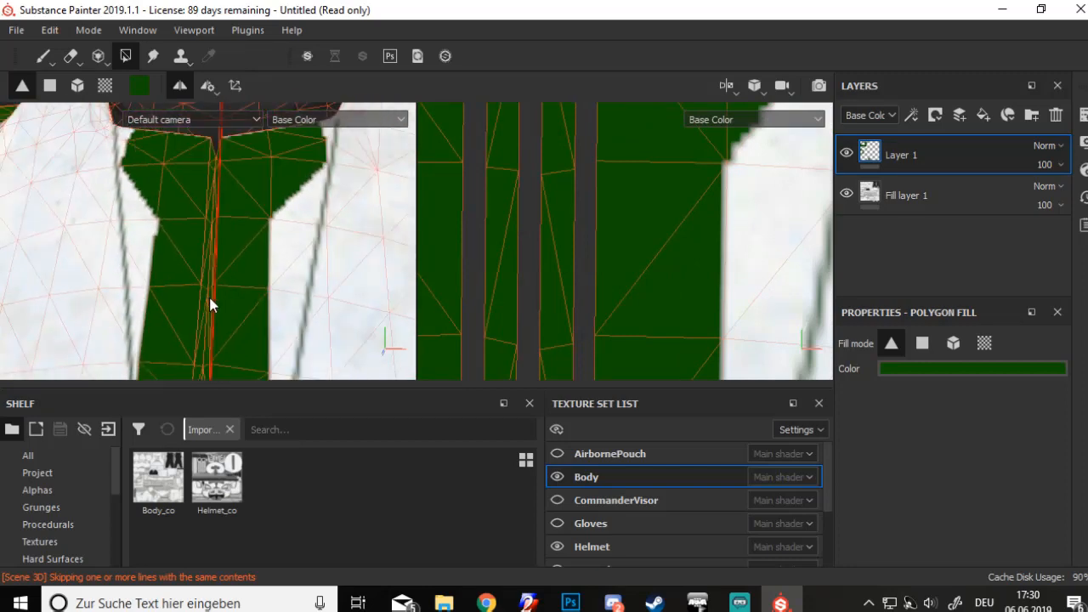
{"action": "scroll", "coordinate": [210, 304], "scroll_direction": "down", "scroll_amount": 3}
{"action": "scroll", "coordinate": [286, 251], "scroll_direction": "up", "scroll_amount": 1}
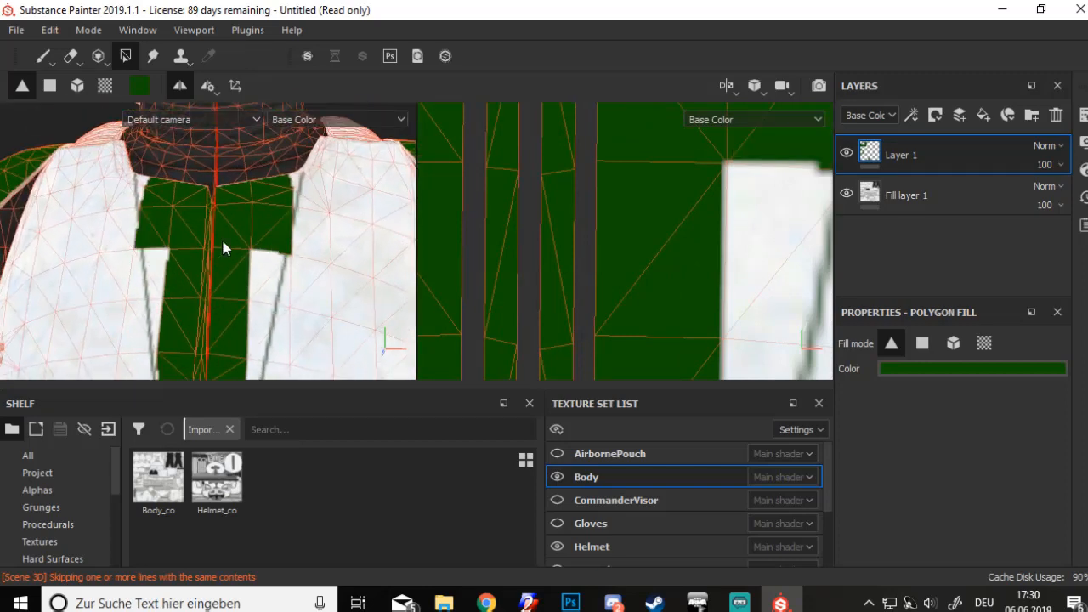
Paint a mirrored straight green edge along the chest plates' slanted guide lines, from lower edge to neckline, with a 0.84 brush
{"action": "key", "text": "1"}
{"action": "scroll", "coordinate": [593, 253], "scroll_direction": "down", "scroll_amount": 1}
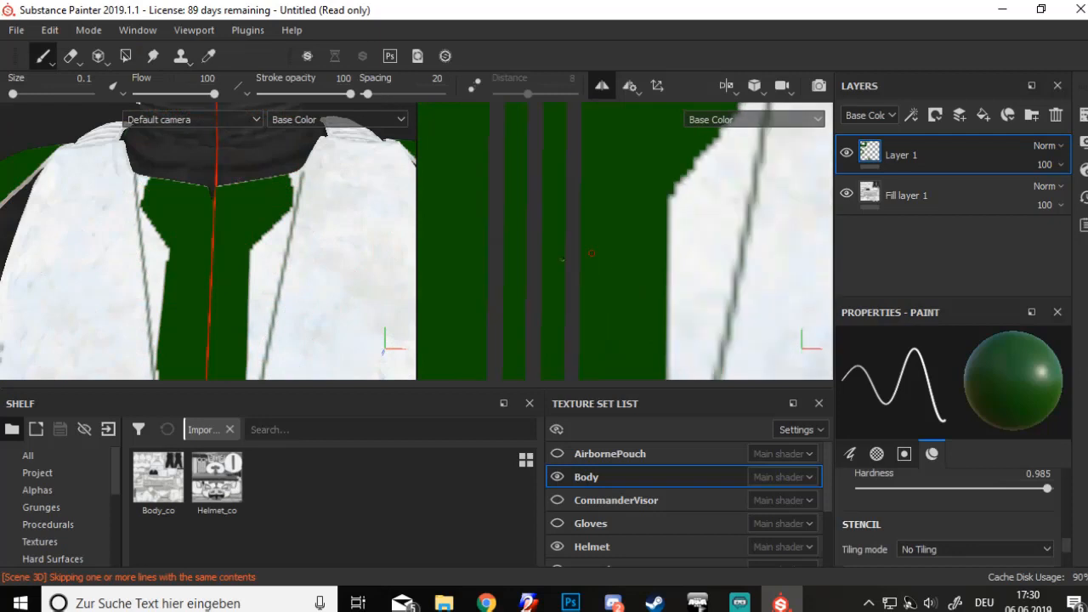
{"action": "scroll", "coordinate": [599, 252], "scroll_direction": "up", "scroll_amount": 1}
{"action": "scroll", "coordinate": [615, 255], "scroll_direction": "up", "scroll_amount": 2, "text": "ctrl"}
{"action": "scroll", "coordinate": [630, 267], "scroll_direction": "down", "scroll_amount": 3}
{"action": "scroll", "coordinate": [632, 270], "scroll_direction": "up", "scroll_amount": 2, "text": "ctrl"}
{"action": "scroll", "coordinate": [634, 267], "scroll_direction": "up", "scroll_amount": 1}
{"action": "scroll", "coordinate": [640, 258], "scroll_direction": "down", "scroll_amount": 1}
{"action": "scroll", "coordinate": [644, 252], "scroll_direction": "down", "scroll_amount": 2, "text": "ctrl"}
{"action": "middle_click_drag", "start_coordinate": [644, 253], "coordinate": [561, 161], "text": "alt"}
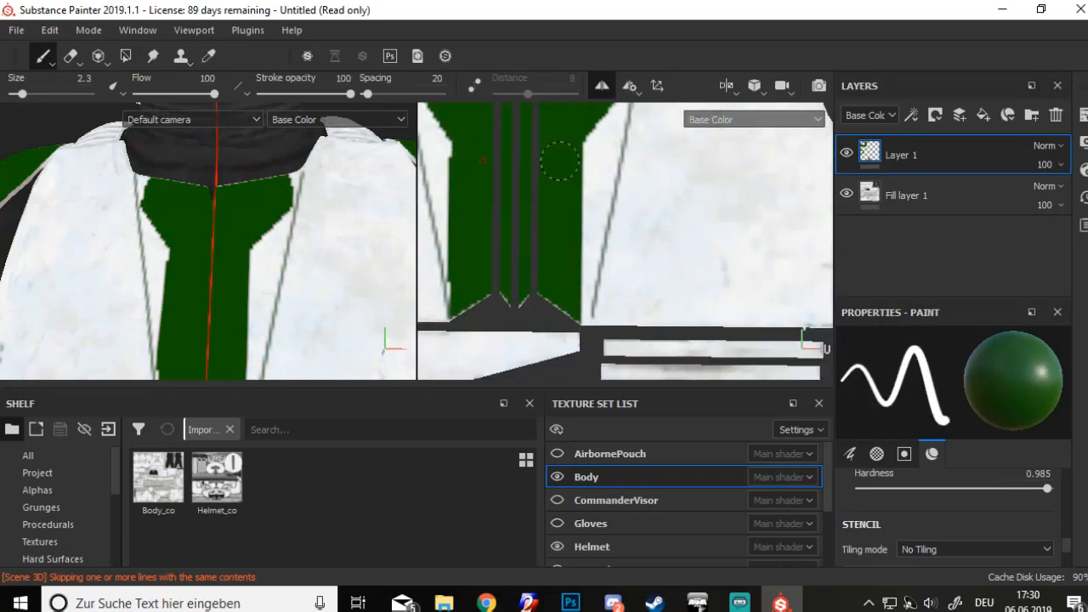
{"action": "scroll", "coordinate": [562, 170], "scroll_direction": "down", "scroll_amount": 1}
{"action": "scroll", "coordinate": [574, 268], "scroll_direction": "down", "scroll_amount": 2, "text": "ctrl"}
{"action": "middle_click_drag", "start_coordinate": [574, 270], "coordinate": [570, 338], "text": "alt"}
{"action": "left_click", "coordinate": [573, 342]}
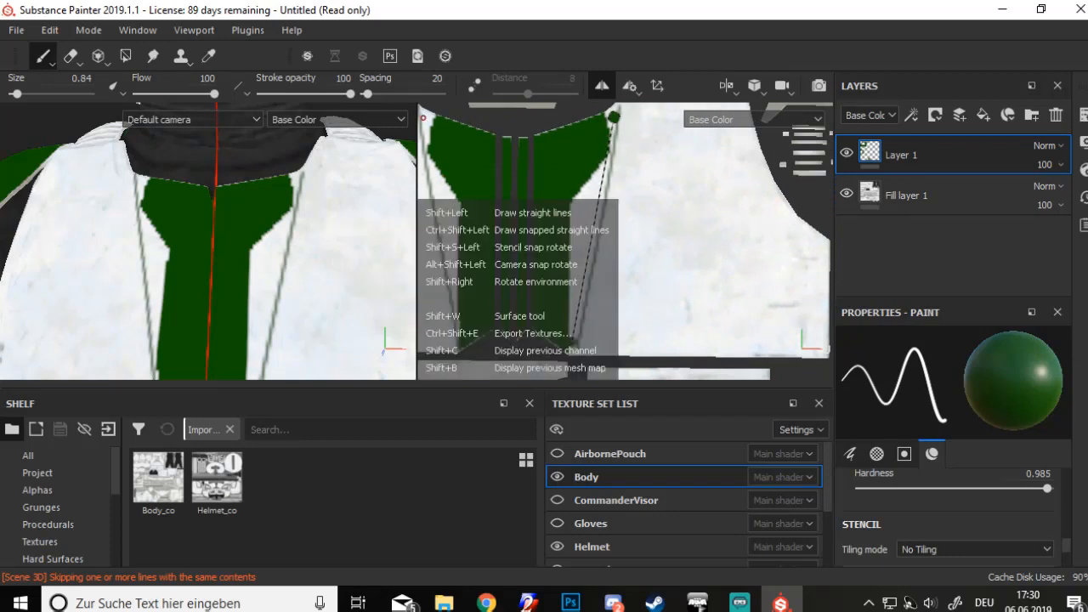
{"action": "left_click", "coordinate": [612, 114], "text": "shift"}
Paint the white gaps between the chest guide lines and the central fill green, raising the brush size to 2.3
{"action": "mouse_move", "coordinate": [596, 166]}
{"action": "left_mouse_down"}
{"action": "mouse_move", "coordinate": [571, 285]}
{"action": "mouse_move", "coordinate": [593, 153]}
{"action": "left_mouse_up"}
{"action": "scroll", "coordinate": [572, 263], "scroll_direction": "up", "scroll_amount": 2, "text": "ctrl"}
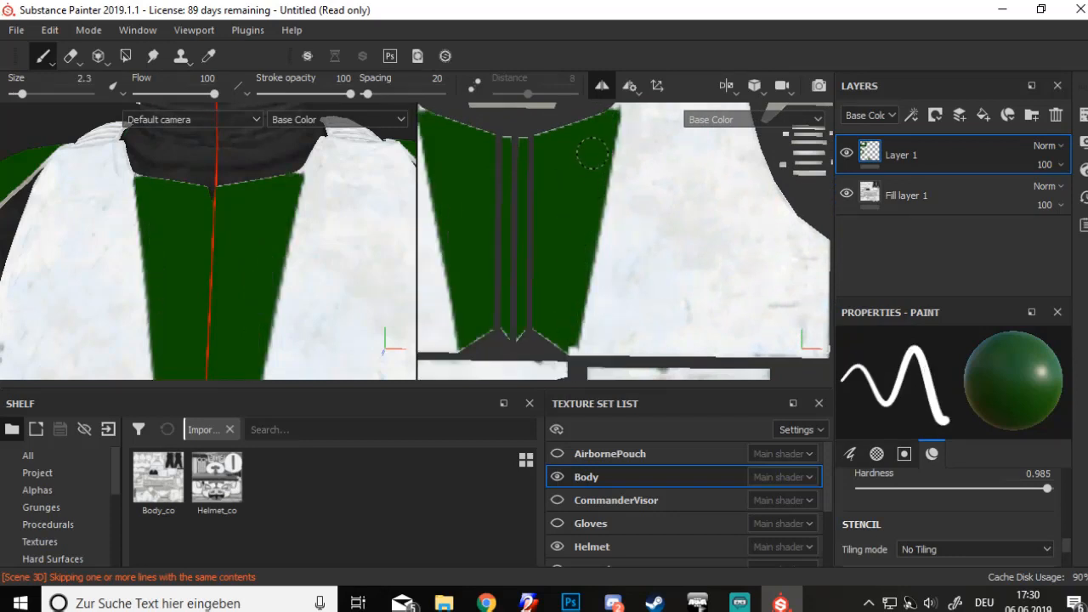
{"action": "scroll", "coordinate": [590, 156], "scroll_direction": "down", "scroll_amount": 5}
{"action": "scroll", "coordinate": [255, 235], "scroll_direction": "down", "scroll_amount": 5}
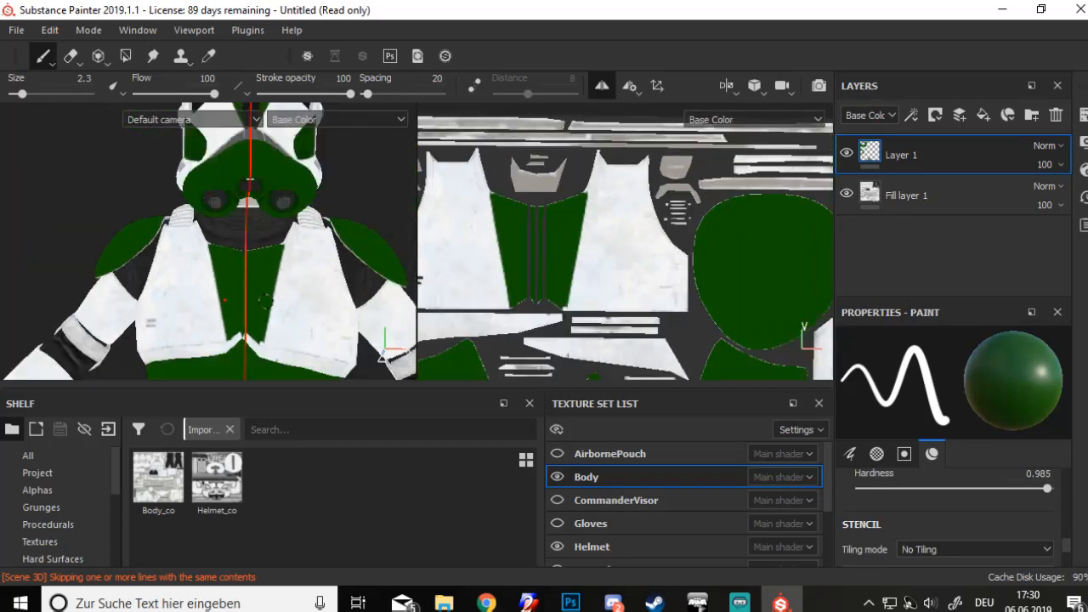
Fill the triangles below the chest marking dark green with the triangle fill mode, joining the marking to the green abdomen plate
{"action": "scroll", "coordinate": [255, 236], "scroll_direction": "up", "scroll_amount": 5}
{"action": "key", "text": "4"}
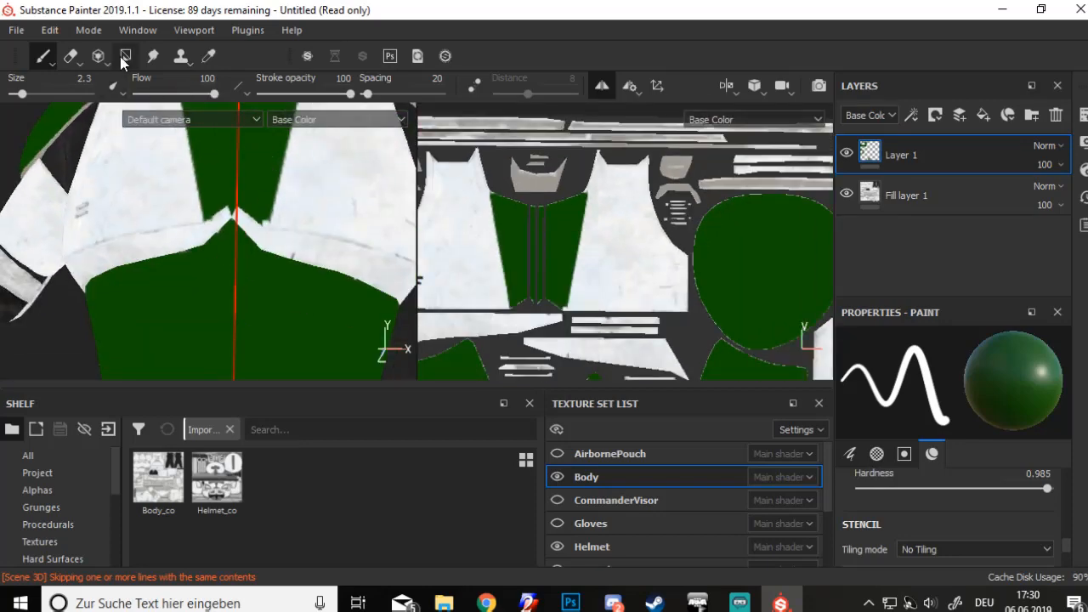
{"action": "left_click", "coordinate": [221, 212]}
{"action": "left_click", "coordinate": [214, 227]}
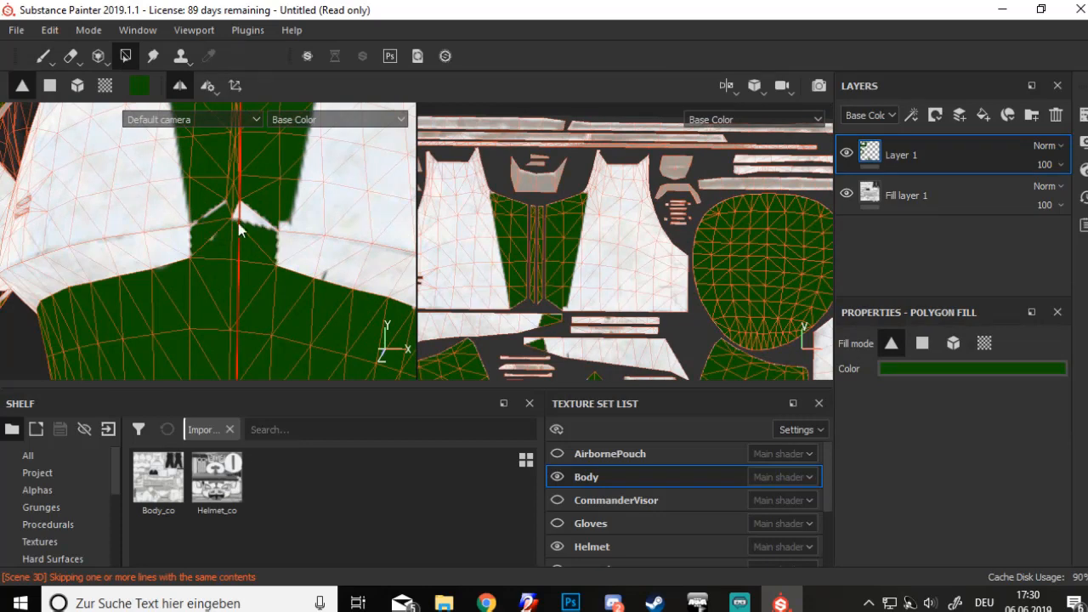
{"action": "left_click", "coordinate": [246, 219]}
{"action": "scroll", "coordinate": [239, 205], "scroll_direction": "up", "scroll_amount": 3}
{"action": "scroll", "coordinate": [239, 205], "scroll_direction": "up", "scroll_amount": 2}
{"action": "left_click", "coordinate": [277, 206]}
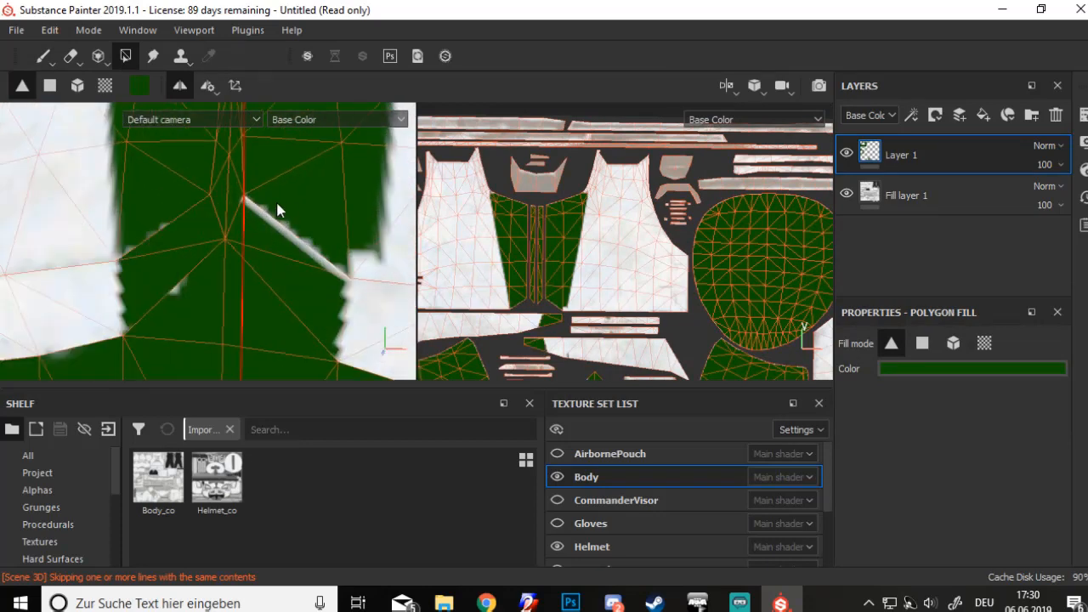
{"action": "scroll", "coordinate": [280, 238], "scroll_direction": "down", "scroll_amount": 4}
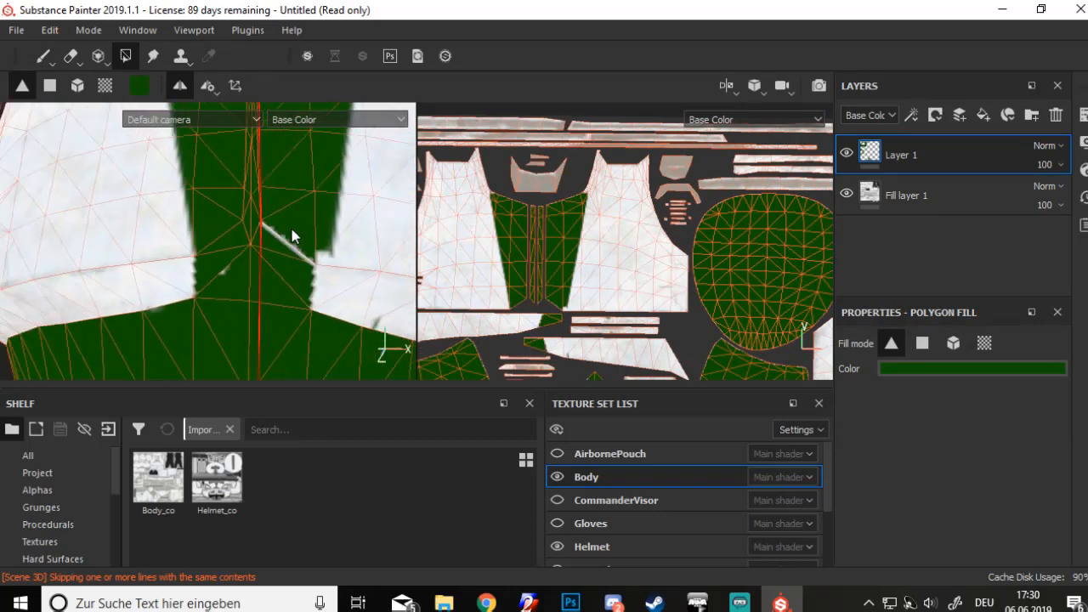
Paint over the leftover white seam streaks below the chest marking with a 0.84 green brush
{"action": "key", "text": "1"}
{"action": "scroll", "coordinate": [288, 231], "scroll_direction": "up", "scroll_amount": 2}
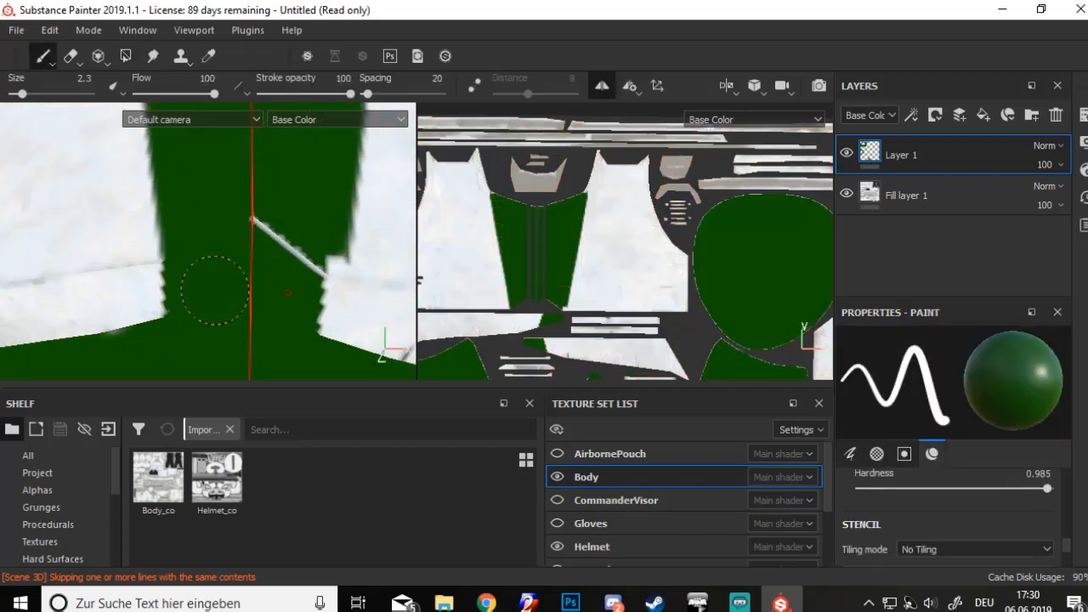
{"action": "right_click_drag", "start_coordinate": [261, 225], "coordinate": [272, 225], "text": "ctrl"}
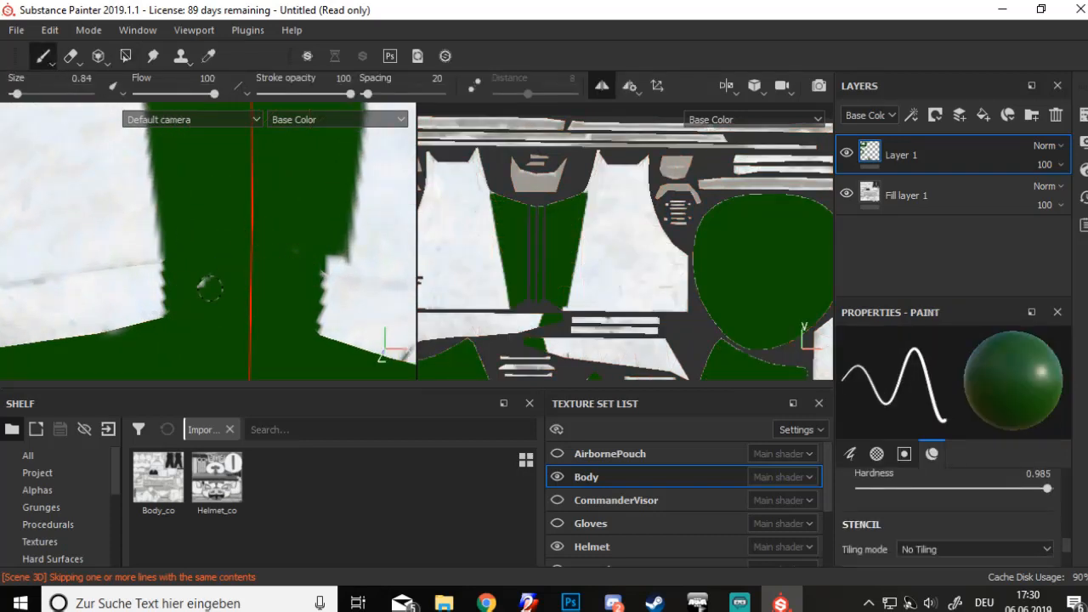
Draw mirrored straight green lines down the front of the thighs in the Base Color view, forking into two branches above the knees
{"action": "right_click_drag", "start_coordinate": [220, 292], "coordinate": [214, 270], "text": "alt"}
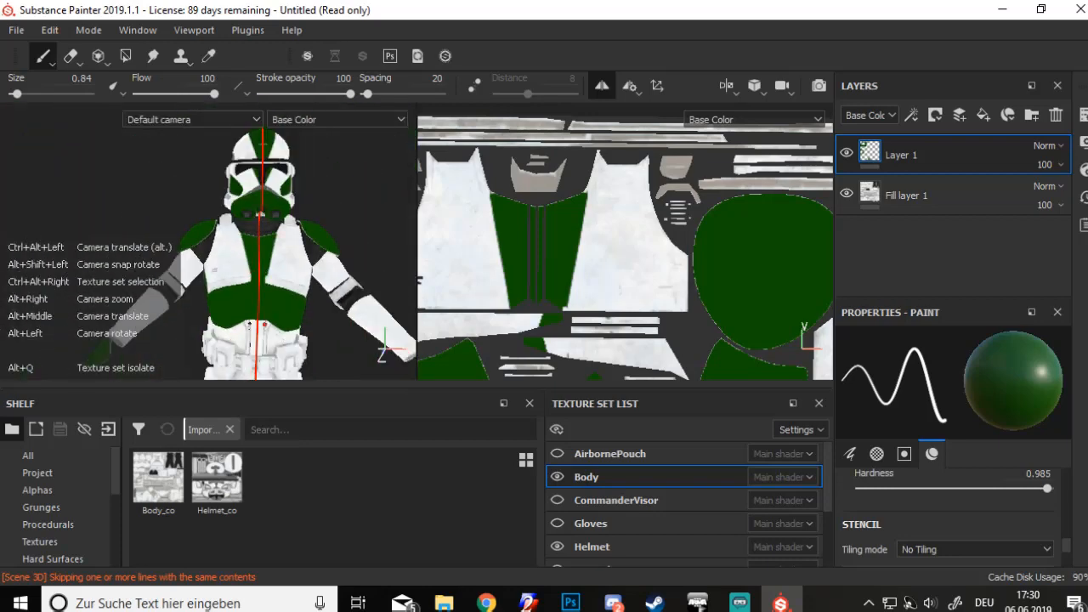
{"action": "middle_click_drag", "start_coordinate": [249, 326], "coordinate": [200, 218], "text": "alt"}
{"action": "key", "text": "m"}
{"action": "right_click_drag", "start_coordinate": [200, 218], "coordinate": [45, 78], "text": "alt"}
{"action": "right_click_drag", "start_coordinate": [212, 336], "coordinate": [162, 316], "text": "alt"}
{"action": "right_click_drag", "start_coordinate": [656, 327], "coordinate": [600, 370], "text": "alt"}
{"action": "middle_click_drag", "start_coordinate": [600, 370], "coordinate": [496, 249], "text": "alt"}
{"action": "right_click_drag", "start_coordinate": [495, 250], "coordinate": [450, 246], "text": "alt"}
{"action": "middle_click_drag", "start_coordinate": [450, 246], "coordinate": [520, 261], "text": "alt"}
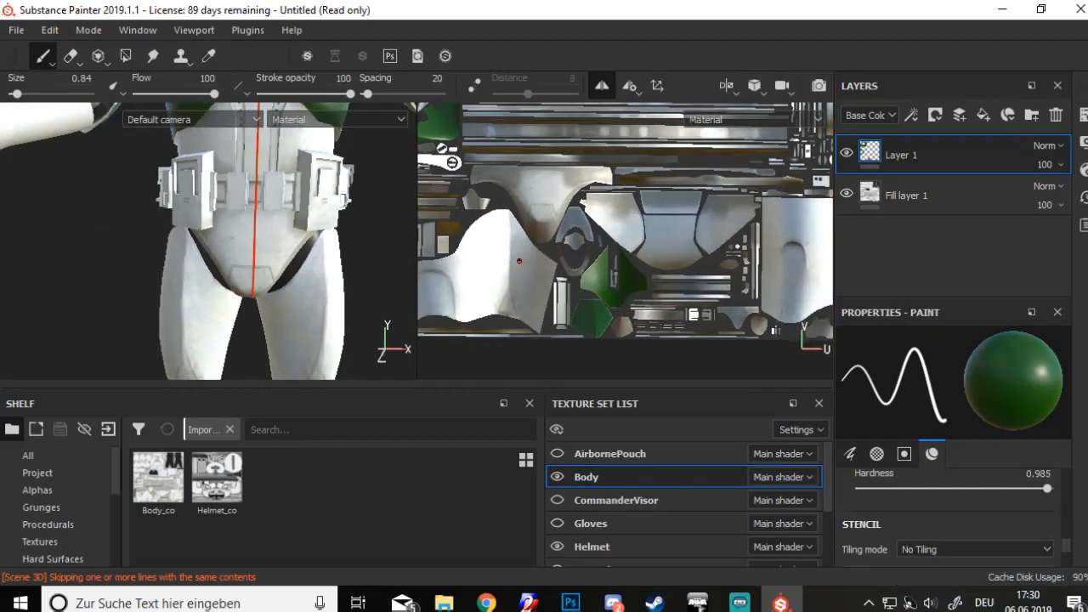
{"action": "key", "text": "c"}
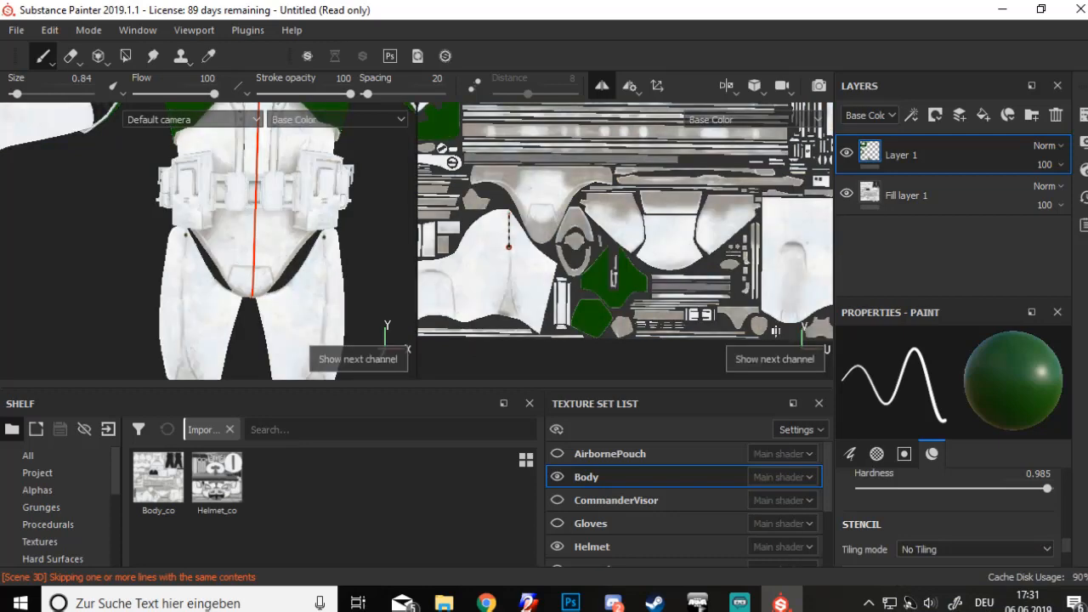
{"action": "key", "text": "shift"}
{"action": "left_click", "coordinate": [511, 289], "text": "shift"}
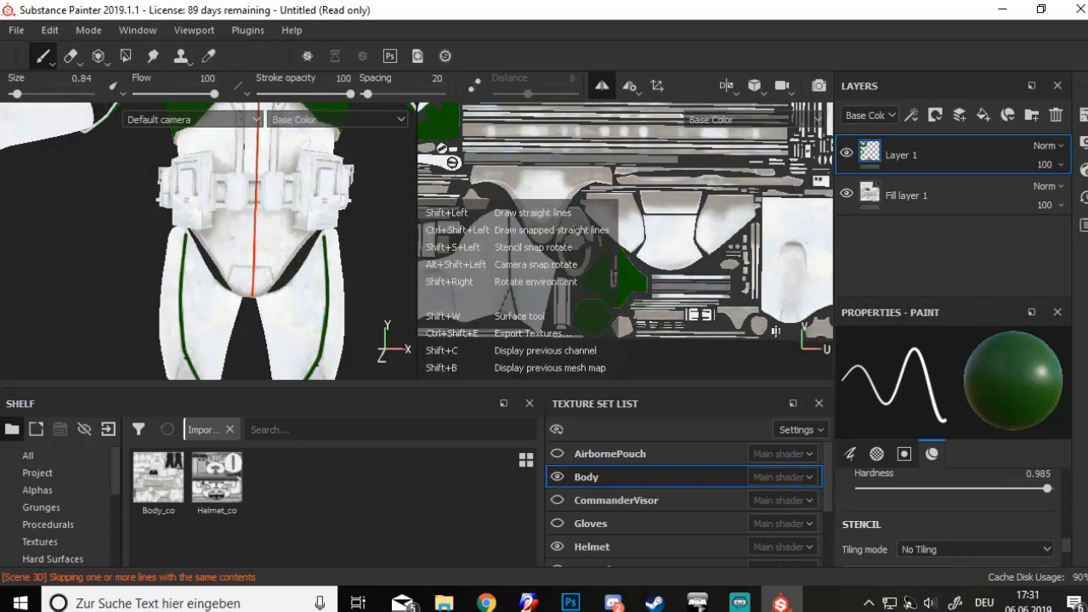
{"action": "left_click", "coordinate": [499, 315], "text": "shift"}
{"action": "scroll", "coordinate": [202, 309], "scroll_direction": "down", "scroll_amount": 3}
{"action": "middle_click_drag", "start_coordinate": [217, 307], "coordinate": [236, 247], "text": "alt"}
{"action": "scroll", "coordinate": [517, 290], "scroll_direction": "down", "scroll_amount": 3}
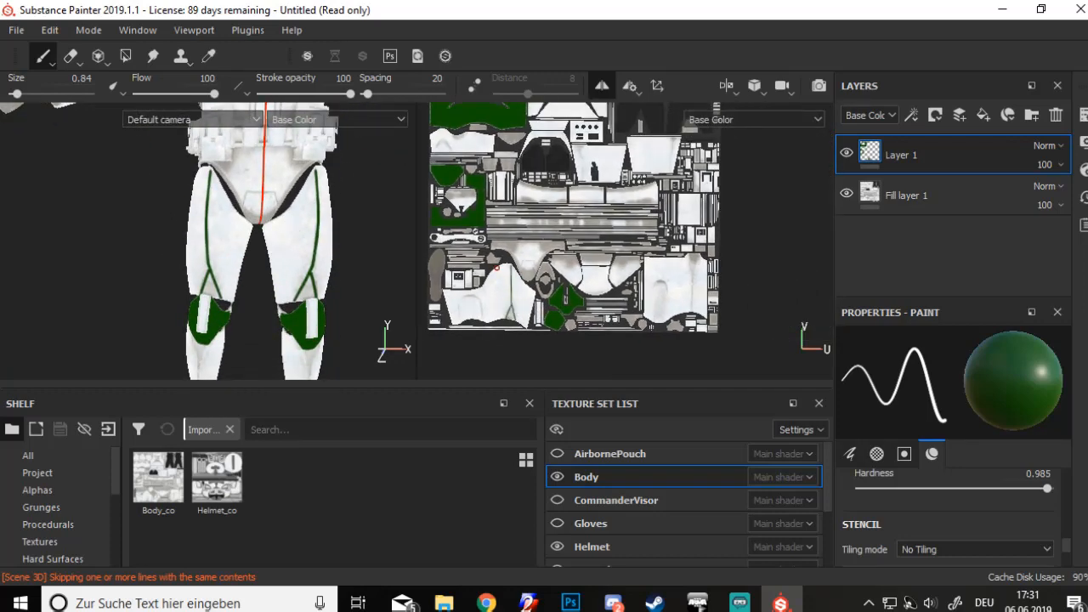
{"action": "middle_click_drag", "start_coordinate": [463, 241], "coordinate": [462, 267]}
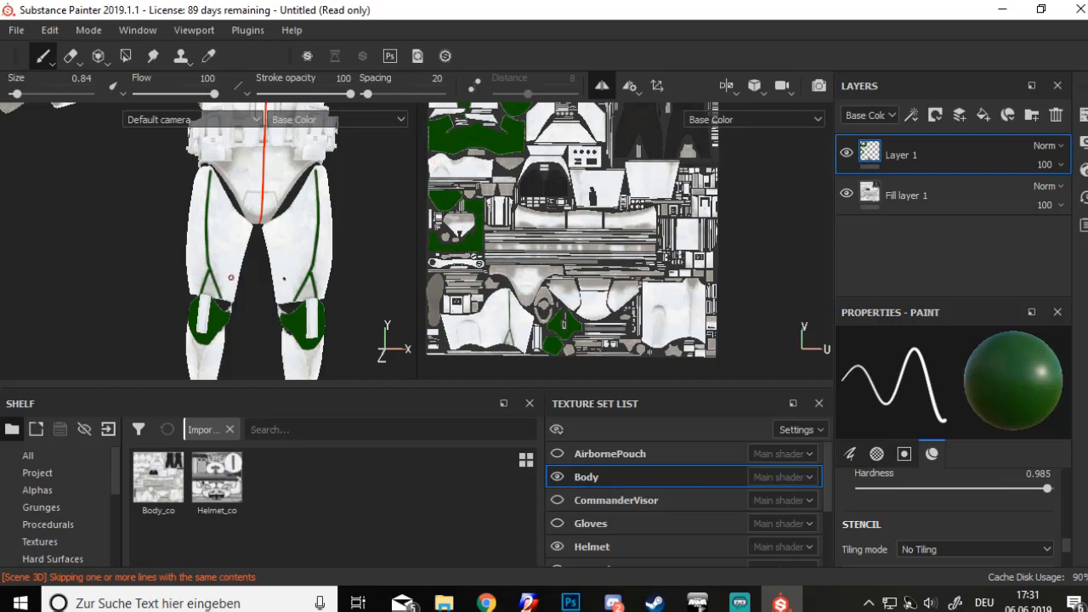
Turn symmetry off and draw a Y-shaped green line down the shin armour in the UV view, from the knee edge to the ankle
{"action": "mouse_move", "coordinate": [257, 277]}
{"action": "middle_mouse_down", "text": "alt"}
{"action": "mouse_move", "coordinate": [295, 377]}
{"action": "mouse_move", "coordinate": [182, 255]}
{"action": "middle_mouse_up", "text": "alt"}
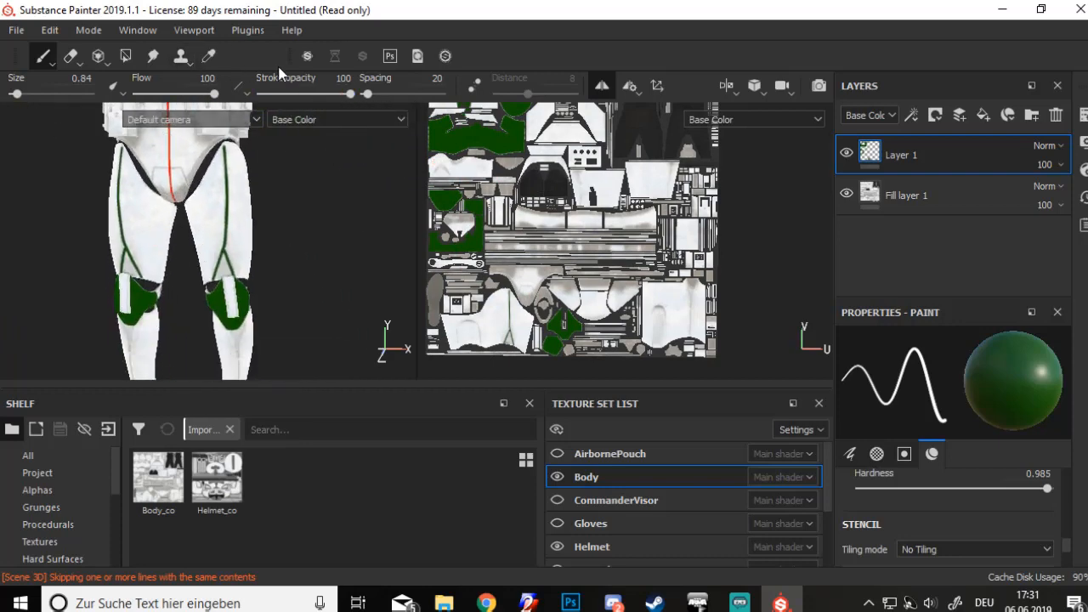
{"action": "left_click", "coordinate": [598, 89]}
{"action": "scroll", "coordinate": [699, 309], "scroll_direction": "up", "scroll_amount": 6}
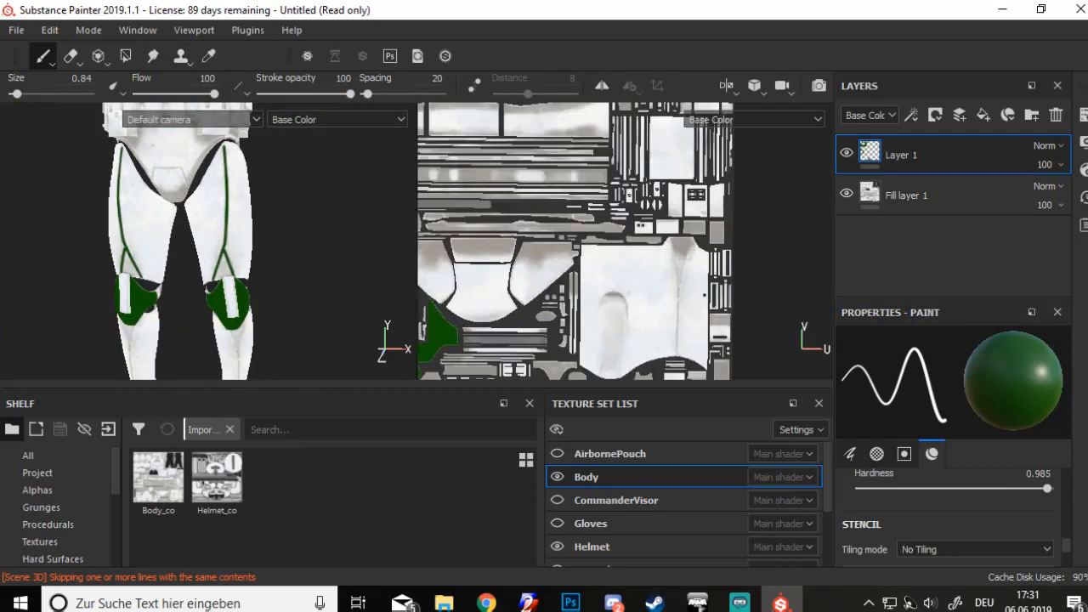
{"action": "middle_click_drag", "start_coordinate": [255, 315], "coordinate": [272, 187], "text": "alt"}
{"action": "scroll", "coordinate": [264, 192], "scroll_direction": "up", "scroll_amount": 3}
{"action": "middle_click_drag", "start_coordinate": [607, 259], "coordinate": [538, 227]}
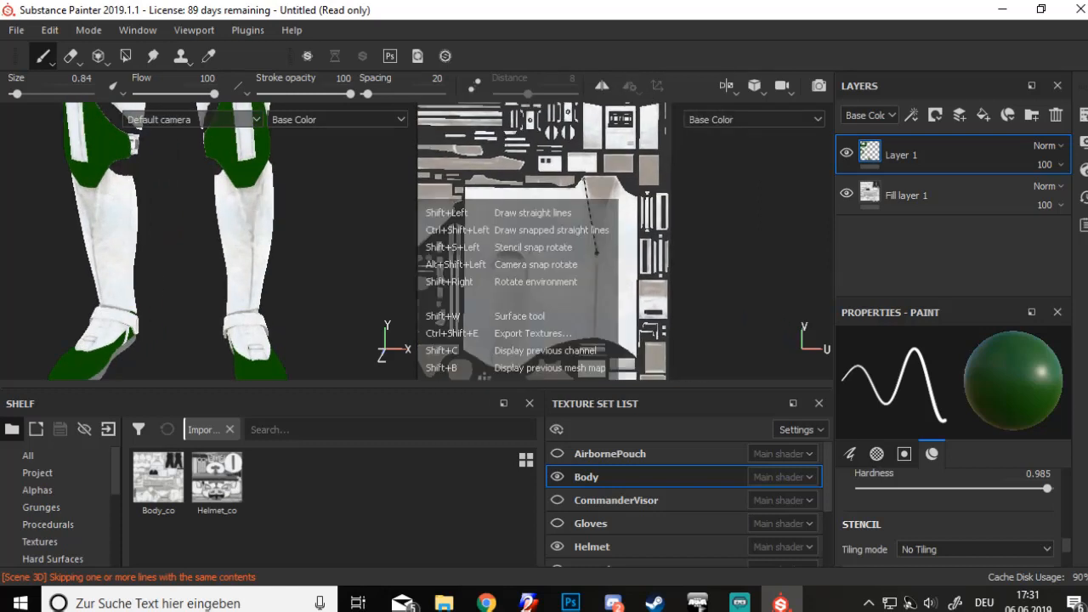
{"action": "left_click", "coordinate": [599, 253], "text": "shift"}
{"action": "left_click", "coordinate": [594, 334], "text": "shift"}
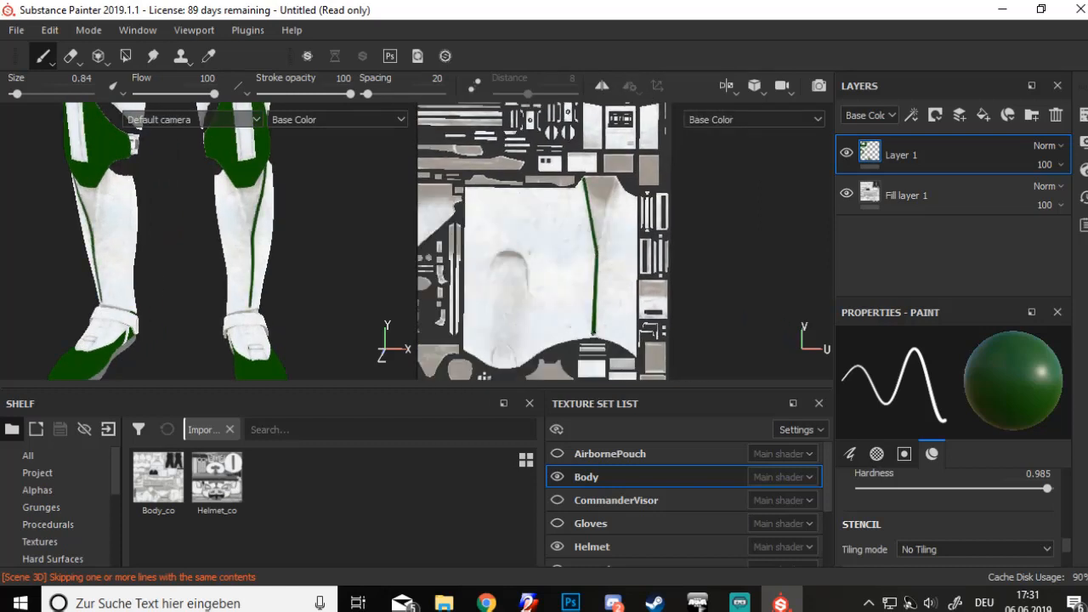
{"action": "left_click", "coordinate": [614, 179], "text": "shift"}
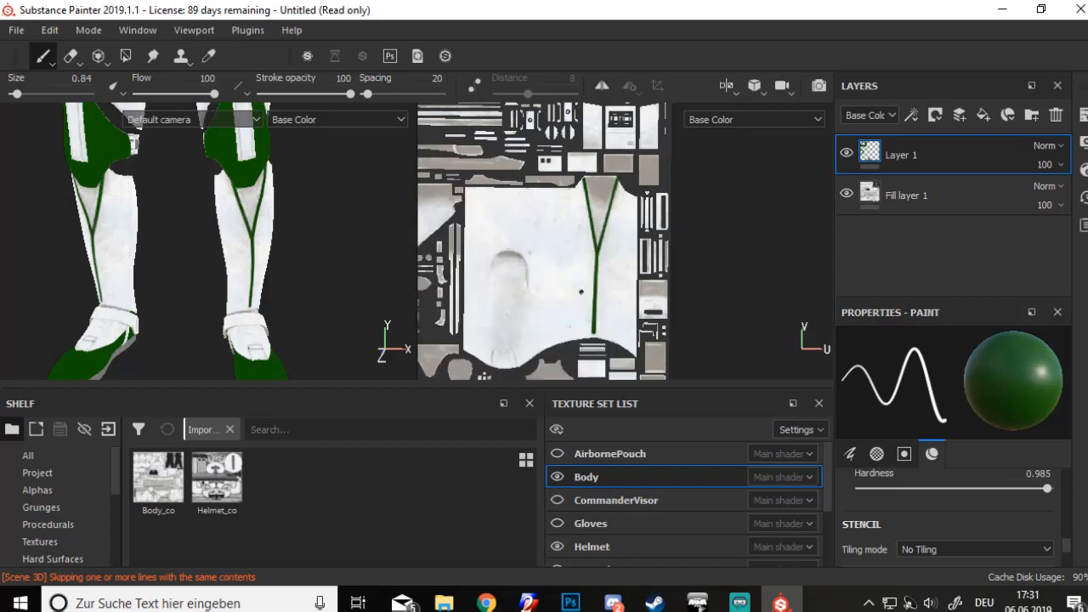
{"action": "scroll", "coordinate": [609, 331], "scroll_direction": "up", "scroll_amount": 2}
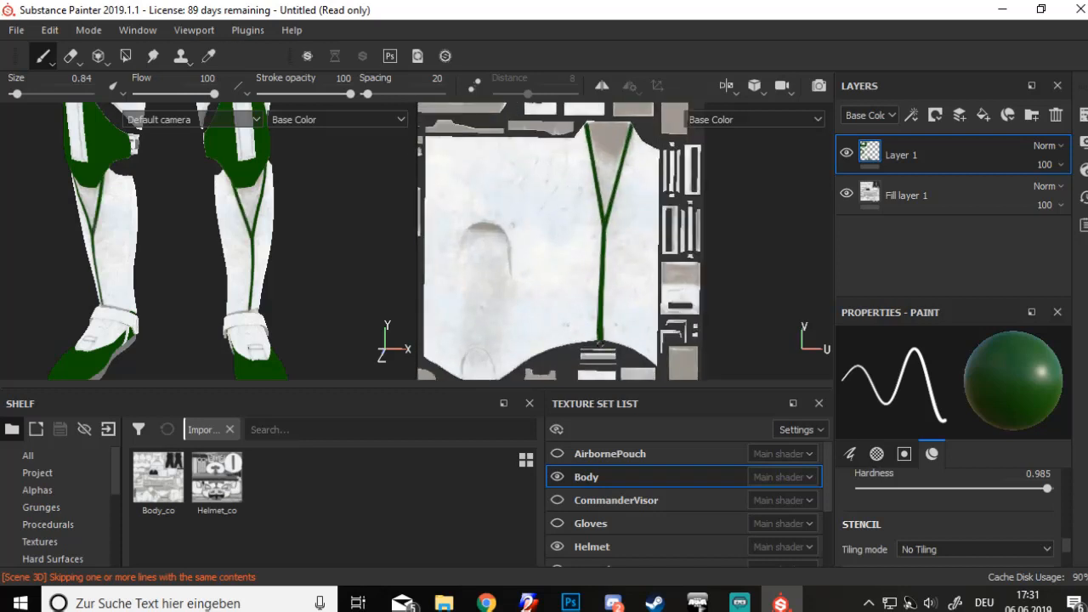
{"action": "scroll", "coordinate": [281, 242], "scroll_direction": "down", "scroll_amount": 5}
{"action": "scroll", "coordinate": [302, 192], "scroll_direction": "up", "scroll_amount": 4}
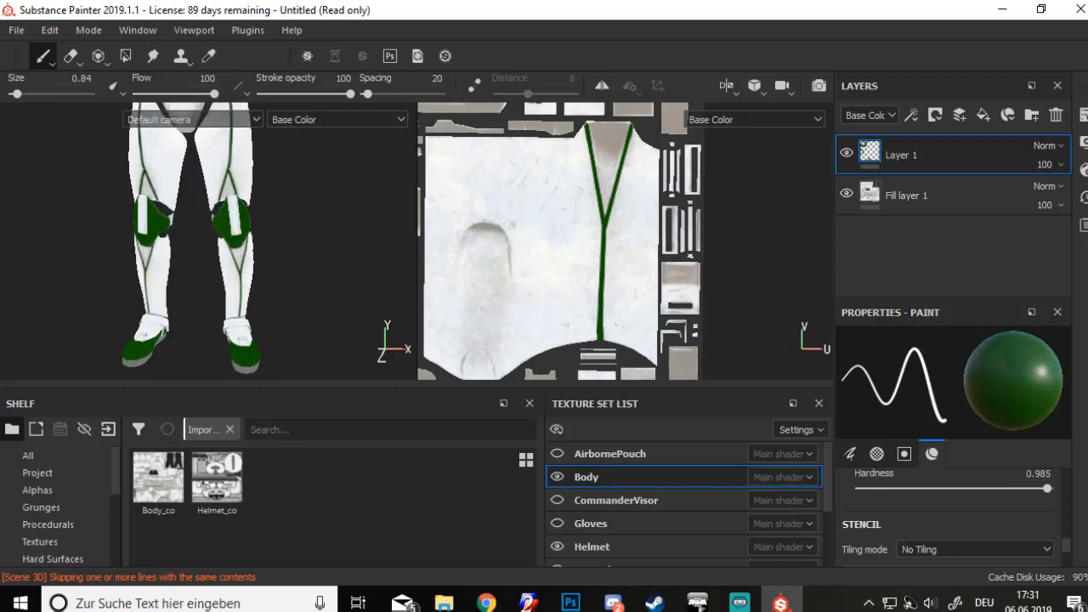
Fill the area between the two upper branches of the shin line dark green with the triangle fill mode
{"action": "left_click", "coordinate": [125, 57]}
{"action": "scroll", "coordinate": [574, 191], "scroll_direction": "up", "scroll_amount": 4}
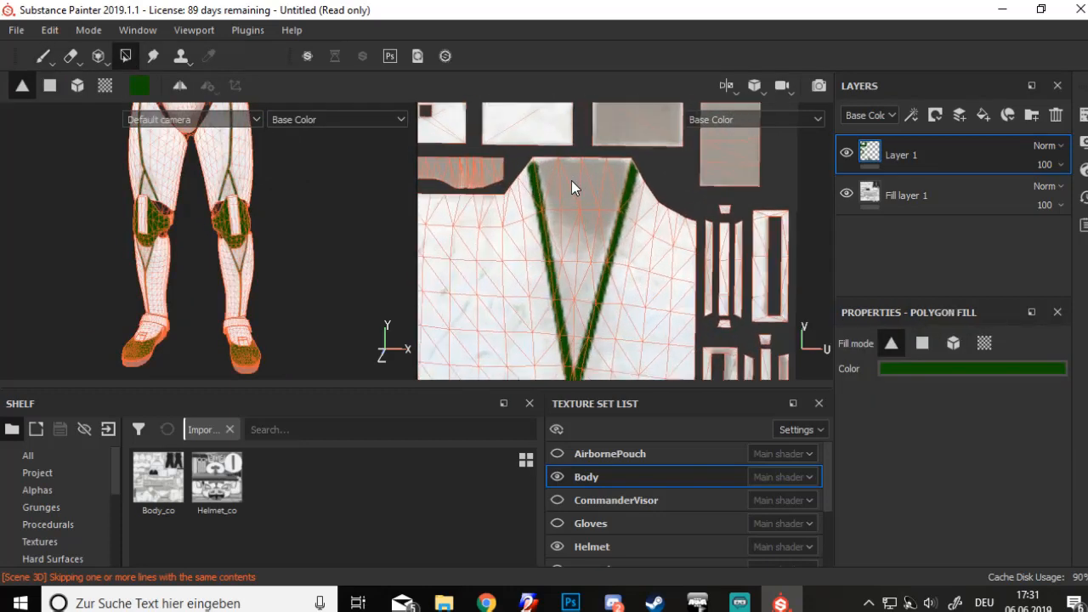
{"action": "mouse_move", "coordinate": [603, 181]}
{"action": "left_mouse_down"}
{"action": "mouse_move", "coordinate": [614, 175]}
{"action": "mouse_move", "coordinate": [559, 191]}
{"action": "left_mouse_up"}
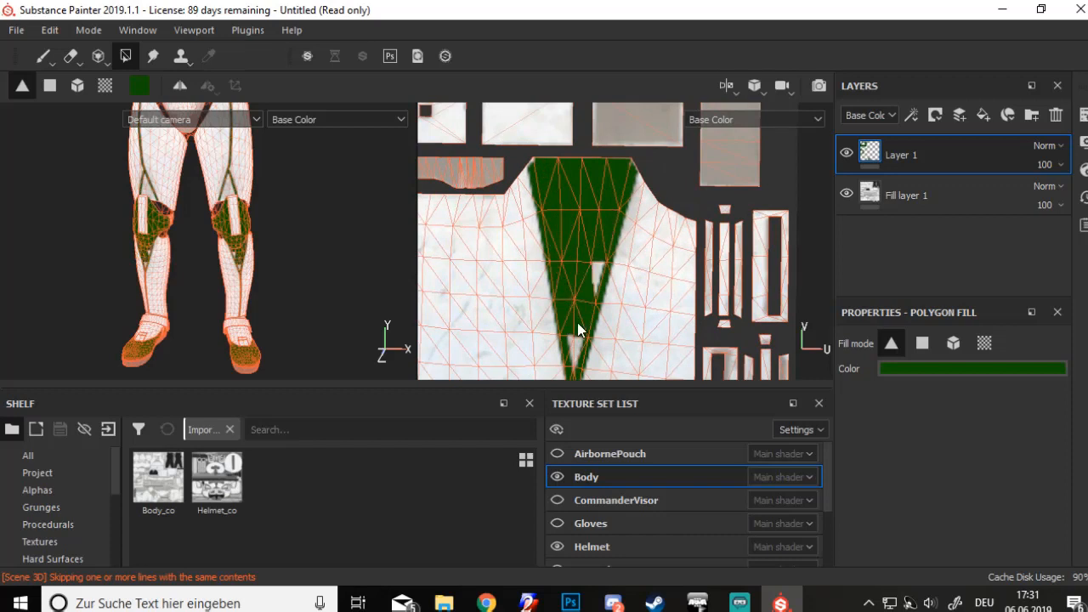
{"action": "scroll", "coordinate": [253, 225], "scroll_direction": "up", "scroll_amount": 8}
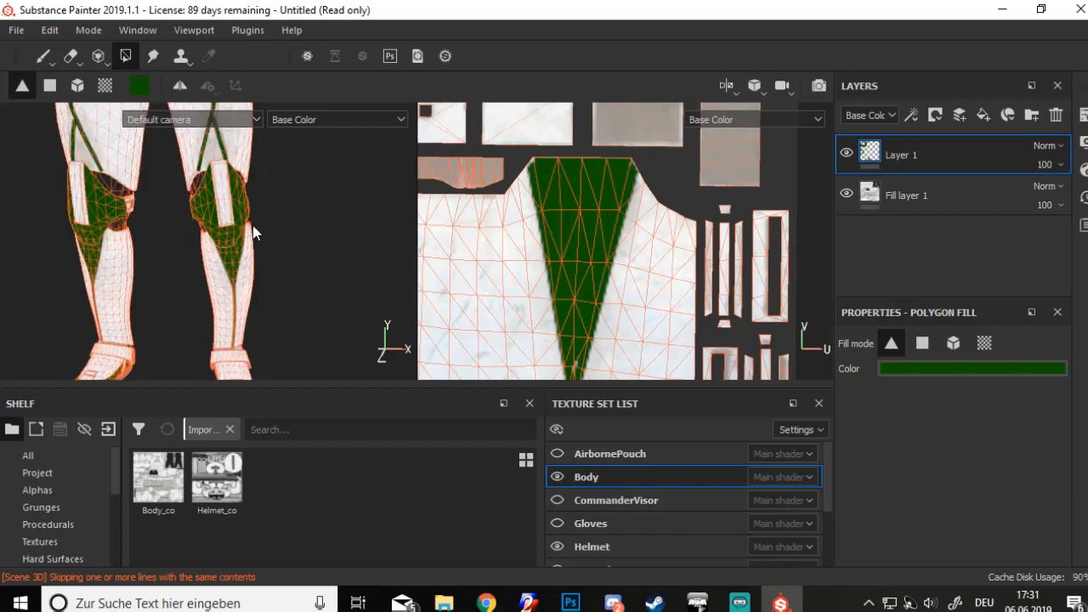
Fill the area between the forked lines above the knee on the thigh armour dark green, triangle by triangle
{"action": "left_click_drag", "start_coordinate": [280, 255], "coordinate": [227, 332], "text": "alt"}
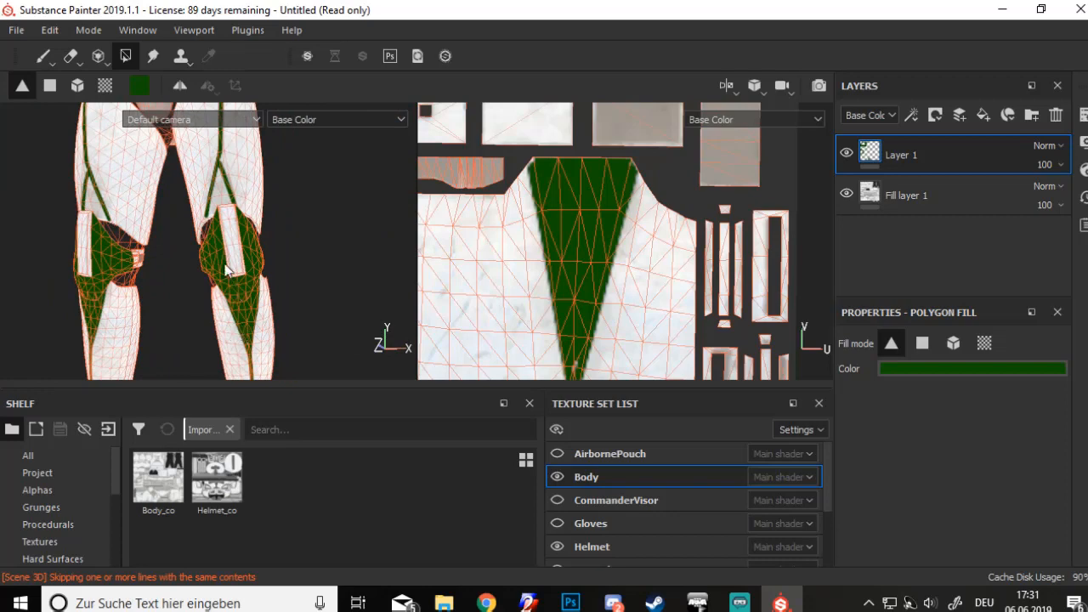
{"action": "mouse_move", "coordinate": [467, 289]}
{"action": "middle_mouse_down", "text": "alt"}
{"action": "mouse_move", "coordinate": [745, 288]}
{"action": "mouse_move", "coordinate": [668, 316]}
{"action": "middle_mouse_up", "text": "alt"}
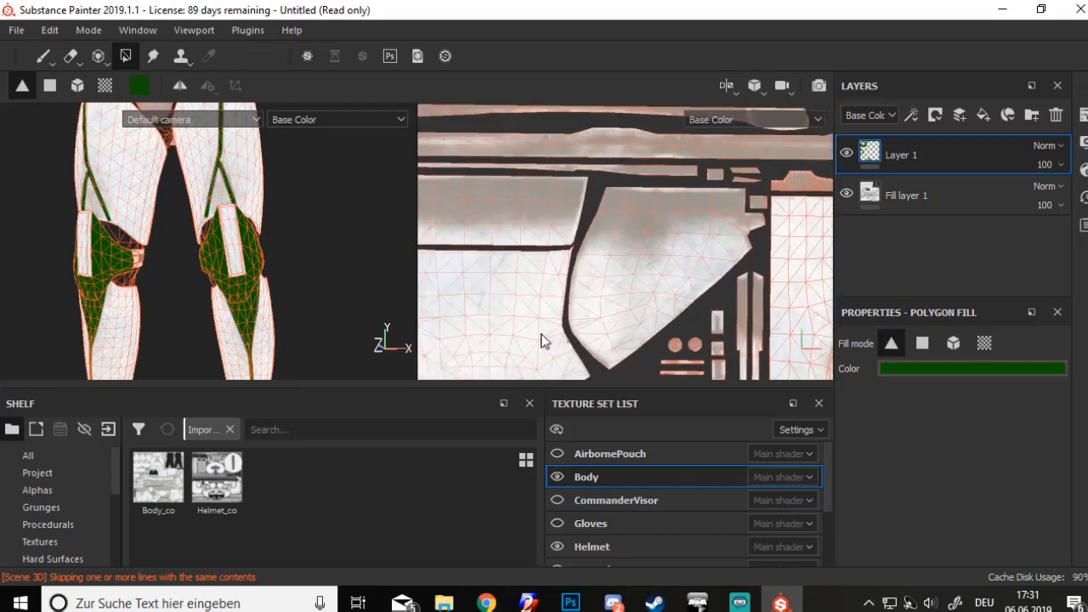
{"action": "scroll", "coordinate": [502, 334], "scroll_direction": "down", "scroll_amount": 2}
{"action": "middle_click_drag", "start_coordinate": [493, 334], "coordinate": [728, 289], "text": "alt"}
{"action": "middle_click_drag", "start_coordinate": [524, 306], "coordinate": [670, 276], "text": "alt"}
{"action": "middle_click_drag", "start_coordinate": [562, 315], "coordinate": [601, 172], "text": "alt"}
{"action": "scroll", "coordinate": [600, 171], "scroll_direction": "up", "scroll_amount": 1}
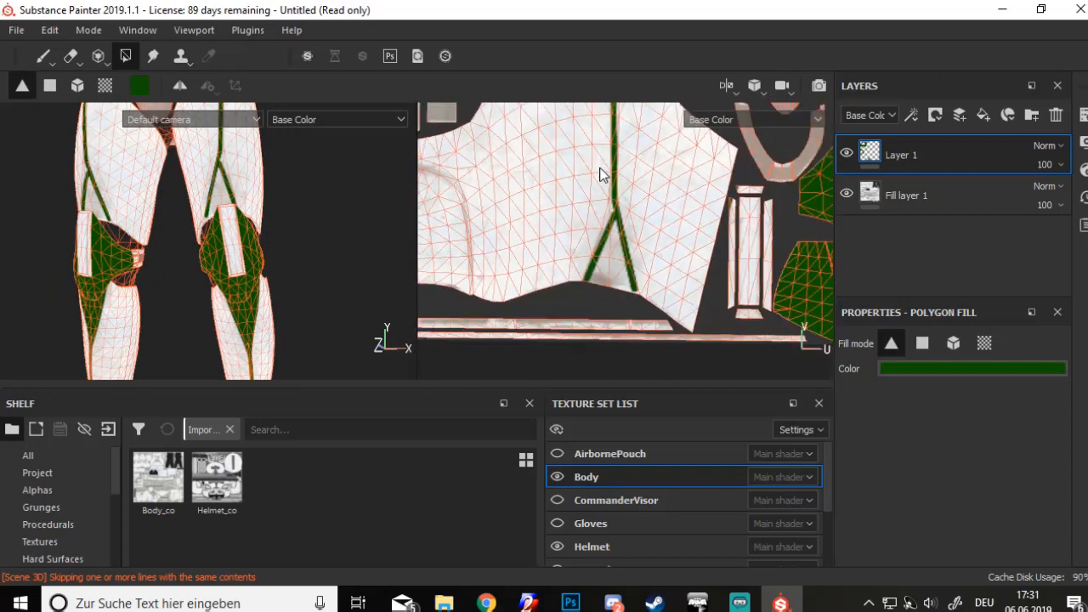
{"action": "scroll", "coordinate": [630, 281], "scroll_direction": "up", "scroll_amount": 3}
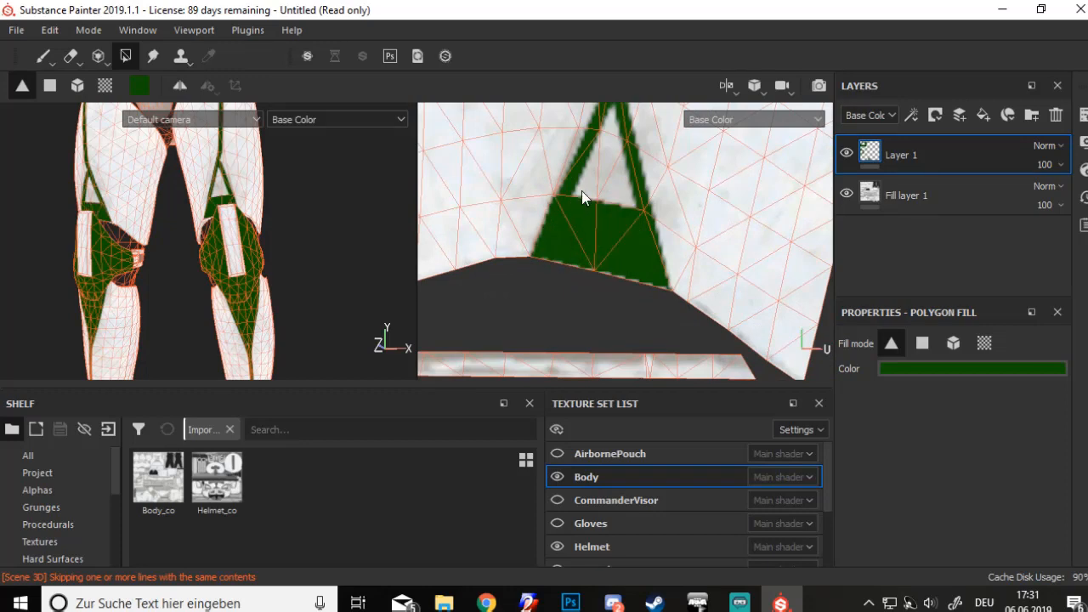
{"action": "middle_click_drag", "start_coordinate": [625, 191], "coordinate": [589, 228], "text": "alt"}
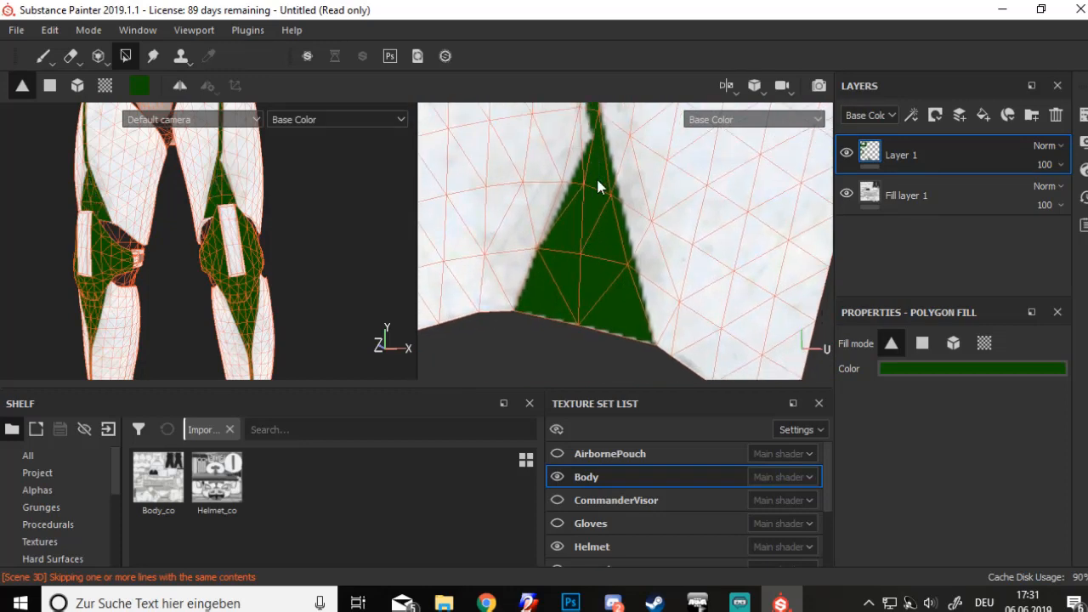
Switch the polygon fill mode to quads, return to the paint brush, and examine the whole trooper from the front and back
{"action": "scroll", "coordinate": [535, 296], "scroll_direction": "down", "scroll_amount": 4}
{"action": "left_click", "coordinate": [50, 85]}
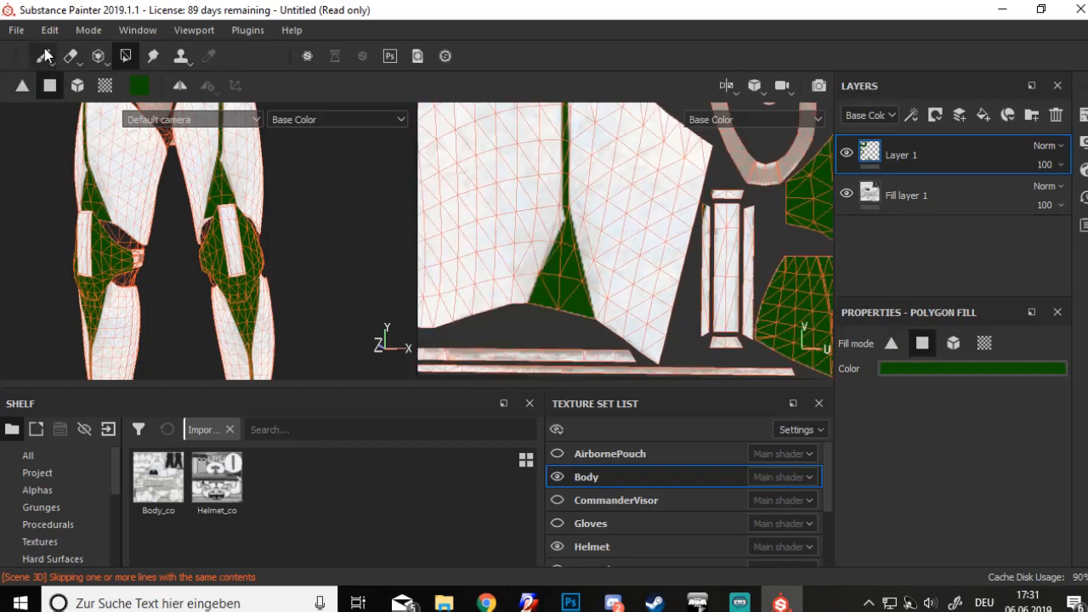
{"action": "left_click", "coordinate": [45, 55]}
{"action": "scroll", "coordinate": [204, 246], "scroll_direction": "down", "scroll_amount": 4}
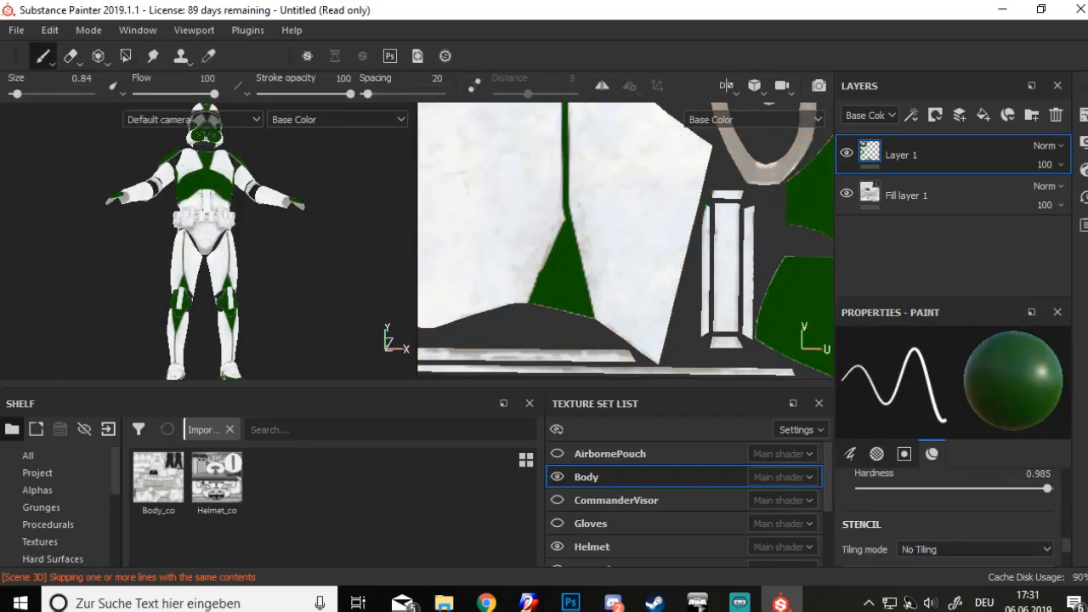
{"action": "scroll", "coordinate": [208, 246], "scroll_direction": "down", "scroll_amount": 2}
{"action": "left_click_drag", "start_coordinate": [196, 289], "coordinate": [531, 341], "text": "alt"}
{"action": "scroll", "coordinate": [175, 238], "scroll_direction": "up", "scroll_amount": 3}
{"action": "left_click_drag", "start_coordinate": [174, 238], "coordinate": [204, 238], "text": "alt"}
{"action": "scroll", "coordinate": [175, 221], "scroll_direction": "up", "scroll_amount": 1}
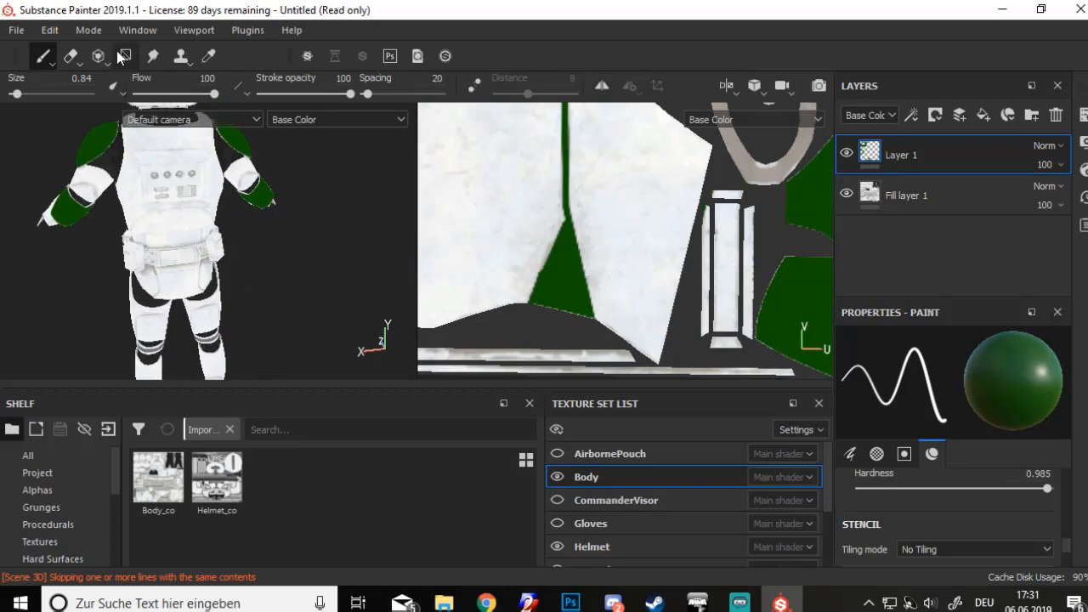
Fill the arched UV island and the trapezoidal back plate island dark green using the UV chunk fill mode, then return to the paint brush
{"action": "left_click", "coordinate": [124, 55]}
{"action": "scroll", "coordinate": [600, 262], "scroll_direction": "down", "scroll_amount": 5}
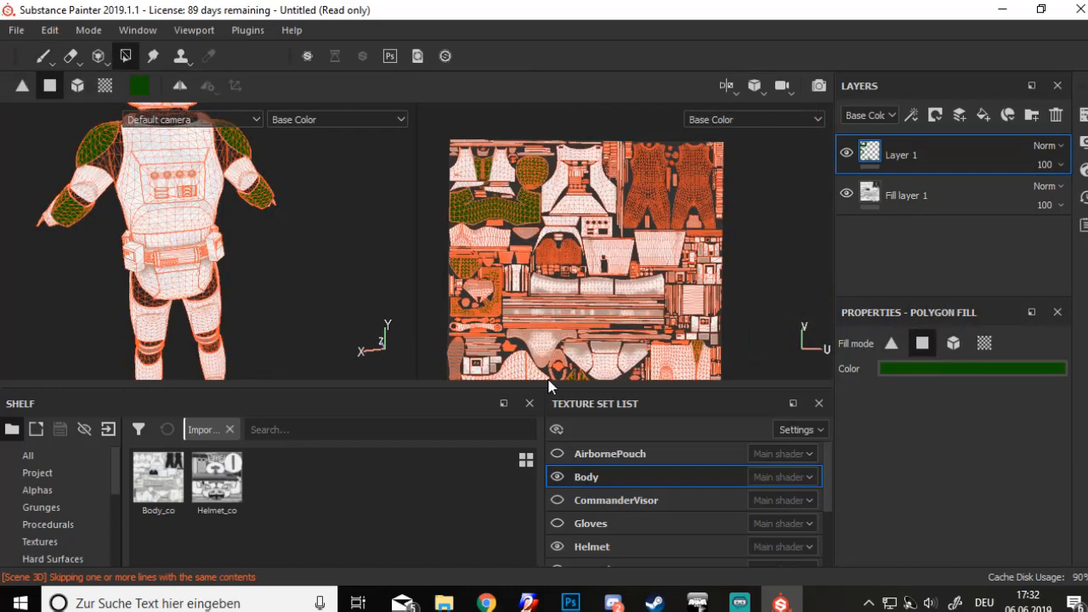
{"action": "scroll", "coordinate": [528, 247], "scroll_direction": "up", "scroll_amount": 6}
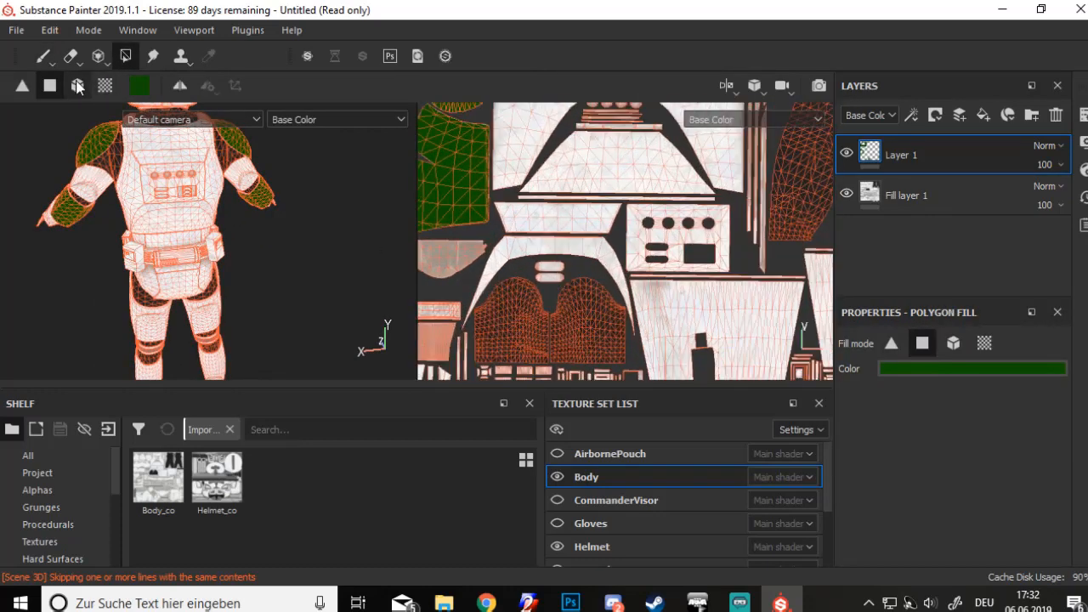
{"action": "left_click", "coordinate": [104, 85]}
{"action": "left_click", "coordinate": [603, 254]}
{"action": "middle_click_drag", "start_coordinate": [604, 255], "coordinate": [574, 327], "text": "alt"}
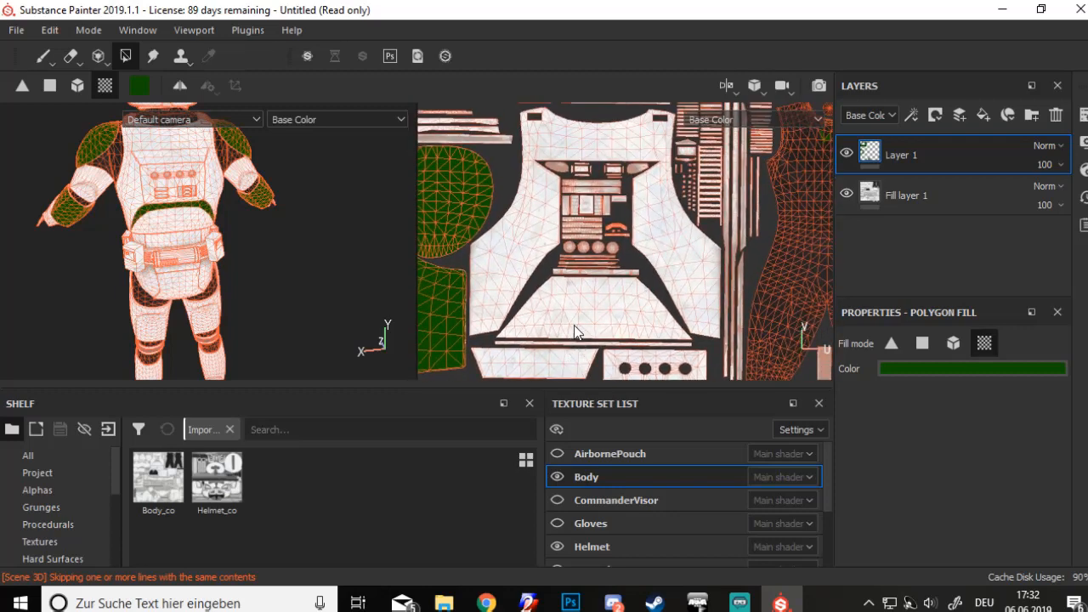
{"action": "scroll", "coordinate": [567, 243], "scroll_direction": "down", "scroll_amount": 1}
{"action": "scroll", "coordinate": [568, 285], "scroll_direction": "up", "scroll_amount": 2}
{"action": "left_click", "coordinate": [568, 292]}
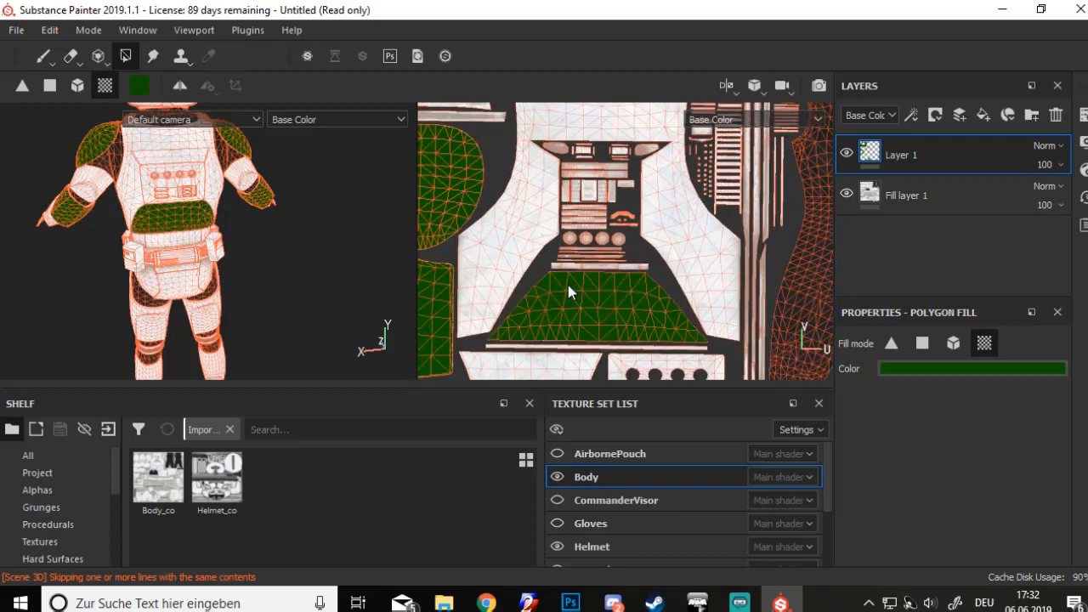
{"action": "mouse_move", "coordinate": [219, 269]}
{"action": "left_mouse_down", "text": "alt"}
{"action": "mouse_move", "coordinate": [199, 272]}
{"action": "mouse_move", "coordinate": [213, 253]}
{"action": "mouse_move", "coordinate": [314, 261]}
{"action": "mouse_move", "coordinate": [100, 272]}
{"action": "mouse_move", "coordinate": [42, 293]}
{"action": "mouse_move", "coordinate": [51, 286]}
{"action": "left_mouse_up", "text": "alt"}
{"action": "left_click", "coordinate": [43, 56]}
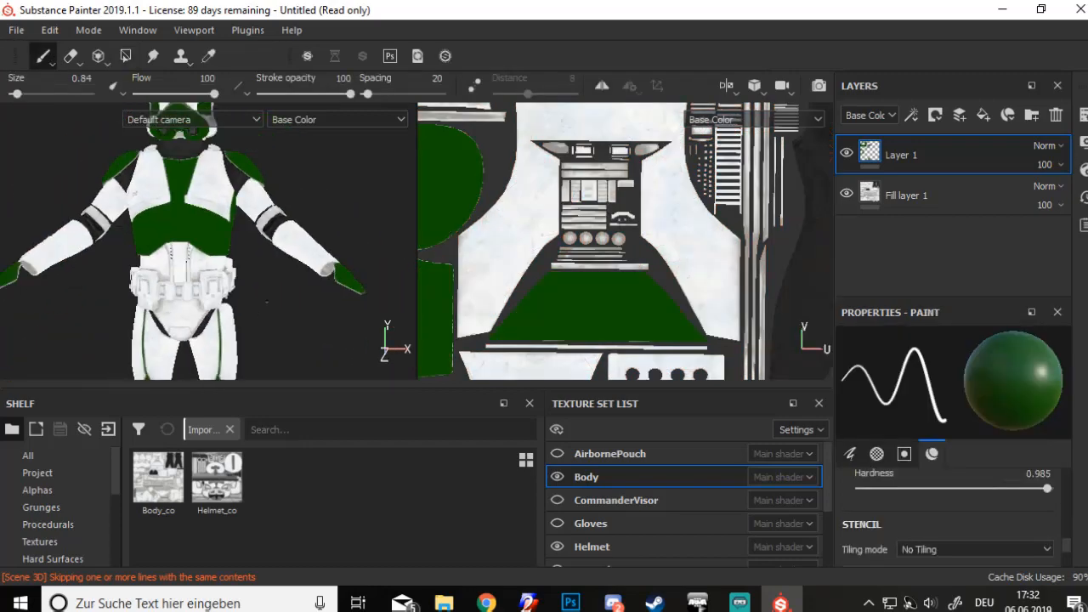
Set the blend mode of Layer 1 to Multiply and display the model with its full material
{"action": "key", "text": "f"}
{"action": "left_click", "coordinate": [1048, 146]}
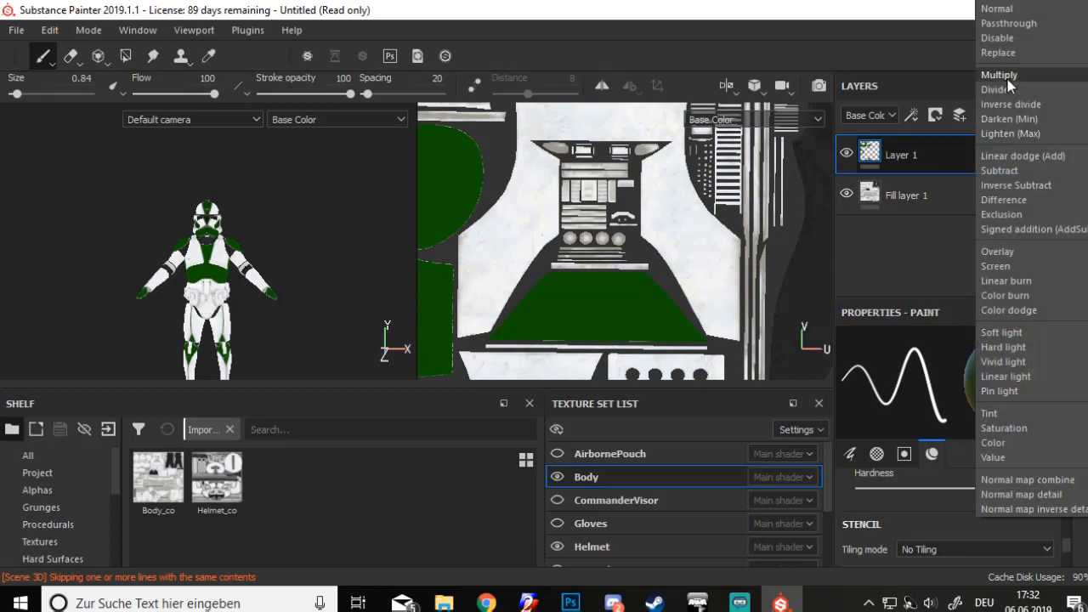
{"action": "left_click", "coordinate": [1003, 76]}
{"action": "key", "text": "m"}
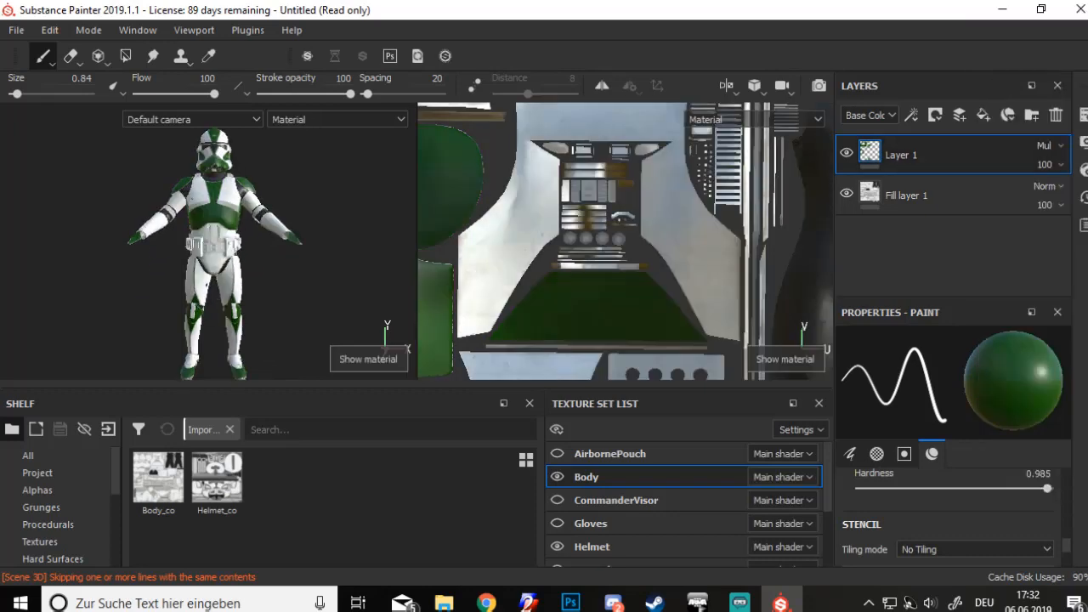
Examine the trooper's helmet, chest and full figure from the front in the material view
{"action": "mouse_move", "coordinate": [118, 300]}
{"action": "left_mouse_down", "text": "alt"}
{"action": "mouse_move", "coordinate": [572, 301]}
{"action": "mouse_move", "coordinate": [53, 301]}
{"action": "mouse_move", "coordinate": [113, 302]}
{"action": "left_mouse_up", "text": "alt"}
{"action": "key", "text": "f"}
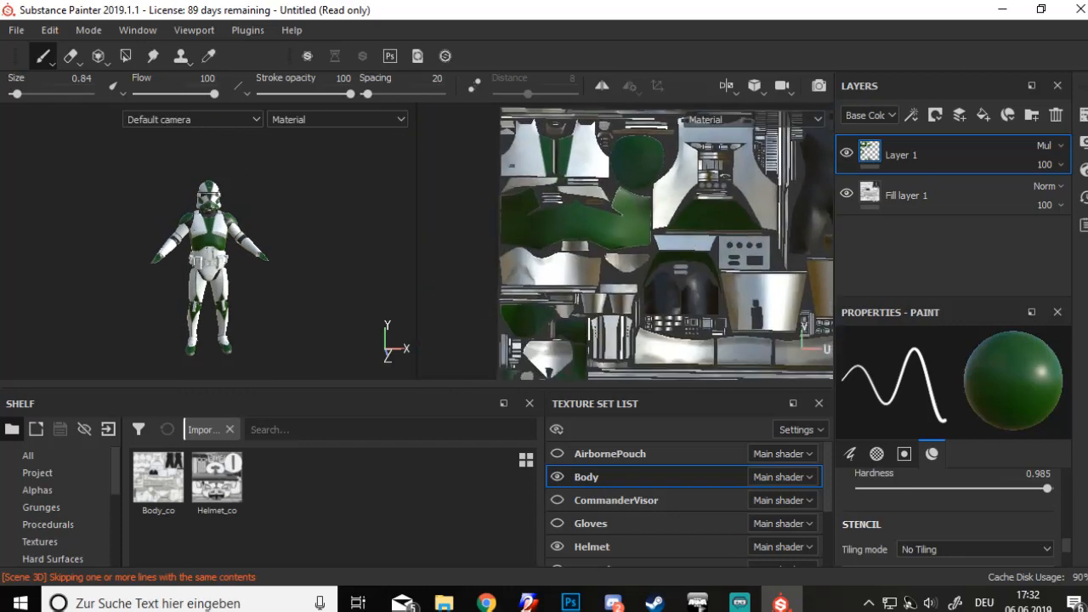
{"action": "left_click_drag", "start_coordinate": [204, 277], "coordinate": [197, 276], "text": "alt"}
{"action": "scroll", "coordinate": [204, 276], "scroll_direction": "up", "scroll_amount": 8}
{"action": "middle_click_drag", "start_coordinate": [206, 199], "coordinate": [207, 294], "text": "alt"}
{"action": "scroll", "coordinate": [208, 294], "scroll_direction": "up", "scroll_amount": 4}
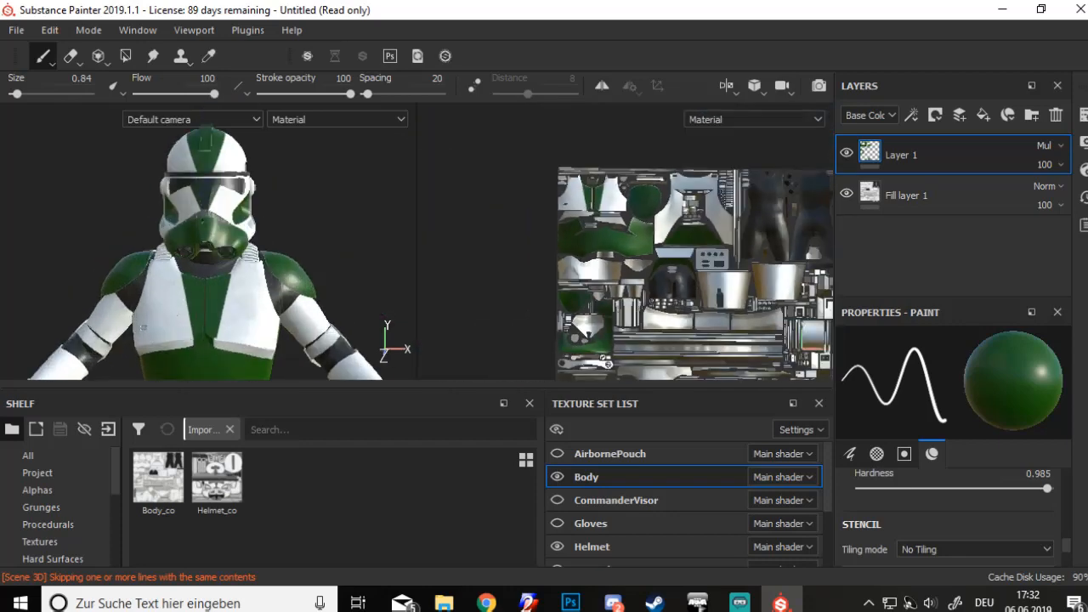
{"action": "middle_click_drag", "start_coordinate": [205, 246], "coordinate": [203, 361], "text": "alt"}
{"action": "scroll", "coordinate": [203, 360], "scroll_direction": "up", "scroll_amount": 4}
{"action": "scroll", "coordinate": [207, 357], "scroll_direction": "down", "scroll_amount": 1}
{"action": "left_click_drag", "start_coordinate": [210, 370], "coordinate": [219, 345], "text": "alt"}
{"action": "scroll", "coordinate": [223, 346], "scroll_direction": "down", "scroll_amount": 5}
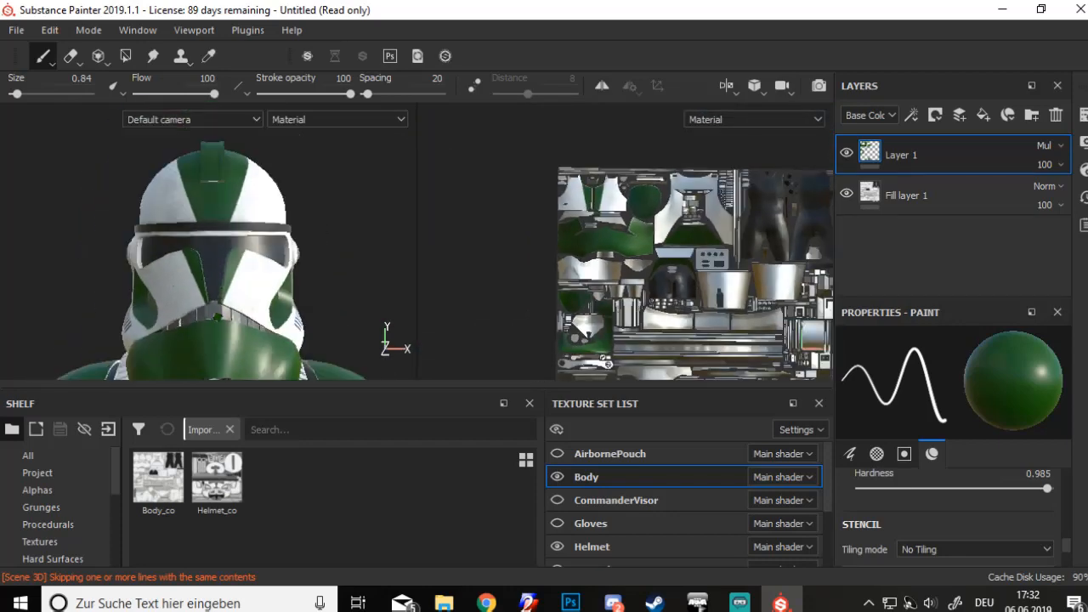
{"action": "scroll", "coordinate": [223, 347], "scroll_direction": "down", "scroll_amount": 6}
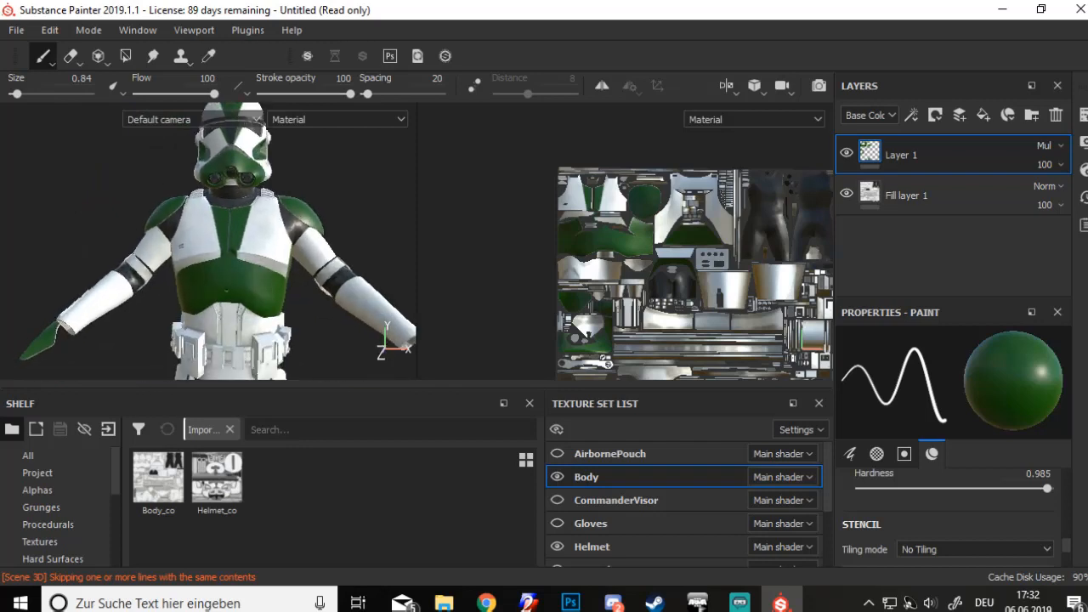
{"action": "scroll", "coordinate": [227, 256], "scroll_direction": "down", "scroll_amount": 1}
{"action": "middle_click_drag", "start_coordinate": [227, 256], "coordinate": [218, 170], "text": "alt"}
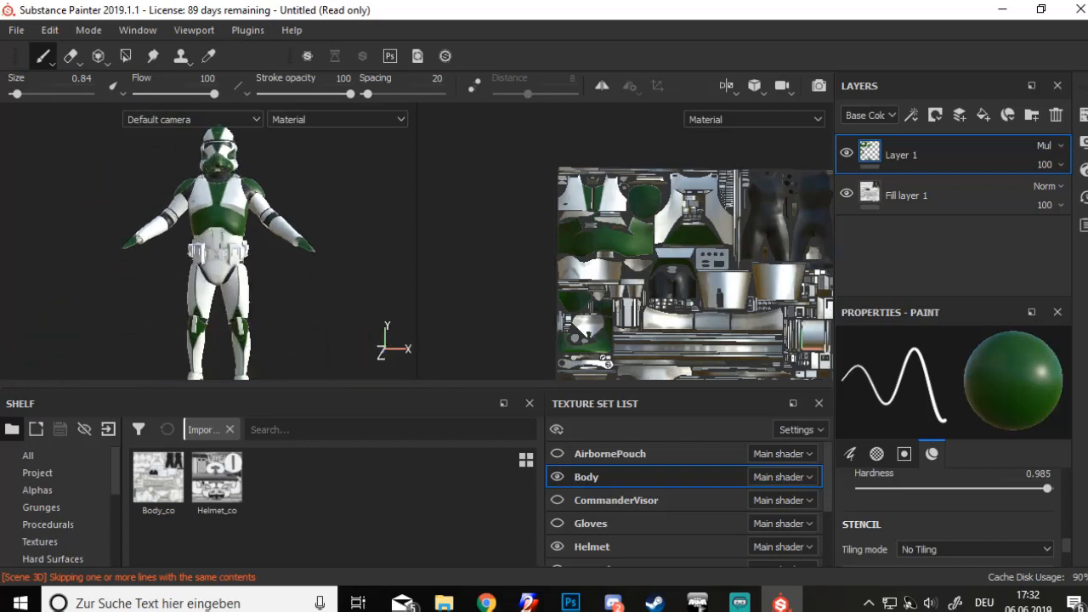
Open the texture export settings and restrict the export to the Body and Helmet texture sets
{"action": "left_click", "coordinate": [27, 32]}
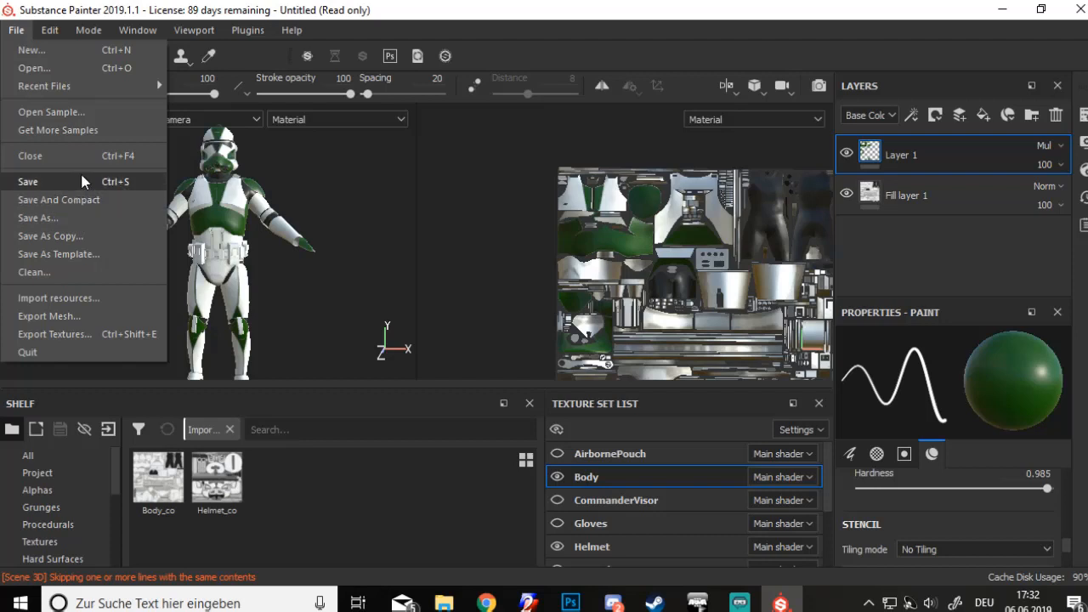
{"action": "left_click", "coordinate": [89, 334]}
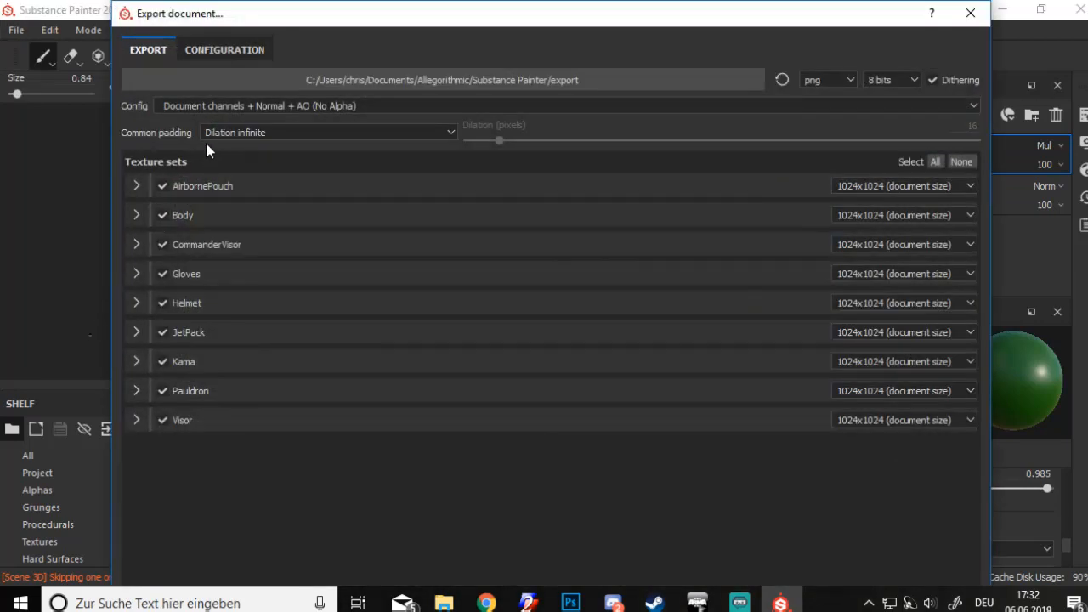
{"action": "left_click", "coordinate": [961, 161]}
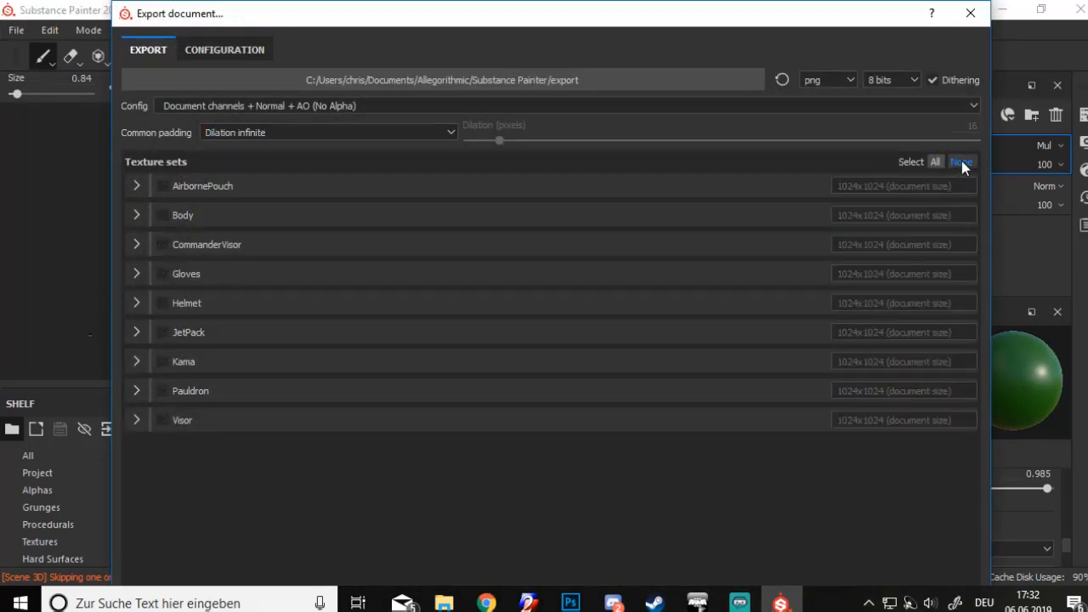
{"action": "left_click", "coordinate": [163, 216]}
{"action": "left_click", "coordinate": [162, 304]}
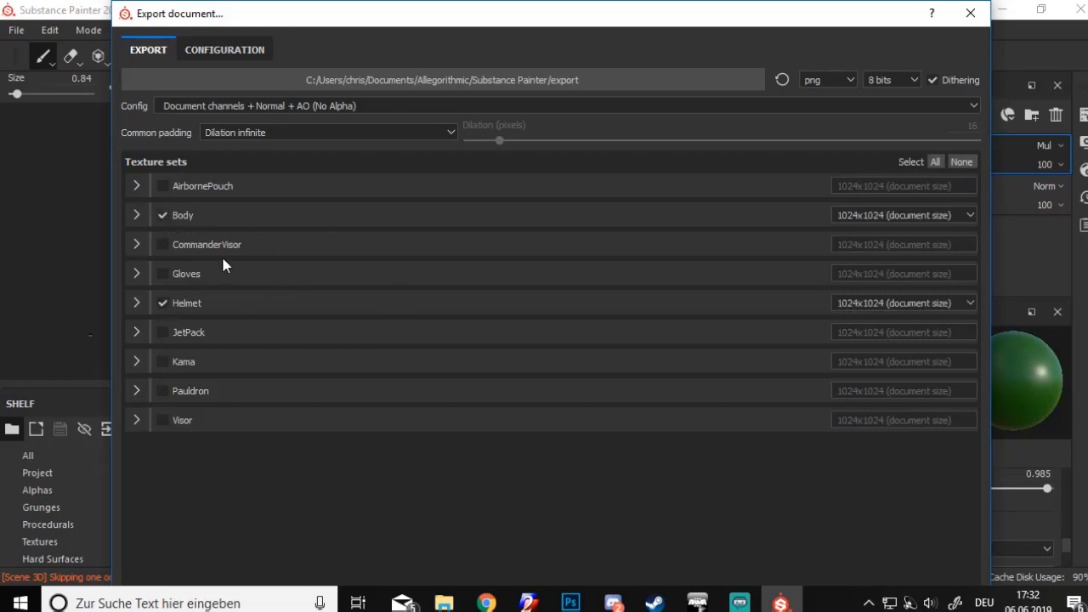
Set the export padding to Dilation + Default background color with a dilation of 0 pixels
{"action": "left_click", "coordinate": [295, 134]}
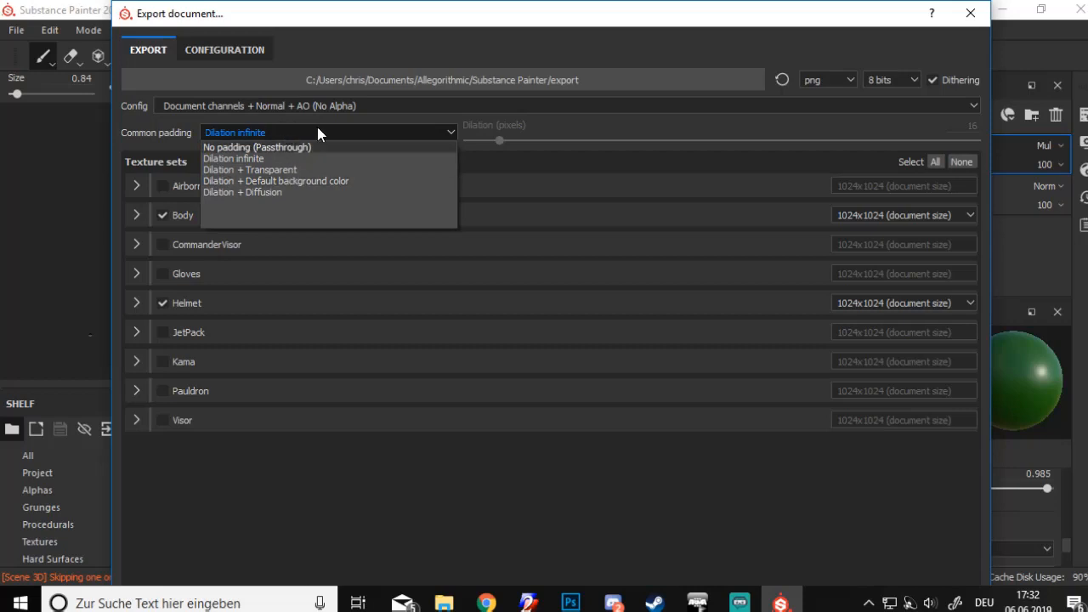
{"action": "left_click", "coordinate": [354, 180]}
{"action": "left_click_drag", "start_coordinate": [495, 148], "coordinate": [462, 141]}
{"action": "mouse_move", "coordinate": [497, 7]}
{"action": "left_mouse_down"}
{"action": "mouse_move", "coordinate": [497, 76]}
{"action": "mouse_move", "coordinate": [479, 7]}
{"action": "left_mouse_up"}
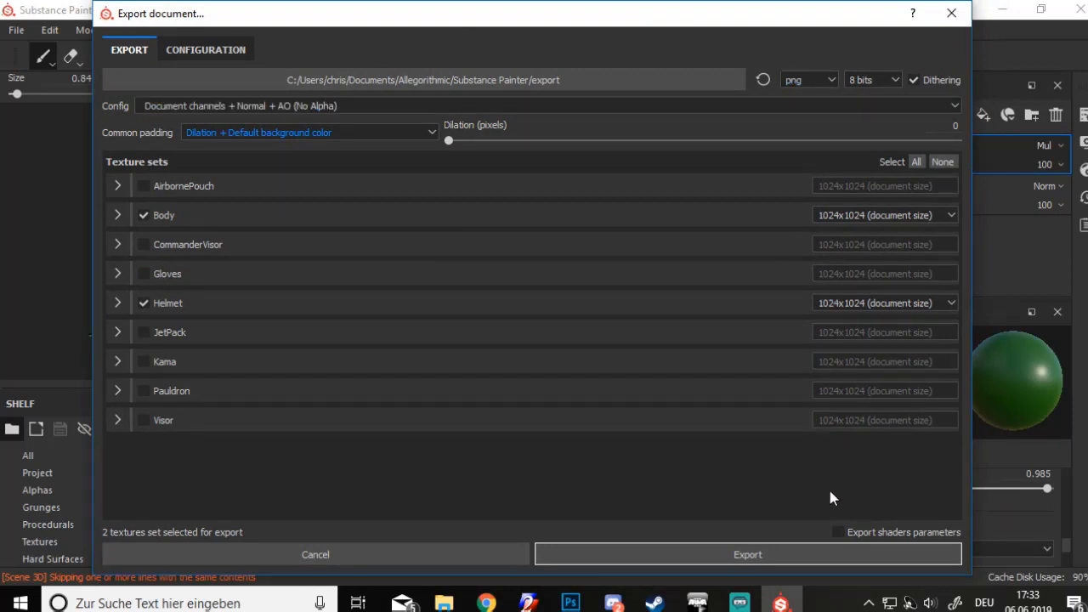
Set the export size of the Helmet and Body texture sets to 2048x2048
{"action": "left_click", "coordinate": [908, 308]}
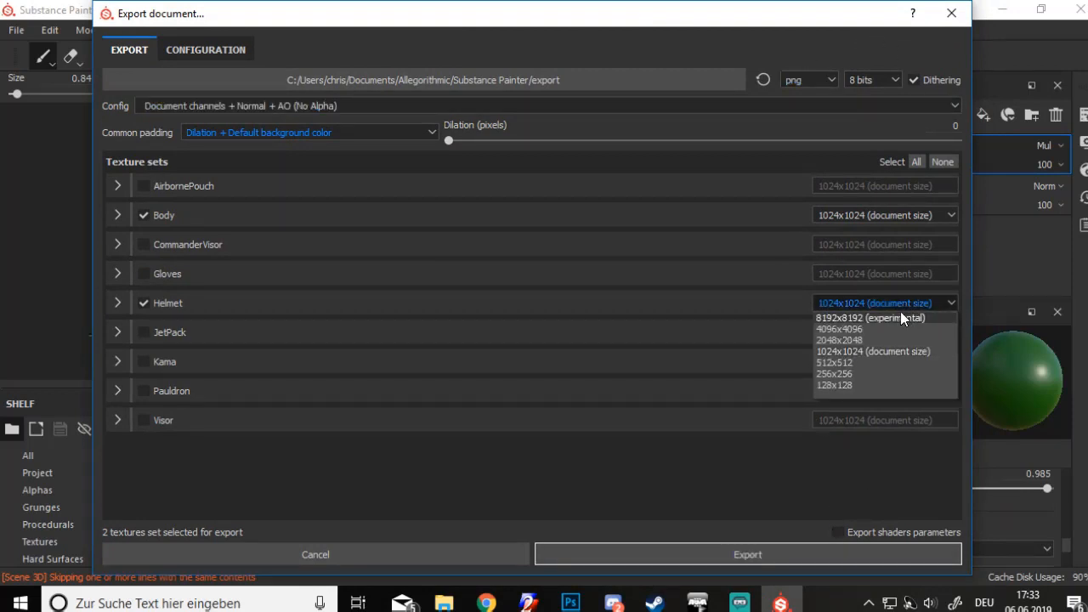
{"action": "left_click", "coordinate": [867, 340]}
{"action": "left_click", "coordinate": [860, 214]}
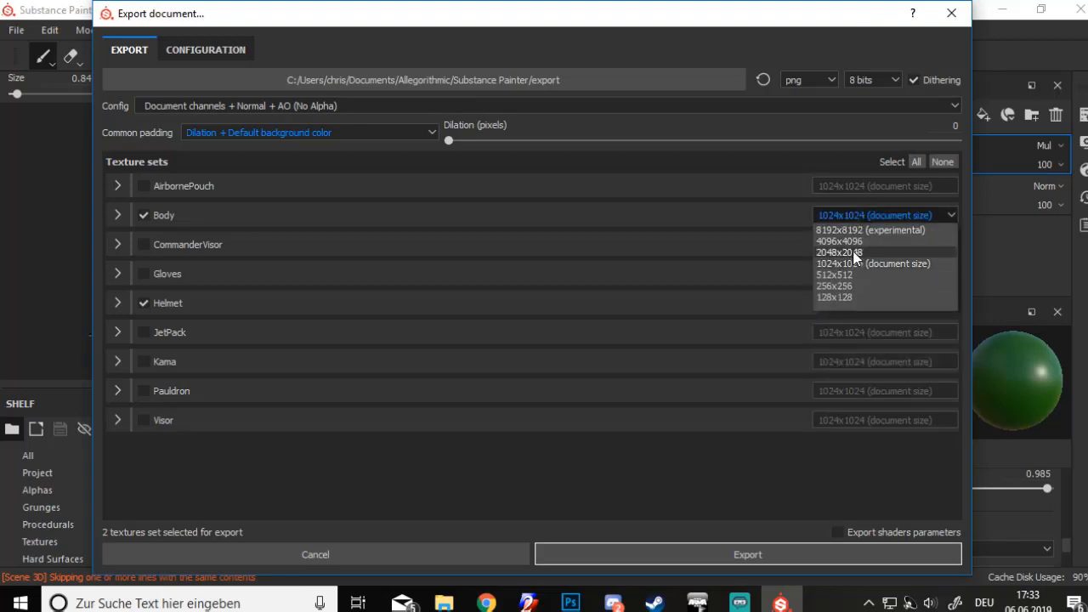
{"action": "left_click", "coordinate": [854, 252]}
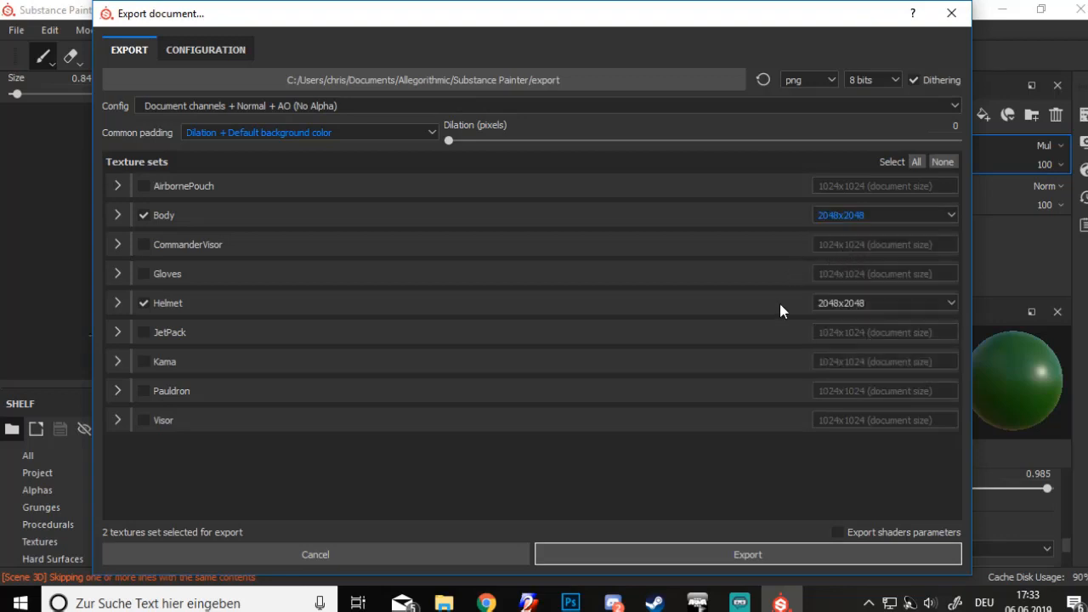
Export the textures, open the export folder and maximize its window
{"action": "left_click", "coordinate": [671, 548]}
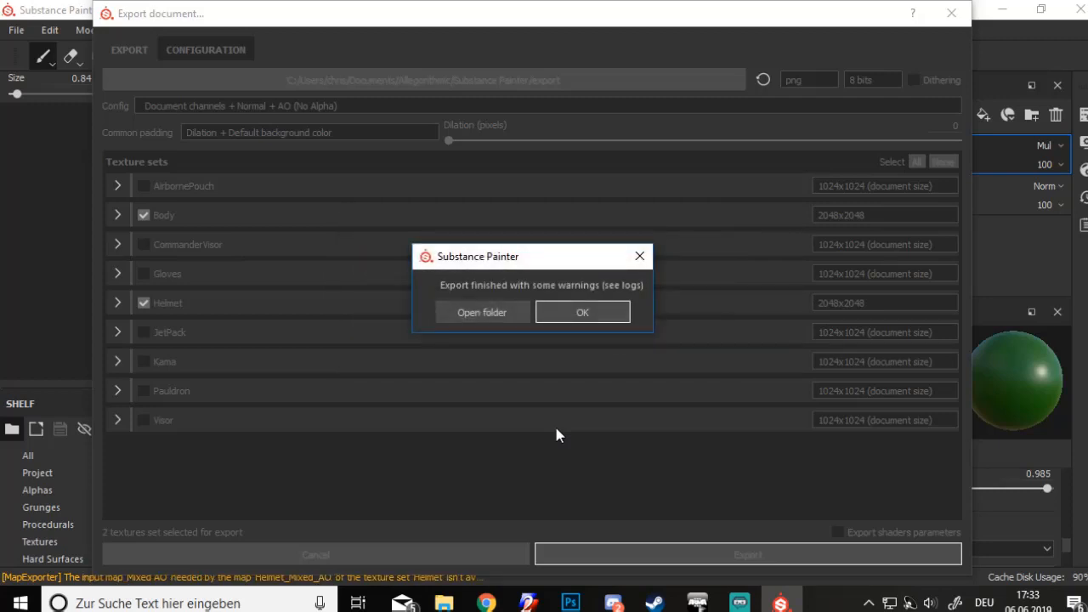
{"action": "left_click", "coordinate": [482, 313]}
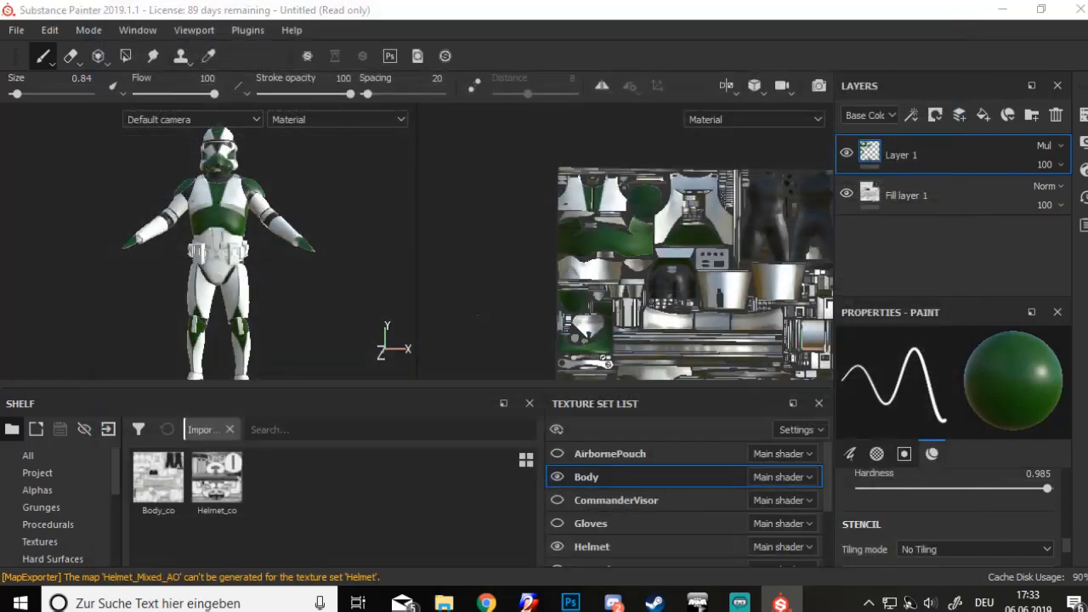
{"action": "left_click_drag", "start_coordinate": [667, 99], "coordinate": [605, 0]}
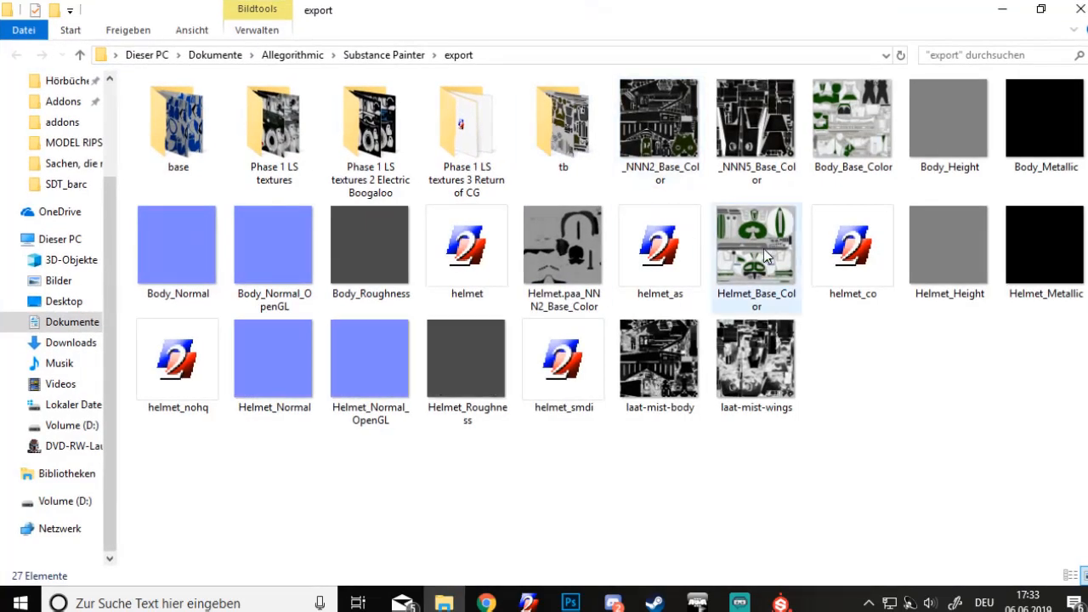
Select the helmet_co and helmet_as files in the export folder
{"action": "left_click", "coordinate": [853, 247]}
{"action": "left_click", "coordinate": [659, 246], "text": "ctrl"}
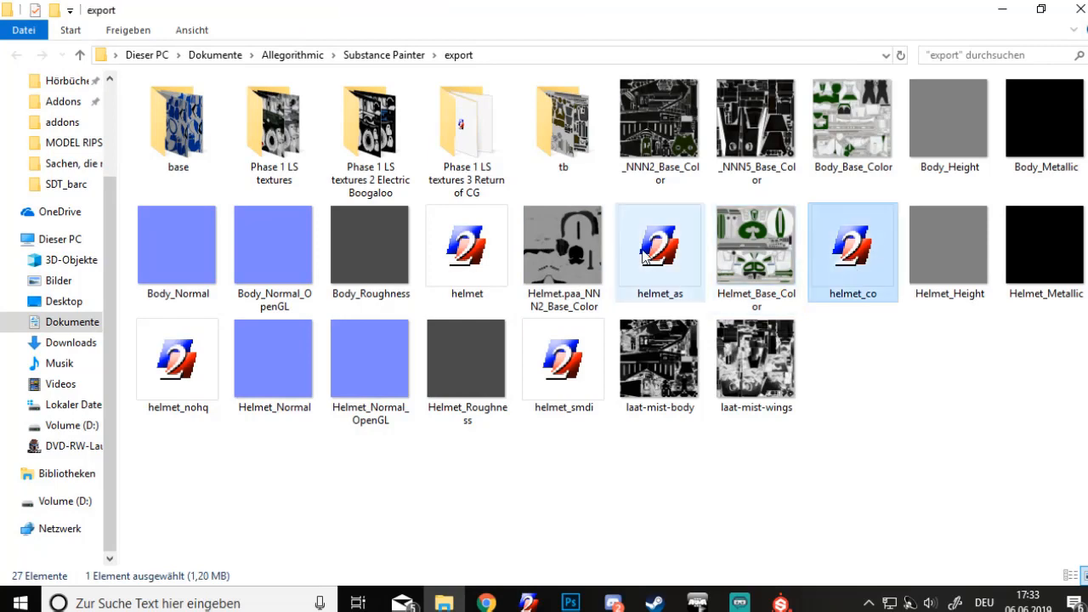
{"action": "left_click", "coordinate": [563, 246], "text": "ctrl"}
{"action": "left_click", "coordinate": [563, 361], "text": "ctrl"}
{"action": "key", "text": "ctrl+c"}
{"action": "key", "text": "ctrl+v"}
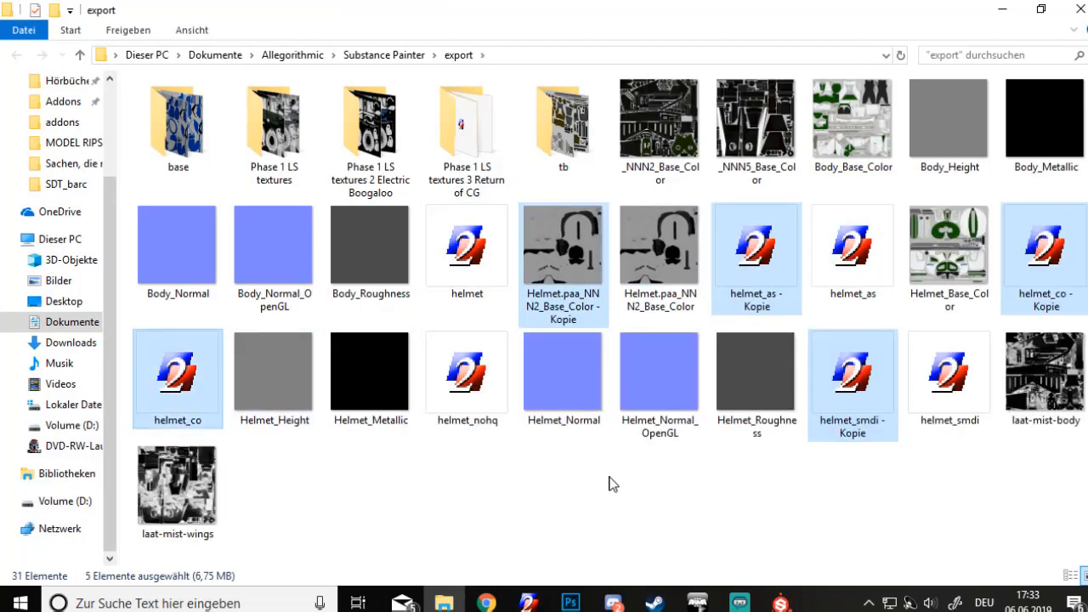
{"action": "key", "text": "ctrl+z"}
Delete helmet, Helmet.paa_NNN2_Base_Color, helmet_as, helmet_co, helmet_nohq and helmet_smdi from the export folder
{"action": "left_click", "coordinate": [575, 266], "text": "ctrl"}
{"action": "left_click", "coordinate": [489, 274], "text": "ctrl"}
{"action": "left_click", "coordinate": [556, 357], "text": "ctrl"}
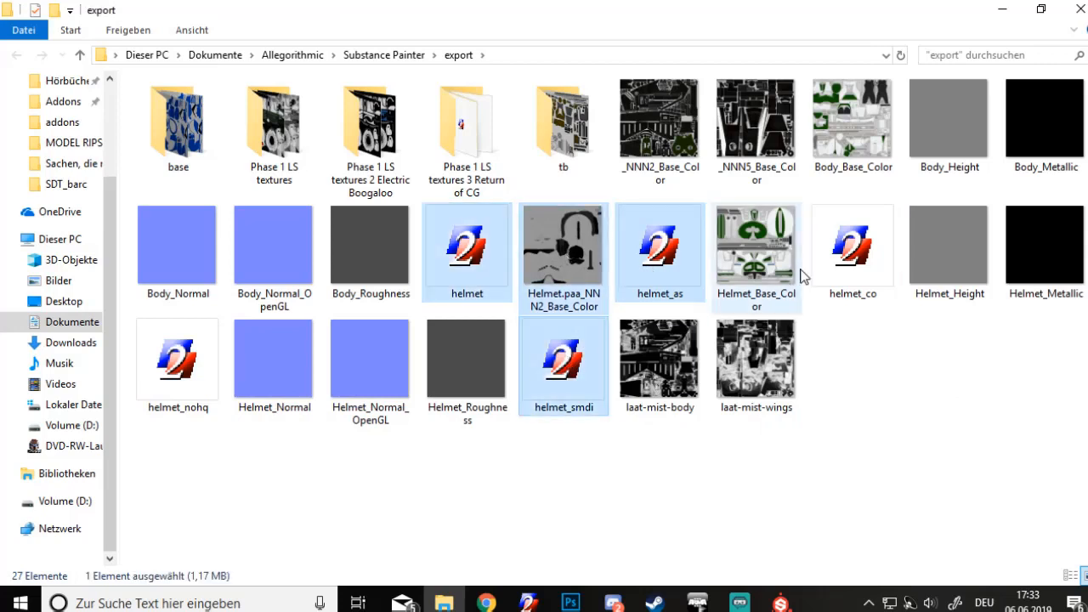
{"action": "left_click", "coordinate": [841, 265], "text": "ctrl"}
{"action": "left_click", "coordinate": [203, 393], "text": "ctrl"}
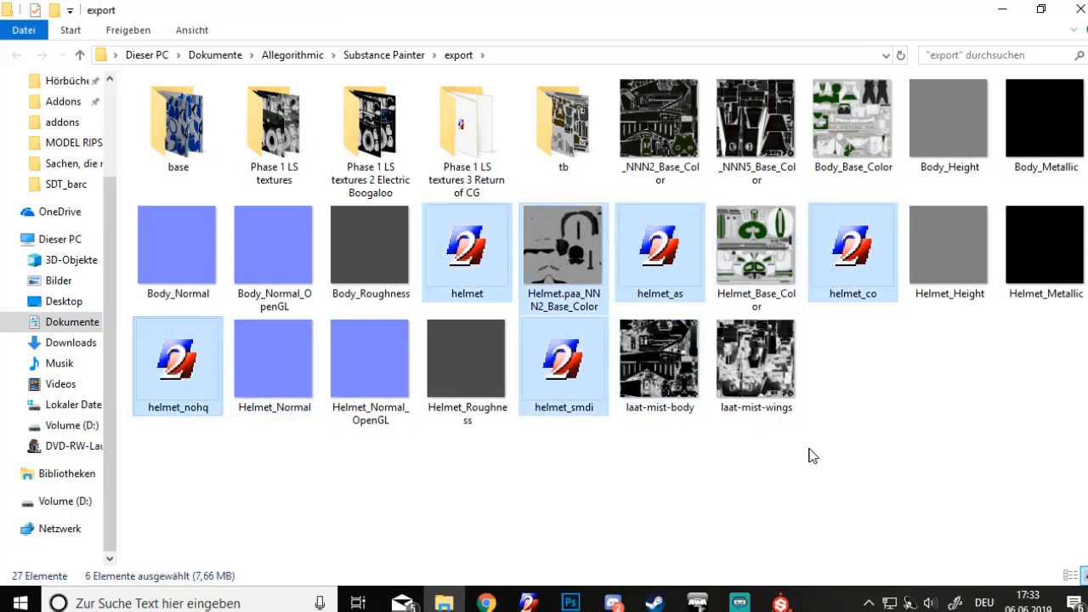
{"action": "key", "text": "Delete"}
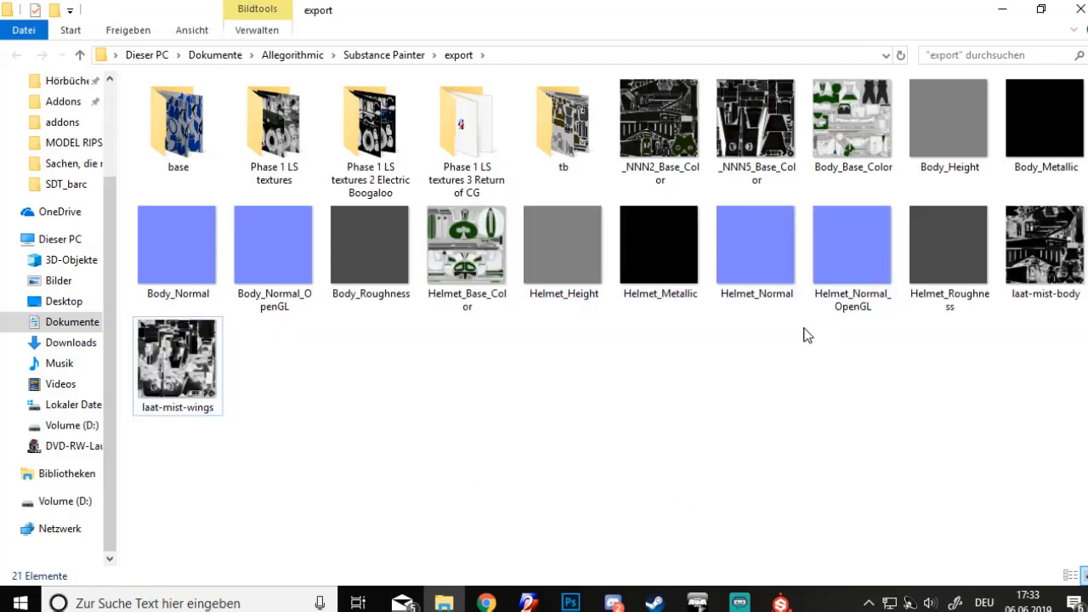
Go through the base color textures and the Body height, metallic, normal and roughness files in the export folder
{"action": "left_click", "coordinate": [871, 157]}
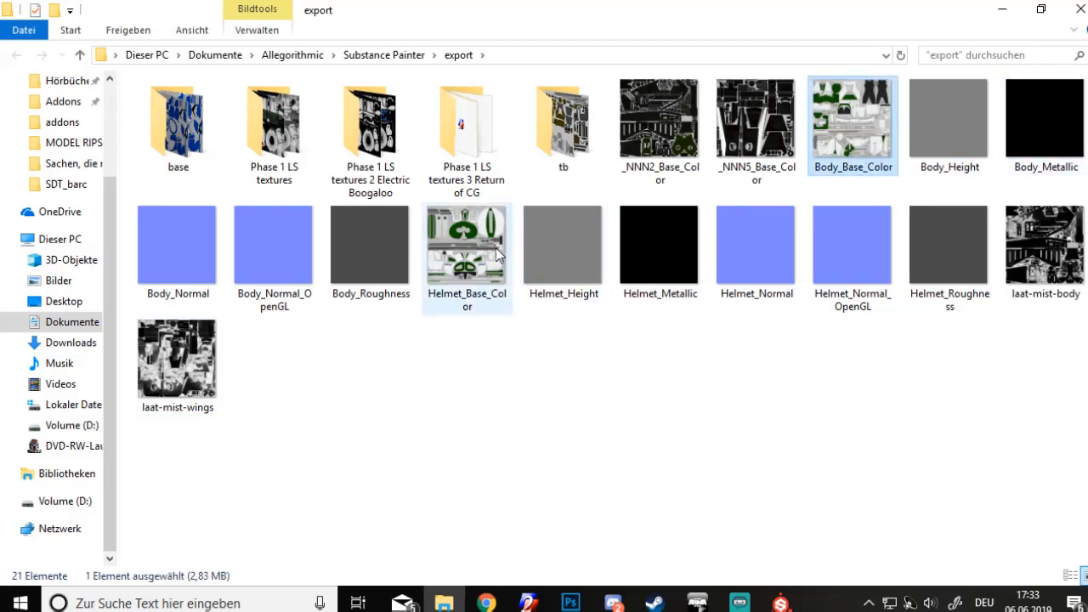
{"action": "left_click", "coordinate": [501, 258]}
{"action": "left_click", "coordinate": [853, 153]}
{"action": "left_click", "coordinate": [950, 140]}
{"action": "left_click", "coordinate": [1046, 127]}
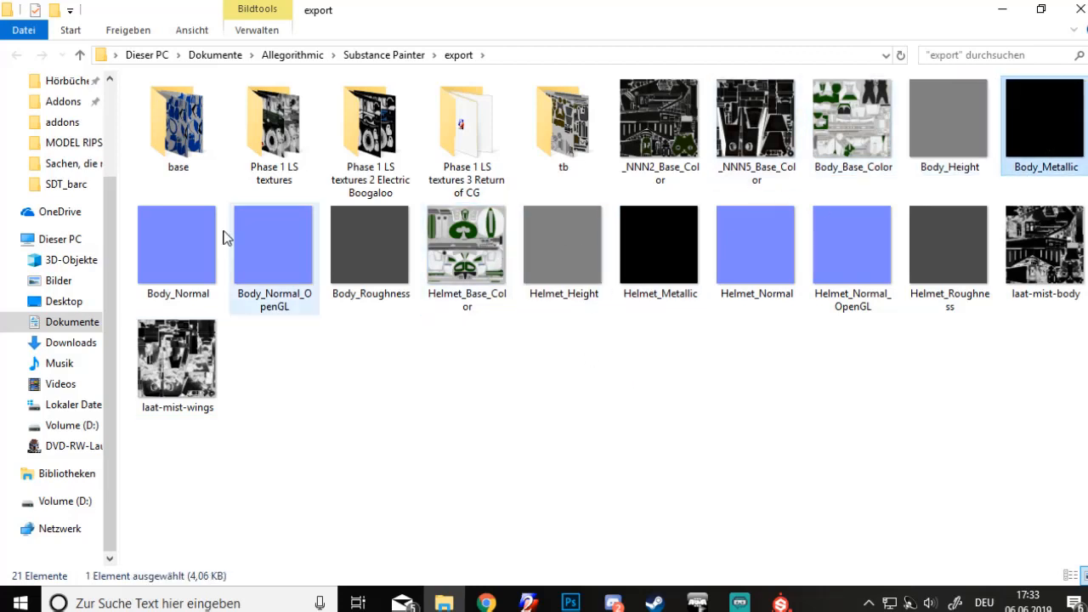
{"action": "left_click", "coordinate": [213, 242]}
{"action": "left_click", "coordinate": [265, 254]}
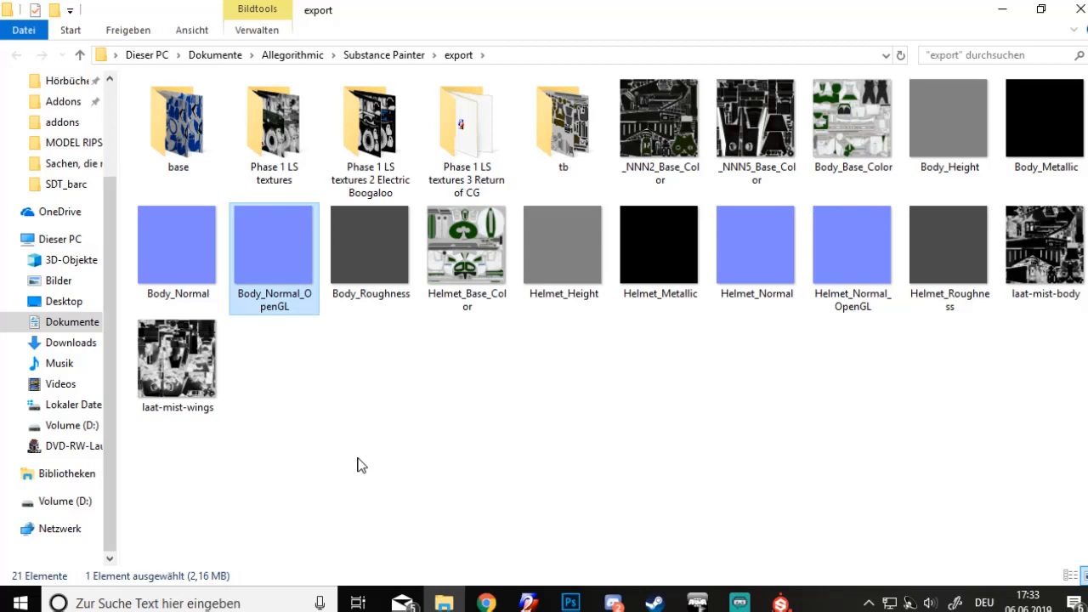
{"action": "left_click", "coordinate": [349, 254]}
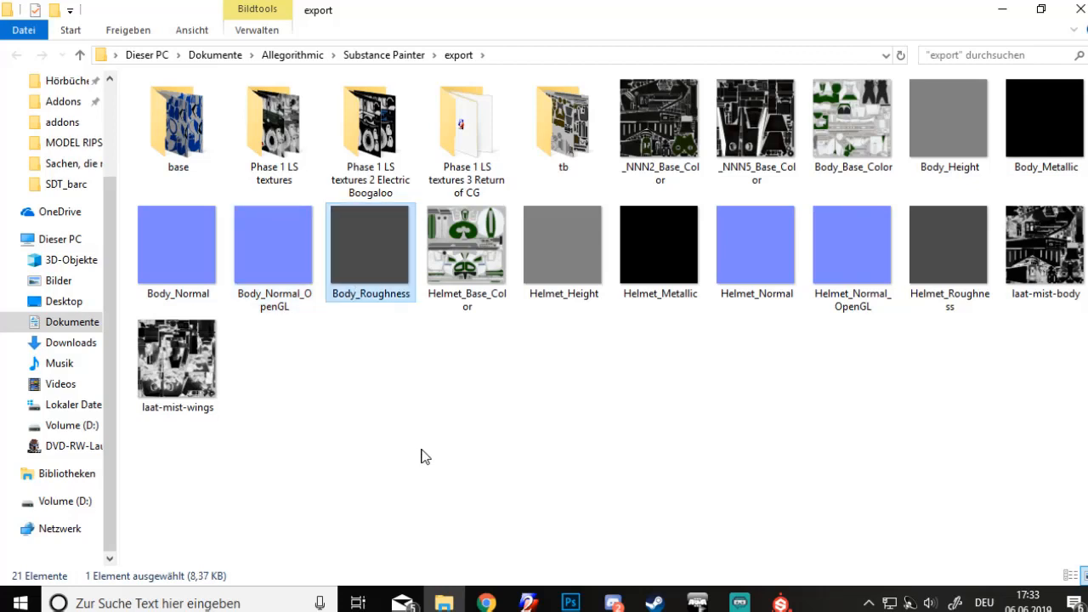
Open Body_Normal in the image viewer, browse through the neighbouring exported textures and close the viewer
{"action": "double_click", "coordinate": [212, 281]}
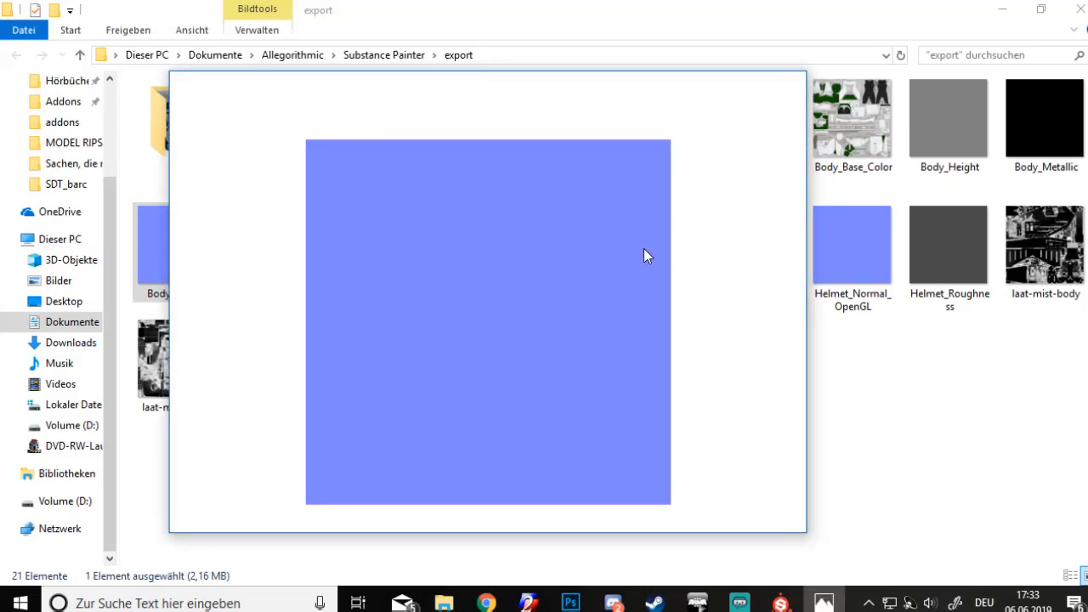
{"action": "key", "text": "Left"}
{"action": "key", "text": "Left"}
{"action": "key", "text": "Left"}
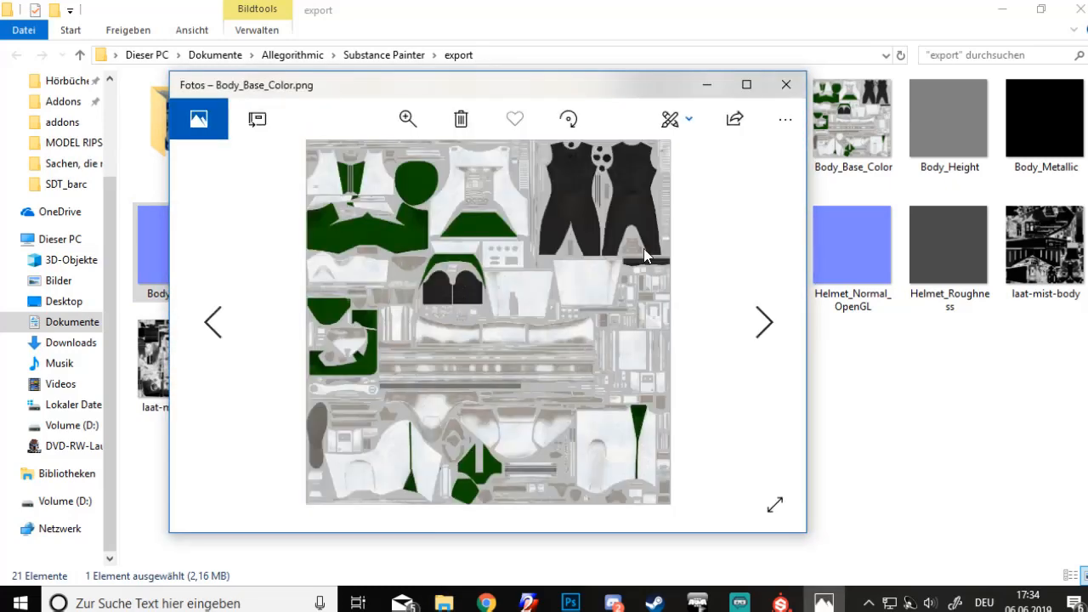
{"action": "key", "text": "Right"}
{"action": "key", "text": "Right"}
{"action": "key", "text": "Right"}
{"action": "key", "text": "Right"}
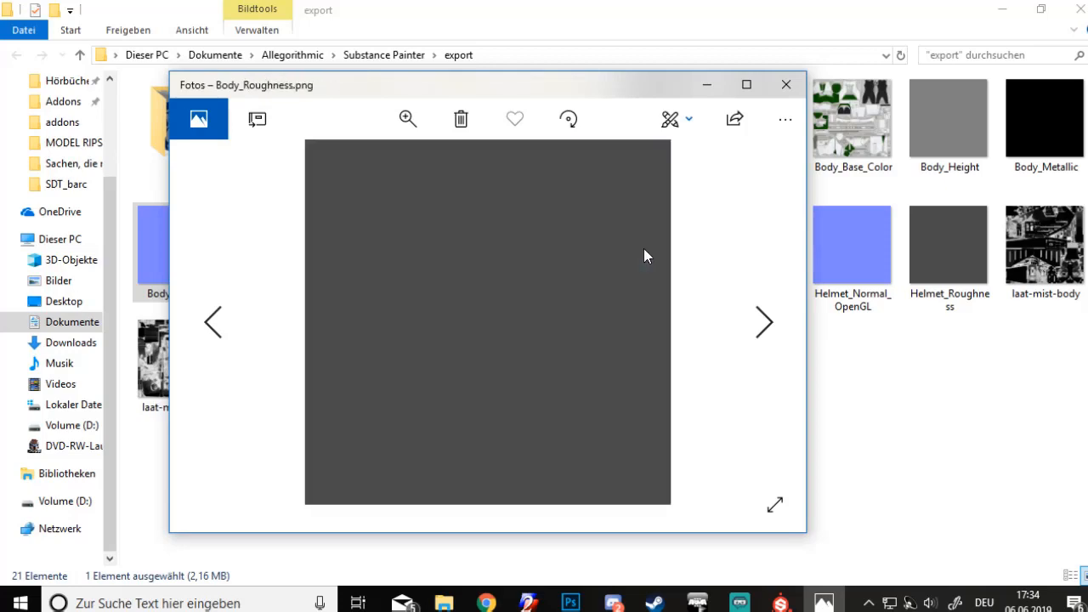
{"action": "key", "text": "Right"}
{"action": "key", "text": "Left"}
{"action": "key", "text": "Right"}
{"action": "key", "text": "Left"}
{"action": "key", "text": "Left"}
{"action": "key", "text": "Left"}
{"action": "key", "text": "Left"}
{"action": "key", "text": "Left"}
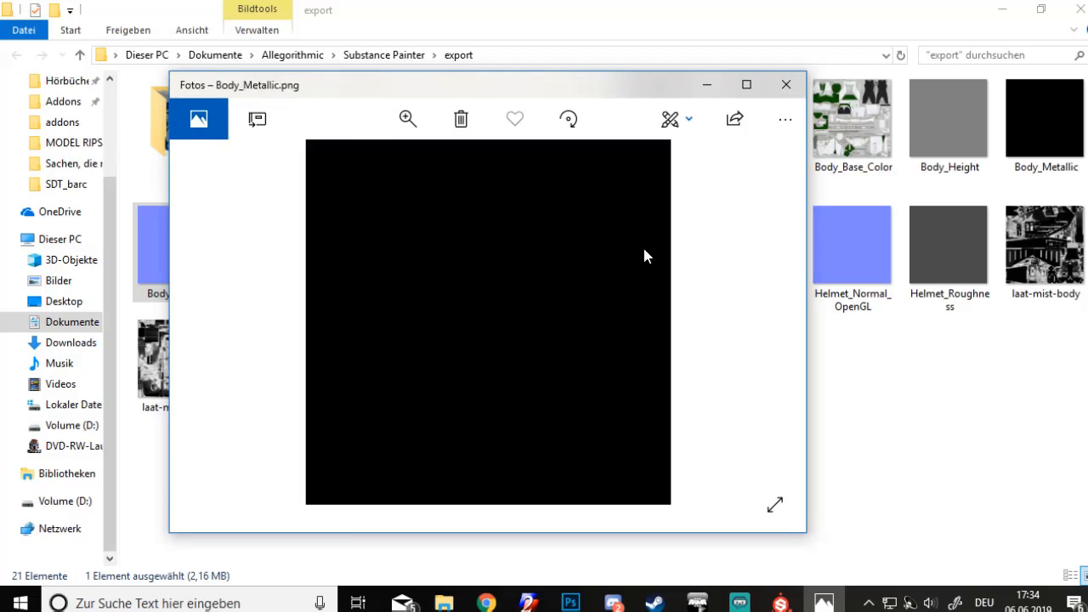
{"action": "key", "text": "Left"}
{"action": "left_click", "coordinate": [786, 85]}
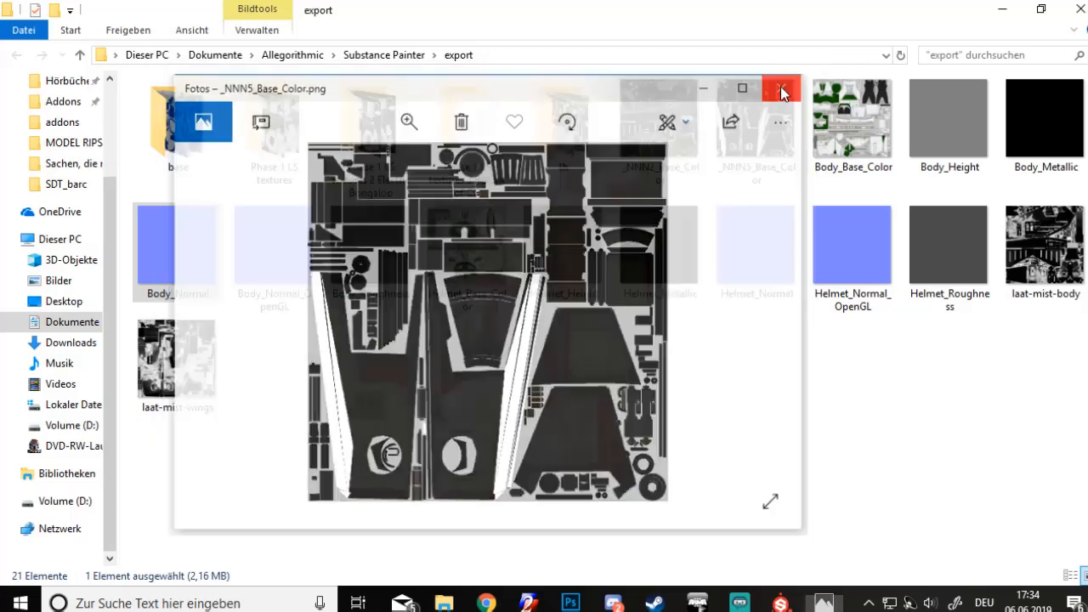
Delete the Height, Metallic, Normal, Normal_OpenGL and Roughness textures of both Body and Helmet, keeping the two base color files
{"action": "left_click", "coordinate": [965, 119]}
{"action": "left_click", "coordinate": [362, 246], "text": "shift"}
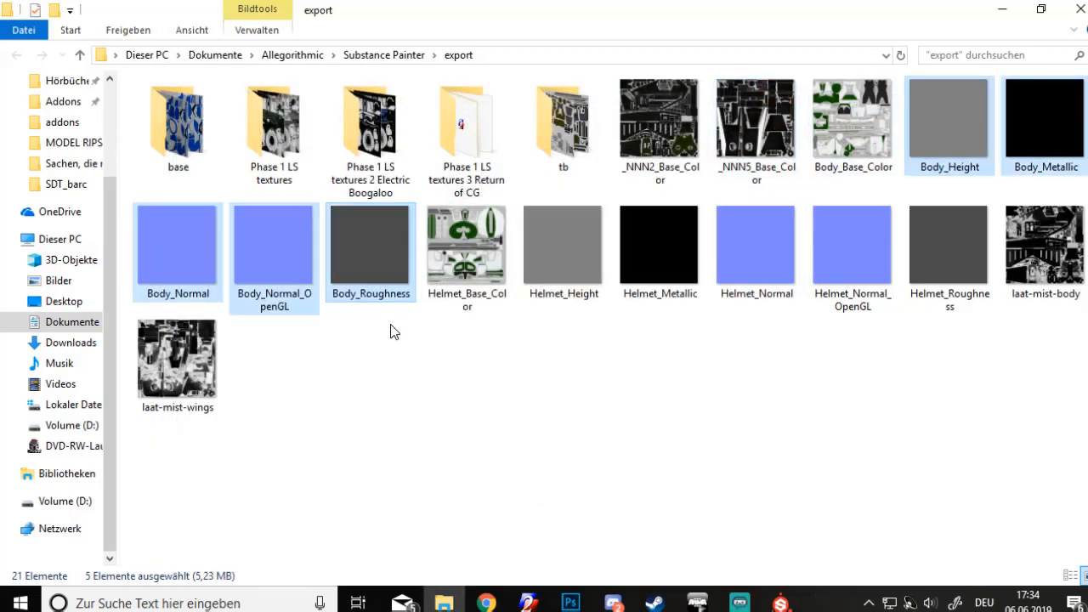
{"action": "key", "text": "Delete"}
{"action": "left_click", "coordinate": [1012, 149]}
{"action": "left_click", "coordinate": [453, 284], "text": "shift"}
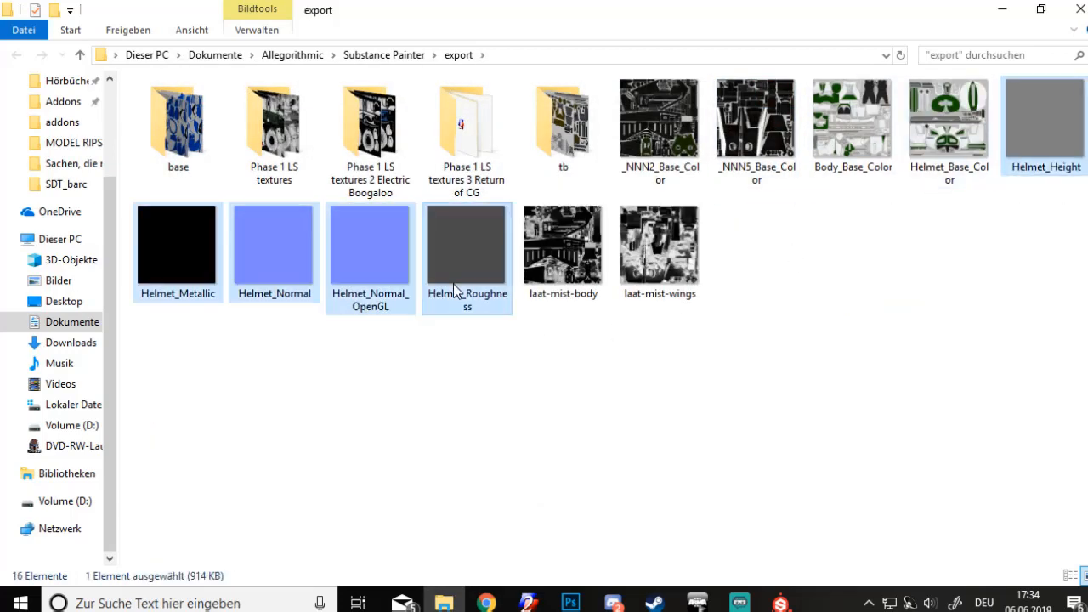
{"action": "key", "text": "Delete"}
{"action": "left_click", "coordinate": [884, 135]}
{"action": "left_click", "coordinate": [927, 162]}
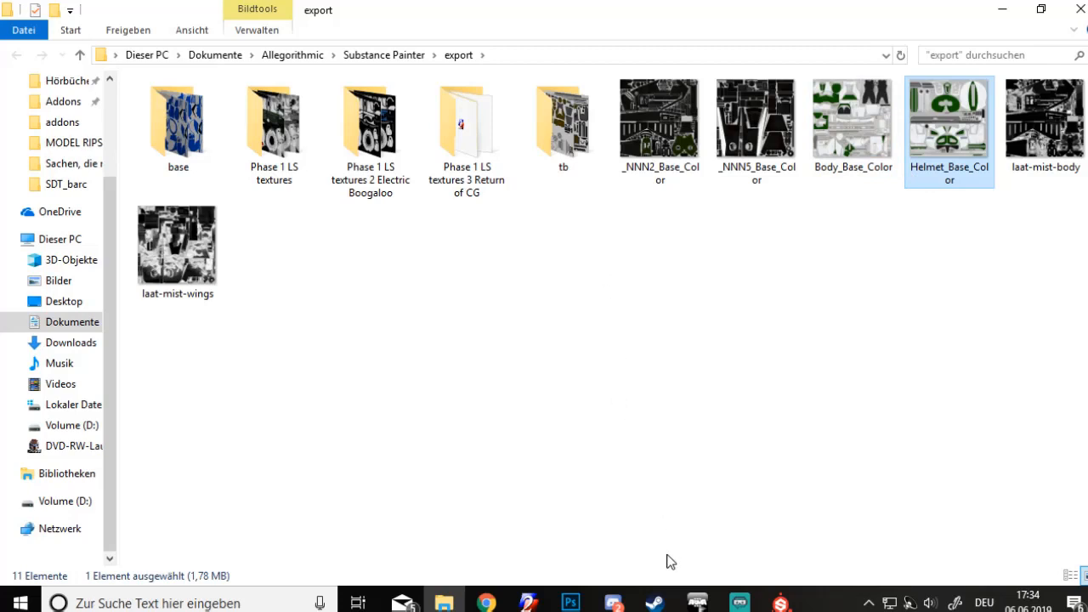
Switch to Steam, show the tools in the library and launch Arma 3 Tools
{"action": "left_click", "coordinate": [660, 603]}
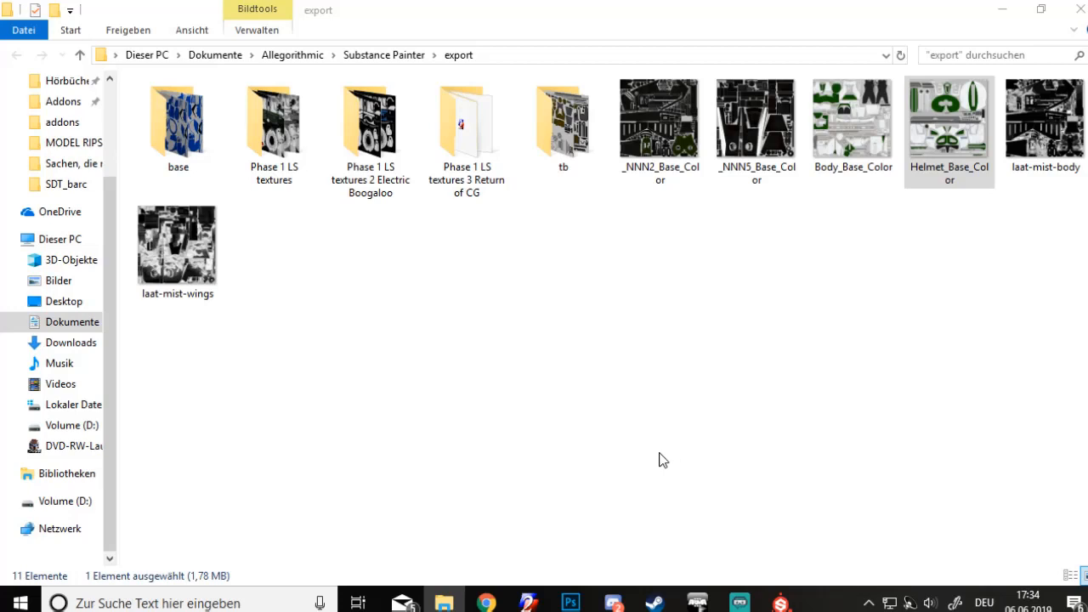
{"action": "left_click", "coordinate": [654, 602]}
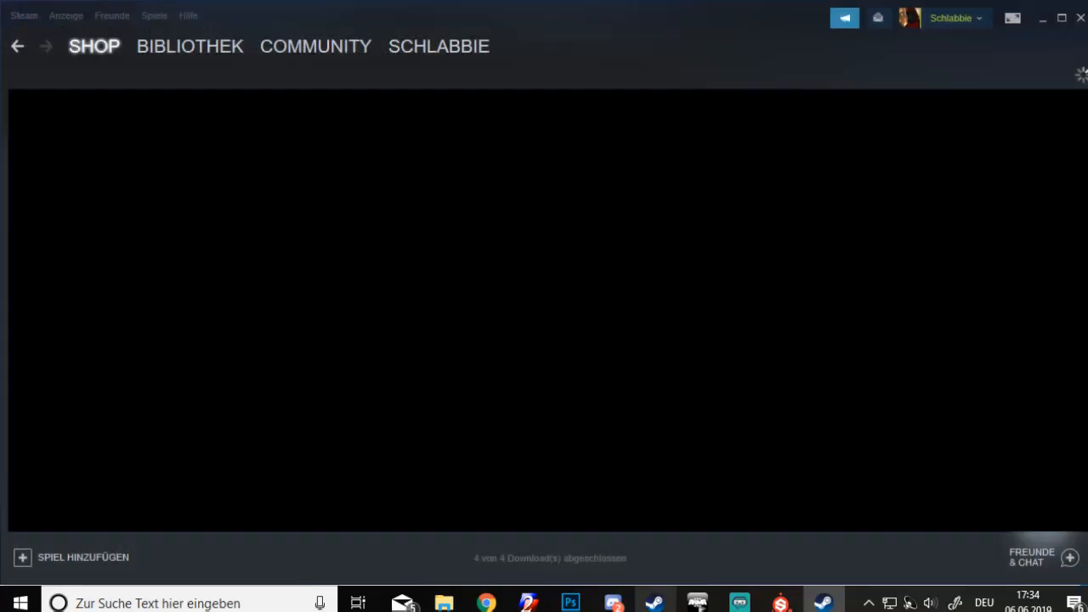
{"action": "left_click", "coordinate": [169, 48]}
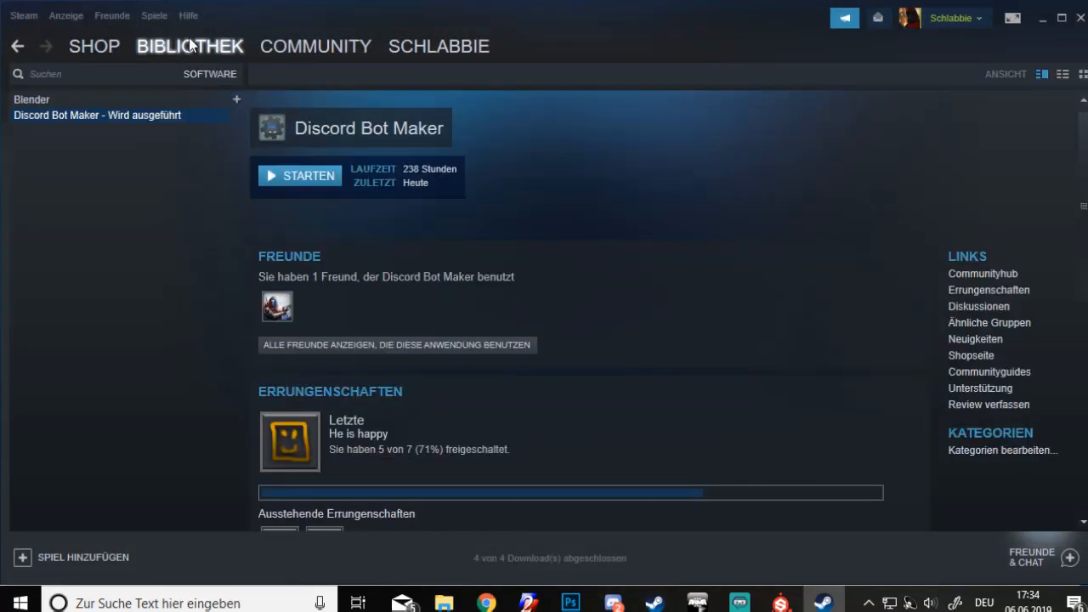
{"action": "mouse_move", "coordinate": [210, 49]}
{"action": "left_click", "coordinate": [182, 217]}
{"action": "scroll", "coordinate": [208, 311], "scroll_direction": "up", "scroll_amount": 15}
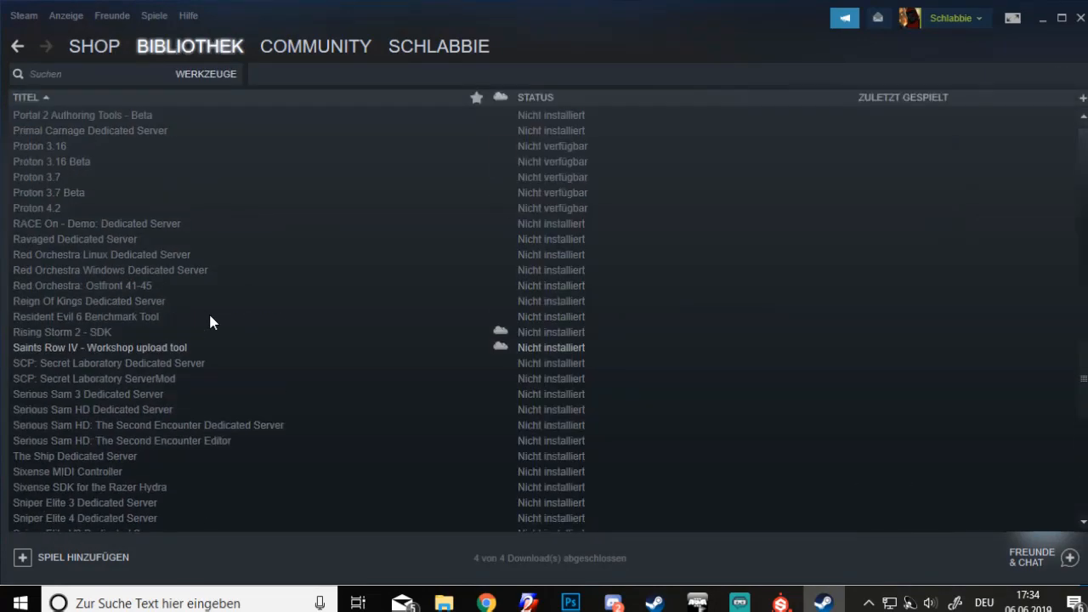
{"action": "scroll", "coordinate": [211, 315], "scroll_direction": "up", "scroll_amount": 3}
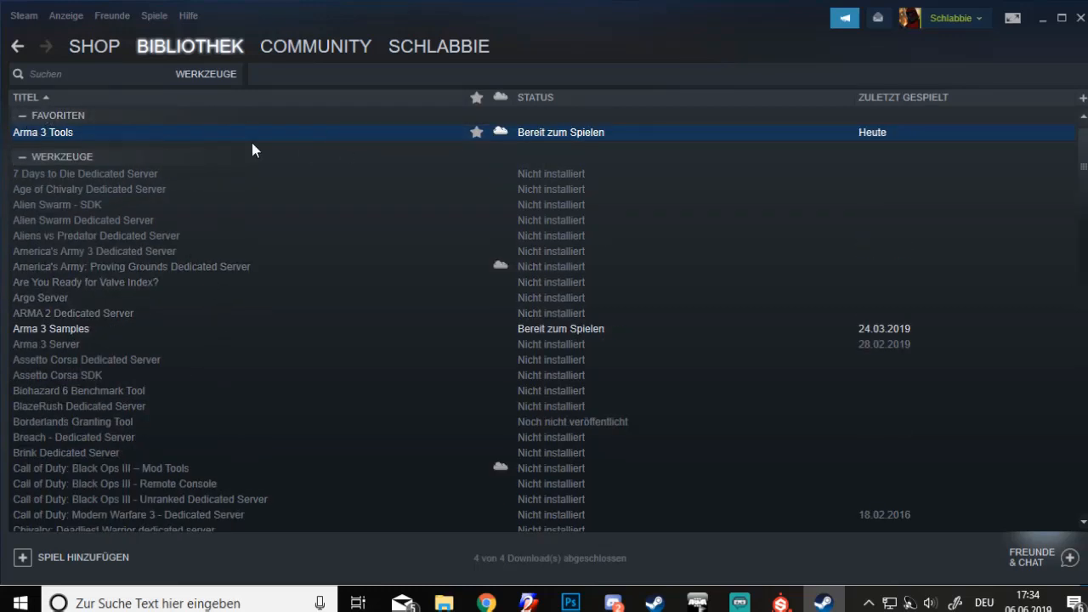
{"action": "right_click", "coordinate": [561, 132]}
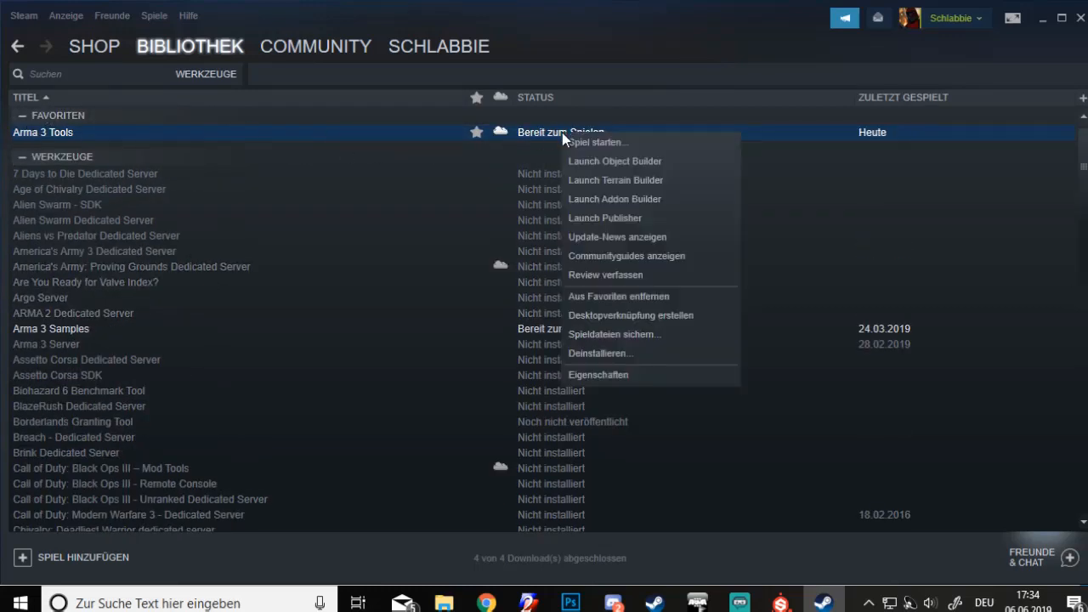
{"action": "left_click", "coordinate": [626, 142]}
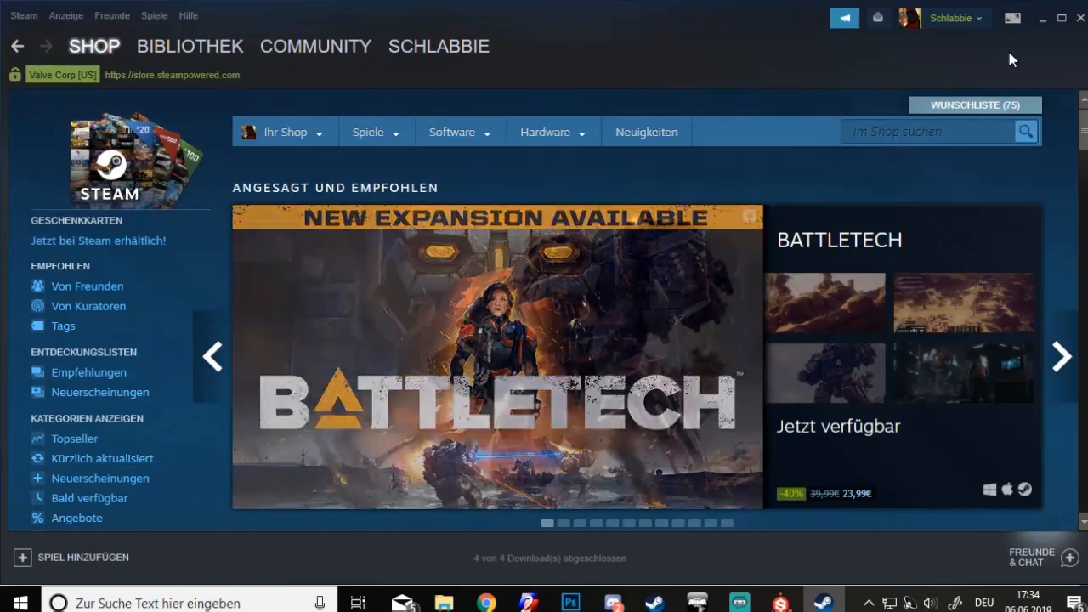
Minimize Steam and the export folder, and start TexView 2 from Arma 3 Tools on the desktop
{"action": "left_click", "coordinate": [1042, 19]}
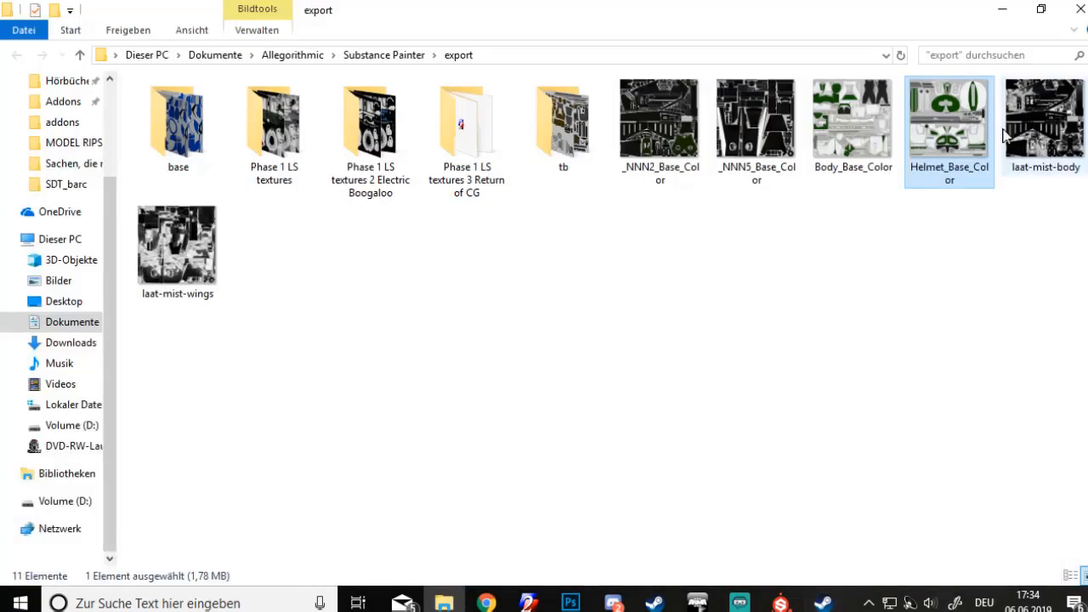
{"action": "left_click", "coordinate": [998, 9]}
{"action": "left_click", "coordinate": [1002, 10]}
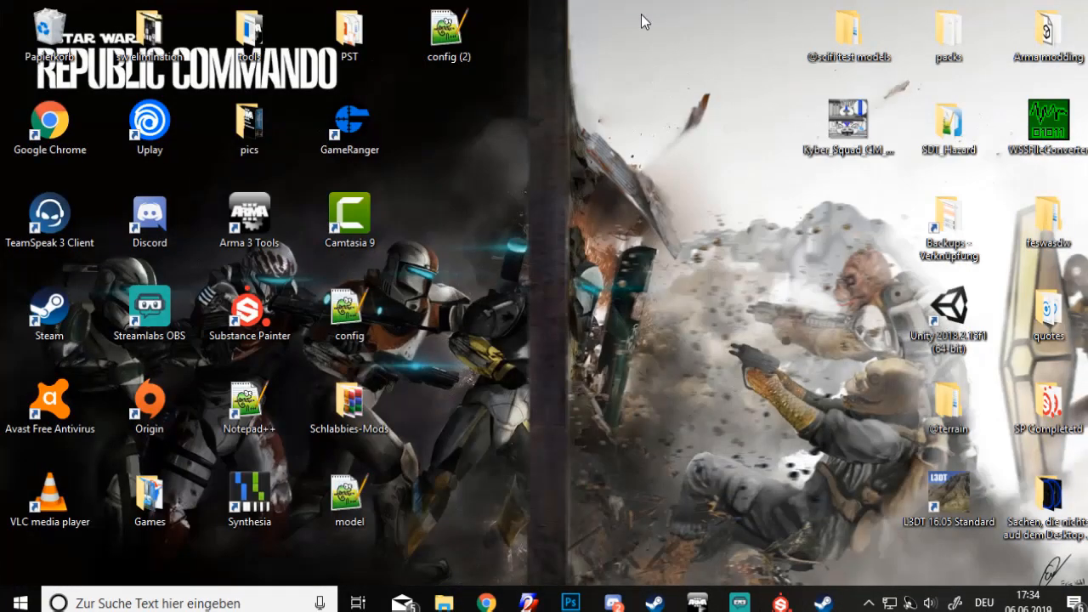
{"action": "left_click", "coordinate": [244, 223]}
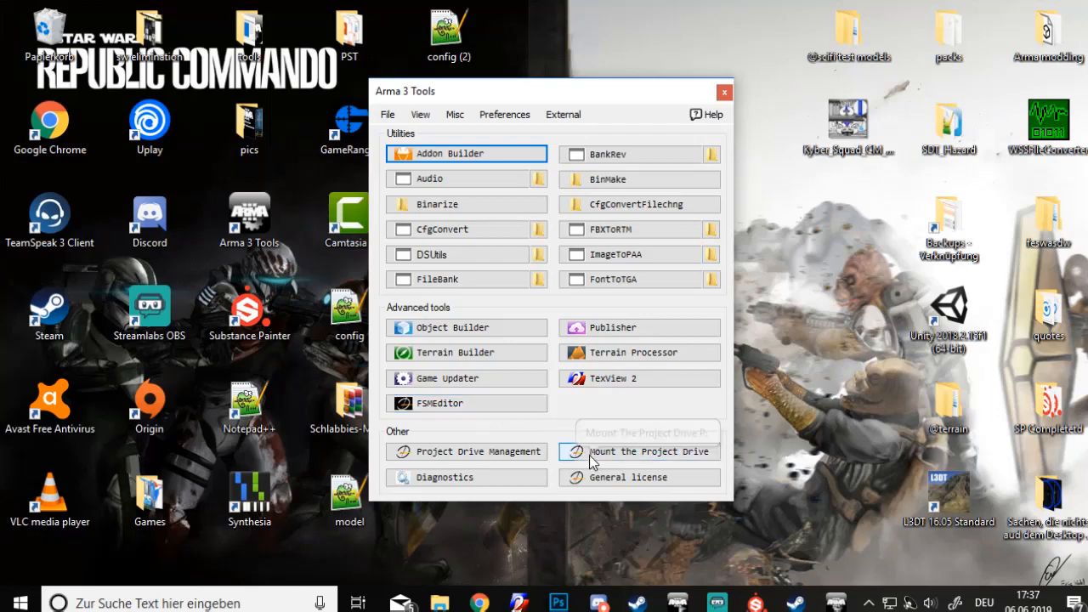
{"action": "left_click", "coordinate": [626, 381]}
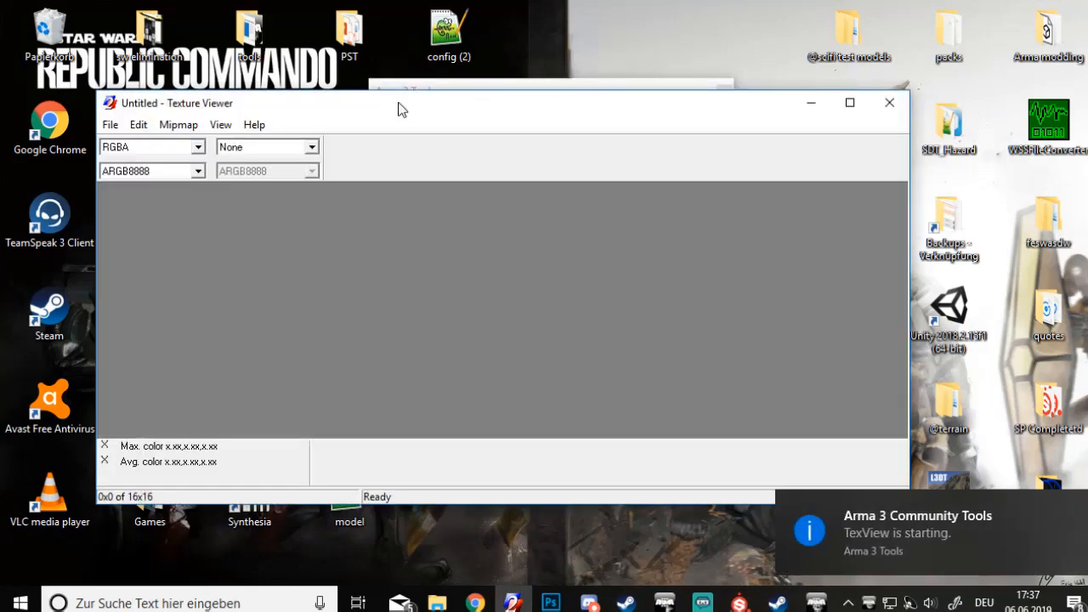
{"action": "left_click_drag", "start_coordinate": [123, 92], "coordinate": [126, 57]}
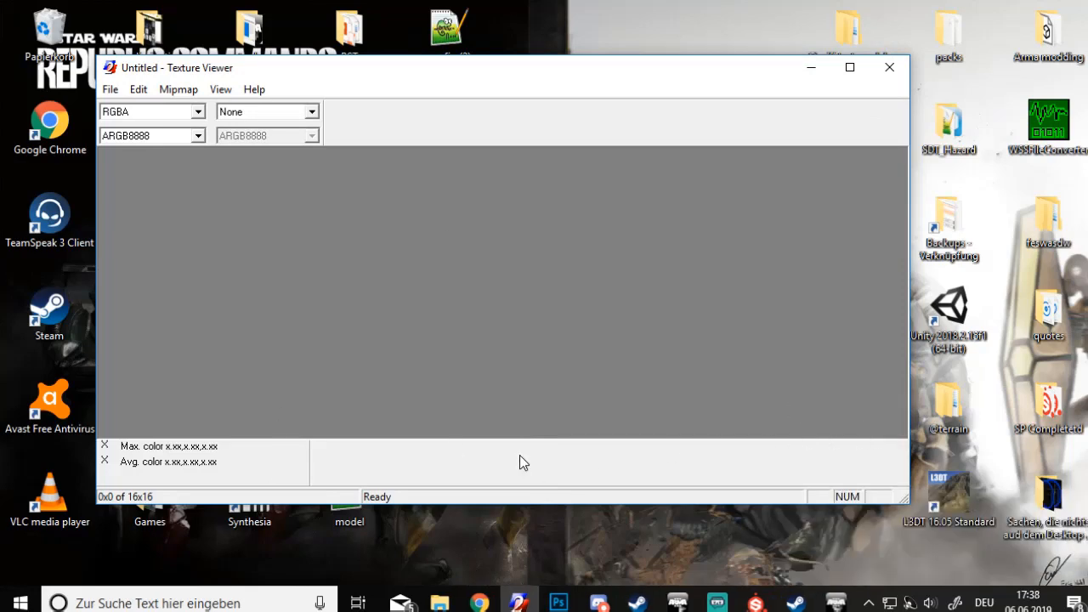
Place the export folder window beside the Texture Viewer and load Helmet_Base_Color into the viewer
{"action": "left_click", "coordinate": [457, 602]}
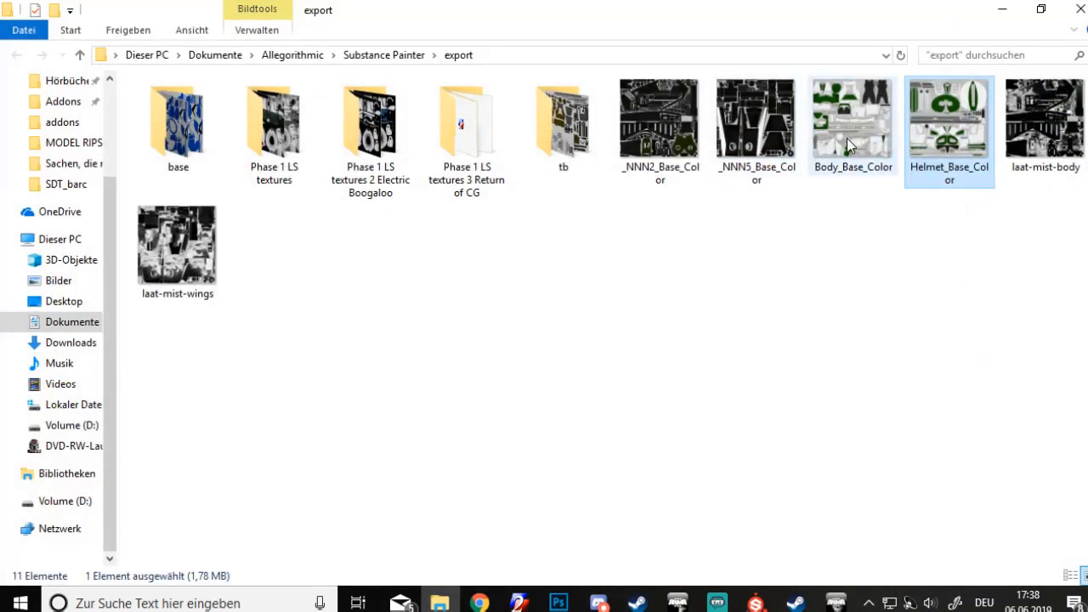
{"action": "left_click_drag", "start_coordinate": [831, 17], "coordinate": [377, 275]}
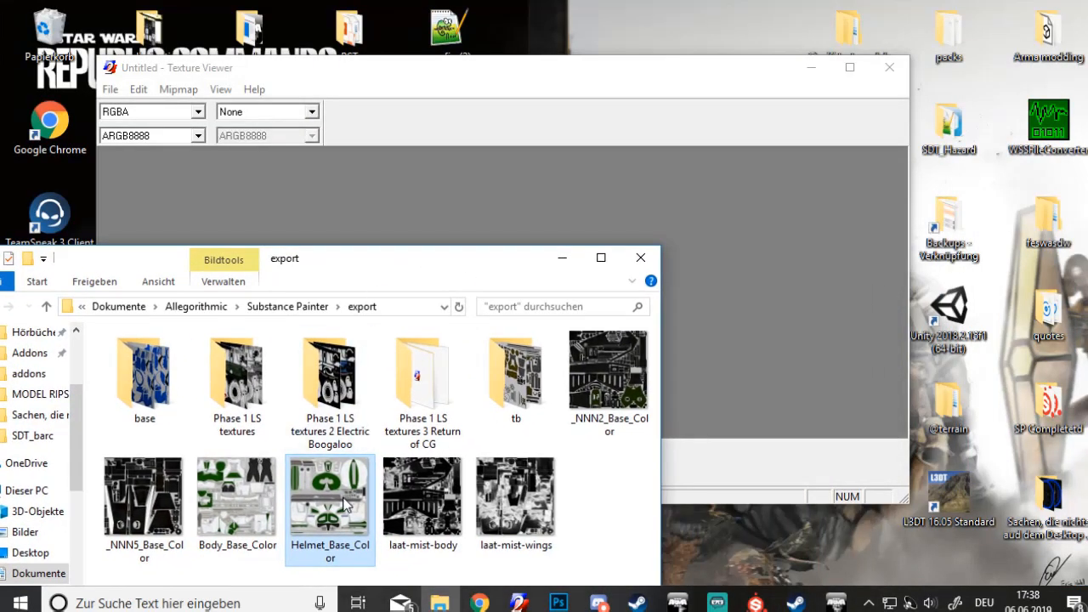
{"action": "left_click", "coordinate": [241, 532]}
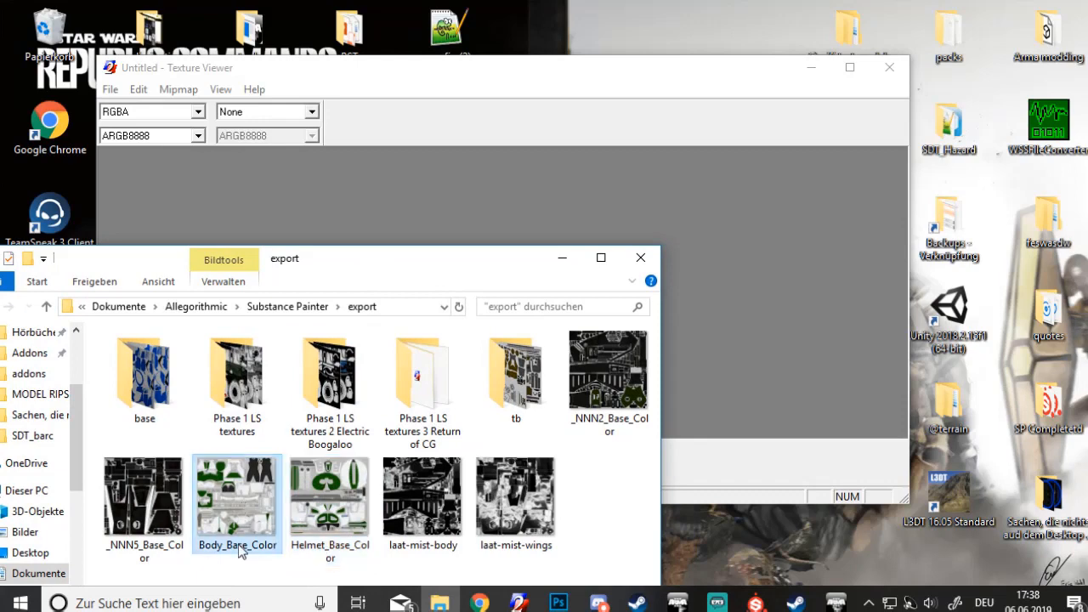
{"action": "left_click_drag", "start_coordinate": [355, 529], "coordinate": [377, 226]}
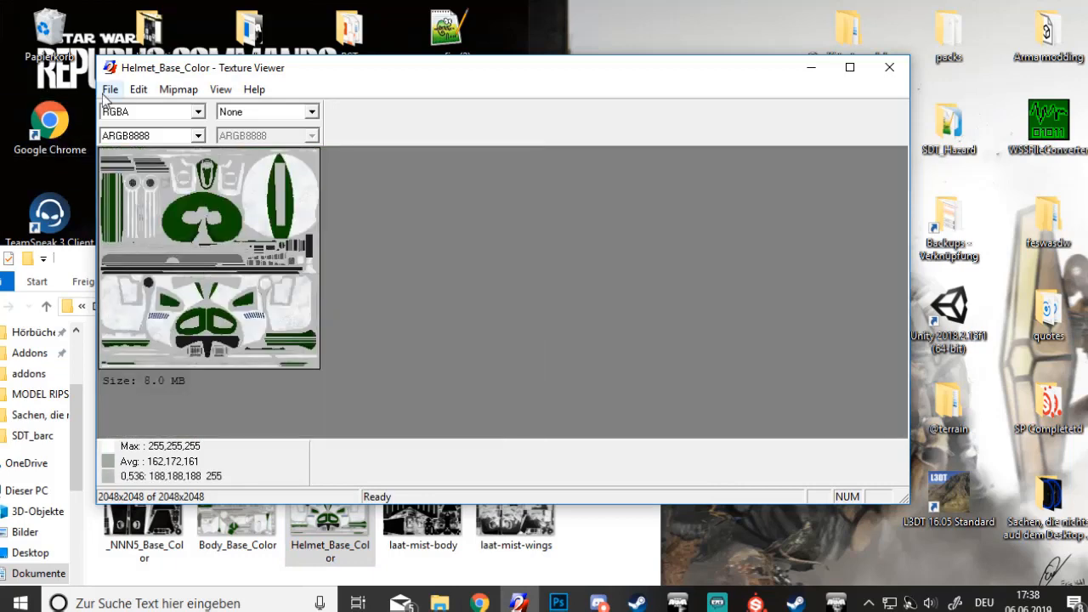
Save the loaded helmet texture in the export folder as helmet, using the Textures (*.paa,*.pac) file type
{"action": "left_click", "coordinate": [138, 89]}
{"action": "left_click", "coordinate": [153, 165]}
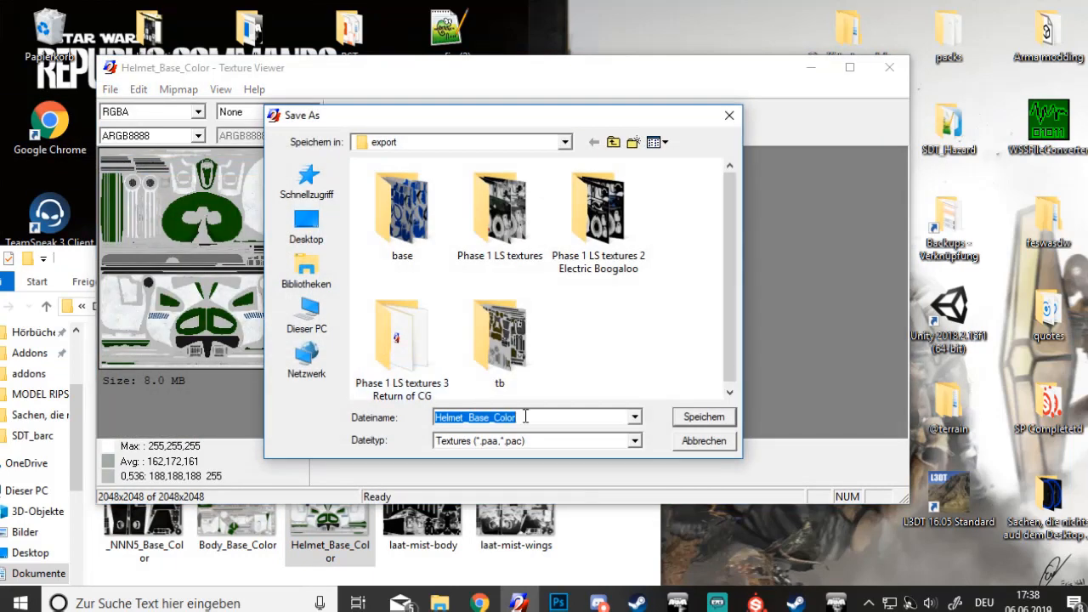
{"action": "type", "text": "helmet"}
{"action": "key", "text": "ctrl+a"}
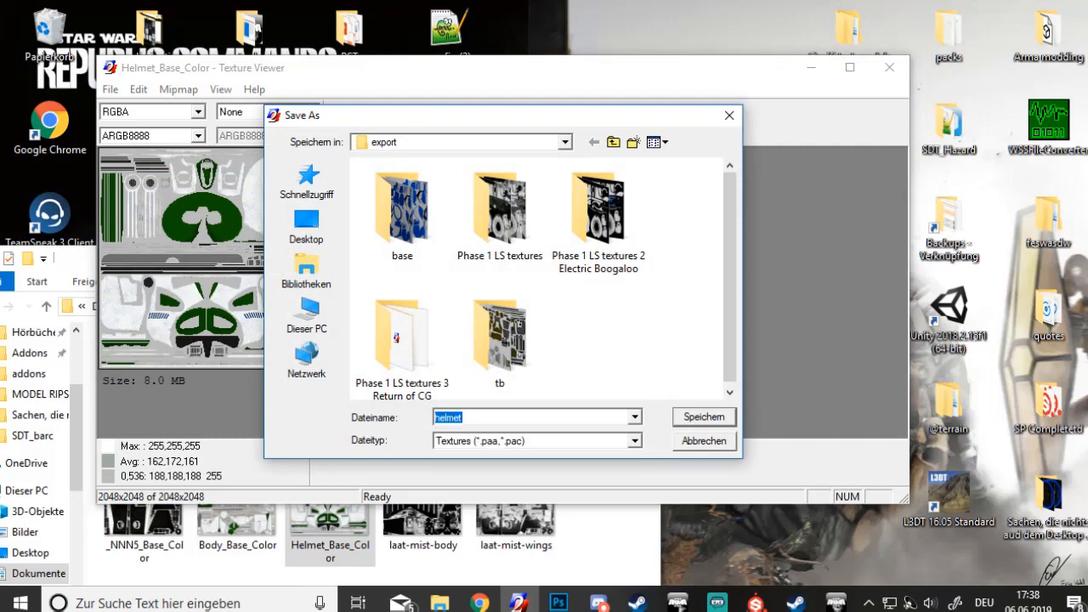
{"action": "key", "text": "Return"}
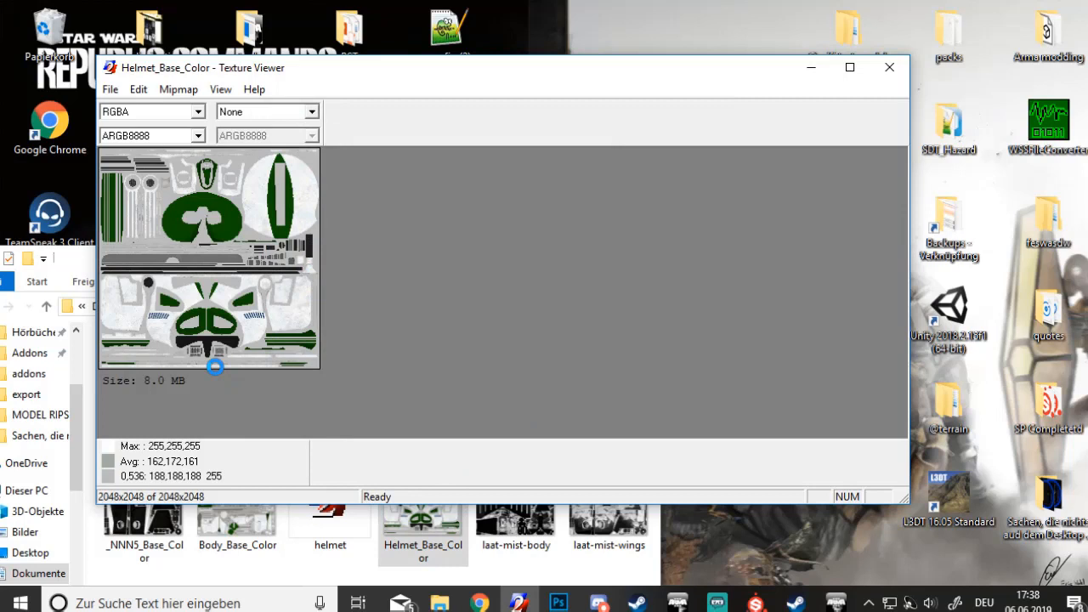
Delete Helmet_Base_Color from the export folder and load Body_Base_Color into the Texture Viewer
{"action": "left_click", "coordinate": [451, 545]}
{"action": "key", "text": "Delete"}
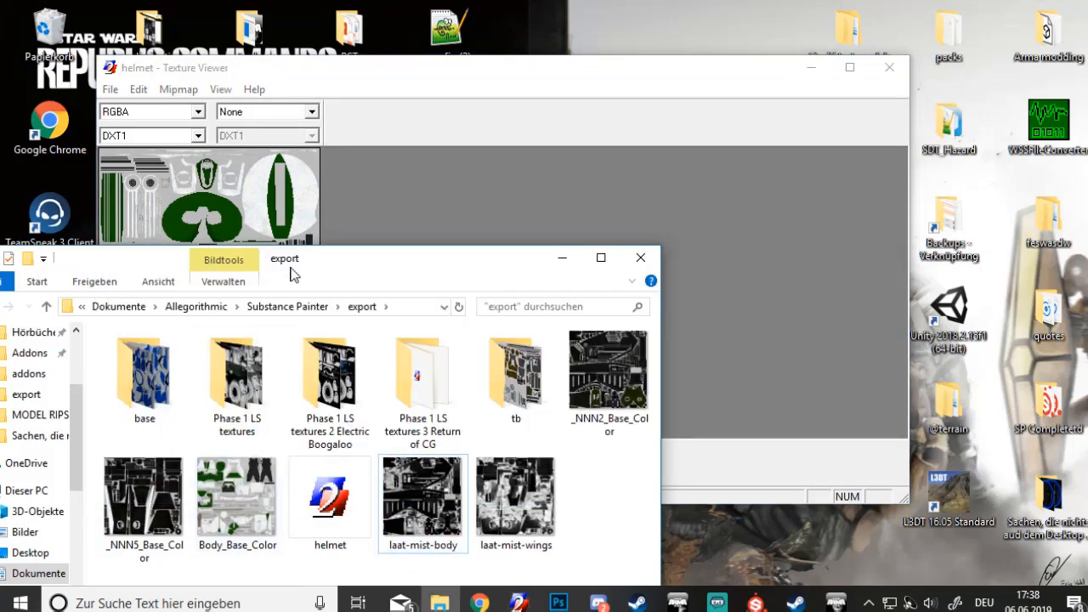
{"action": "left_click", "coordinate": [223, 478]}
{"action": "left_click_drag", "start_coordinate": [222, 478], "coordinate": [252, 187]}
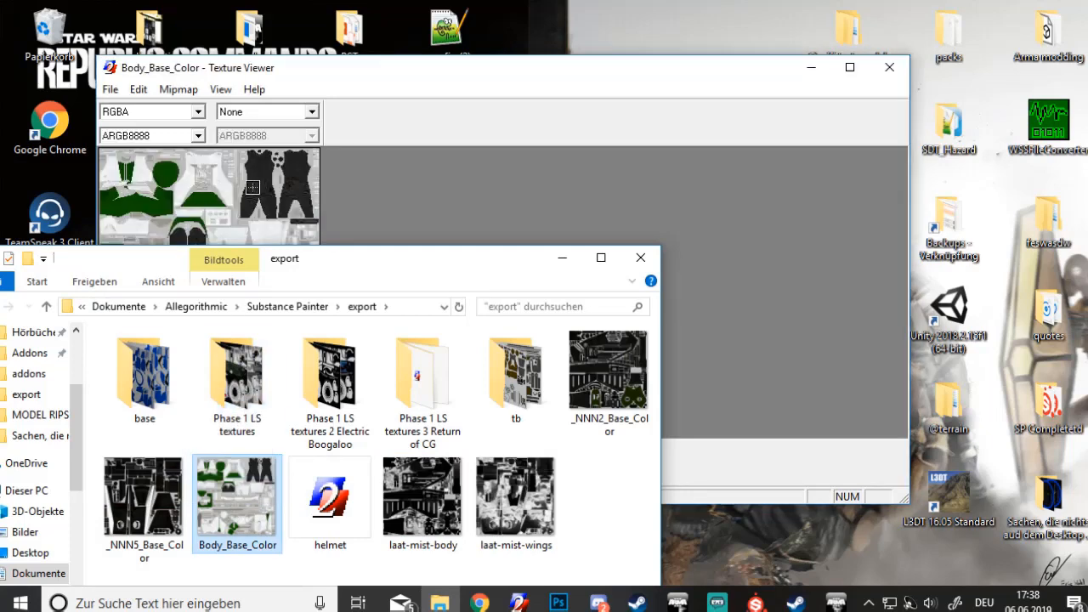
Save the loaded body texture in the export folder as body, using the Textures (*.paa,*.pac) file type, and close the Texture Viewer
{"action": "left_click", "coordinate": [562, 259]}
{"action": "left_click", "coordinate": [110, 90]}
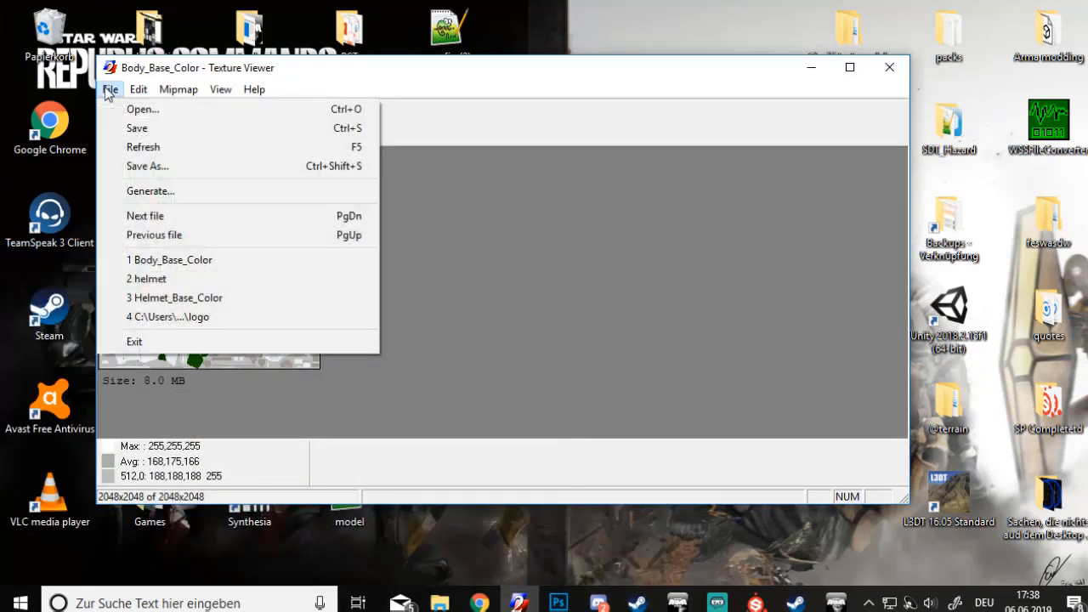
{"action": "left_click", "coordinate": [153, 166]}
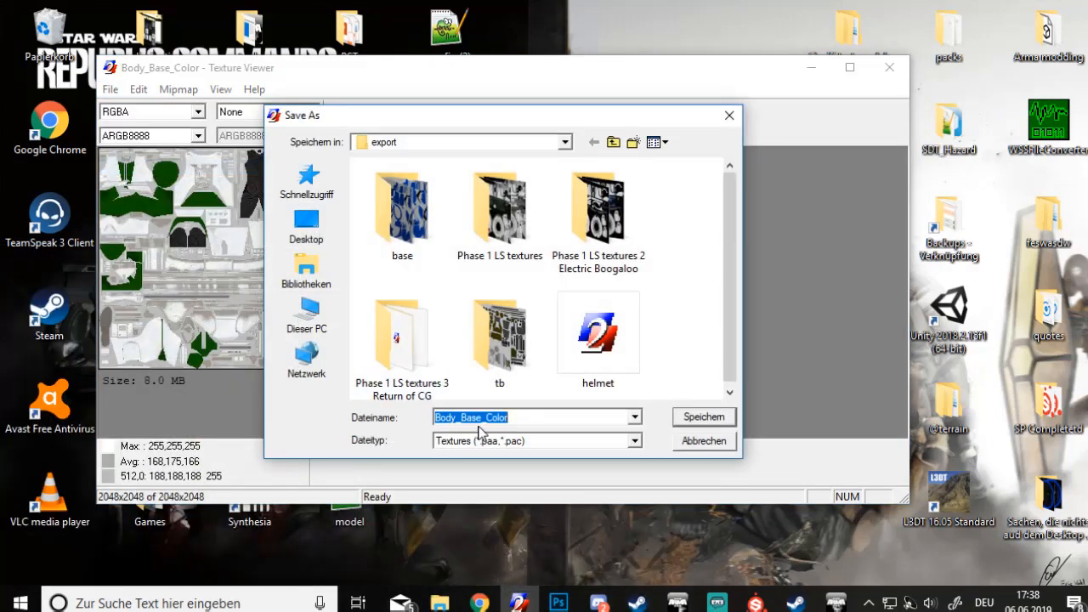
{"action": "type", "text": "body"}
{"action": "key", "text": "Return"}
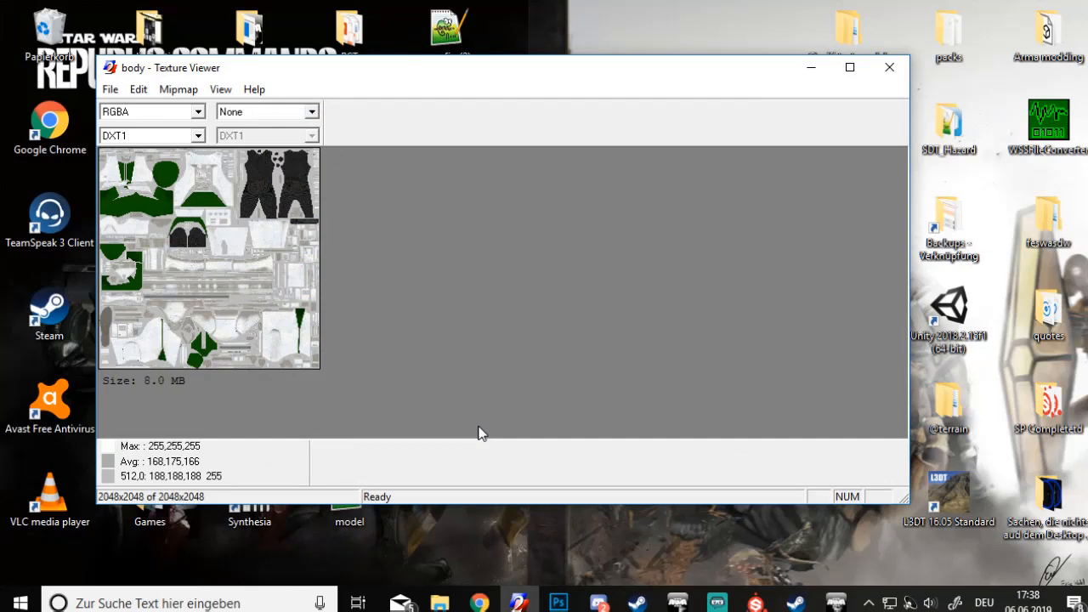
{"action": "left_click", "coordinate": [887, 70]}
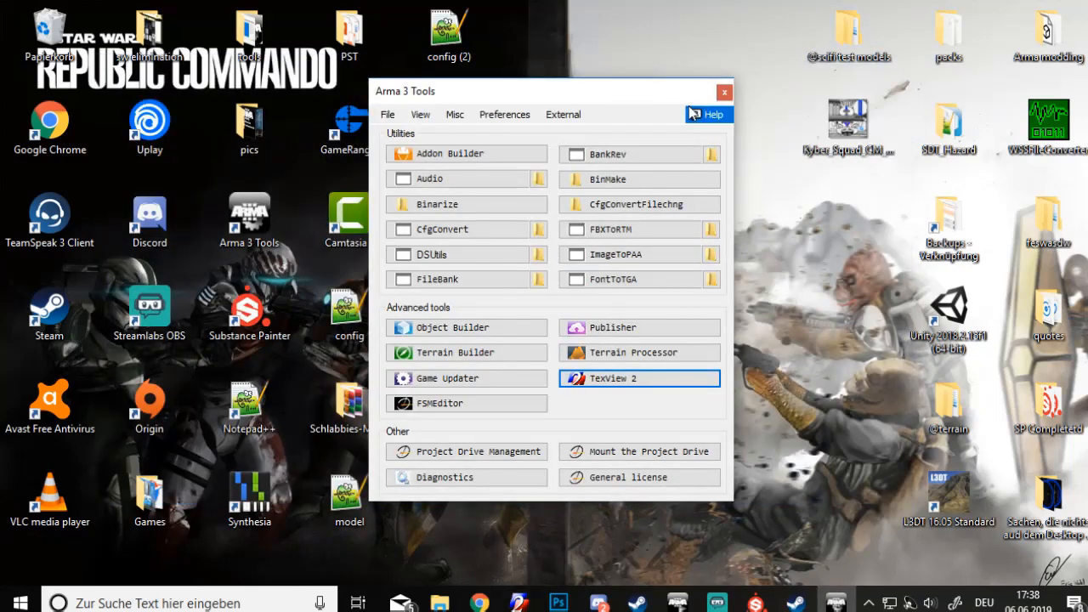
Close Arma 3 Tools and quit Substance Painter, discarding the project changes
{"action": "left_click_drag", "start_coordinate": [655, 91], "coordinate": [424, 158]}
{"action": "left_click", "coordinate": [493, 161]}
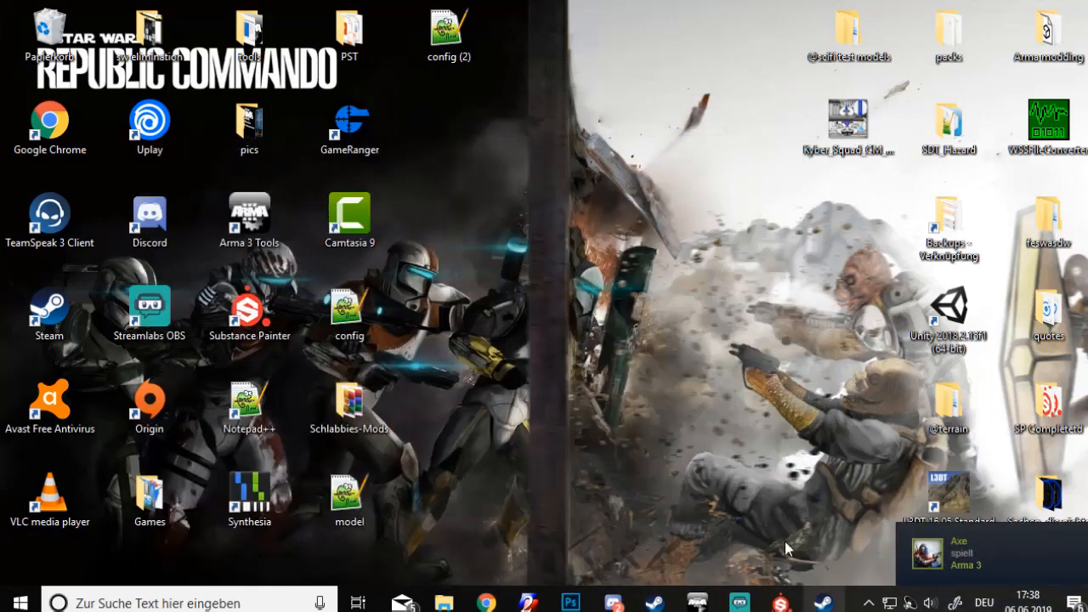
{"action": "left_click", "coordinate": [778, 604]}
{"action": "left_click", "coordinate": [1069, 9]}
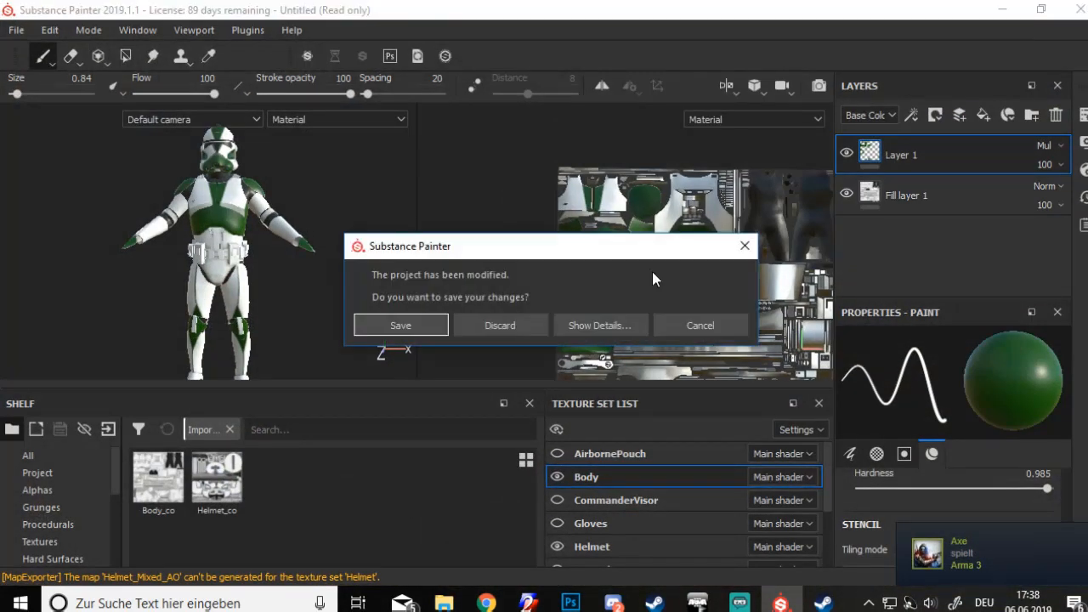
{"action": "left_click", "coordinate": [498, 323]}
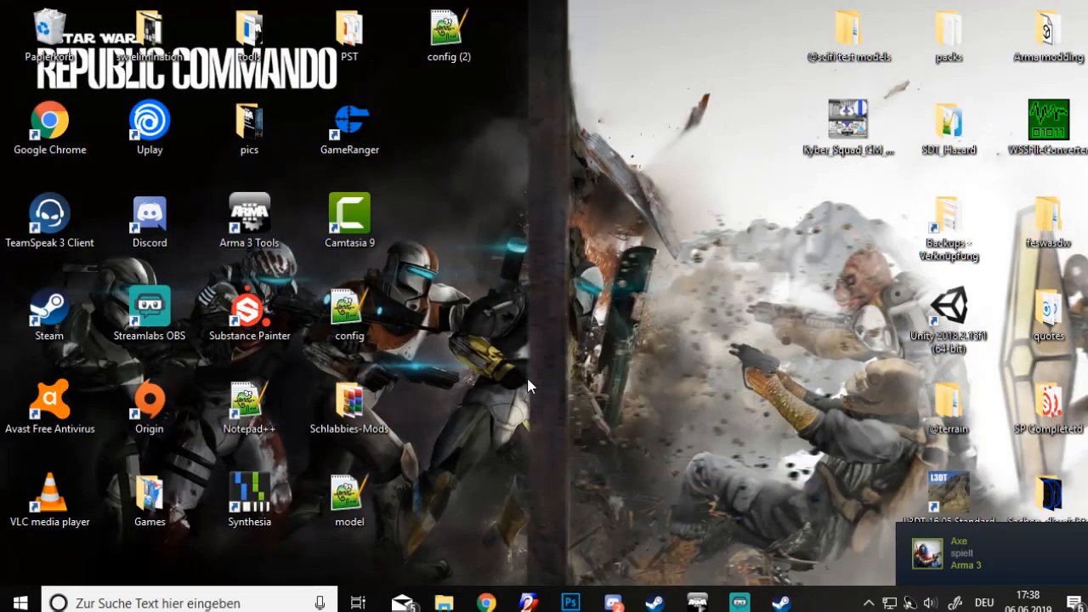
{"action": "right_click", "coordinate": [527, 380]}
{"action": "left_click", "coordinate": [599, 324]}
{"action": "right_click", "coordinate": [479, 180]}
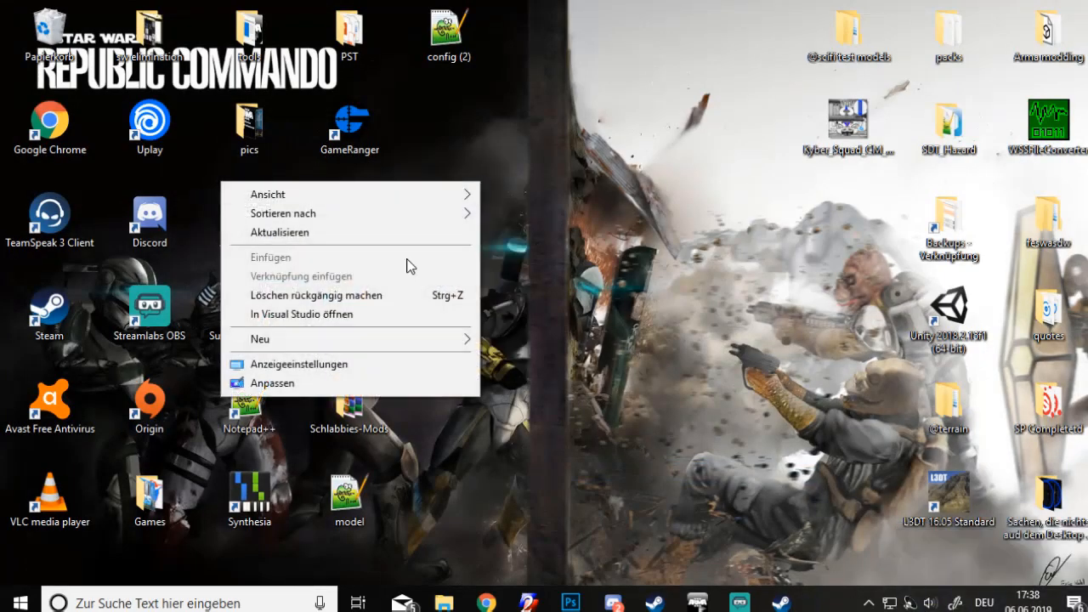
{"action": "mouse_move", "coordinate": [360, 338]}
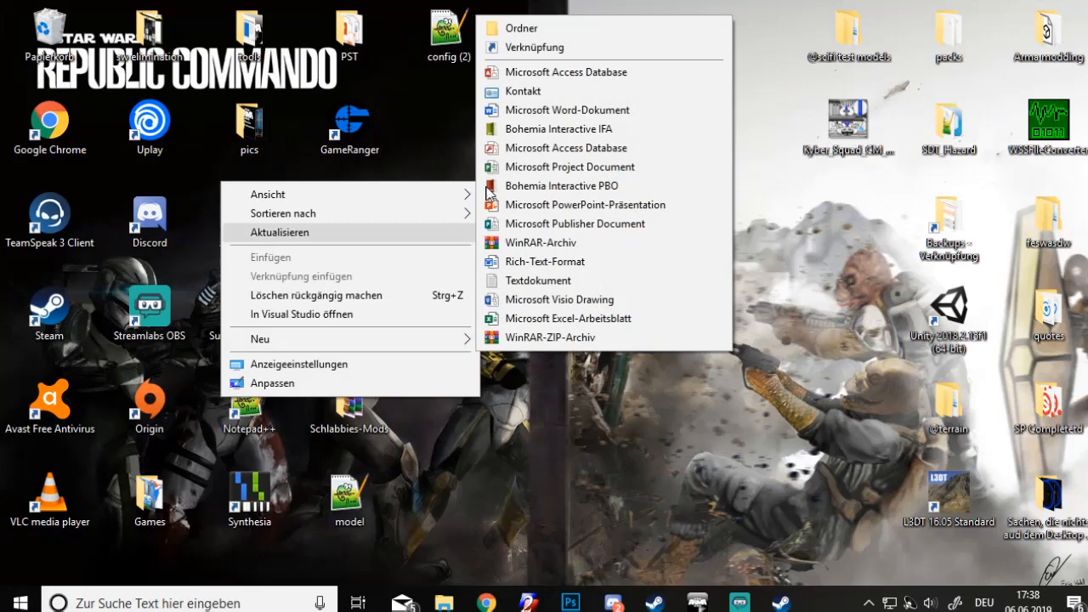
{"action": "left_click", "coordinate": [534, 30]}
{"action": "type", "text": "@"}
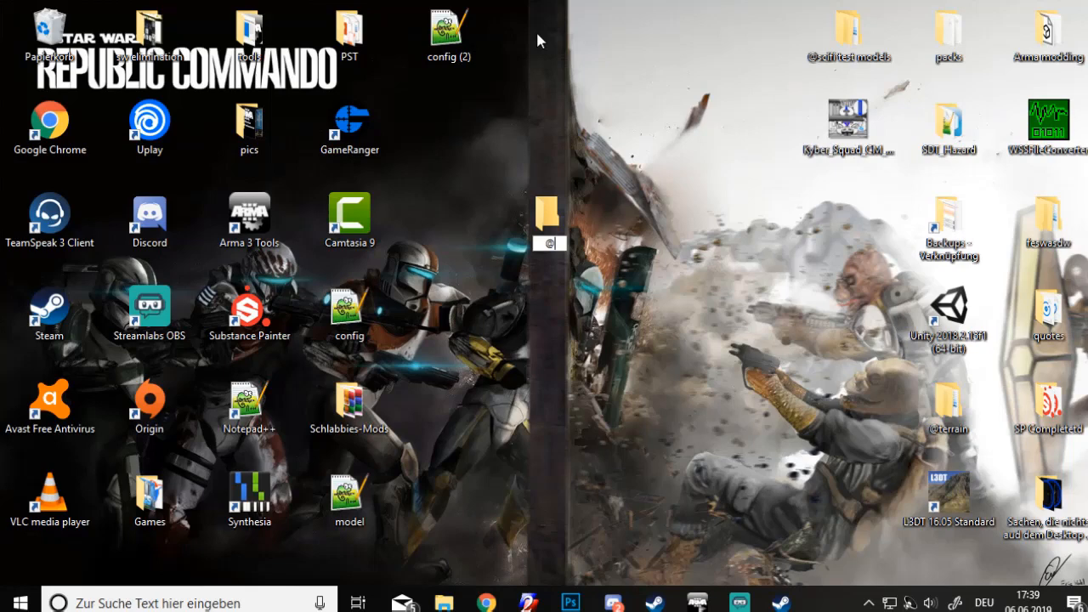
{"action": "type", "text": "mod"}
{"action": "key", "text": "BackSpace"}
{"action": "key", "text": "BackSpace"}
{"action": "key", "text": "BackSpace"}
{"action": "type", "text": "test-tut"}
{"action": "key", "text": "Left"}
{"action": "key", "text": "Left"}
{"action": "key", "text": "Left"}
{"action": "key", "text": "BackSpace"}
{"action": "key", "text": "BackSpace"}
{"action": "key", "text": "BackSpace"}
{"action": "key", "text": "BackSpace"}
{"action": "key", "text": "BackSpace"}
{"action": "type", "text": "-test"}
{"action": "key", "text": "BackSpace"}
{"action": "key", "text": "BackSpace"}
{"action": "key", "text": "BackSpace"}
{"action": "key", "text": "BackSpace"}
{"action": "key", "text": "BackSpace"}
{"action": "type", "text": "test mod"}
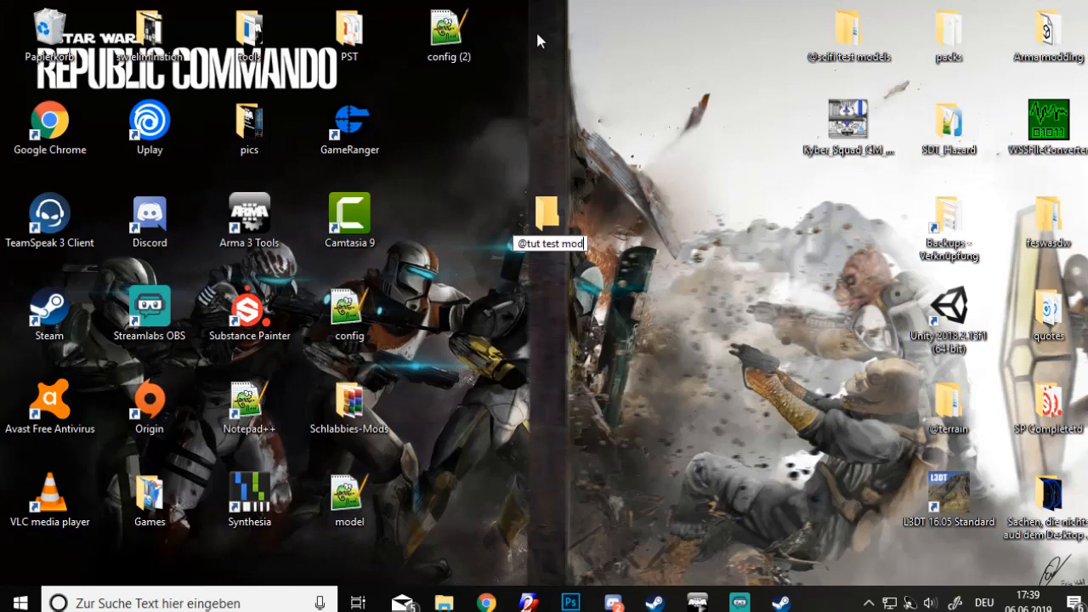
{"action": "key", "text": "Return"}
{"action": "double_click", "coordinate": [548, 217]}
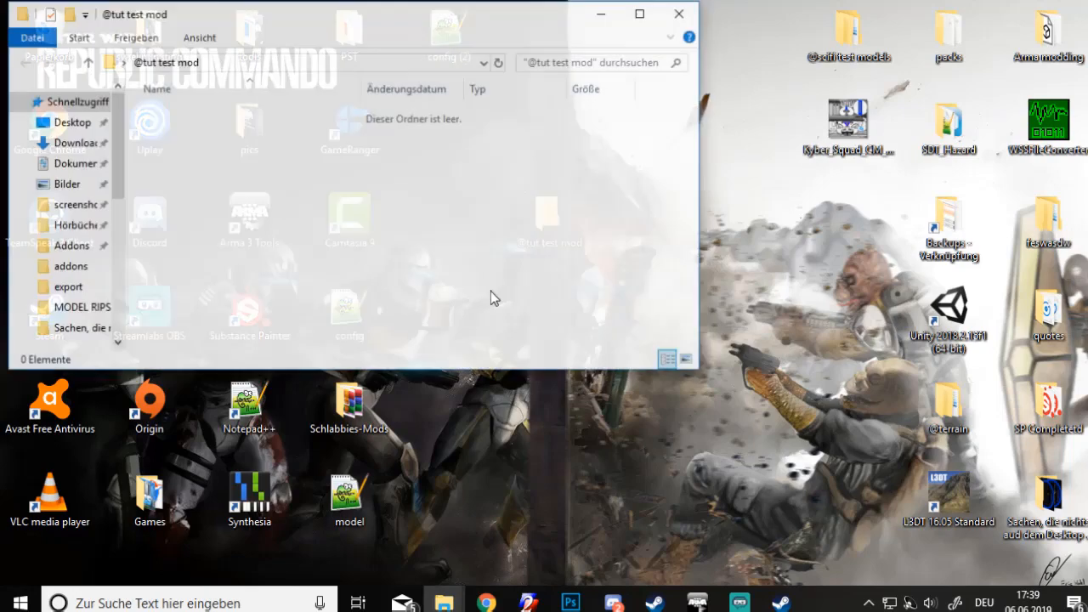
{"action": "right_click", "coordinate": [388, 281]}
{"action": "mouse_move", "coordinate": [189, 502]}
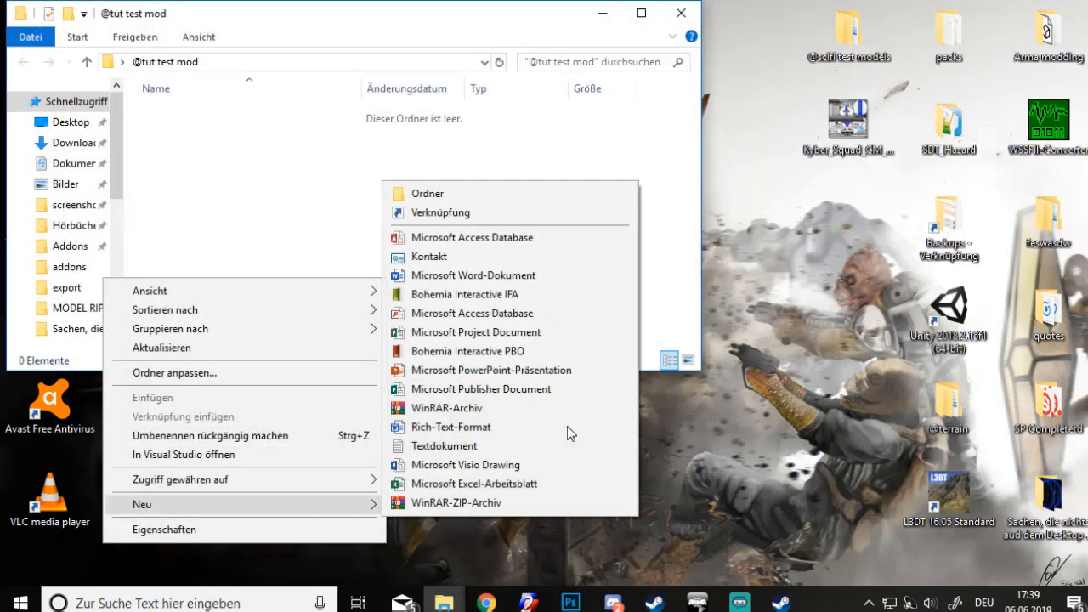
{"action": "left_click", "coordinate": [570, 197]}
{"action": "type", "text": "addons"}
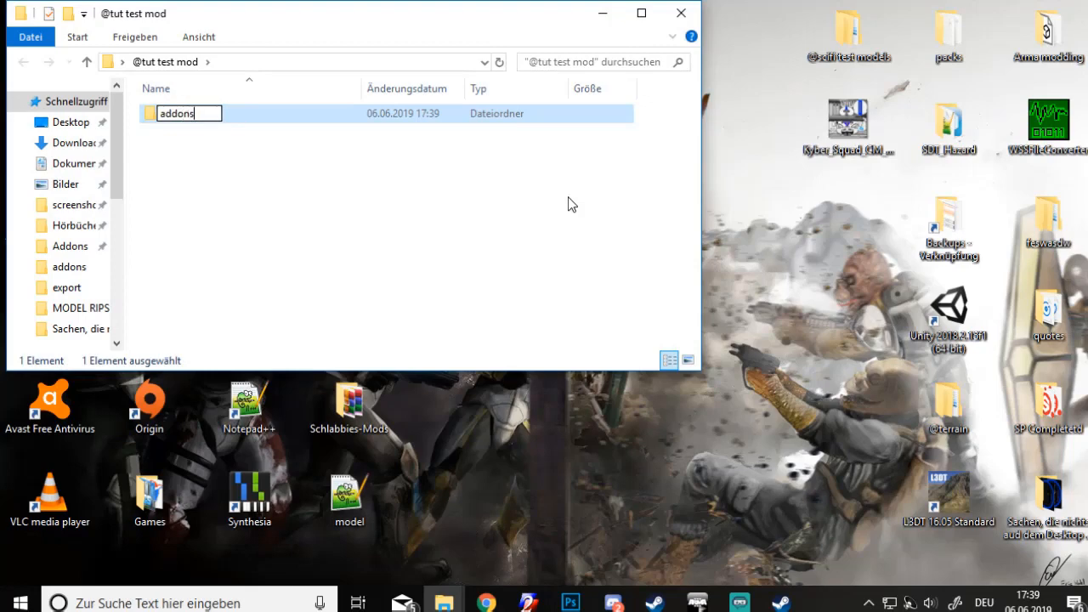
{"action": "key", "text": "Return"}
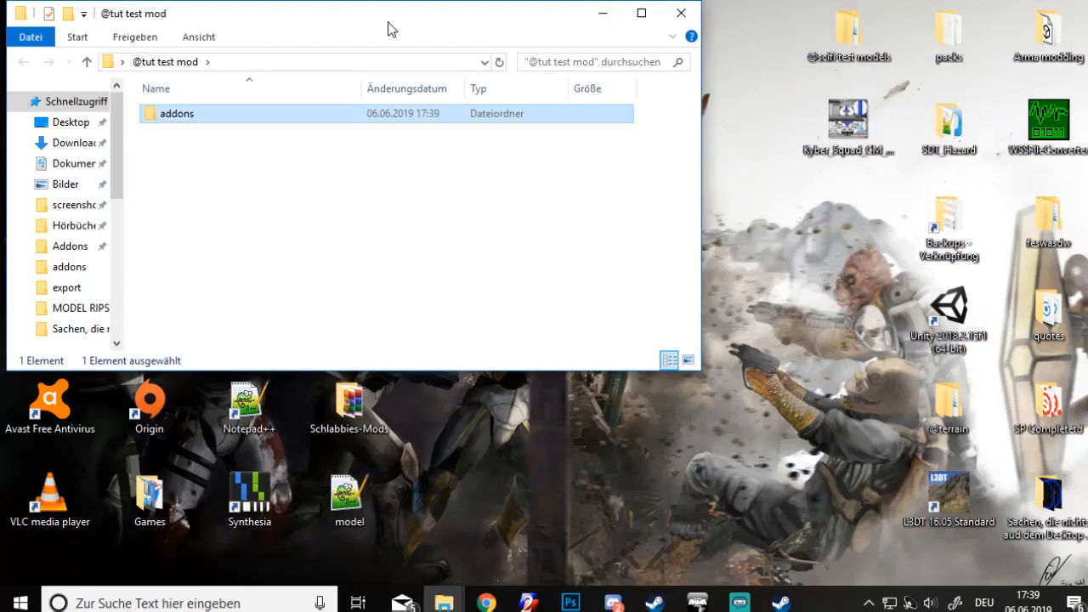
Open the addons folder and create a subfolder named skins in it
{"action": "left_click_drag", "start_coordinate": [389, 22], "coordinate": [816, 173]}
{"action": "double_click", "coordinate": [674, 270]}
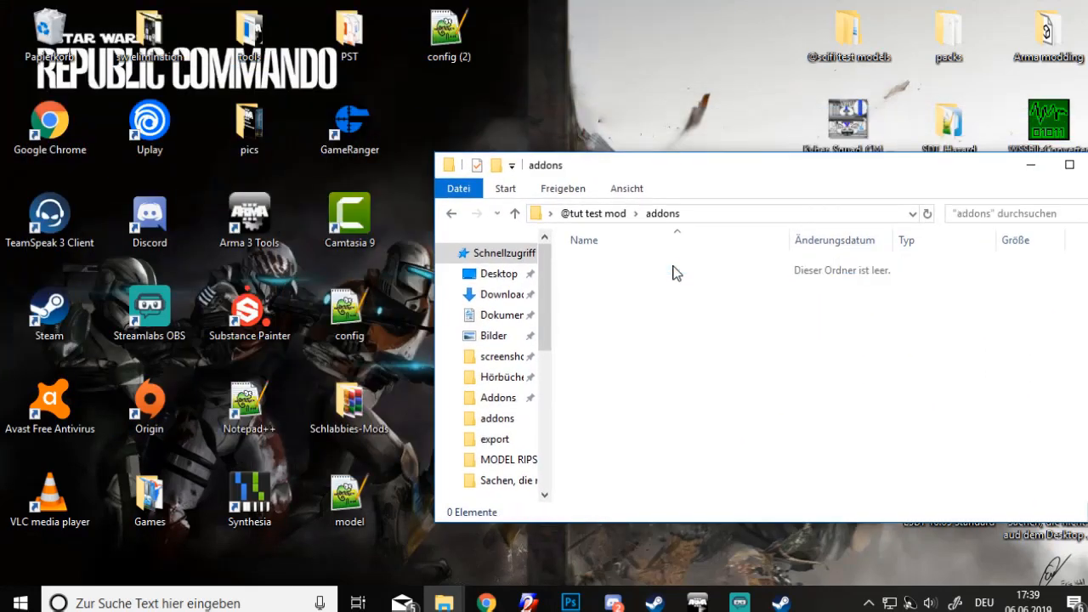
{"action": "right_click", "coordinate": [663, 329]}
{"action": "mouse_move", "coordinate": [531, 294]}
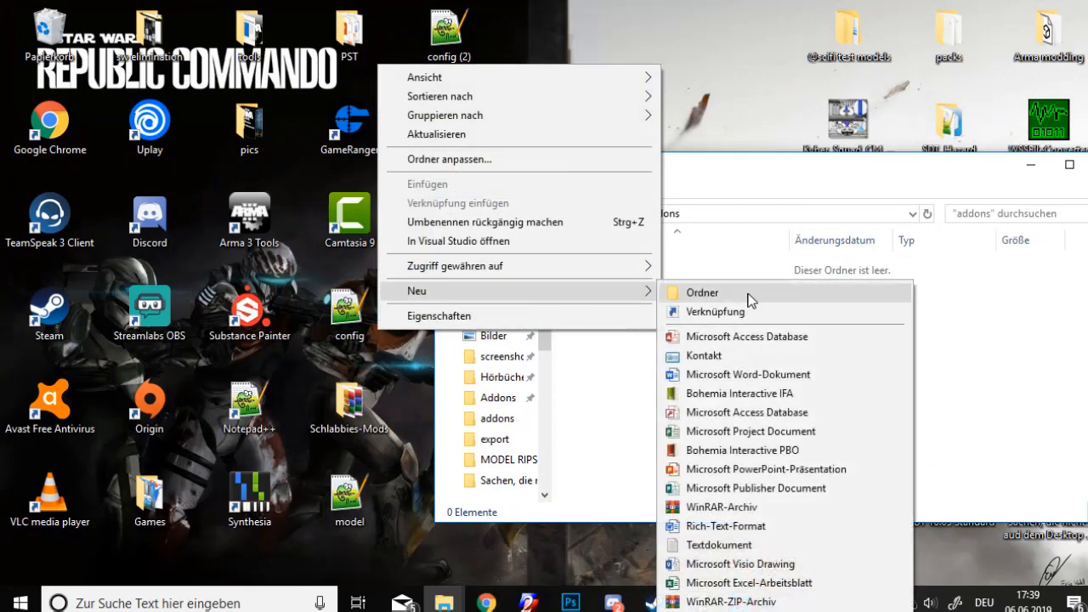
{"action": "left_click", "coordinate": [685, 292]}
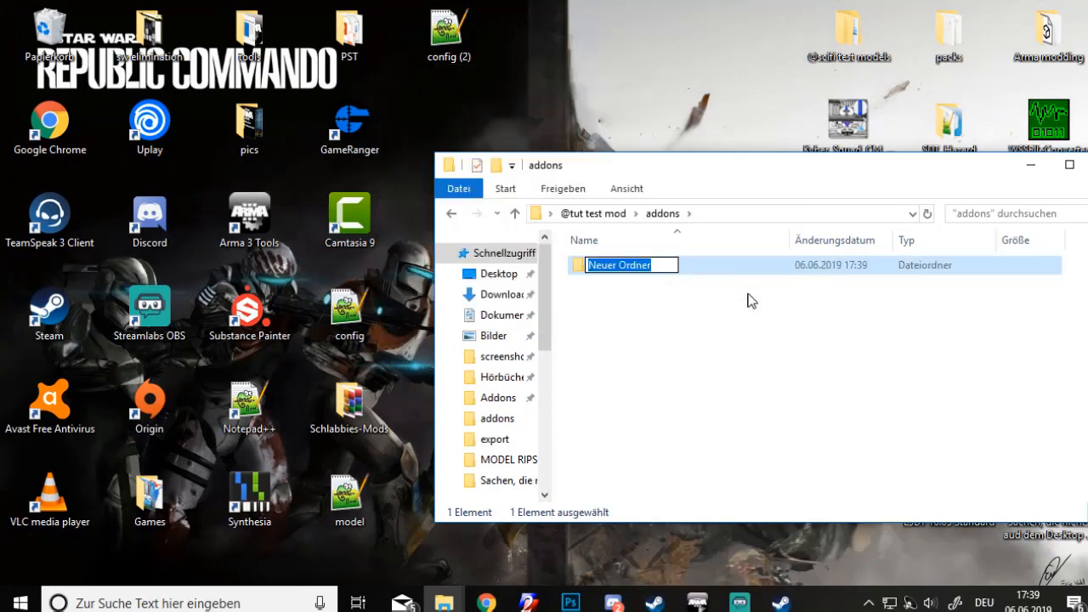
{"action": "type", "text": "skins"}
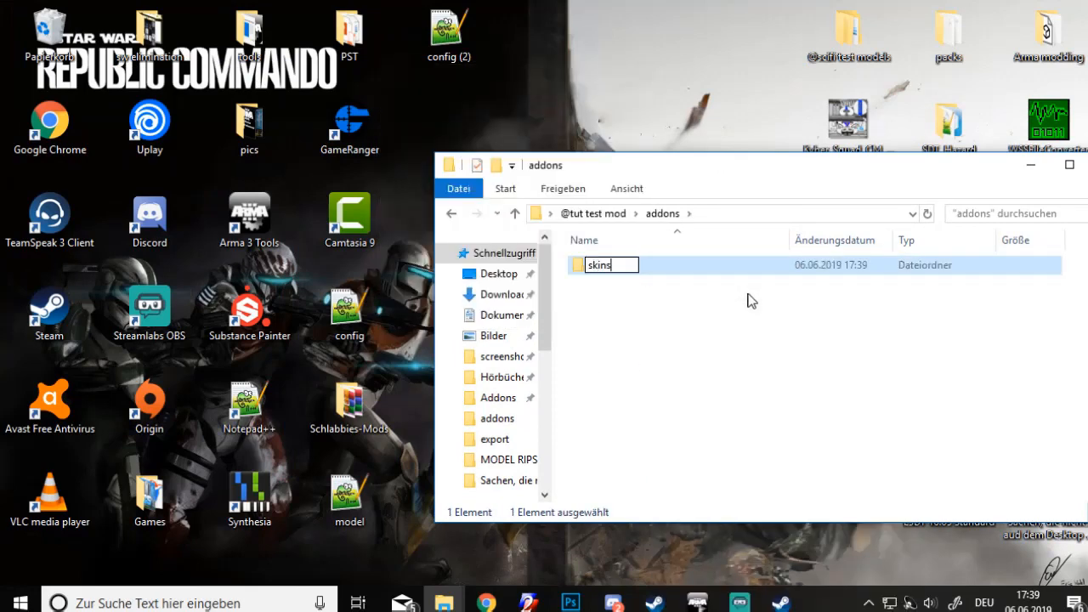
{"action": "key", "text": "Return"}
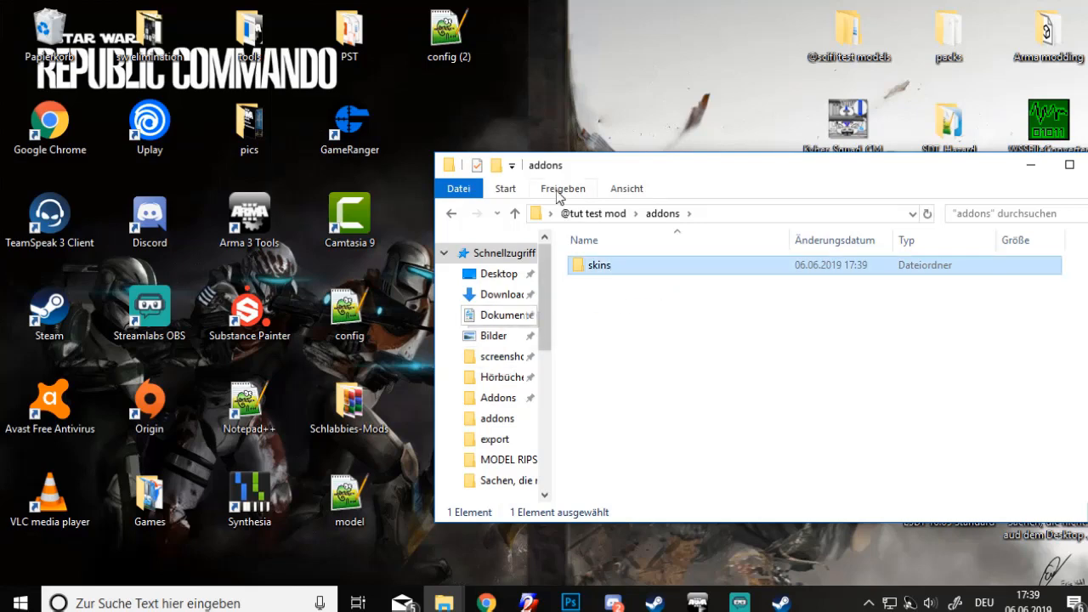
Move the converted body and helmet files from the export folder into the skins folder and minimize the export window
{"action": "left_click_drag", "start_coordinate": [562, 175], "coordinate": [288, 221]}
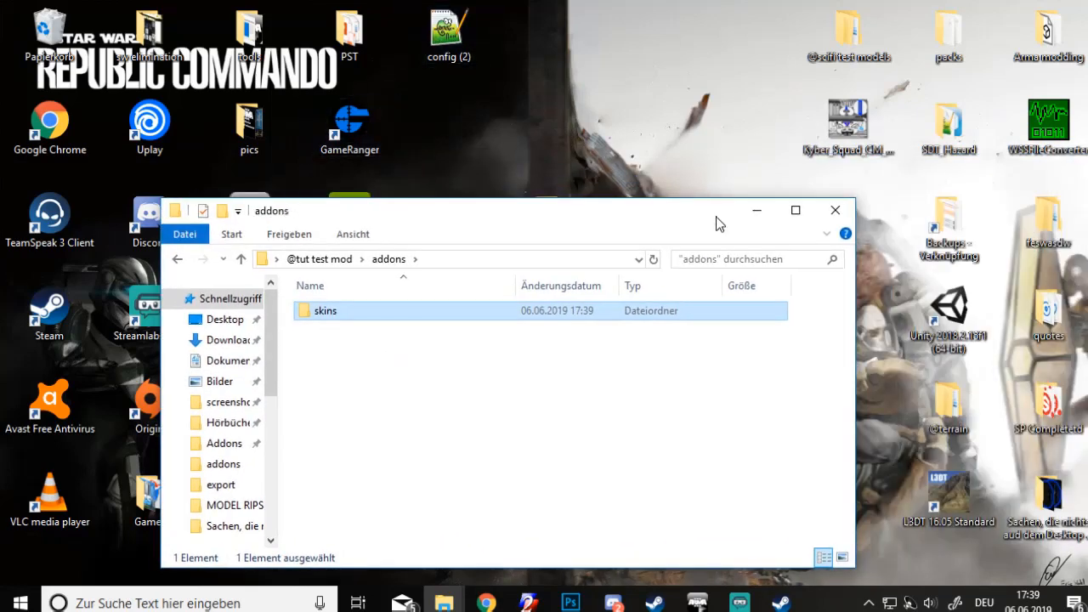
{"action": "double_click", "coordinate": [444, 312]}
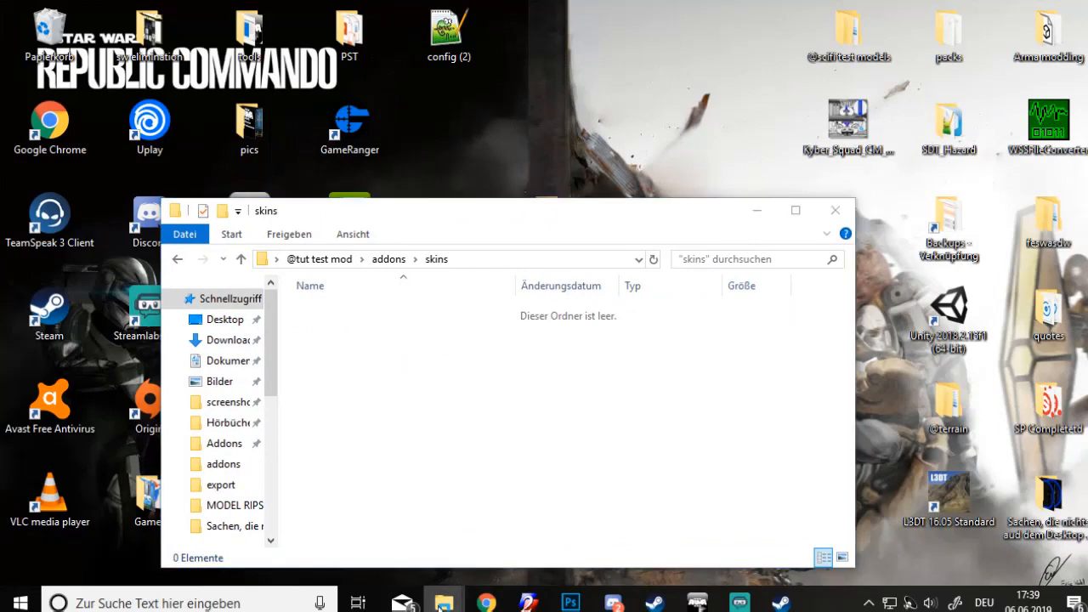
{"action": "mouse_move", "coordinate": [443, 603]}
{"action": "left_click", "coordinate": [350, 534]}
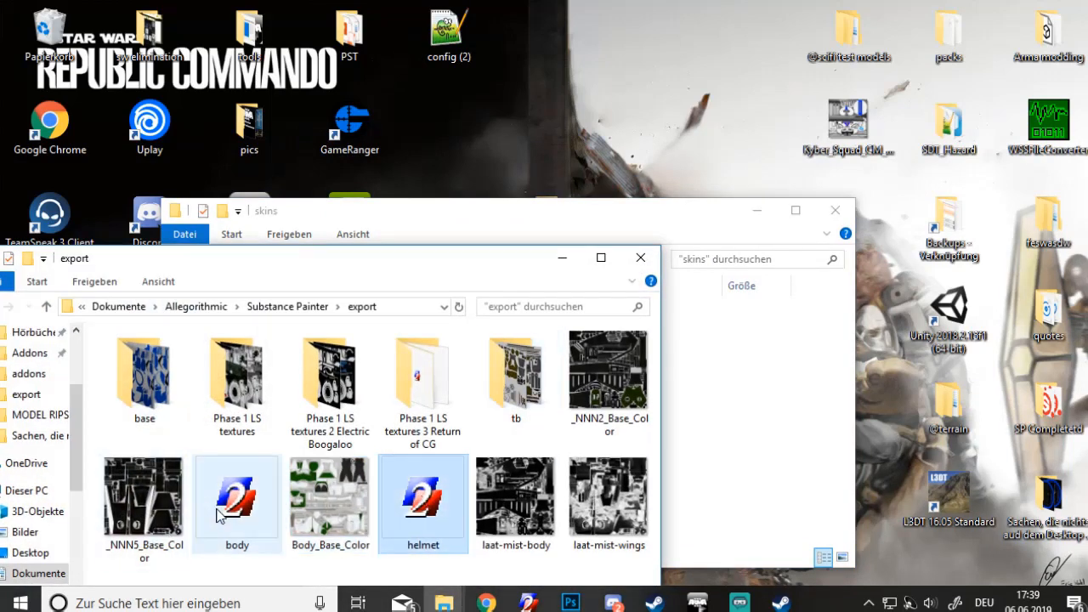
{"action": "left_click_drag", "start_coordinate": [245, 532], "coordinate": [712, 444]}
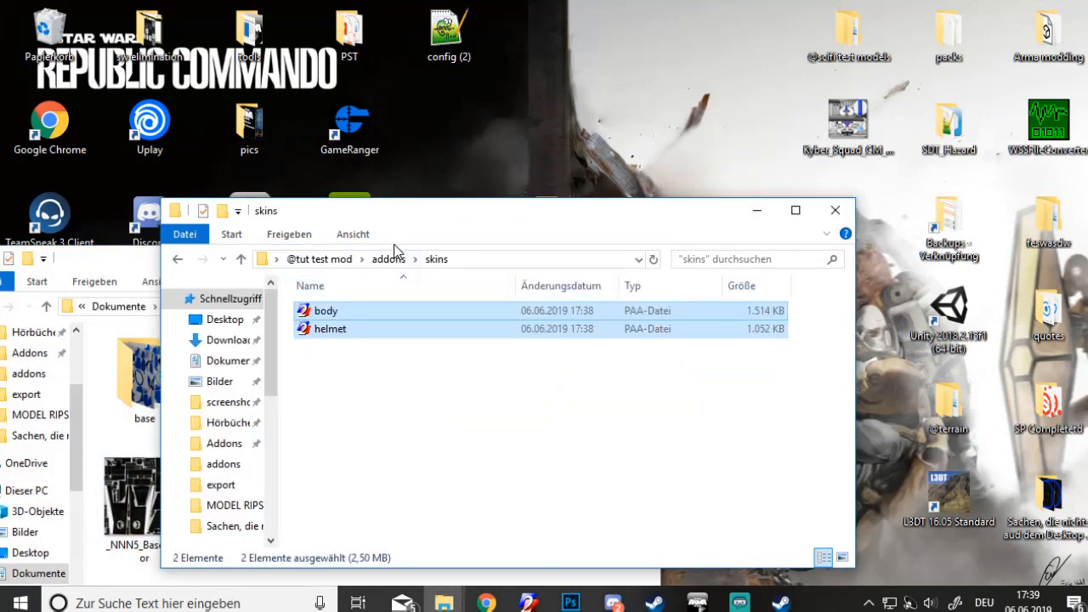
{"action": "left_click", "coordinate": [116, 270]}
{"action": "left_click", "coordinate": [574, 264]}
{"action": "left_click", "coordinate": [569, 432]}
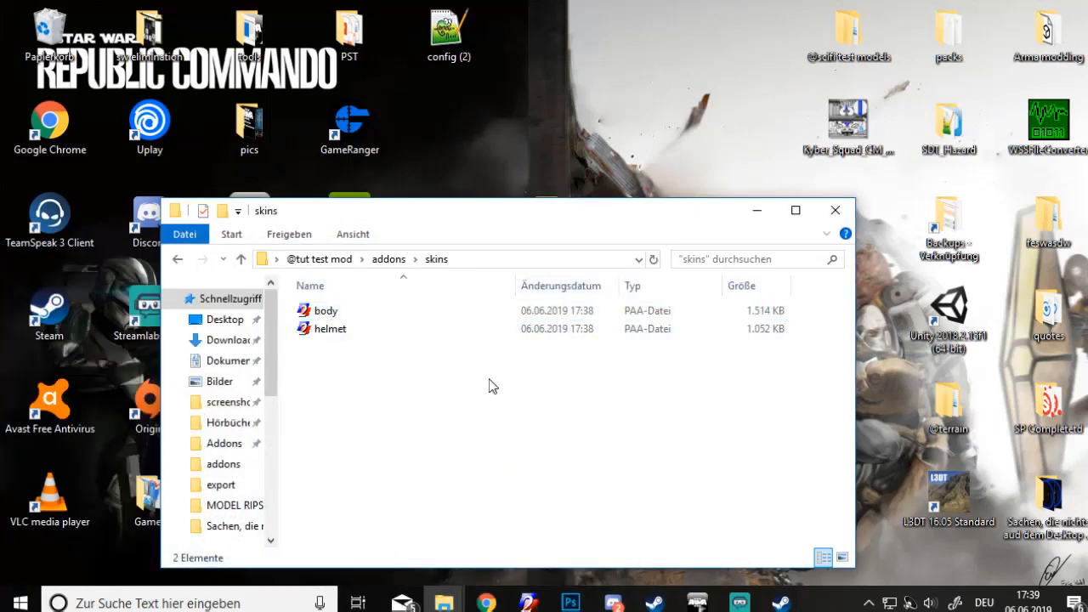
Return to the addons folder, move its window off the desktop shortcuts and launch Notepad++
{"action": "key", "text": "BackSpace"}
{"action": "left_click_drag", "start_coordinate": [443, 229], "coordinate": [527, 117]}
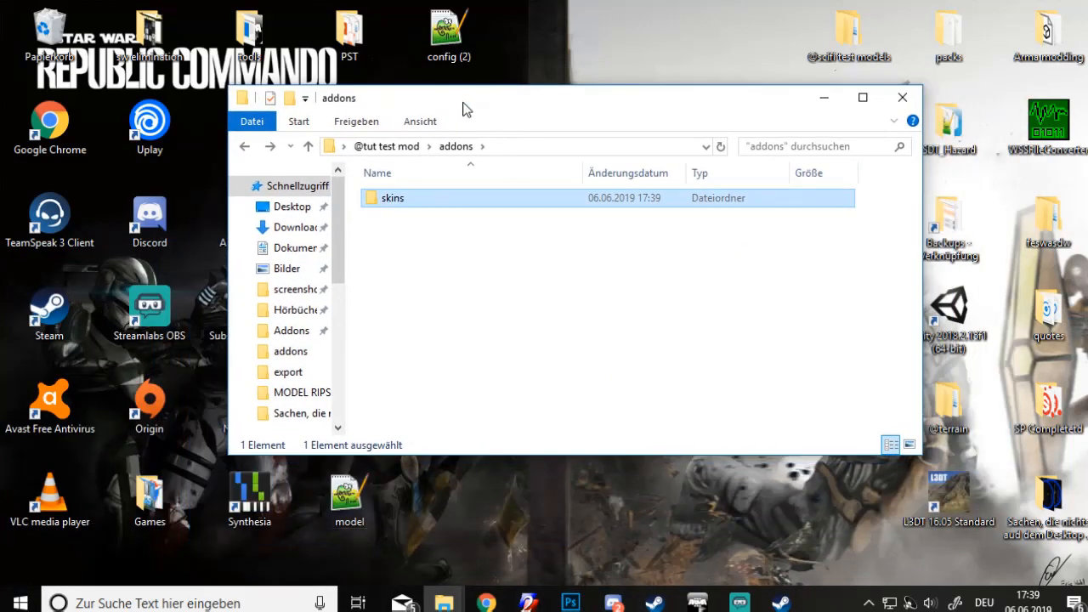
{"action": "left_click_drag", "start_coordinate": [461, 107], "coordinate": [667, 117]}
{"action": "double_click", "coordinate": [256, 412]}
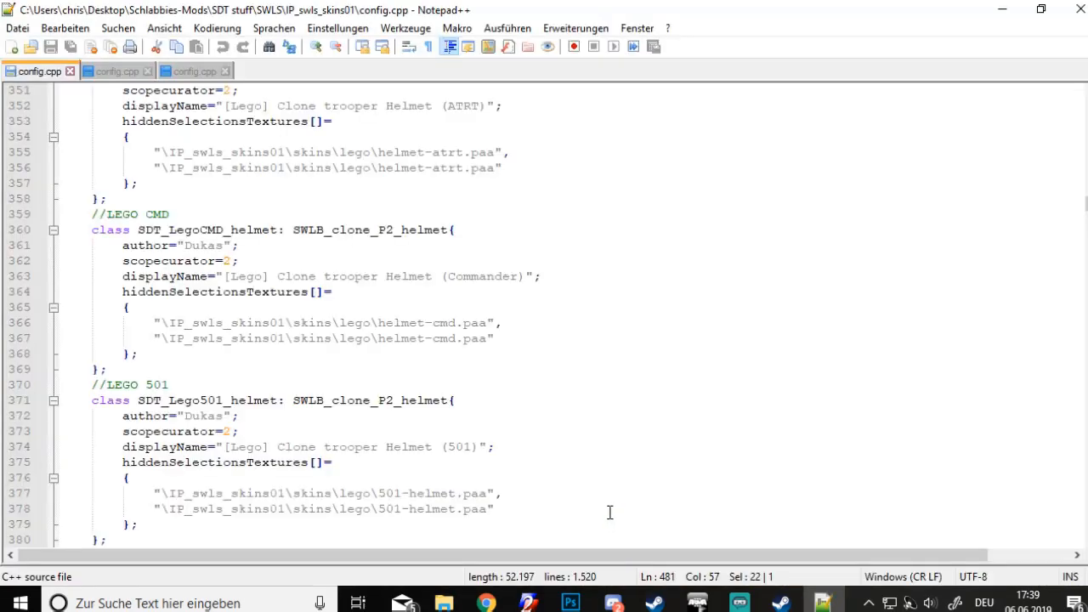
Look through the already open config.cpp files from IP_swls_skins01 and IP_swls_skins_O
{"action": "left_click", "coordinate": [196, 71]}
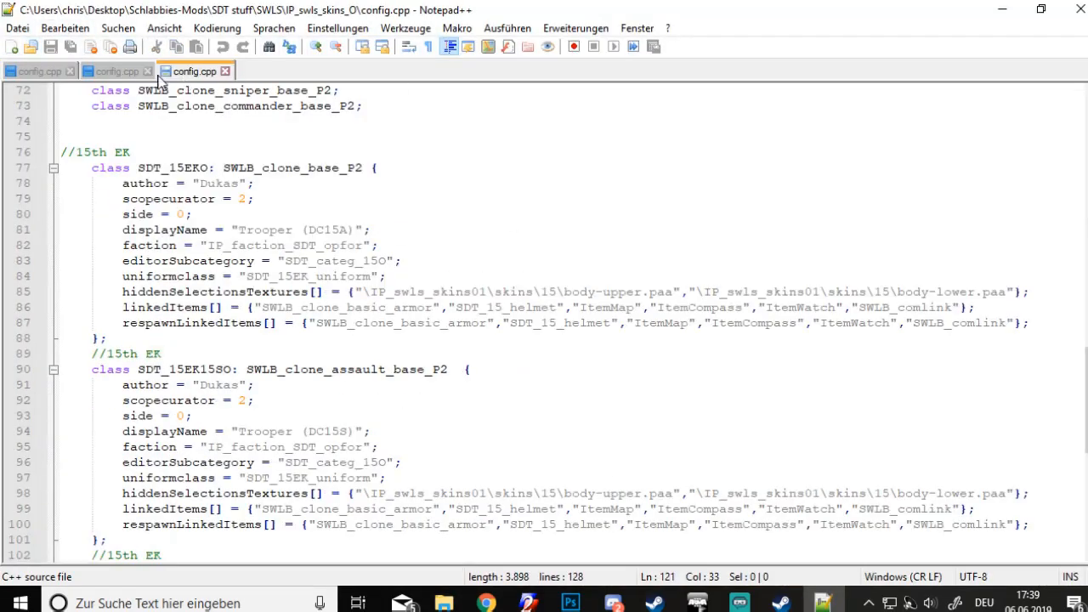
{"action": "left_click", "coordinate": [29, 71]}
{"action": "scroll", "coordinate": [499, 491], "scroll_direction": "up", "scroll_amount": 9}
{"action": "scroll", "coordinate": [500, 493], "scroll_direction": "up", "scroll_amount": 8}
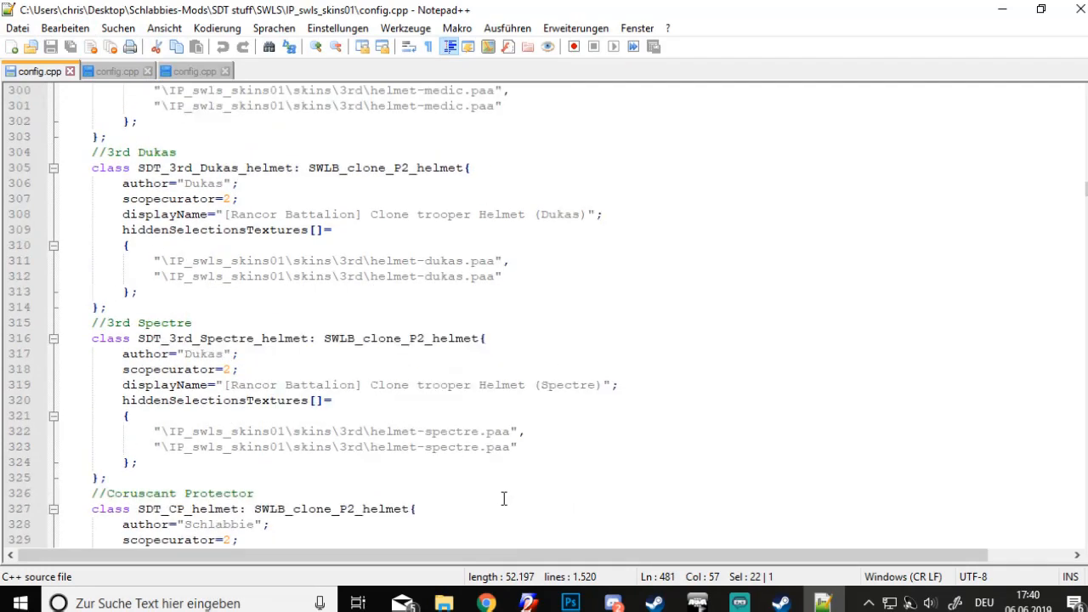
{"action": "left_click", "coordinate": [185, 72]}
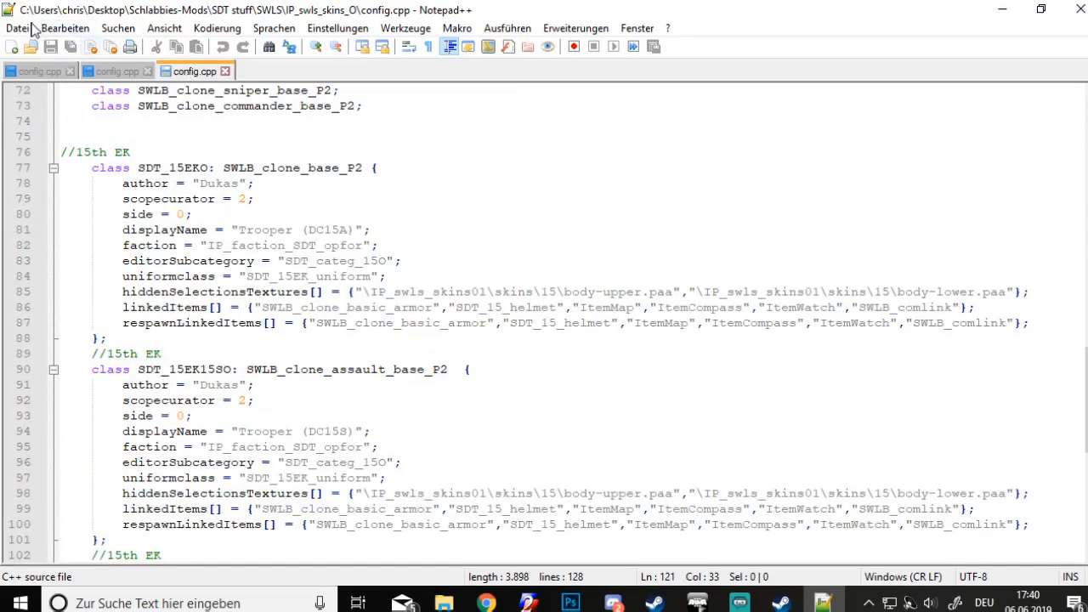
Shrink the Notepad++ window to reach the desktop, load config (2) from there into the editor and maximize it again
{"action": "double_click", "coordinate": [537, 8]}
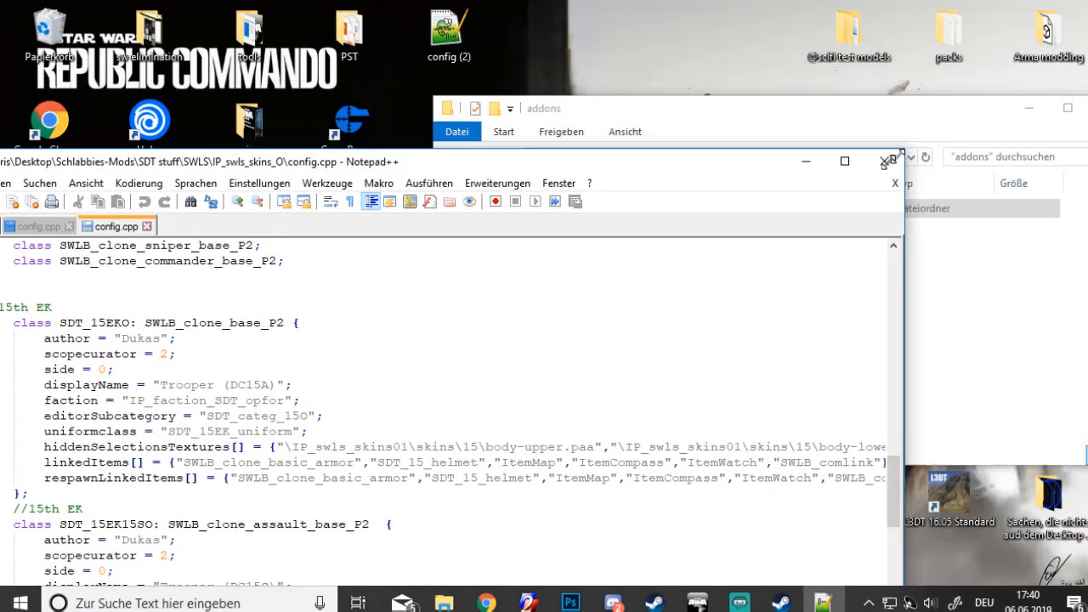
{"action": "left_click_drag", "start_coordinate": [895, 159], "coordinate": [766, 232]}
{"action": "left_click_drag", "start_coordinate": [552, 233], "coordinate": [595, 141]}
{"action": "scroll", "coordinate": [649, 342], "scroll_direction": "up", "scroll_amount": 2}
{"action": "scroll", "coordinate": [648, 343], "scroll_direction": "down", "scroll_amount": 2}
{"action": "scroll", "coordinate": [620, 297], "scroll_direction": "up", "scroll_amount": 5}
{"action": "left_click_drag", "start_coordinate": [449, 34], "coordinate": [467, 201]}
{"action": "left_click", "coordinate": [704, 131]}
Look through the config (2) template's helmet, uniform and custom unit classes, including the author entries of both units
{"action": "scroll", "coordinate": [442, 389], "scroll_direction": "down", "scroll_amount": 15}
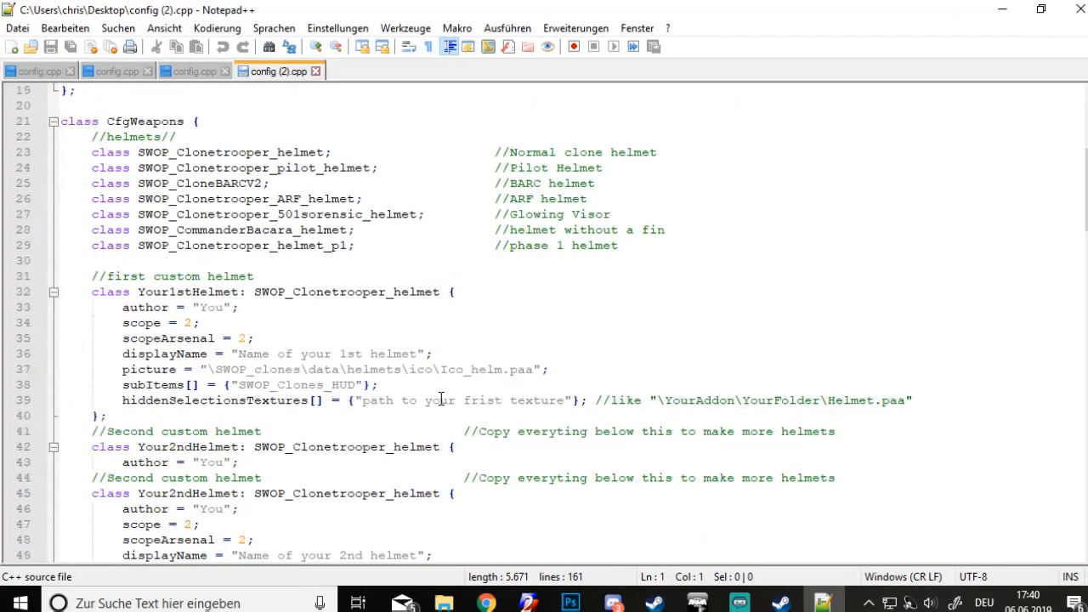
{"action": "scroll", "coordinate": [440, 404], "scroll_direction": "down", "scroll_amount": 18}
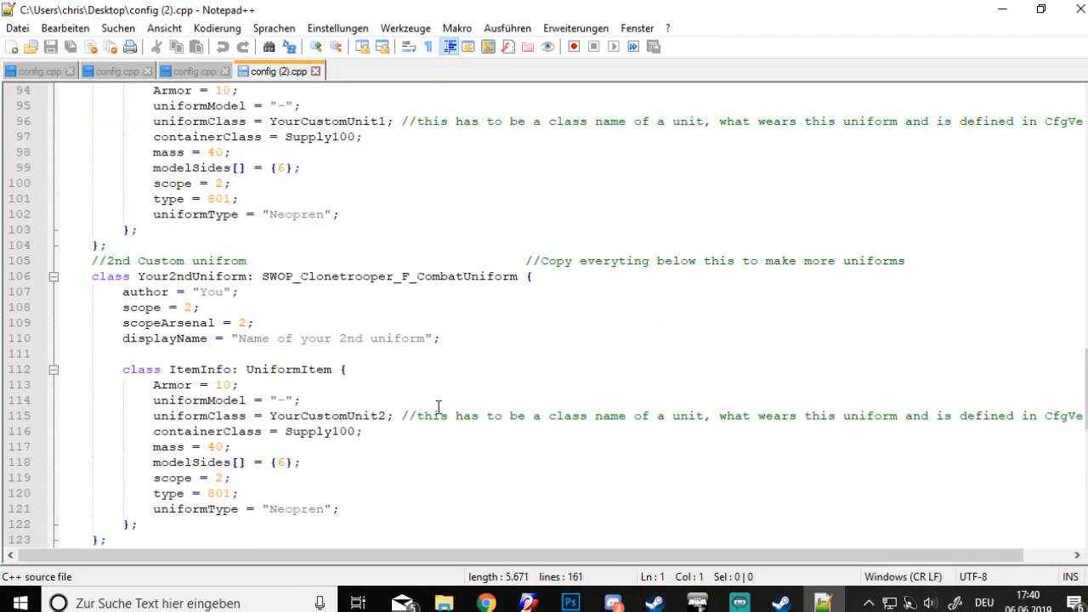
{"action": "scroll", "coordinate": [438, 408], "scroll_direction": "down", "scroll_amount": 11}
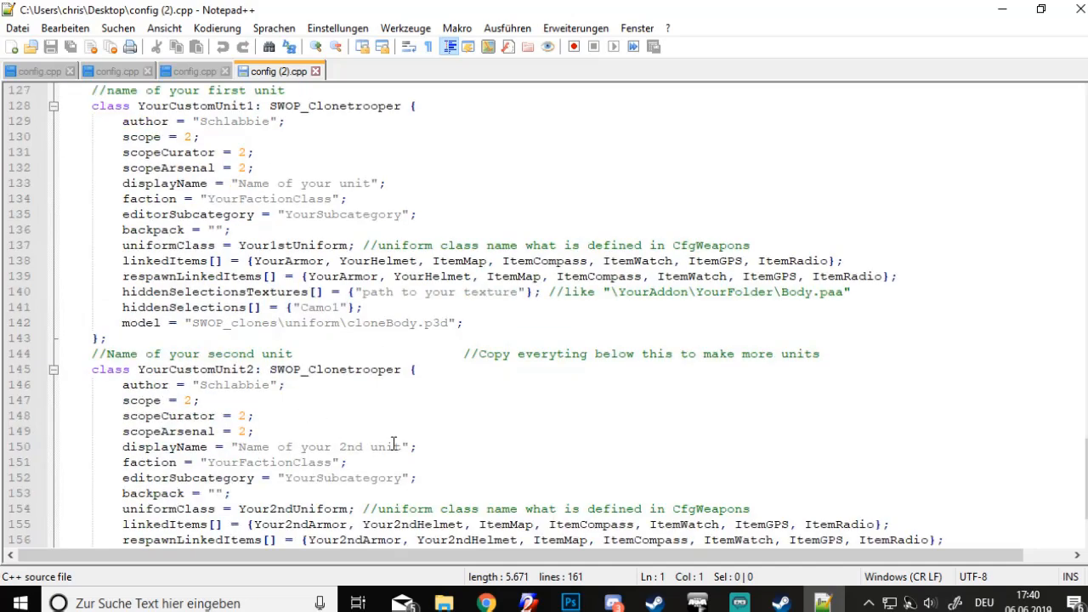
{"action": "left_click_drag", "start_coordinate": [269, 307], "coordinate": [199, 308]}
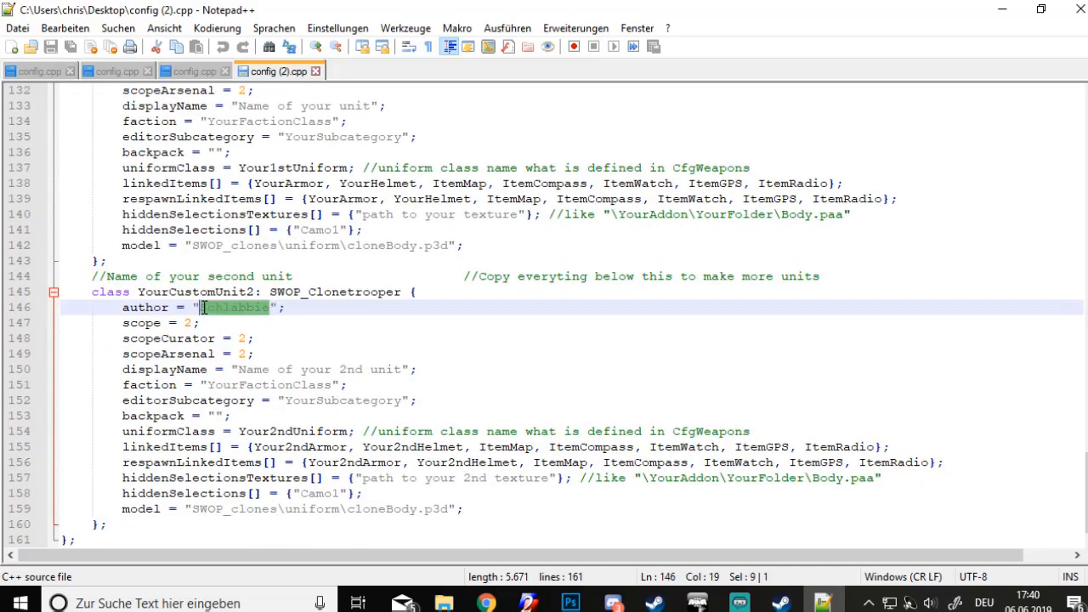
{"action": "scroll", "coordinate": [303, 406], "scroll_direction": "up", "scroll_amount": 2}
{"action": "left_click", "coordinate": [261, 405]}
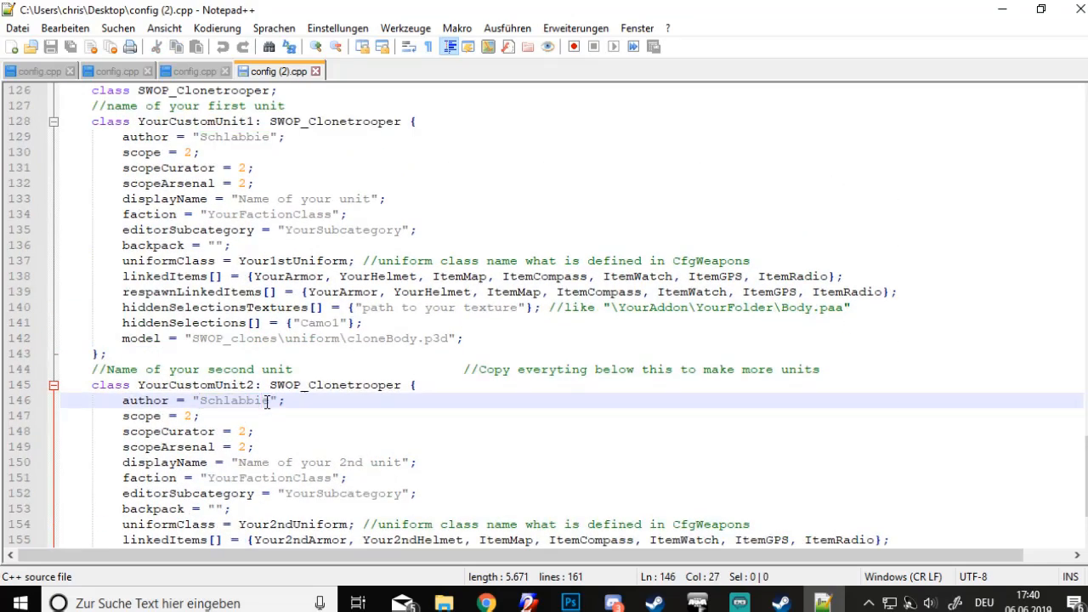
{"action": "left_click_drag", "start_coordinate": [267, 401], "coordinate": [201, 404]}
{"action": "scroll", "coordinate": [413, 517], "scroll_direction": "down", "scroll_amount": 2}
{"action": "scroll", "coordinate": [113, 400], "scroll_direction": "up", "scroll_amount": 4}
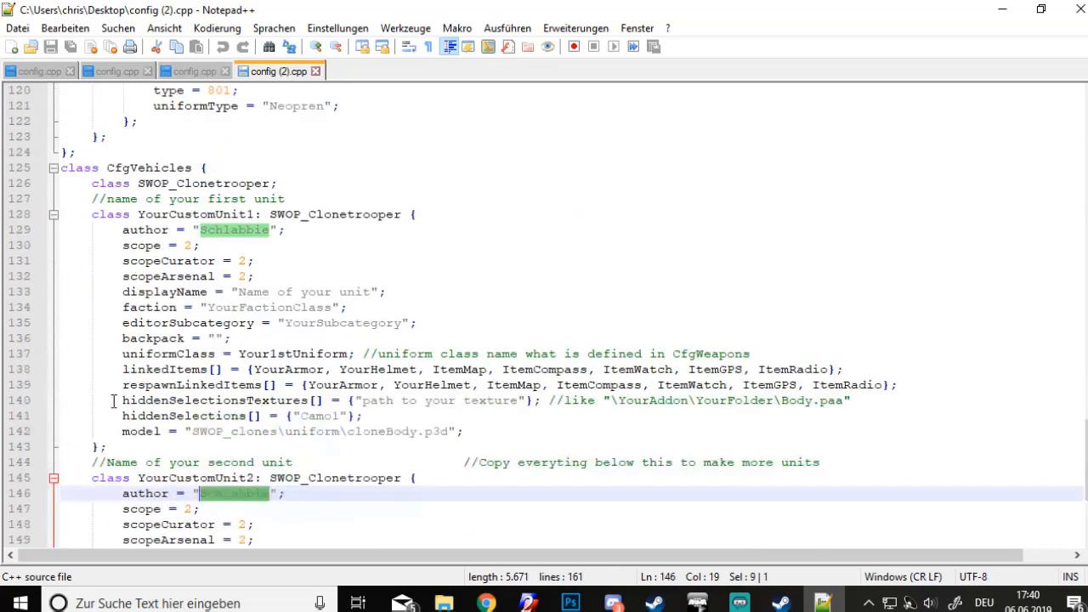
{"action": "scroll", "coordinate": [508, 482], "scroll_direction": "down", "scroll_amount": 3}
{"action": "left_click", "coordinate": [230, 355]}
{"action": "scroll", "coordinate": [376, 408], "scroll_direction": "up", "scroll_amount": 20}
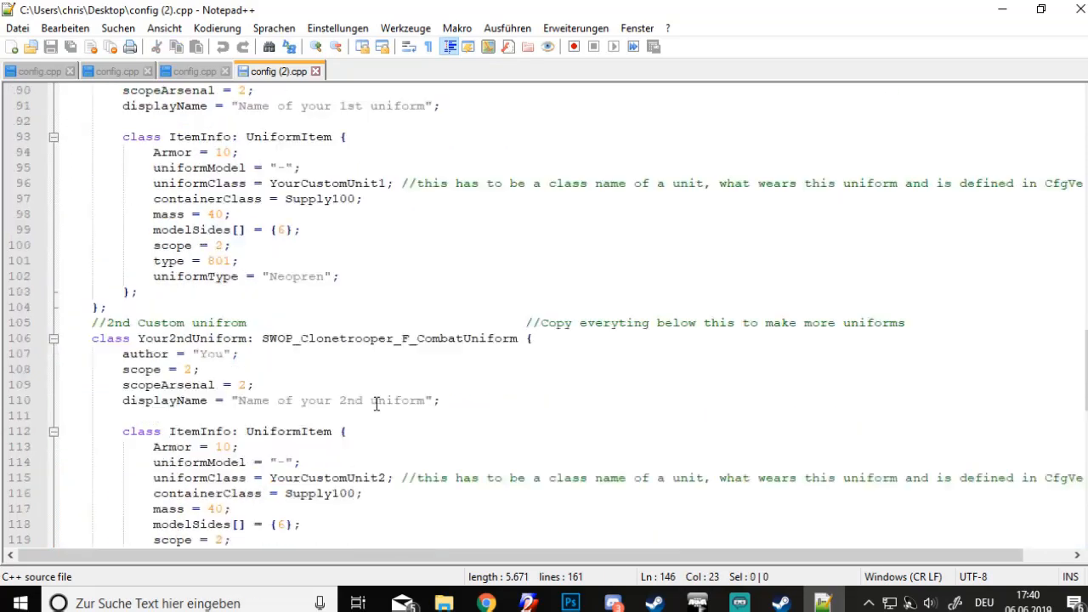
{"action": "scroll", "coordinate": [812, 289], "scroll_direction": "up", "scroll_amount": 6}
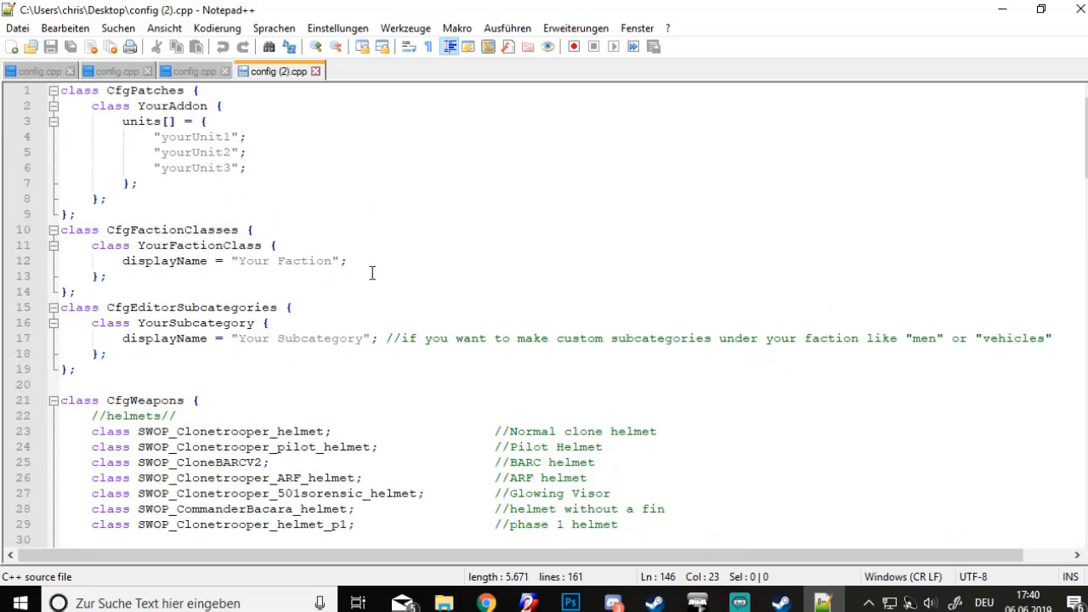
Rename the YourAddon class under CfgPatches to tut_test
{"action": "left_click_drag", "start_coordinate": [209, 106], "coordinate": [138, 106]}
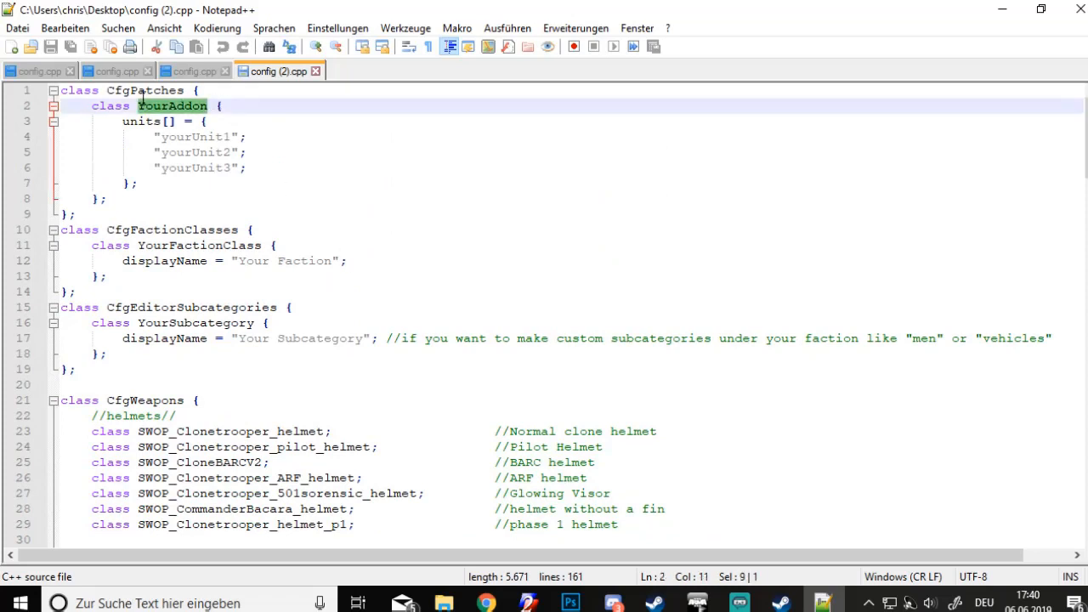
{"action": "type", "text": "tut"}
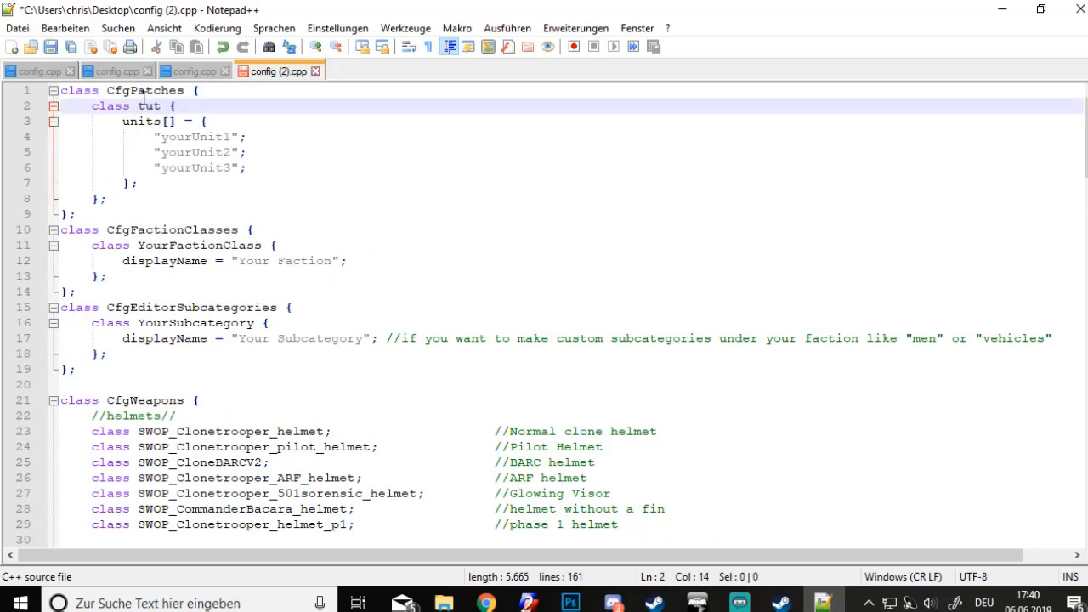
{"action": "type", "text": "_test"}
In CfgFactionClasses, set the faction's display name to "tut test faction" and its class name to tut_test_fac
{"action": "left_click_drag", "start_coordinate": [61, 229], "coordinate": [238, 264]}
{"action": "left_click", "coordinate": [336, 263]}
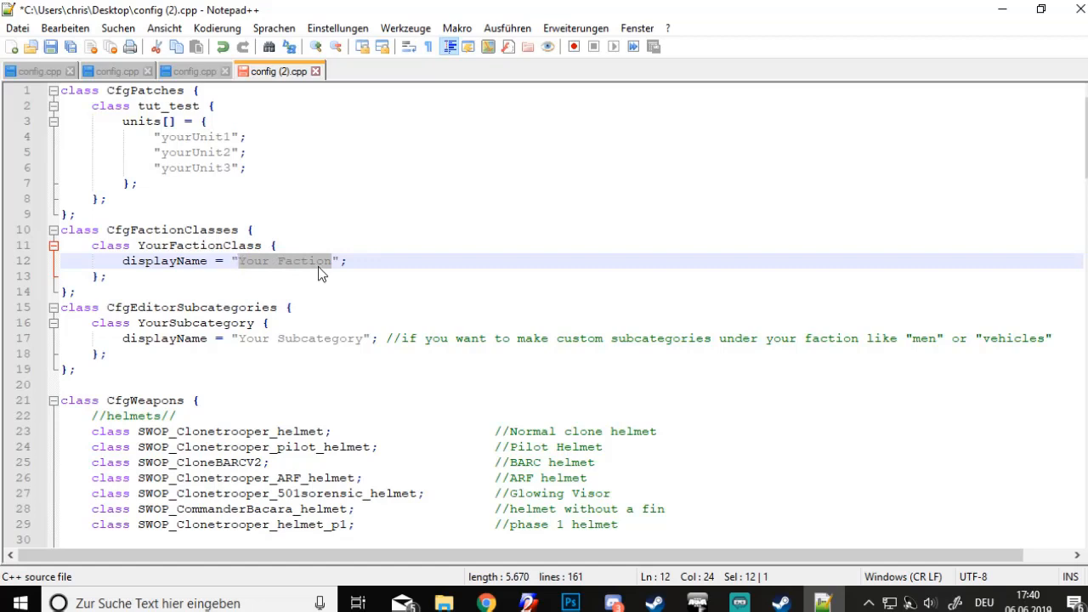
{"action": "type", "text": "tut"}
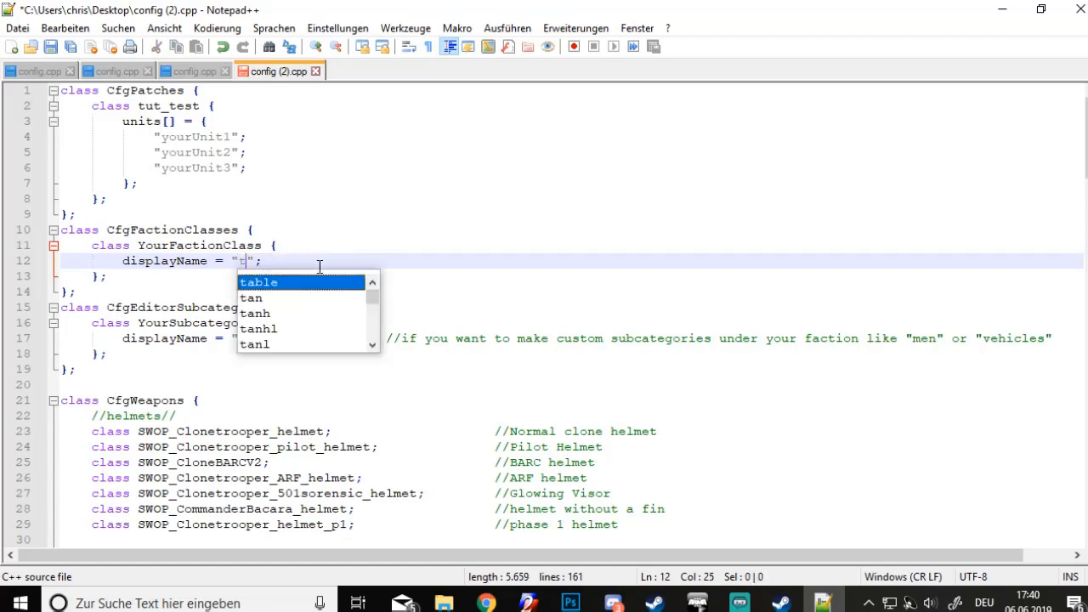
{"action": "type", "text": " tes"}
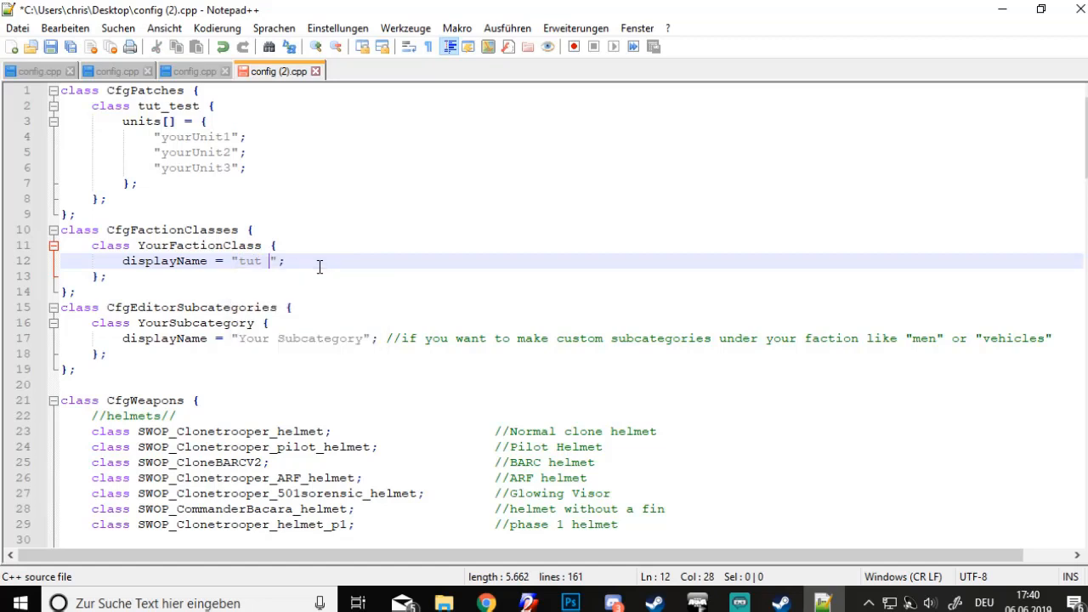
{"action": "type", "text": "t faction"}
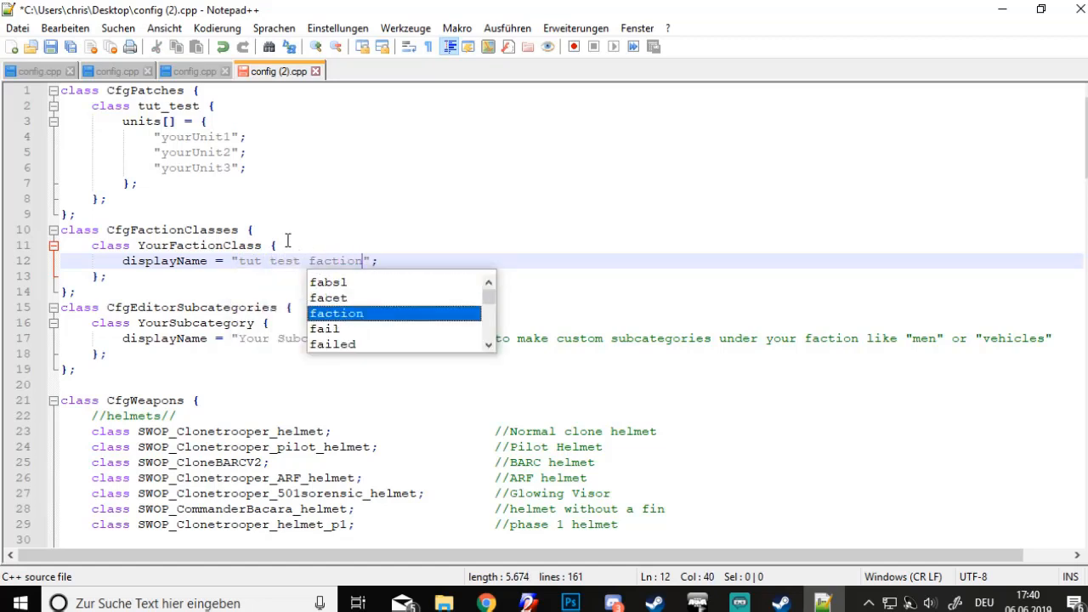
{"action": "left_click_drag", "start_coordinate": [263, 246], "coordinate": [138, 246]}
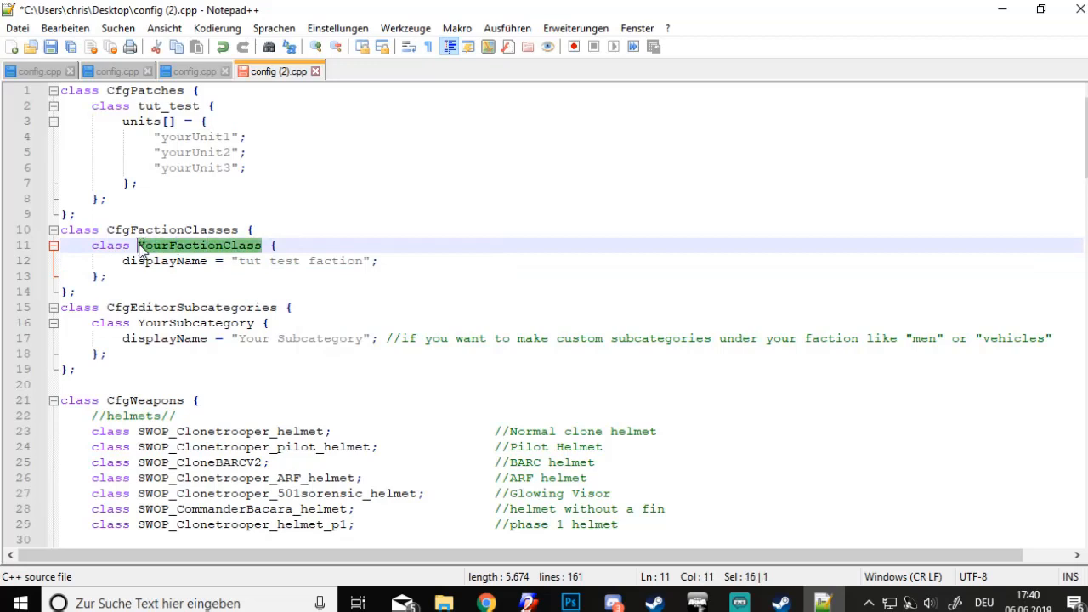
{"action": "type", "text": "tut_test"}
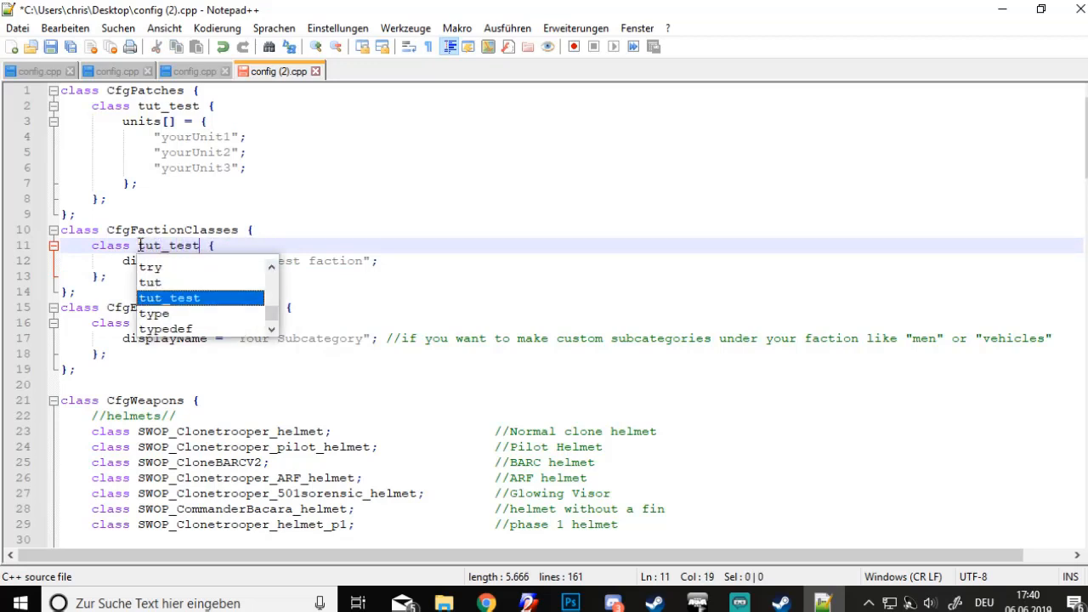
{"action": "type", "text": "_fact"}
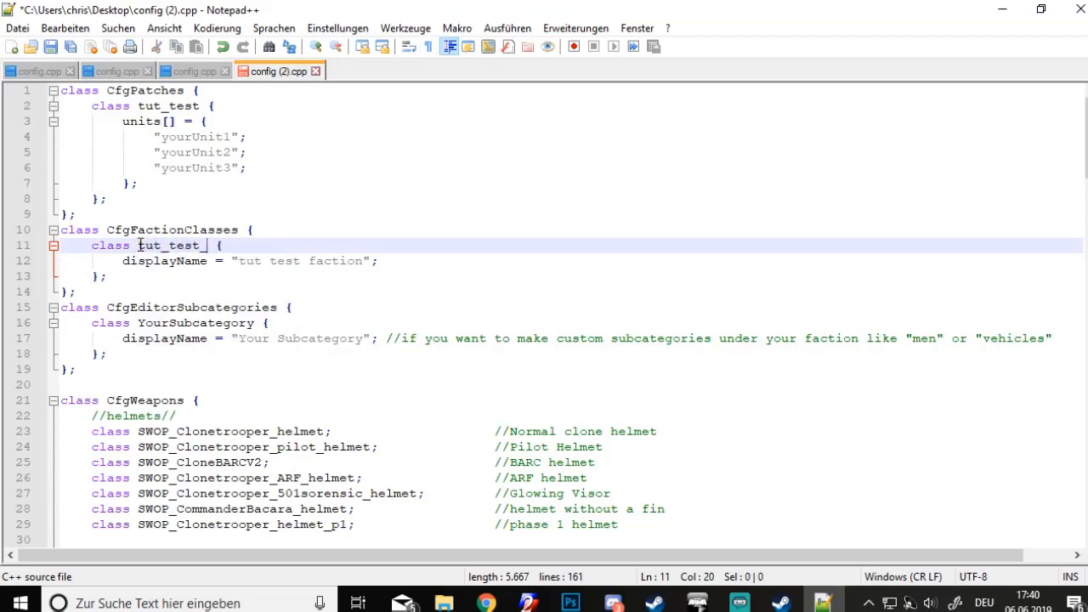
{"action": "key", "text": "BackSpace"}
In CfgEditorSubcategories, rename the subcategory class to tut_test_categ and set its display name to "tut test cat"
{"action": "left_click_drag", "start_coordinate": [139, 324], "coordinate": [255, 321]}
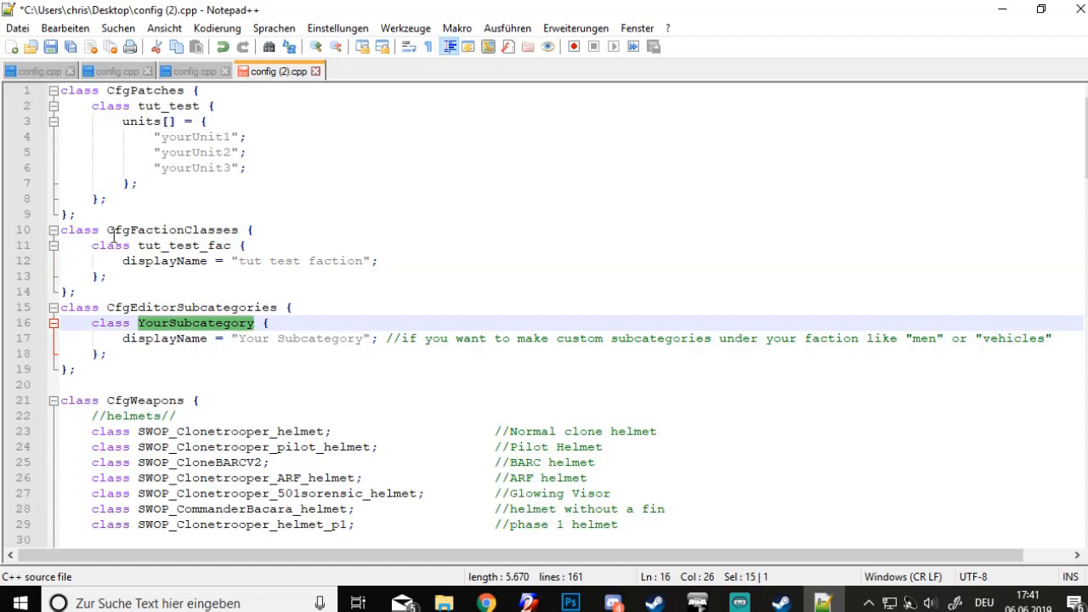
{"action": "scroll", "coordinate": [274, 342], "scroll_direction": "down", "scroll_amount": 1}
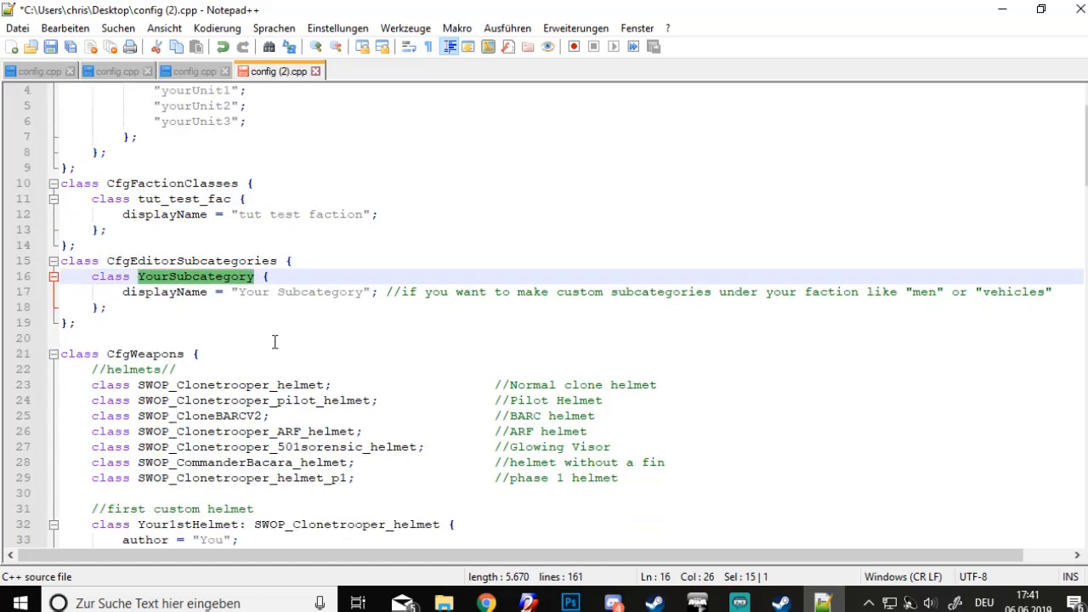
{"action": "key", "text": "BackSpace"}
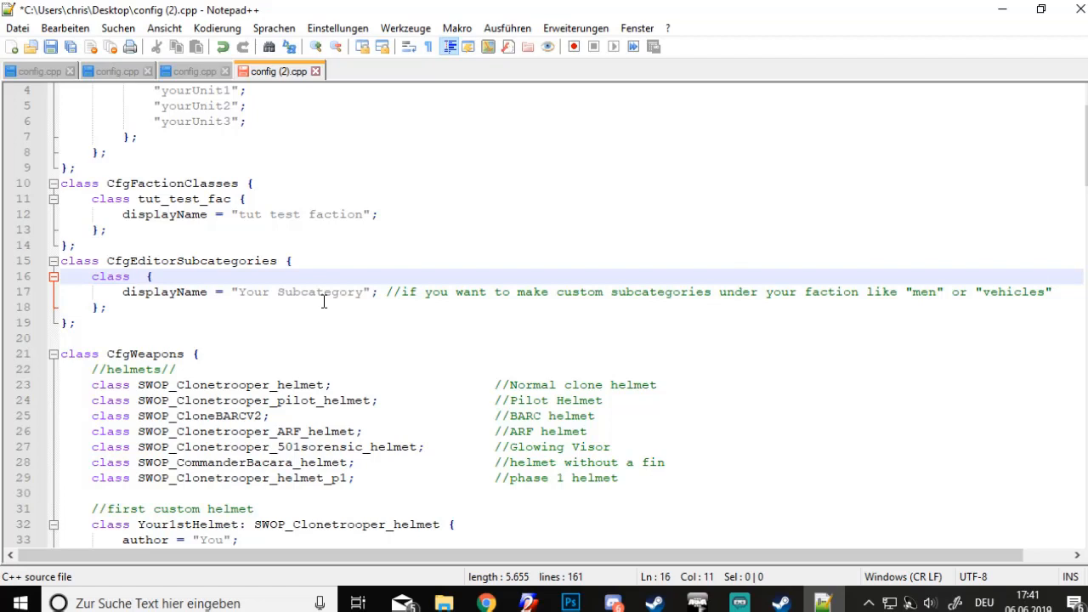
{"action": "type", "text": "tut_"}
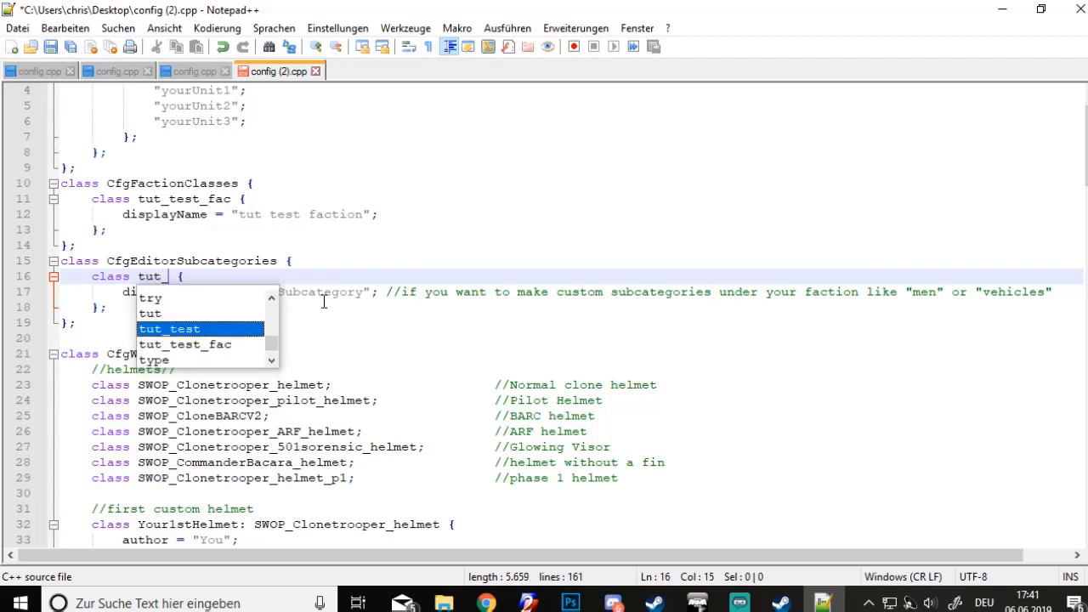
{"action": "type", "text": "test_cat"}
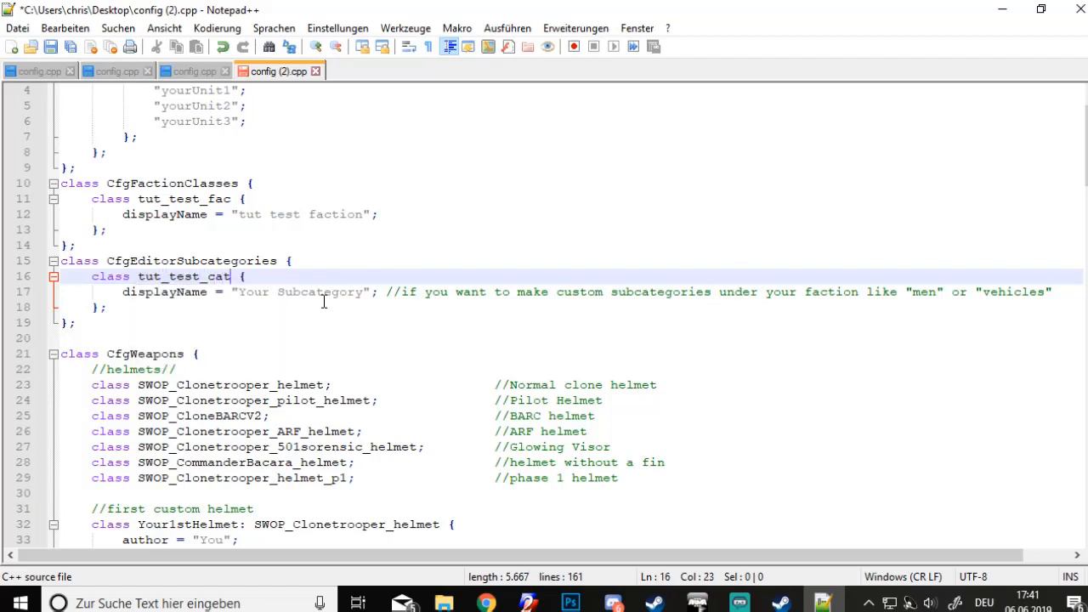
{"action": "type", "text": "eg"}
{"action": "left_click_drag", "start_coordinate": [239, 292], "coordinate": [364, 299]}
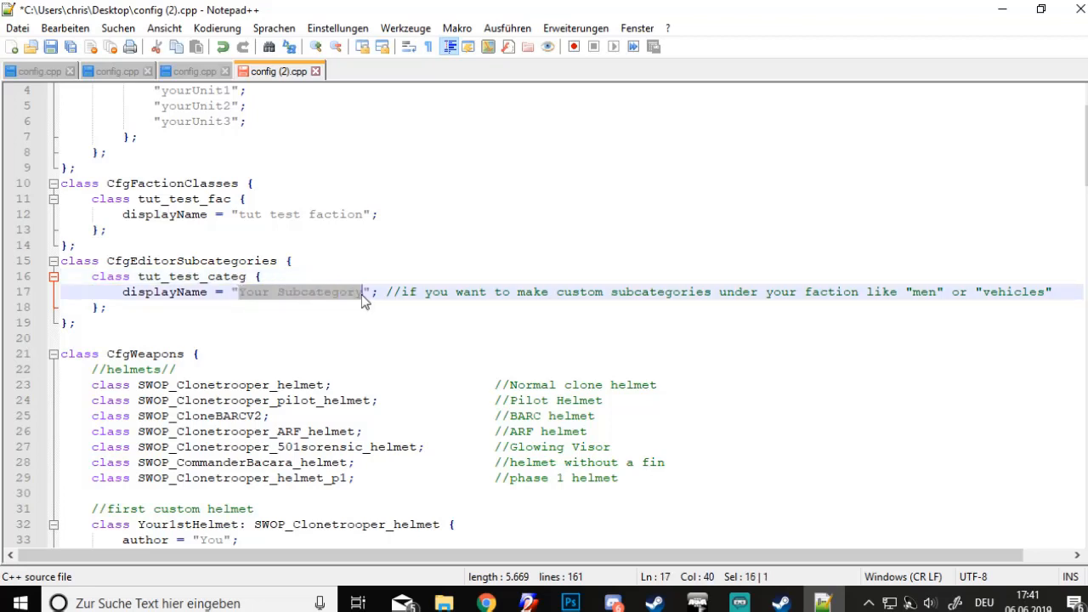
{"action": "type", "text": "tut test cat"}
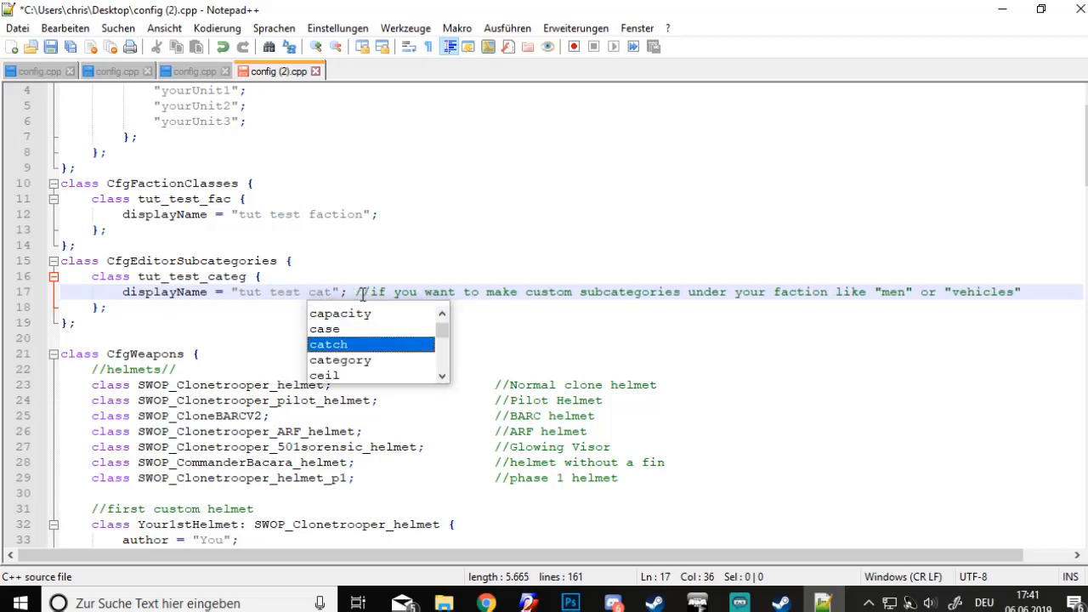
{"action": "left_click", "coordinate": [363, 293]}
Review the edited faction and subcategory entries and the helmet base classes and custom helmet templates in CfgWeapons
{"action": "scroll", "coordinate": [329, 304], "scroll_direction": "down", "scroll_amount": 3}
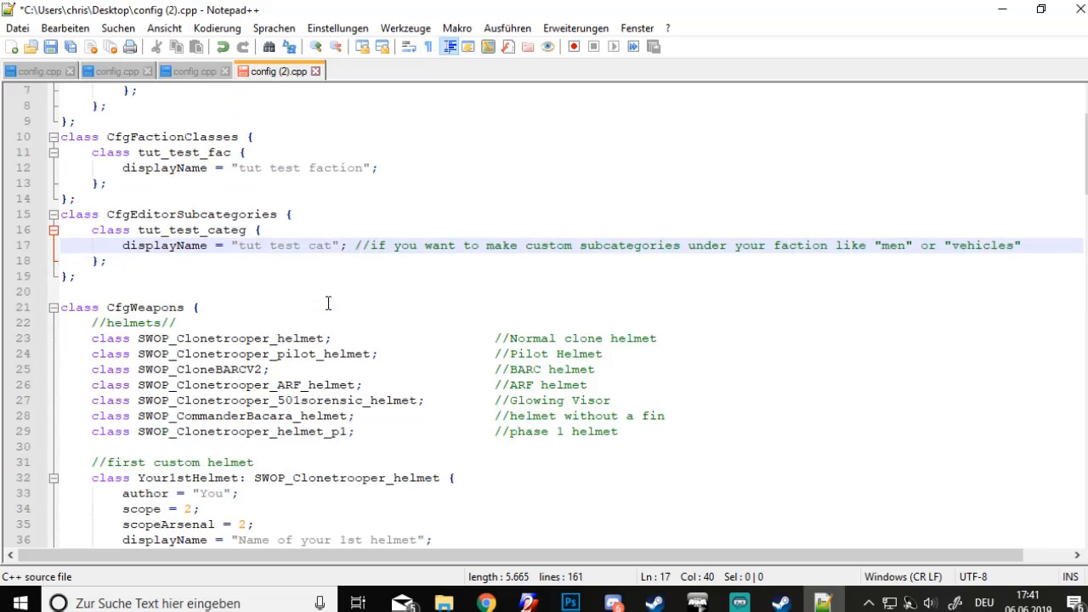
{"action": "scroll", "coordinate": [116, 384], "scroll_direction": "up", "scroll_amount": 2}
{"action": "scroll", "coordinate": [119, 382], "scroll_direction": "up", "scroll_amount": 2}
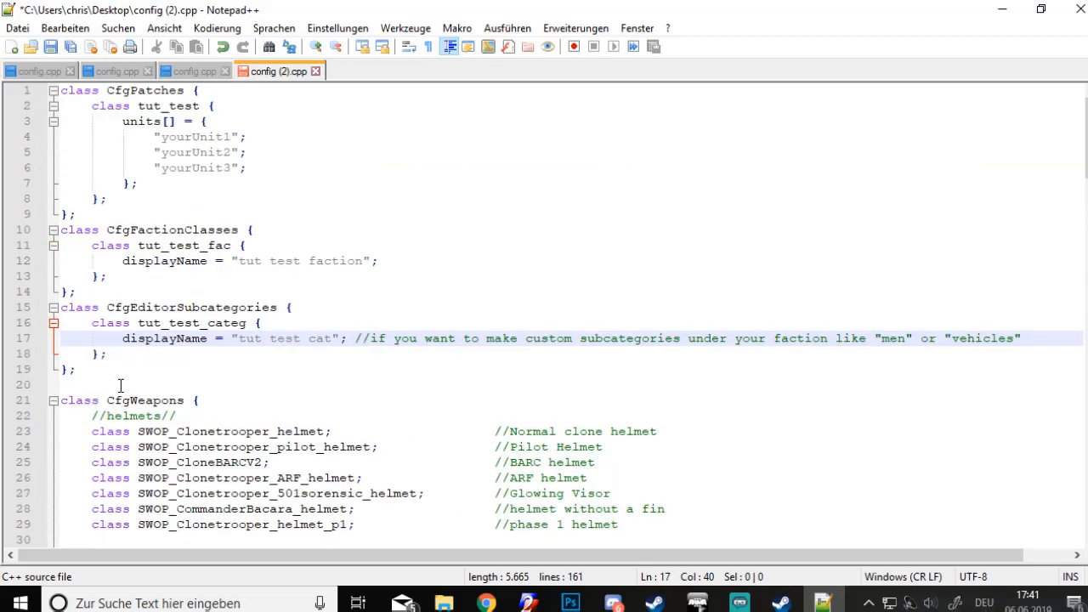
{"action": "scroll", "coordinate": [116, 387], "scroll_direction": "down", "scroll_amount": 3}
{"action": "scroll", "coordinate": [627, 432], "scroll_direction": "down", "scroll_amount": 3}
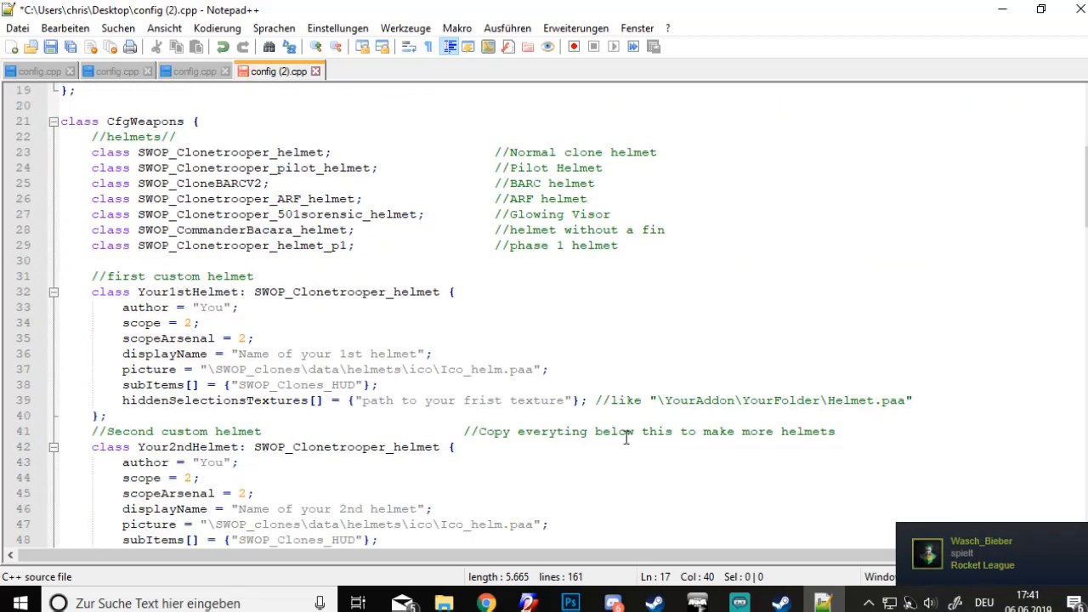
{"action": "scroll", "coordinate": [533, 470], "scroll_direction": "up", "scroll_amount": 2}
{"action": "scroll", "coordinate": [358, 422], "scroll_direction": "down", "scroll_amount": 1}
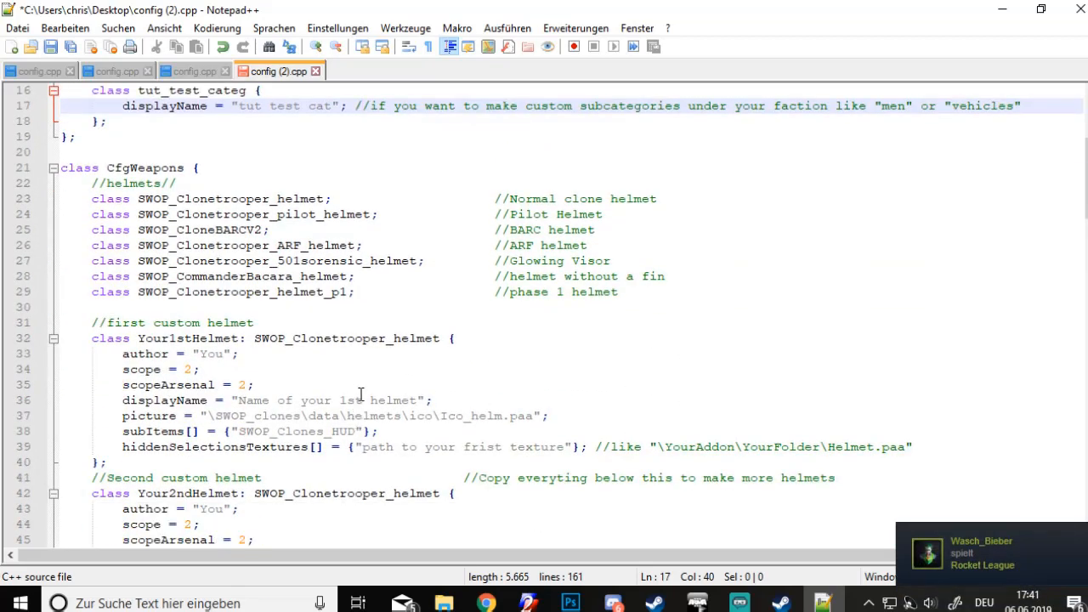
{"action": "scroll", "coordinate": [152, 421], "scroll_direction": "down", "scroll_amount": 3}
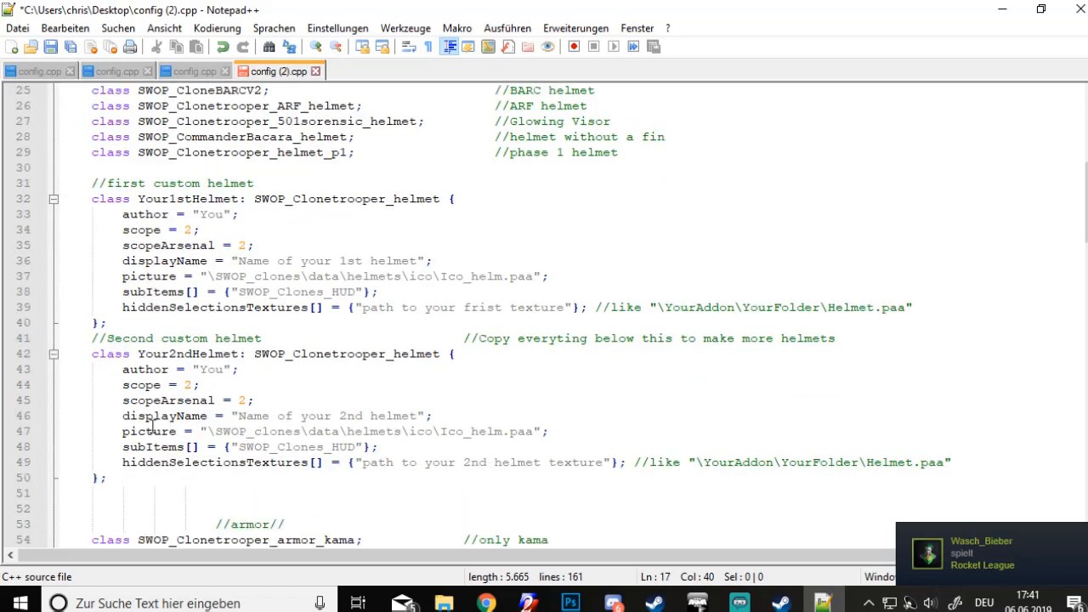
Delete the whole second custom helmet block, including its comment line, so the helmet section ends after the first custom helmet
{"action": "left_click_drag", "start_coordinate": [90, 182], "coordinate": [108, 184]}
{"action": "left_click", "coordinate": [128, 307]}
{"action": "scroll", "coordinate": [127, 281], "scroll_direction": "down", "scroll_amount": 2}
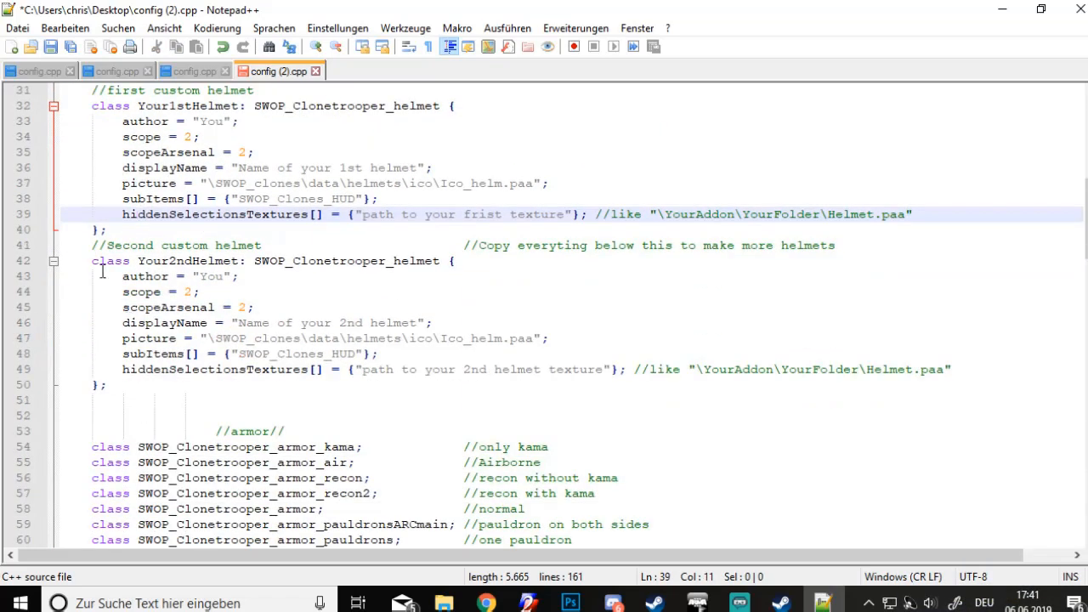
{"action": "left_click_drag", "start_coordinate": [92, 245], "coordinate": [160, 388]}
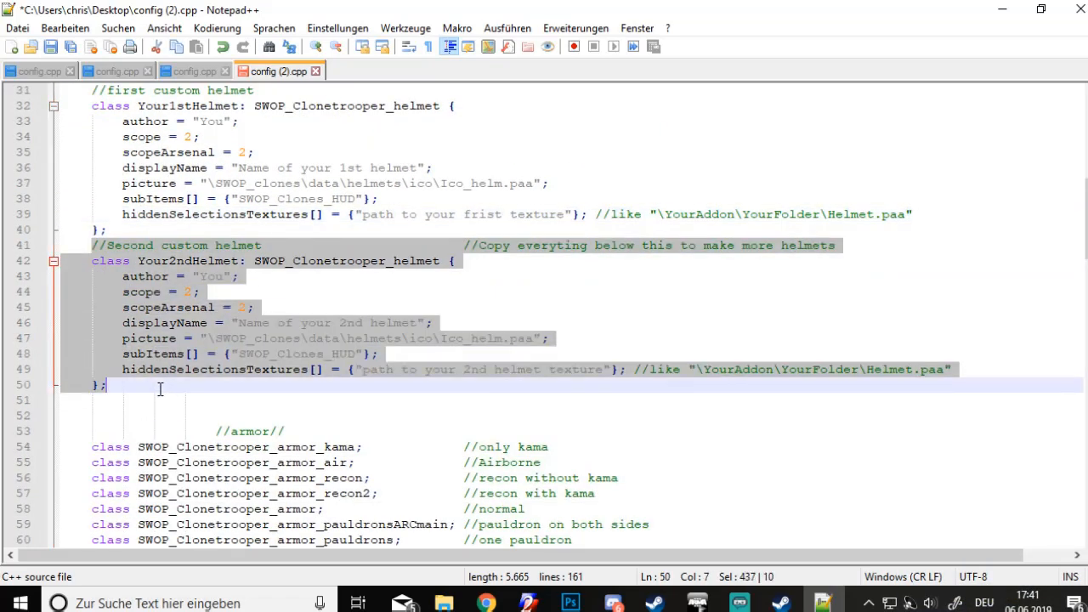
{"action": "key", "text": "BackSpace"}
{"action": "key", "text": "BackSpace"}
{"action": "key", "text": "BackSpace"}
Rename the first custom helmet class in CfgWeapons to tut_test_helmet
{"action": "scroll", "coordinate": [207, 400], "scroll_direction": "up", "scroll_amount": 7}
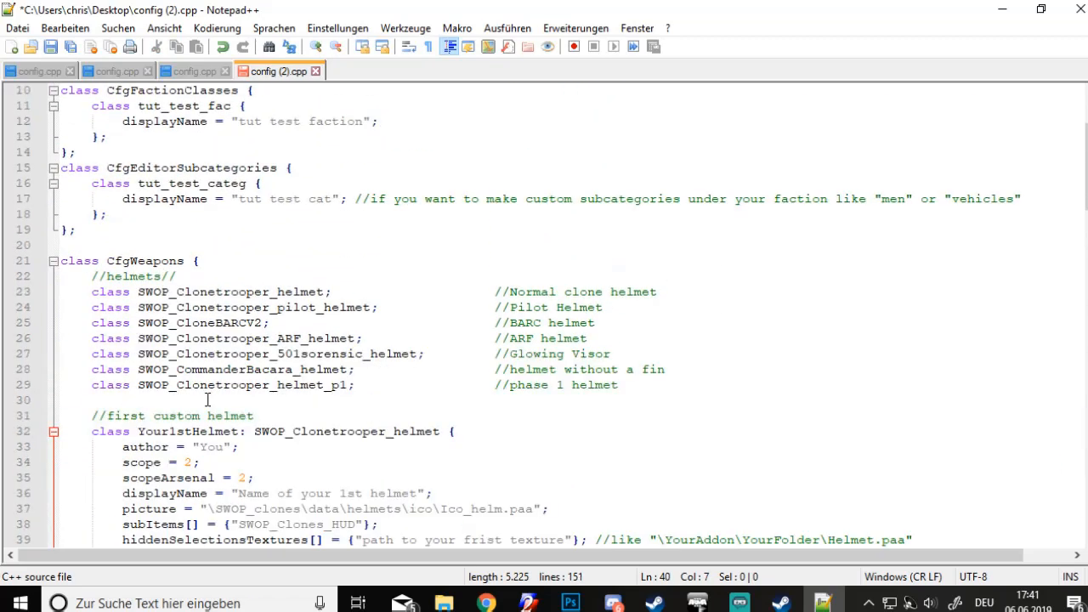
{"action": "scroll", "coordinate": [208, 400], "scroll_direction": "down", "scroll_amount": 2}
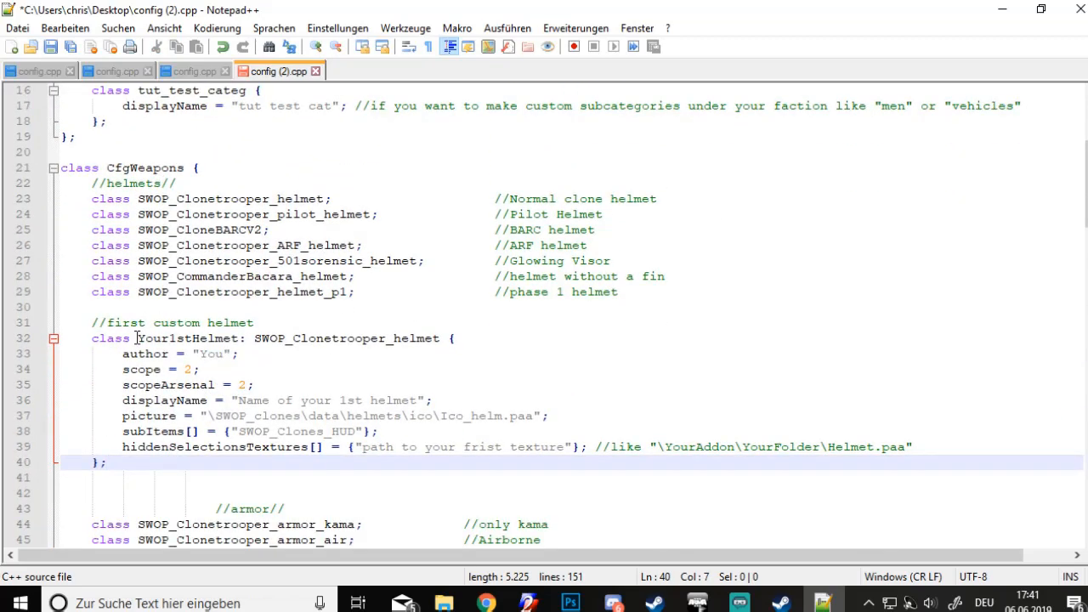
{"action": "left_click_drag", "start_coordinate": [137, 338], "coordinate": [243, 338]}
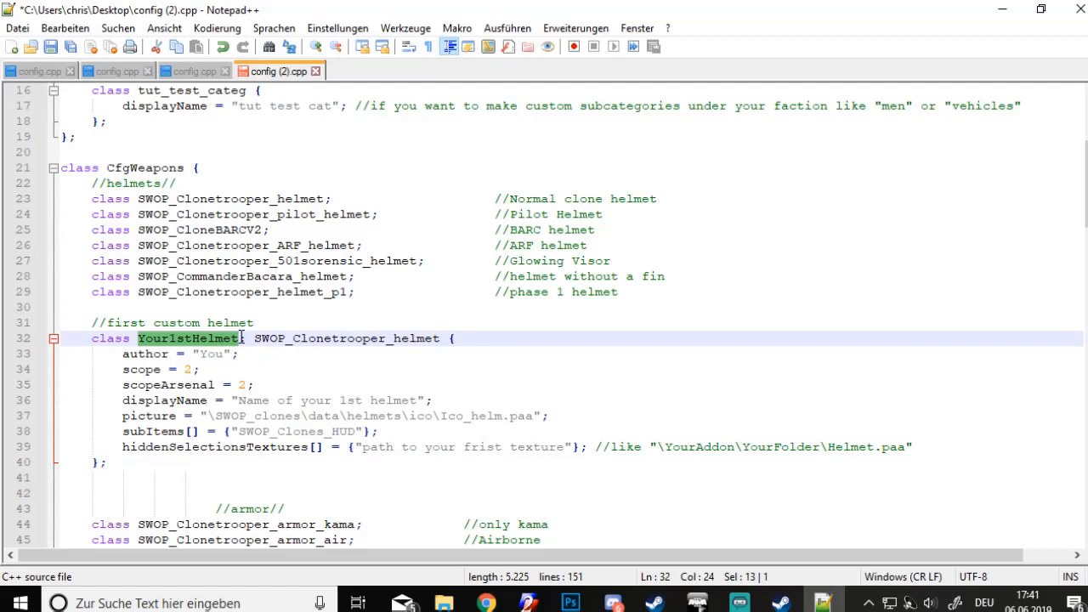
{"action": "type", "text": "tut_"}
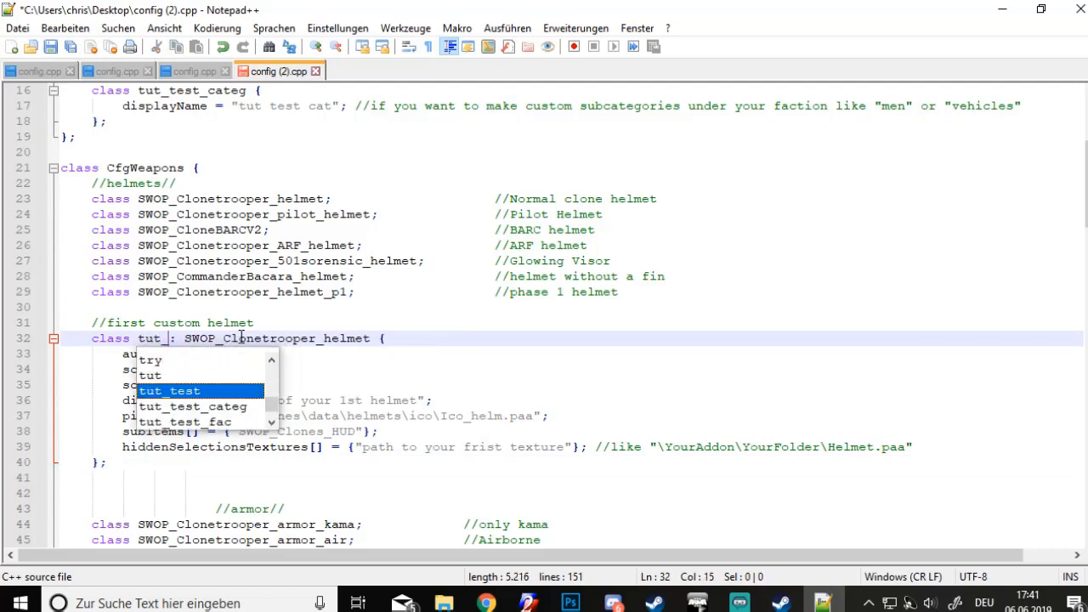
{"action": "type", "text": "test_helmet: SWOP_Clone"}
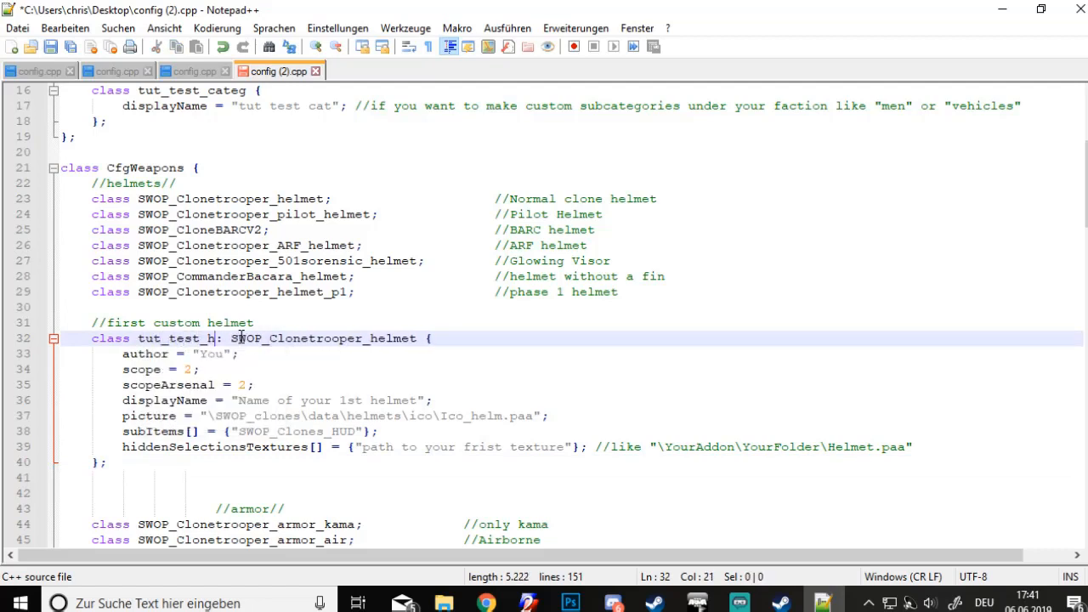
{"action": "type", "text": "t"}
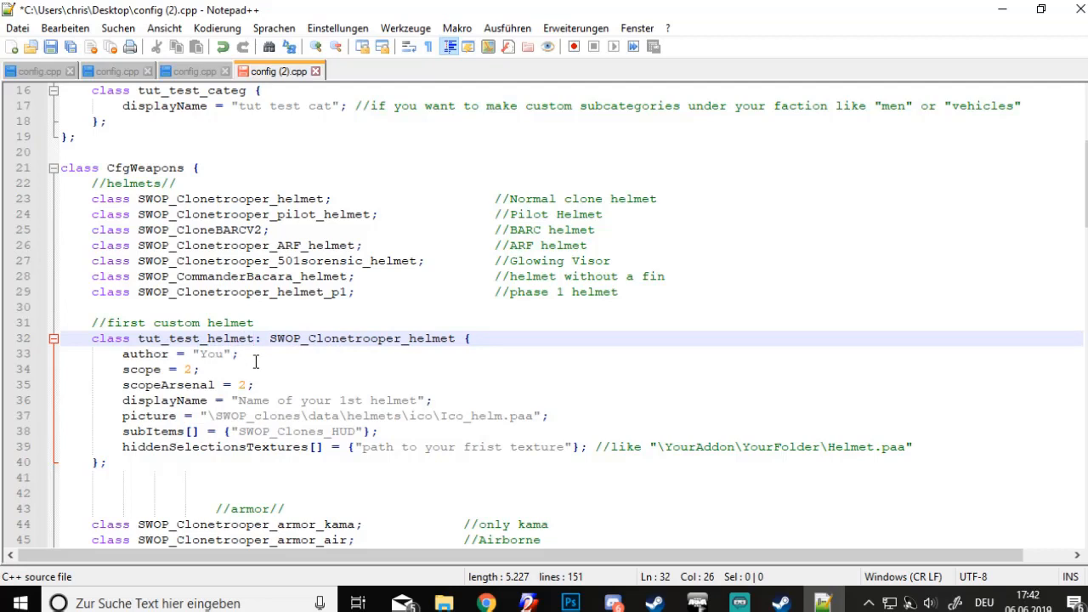
{"action": "left_click_drag", "start_coordinate": [139, 338], "coordinate": [254, 349]}
{"action": "left_click", "coordinate": [232, 340]}
Check the helmet's base class and set its displayName to "tut test helmet"
{"action": "left_click_drag", "start_coordinate": [269, 338], "coordinate": [456, 339]}
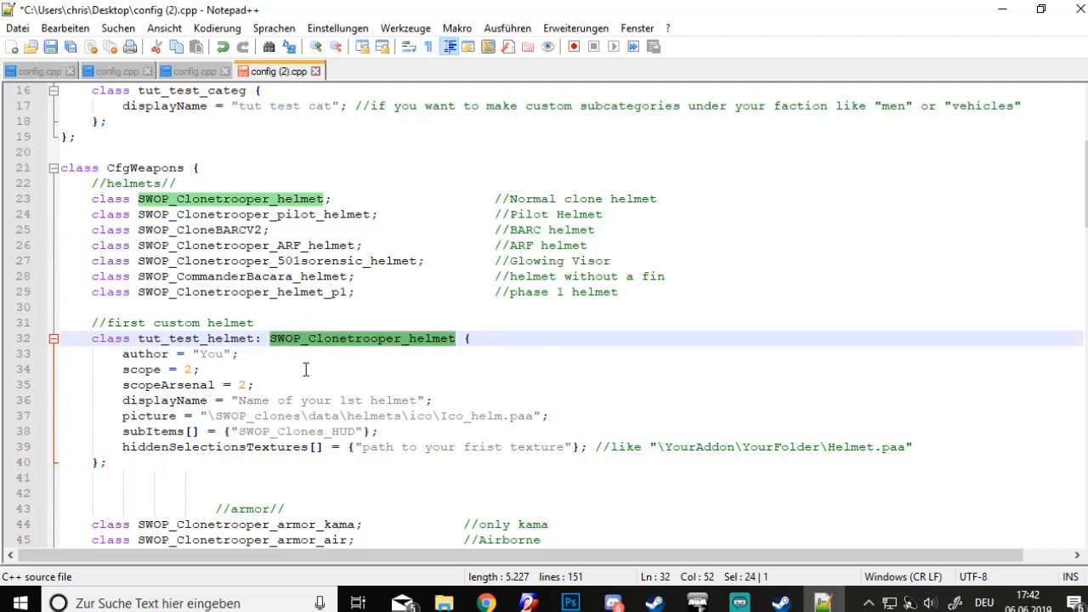
{"action": "left_click_drag", "start_coordinate": [270, 339], "coordinate": [457, 338]}
{"action": "left_click", "coordinate": [225, 356]}
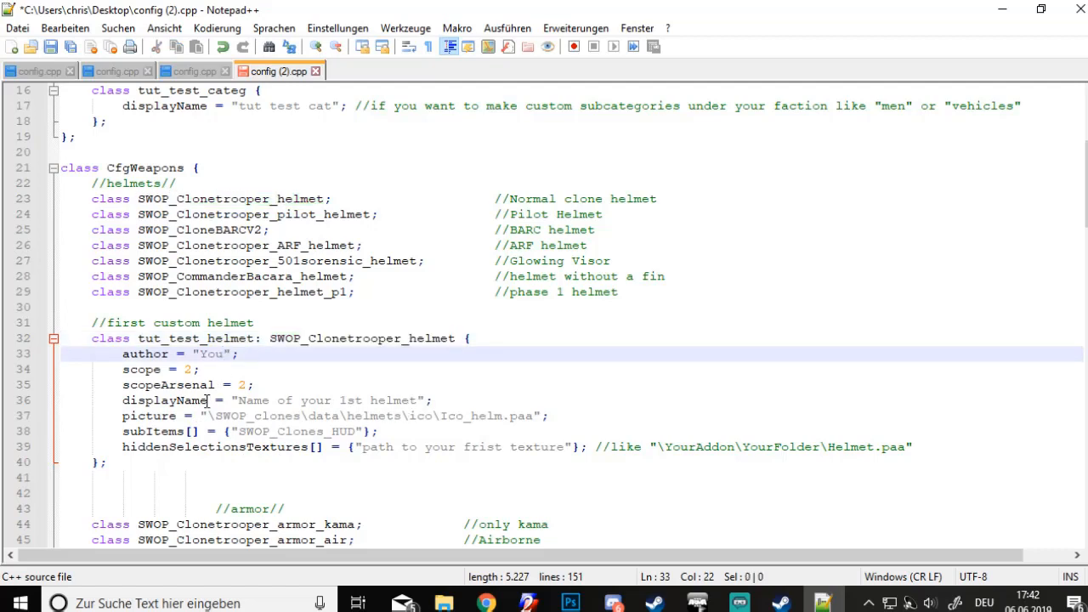
{"action": "left_click_drag", "start_coordinate": [239, 400], "coordinate": [417, 401]}
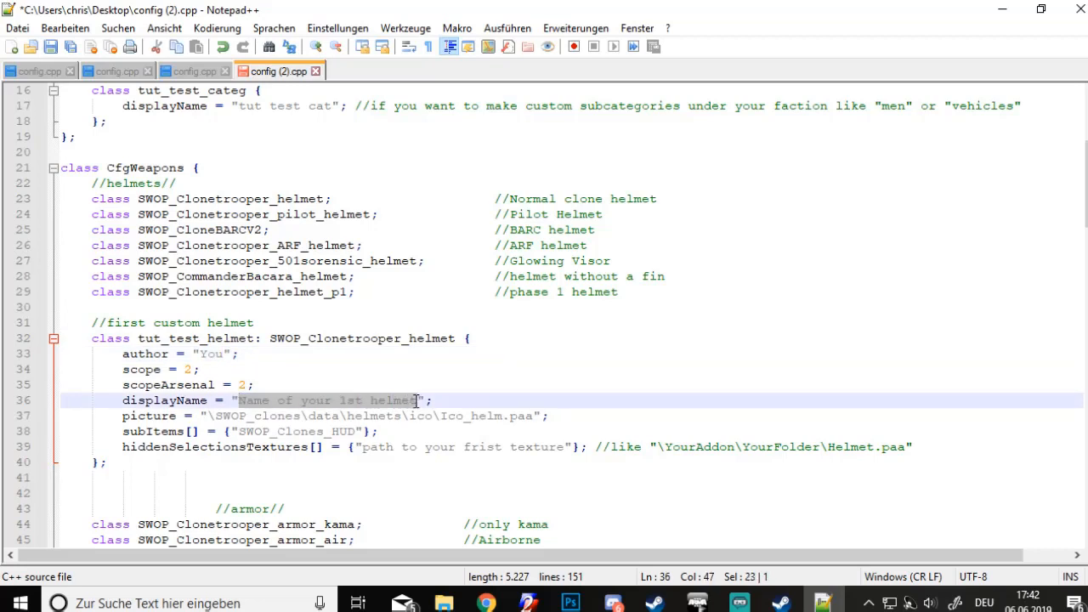
{"action": "type", "text": "tiu"}
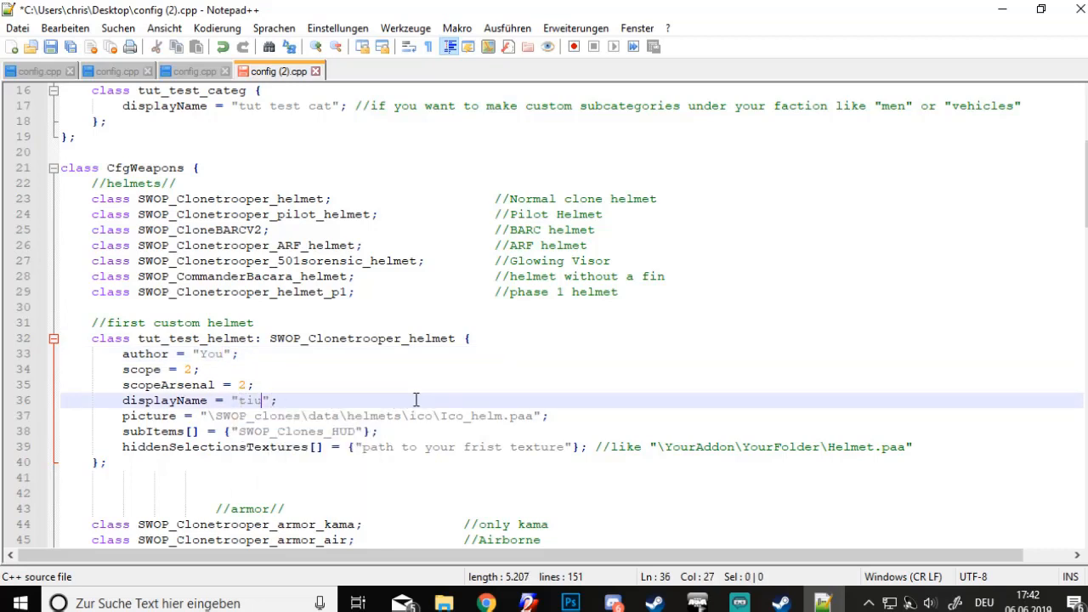
{"action": "key", "text": "BackSpace"}
{"action": "key", "text": "BackSpace"}
{"action": "type", "text": "ut test helmet"}
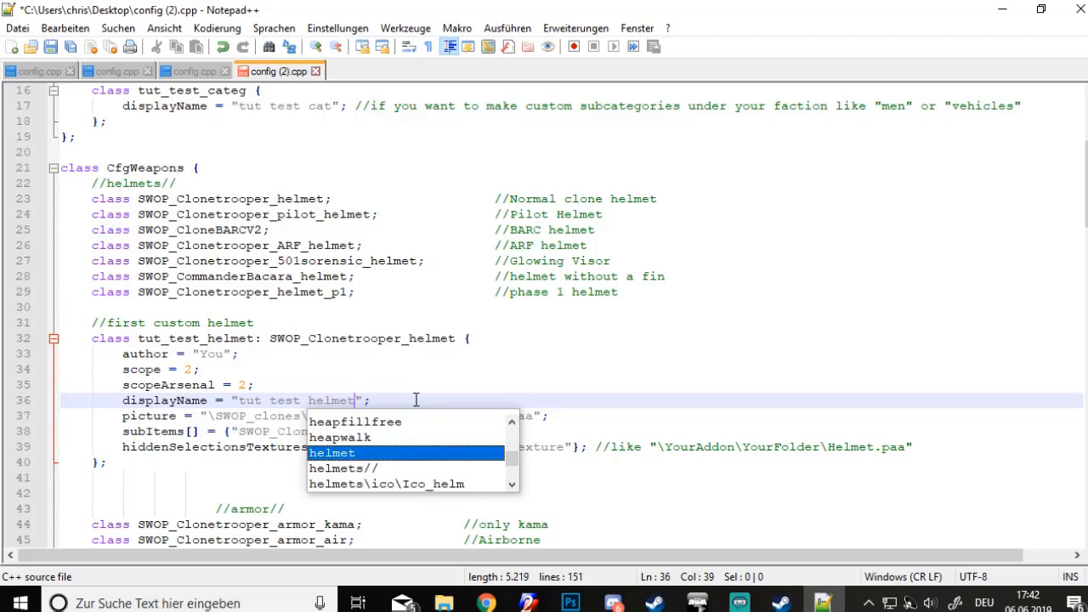
{"action": "key", "text": "End"}
Clear the placeholder path between the quotes in the helmet's hiddenSelectionsTextures entry
{"action": "left_click_drag", "start_coordinate": [240, 420], "coordinate": [462, 422]}
{"action": "left_click", "coordinate": [462, 422]}
{"action": "left_click", "coordinate": [513, 415]}
{"action": "left_click_drag", "start_coordinate": [257, 433], "coordinate": [273, 434]}
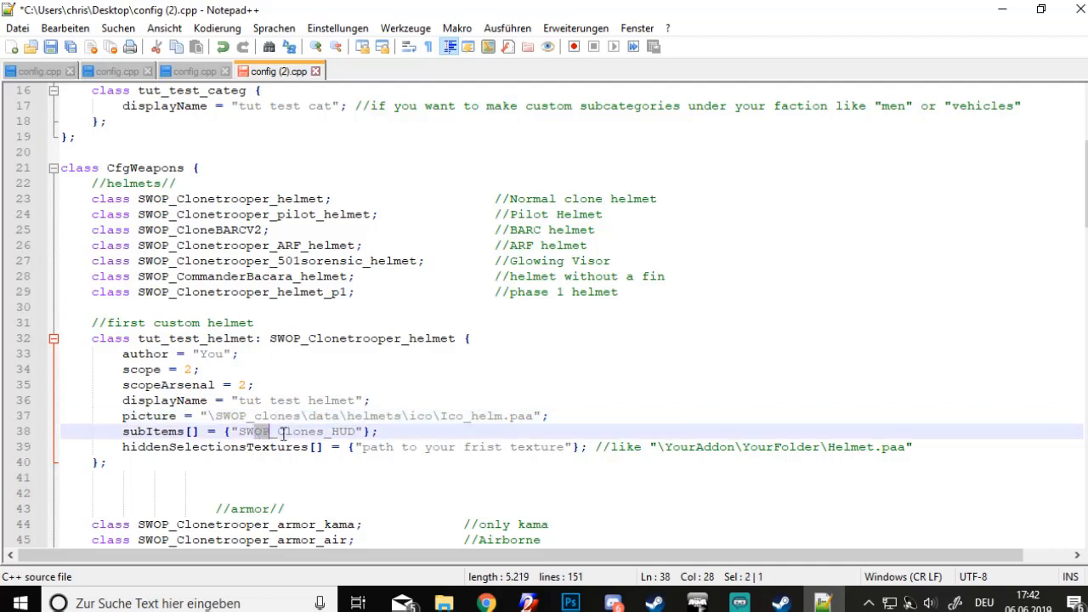
{"action": "left_click", "coordinate": [316, 435]}
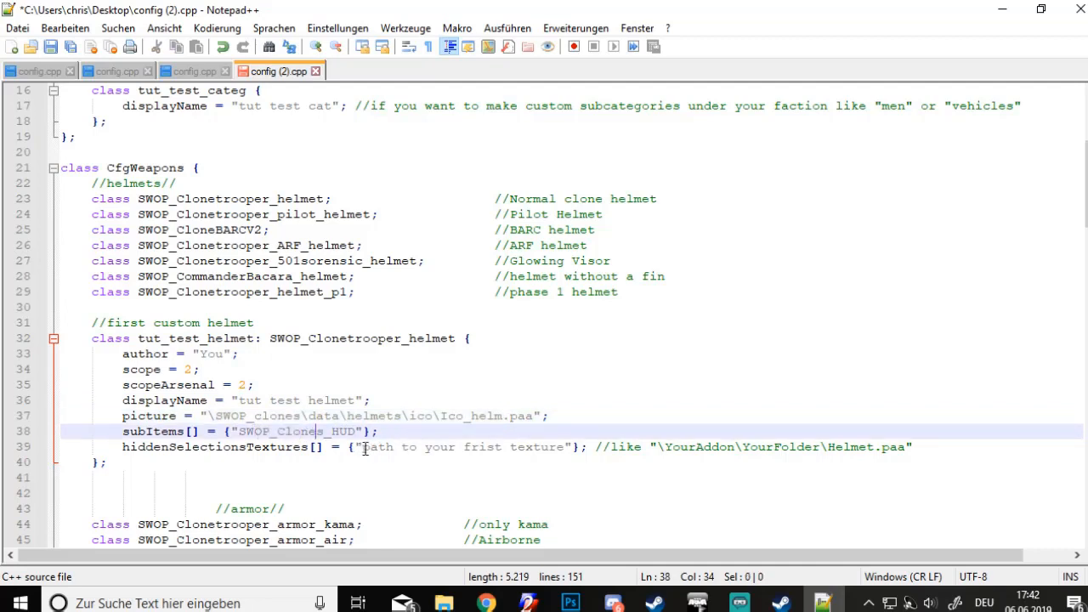
{"action": "left_click_drag", "start_coordinate": [364, 448], "coordinate": [464, 448]}
{"action": "left_click", "coordinate": [478, 448]}
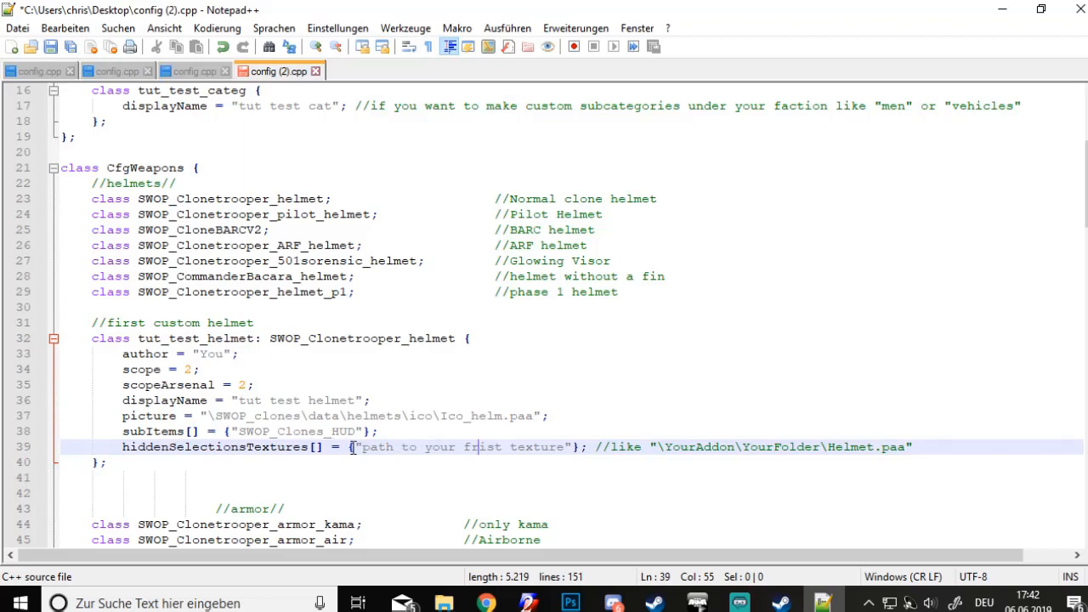
{"action": "left_click_drag", "start_coordinate": [363, 448], "coordinate": [567, 444]}
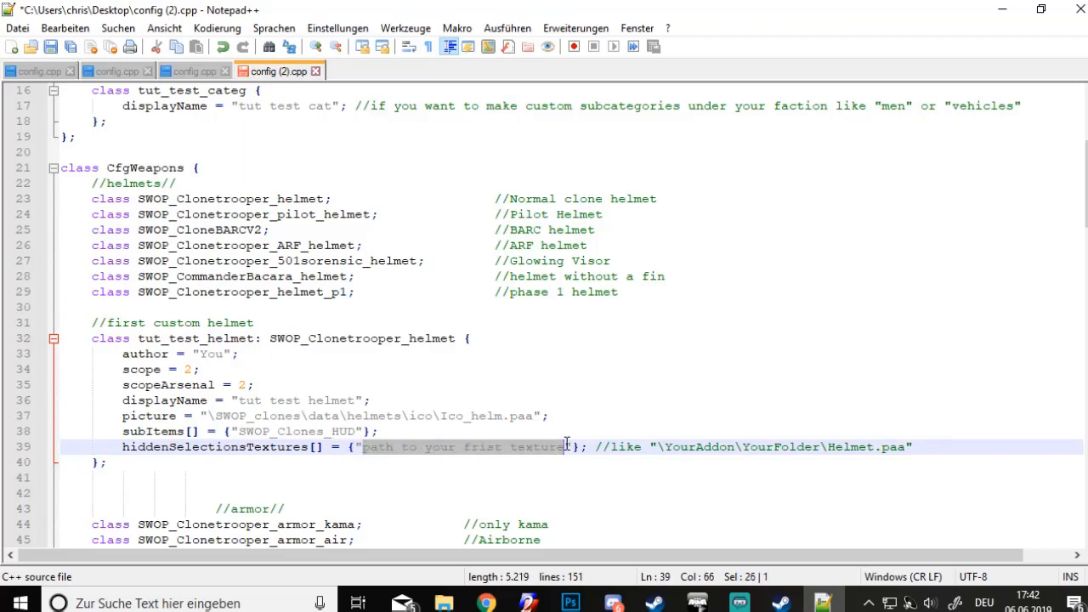
{"action": "key", "text": "BackSpace"}
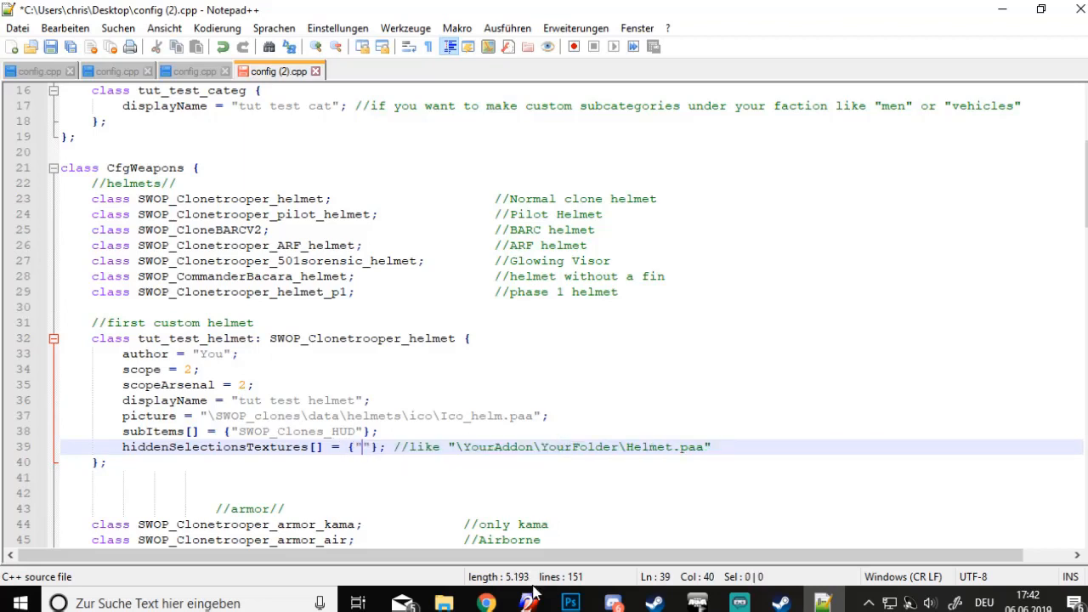
Check the texture folder in the mod's addons folder and set the helmet's hiddenSelectionsTextures path to \skins\helmet.paa
{"action": "mouse_move", "coordinate": [466, 602]}
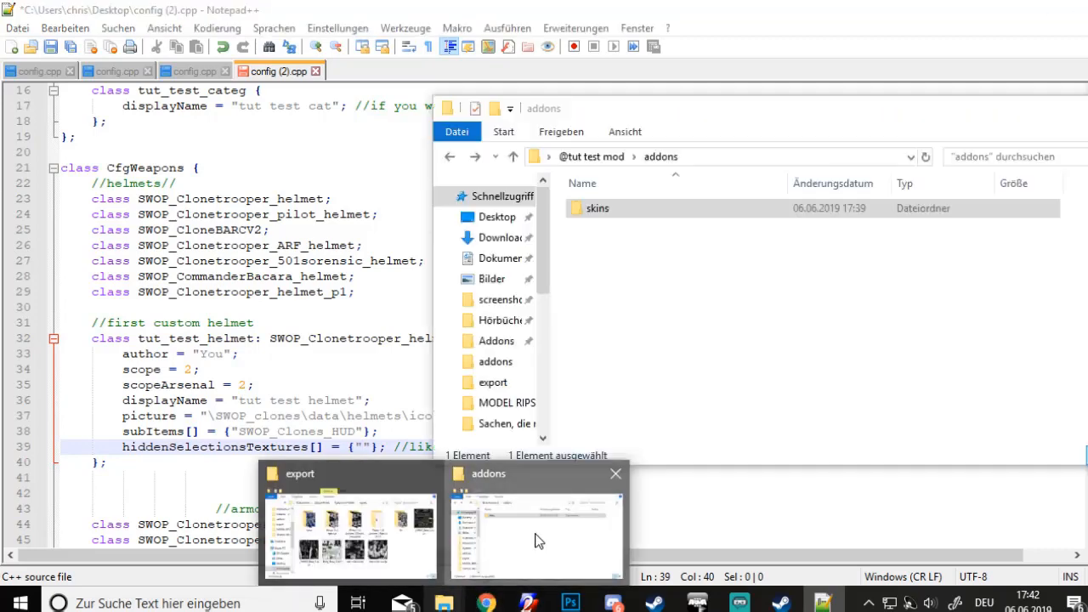
{"action": "left_click", "coordinate": [539, 537]}
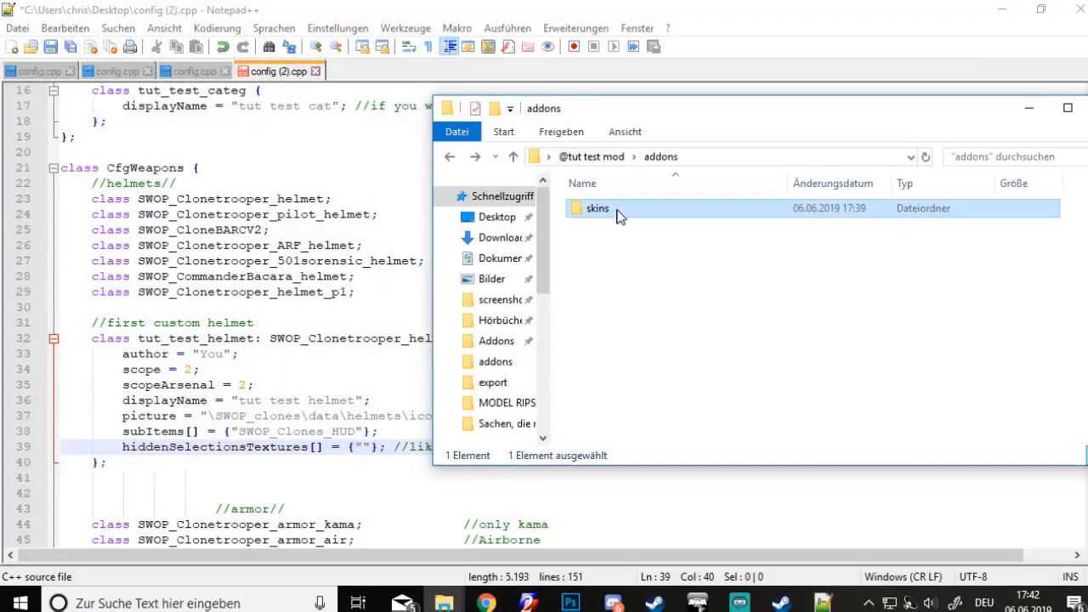
{"action": "double_click", "coordinate": [618, 216]}
{"action": "left_click_drag", "start_coordinate": [684, 112], "coordinate": [649, 77]}
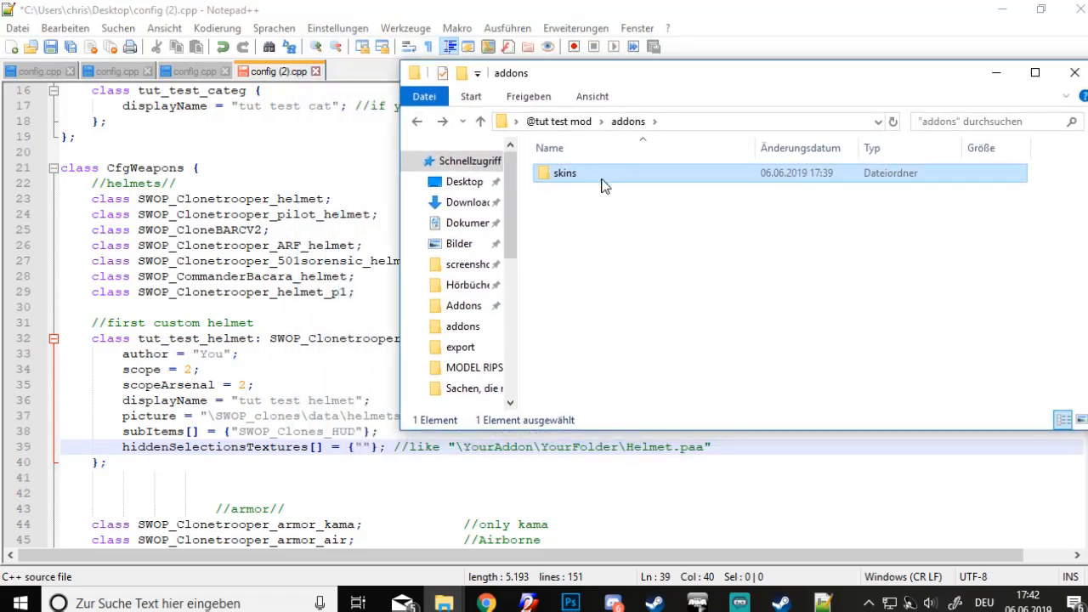
{"action": "left_click", "coordinate": [996, 73]}
{"action": "type", "text": "\\"}
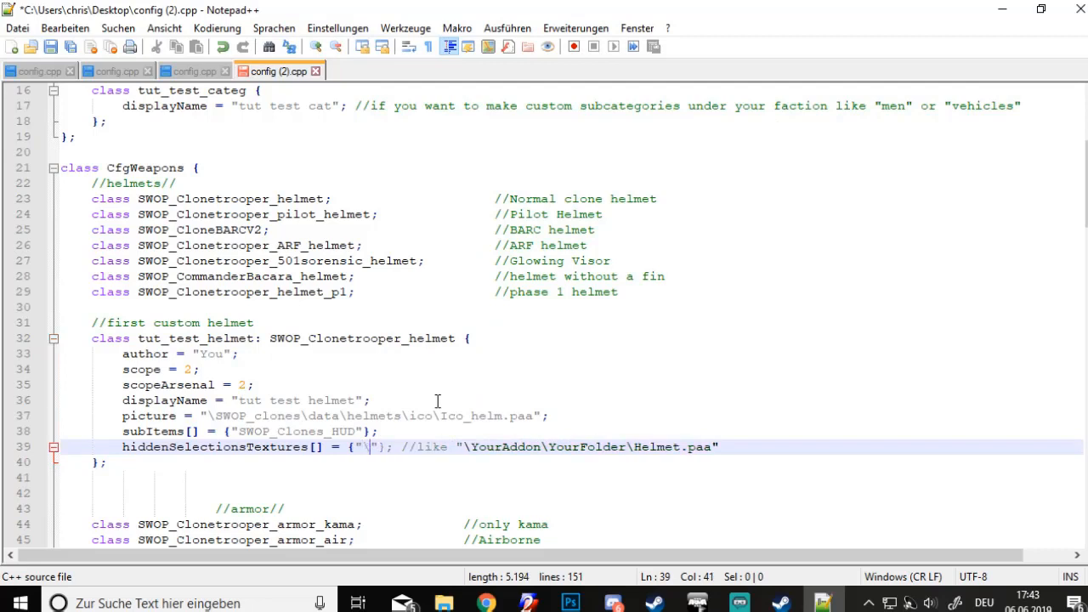
{"action": "type", "text": "skins"}
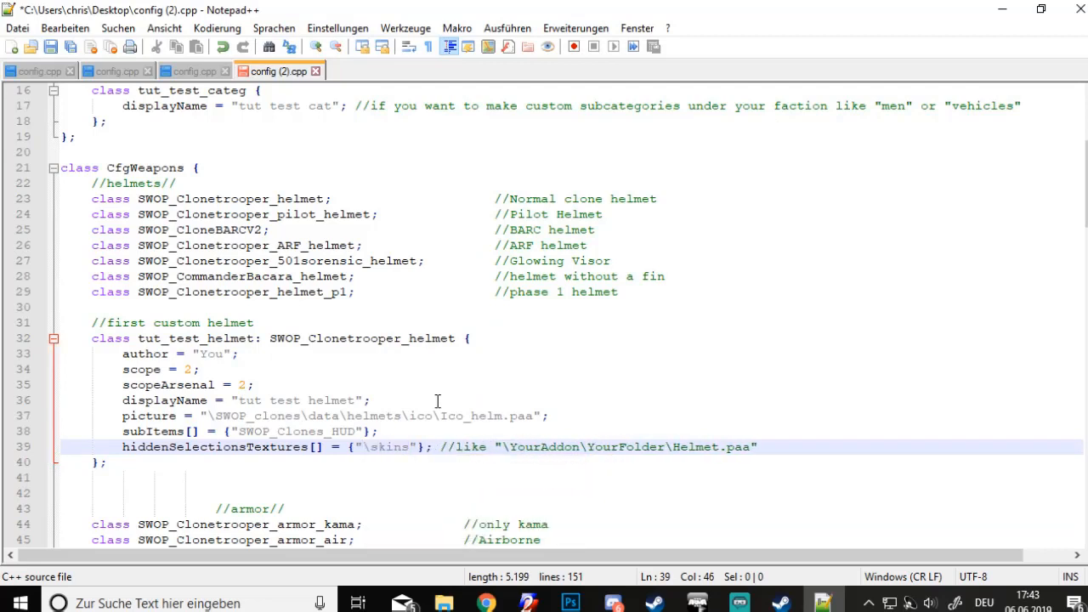
{"action": "type", "text": "\\helme"}
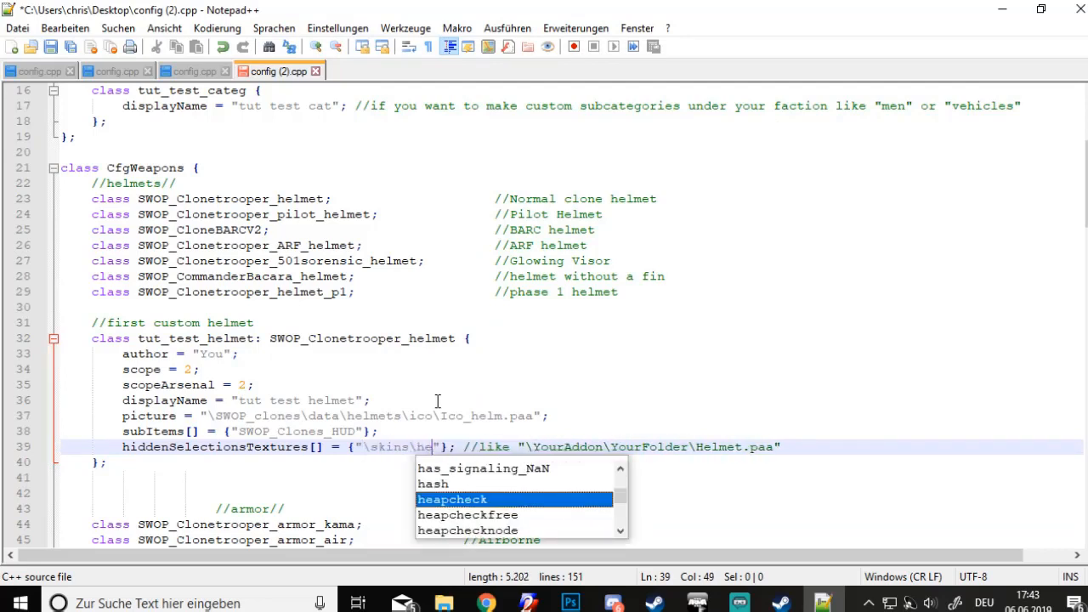
{"action": "type", "text": "t.paa"}
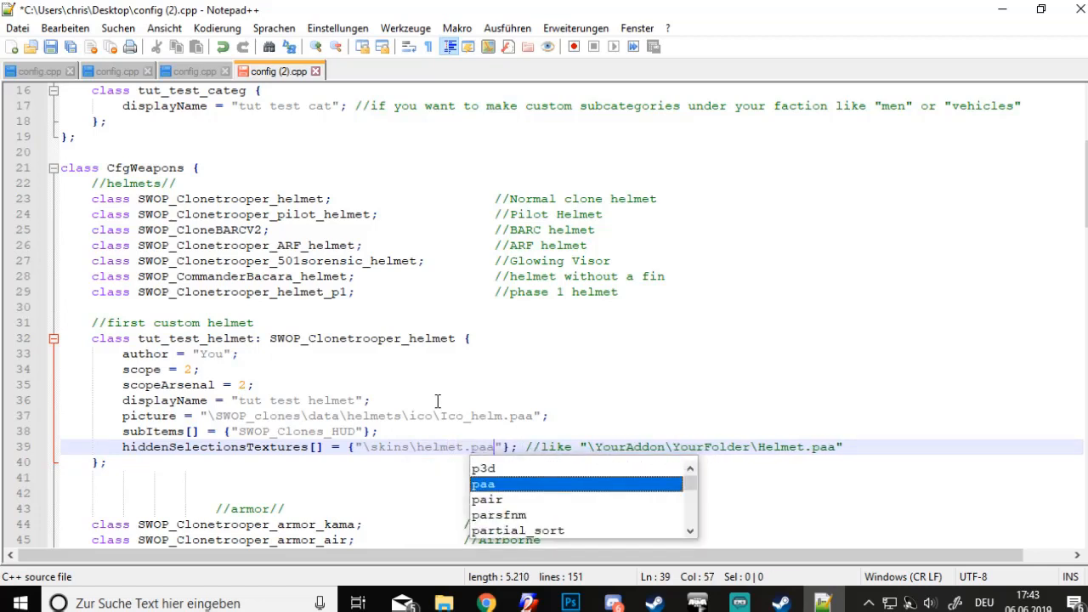
{"action": "left_click", "coordinate": [473, 449]}
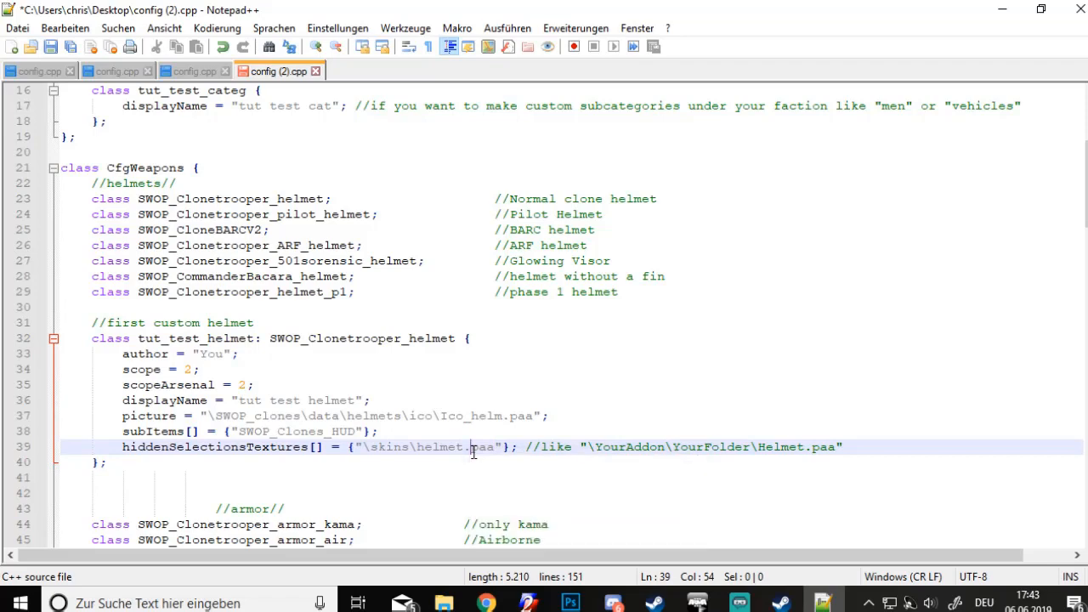
Review the available helmet base classes and their comments against the parent class used by tut_test_helmet
{"action": "scroll", "coordinate": [473, 454], "scroll_direction": "down", "scroll_amount": 2}
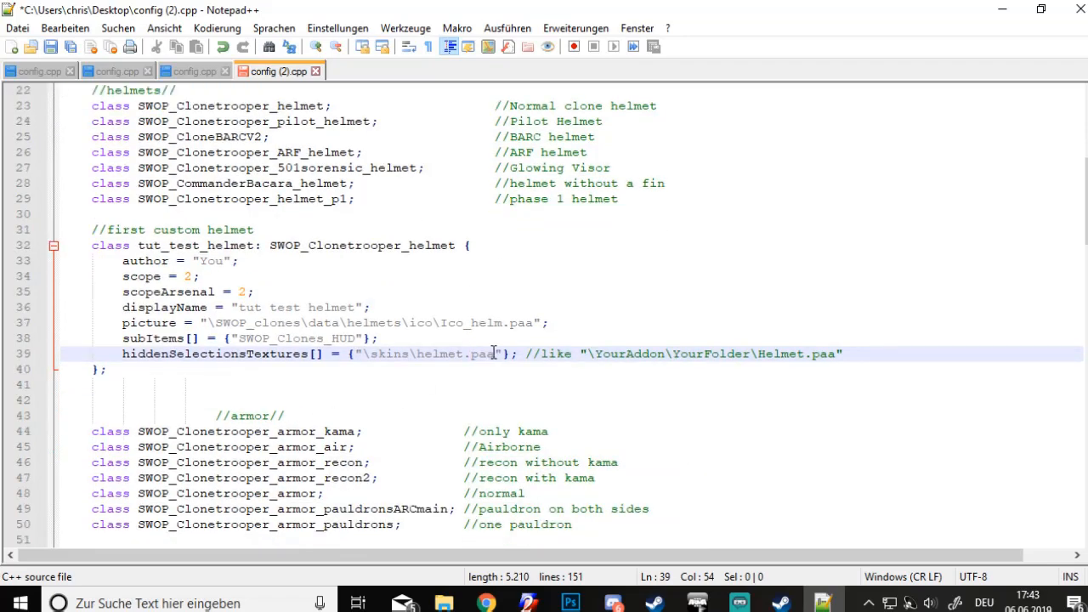
{"action": "scroll", "coordinate": [340, 346], "scroll_direction": "up", "scroll_amount": 4}
{"action": "scroll", "coordinate": [179, 279], "scroll_direction": "down", "scroll_amount": 2}
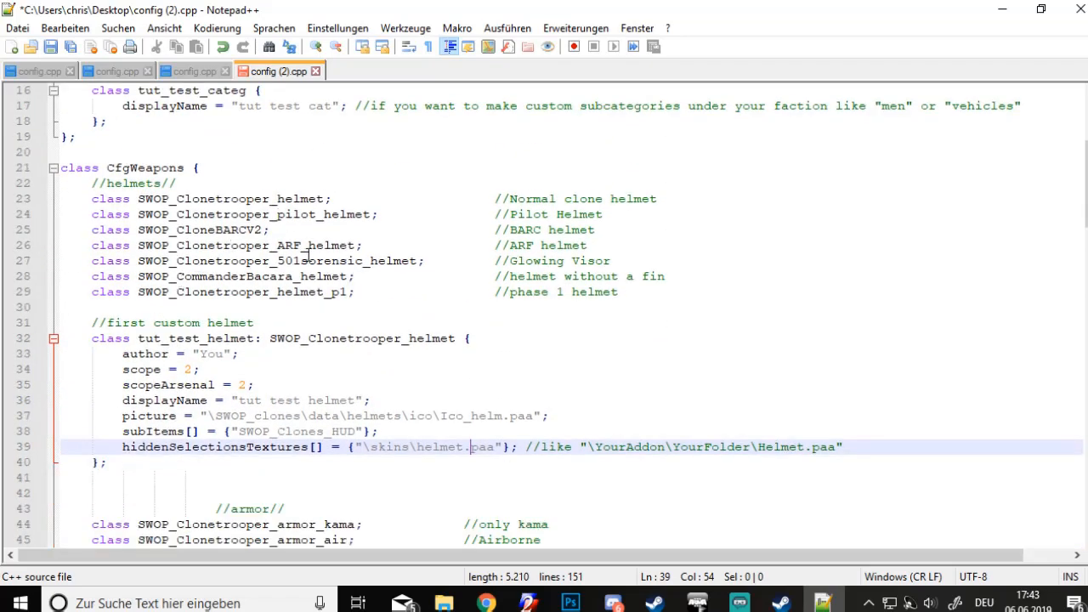
{"action": "left_click", "coordinate": [323, 214]}
{"action": "double_click", "coordinate": [323, 214]}
{"action": "left_click", "coordinate": [239, 231]}
{"action": "left_click", "coordinate": [276, 245]}
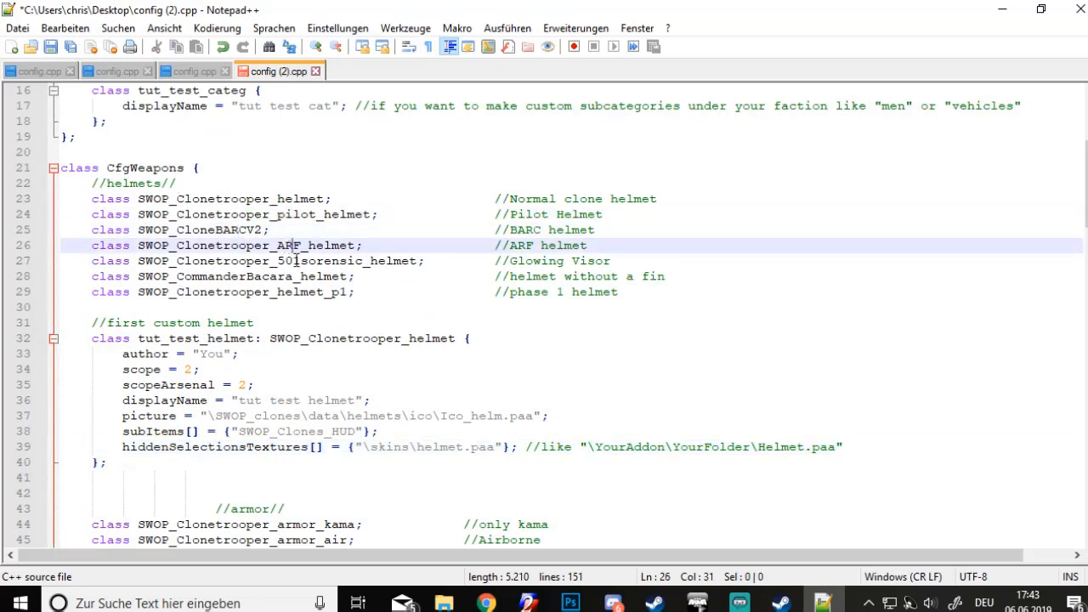
{"action": "left_click_drag", "start_coordinate": [278, 261], "coordinate": [553, 265]}
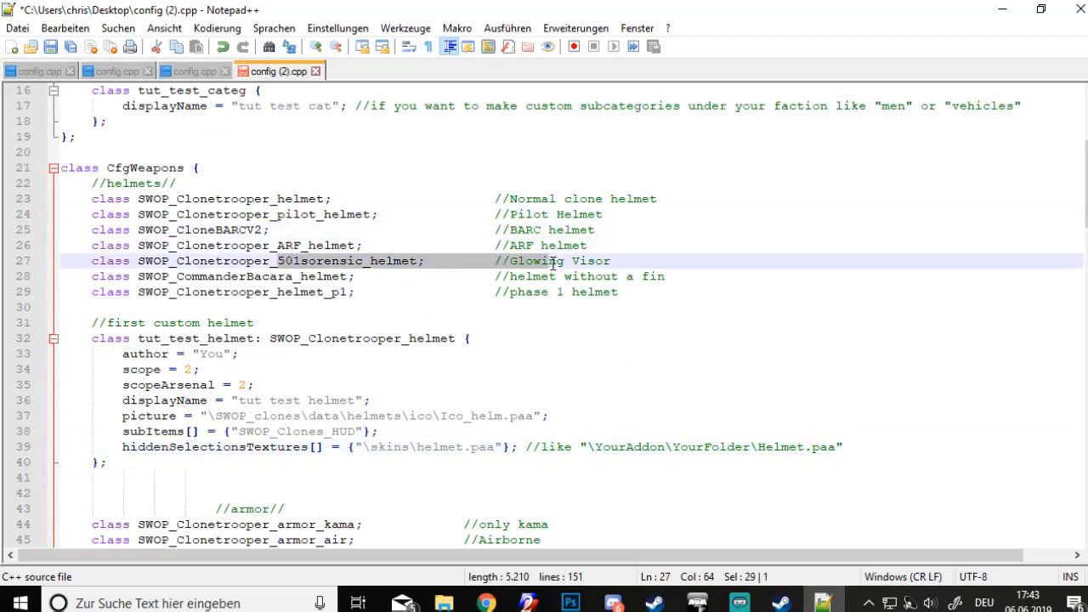
{"action": "left_click", "coordinate": [255, 277]}
{"action": "double_click", "coordinate": [255, 276]}
{"action": "scroll", "coordinate": [335, 282], "scroll_direction": "down", "scroll_amount": 2}
{"action": "scroll", "coordinate": [283, 293], "scroll_direction": "up", "scroll_amount": 2}
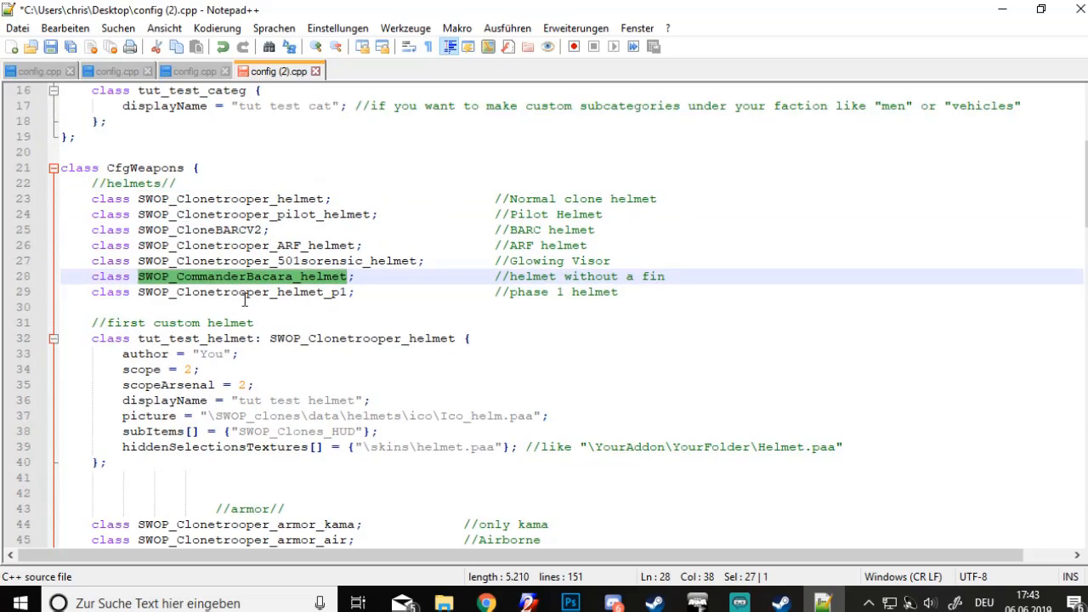
{"action": "left_click", "coordinate": [229, 307]}
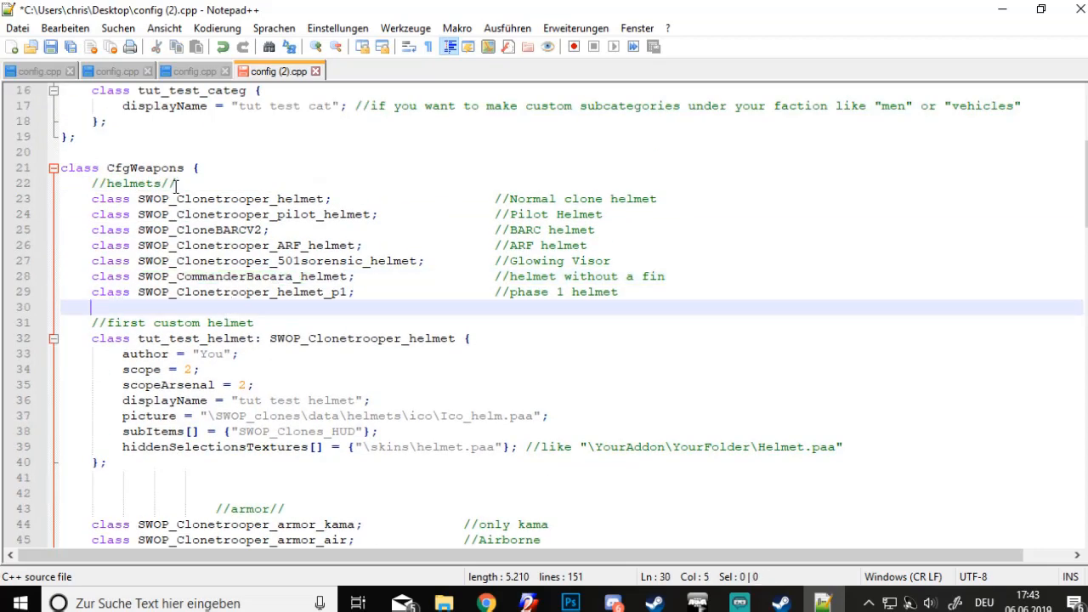
{"action": "double_click", "coordinate": [300, 340]}
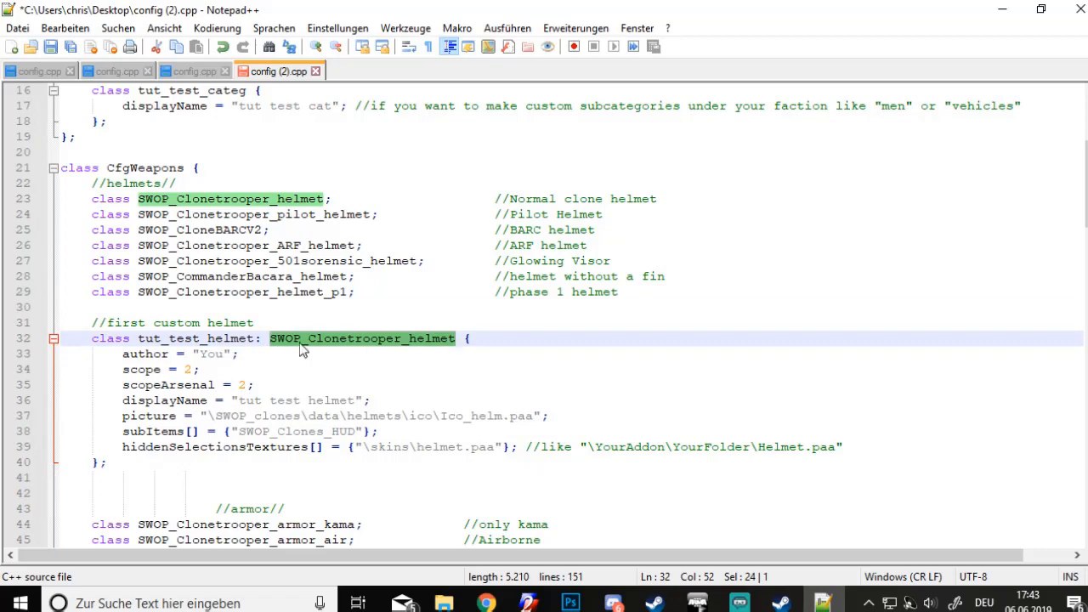
{"action": "left_click", "coordinate": [257, 338]}
Duplicate the complete tut_test_helmet block, including its comment line, directly below the original
{"action": "scroll", "coordinate": [202, 342], "scroll_direction": "down", "scroll_amount": 2}
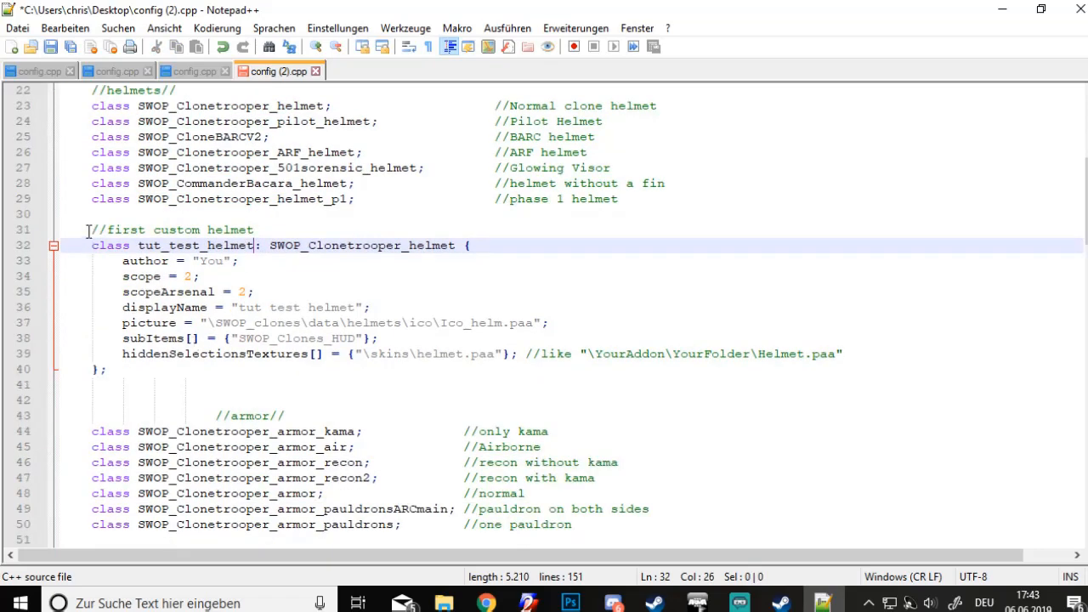
{"action": "scroll", "coordinate": [196, 297], "scroll_direction": "up", "scroll_amount": 1}
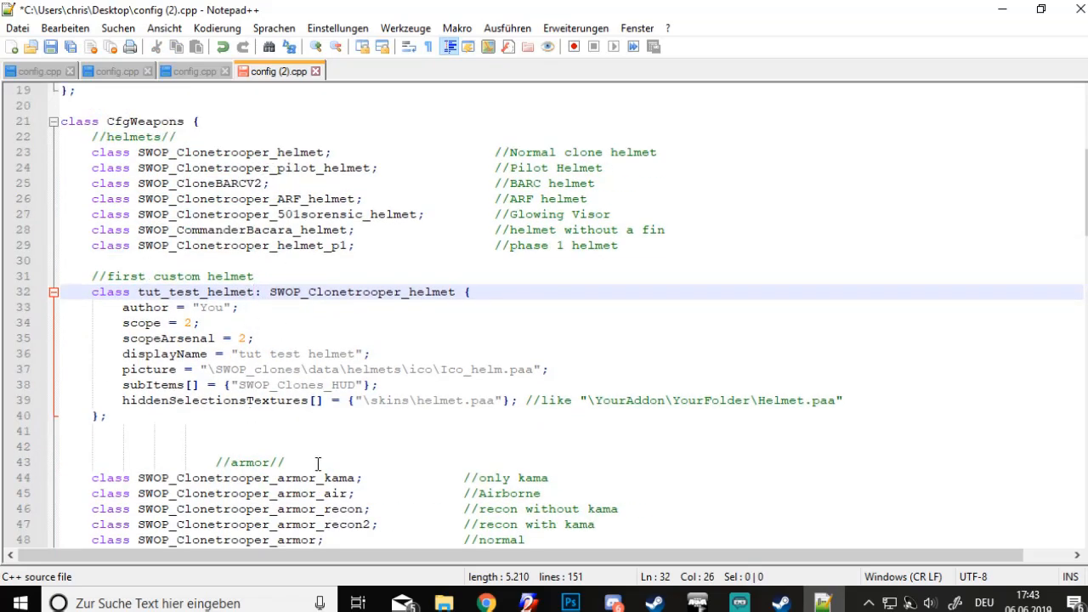
{"action": "left_click_drag", "start_coordinate": [91, 276], "coordinate": [139, 412]}
{"action": "key", "text": "ctrl+c"}
{"action": "left_click", "coordinate": [139, 413]}
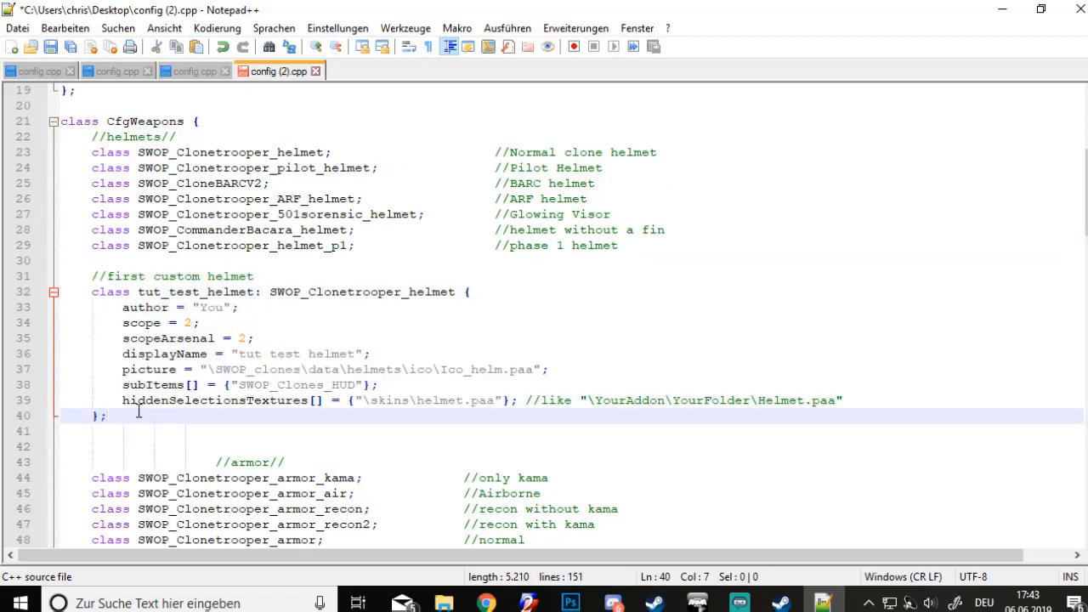
{"action": "key", "text": "Return"}
{"action": "key", "text": "ctrl+v"}
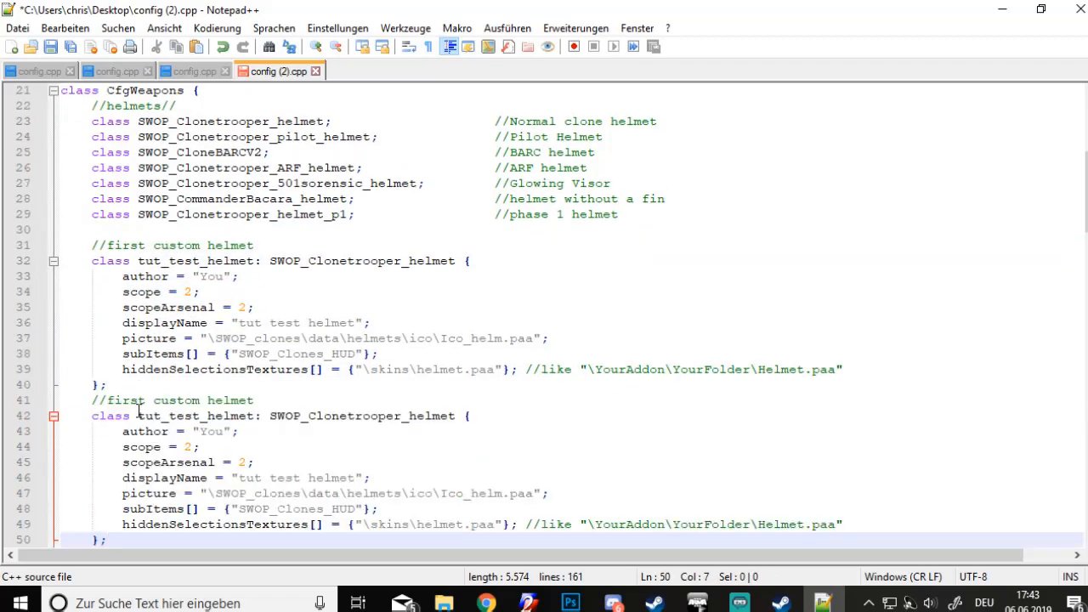
Rename the first helmet class to tut_test_helmet_p2 and its duplicate to tut_test_helmet_barc
{"action": "left_click", "coordinate": [256, 262]}
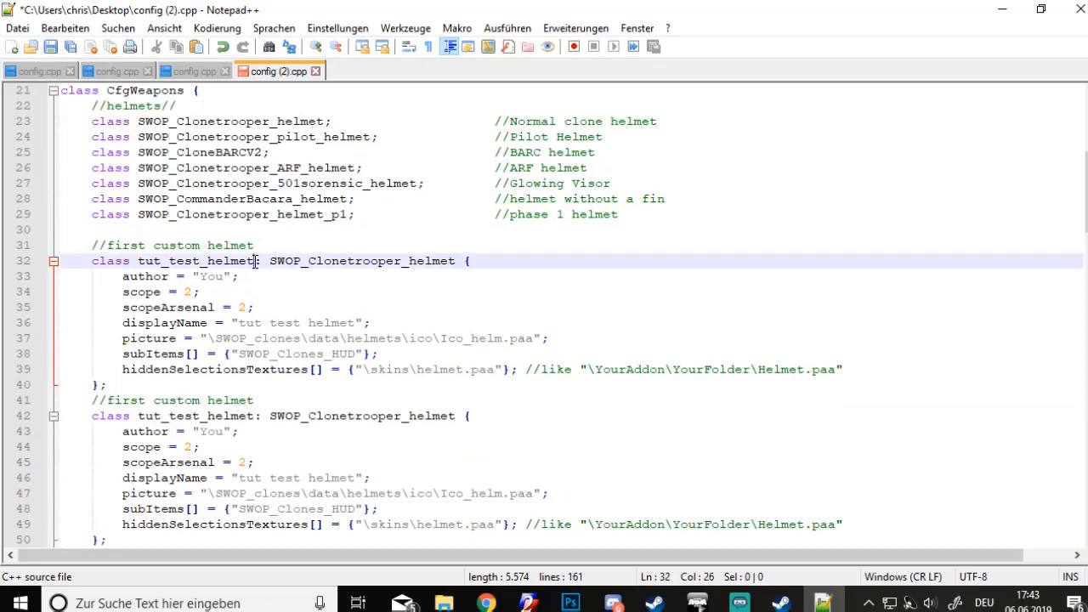
{"action": "type", "text": "_p2"}
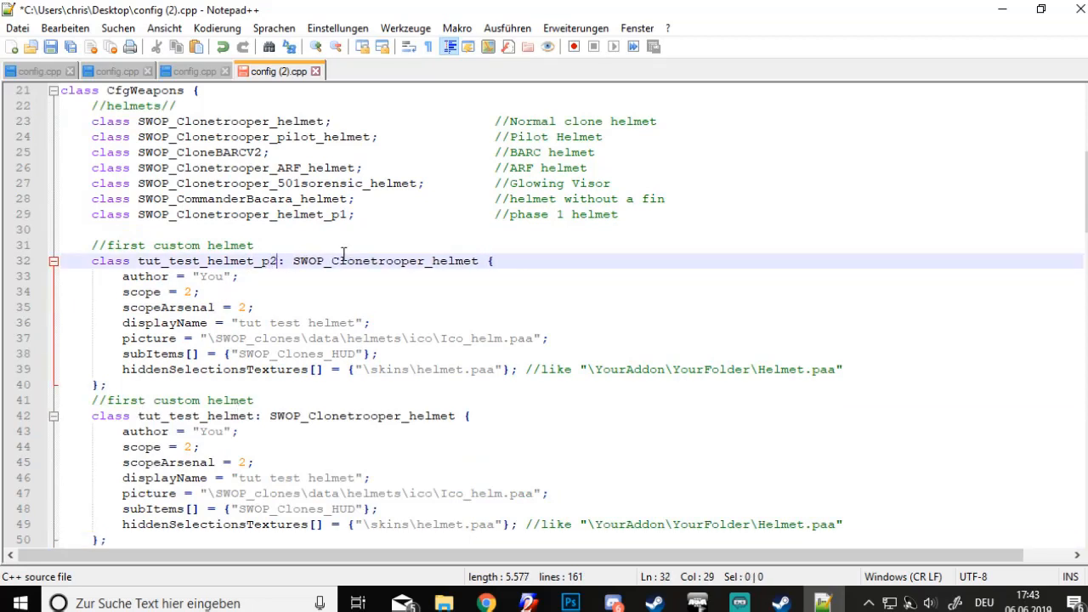
{"action": "left_click", "coordinate": [255, 415]}
{"action": "type", "text": "_bar"}
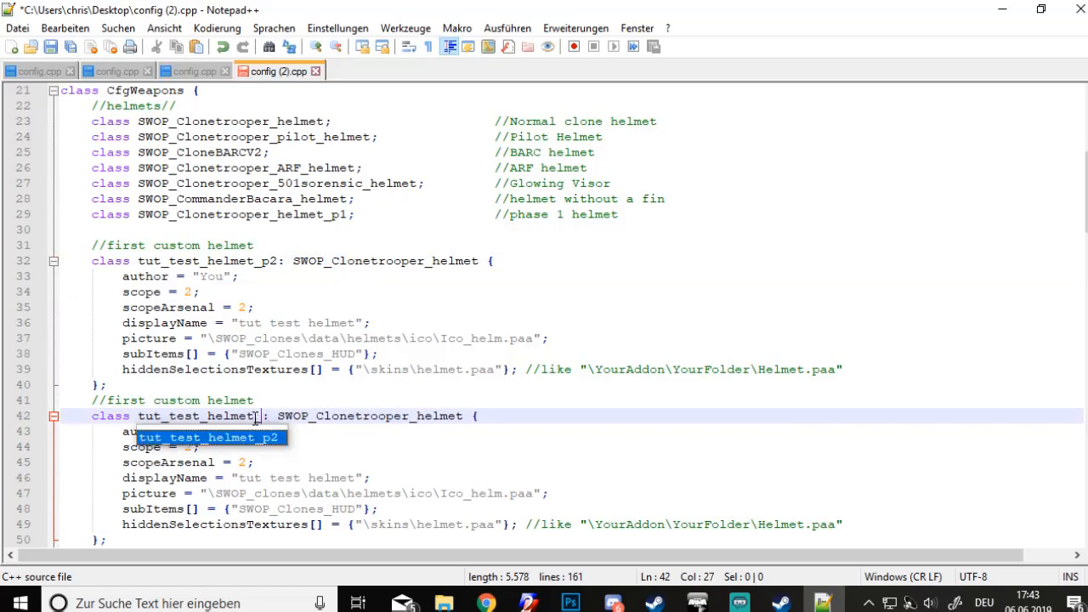
{"action": "type", "text": "c"}
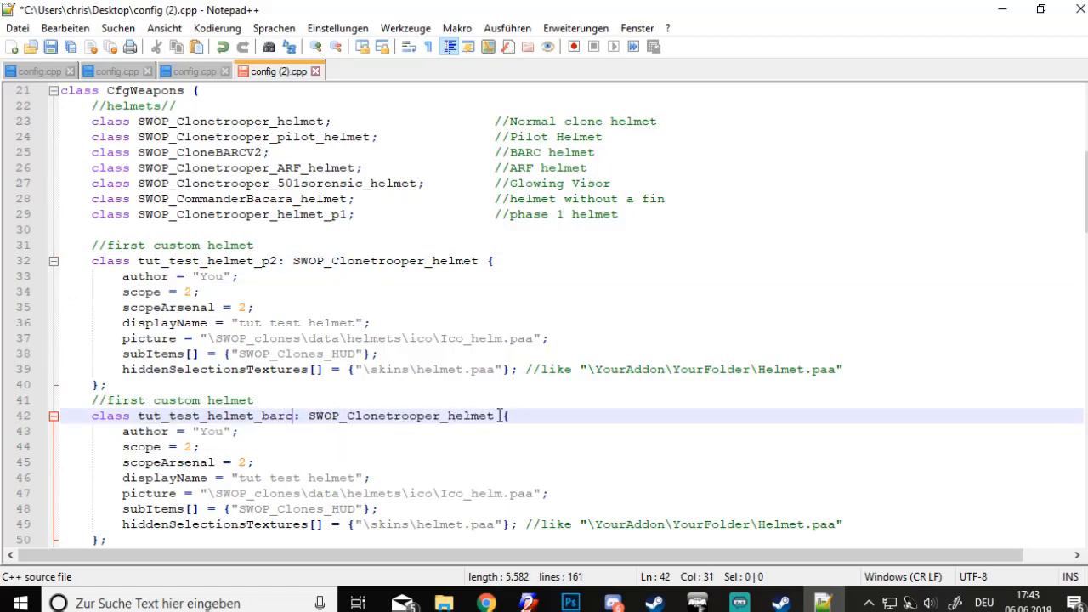
Change the parent class of tut_test_helmet_barc to SWOP_CloneBARCV2
{"action": "left_click_drag", "start_coordinate": [500, 416], "coordinate": [461, 415]}
{"action": "key", "text": "shift+Left"}
{"action": "key", "text": "shift+Left"}
{"action": "type", "text": "ba"}
{"action": "key", "text": "BackSpace"}
{"action": "key", "text": "BackSpace"}
{"action": "key", "text": "BackSpace"}
{"action": "key", "text": "BackSpace"}
{"action": "key", "text": "BackSpace"}
{"action": "key", "text": "BackSpace"}
{"action": "key", "text": "BackSpace"}
{"action": "key", "text": "BackSpace"}
{"action": "key", "text": "BackSpace"}
{"action": "key", "text": "BackSpace"}
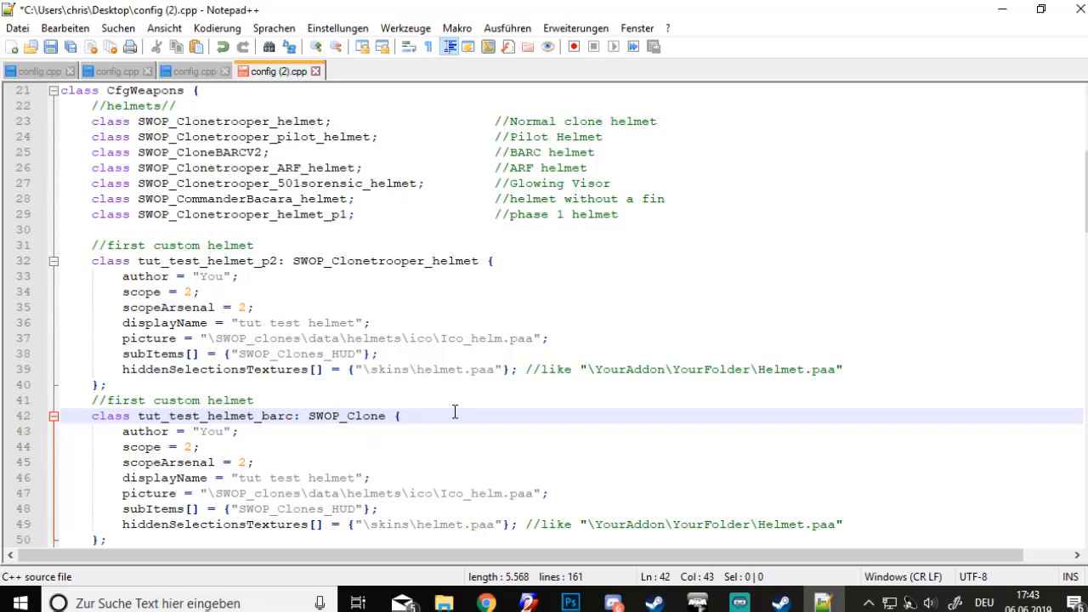
{"action": "type", "text": "ba"}
{"action": "key", "text": "BackSpace"}
{"action": "type", "text": "a"}
{"action": "key", "text": "Return"}
Set the displayName of the p2 helmet to "tut test p2 helmet" and the barc helmet's to "tut test BARC helmet"
{"action": "left_click", "coordinate": [312, 325]}
{"action": "type", "text": "p"}
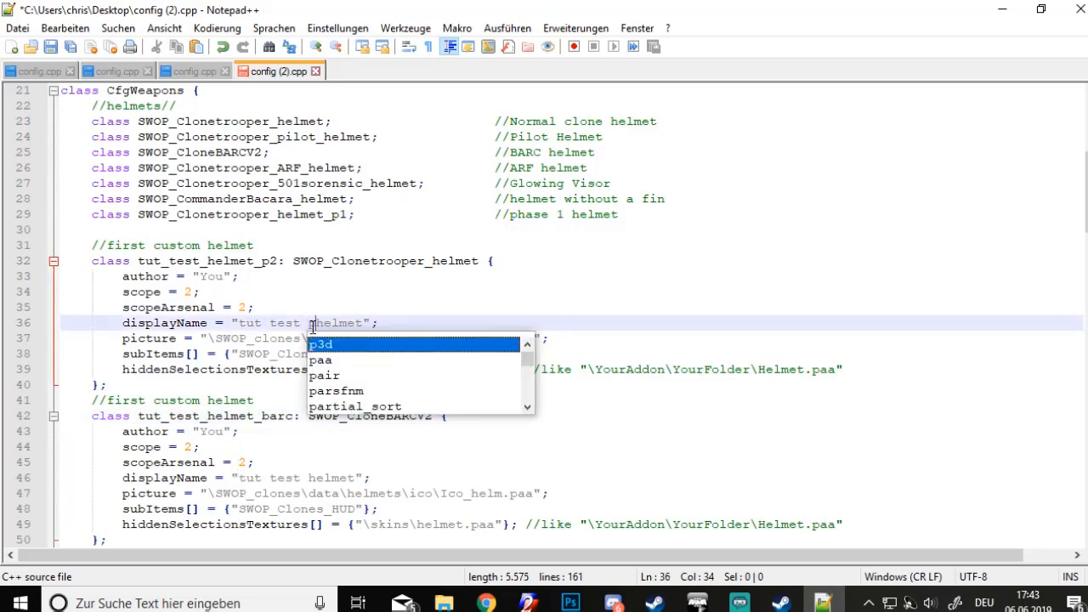
{"action": "type", "text": "2"}
{"action": "left_click", "coordinate": [308, 473]}
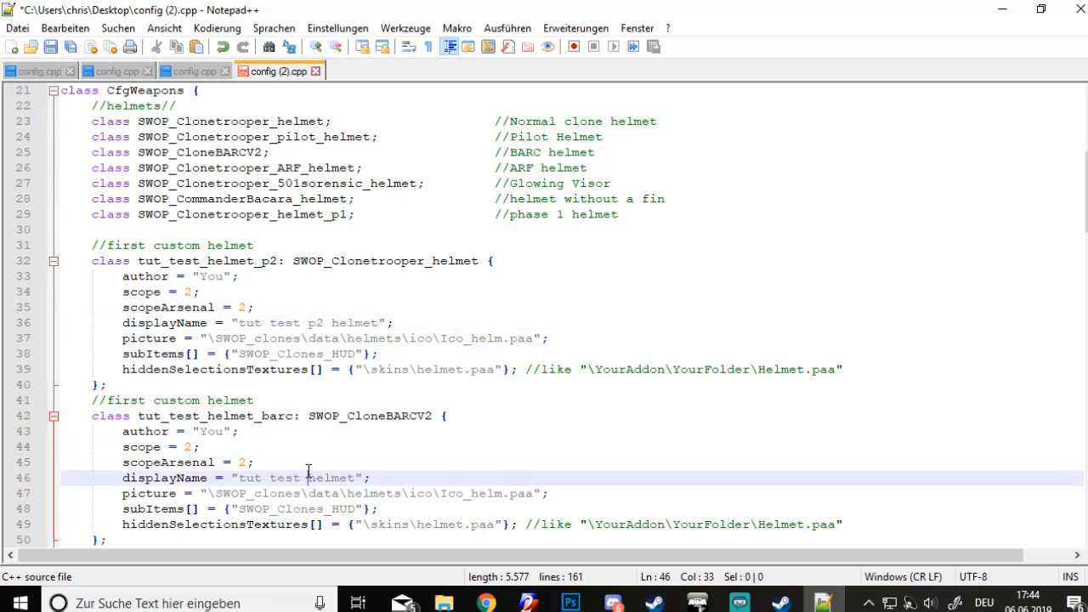
{"action": "type", "text": "BARC"}
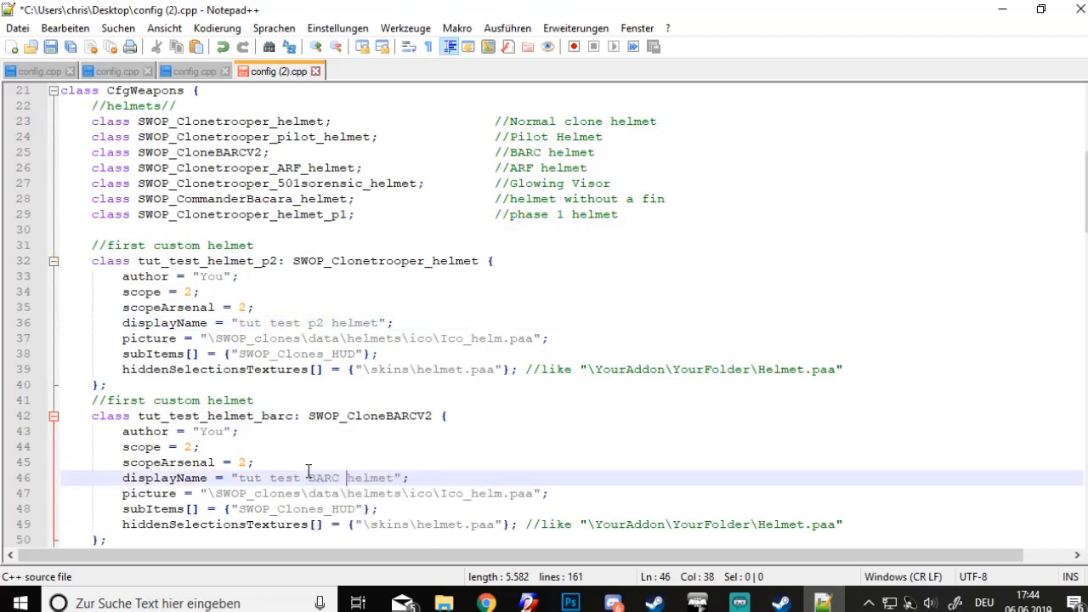
Change the comment above tut_test_helmet_barc to "second custom helmet"
{"action": "scroll", "coordinate": [442, 520], "scroll_direction": "down", "scroll_amount": 1}
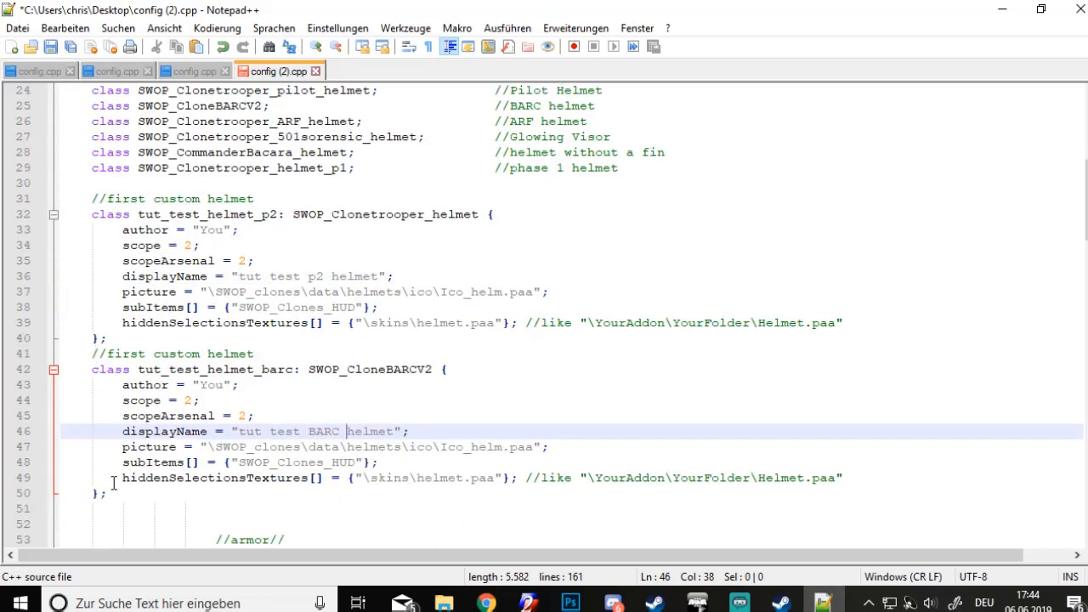
{"action": "left_click_drag", "start_coordinate": [146, 354], "coordinate": [107, 351]}
{"action": "type", "text": "second"}
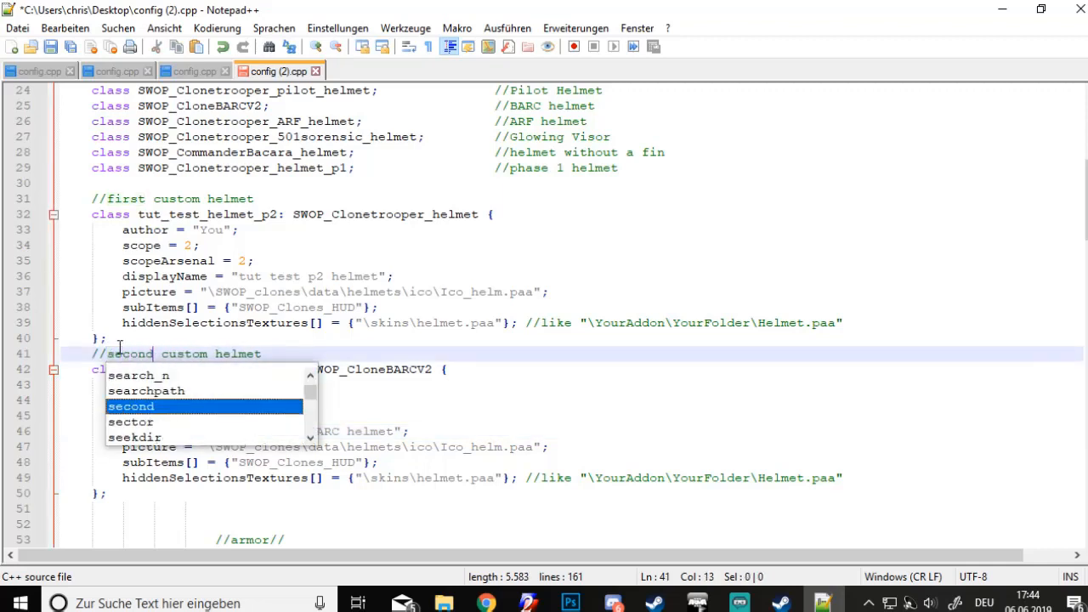
Paste another copy of the original helmet block below the barc helmet and change its comment to "third custom helmet"
{"action": "left_click", "coordinate": [130, 488]}
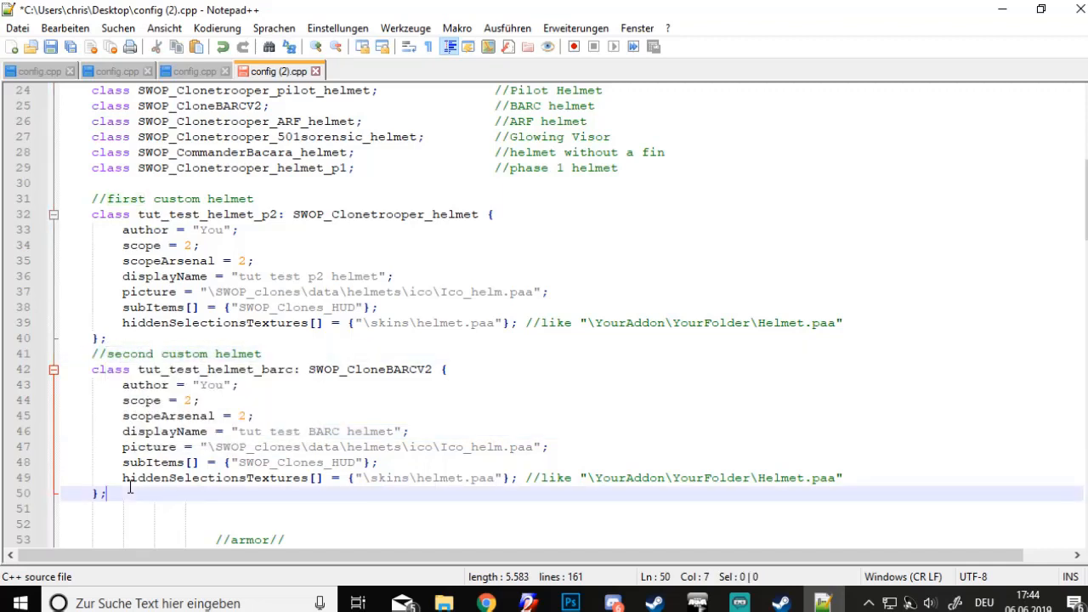
{"action": "type", "text": "//first custom helmet \tclass tut_test_helmet: SWOP_Clonetrooper_helmet { \t\tauthor = \"You\"; \t\tscope = 2; \t\tscopeArsenal = 2; \t\tdisplayName = \"tut test helmet\"; \t\tpicture = \"\\SWOP_clones\\data\\helmets\\ico\\Ico_helm.paa\"; \t\tsubItems[] = {\"SWOP_Clones_HUD\"}; \t\thiddenSelectionsTextures[] = {\"\\skins\\helmet.paa\"}; //like \"\\YourAddon\\YourFolder\\Helmet.paa\" \t};"}
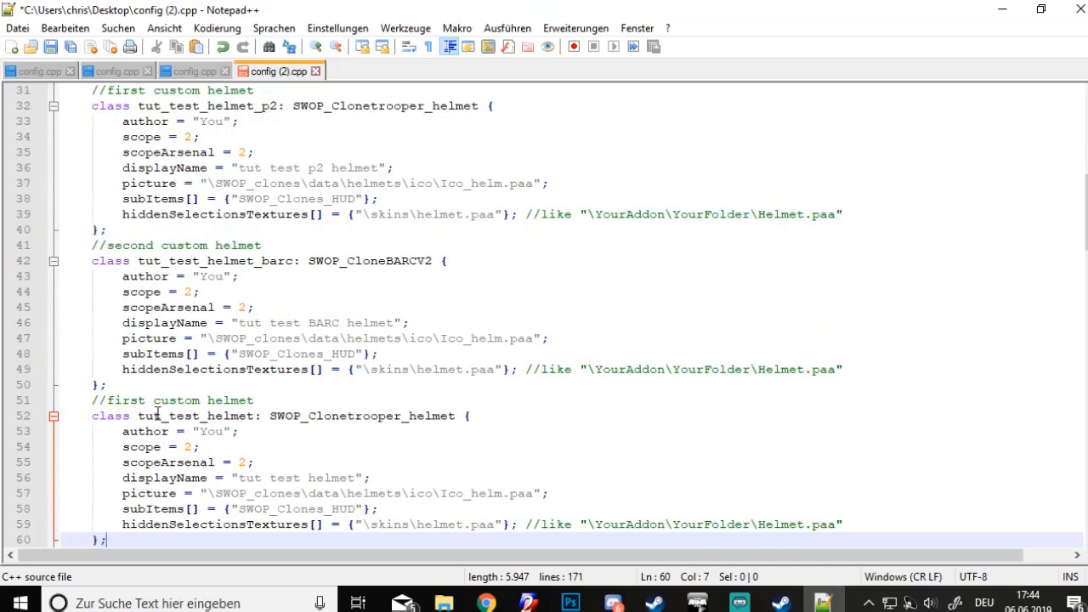
{"action": "left_click_drag", "start_coordinate": [148, 400], "coordinate": [113, 398]}
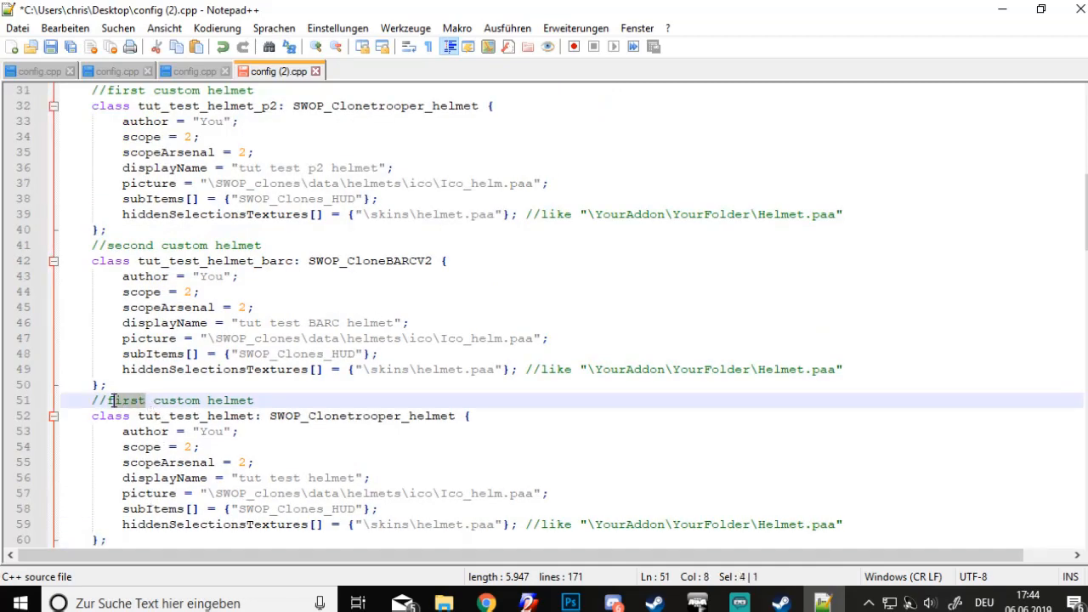
{"action": "type", "text": "thirf"}
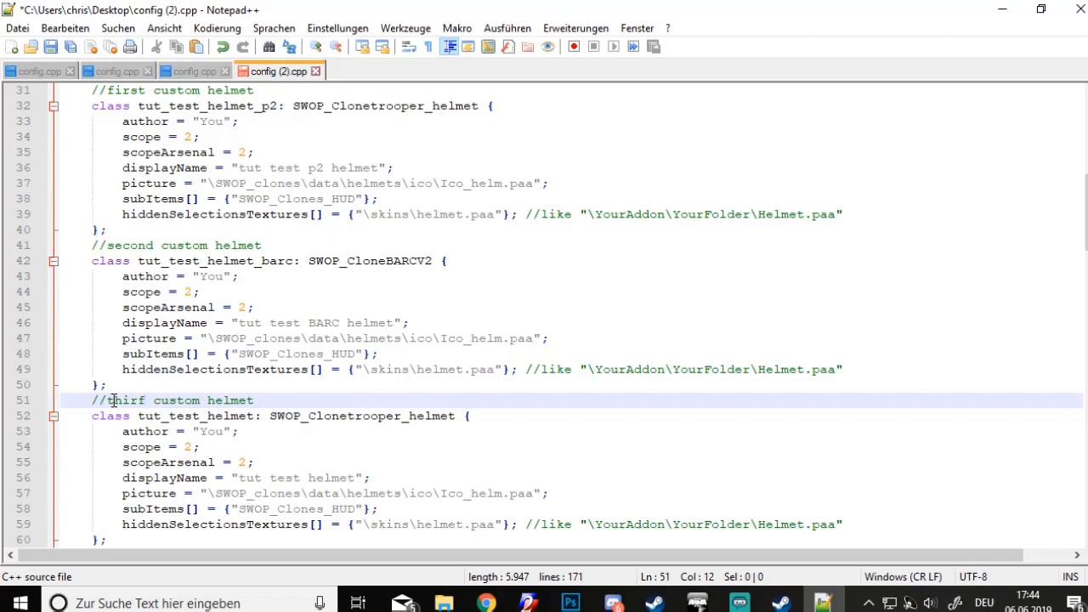
Rename the third helmet class to tut_test_helmet_bacara, checking the list of helmet base classes for the variant
{"action": "left_click_drag", "start_coordinate": [253, 416], "coordinate": [207, 416]}
{"action": "scroll", "coordinate": [251, 393], "scroll_direction": "up", "scroll_amount": 5}
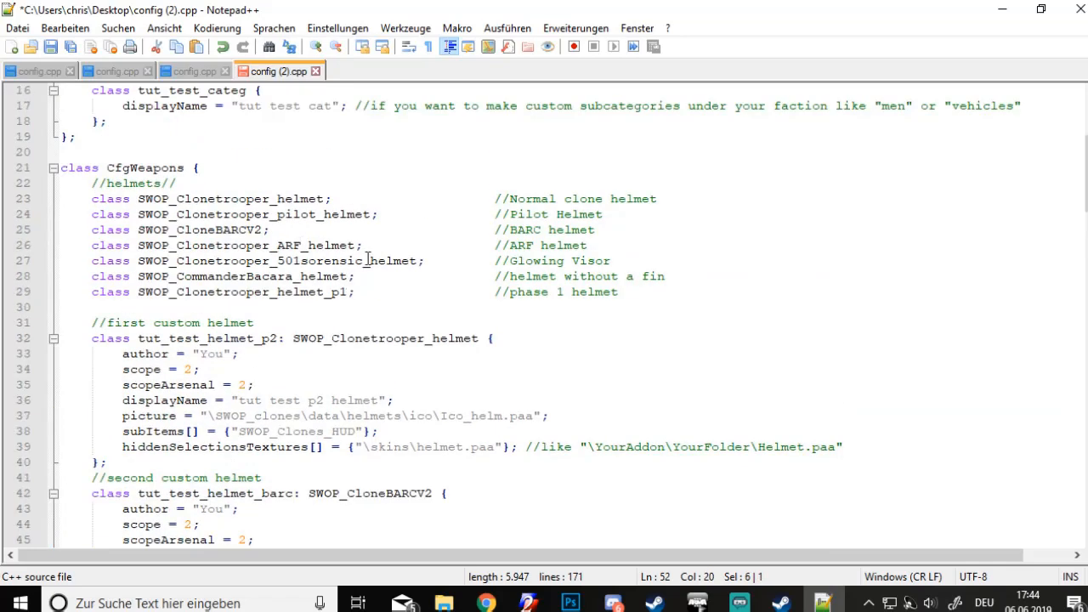
{"action": "scroll", "coordinate": [320, 355], "scroll_direction": "down", "scroll_amount": 4}
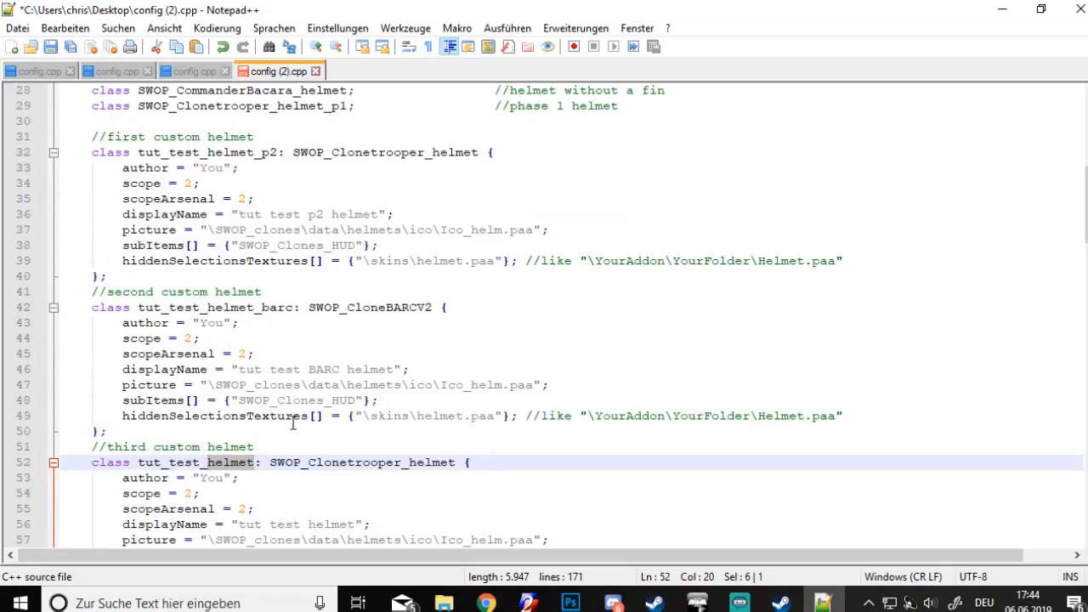
{"action": "scroll", "coordinate": [294, 423], "scroll_direction": "down", "scroll_amount": 1}
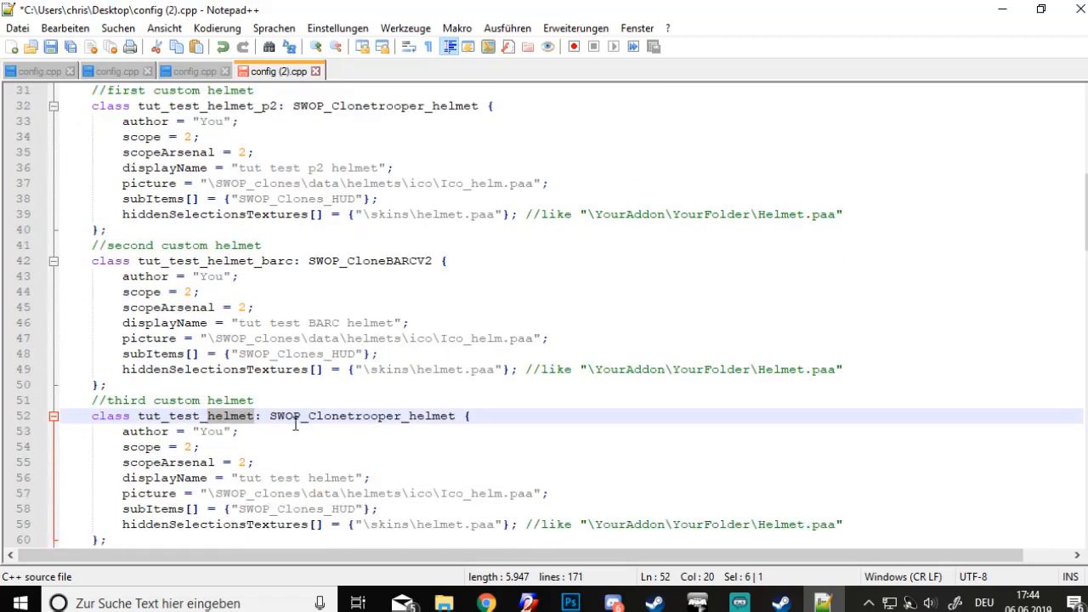
{"action": "key", "text": "BackSpace"}
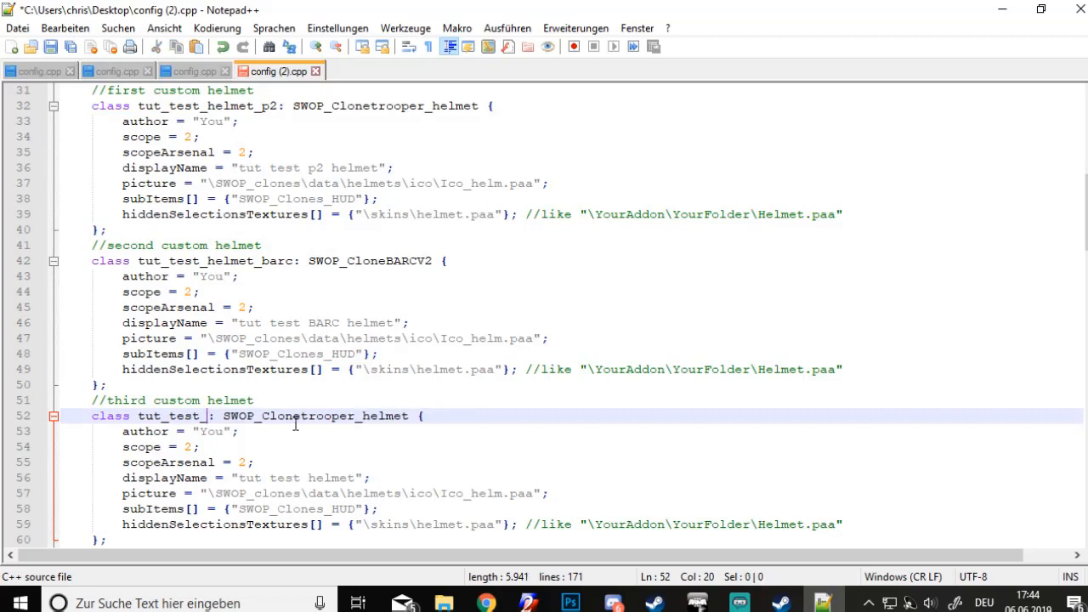
{"action": "type", "text": "helmet_ba"}
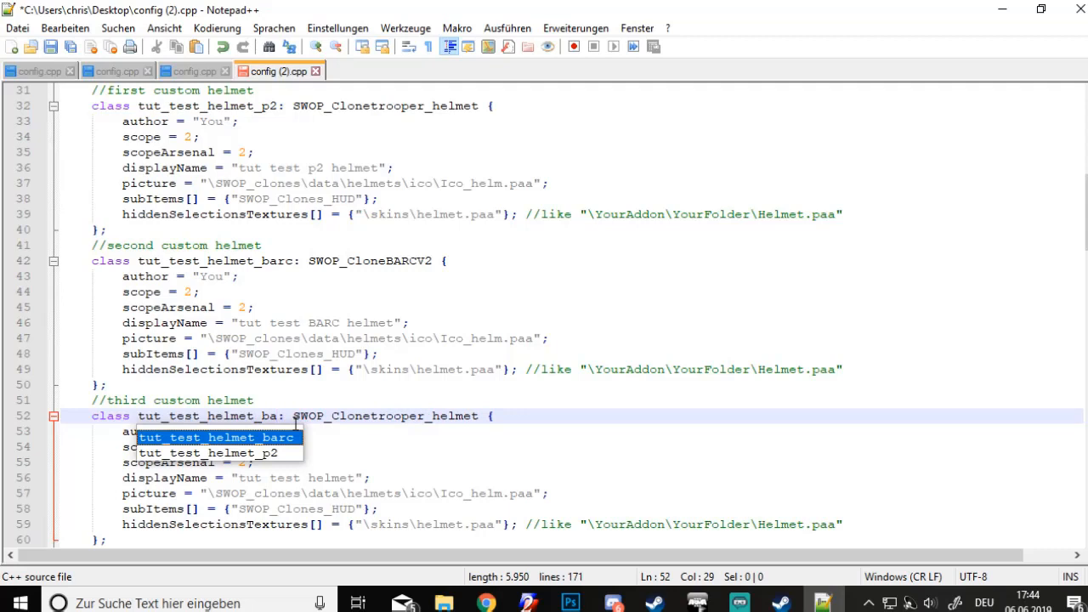
{"action": "type", "text": "cara"}
Change the parent class of tut_test_helmet_bacara to SWOP_CommanderBacara_helmet
{"action": "left_click_drag", "start_coordinate": [511, 416], "coordinate": [465, 416]}
{"action": "key", "text": "BackSpace"}
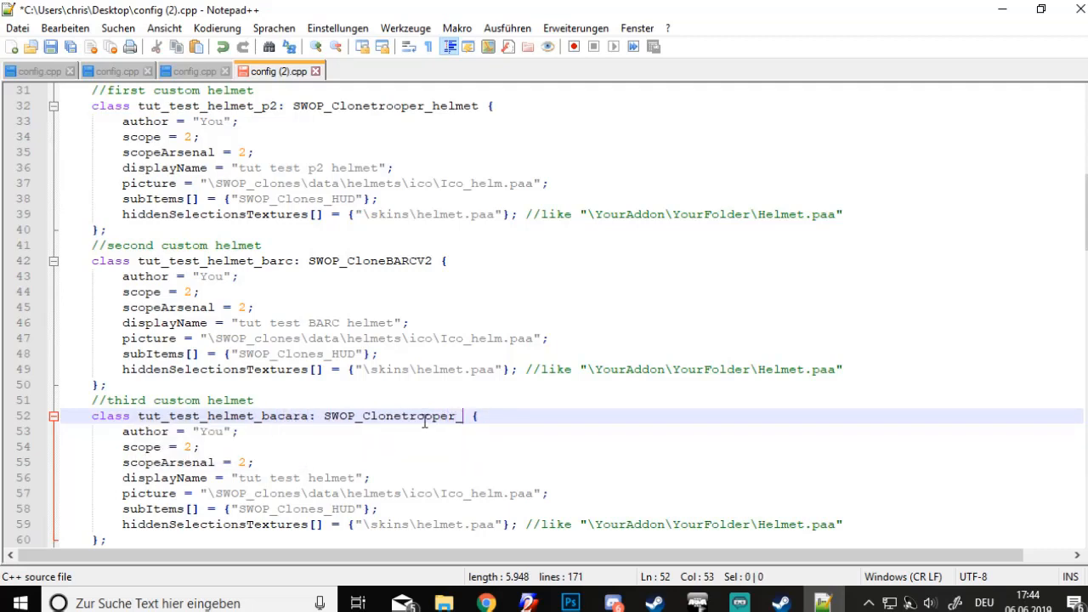
{"action": "key", "text": "BackSpace"}
{"action": "key", "text": "BackSpace"}
{"action": "key", "text": "BackSpace"}
{"action": "key", "text": "BackSpace"}
{"action": "key", "text": "BackSpace"}
{"action": "key", "text": "BackSpace"}
{"action": "key", "text": "BackSpace"}
{"action": "key", "text": "BackSpace"}
{"action": "key", "text": "BackSpace"}
{"action": "key", "text": "BackSpace"}
{"action": "key", "text": "BackSpace"}
{"action": "key", "text": "BackSpace"}
{"action": "key", "text": "BackSpace"}
{"action": "scroll", "coordinate": [421, 437], "scroll_direction": "up", "scroll_amount": 2}
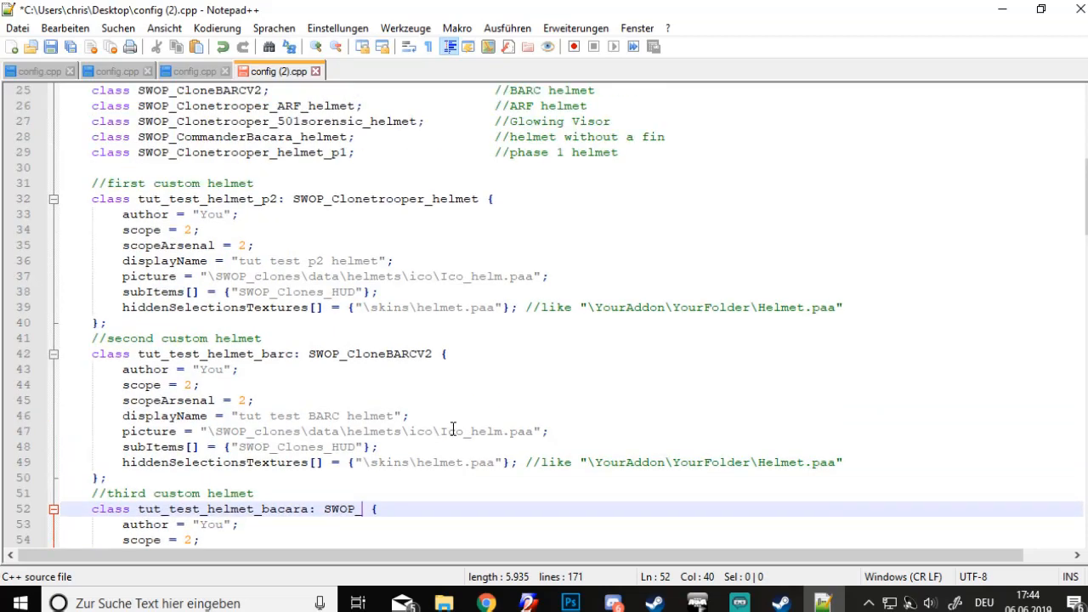
{"action": "type", "text": "Co"}
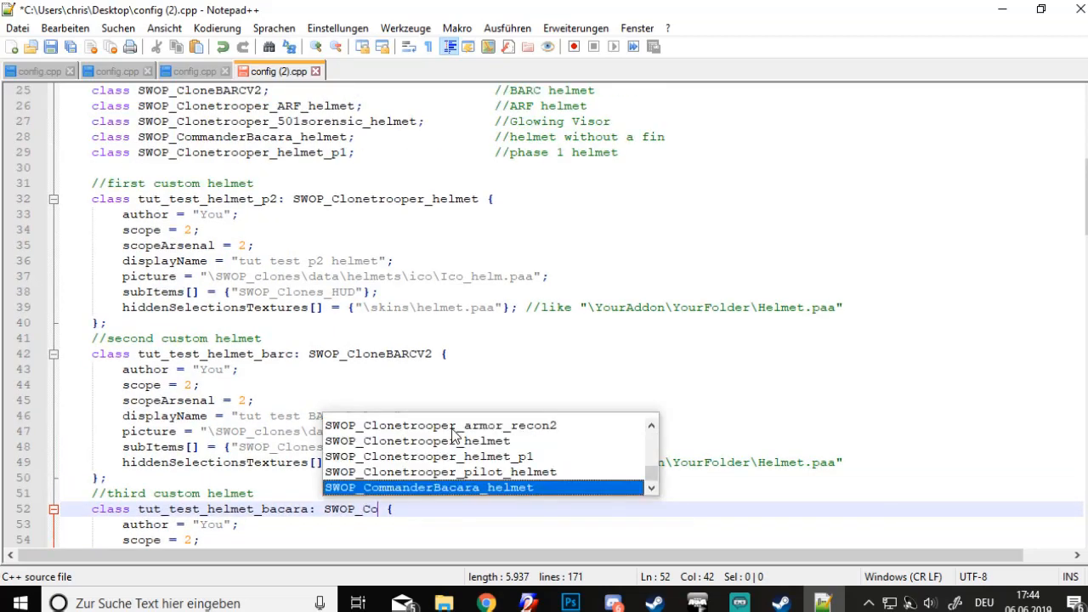
{"action": "key", "text": "Return"}
Set the displayName of the third helmet to "tut test bacara helmet"
{"action": "scroll", "coordinate": [425, 435], "scroll_direction": "down", "scroll_amount": 3}
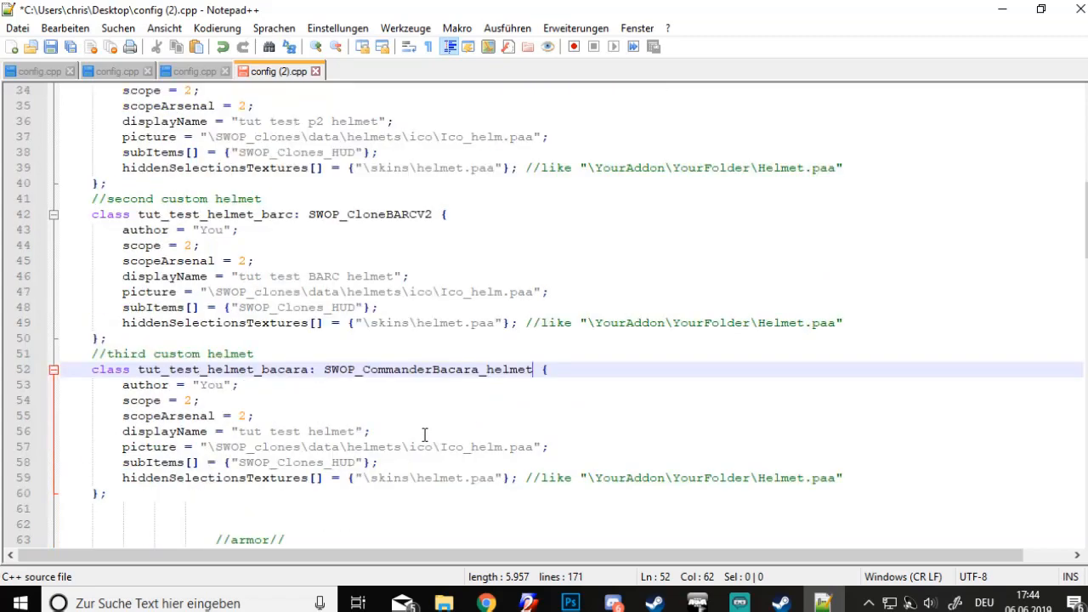
{"action": "left_click", "coordinate": [304, 431]}
{"action": "type", "text": "bacara"}
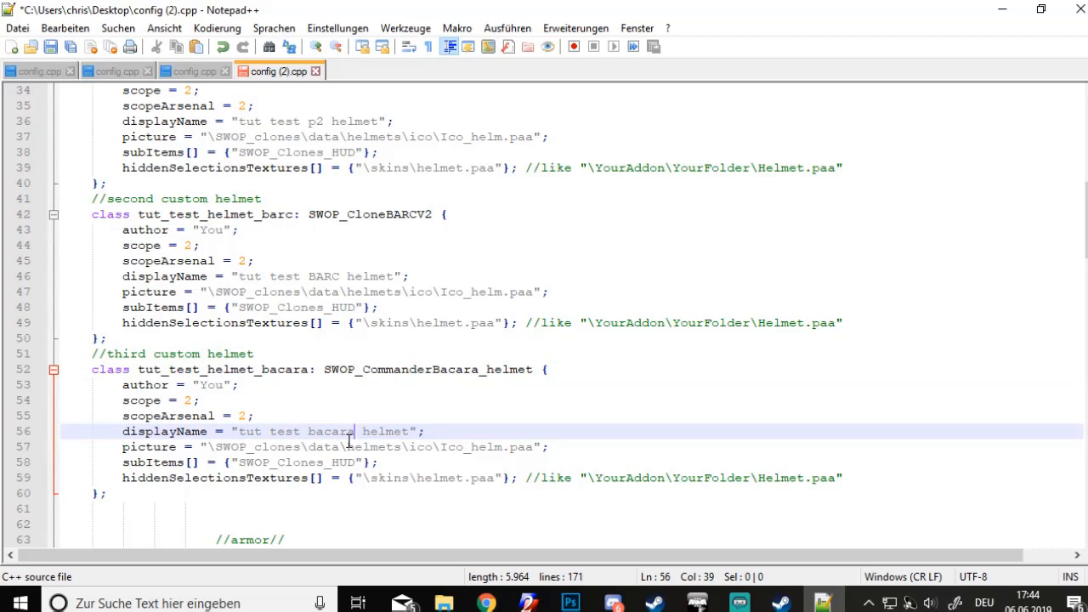
Review the armor section's base classes and their comments on kama, airborne, recon, normal and pauldron variants
{"action": "scroll", "coordinate": [349, 441], "scroll_direction": "down", "scroll_amount": 6}
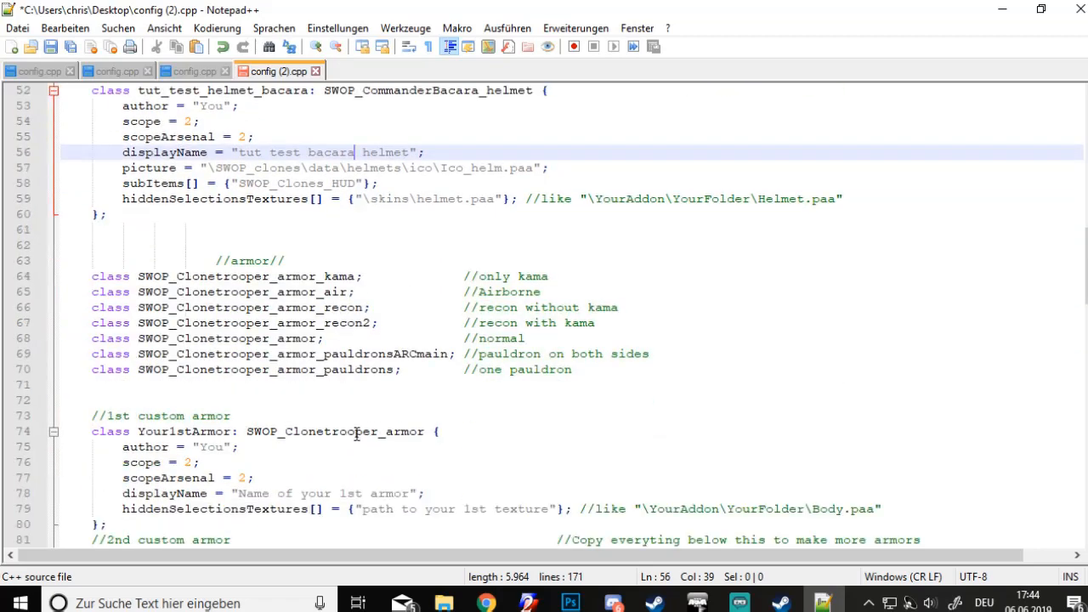
{"action": "scroll", "coordinate": [349, 464], "scroll_direction": "down", "scroll_amount": 2}
{"action": "scroll", "coordinate": [350, 442], "scroll_direction": "down", "scroll_amount": 2}
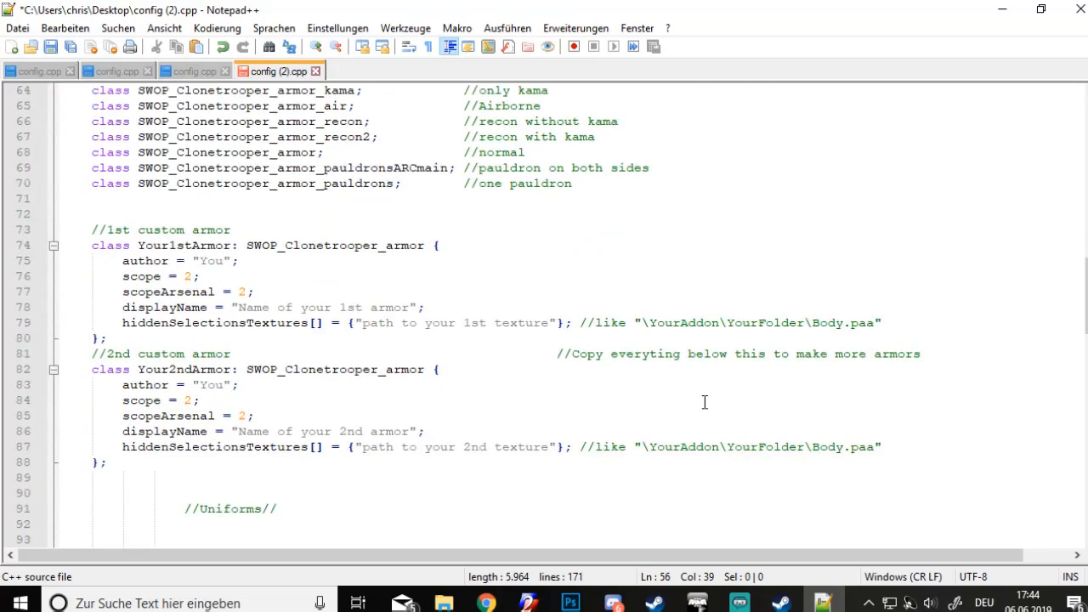
{"action": "scroll", "coordinate": [383, 408], "scroll_direction": "up", "scroll_amount": 3}
{"action": "left_click_drag", "start_coordinate": [70, 223], "coordinate": [418, 322]}
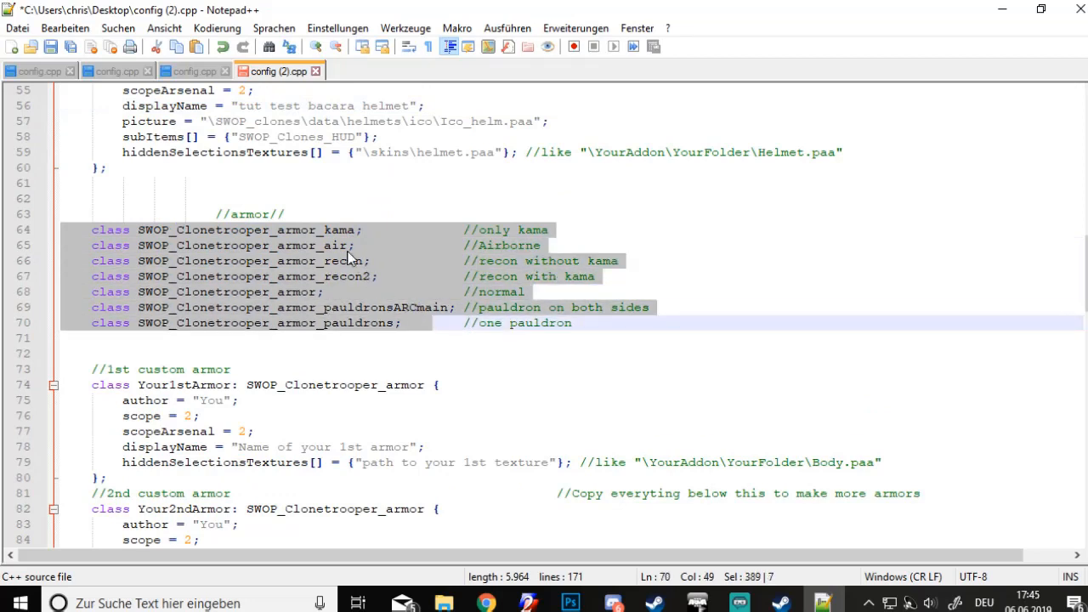
{"action": "left_click", "coordinate": [332, 229]}
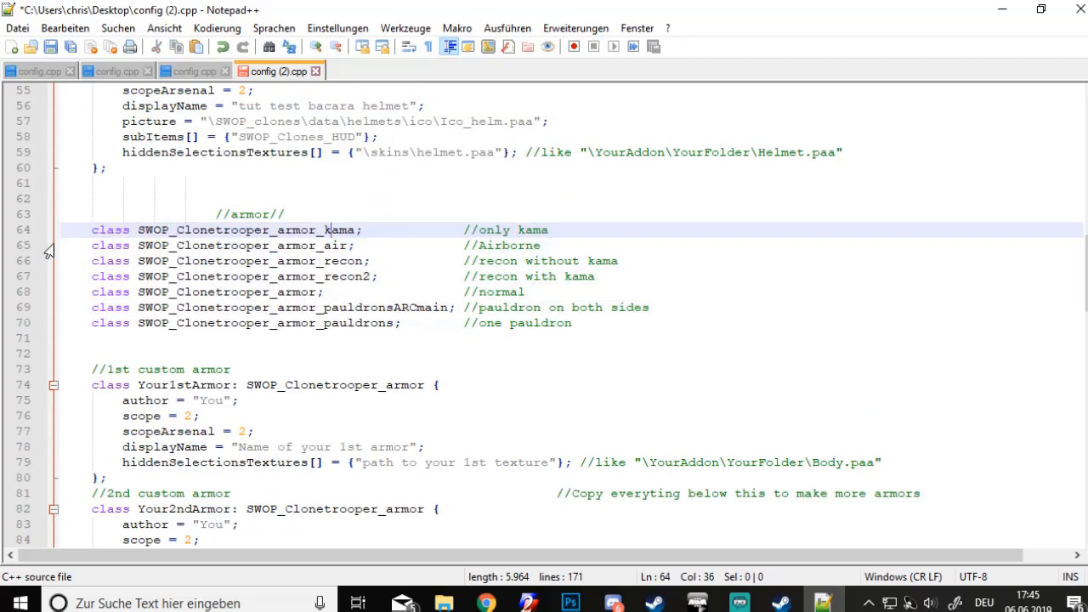
{"action": "left_click", "coordinate": [510, 241]}
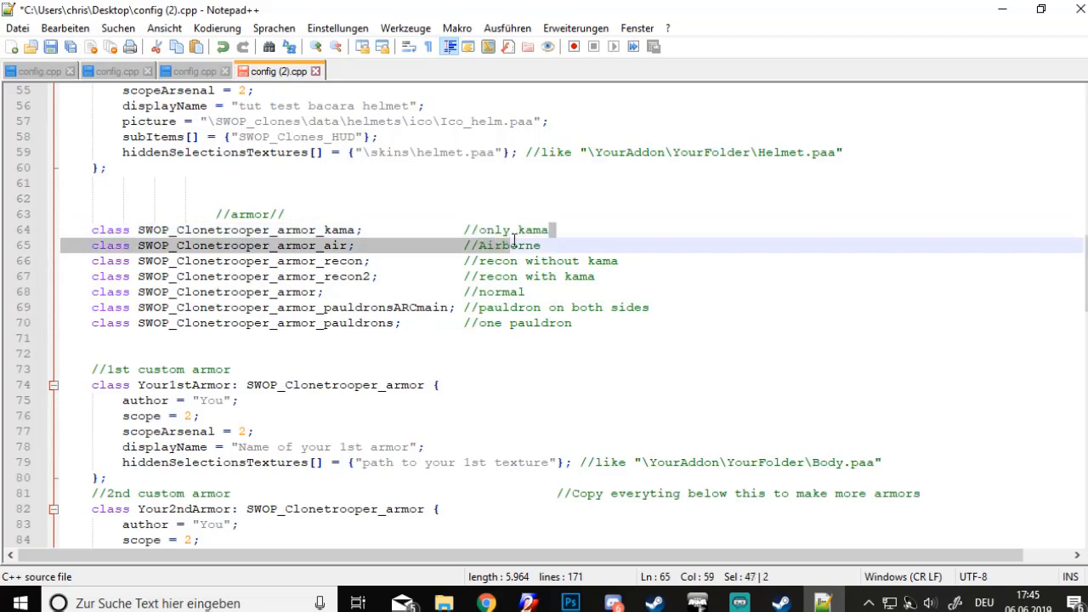
{"action": "double_click", "coordinate": [520, 233]}
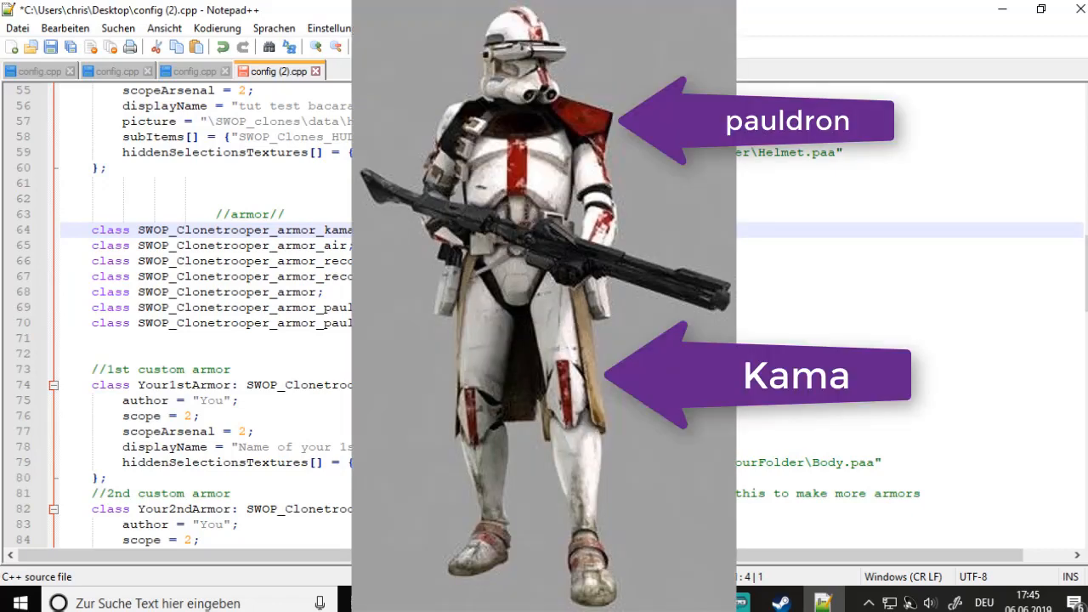
{"action": "left_click_drag", "start_coordinate": [427, 246], "coordinate": [88, 246]}
{"action": "left_click", "coordinate": [95, 245]}
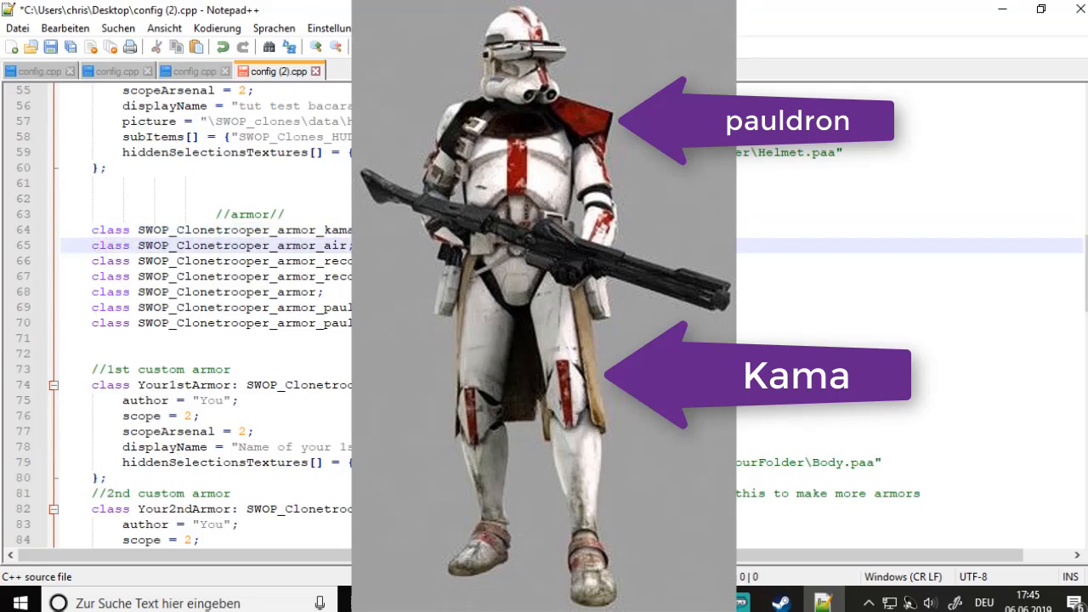
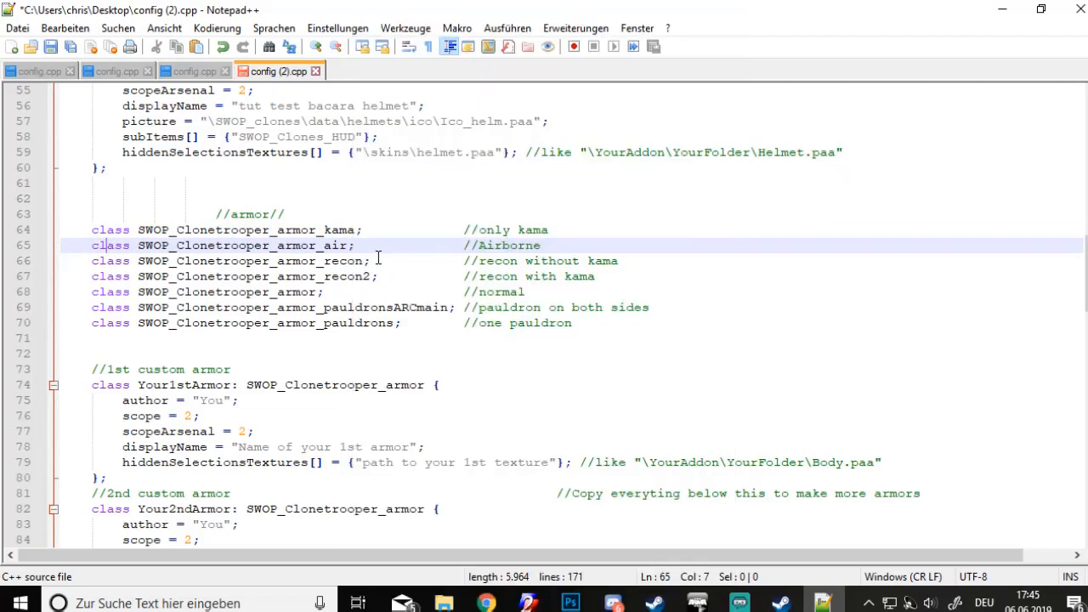
{"action": "left_click_drag", "start_coordinate": [622, 261], "coordinate": [533, 262]}
{"action": "left_click", "coordinate": [610, 277]}
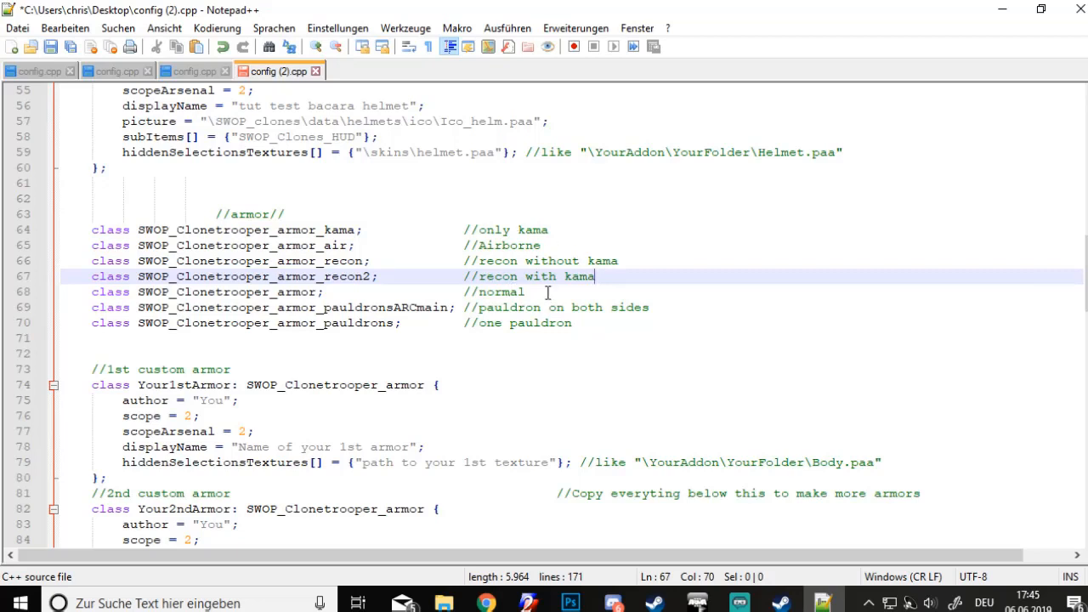
{"action": "left_click_drag", "start_coordinate": [547, 292], "coordinate": [462, 290]}
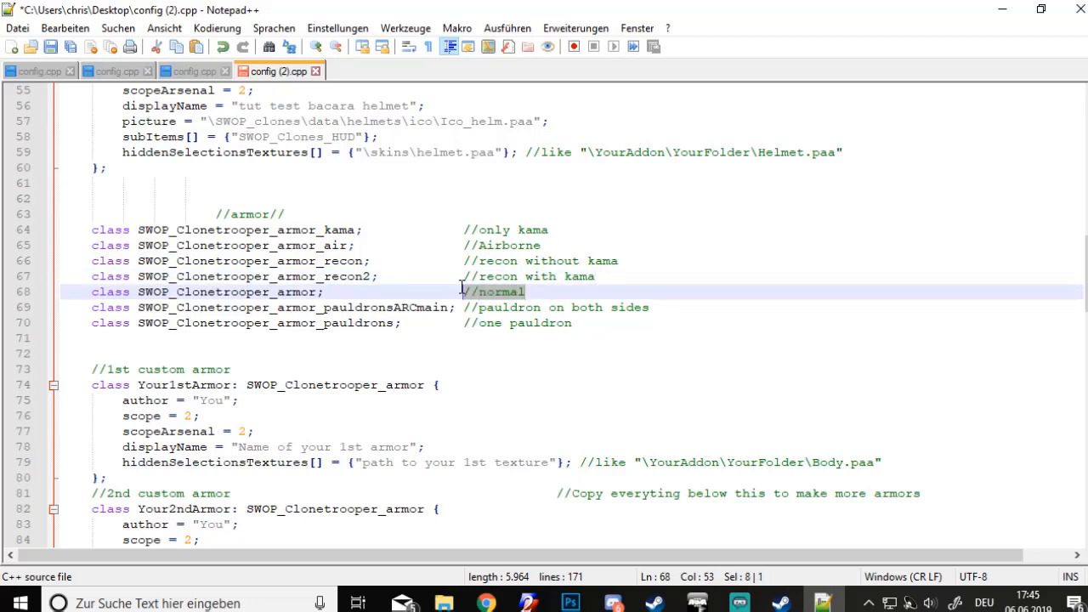
{"action": "left_click", "coordinate": [364, 307]}
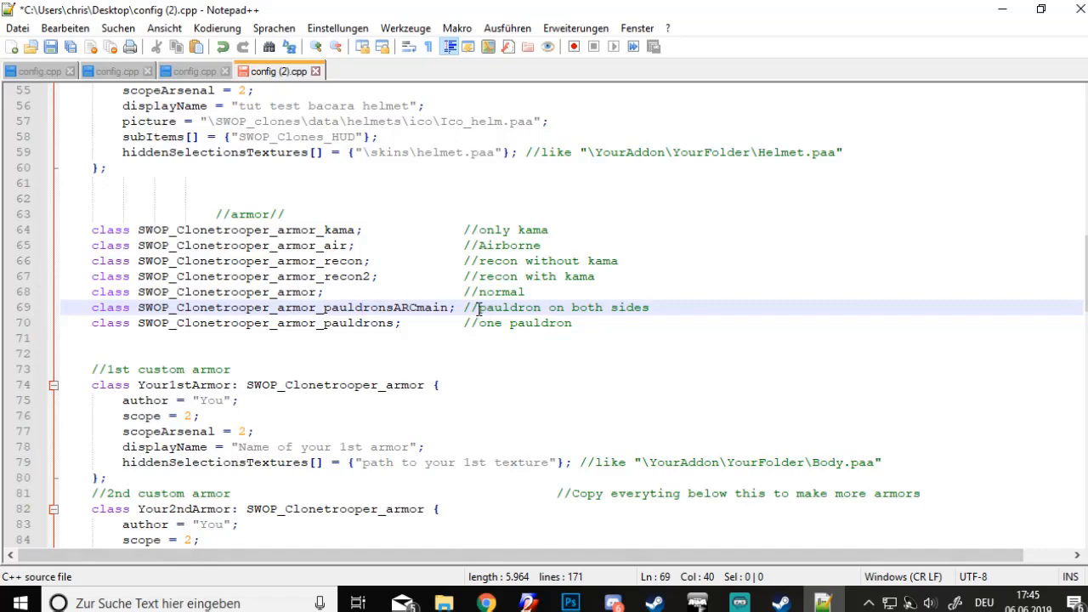
Delete the entire second custom armor block, keeping only the first custom armor class
{"action": "left_click_drag", "start_coordinate": [89, 307], "coordinate": [660, 308]}
{"action": "left_click", "coordinate": [571, 334]}
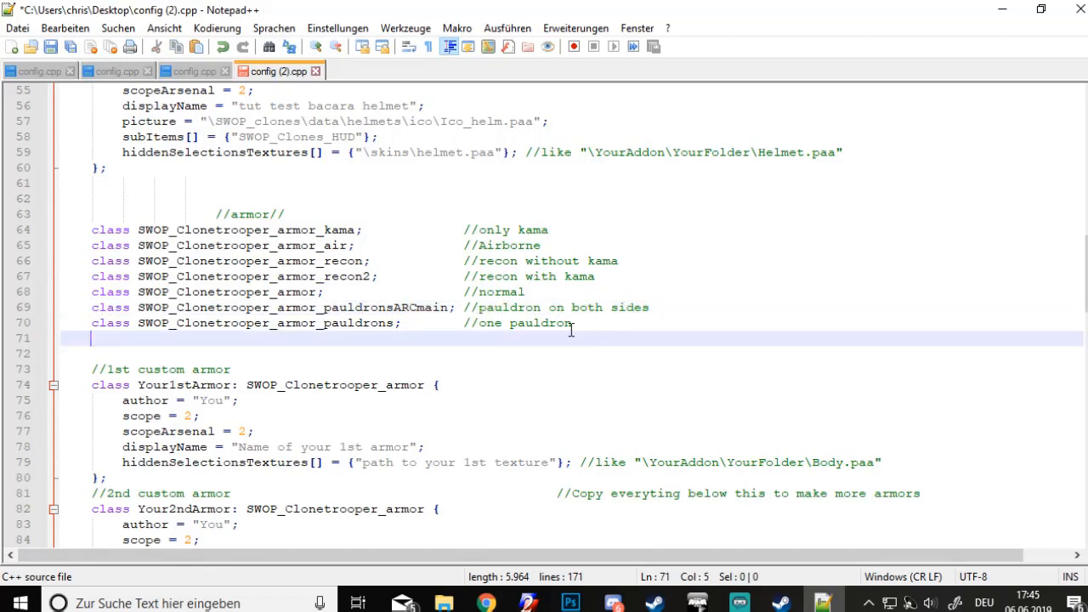
{"action": "scroll", "coordinate": [96, 372], "scroll_direction": "down", "scroll_amount": 3}
{"action": "left_click_drag", "start_coordinate": [87, 355], "coordinate": [159, 467]}
{"action": "key", "text": "BackSpace"}
{"action": "key", "text": "BackSpace"}
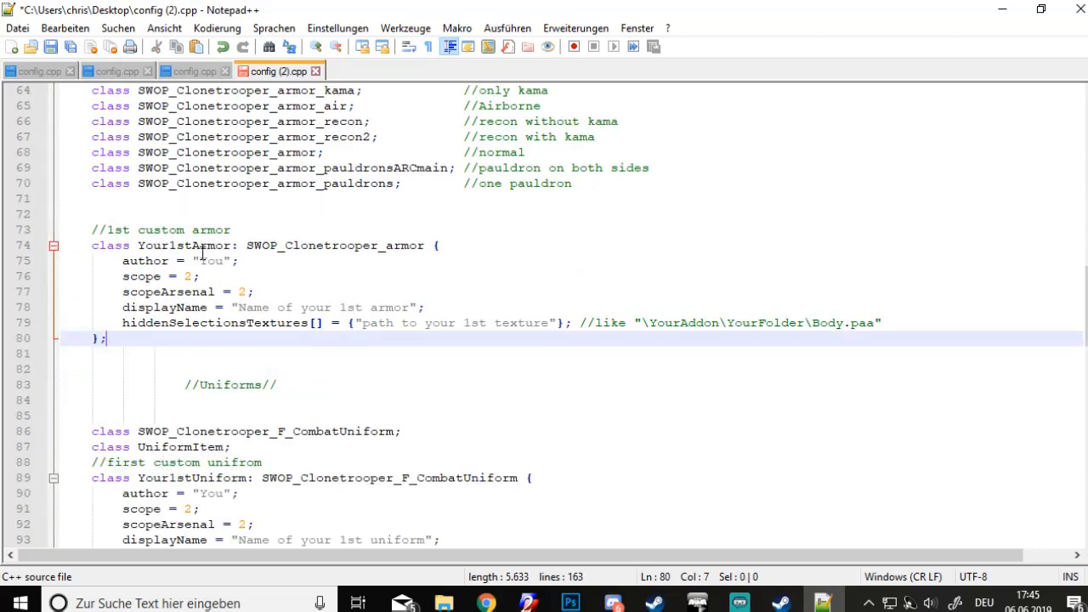
Rename the first custom armor class to tut_test_armor
{"action": "left_click_drag", "start_coordinate": [231, 247], "coordinate": [145, 253]}
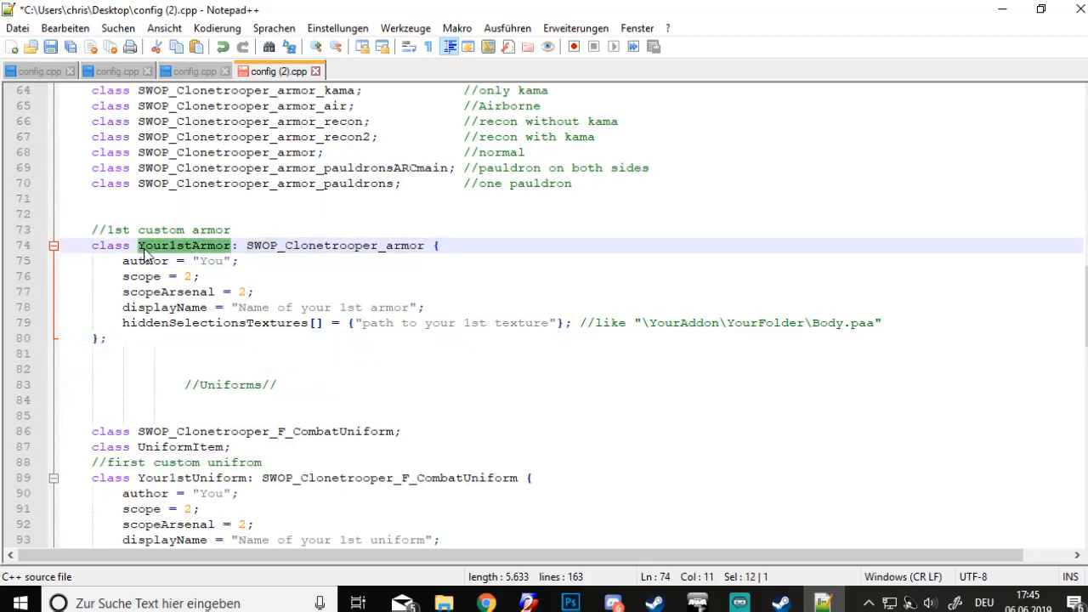
{"action": "key", "text": "BackSpace"}
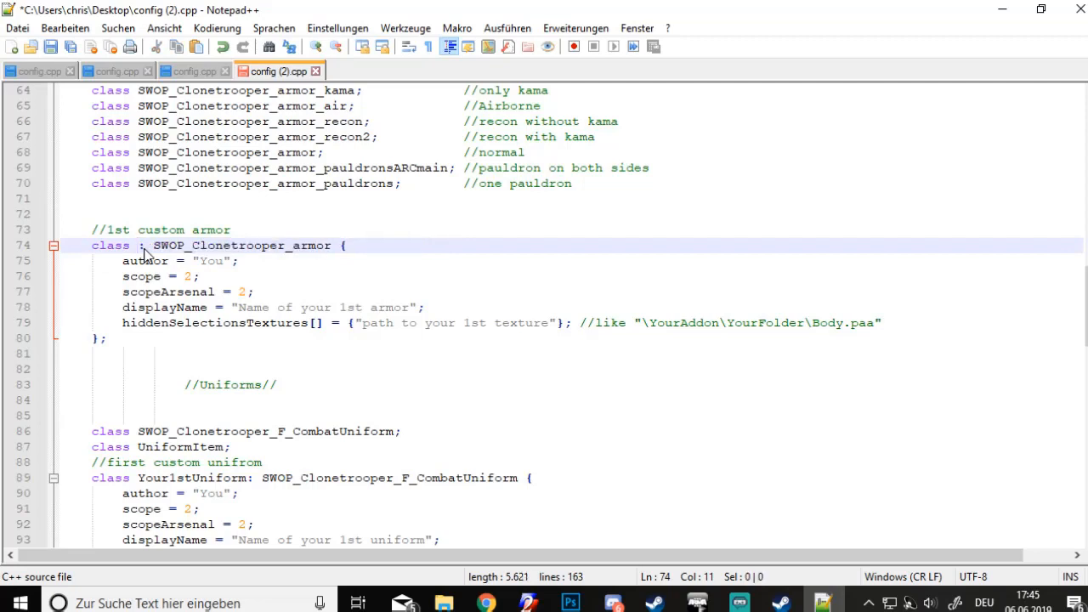
{"action": "type", "text": "tut_test_"}
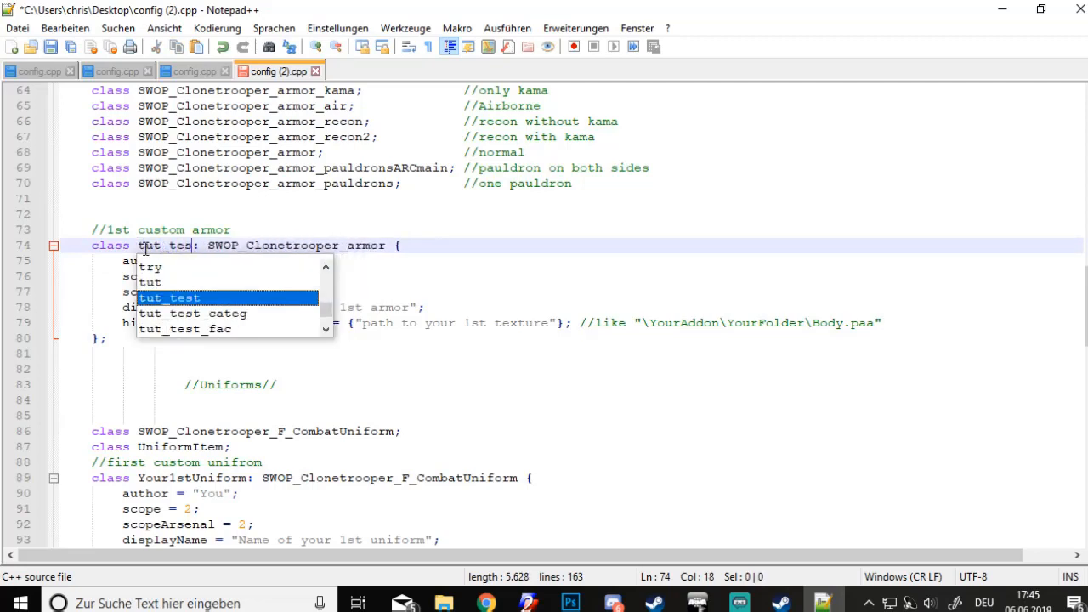
{"action": "type", "text": "armor"}
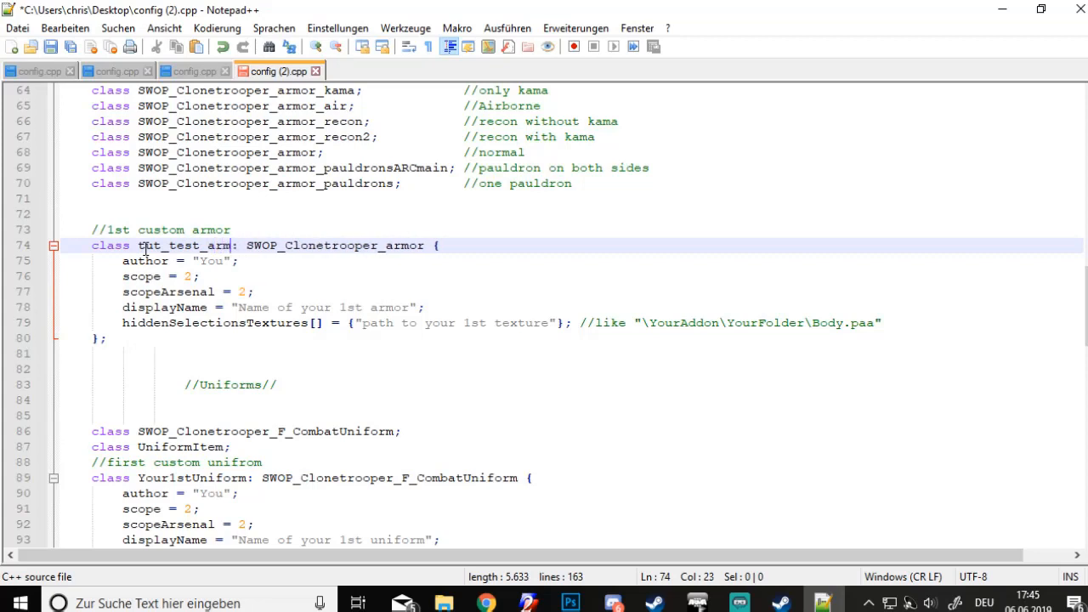
Set the displayName of tut_test_armor to "tut test armor"
{"action": "left_click_drag", "start_coordinate": [239, 307], "coordinate": [408, 308]}
{"action": "type", "text": "tut test armo"}
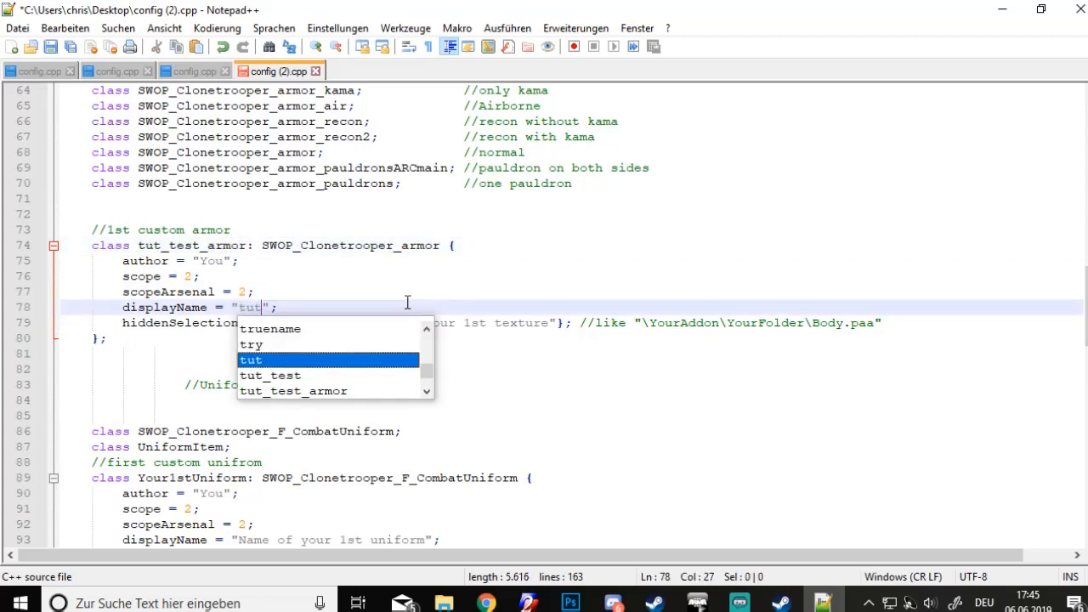
{"action": "type", "text": "r"}
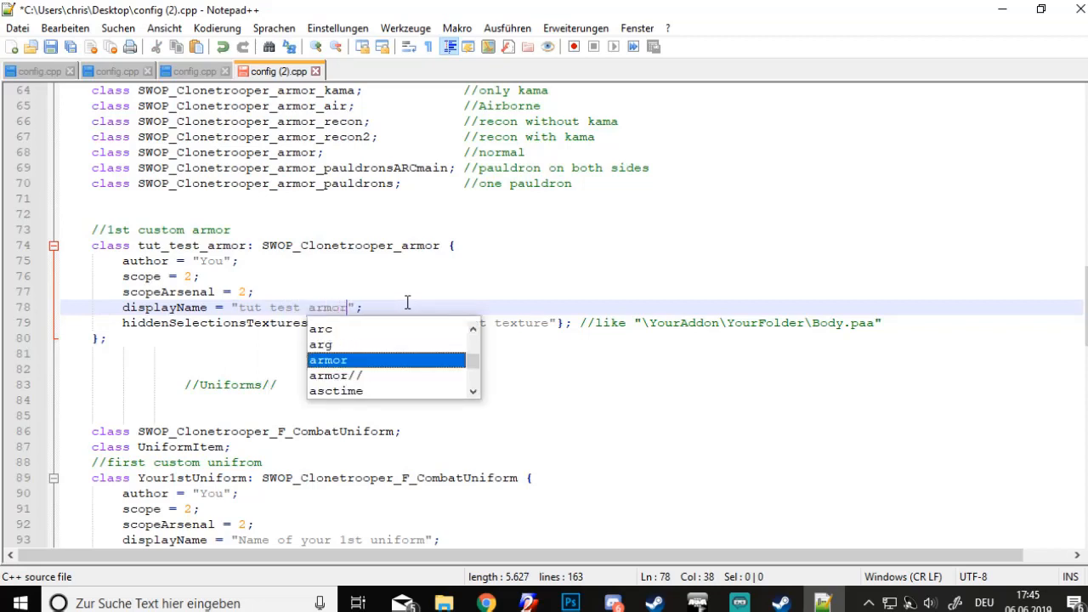
{"action": "left_click", "coordinate": [451, 304]}
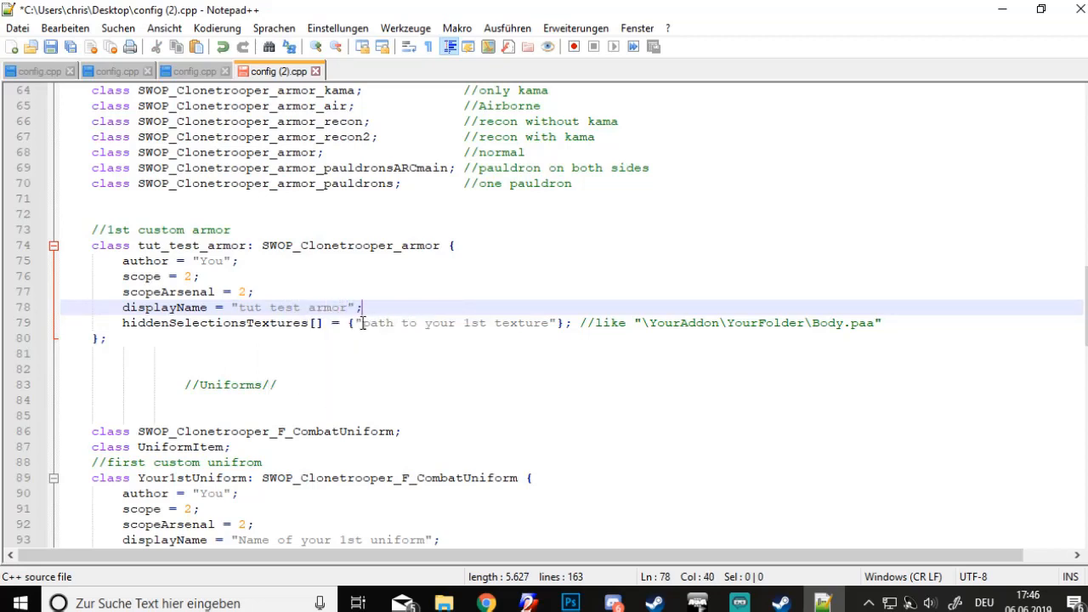
Set the hiddenSelectionsTextures path of tut_test_armor to "\skins\body.paa"
{"action": "left_click_drag", "start_coordinate": [362, 324], "coordinate": [547, 330]}
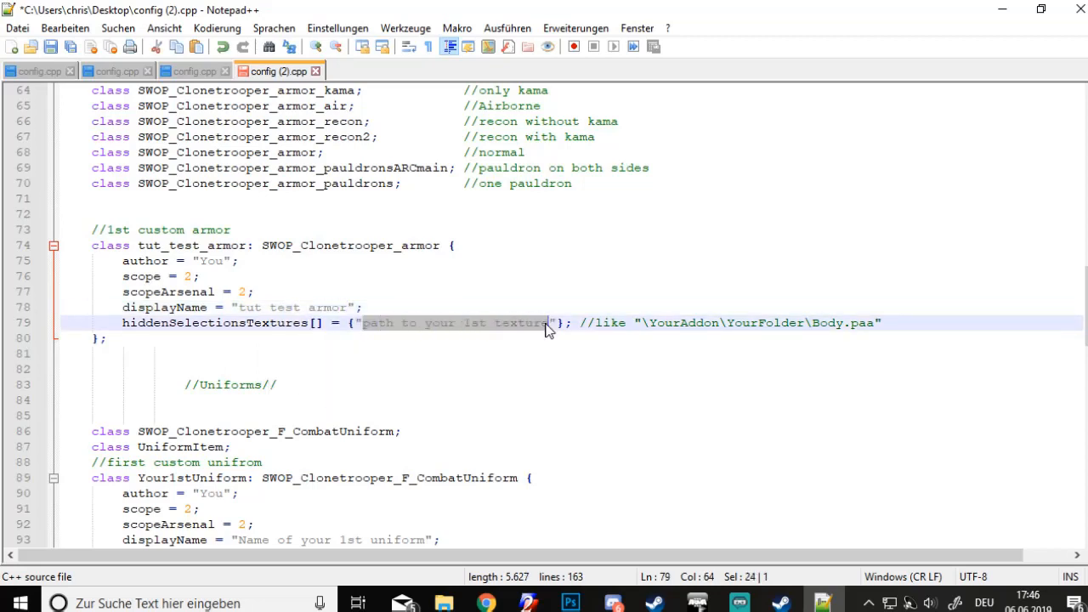
{"action": "type", "text": "\\skins"}
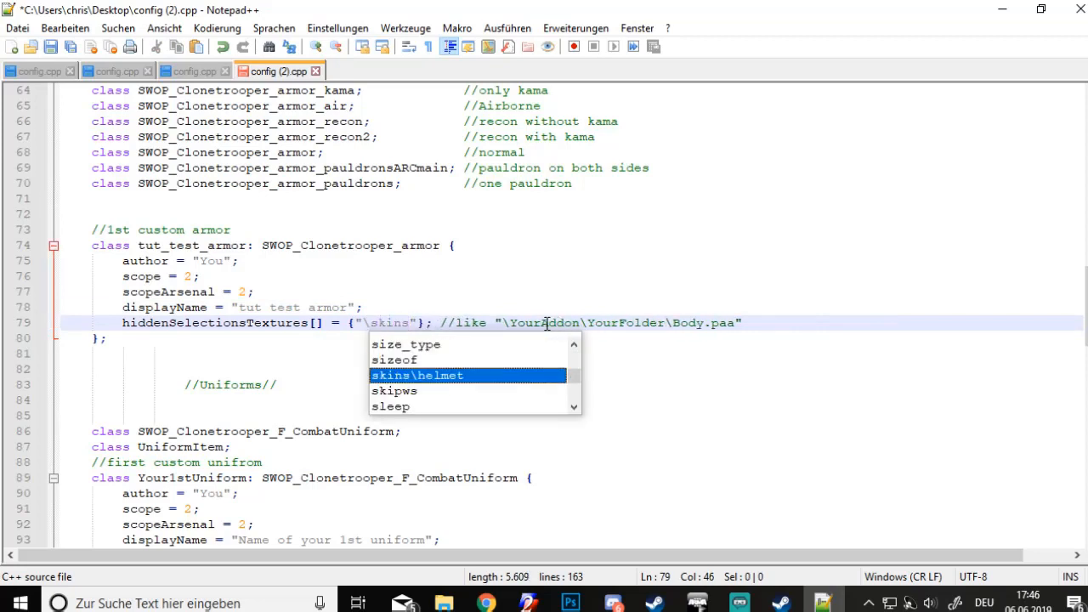
{"action": "type", "text": "\\B"}
{"action": "key", "text": "BackSpace"}
{"action": "type", "text": "b"}
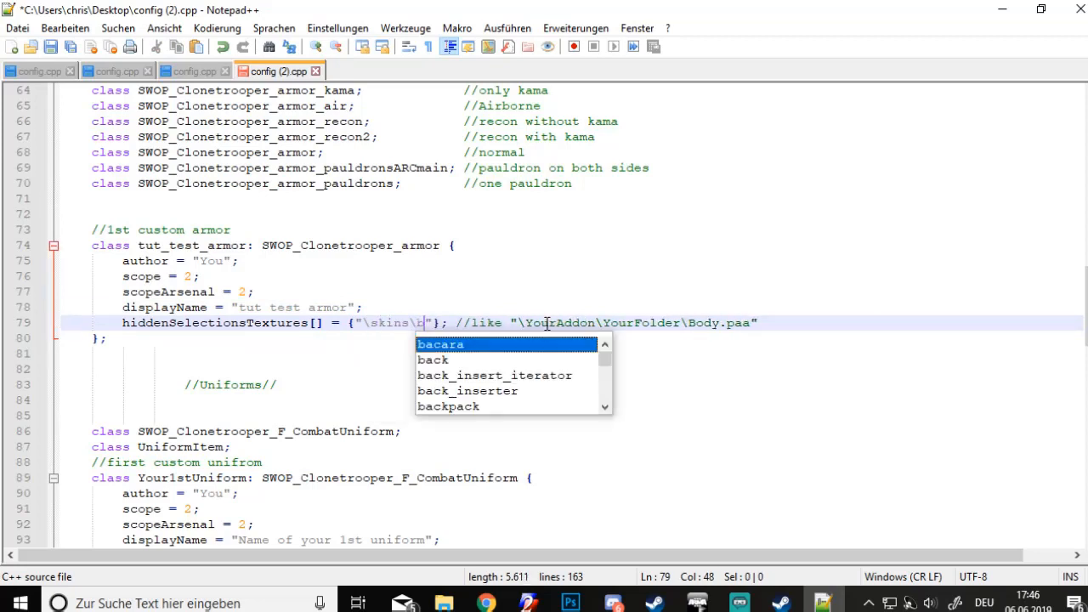
{"action": "type", "text": "ody.paa"}
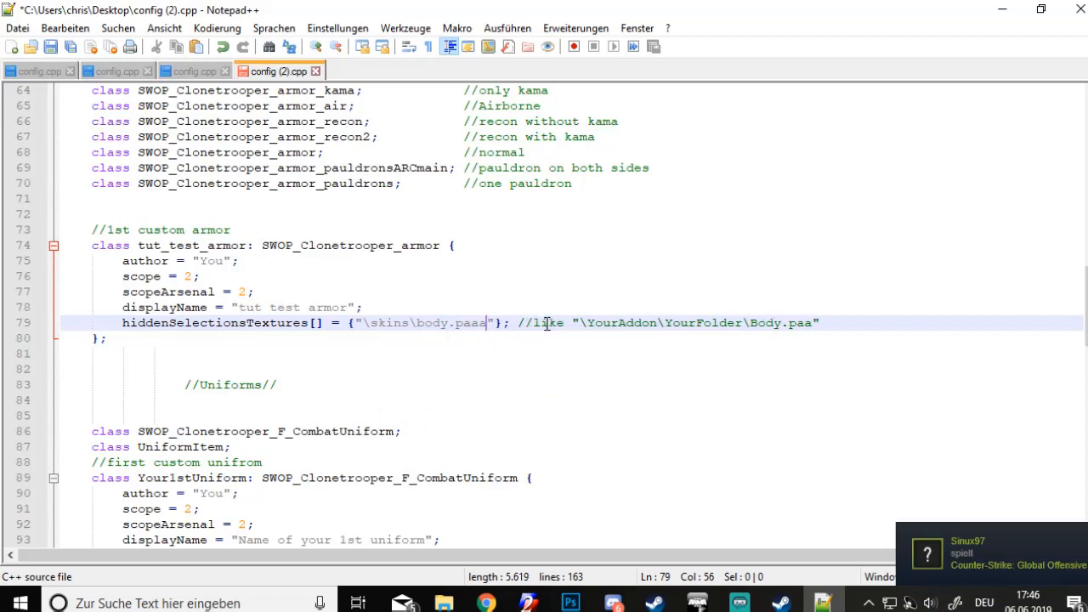
Check the body texture's file name in the mod's addons\skins folder in File Explorer, and return to the config in Notepad++
{"action": "left_click", "coordinate": [405, 603]}
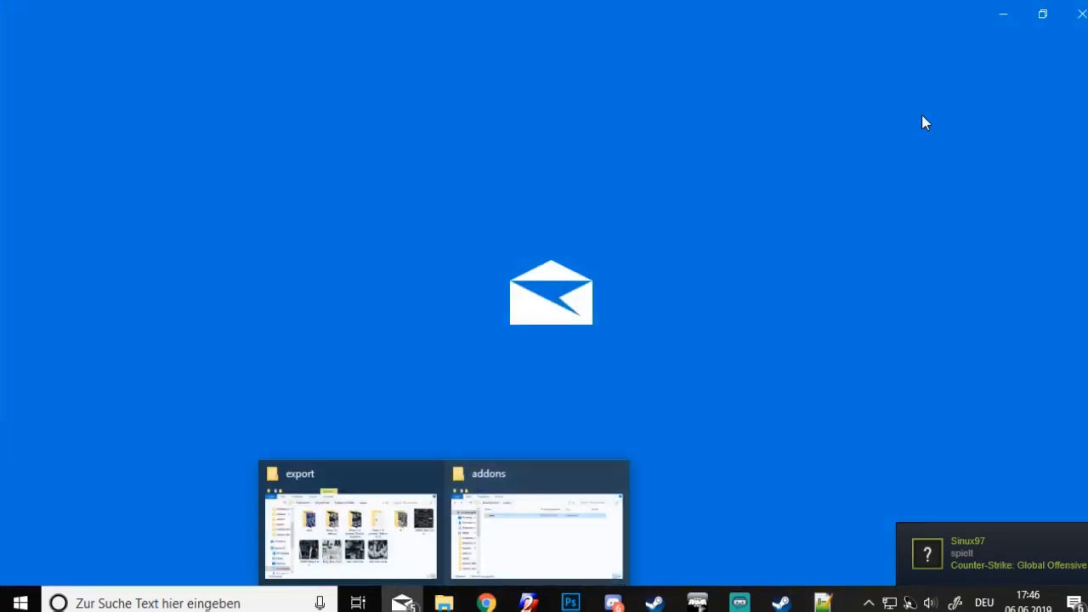
{"action": "left_click", "coordinate": [1082, 8]}
{"action": "mouse_move", "coordinate": [444, 602]}
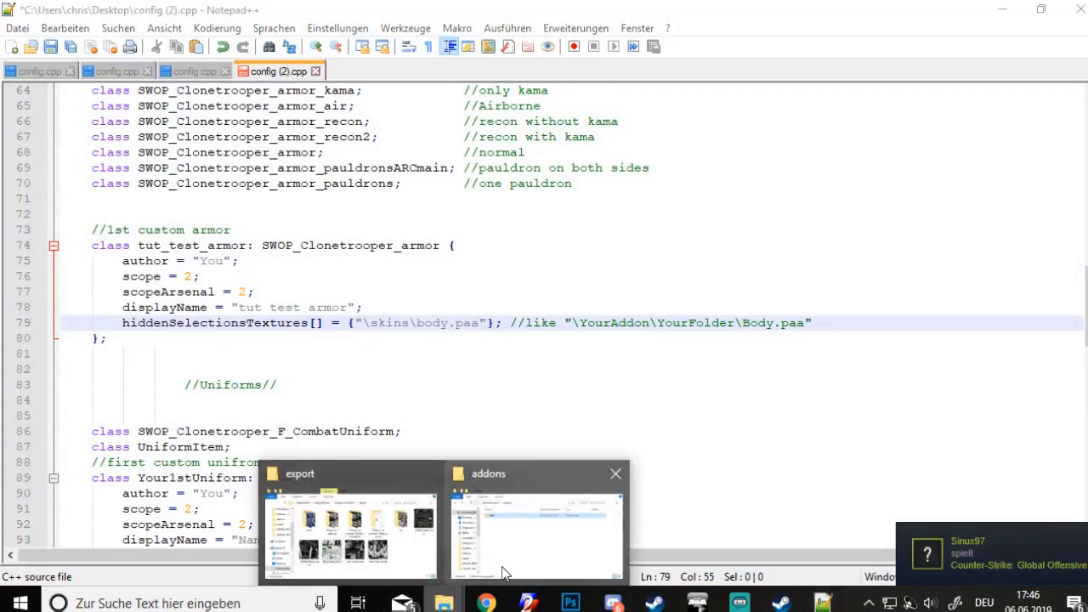
{"action": "left_click", "coordinate": [520, 527]}
{"action": "double_click", "coordinate": [567, 179]}
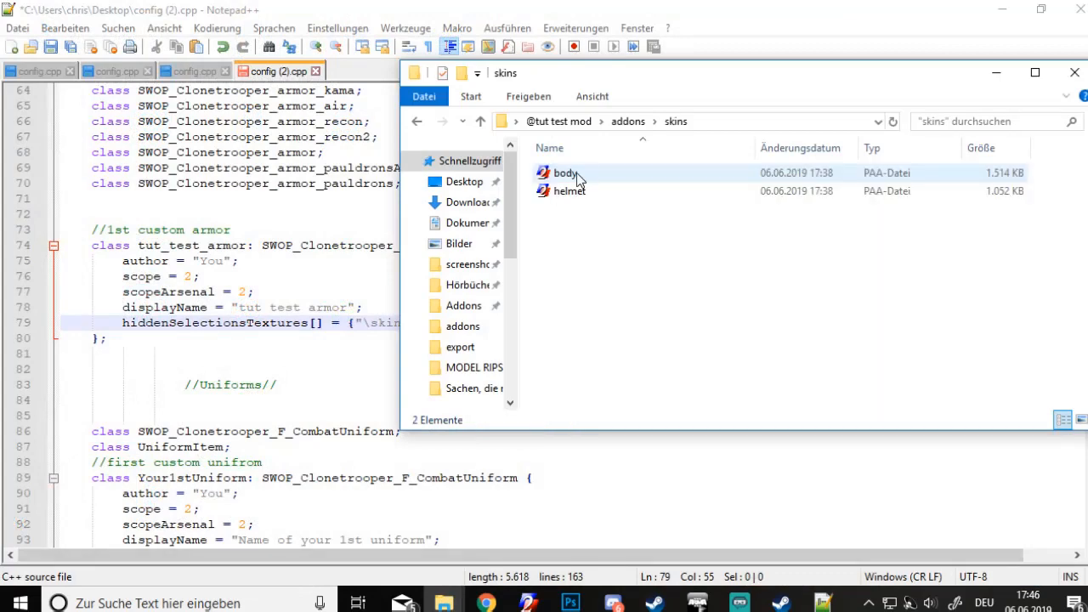
{"action": "left_click", "coordinate": [82, 391]}
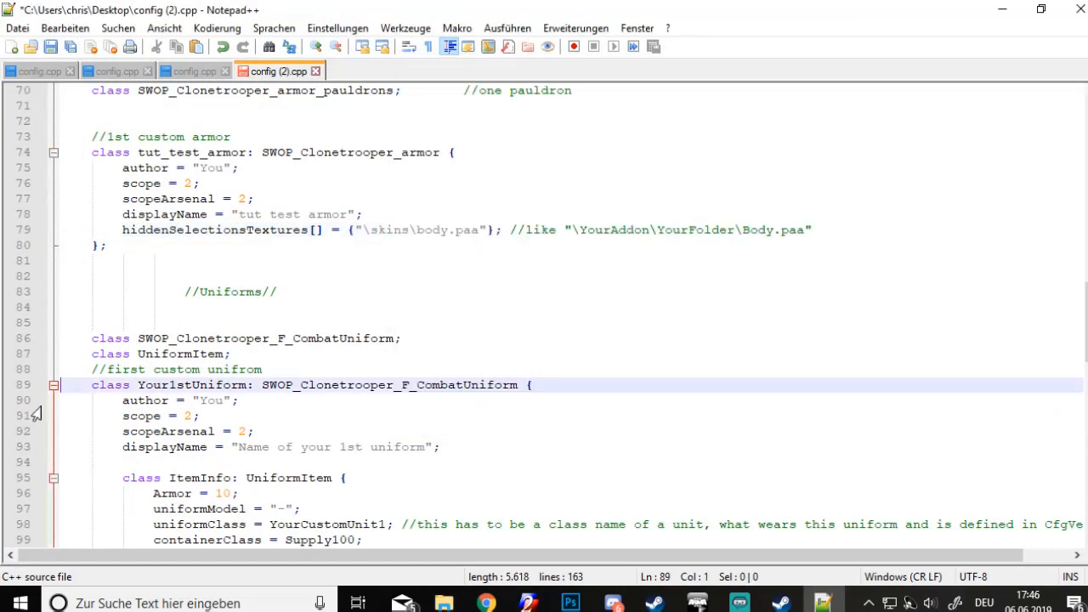
Delete the entire second custom uniform block above the closing brace before CfgVehicles
{"action": "scroll", "coordinate": [80, 399], "scroll_direction": "up", "scroll_amount": 2}
{"action": "scroll", "coordinate": [72, 405], "scroll_direction": "down", "scroll_amount": 5}
{"action": "scroll", "coordinate": [71, 405], "scroll_direction": "down", "scroll_amount": 2}
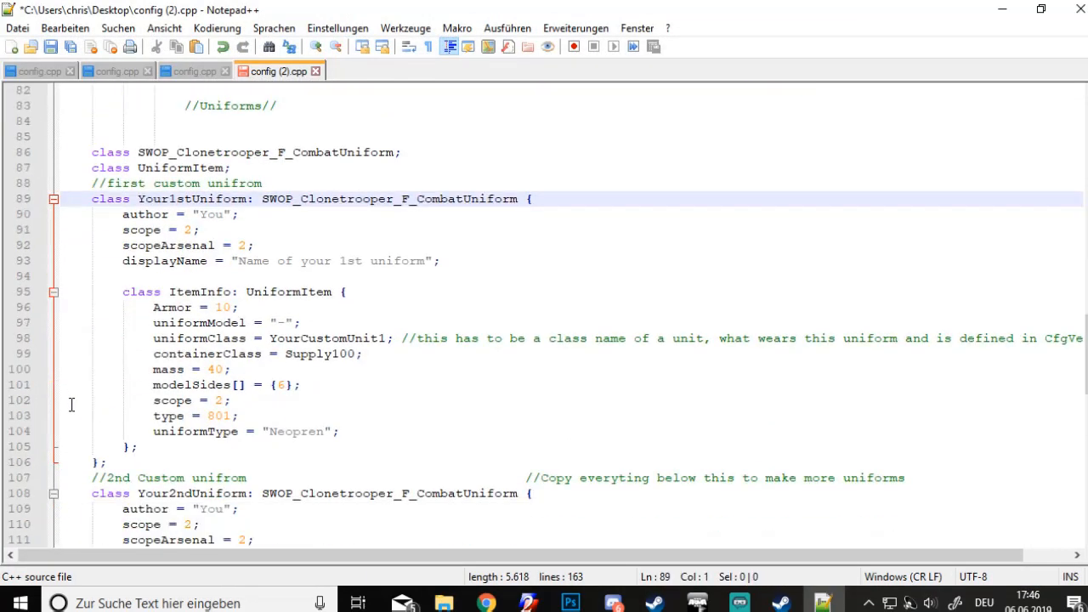
{"action": "scroll", "coordinate": [86, 299], "scroll_direction": "down", "scroll_amount": 5}
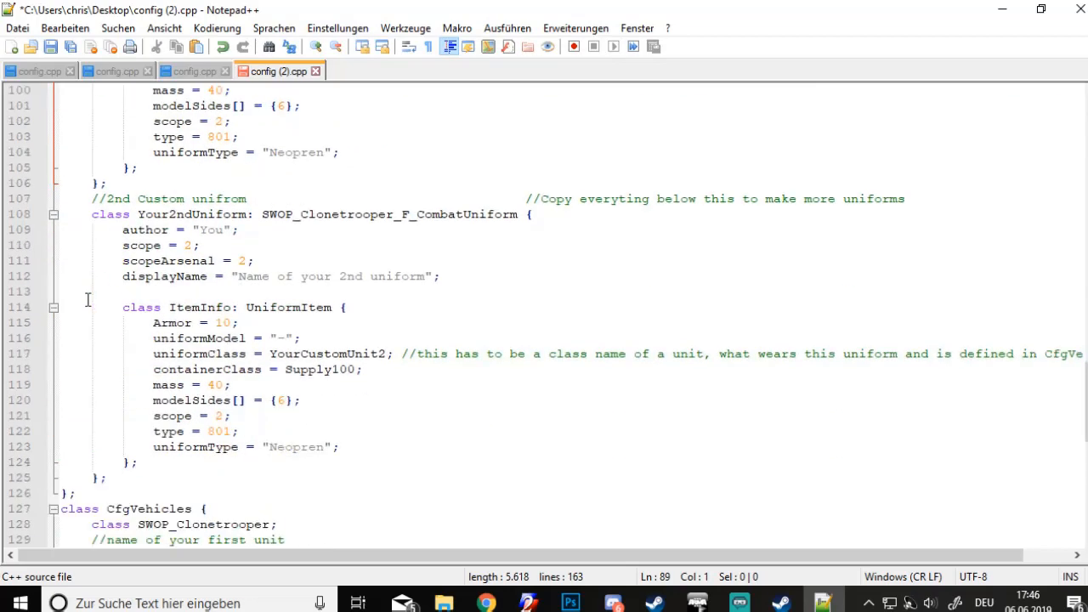
{"action": "left_click_drag", "start_coordinate": [91, 199], "coordinate": [171, 472]}
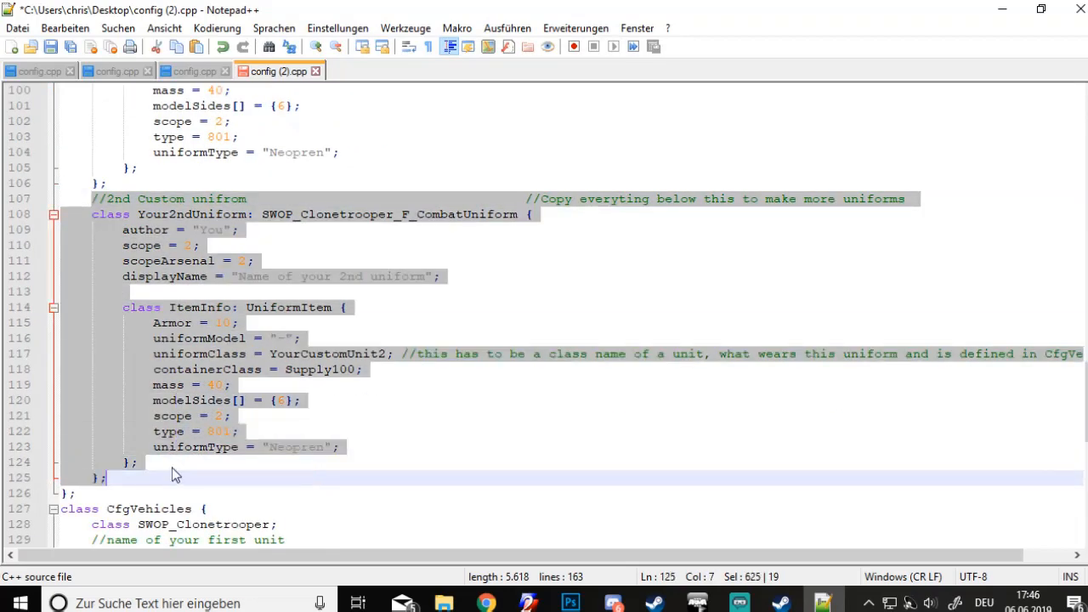
{"action": "key", "text": "BackSpace"}
{"action": "key", "text": "BackSpace"}
{"action": "key", "text": "BackSpace"}
Rename the first custom uniform class to tut_test_uni
{"action": "scroll", "coordinate": [171, 466], "scroll_direction": "up", "scroll_amount": 5}
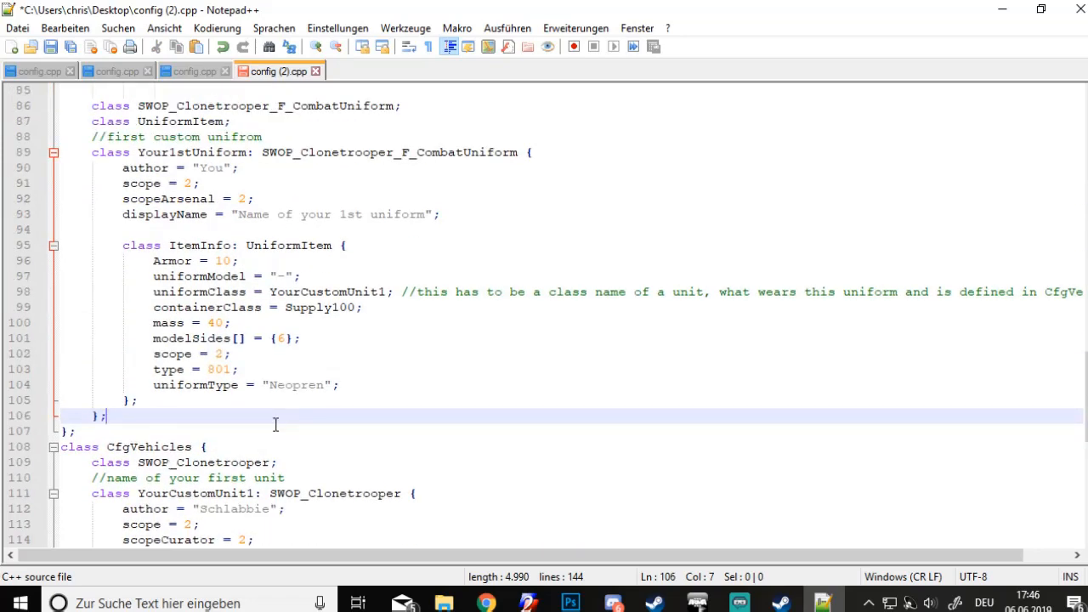
{"action": "scroll", "coordinate": [222, 414], "scroll_direction": "up", "scroll_amount": 1}
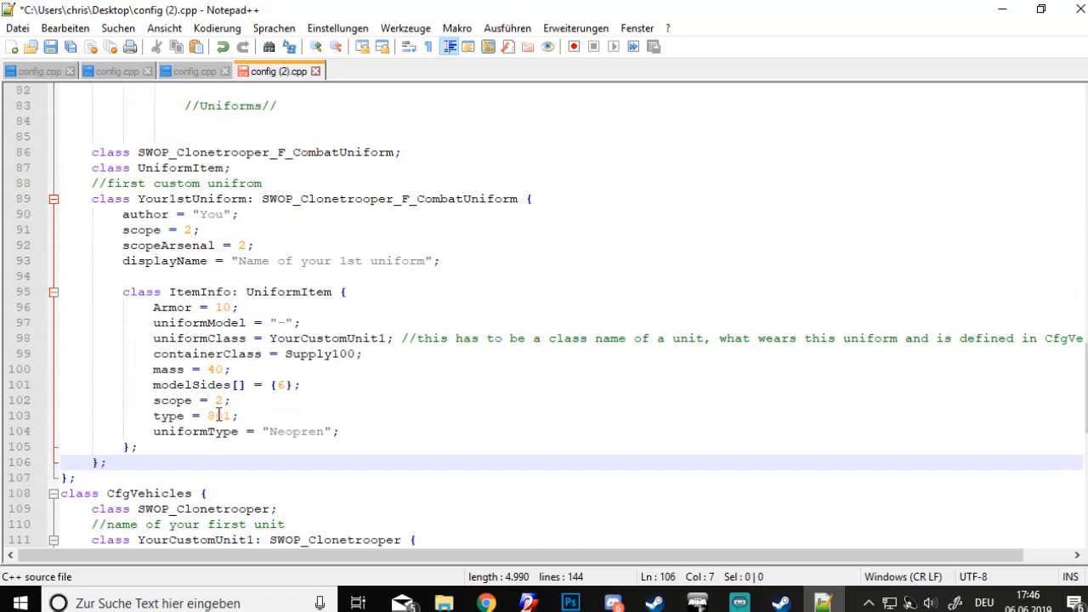
{"action": "scroll", "coordinate": [222, 414], "scroll_direction": "down", "scroll_amount": 2}
{"action": "scroll", "coordinate": [222, 414], "scroll_direction": "up", "scroll_amount": 2}
{"action": "scroll", "coordinate": [244, 401], "scroll_direction": "up", "scroll_amount": 8}
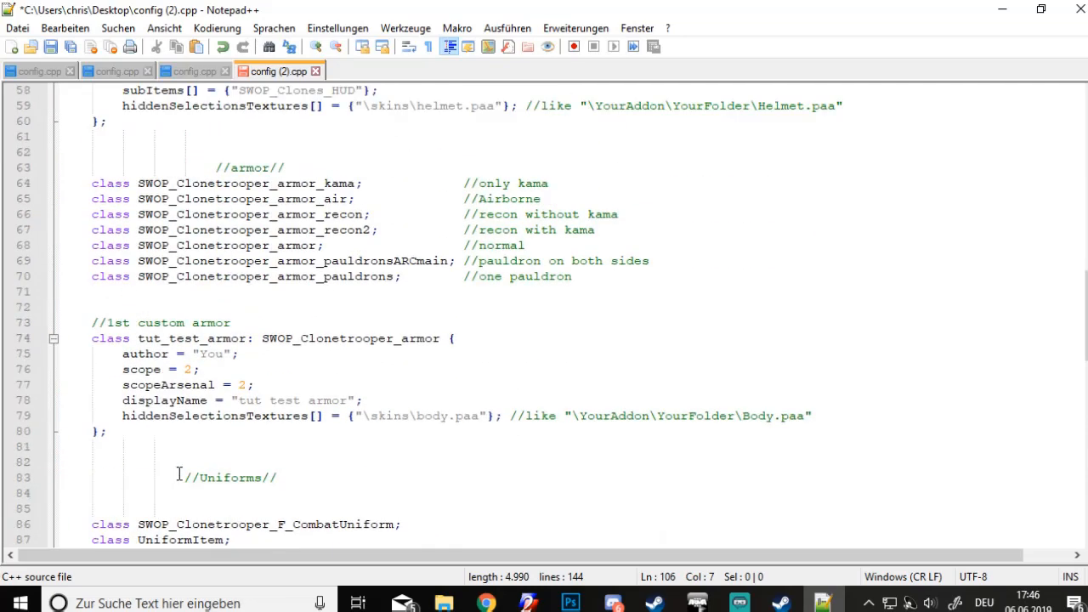
{"action": "scroll", "coordinate": [245, 402], "scroll_direction": "down", "scroll_amount": 5}
{"action": "scroll", "coordinate": [245, 402], "scroll_direction": "up", "scroll_amount": 5}
{"action": "scroll", "coordinate": [245, 401], "scroll_direction": "down", "scroll_amount": 4}
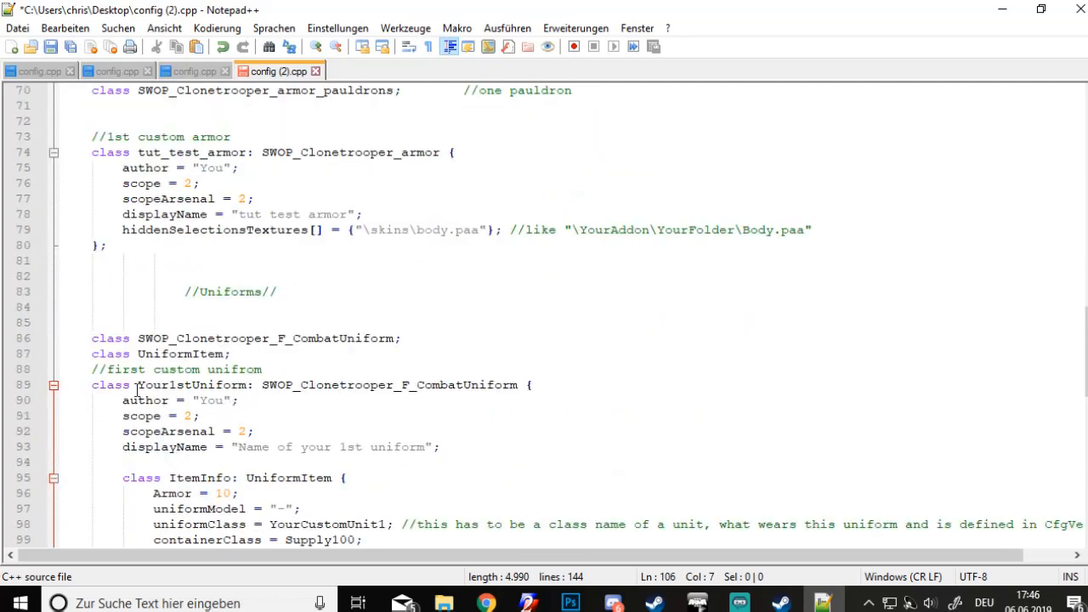
{"action": "left_click_drag", "start_coordinate": [138, 385], "coordinate": [249, 388]}
{"action": "type", "text": "test_"}
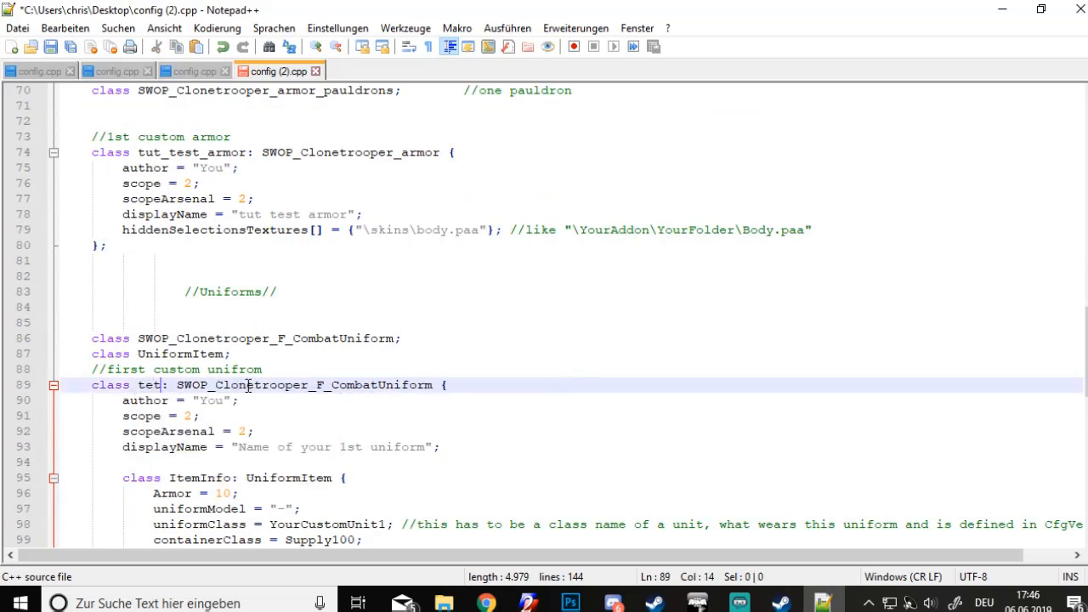
{"action": "key", "text": "BackSpace"}
{"action": "key", "text": "BackSpace"}
{"action": "key", "text": "BackSpace"}
{"action": "key", "text": "BackSpace"}
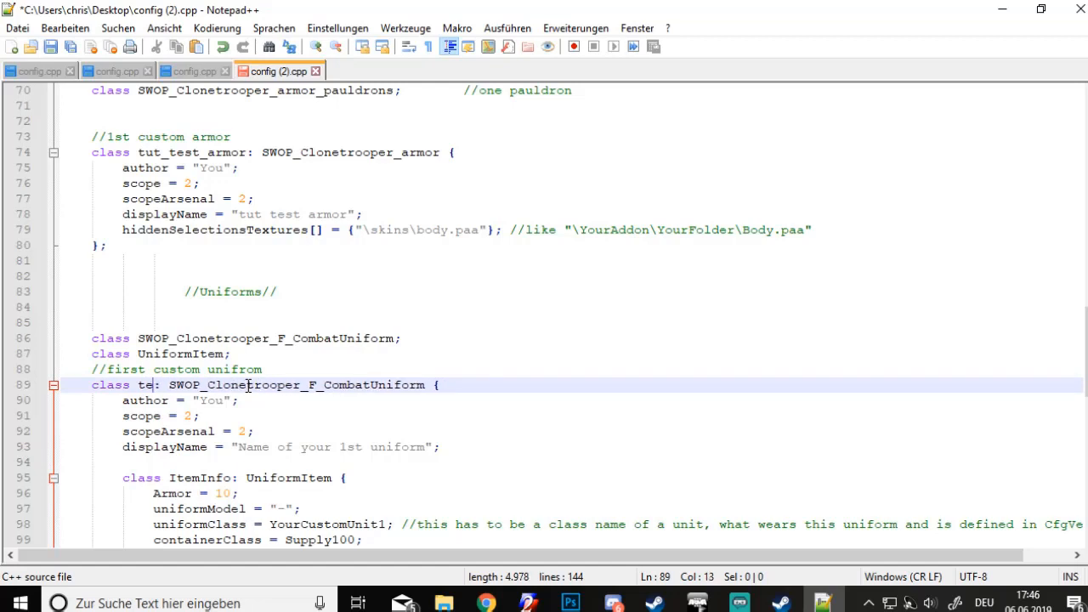
{"action": "type", "text": "ut"}
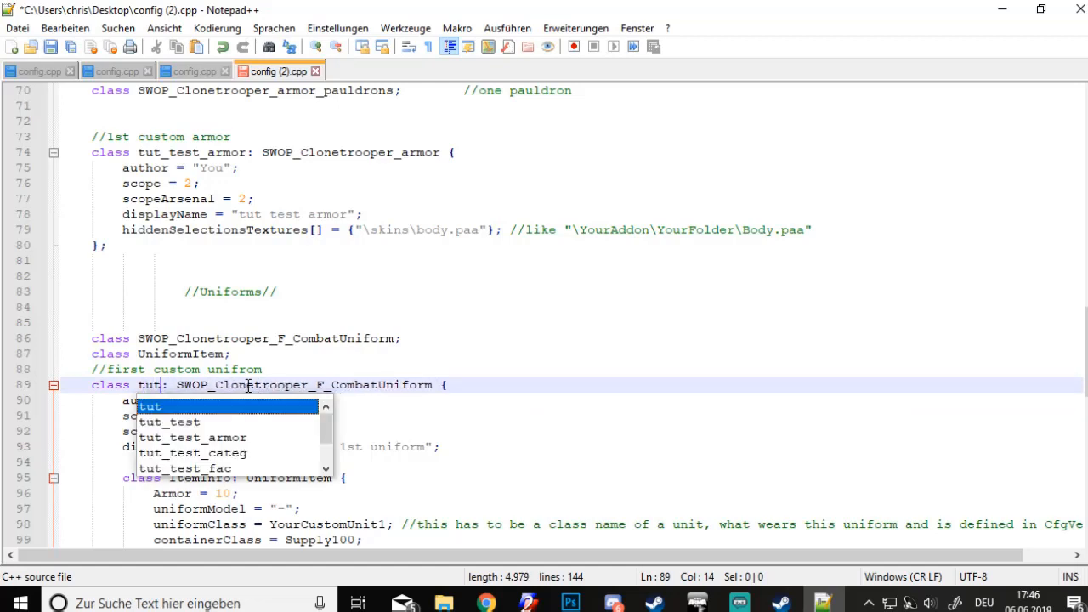
{"action": "type", "text": "_test_uni"}
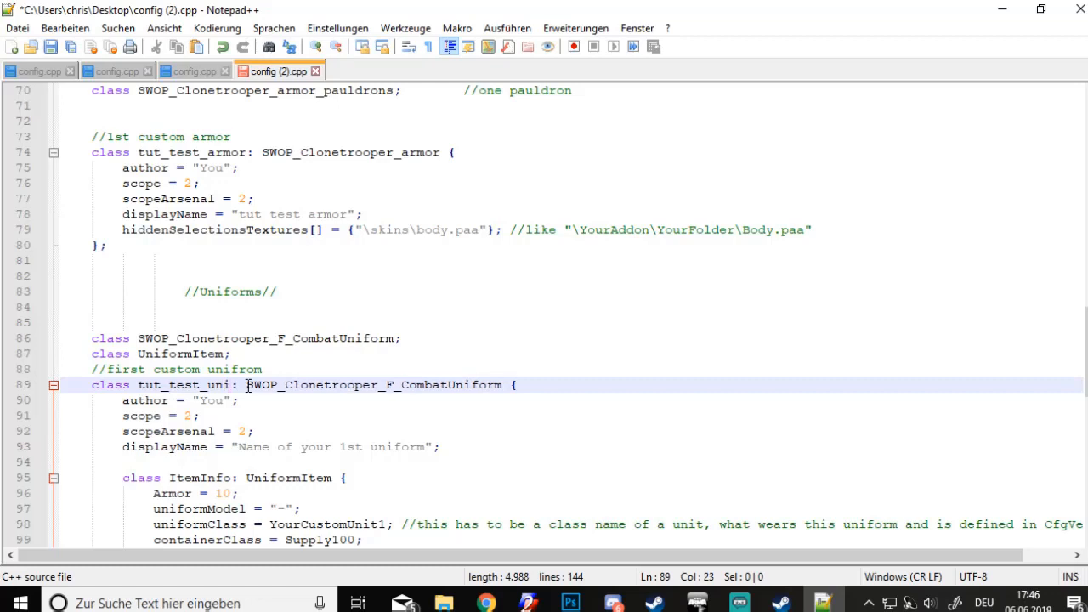
Set the displayName of tut_test_uni to "tut test unifrom"
{"action": "left_click_drag", "start_coordinate": [238, 447], "coordinate": [423, 452]}
{"action": "type", "text": "tut test unoi"}
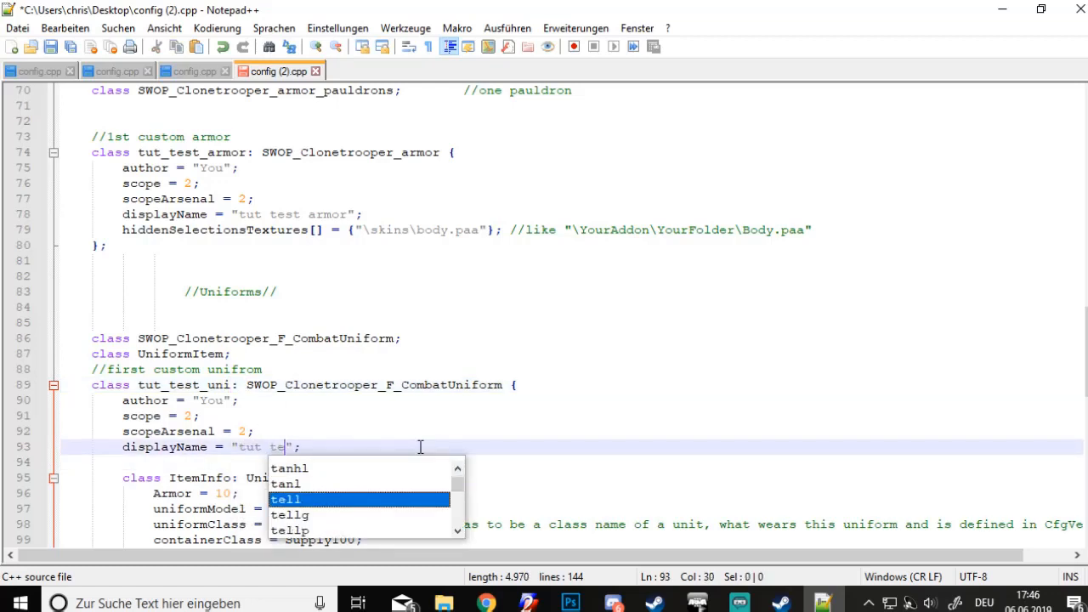
{"action": "key", "text": "BackSpace"}
{"action": "key", "text": "BackSpace"}
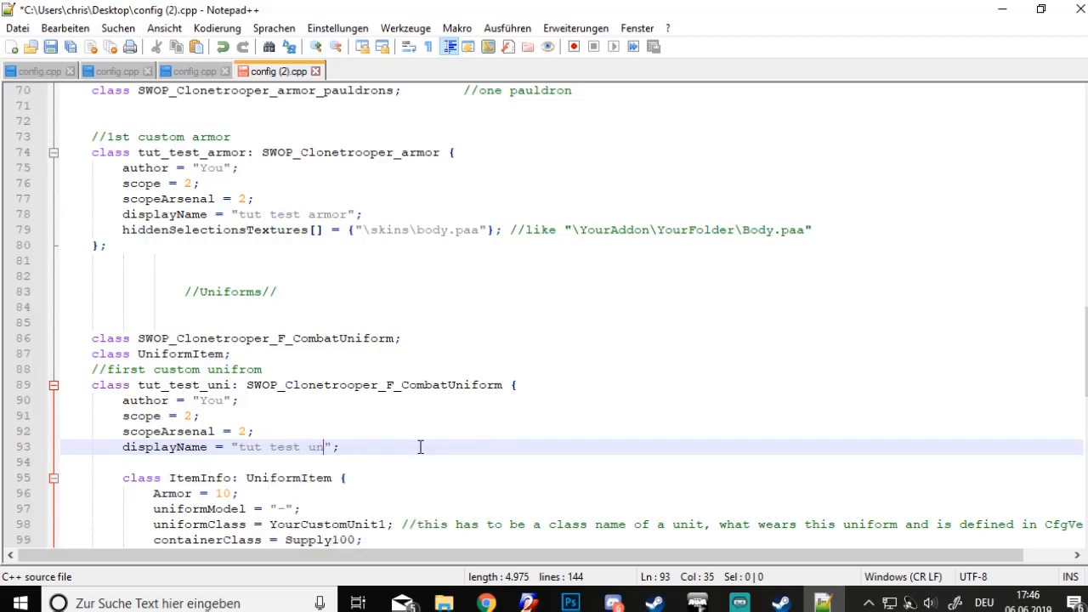
{"action": "type", "text": "ifrom"}
{"action": "key", "text": "Escape"}
Set the uniformClass in the ItemInfo of tut_test_uni to tut_test_trooper
{"action": "scroll", "coordinate": [420, 448], "scroll_direction": "down", "scroll_amount": 2}
{"action": "left_click_drag", "start_coordinate": [385, 432], "coordinate": [269, 433]}
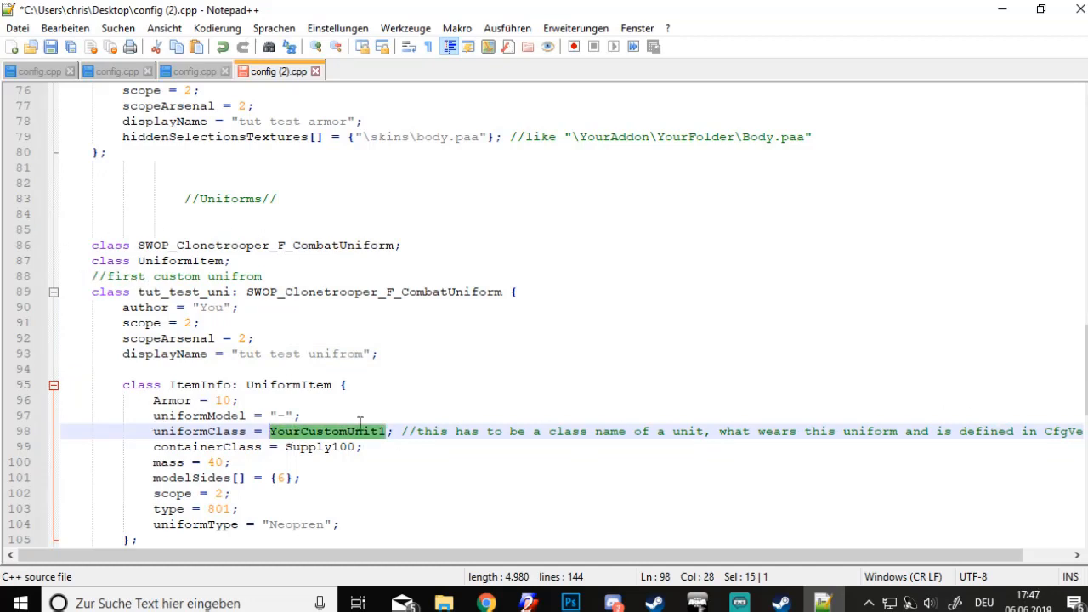
{"action": "type", "text": "tut"}
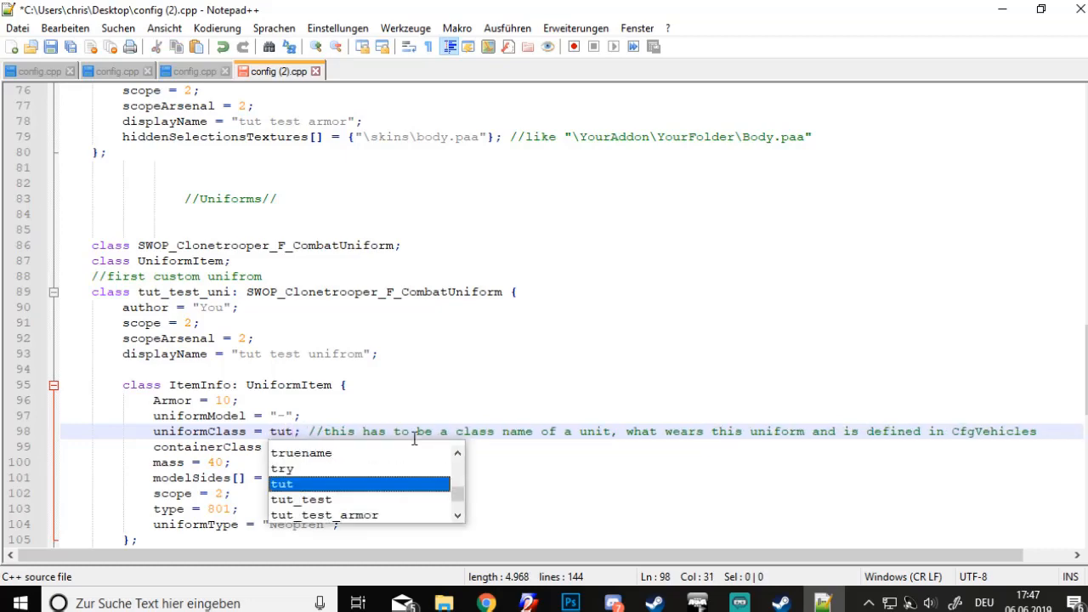
{"action": "type", "text": "_test_"}
{"action": "type", "text": "trooper"}
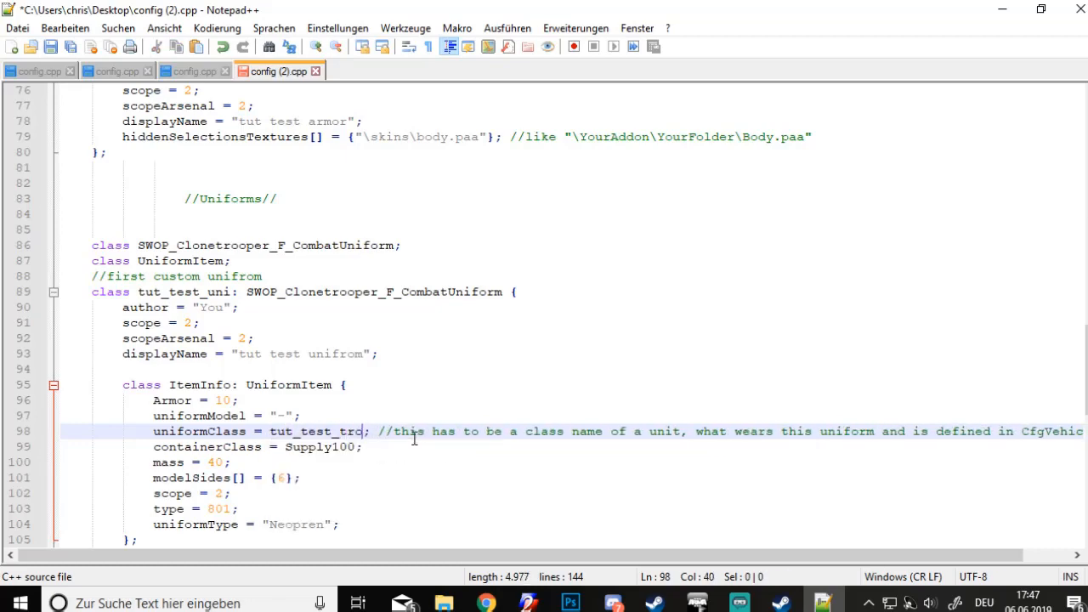
{"action": "scroll", "coordinate": [409, 438], "scroll_direction": "down", "scroll_amount": 5}
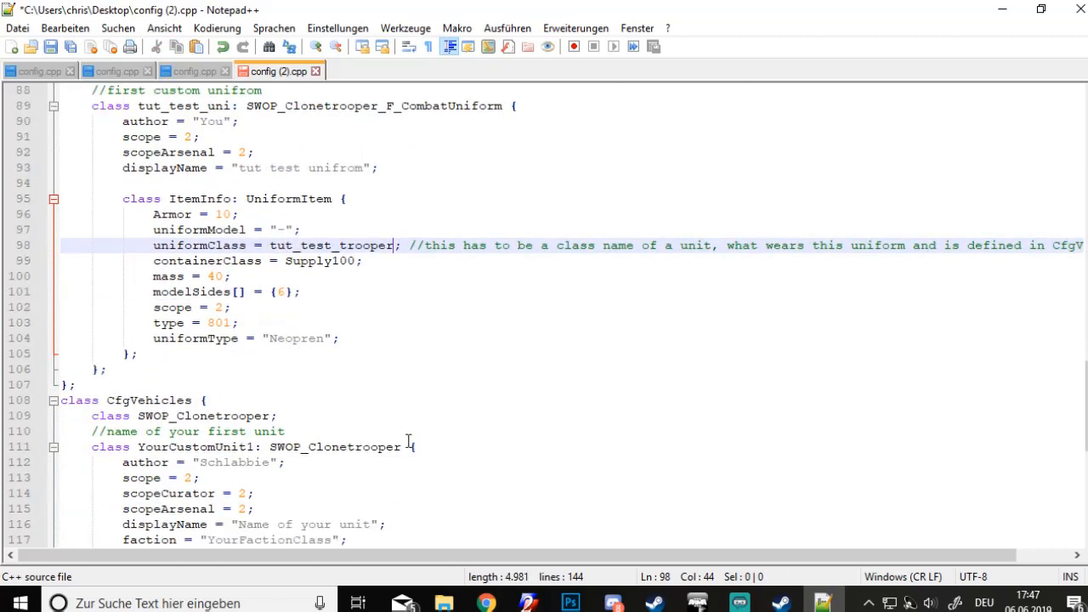
{"action": "scroll", "coordinate": [423, 436], "scroll_direction": "up", "scroll_amount": 3}
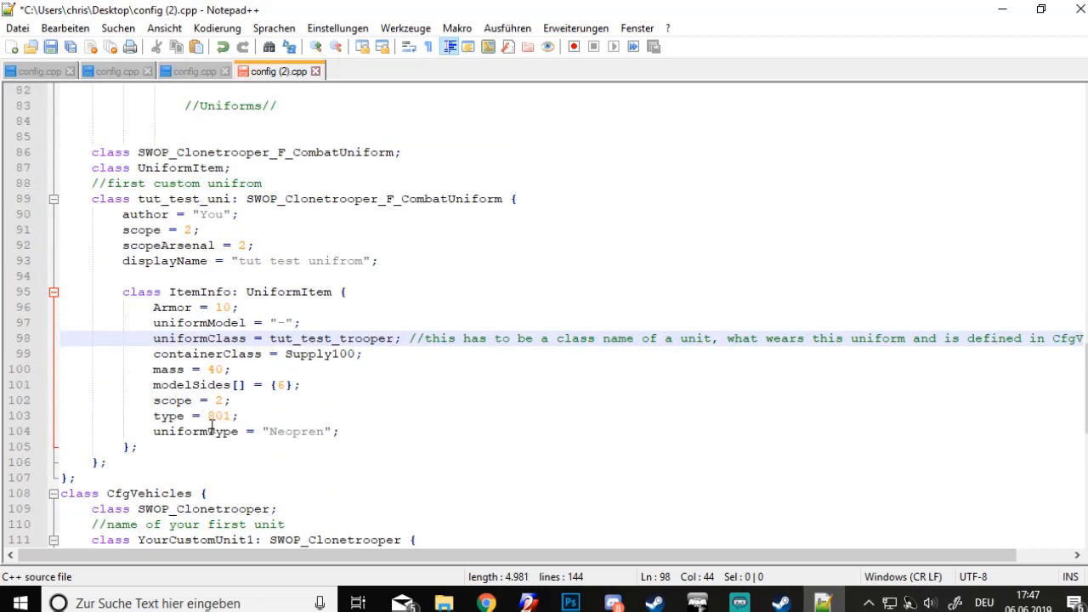
Delete the entire second custom unit block, including its comment line, from the end of CfgVehicles
{"action": "scroll", "coordinate": [212, 428], "scroll_direction": "up", "scroll_amount": 2}
{"action": "scroll", "coordinate": [340, 357], "scroll_direction": "down", "scroll_amount": 9}
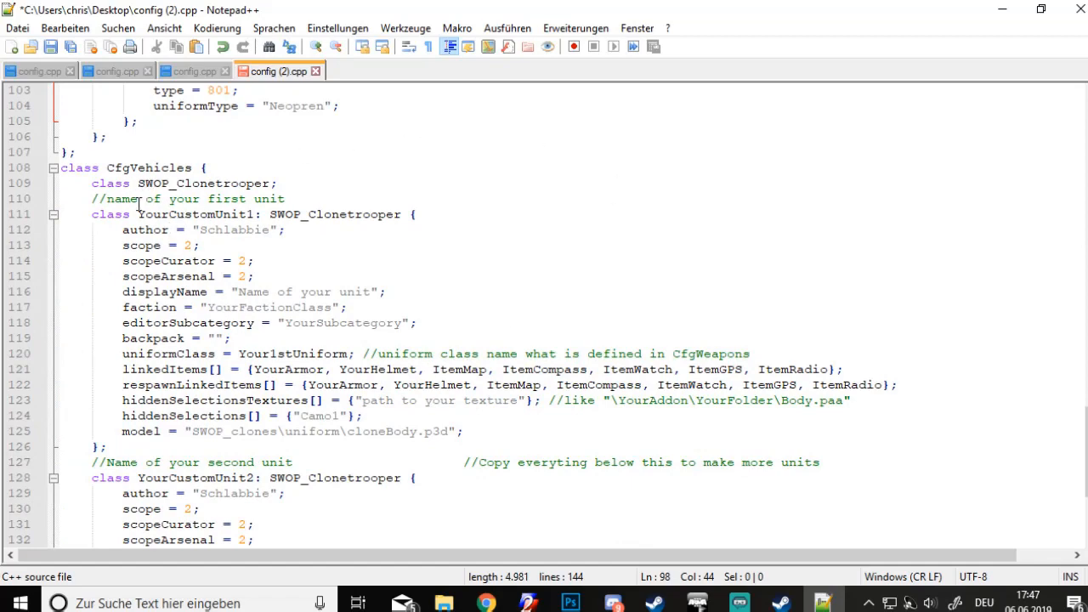
{"action": "scroll", "coordinate": [247, 206], "scroll_direction": "down", "scroll_amount": 4}
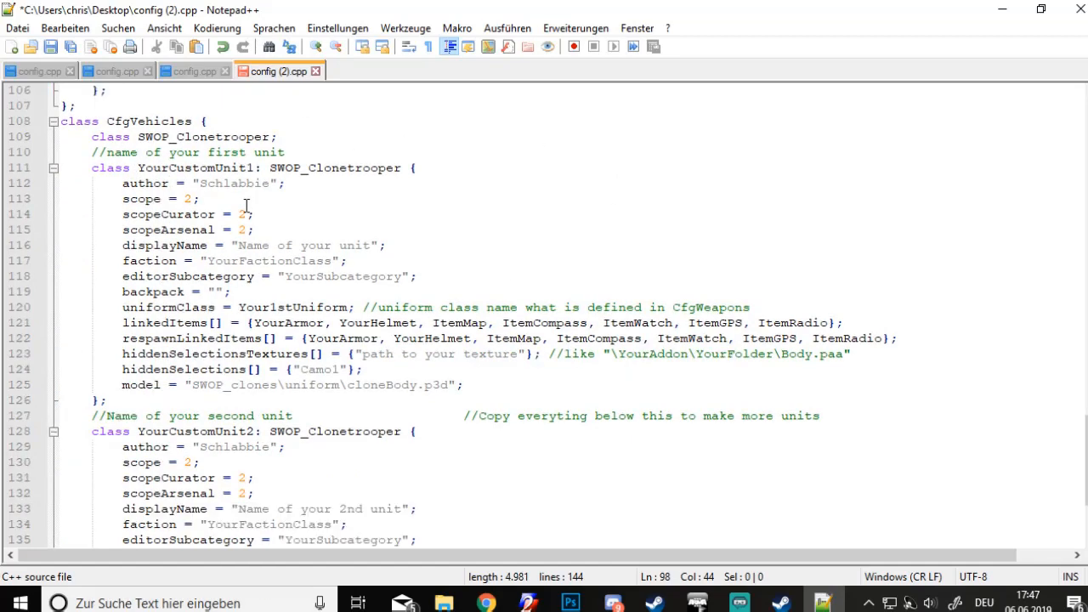
{"action": "left_click_drag", "start_coordinate": [89, 278], "coordinate": [181, 533]}
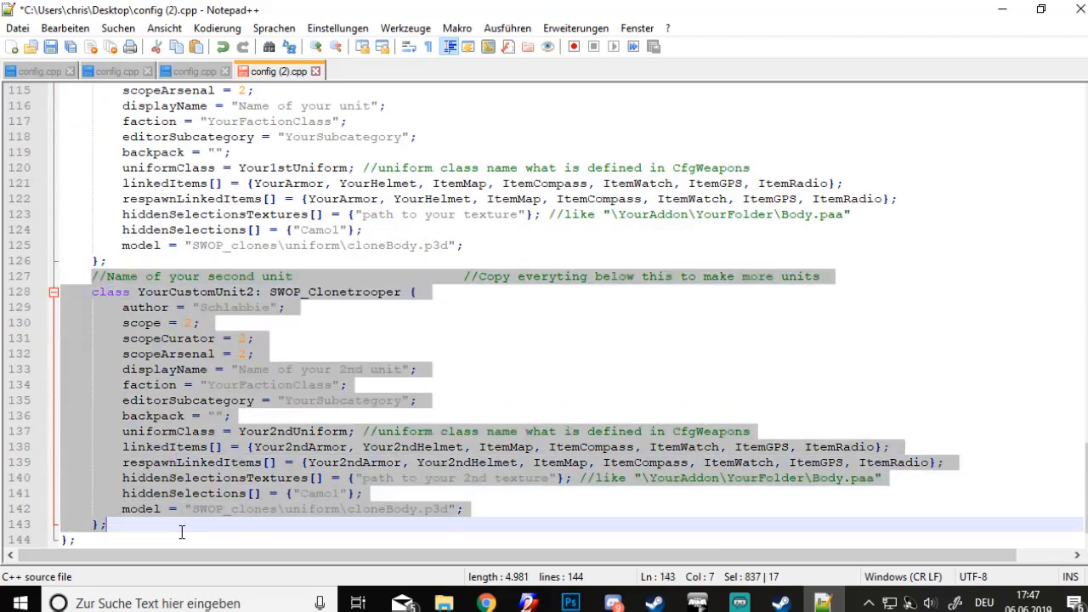
{"action": "key", "text": "BackSpace"}
{"action": "key", "text": "BackSpace"}
{"action": "key", "text": "BackSpace"}
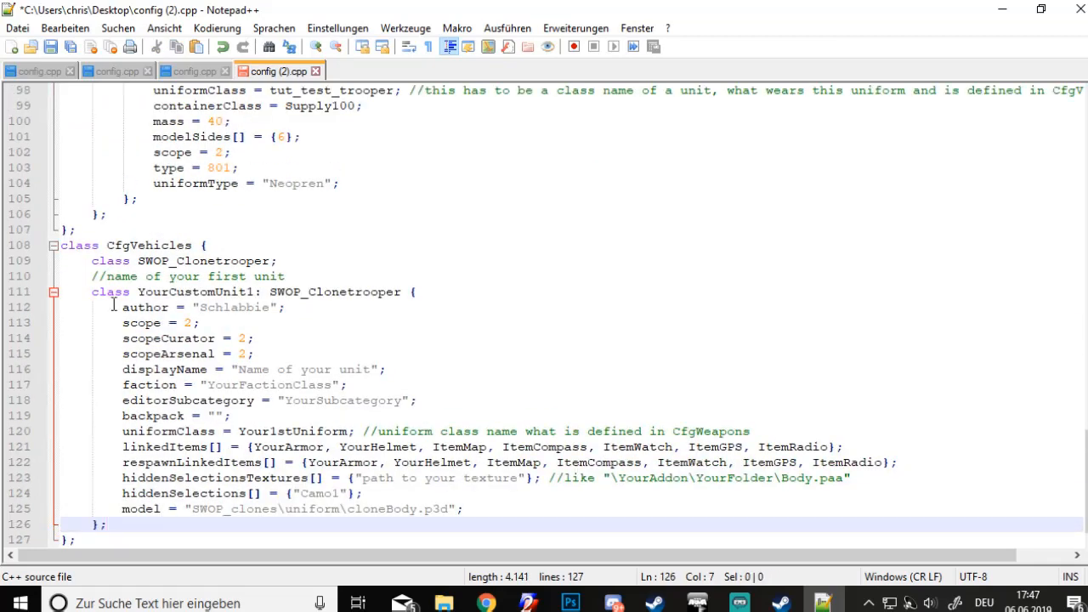
Rename the first custom unit class in CfgVehicles to tut_test_trooper, matching the uniformClass value in the uniform's ItemInfo
{"action": "left_click_drag", "start_coordinate": [139, 292], "coordinate": [248, 292]}
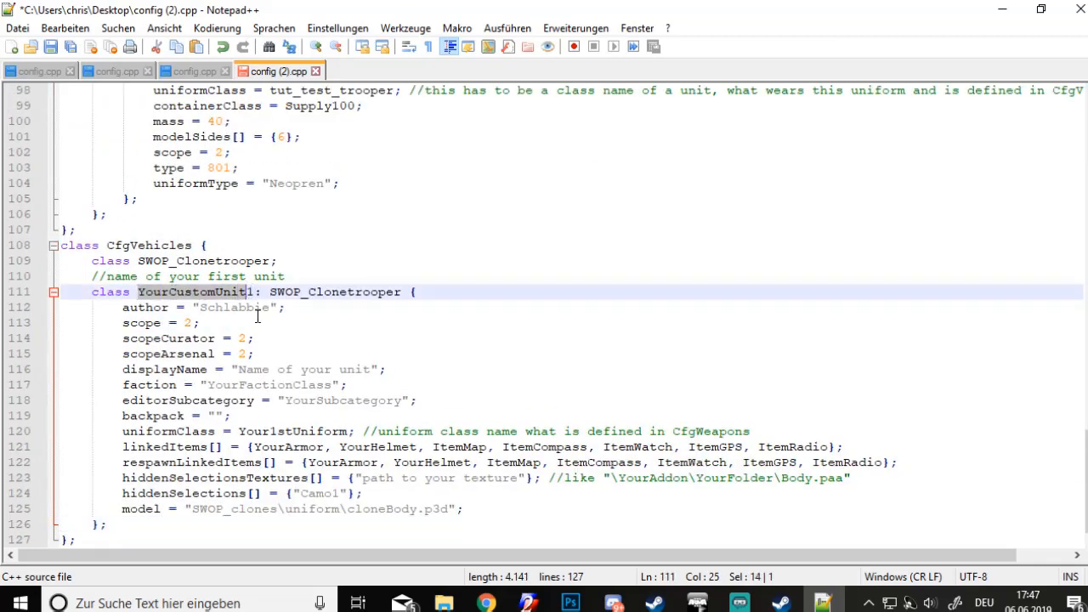
{"action": "scroll", "coordinate": [257, 316], "scroll_direction": "up", "scroll_amount": 2}
{"action": "key", "text": "BackSpace"}
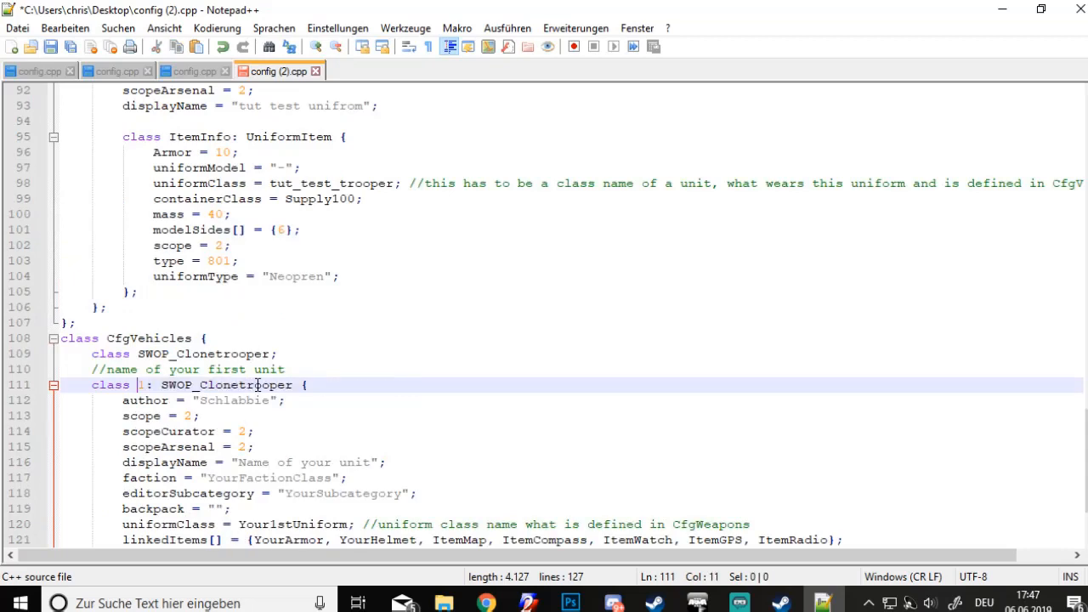
{"action": "key", "text": "Delete"}
{"action": "type", "text": "tu"}
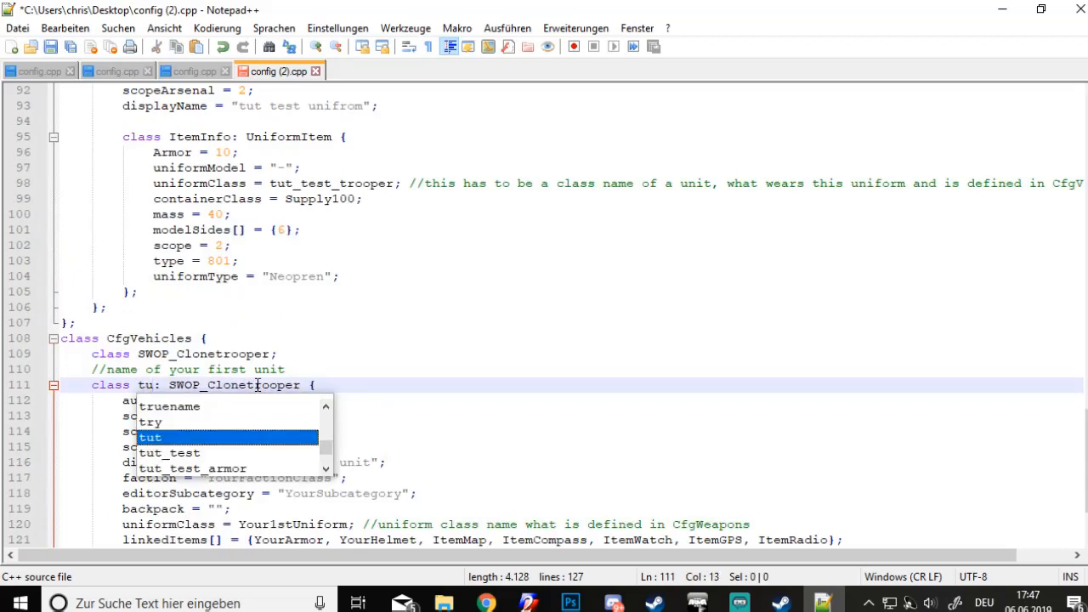
{"action": "key", "text": "Right"}
{"action": "key", "text": "Down"}
{"action": "key", "text": "Down"}
{"action": "key", "text": "Up"}
{"action": "key", "text": "Up"}
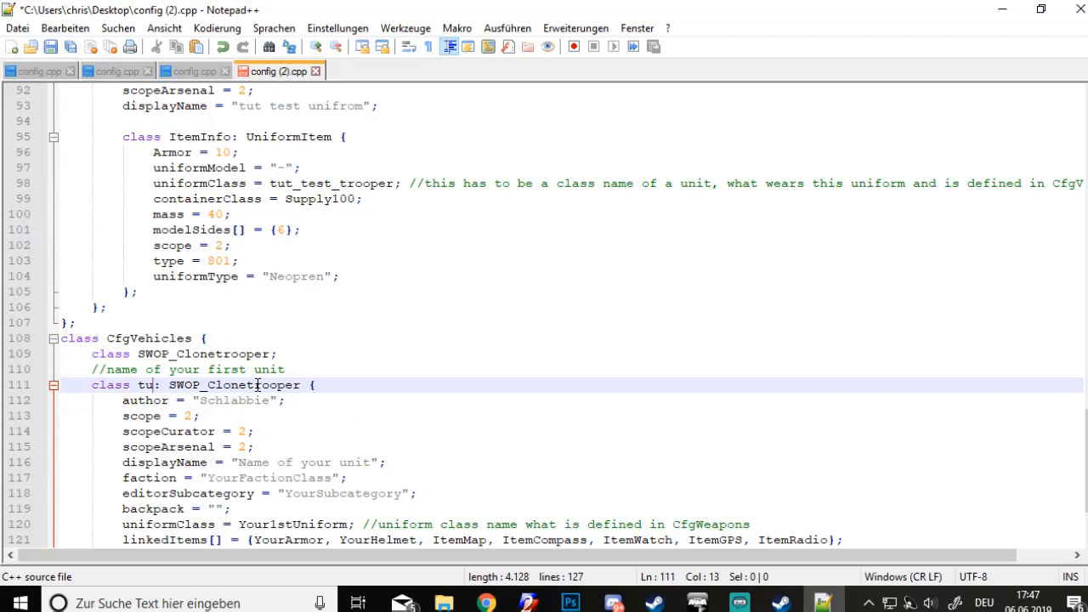
{"action": "type", "text": "t"}
{"action": "key", "text": "Down"}
{"action": "key", "text": "Down"}
{"action": "key", "text": "Down"}
{"action": "key", "text": "Down"}
{"action": "key", "text": "Down"}
{"action": "key", "text": "Down"}
{"action": "key", "text": "Down"}
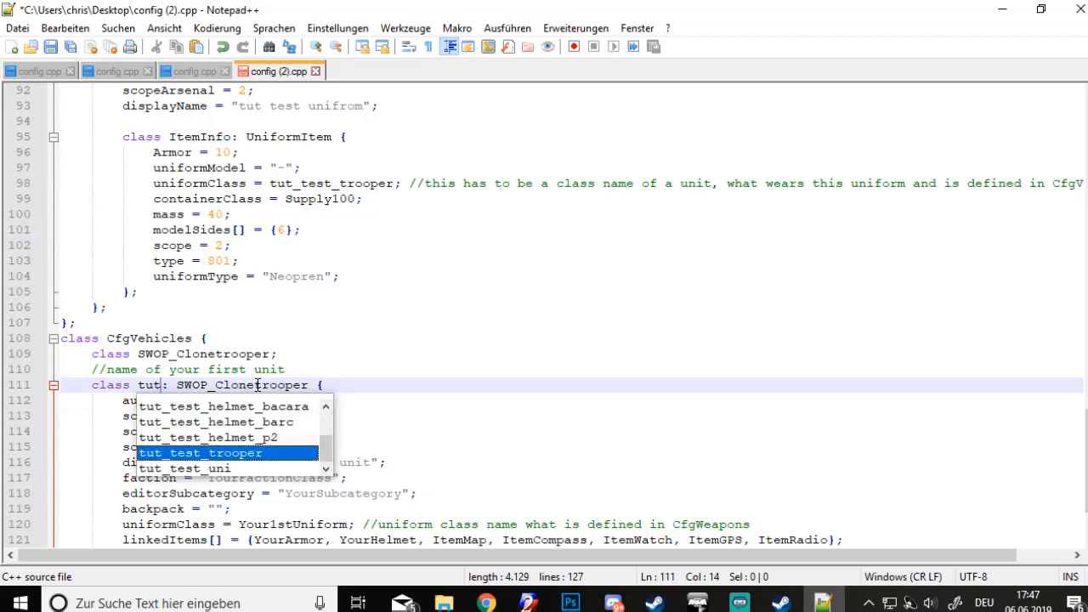
{"action": "key", "text": "Down"}
{"action": "key", "text": "Up"}
{"action": "key", "text": "Return"}
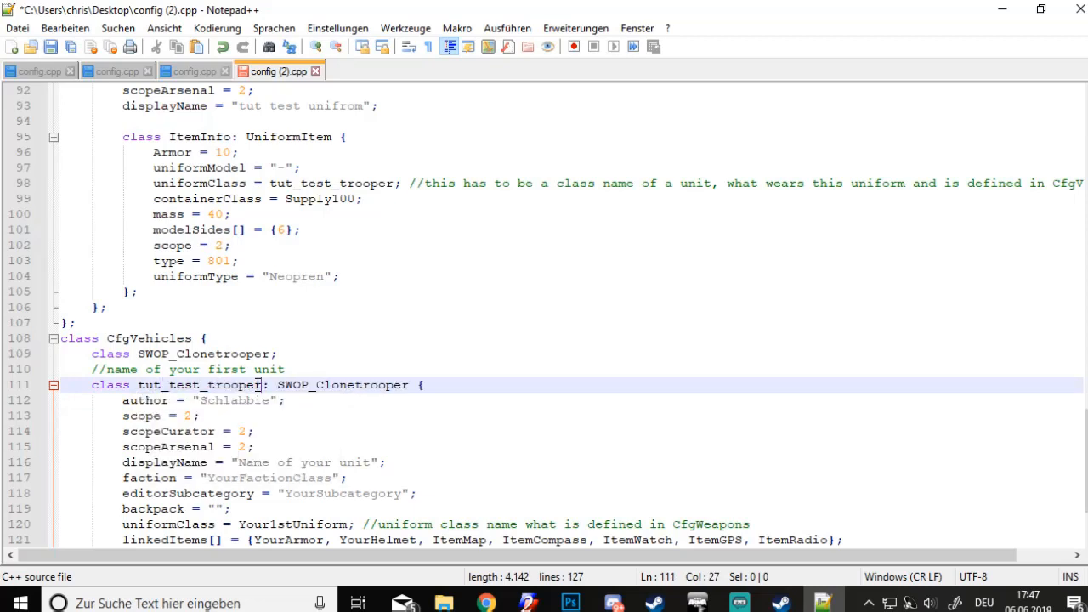
{"action": "double_click", "coordinate": [322, 183]}
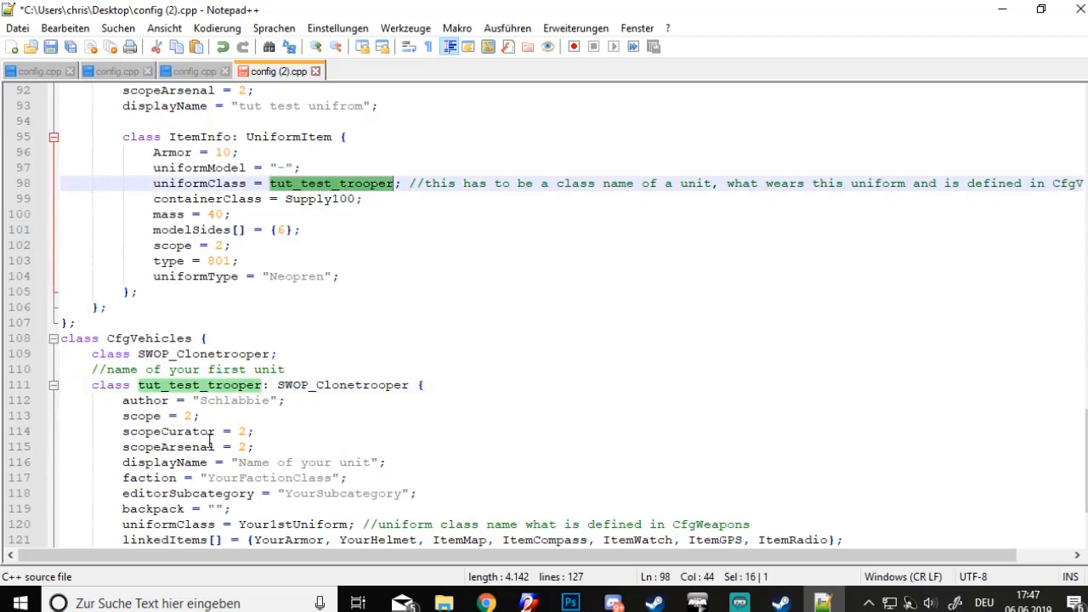
Set the displayName of the tut_test_trooper unit to "tut test trooper"
{"action": "scroll", "coordinate": [291, 395], "scroll_direction": "down", "scroll_amount": 1}
{"action": "scroll", "coordinate": [277, 416], "scroll_direction": "down", "scroll_amount": 1}
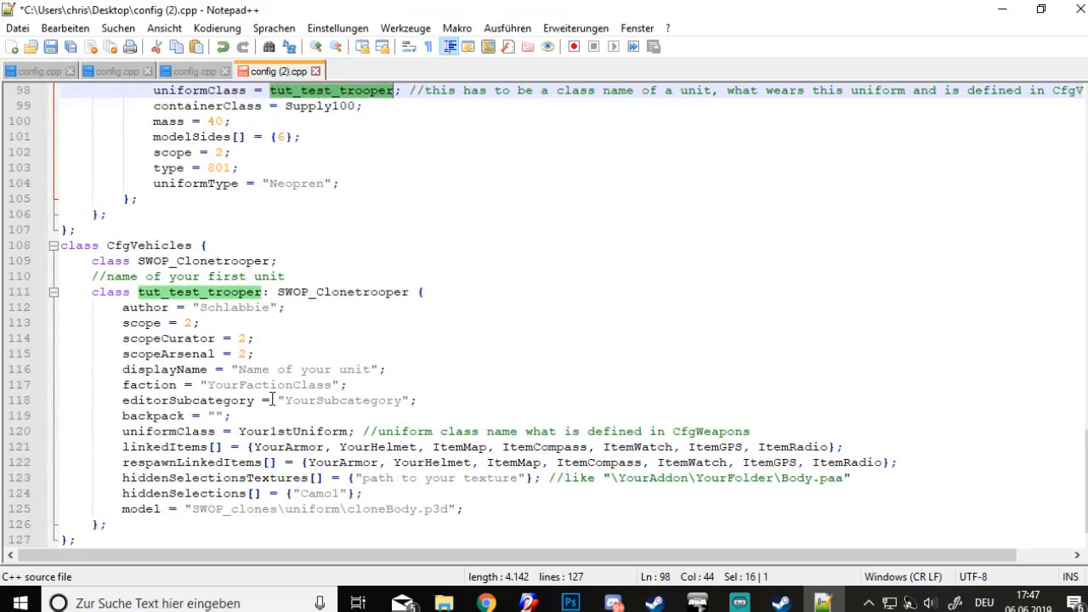
{"action": "left_click_drag", "start_coordinate": [240, 369], "coordinate": [380, 375]}
{"action": "type", "text": "tut test tr"}
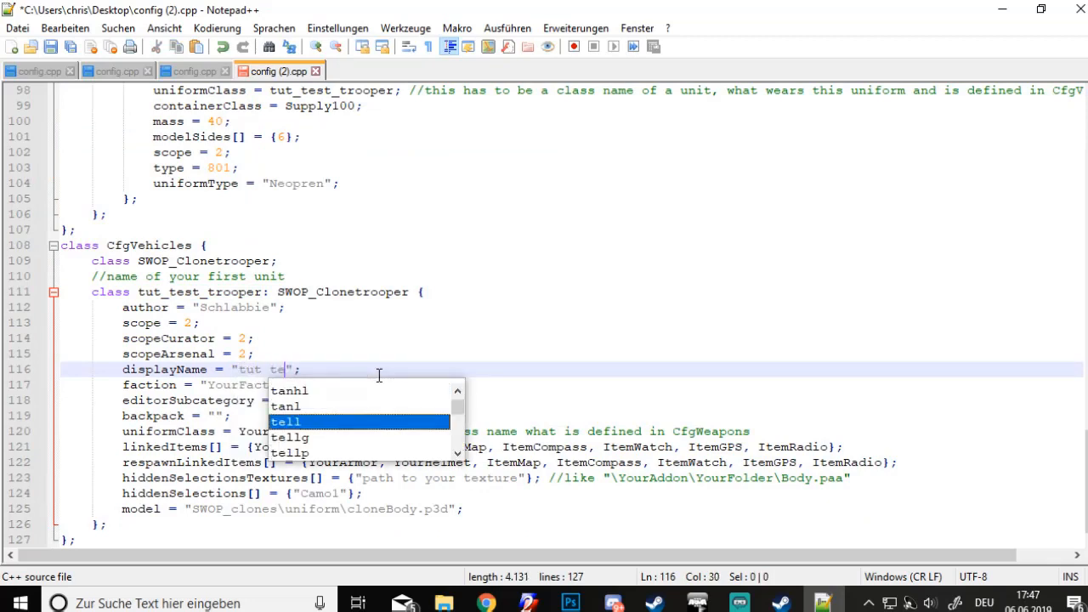
{"action": "type", "text": "ooper"}
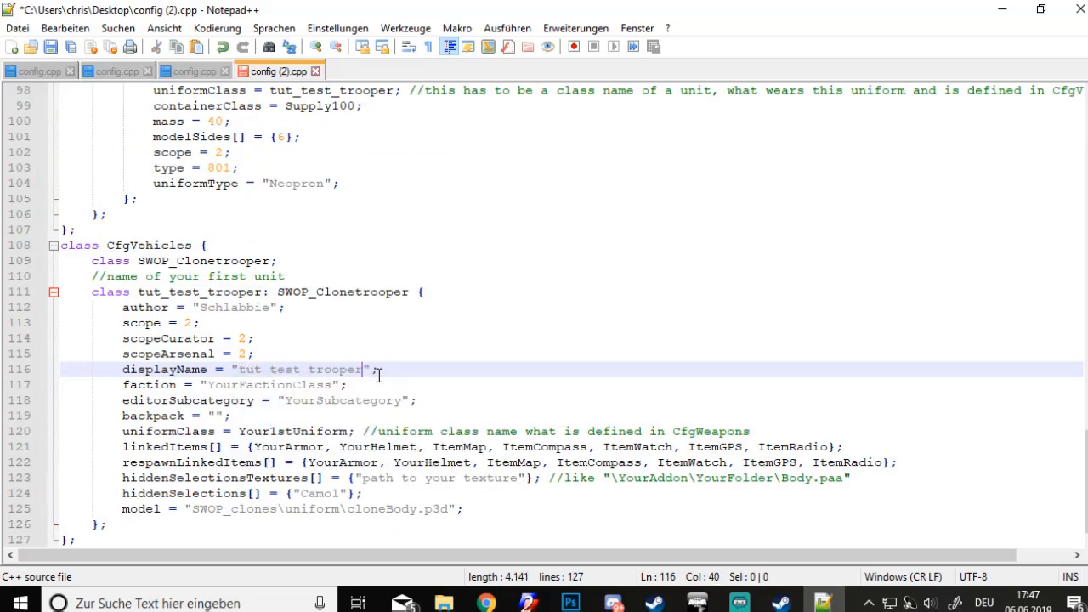
{"action": "type", "text": " 1"}
{"action": "key", "text": "BackSpace"}
{"action": "key", "text": "BackSpace"}
Set the faction of tut_test_trooper to "tut_test_fac" and its editorSubcategory to "tut_test_categ"
{"action": "left_click_drag", "start_coordinate": [331, 385], "coordinate": [210, 385]}
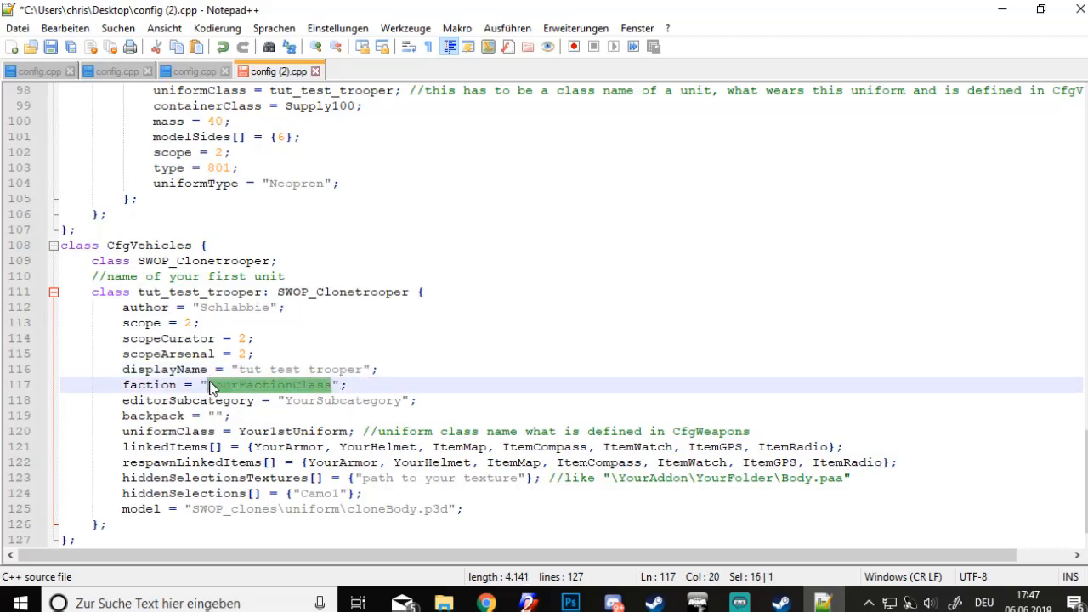
{"action": "type", "text": "tut"}
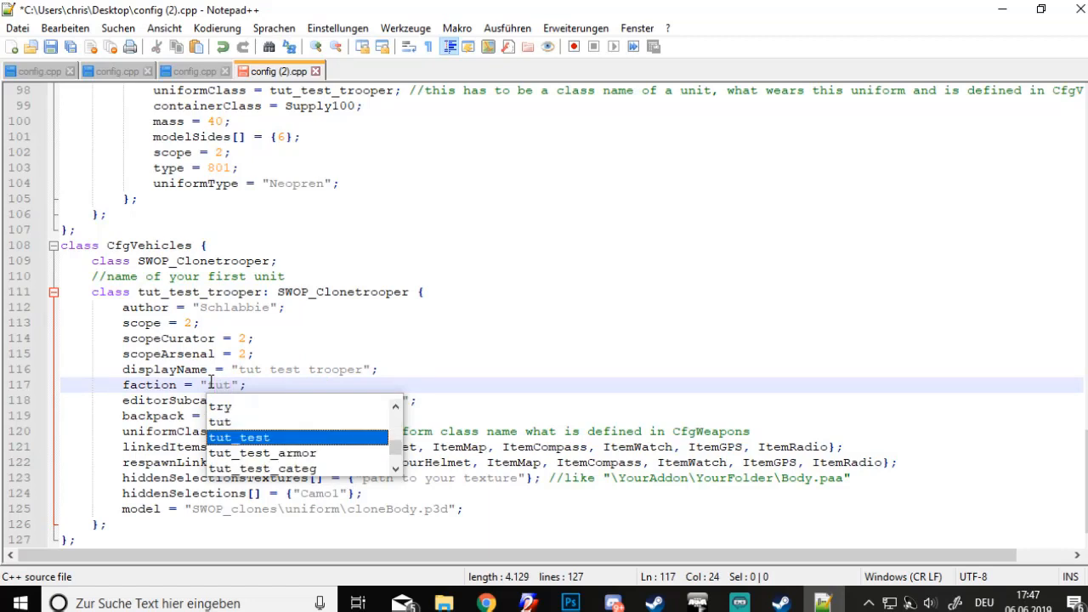
{"action": "type", "text": "_test_fac"}
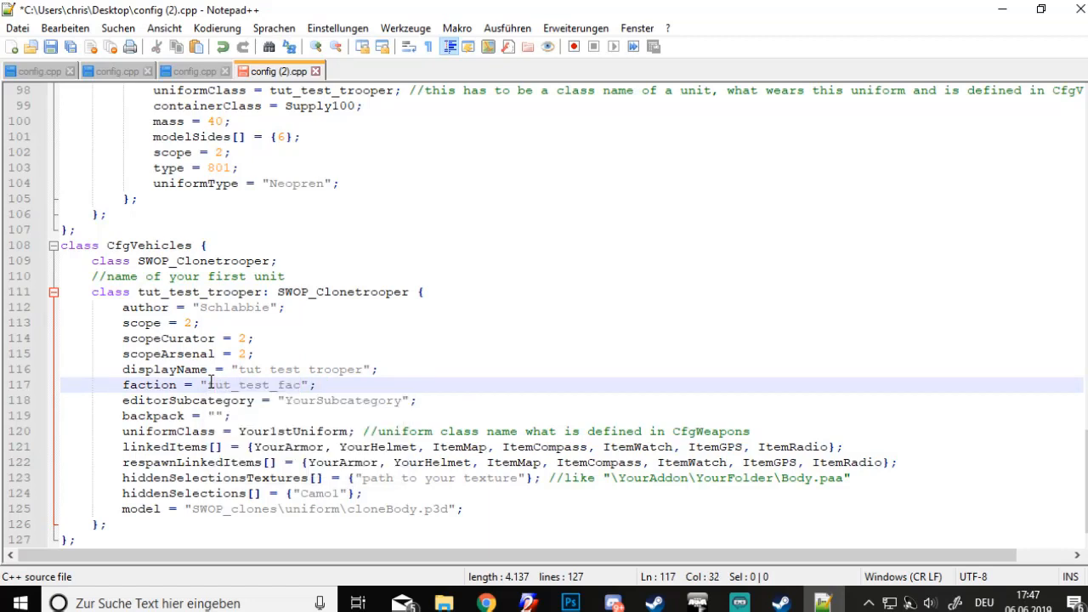
{"action": "left_click_drag", "start_coordinate": [282, 400], "coordinate": [403, 401]}
{"action": "type", "text": "tut"}
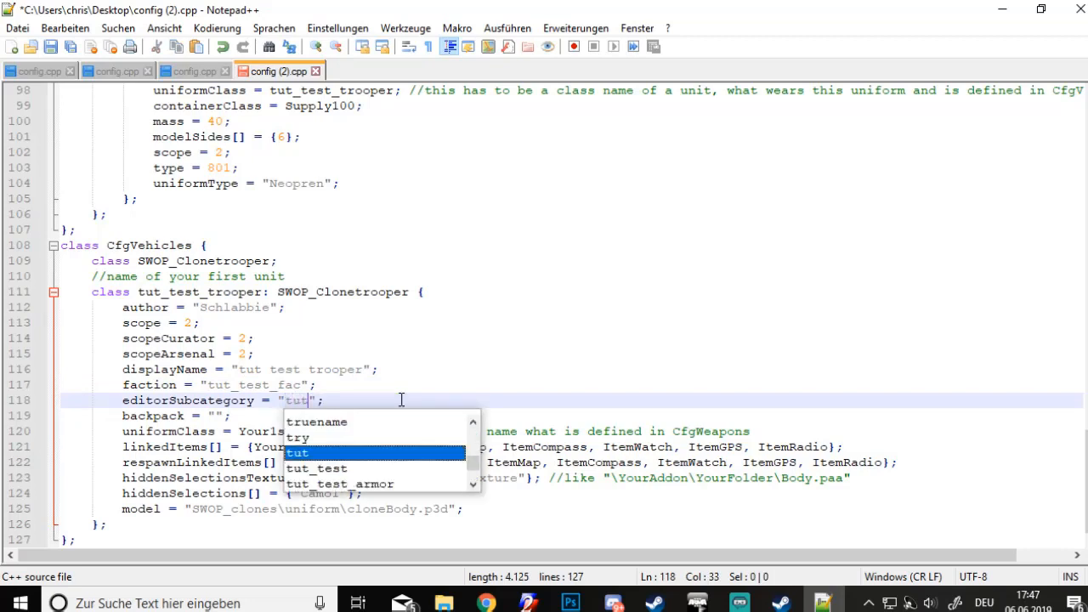
{"action": "type", "text": "_test_categ"}
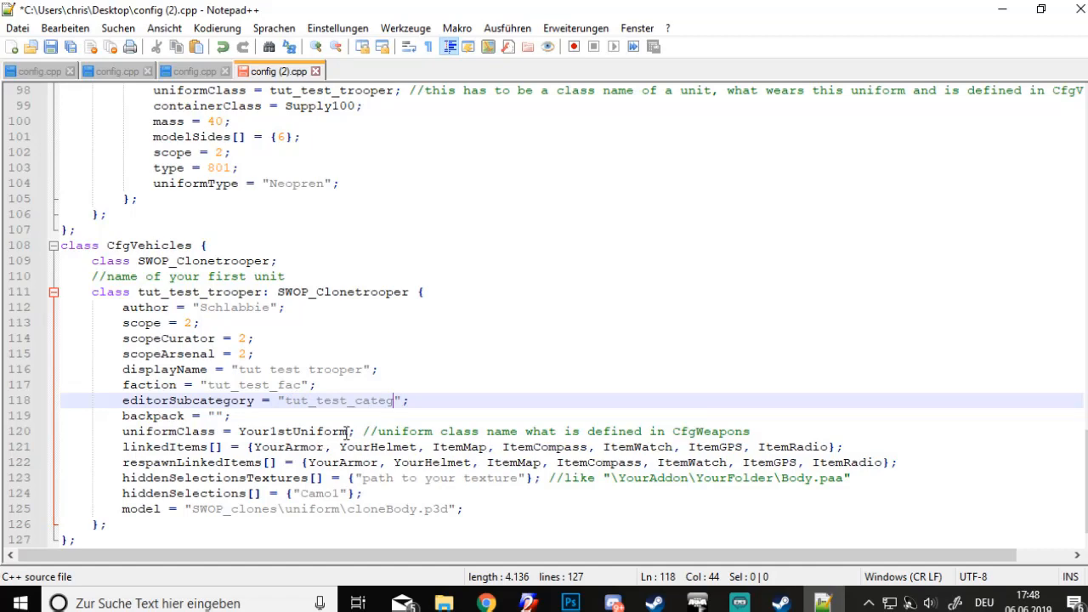
Set the uniformClass of the tut_test_trooper unit to tut_test_uni
{"action": "left_click_drag", "start_coordinate": [348, 431], "coordinate": [242, 434]}
{"action": "scroll", "coordinate": [242, 434], "scroll_direction": "up", "scroll_amount": 16}
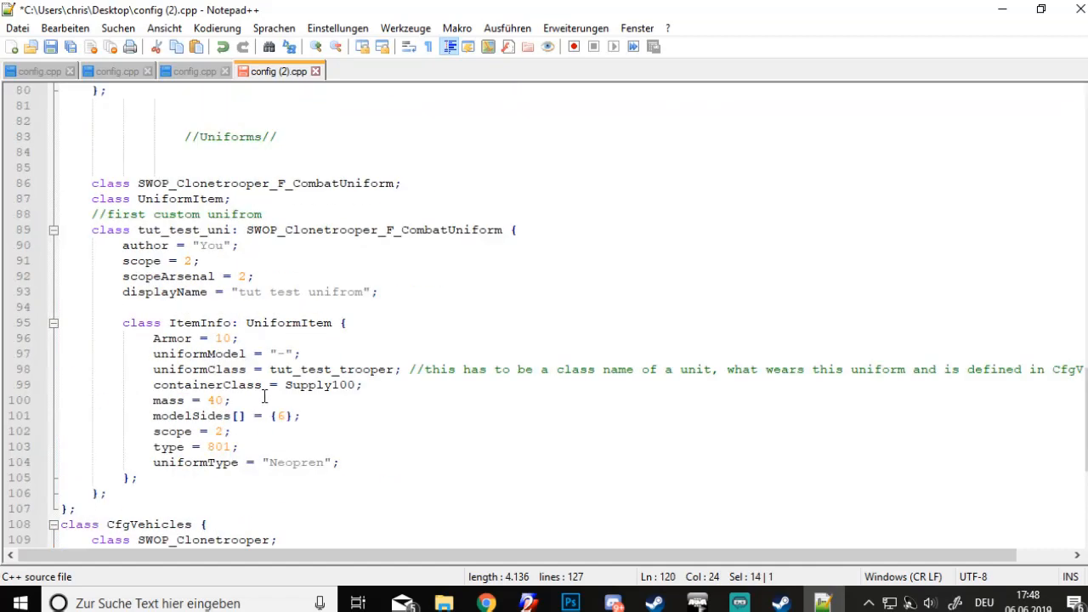
{"action": "scroll", "coordinate": [155, 462], "scroll_direction": "up", "scroll_amount": 4}
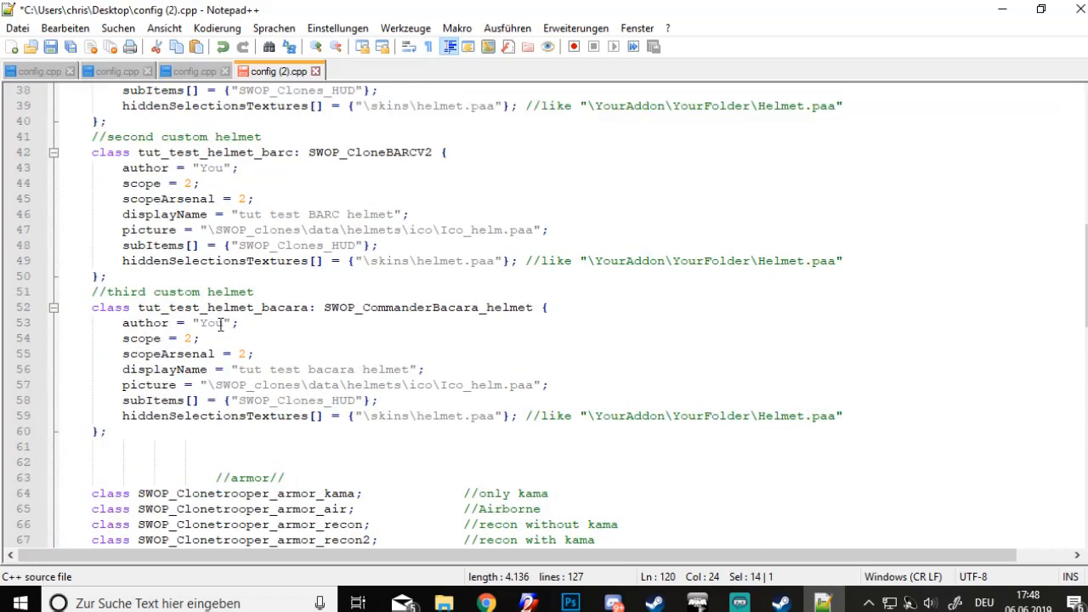
{"action": "scroll", "coordinate": [227, 302], "scroll_direction": "up", "scroll_amount": 6}
{"action": "scroll", "coordinate": [523, 438], "scroll_direction": "down", "scroll_amount": 20}
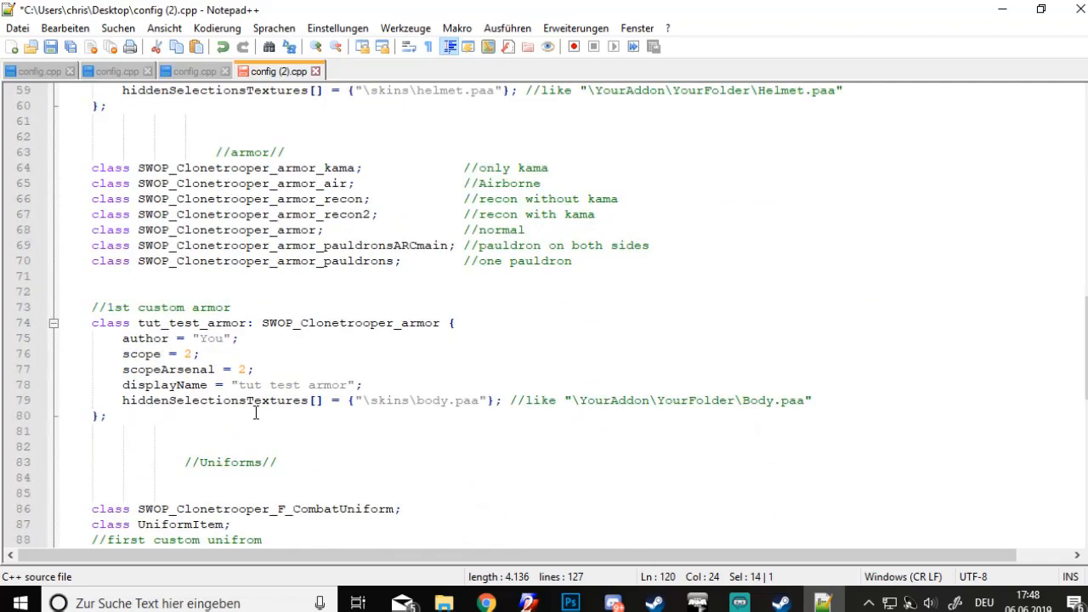
{"action": "scroll", "coordinate": [524, 438], "scroll_direction": "down", "scroll_amount": 1}
{"action": "key", "text": "Delete"}
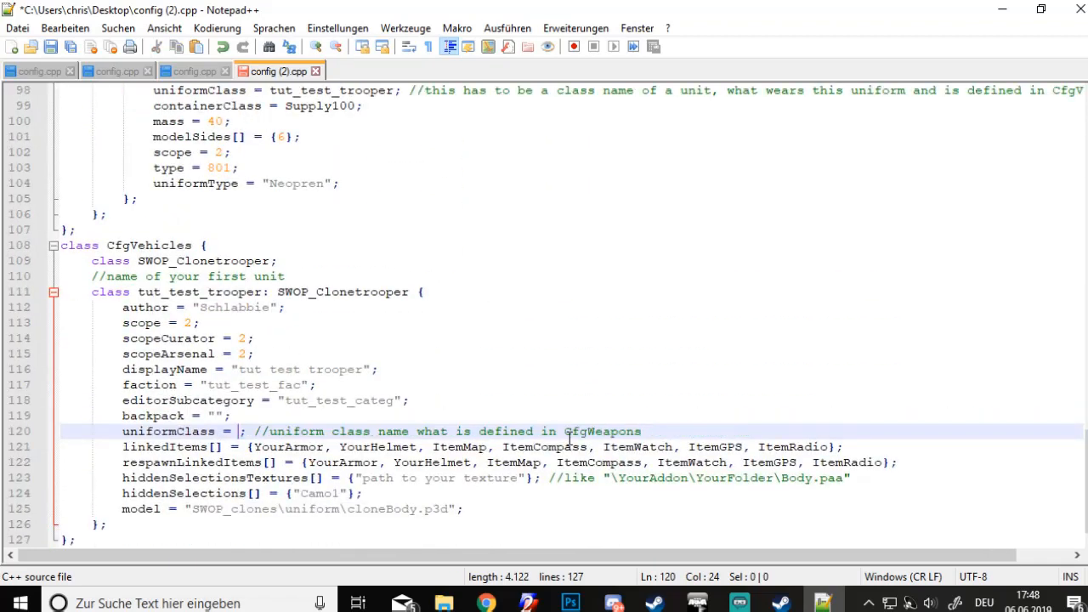
{"action": "type", "text": "tut"}
{"action": "key", "text": "Down"}
{"action": "key", "text": "Down"}
{"action": "key", "text": "Down"}
{"action": "key", "text": "Down"}
{"action": "key", "text": "Down"}
{"action": "key", "text": "Down"}
{"action": "key", "text": "Down"}
{"action": "key", "text": "Down"}
{"action": "key", "text": "Down"}
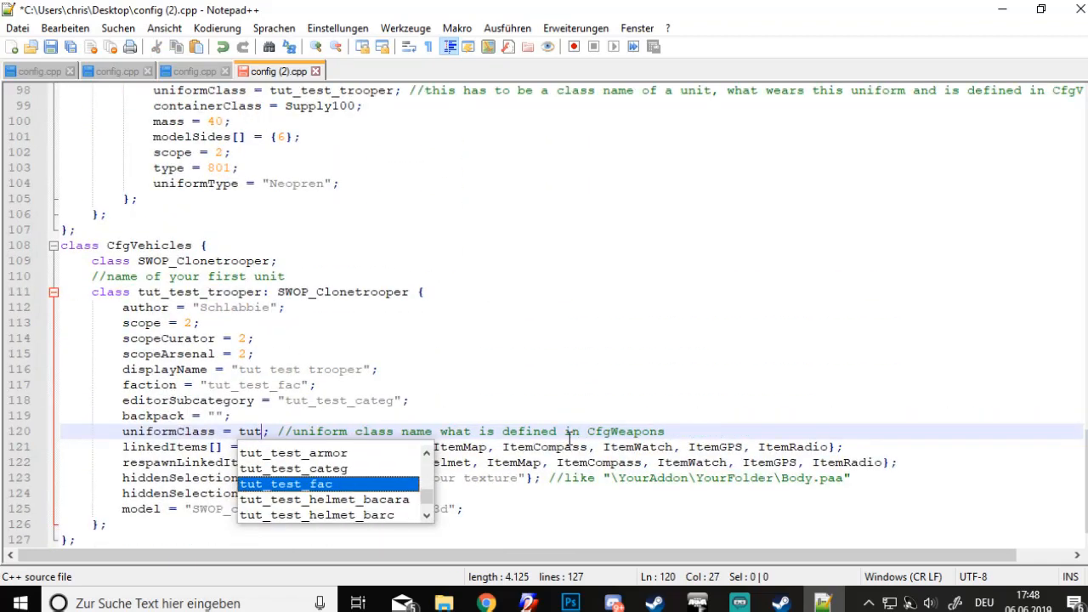
{"action": "key", "text": "Return"}
{"action": "key", "text": "Down"}
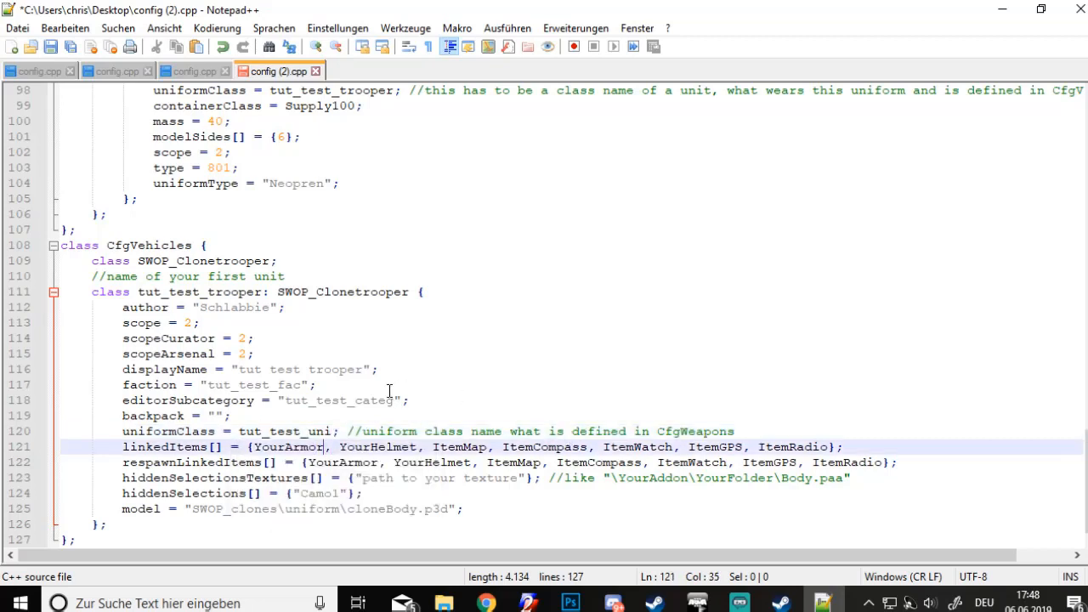
Replace the YourArmor placeholder with tut_test_armor in both linkedItems and respawnLinkedItems of tut_test_trooper
{"action": "left_click_drag", "start_coordinate": [310, 431], "coordinate": [239, 429]}
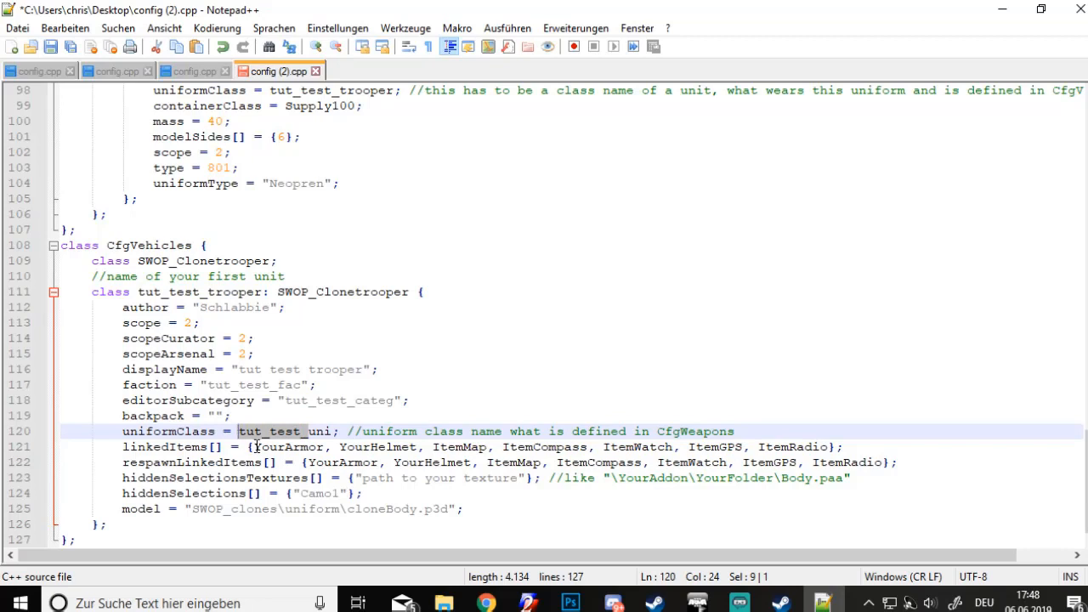
{"action": "key", "text": "ctrl+c"}
{"action": "left_click", "coordinate": [257, 446]}
{"action": "double_click", "coordinate": [259, 446]}
{"action": "key", "text": "ctrl+v"}
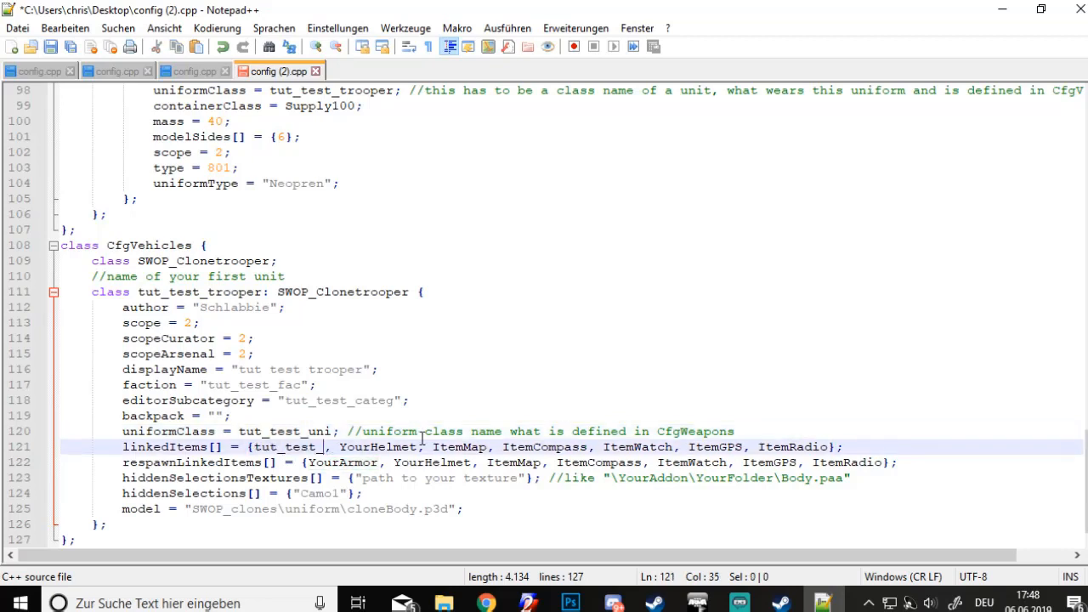
{"action": "type", "text": "a"}
{"action": "key", "text": "Return"}
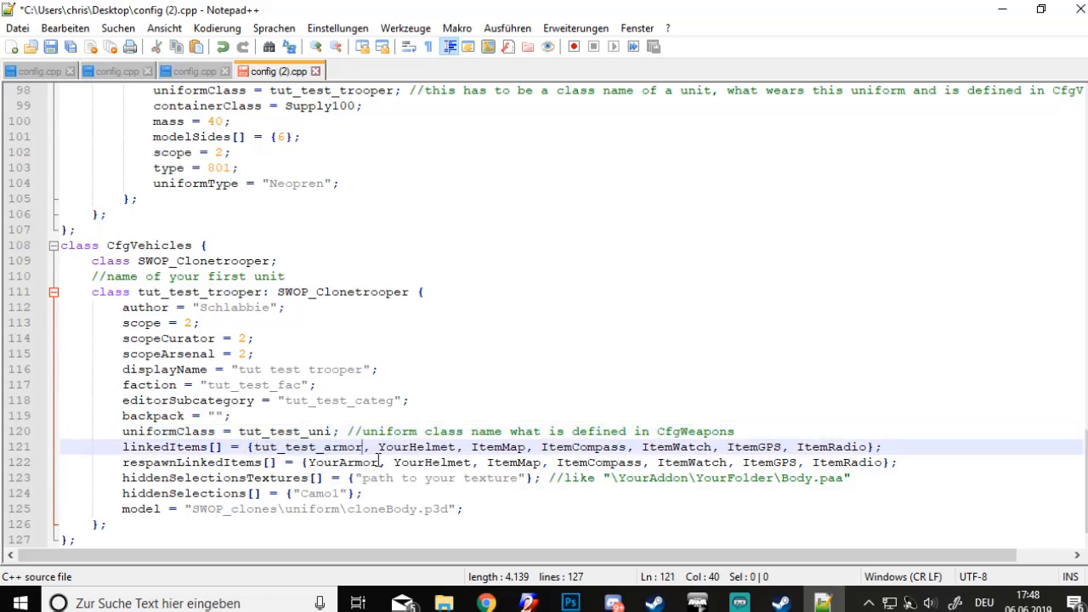
{"action": "left_click_drag", "start_coordinate": [379, 462], "coordinate": [308, 462]}
{"action": "key", "text": "ctrl+v"}
{"action": "type", "text": "a"}
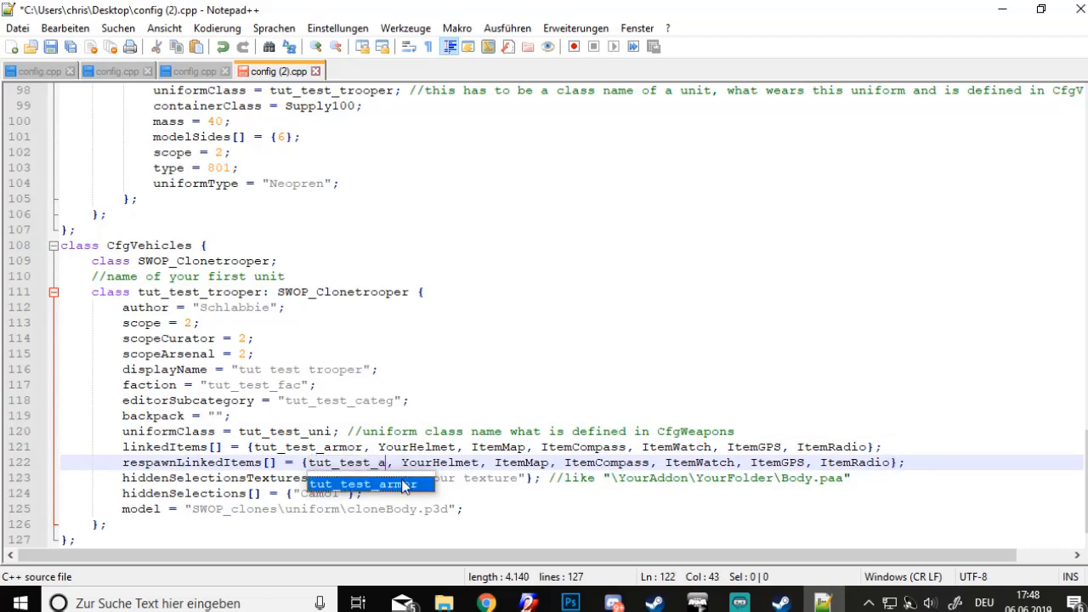
{"action": "key", "text": "Return"}
Replace the YourHelmet placeholder with tut_test_helmet_p2 in both linkedItems and respawnLinkedItems of tut_test_trooper
{"action": "left_click_drag", "start_coordinate": [379, 447], "coordinate": [454, 446]}
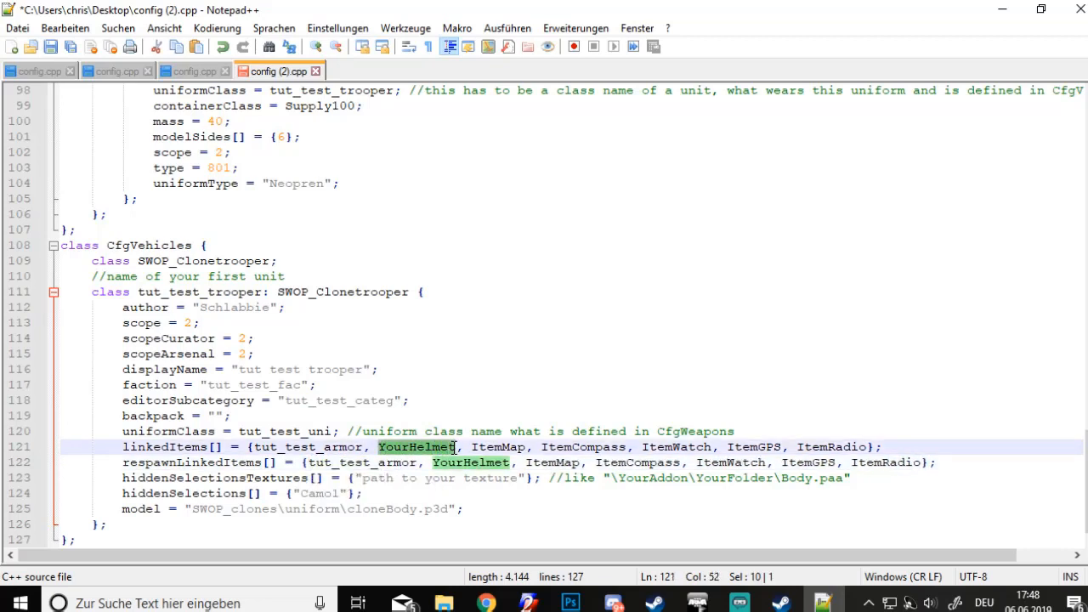
{"action": "key", "text": "ctrl+v"}
{"action": "type", "text": "h"}
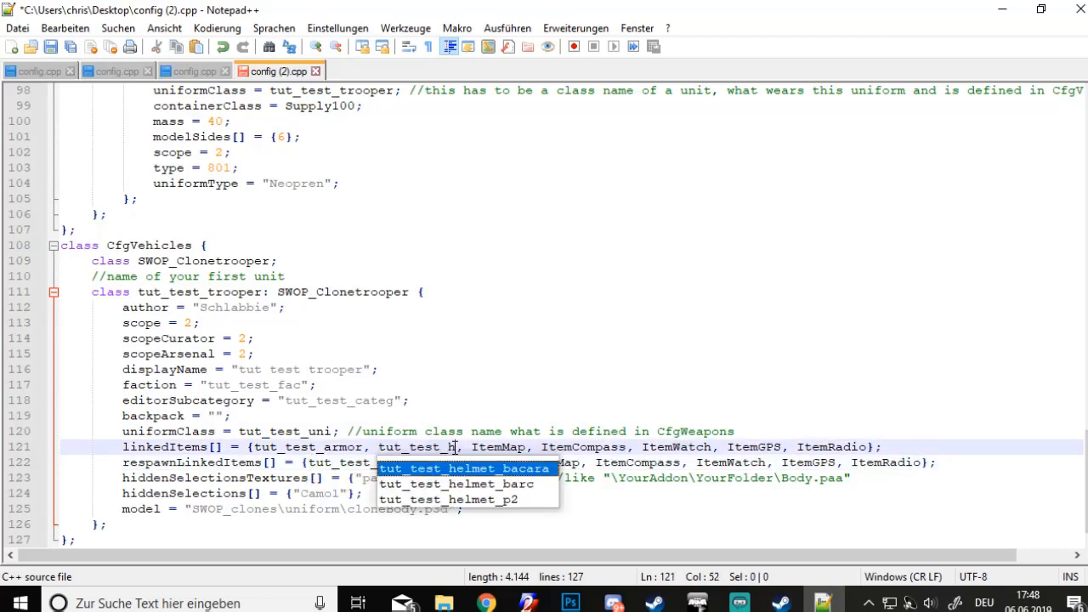
{"action": "double_click", "coordinate": [501, 498]}
{"action": "left_click_drag", "start_coordinate": [432, 462], "coordinate": [513, 466]}
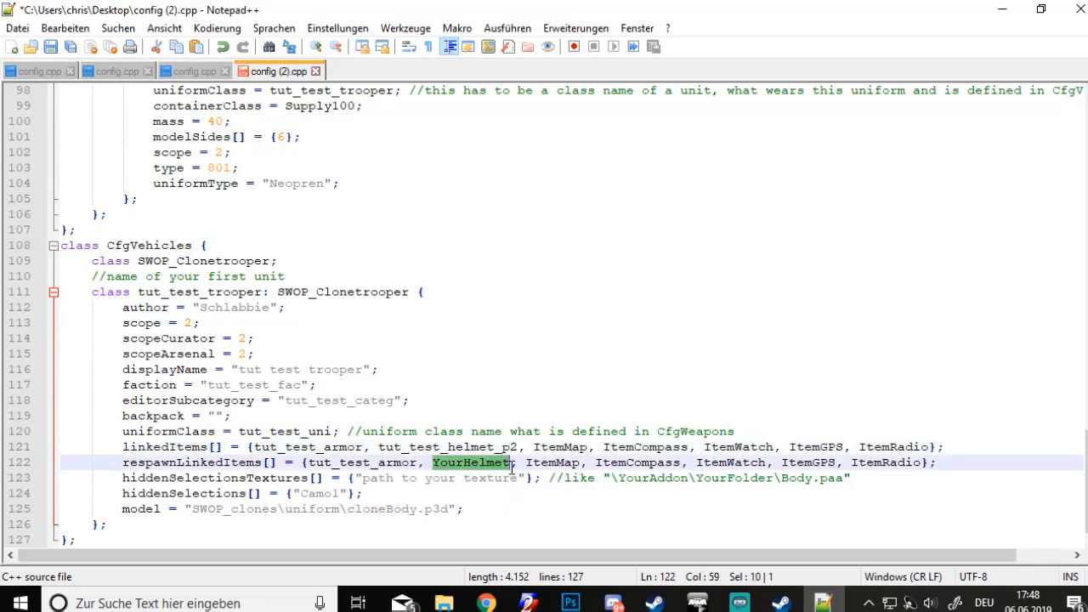
{"action": "key", "text": "ctrl+v"}
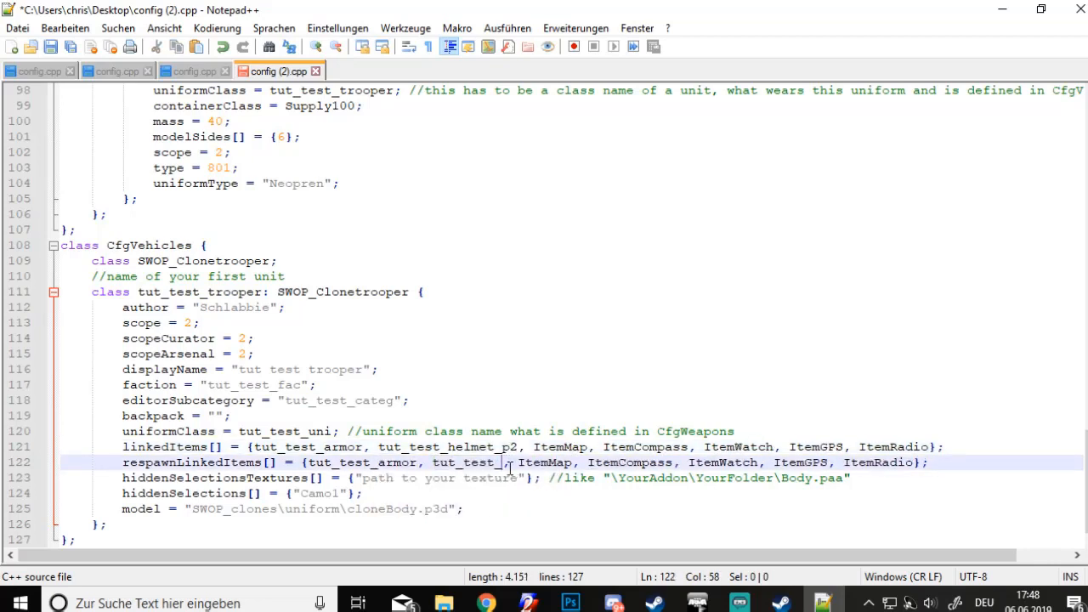
{"action": "type", "text": "p"}
{"action": "key", "text": "BackSpace"}
{"action": "type", "text": "h"}
{"action": "double_click", "coordinate": [544, 513]}
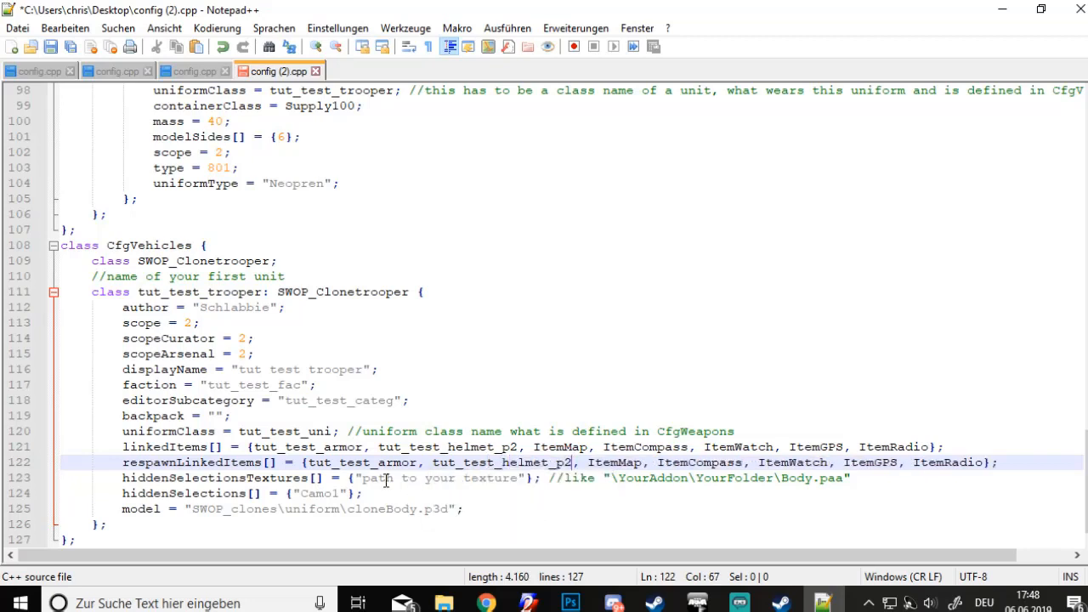
Set the hiddenSelectionsTextures path of the tut_test_trooper unit to "\skins\body.paa"
{"action": "left_click_drag", "start_coordinate": [364, 478], "coordinate": [516, 480]}
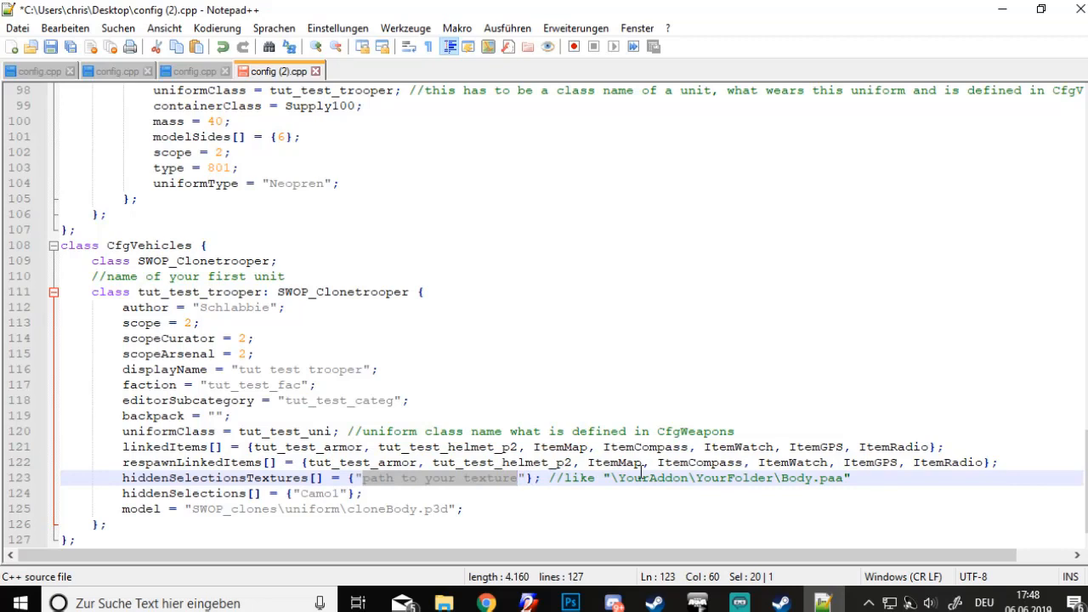
{"action": "type", "text": "\\skins"}
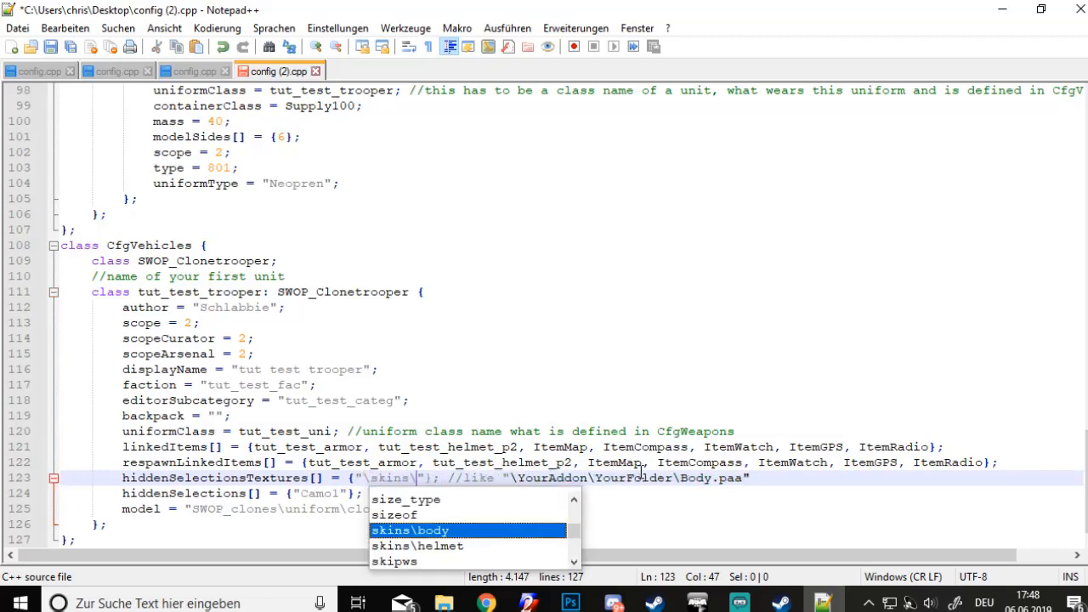
{"action": "type", "text": "\\body-"}
{"action": "type", "text": "paa"}
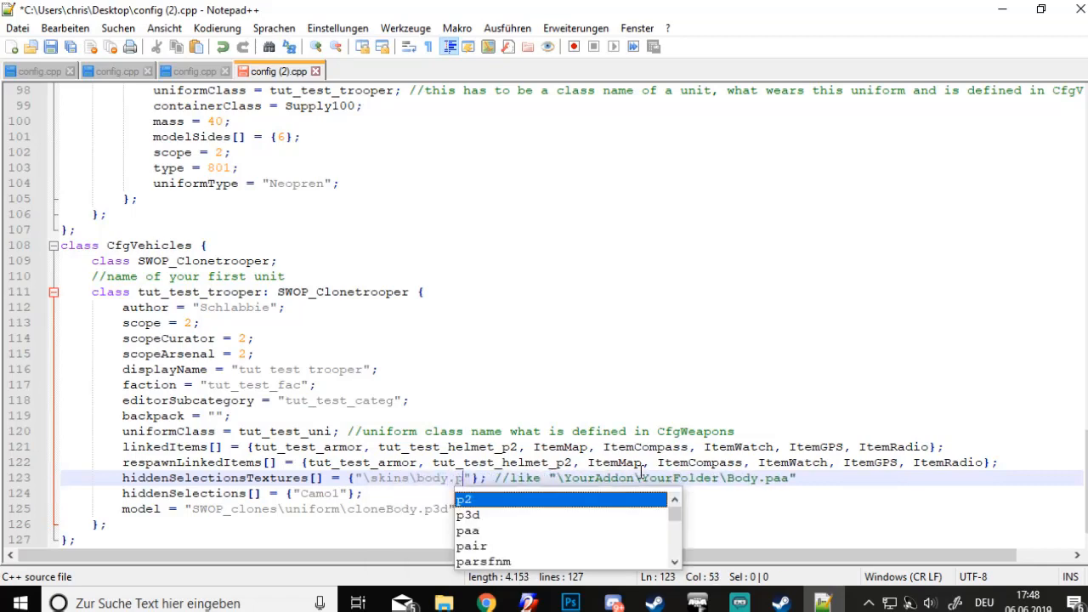
{"action": "left_click", "coordinate": [231, 509]}
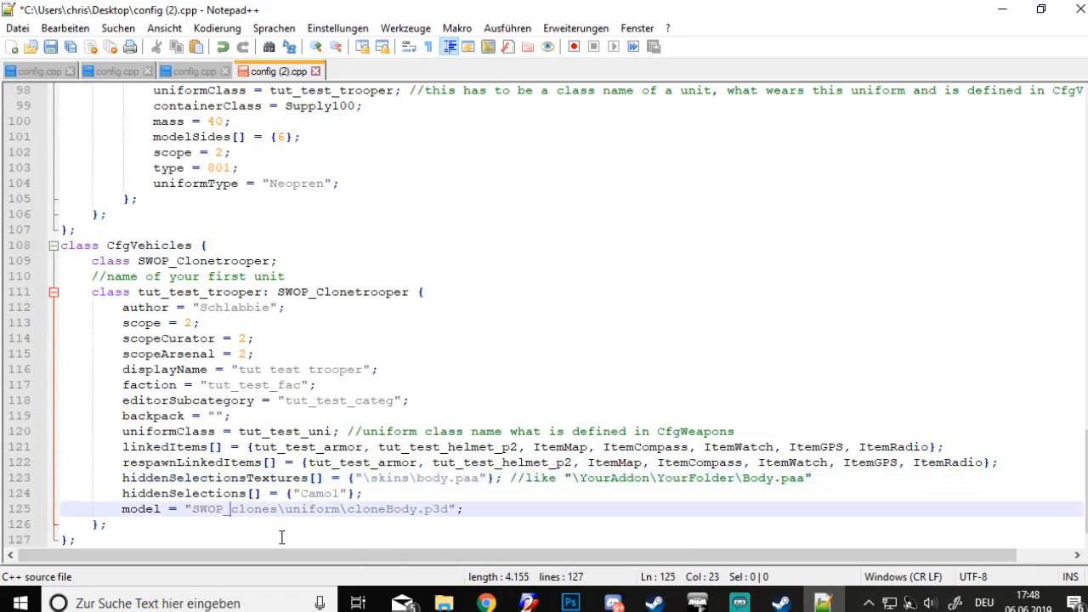
{"action": "scroll", "coordinate": [289, 532], "scroll_direction": "up", "scroll_amount": 8}
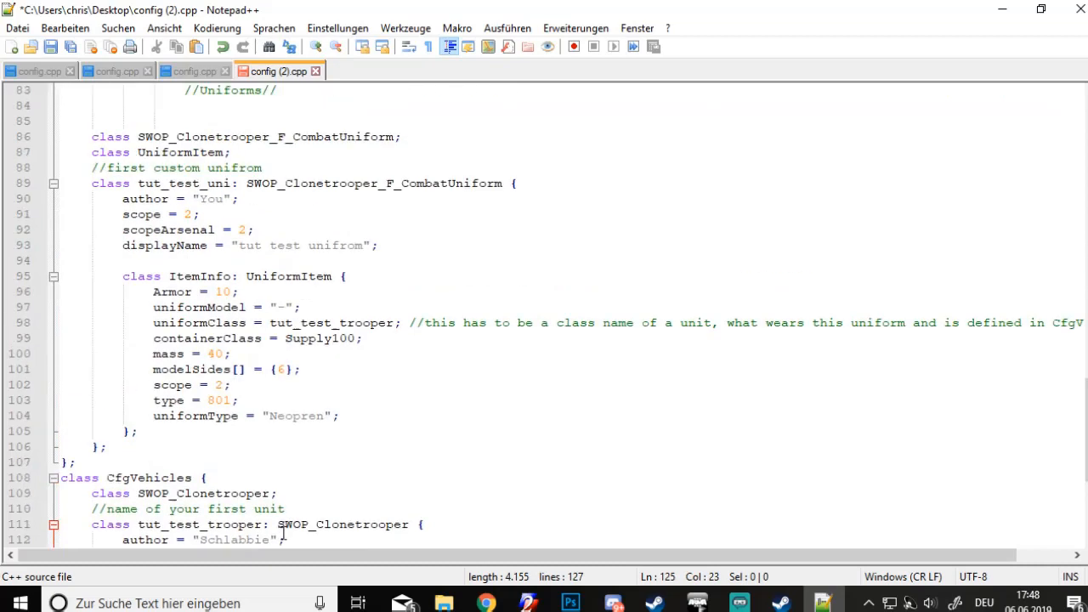
{"action": "scroll", "coordinate": [283, 533], "scroll_direction": "down", "scroll_amount": 8}
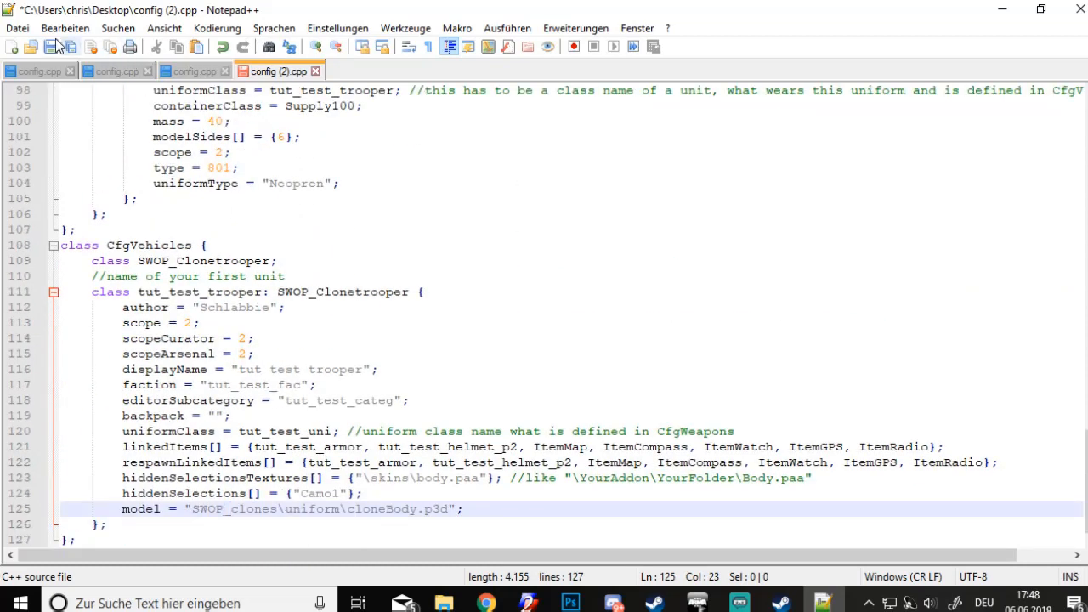
{"action": "left_click", "coordinate": [18, 29]}
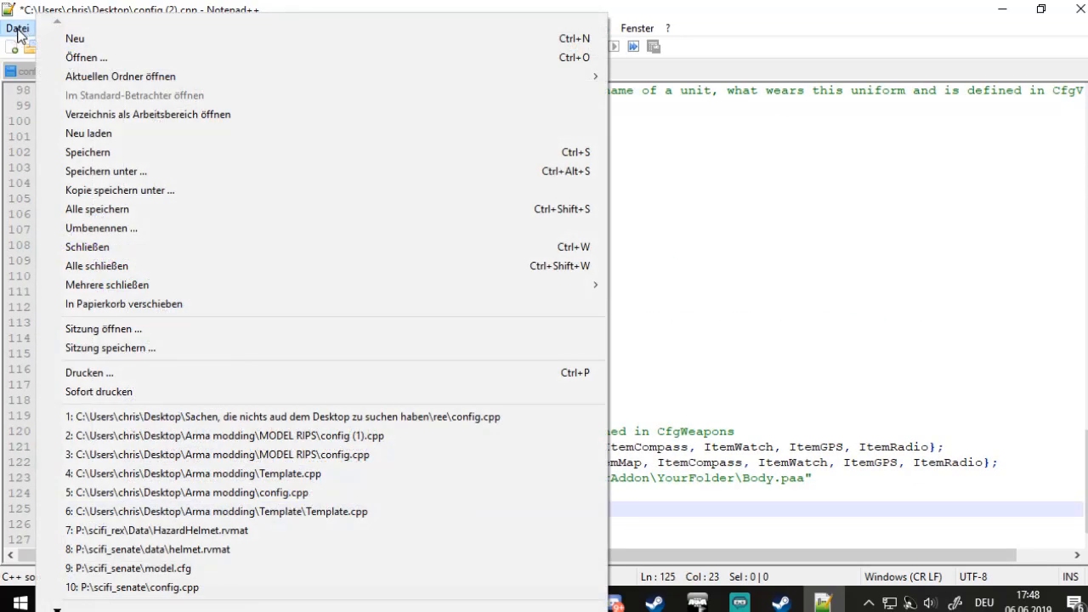
{"action": "left_click", "coordinate": [114, 170]}
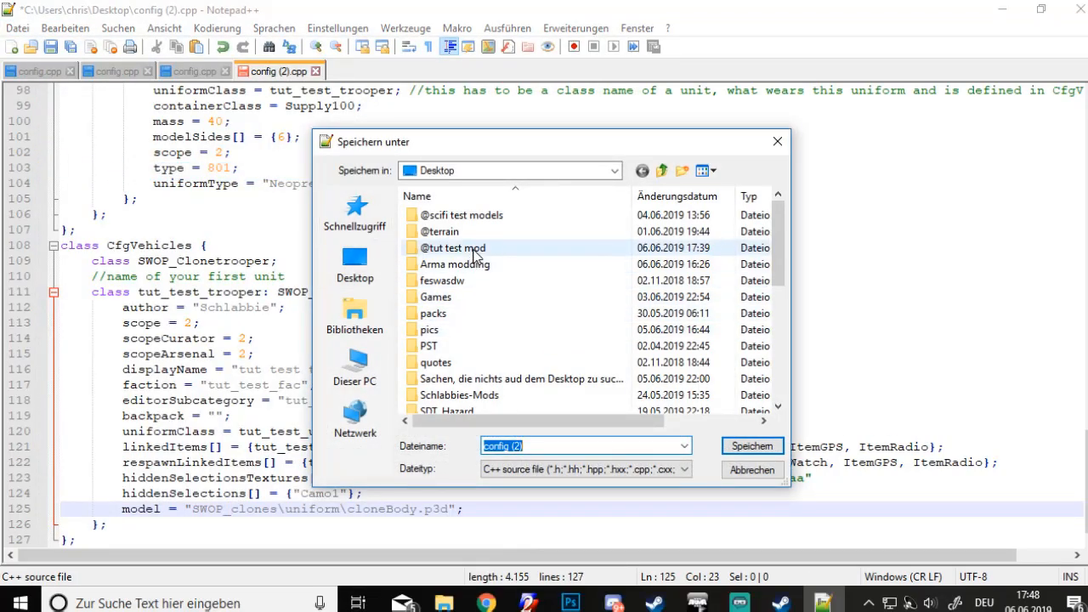
{"action": "double_click", "coordinate": [413, 248]}
{"action": "double_click", "coordinate": [491, 217]}
{"action": "left_click", "coordinate": [563, 447]}
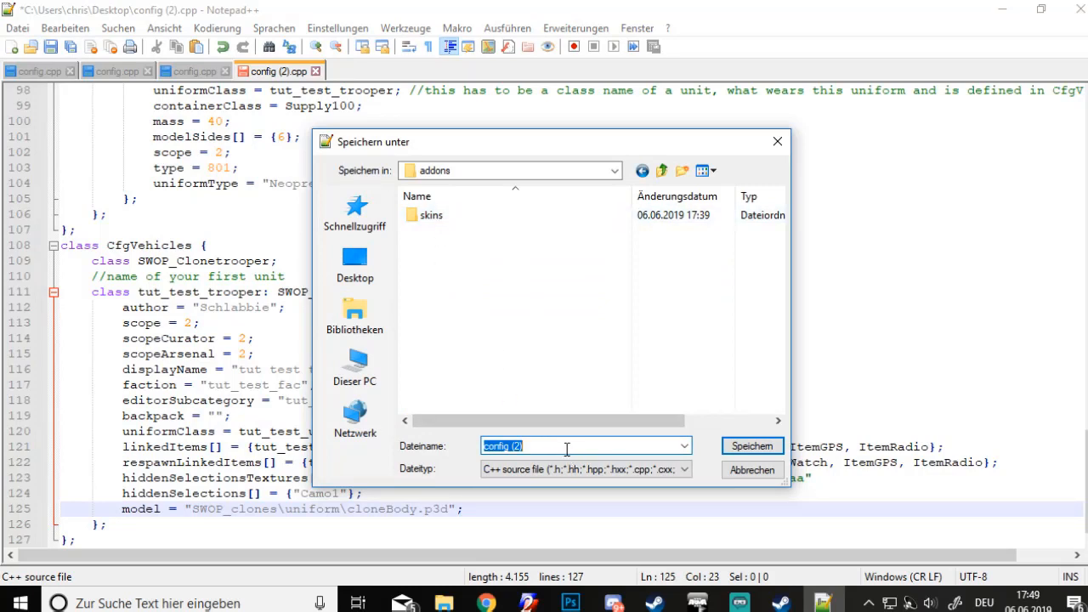
{"action": "left_click", "coordinate": [564, 446]}
{"action": "double_click", "coordinate": [452, 218]}
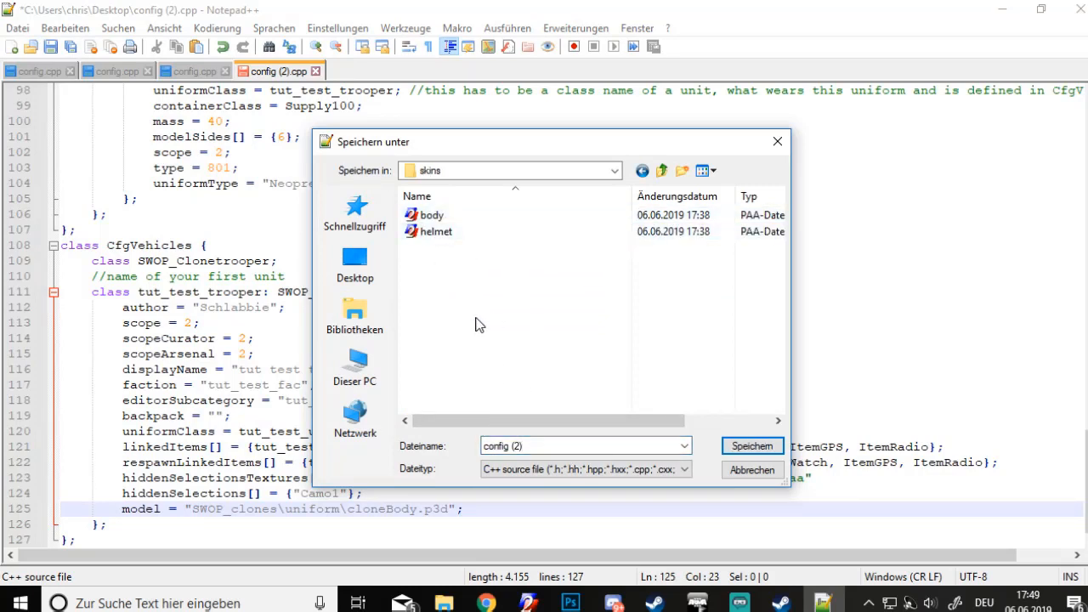
{"action": "key", "text": "alt+Left"}
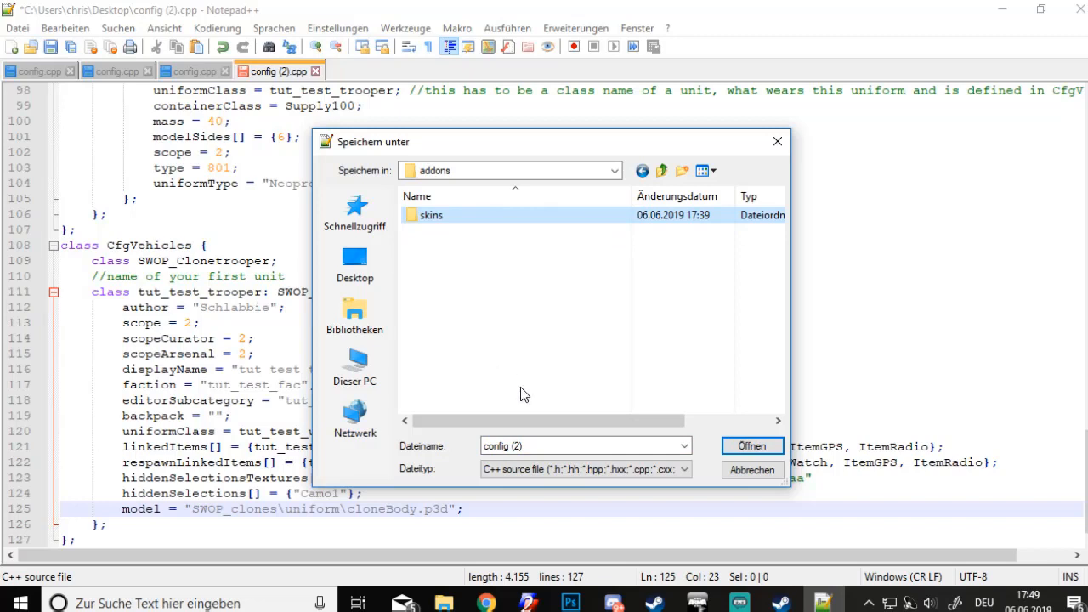
{"action": "left_click", "coordinate": [455, 225]}
{"action": "double_click", "coordinate": [443, 216]}
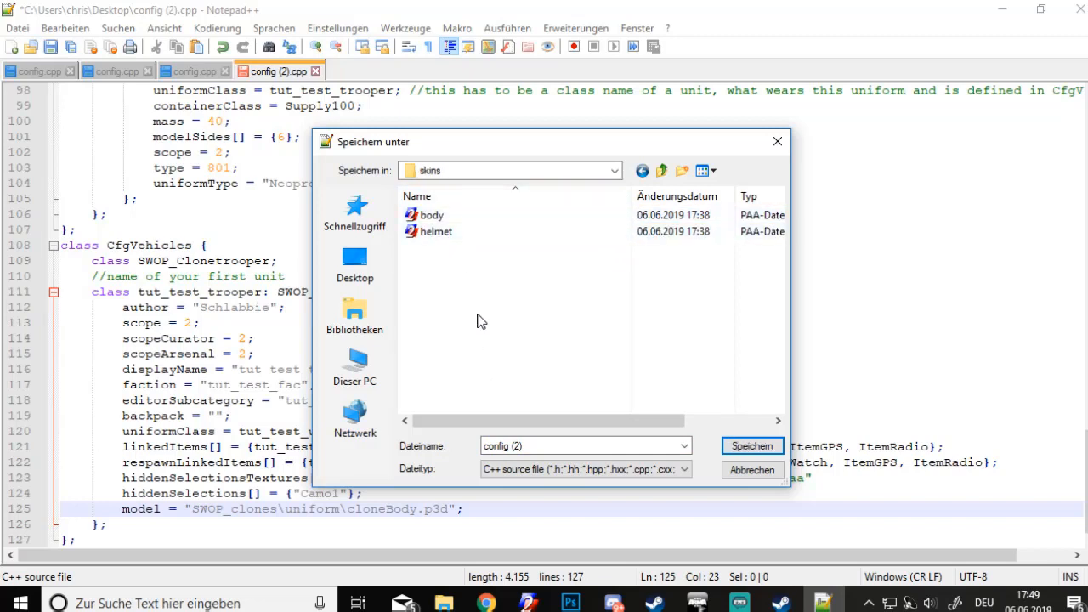
{"action": "left_click", "coordinate": [568, 446]}
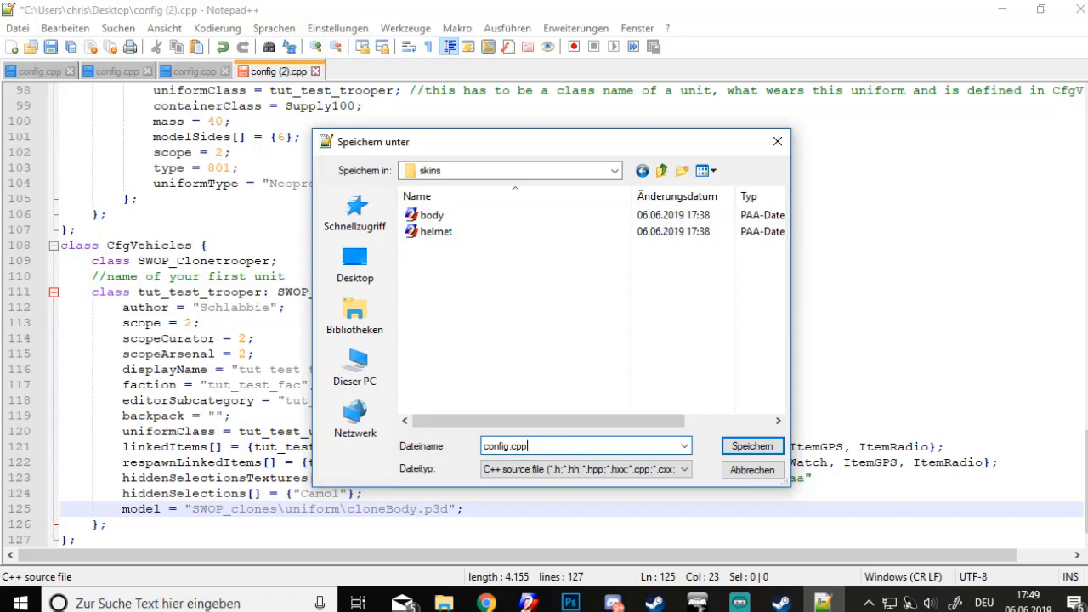
{"action": "key", "text": "Return"}
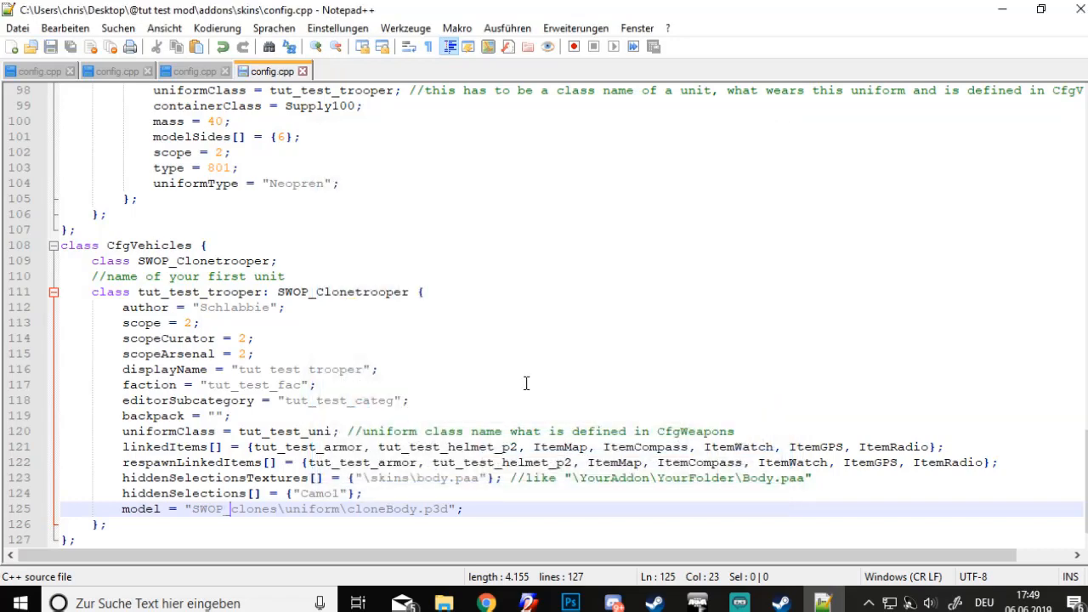
Switch to File Explorer and check the addons folder and its skins subfolder for the config and texture files
{"action": "left_click", "coordinate": [1003, 10]}
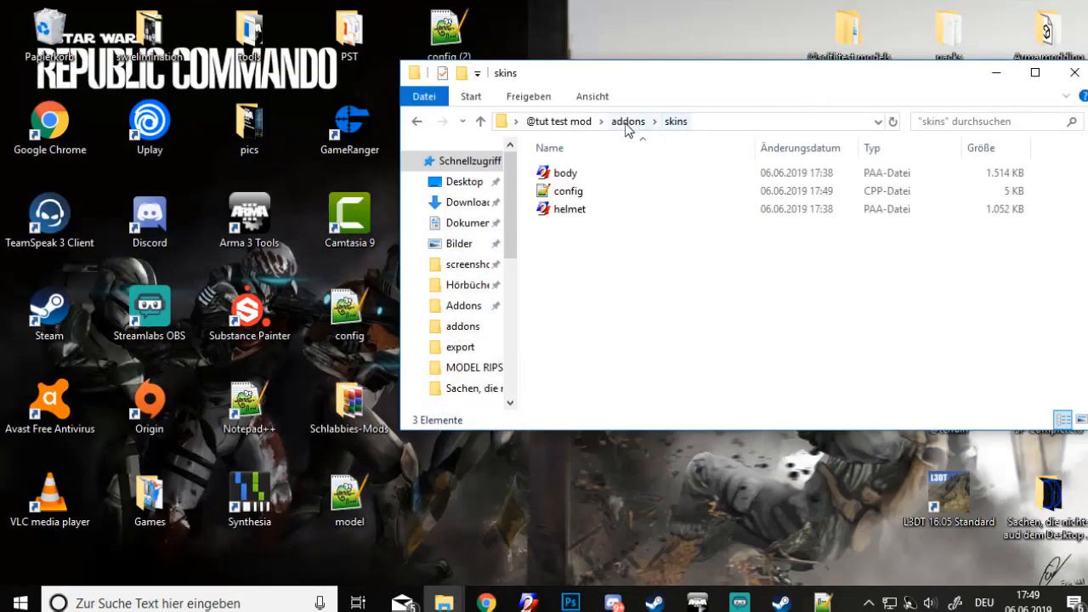
{"action": "left_click", "coordinate": [627, 122]}
{"action": "left_click_drag", "start_coordinate": [639, 85], "coordinate": [712, 61]}
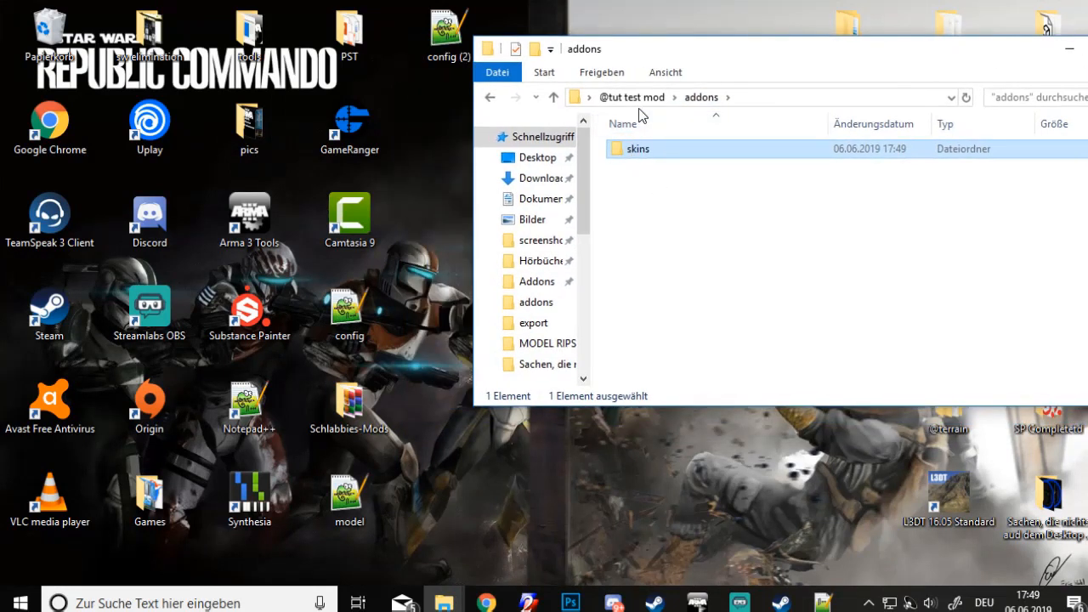
{"action": "double_click", "coordinate": [638, 149]}
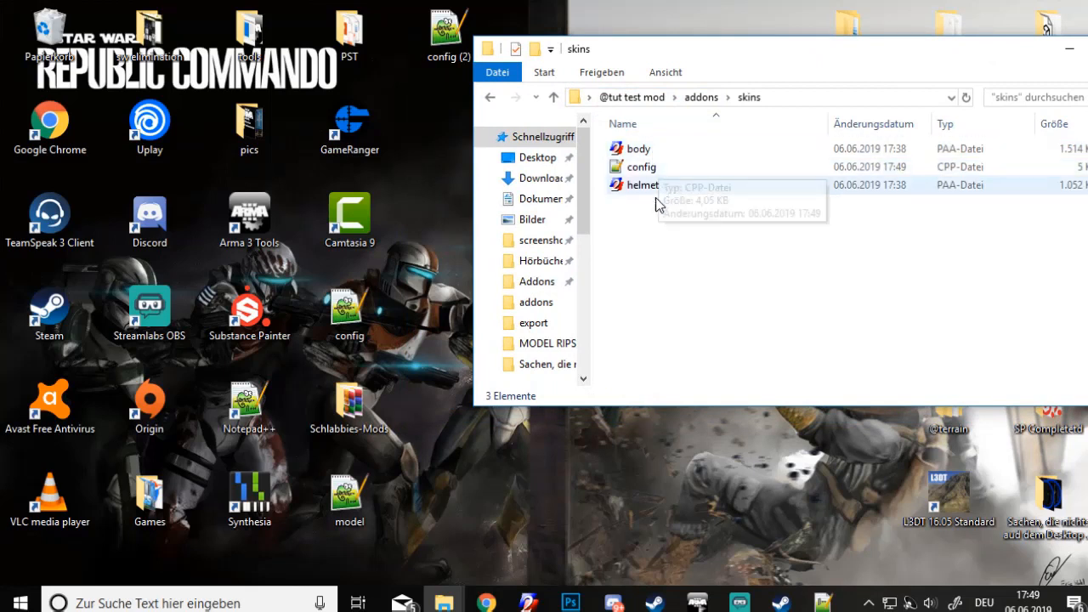
{"action": "left_click", "coordinate": [251, 230]}
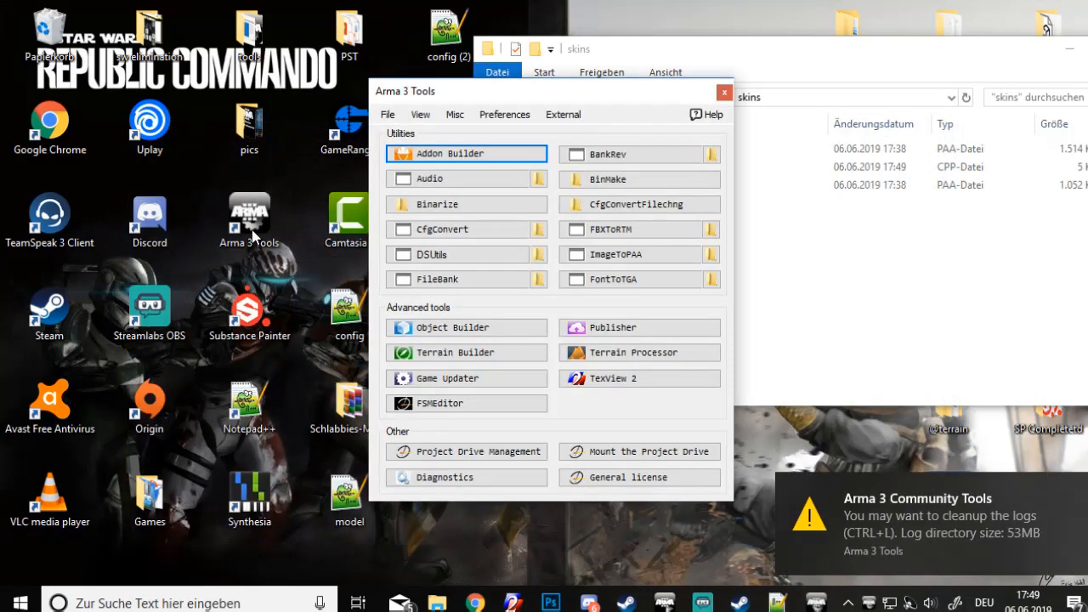
{"action": "left_click", "coordinate": [499, 153]}
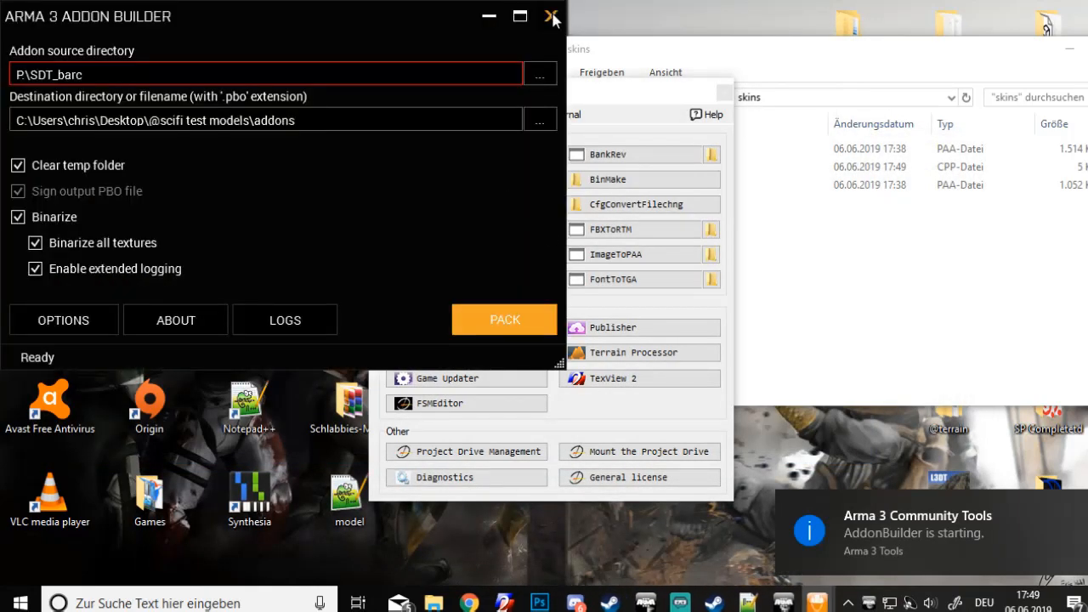
{"action": "left_click", "coordinate": [536, 76]}
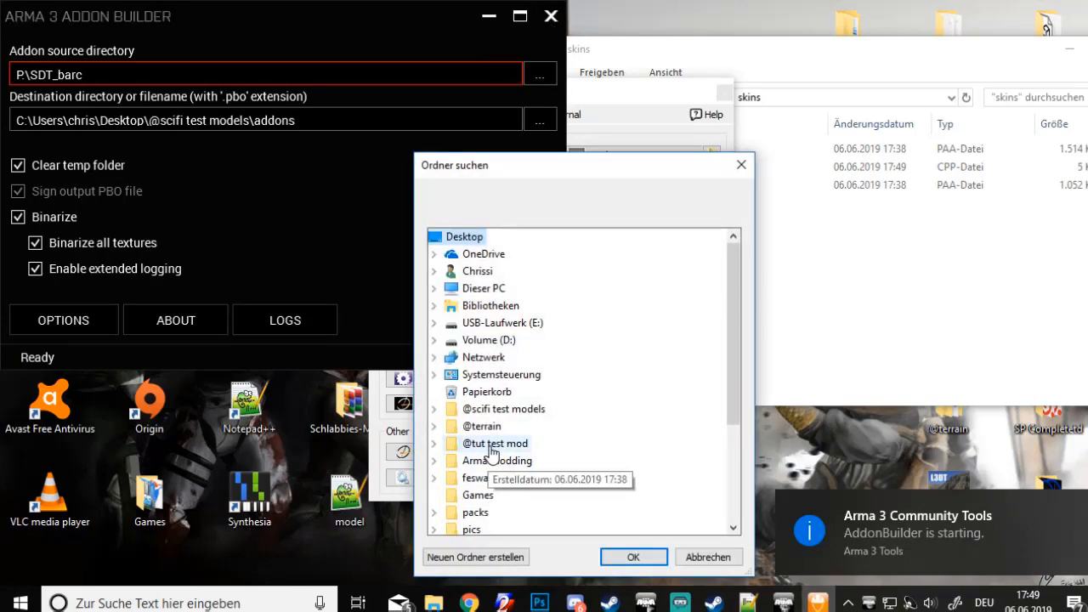
{"action": "left_click", "coordinate": [492, 451]}
{"action": "left_click", "coordinate": [498, 430]}
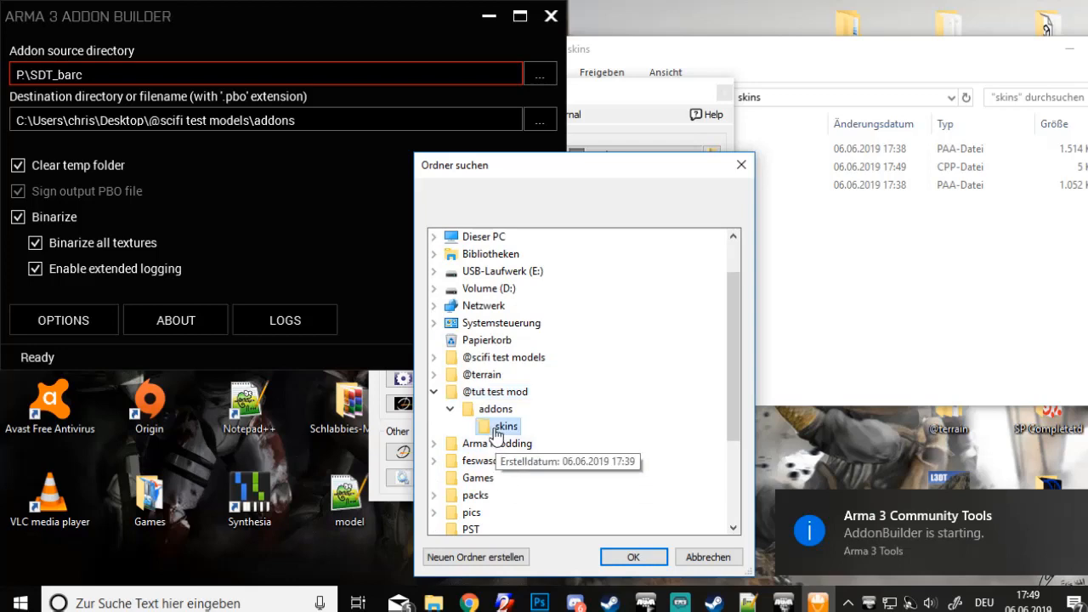
{"action": "left_click", "coordinate": [633, 557]}
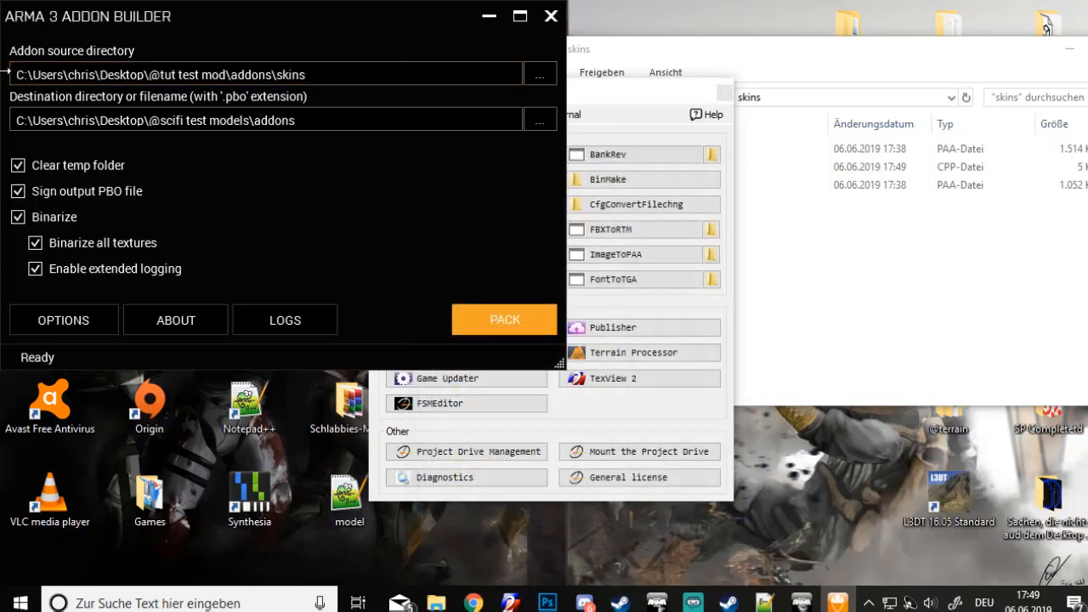
{"action": "left_click_drag", "start_coordinate": [143, 75], "coordinate": [340, 78]}
{"action": "left_click", "coordinate": [365, 76]}
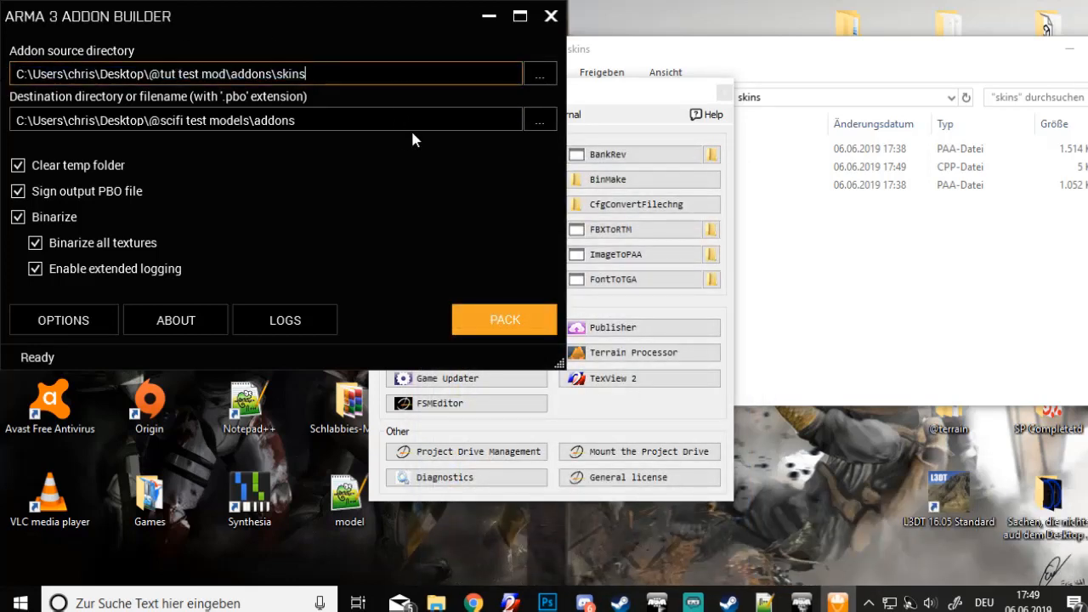
{"action": "left_click", "coordinate": [540, 120]}
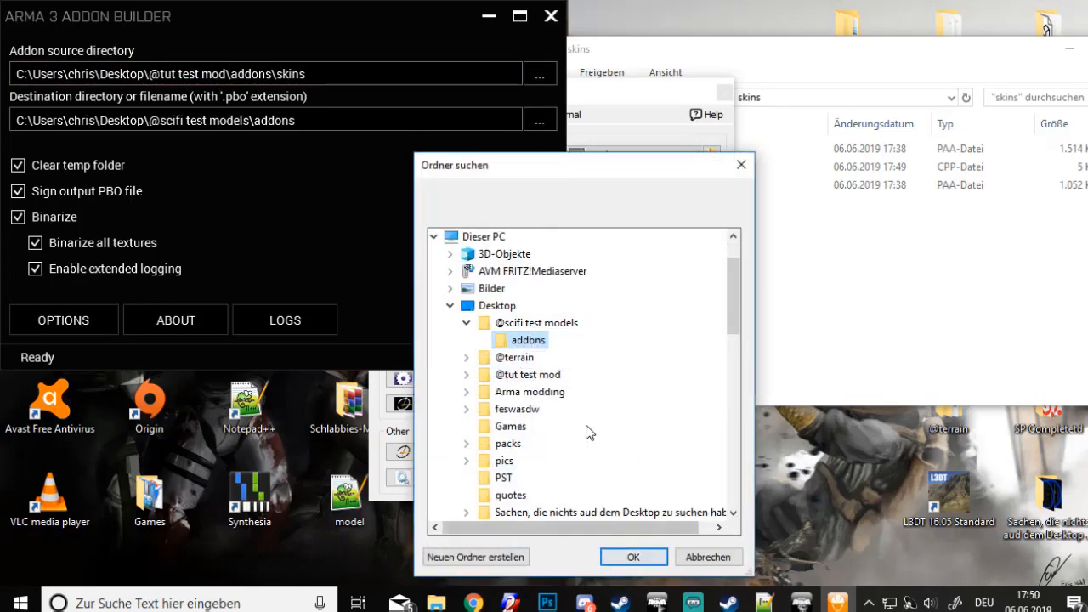
{"action": "left_click", "coordinate": [466, 323]}
{"action": "left_click", "coordinate": [466, 357]}
{"action": "left_click", "coordinate": [527, 374]}
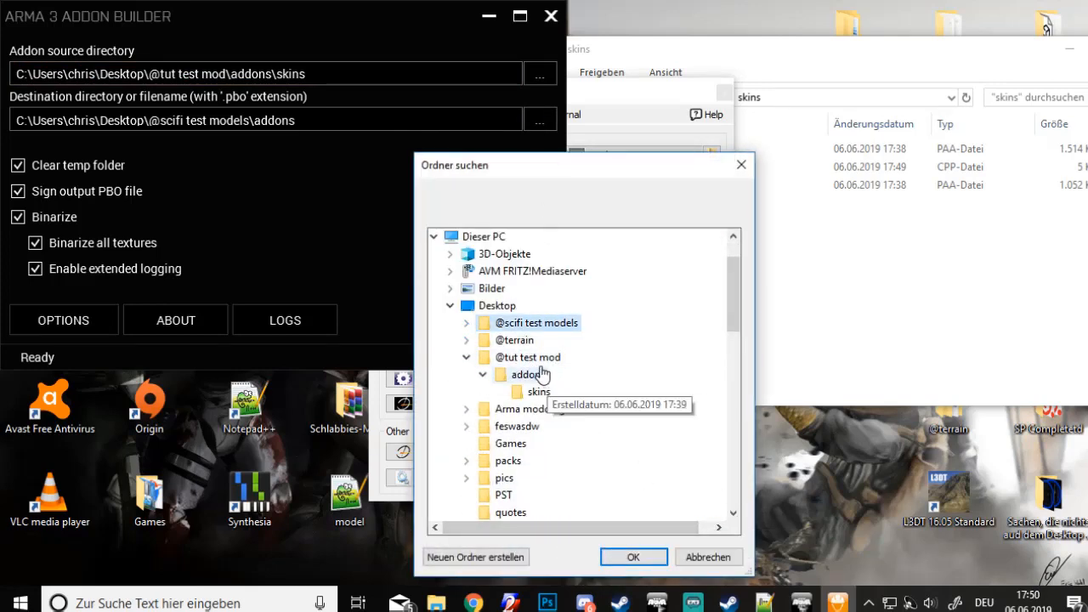
{"action": "left_click", "coordinate": [633, 557]}
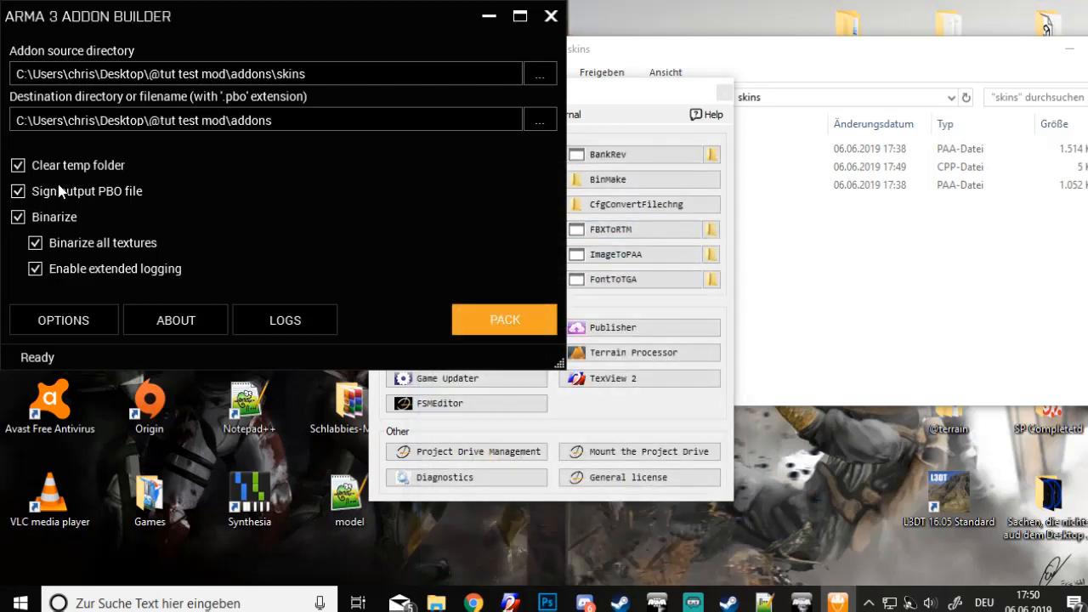
Pack the skins addon into a PBO, and close Addon Builder and Arma 3 Tools
{"action": "left_click", "coordinate": [493, 320]}
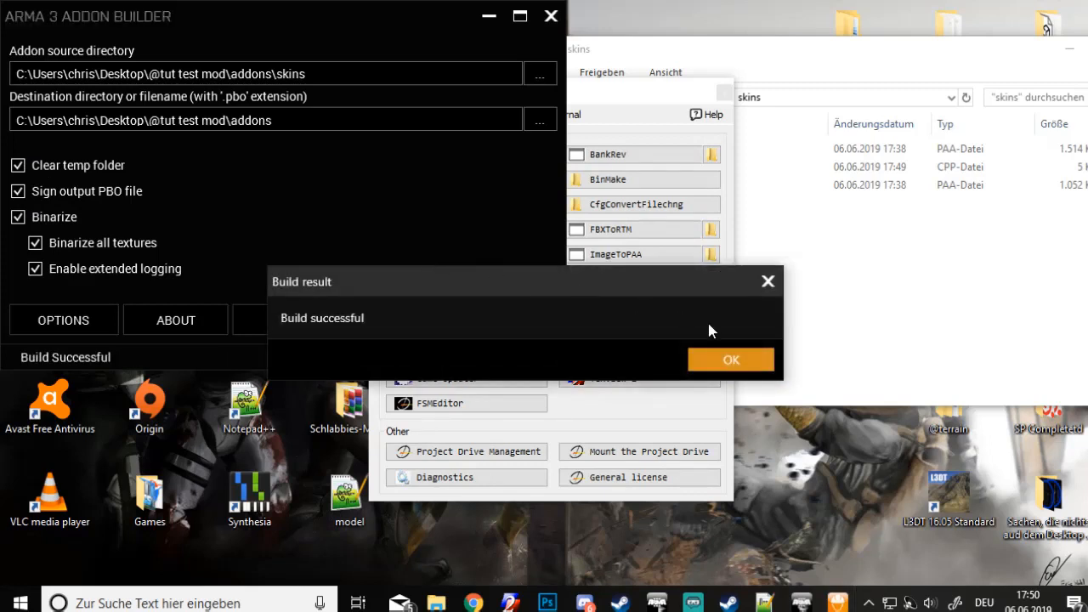
{"action": "left_click", "coordinate": [736, 363]}
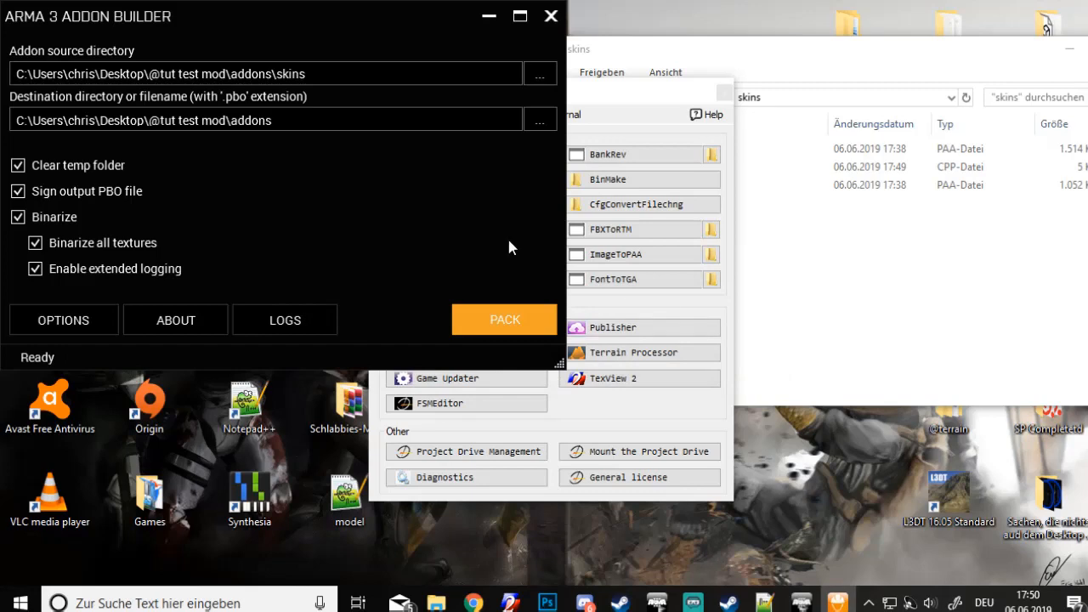
{"action": "left_click", "coordinate": [551, 21]}
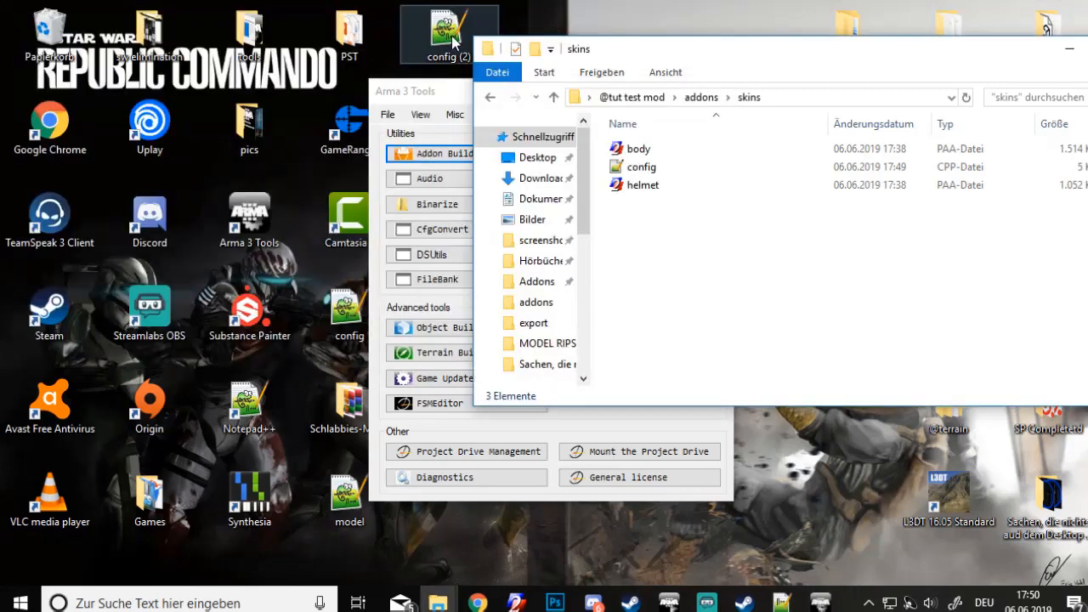
{"action": "left_click", "coordinate": [417, 107]}
{"action": "left_click", "coordinate": [722, 90]}
Inspect the packed skins PBO from the addons folder in PBO Manager and view the contents of its config.bin
{"action": "left_click", "coordinate": [694, 98]}
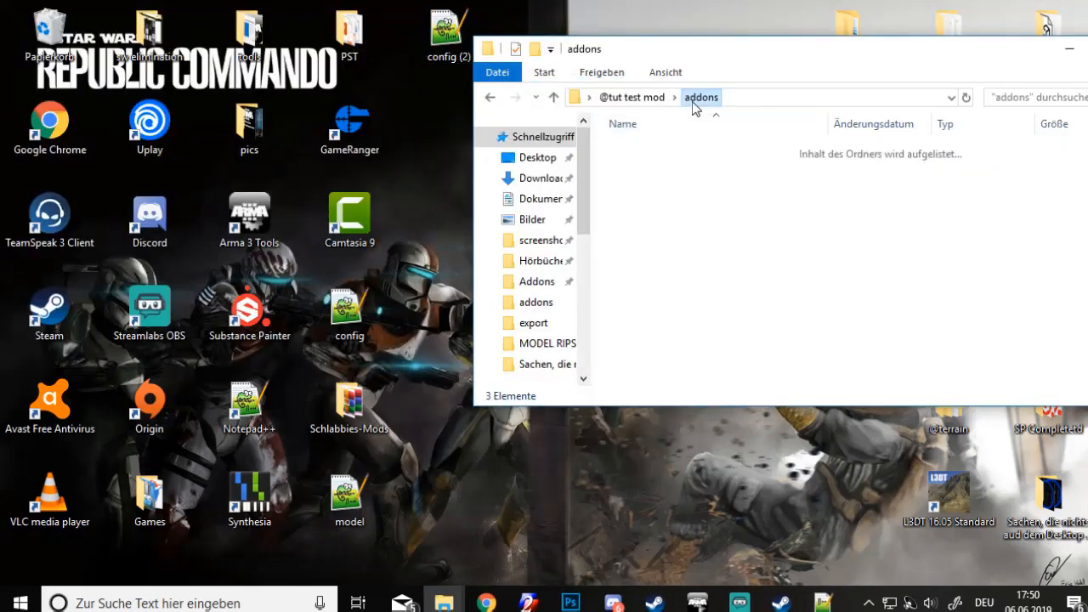
{"action": "left_click_drag", "start_coordinate": [753, 58], "coordinate": [568, 74]}
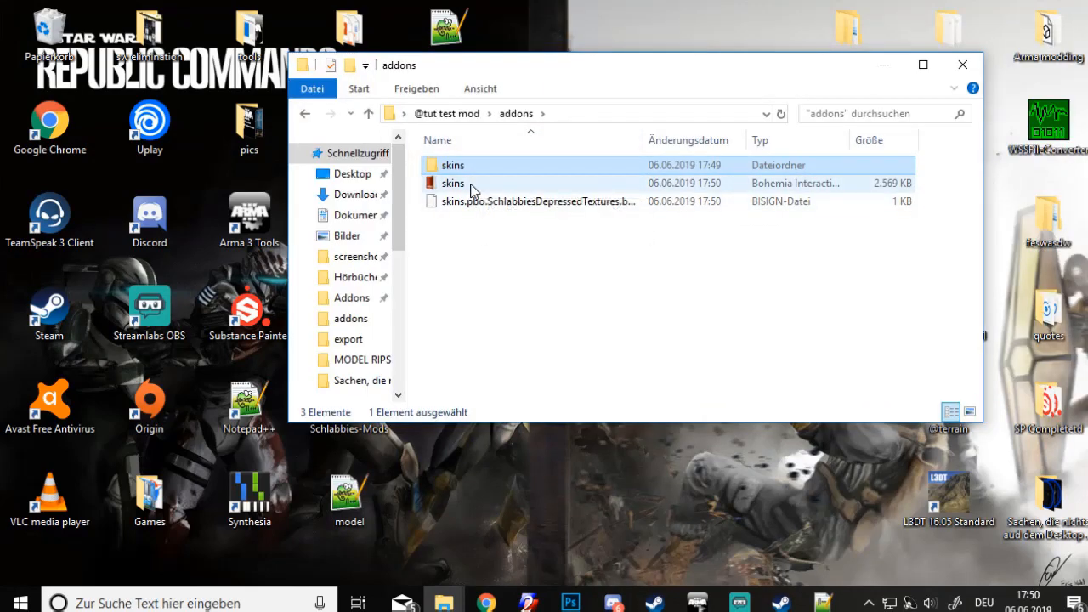
{"action": "double_click", "coordinate": [483, 185]}
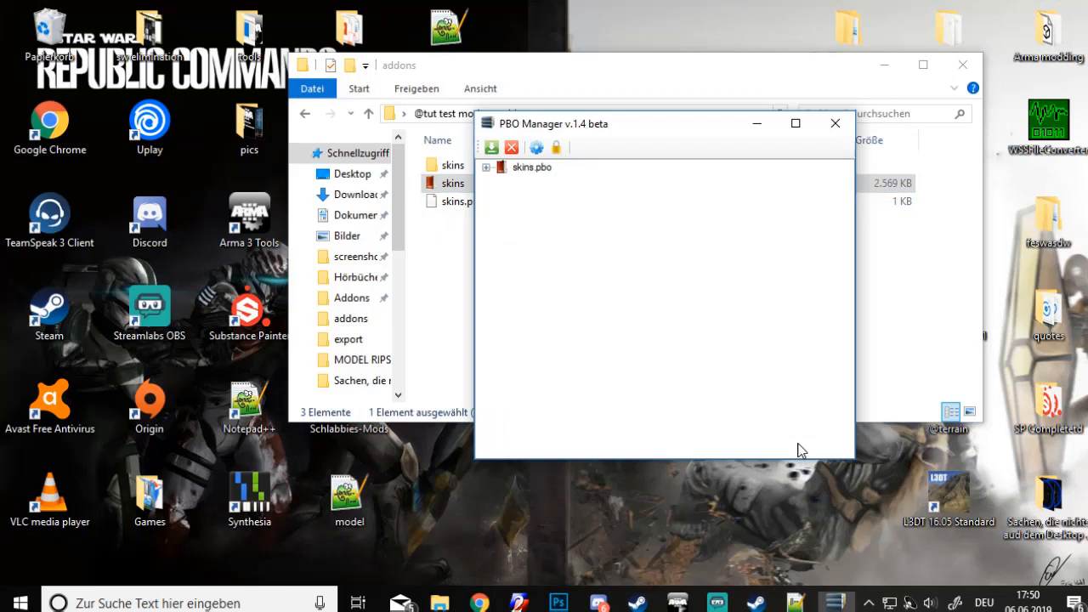
{"action": "left_click", "coordinate": [485, 167]}
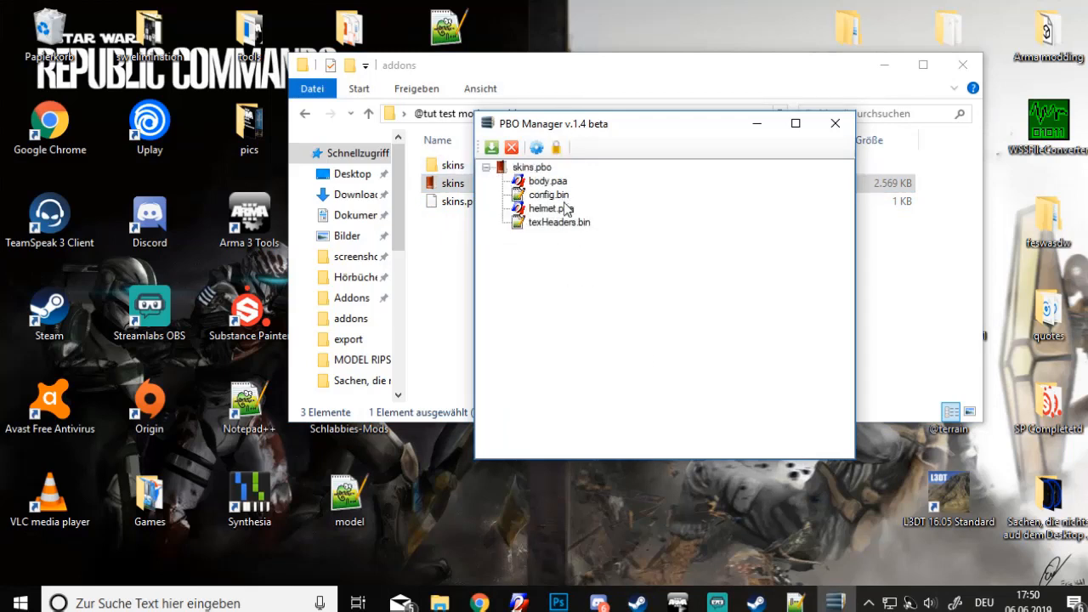
{"action": "double_click", "coordinate": [568, 196]}
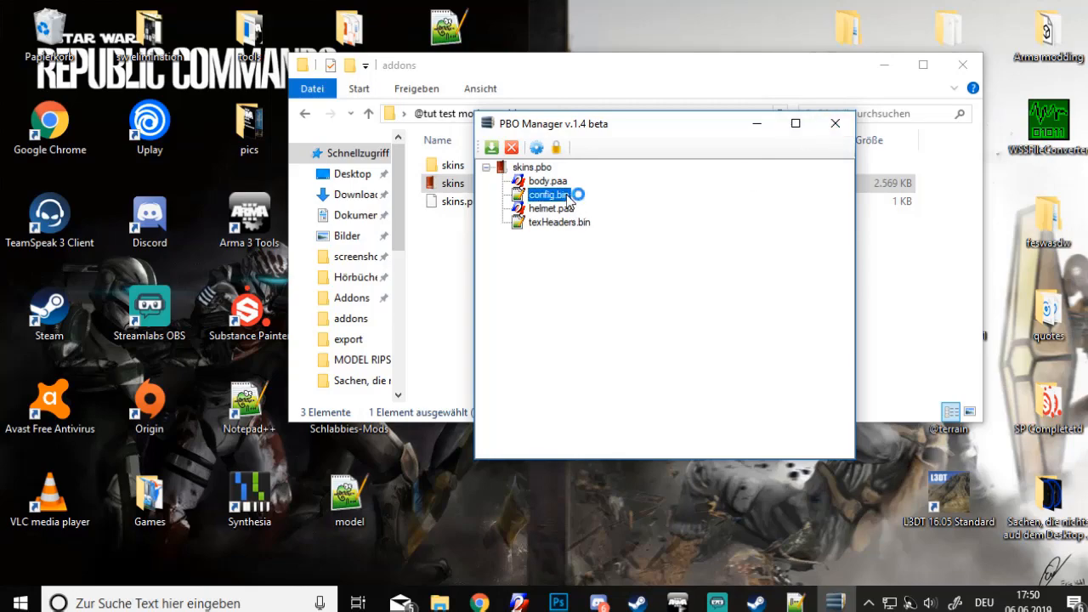
{"action": "left_click_drag", "start_coordinate": [38, 556], "coordinate": [1063, 553]}
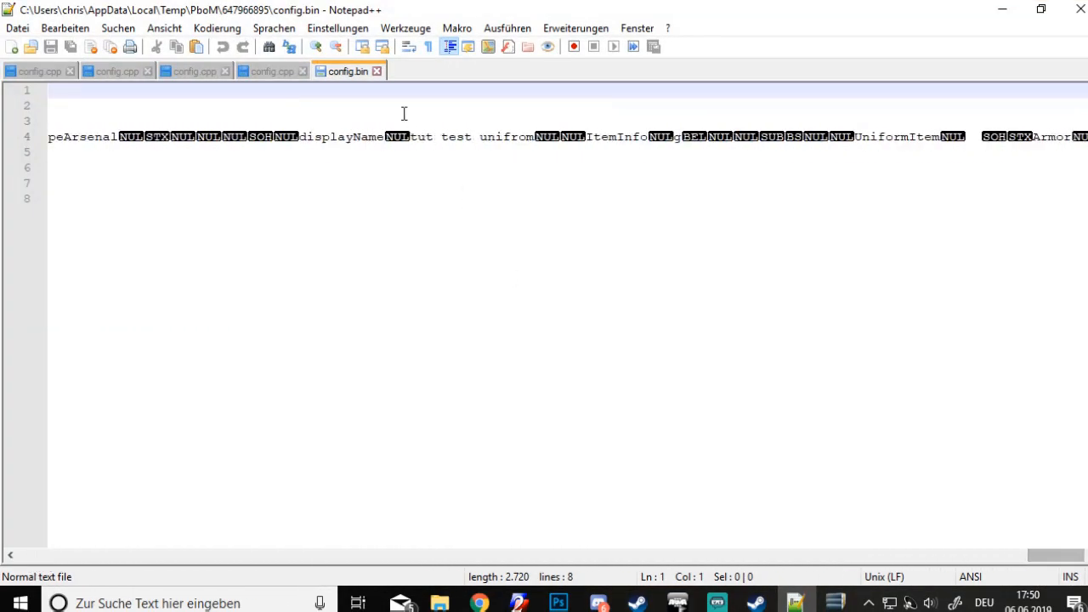
{"action": "left_click", "coordinate": [378, 72]}
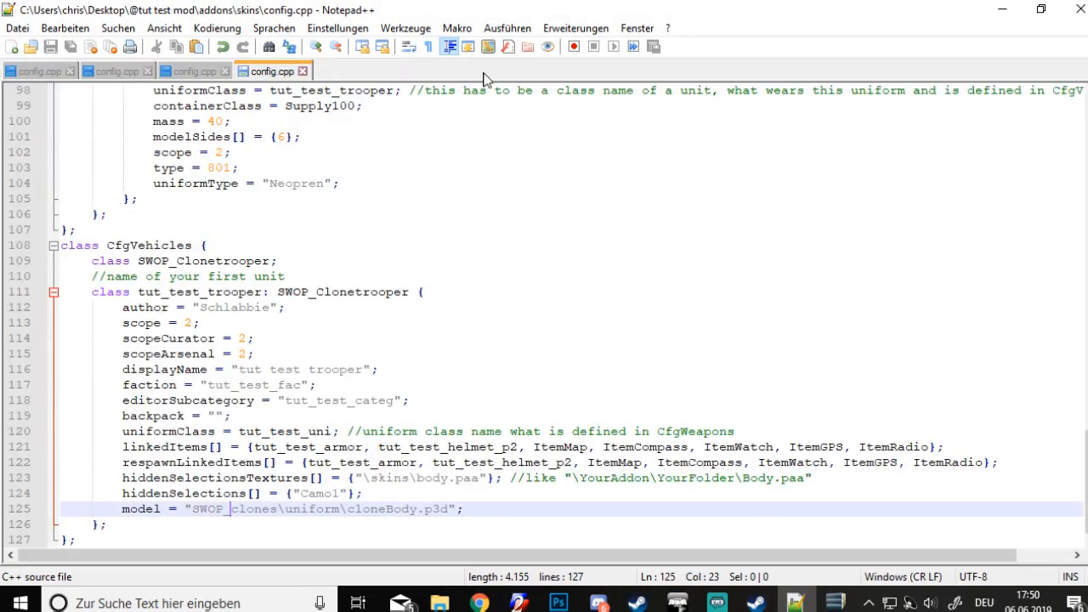
{"action": "left_click", "coordinate": [1002, 9]}
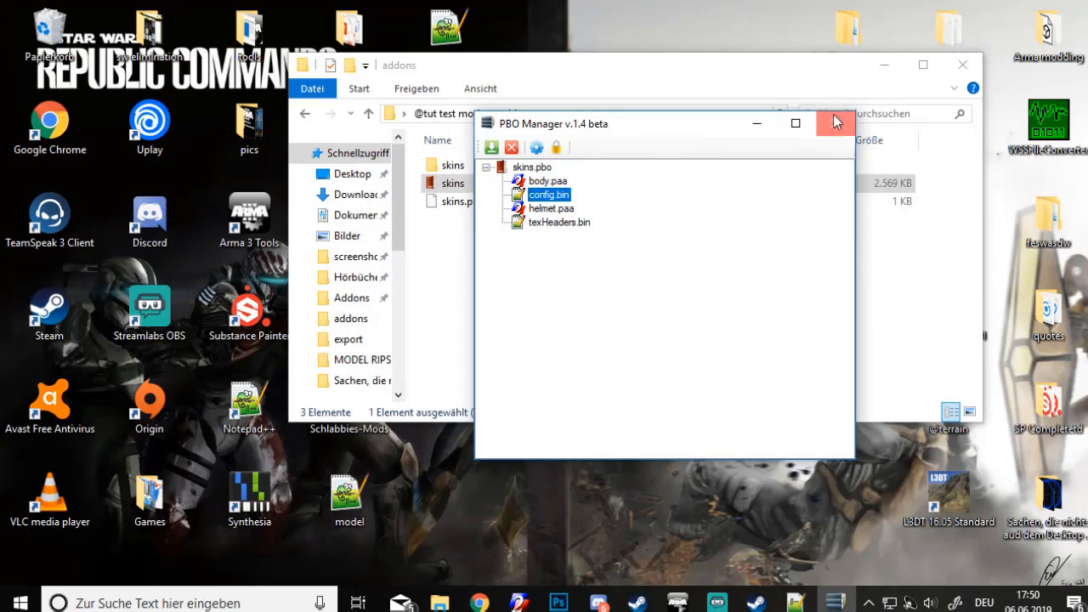
{"action": "left_click", "coordinate": [836, 121]}
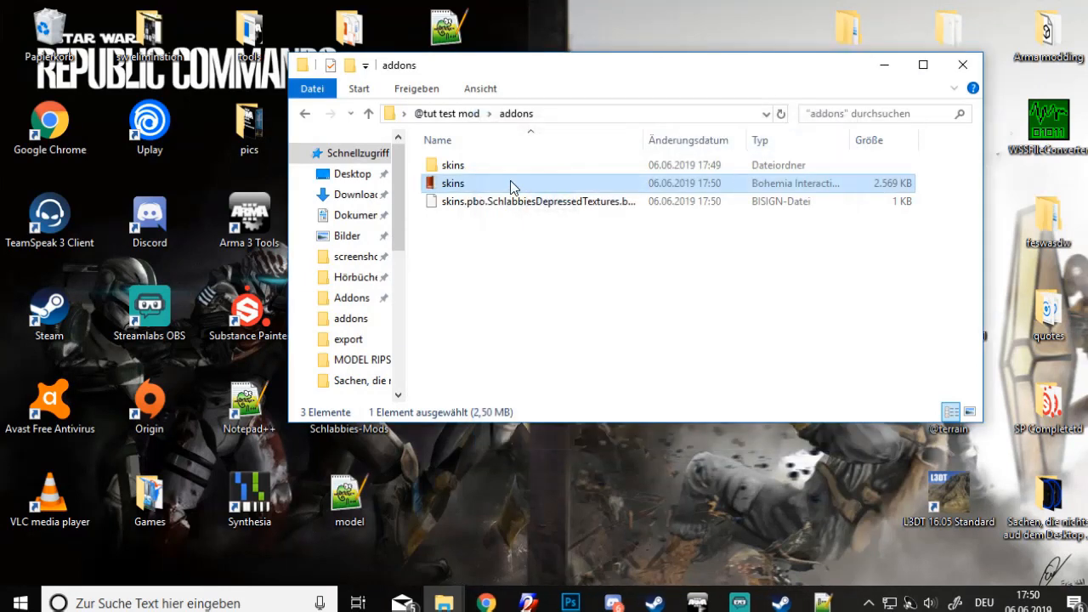
{"action": "left_click", "coordinate": [519, 254]}
{"action": "key", "text": "alt+Left"}
{"action": "left_click", "coordinate": [510, 115]}
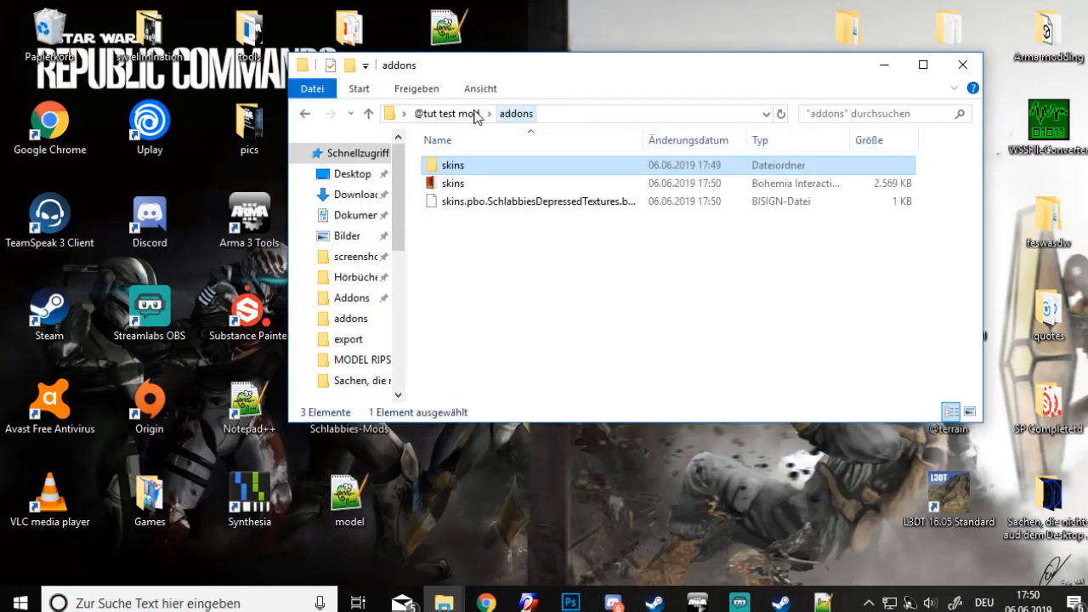
{"action": "left_click", "coordinate": [473, 113]}
{"action": "left_click", "coordinate": [962, 68]}
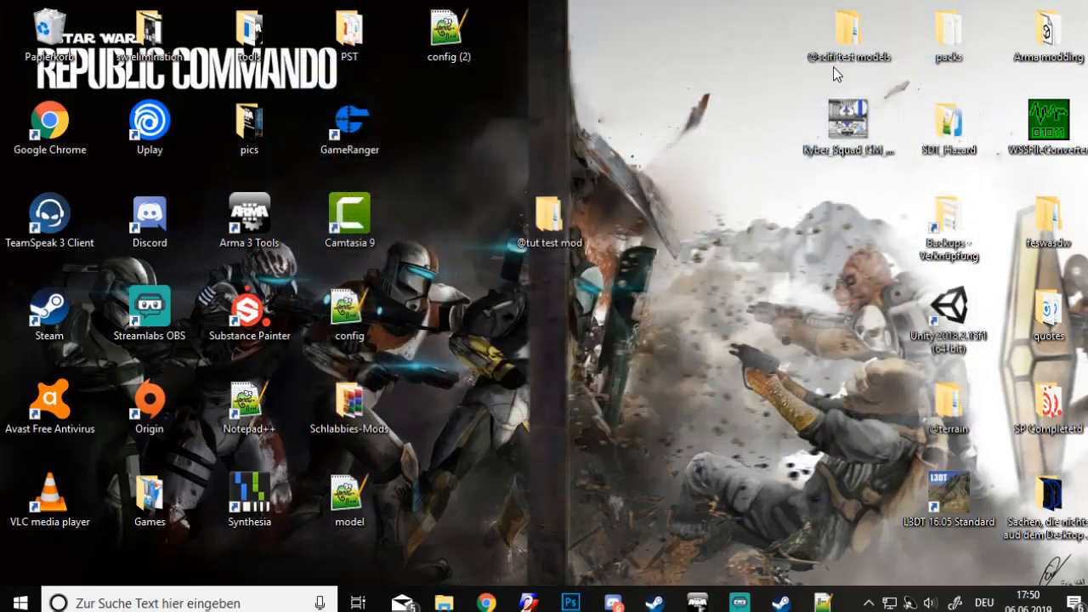
{"action": "left_click_drag", "start_coordinate": [548, 214], "coordinate": [435, 43]}
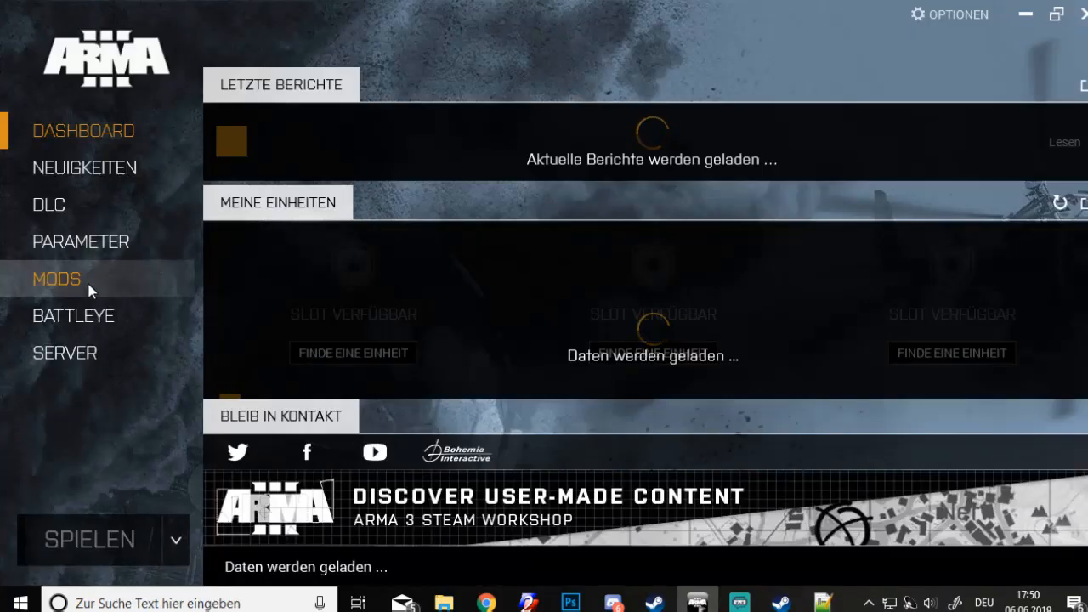
{"action": "left_click", "coordinate": [88, 285]}
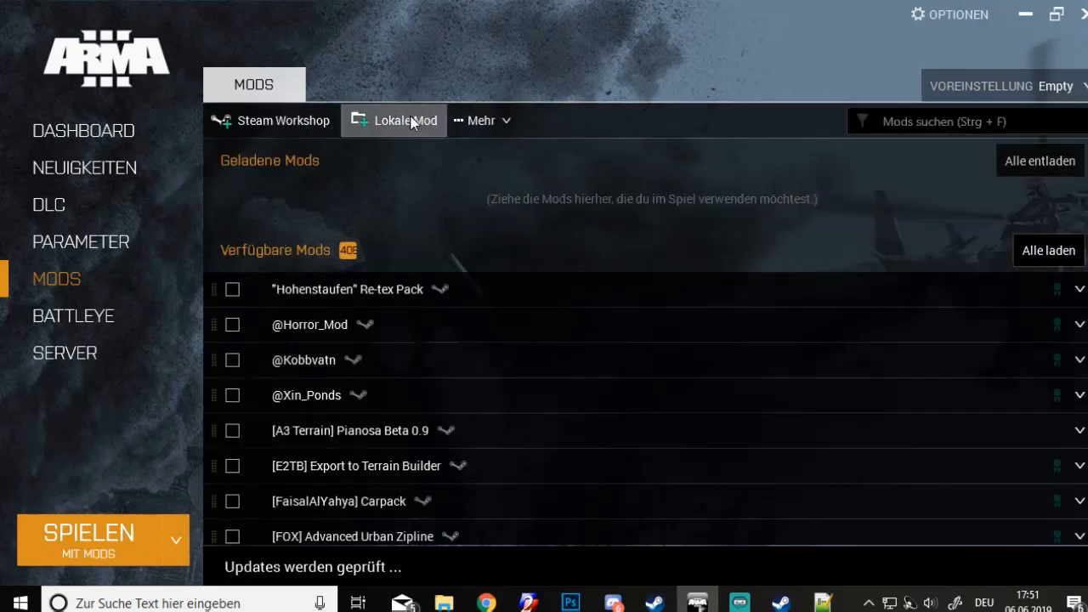
{"action": "left_click", "coordinate": [387, 119]}
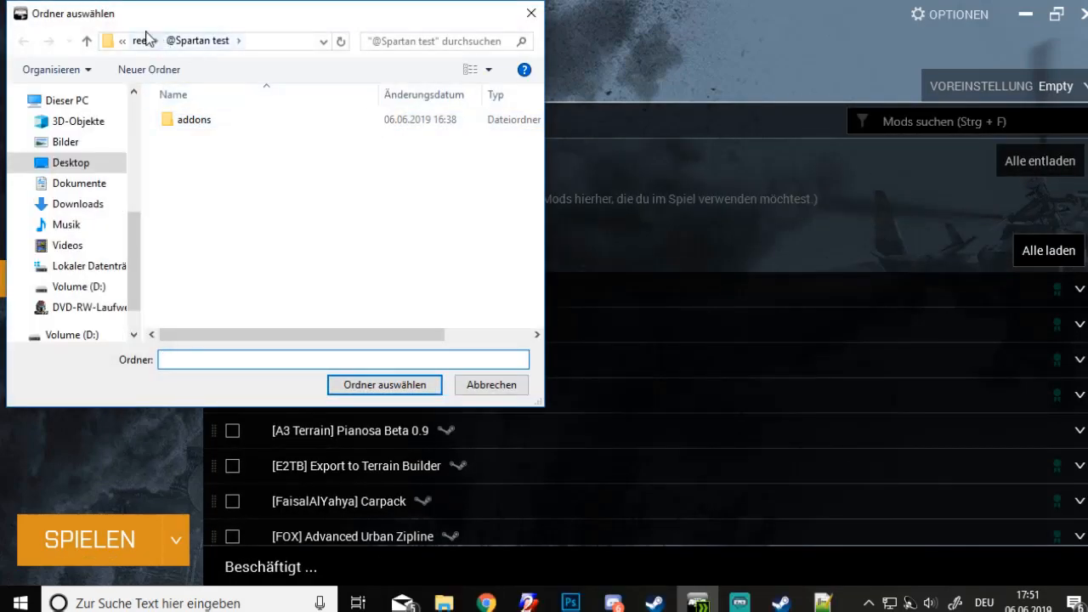
{"action": "left_click", "coordinate": [70, 162]}
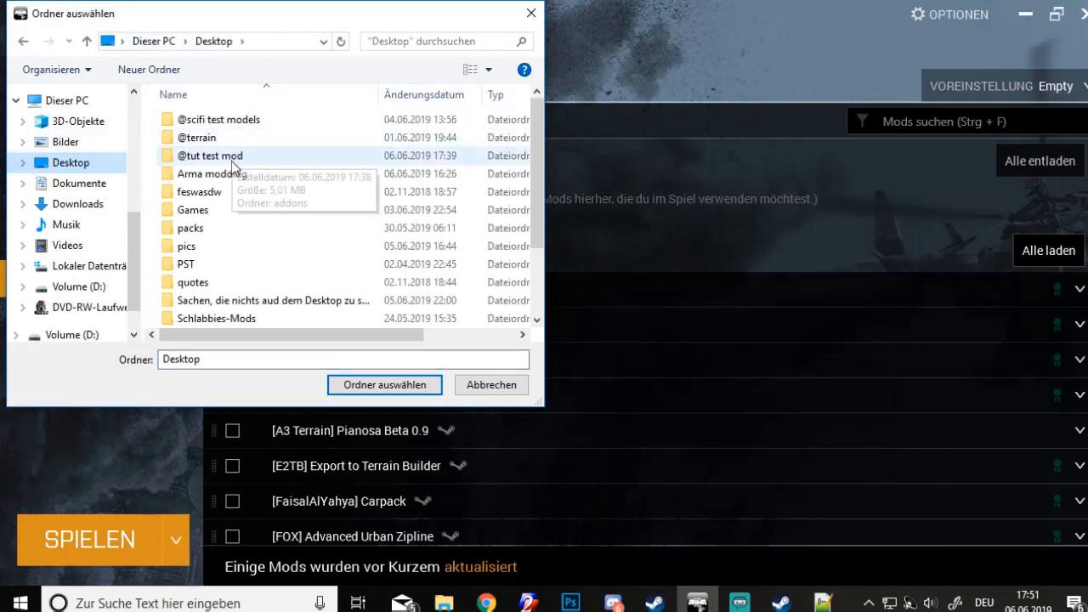
{"action": "left_click", "coordinate": [357, 155]}
{"action": "left_click", "coordinate": [345, 385]}
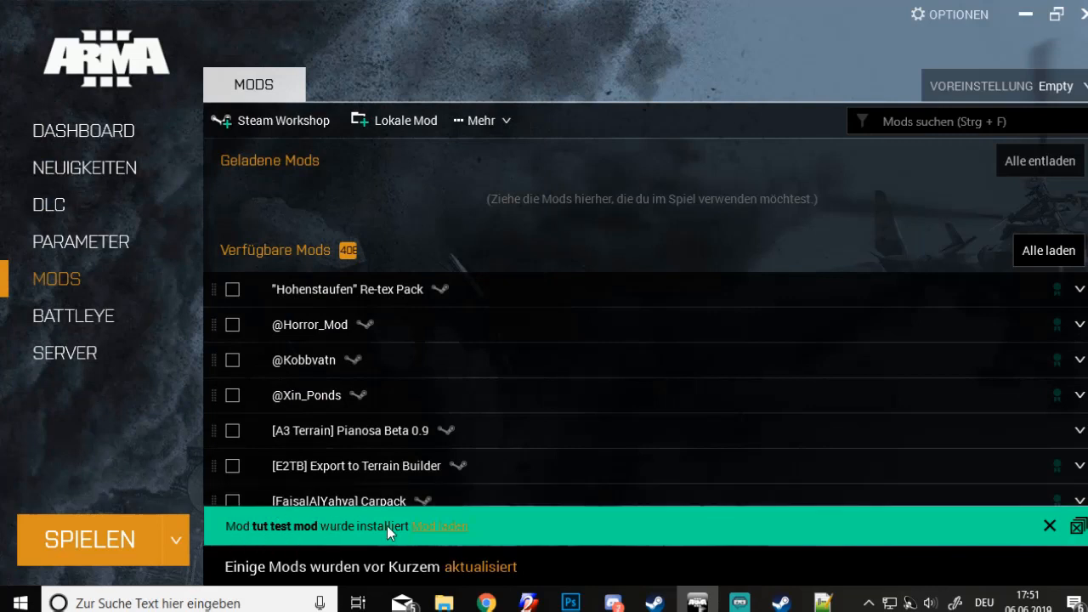
{"action": "left_click", "coordinate": [449, 532]}
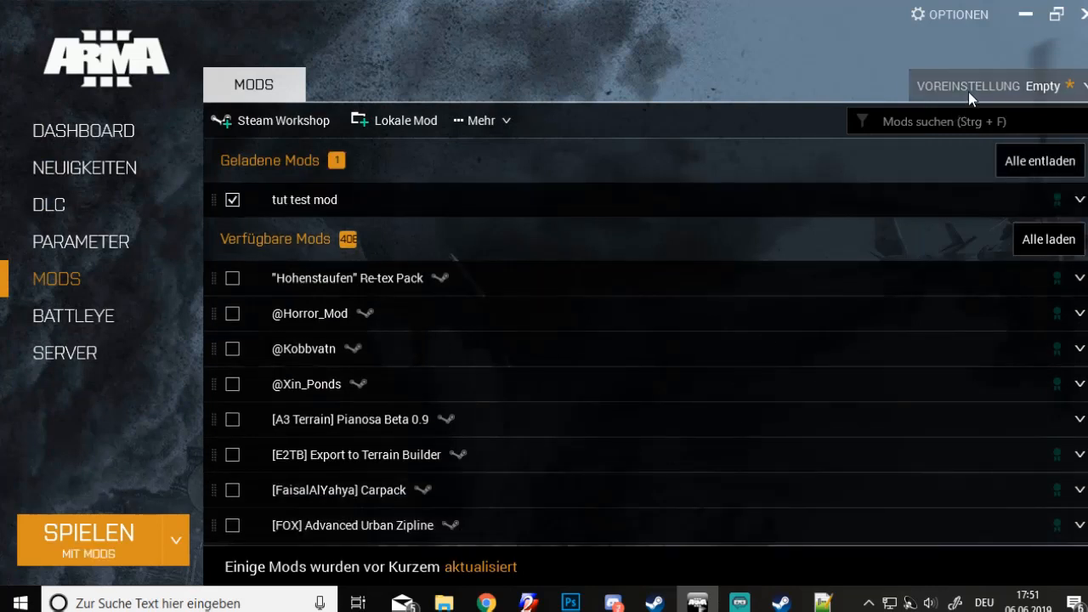
Search the mods for "main" and load StarWars: Opposition Mod (MAIN)
{"action": "left_click", "coordinate": [969, 121]}
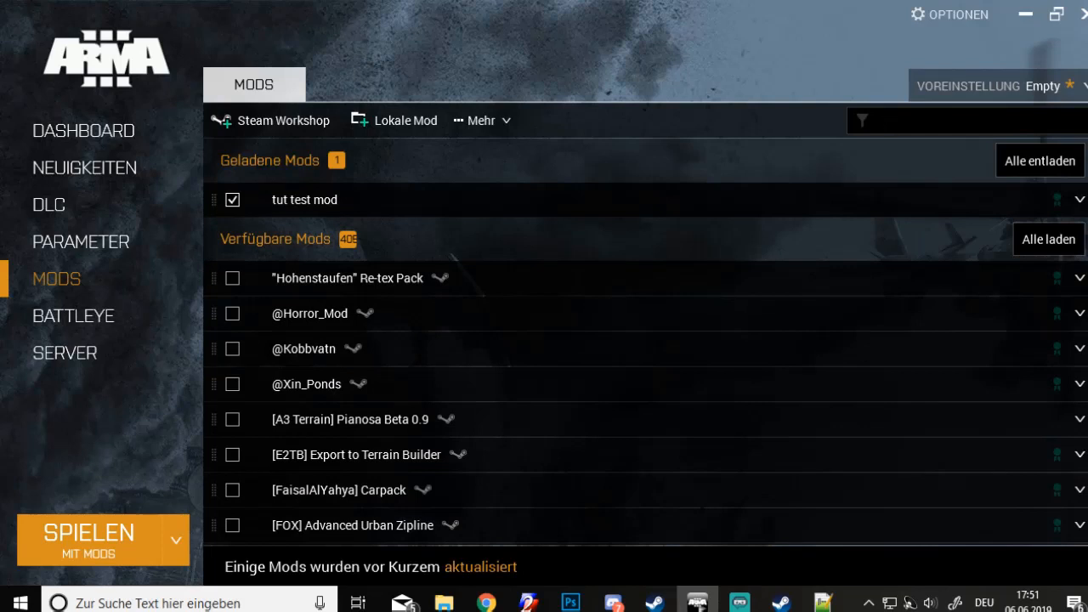
{"action": "type", "text": "main"}
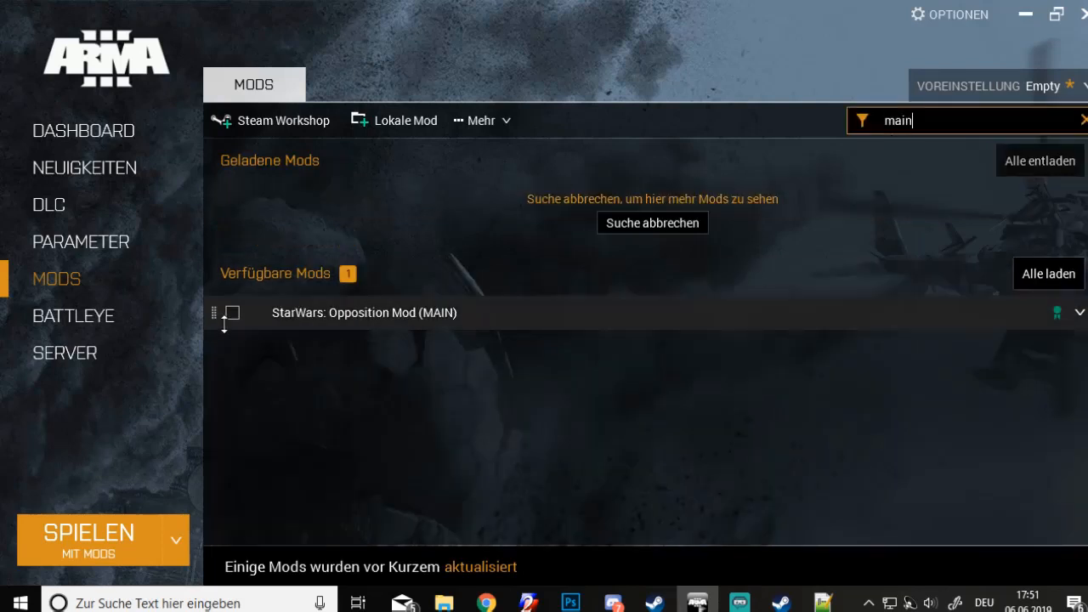
{"action": "left_click", "coordinate": [232, 312]}
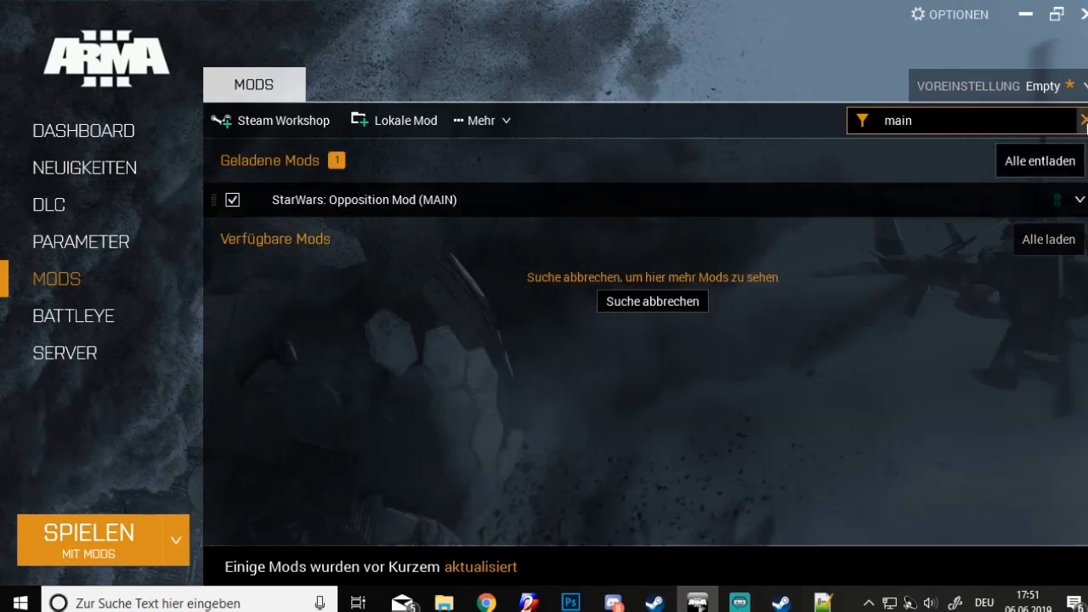
Search the mods for "ace", load Opposition : ACE3 with its CBA_A3 dependency, and clear the search filter
{"action": "left_click", "coordinate": [1083, 120]}
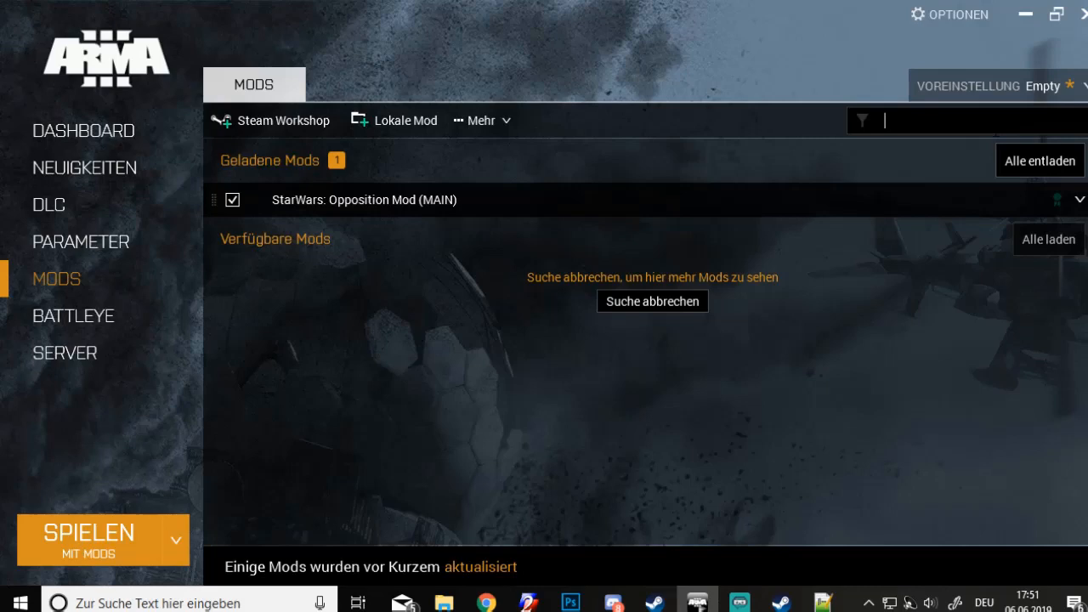
{"action": "type", "text": "ace"}
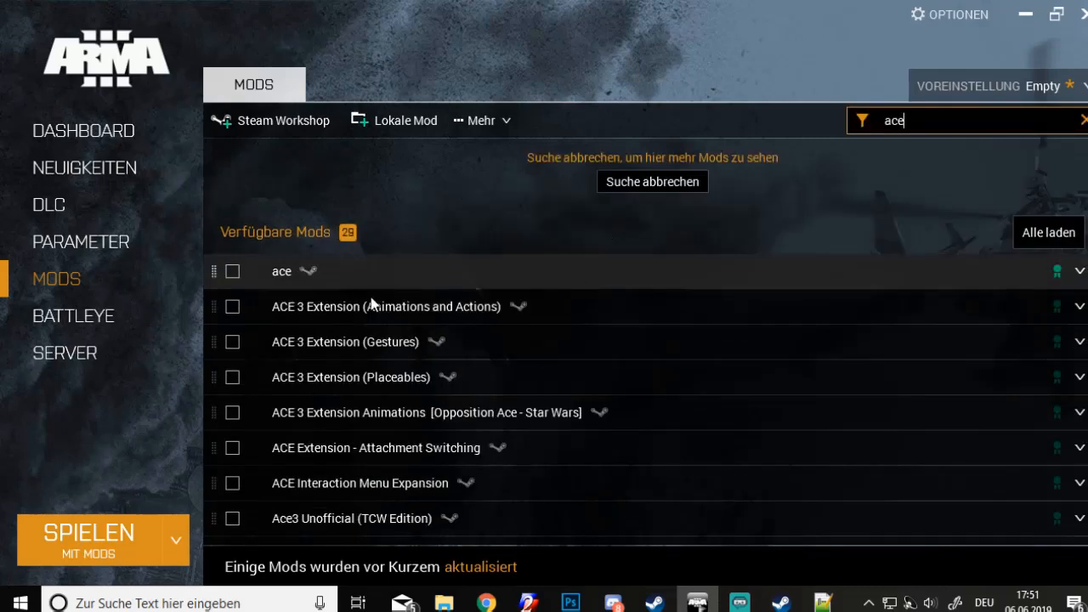
{"action": "scroll", "coordinate": [564, 415], "scroll_direction": "down", "scroll_amount": 8}
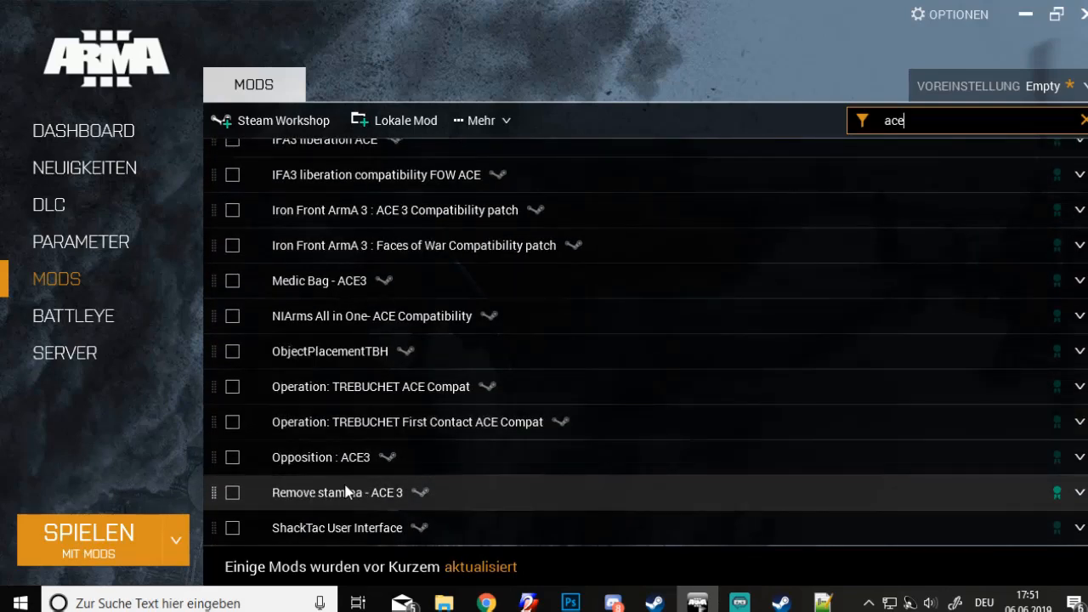
{"action": "left_click", "coordinate": [239, 457]}
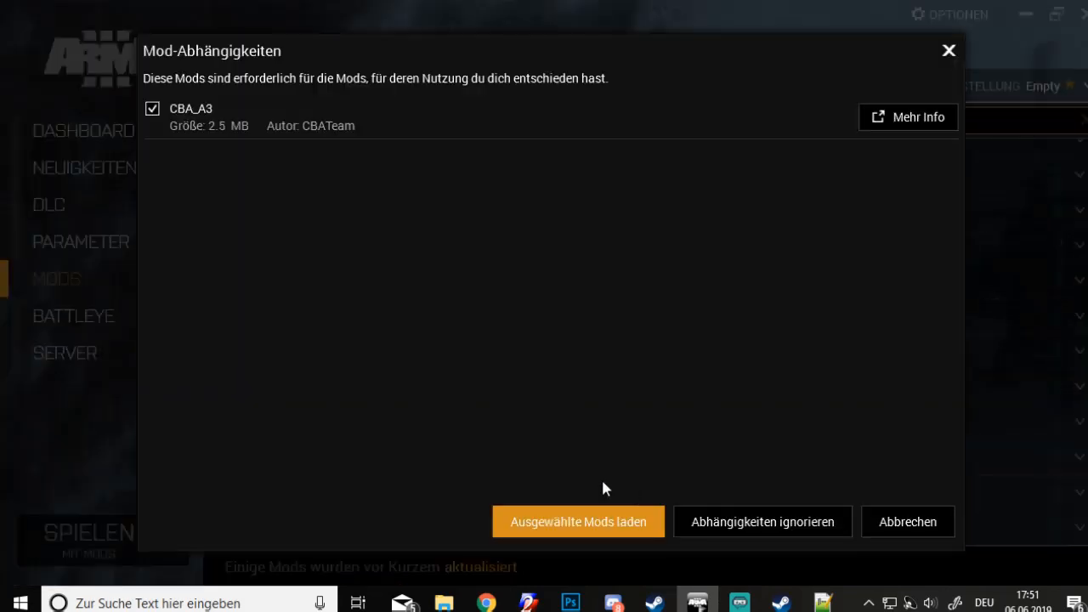
{"action": "left_click", "coordinate": [586, 516]}
{"action": "scroll", "coordinate": [865, 382], "scroll_direction": "up", "scroll_amount": 6}
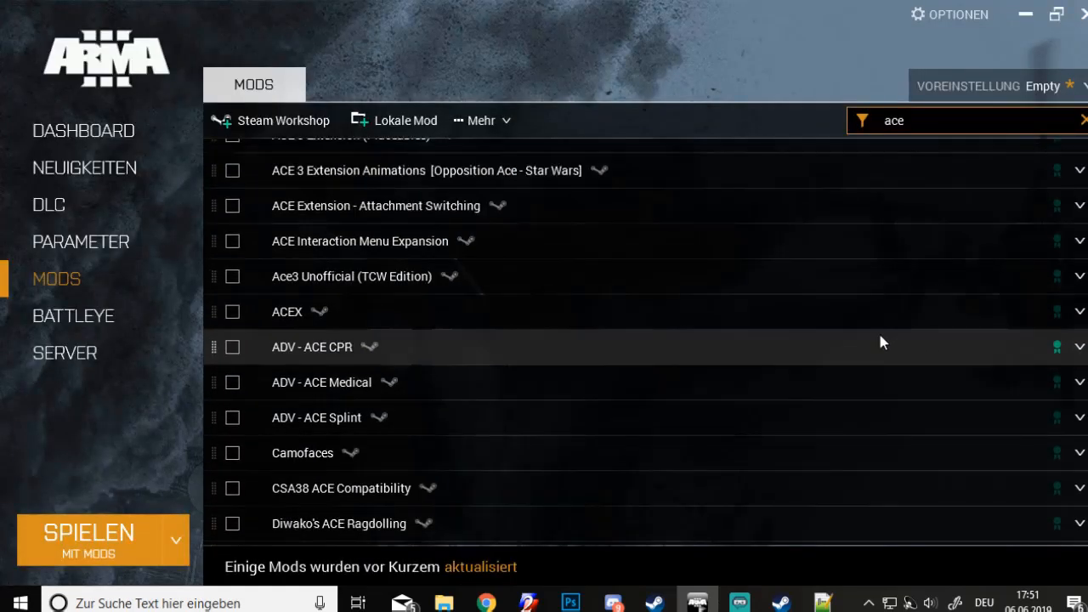
{"action": "left_click", "coordinate": [1083, 120]}
Review the list of loaded mods, checking the details of StarWars: Opposition Mod (MAIN) and Opposition : ACE3
{"action": "scroll", "coordinate": [309, 402], "scroll_direction": "up", "scroll_amount": 2}
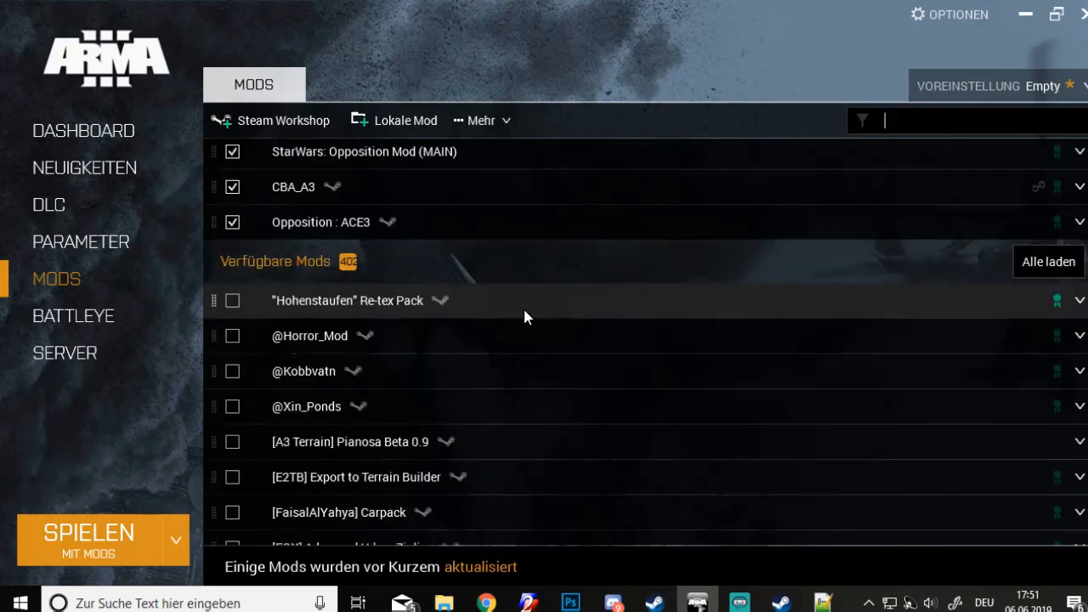
{"action": "scroll", "coordinate": [525, 316], "scroll_direction": "up", "scroll_amount": 1}
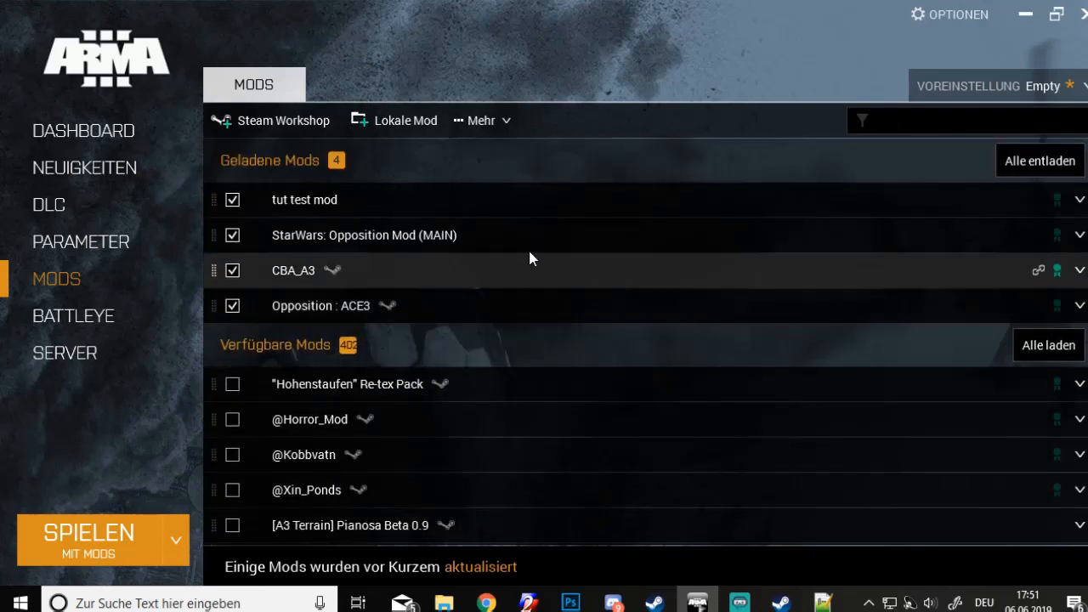
{"action": "left_click", "coordinate": [425, 244]}
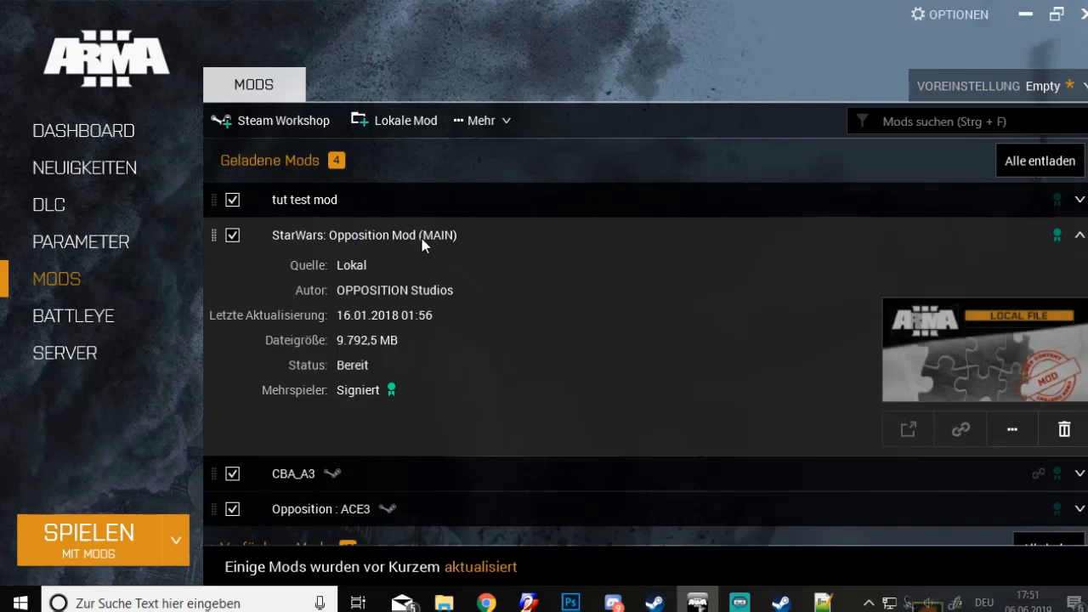
{"action": "left_click", "coordinate": [397, 211]}
{"action": "left_click", "coordinate": [397, 213]}
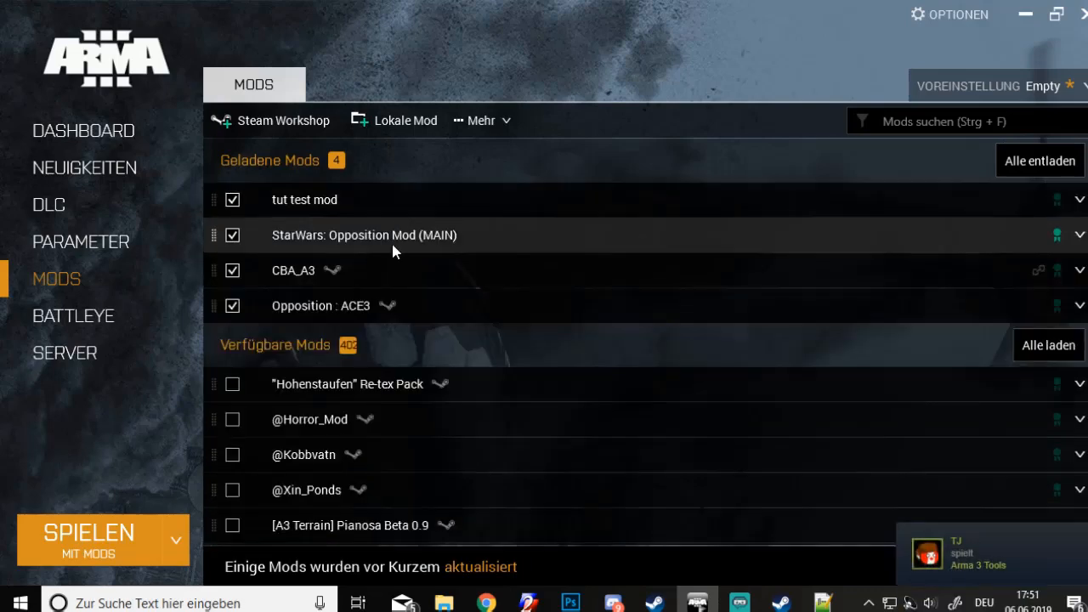
{"action": "left_click", "coordinate": [361, 284]}
{"action": "left_click", "coordinate": [362, 284]}
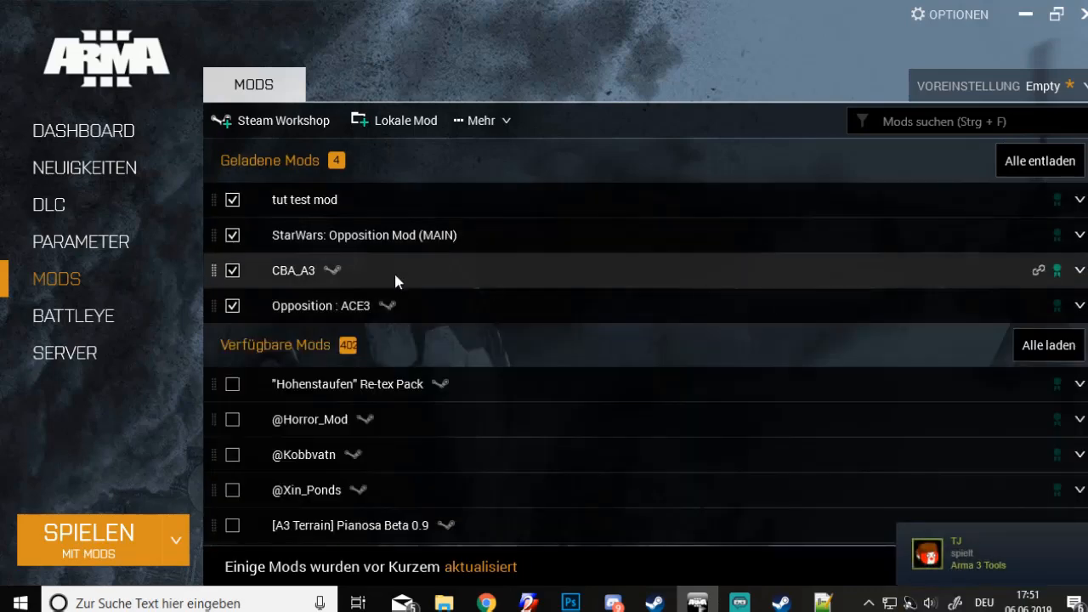
{"action": "left_click", "coordinate": [401, 305]}
{"action": "scroll", "coordinate": [543, 314], "scroll_direction": "down", "scroll_amount": 3}
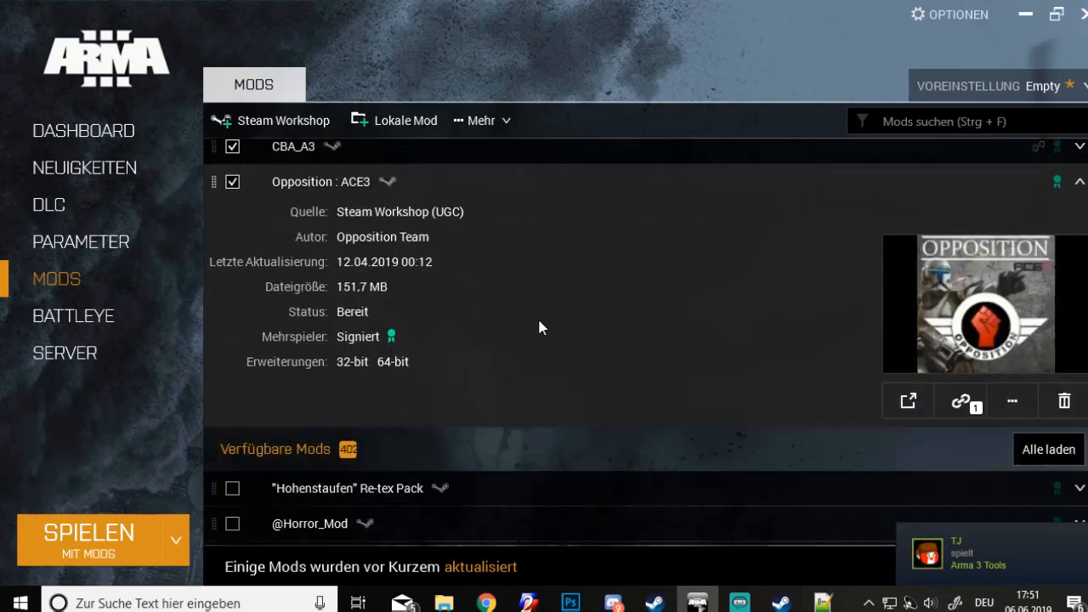
{"action": "scroll", "coordinate": [539, 321], "scroll_direction": "up", "scroll_amount": 1}
{"action": "left_click", "coordinate": [489, 244]}
{"action": "left_click", "coordinate": [468, 221]}
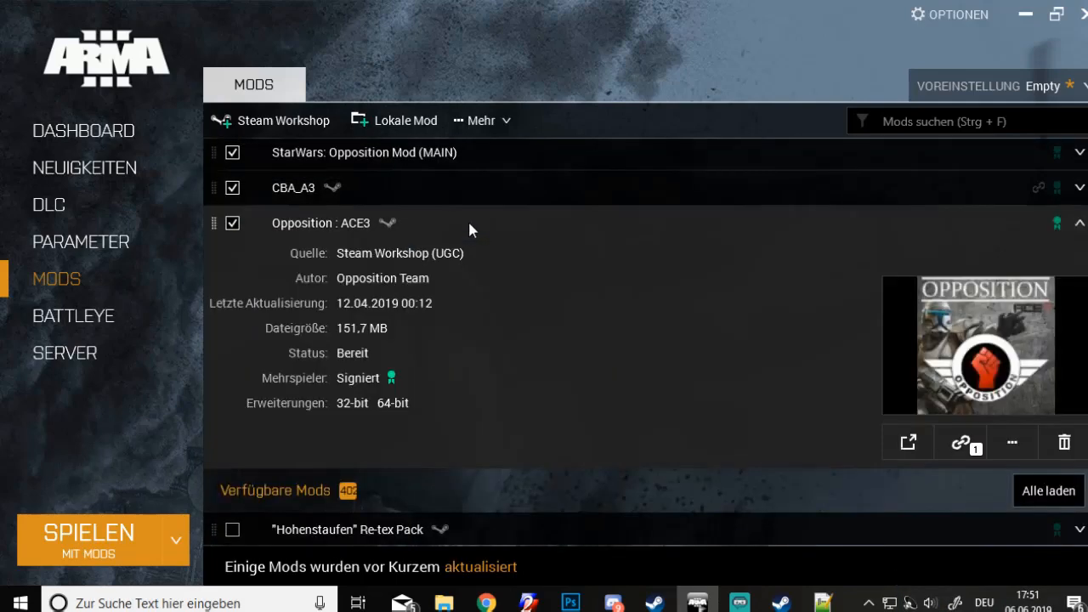
{"action": "left_click", "coordinate": [468, 222]}
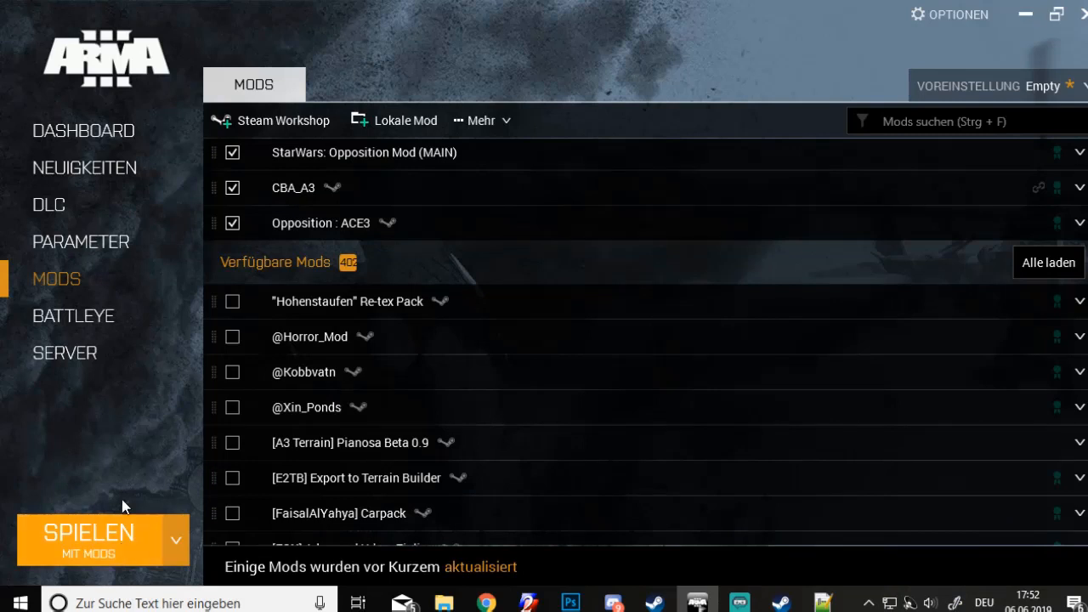
Launch Arma 3 with the loaded mods and open the Editor on the Virtuelle Realität map
{"action": "left_click", "coordinate": [119, 527]}
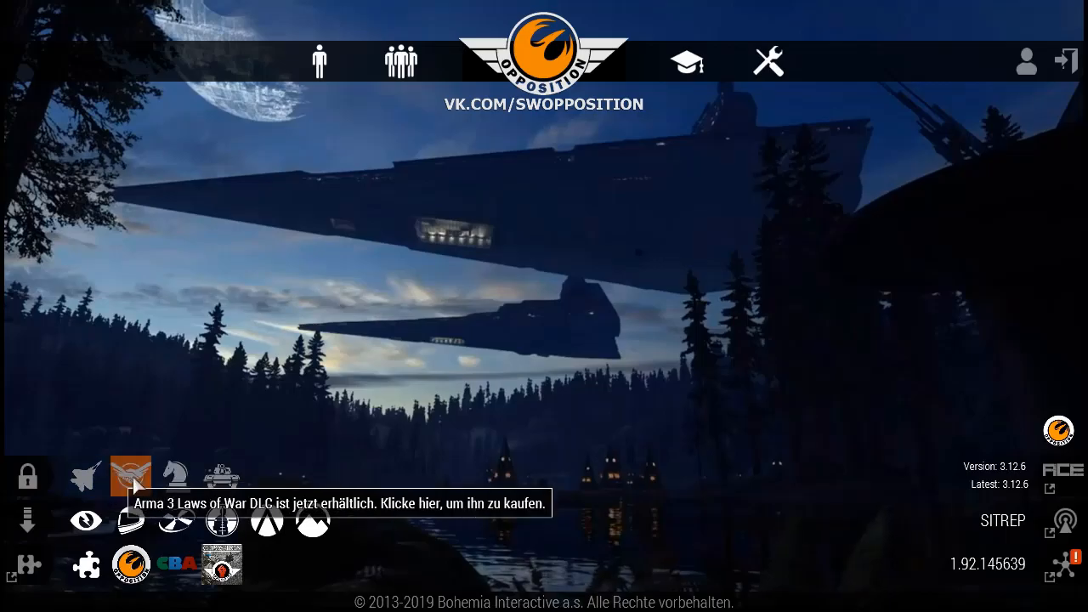
{"action": "mouse_move", "coordinate": [277, 57]}
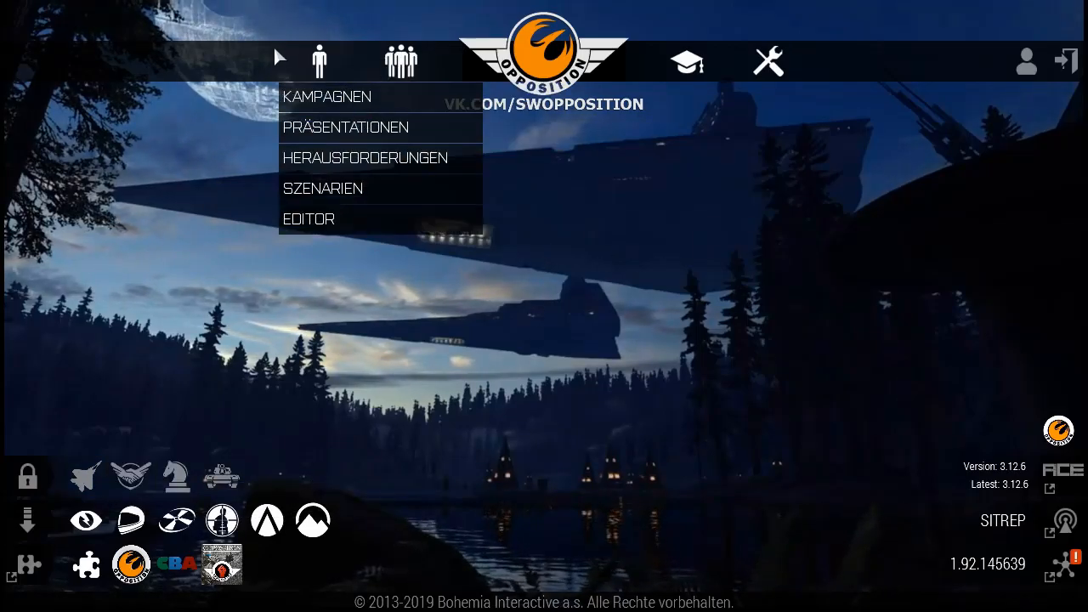
{"action": "left_click", "coordinate": [329, 223]}
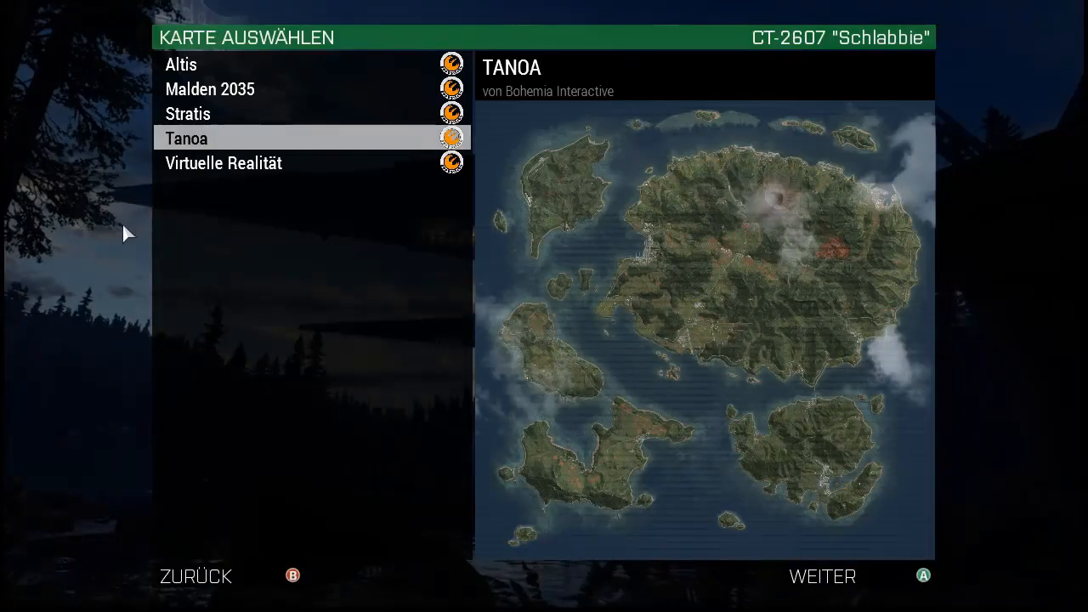
{"action": "left_click", "coordinate": [179, 163]}
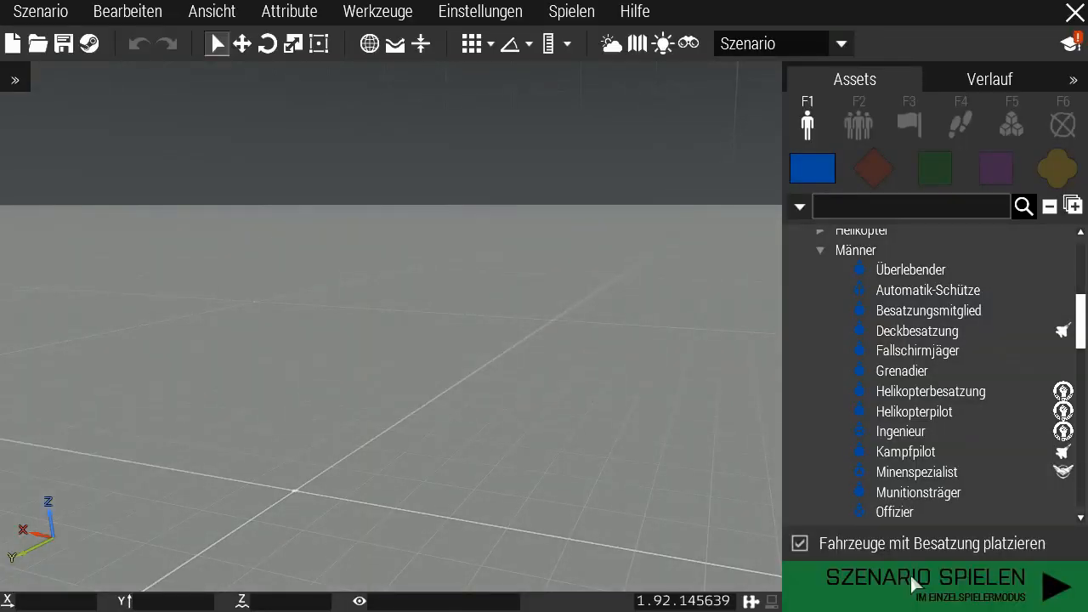
Place a tut test trooper from the tut test cat category of the tut test faction on the map
{"action": "scroll", "coordinate": [885, 463], "scroll_direction": "up", "scroll_amount": 5}
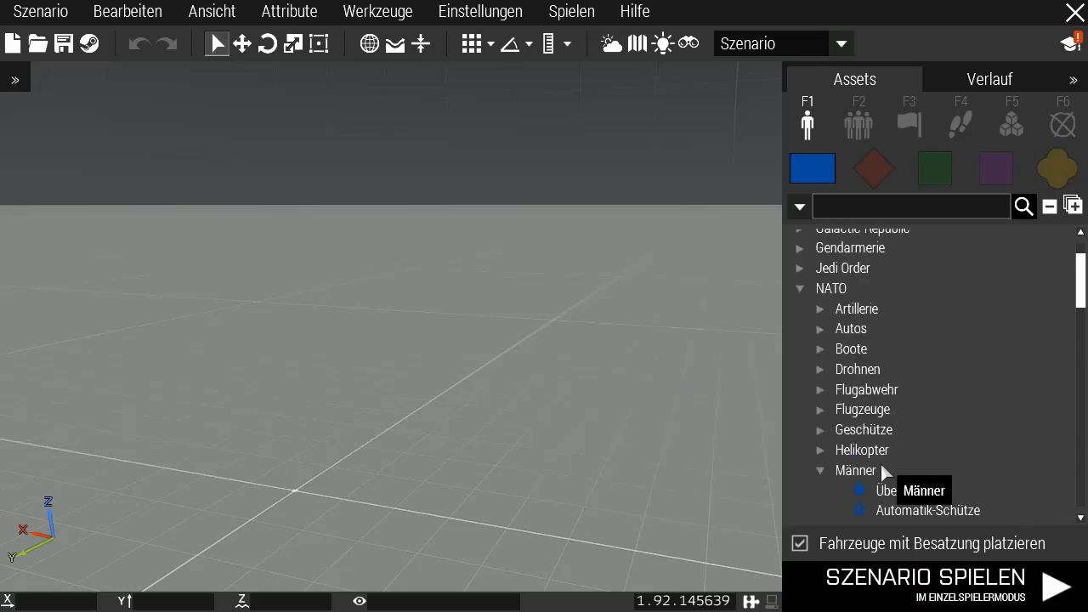
{"action": "right_click_drag", "start_coordinate": [722, 365], "coordinate": [615, 278]}
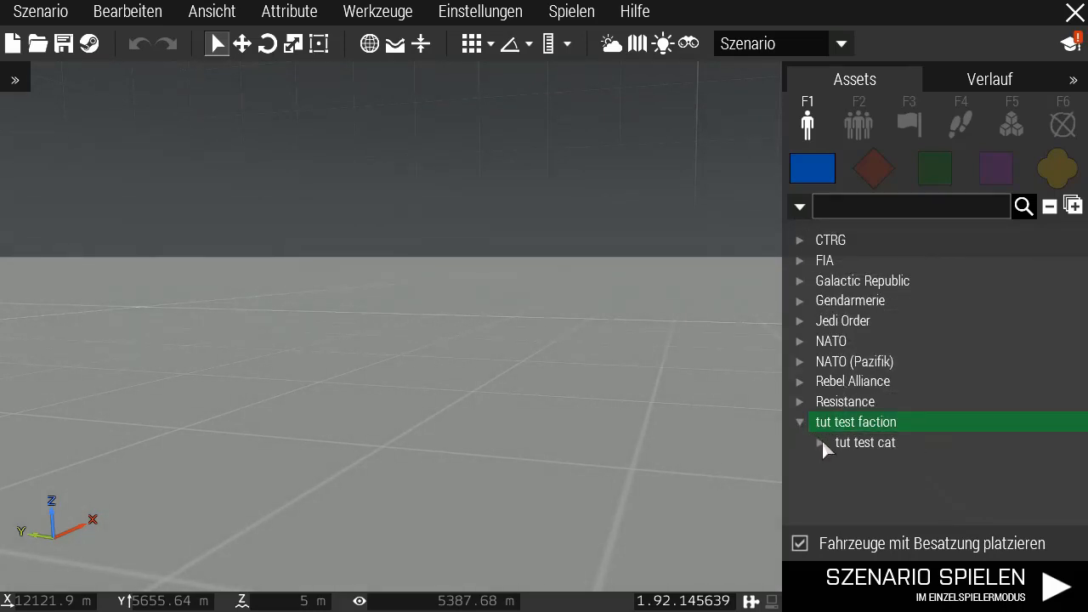
{"action": "left_click", "coordinate": [820, 441]}
{"action": "left_click", "coordinate": [900, 463]}
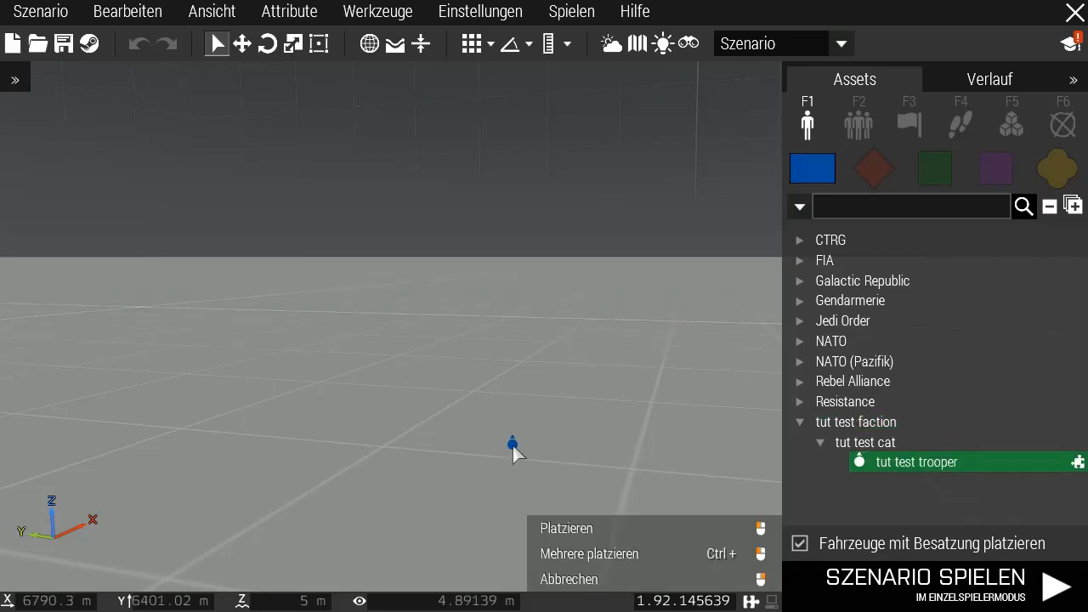
{"action": "left_click", "coordinate": [736, 465]}
{"action": "scroll", "coordinate": [585, 415], "scroll_direction": "up", "scroll_amount": 3}
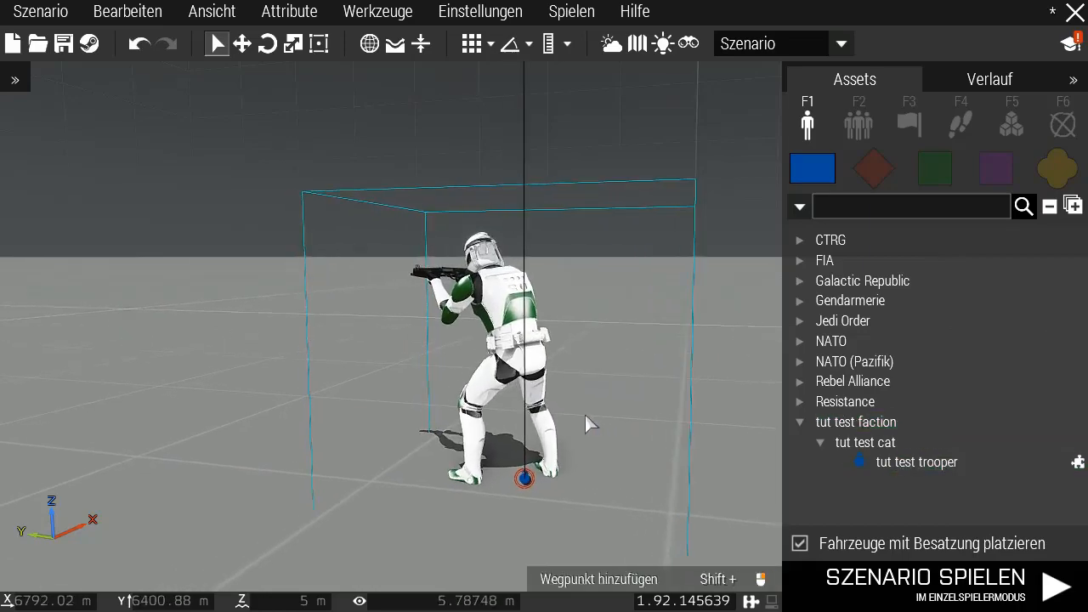
Examine the placed tut test trooper's helmet, chest armour and belt textures up close and from several sides
{"action": "scroll", "coordinate": [586, 416], "scroll_direction": "up", "scroll_amount": 5}
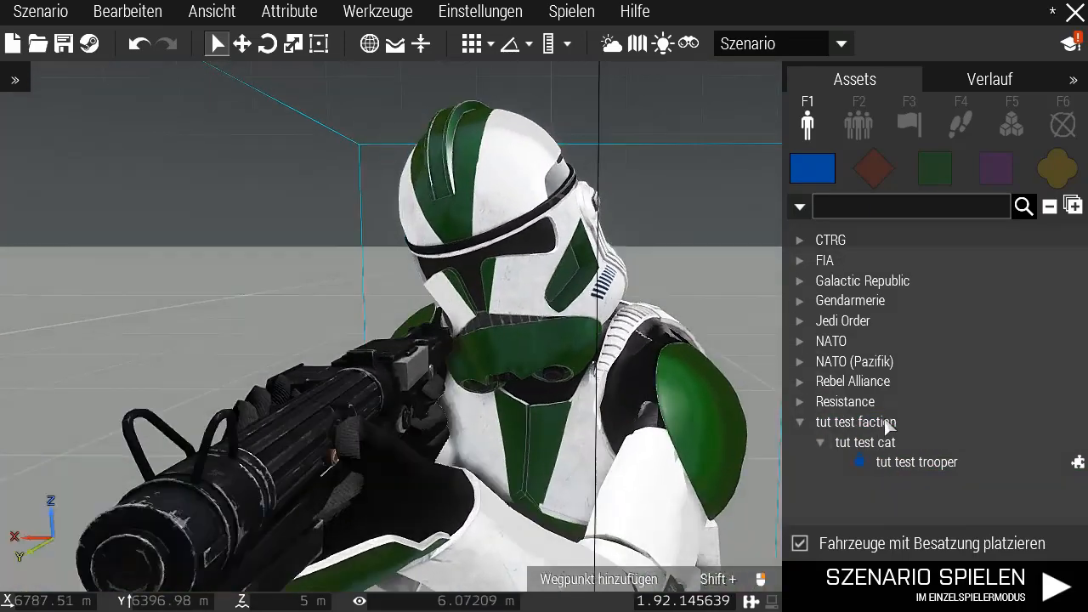
{"action": "scroll", "coordinate": [598, 459], "scroll_direction": "up", "scroll_amount": 5}
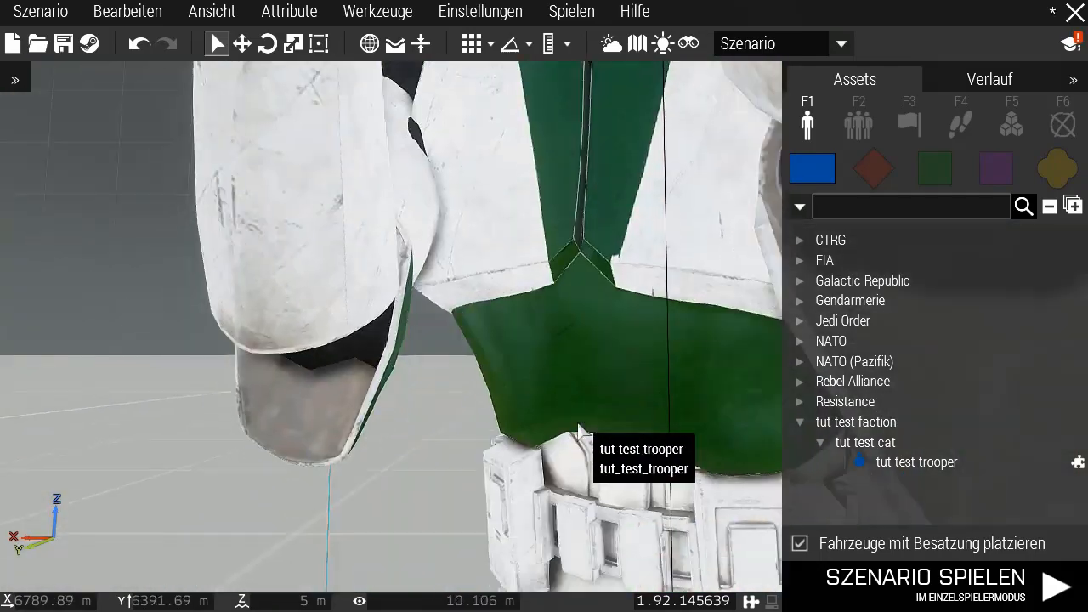
{"action": "scroll", "coordinate": [597, 414], "scroll_direction": "down", "scroll_amount": 4}
{"action": "right_click_drag", "start_coordinate": [579, 424], "coordinate": [366, 404]}
{"action": "scroll", "coordinate": [597, 413], "scroll_direction": "up", "scroll_amount": 5}
{"action": "key", "text": "w"}
{"action": "key", "text": "a"}
{"action": "key", "text": "w"}
{"action": "left_click_drag", "start_coordinate": [364, 400], "coordinate": [197, 441]}
{"action": "key", "text": "d"}
{"action": "key", "text": "s"}
{"action": "right_click_drag", "start_coordinate": [196, 440], "coordinate": [514, 456]}
{"action": "key", "text": "s"}
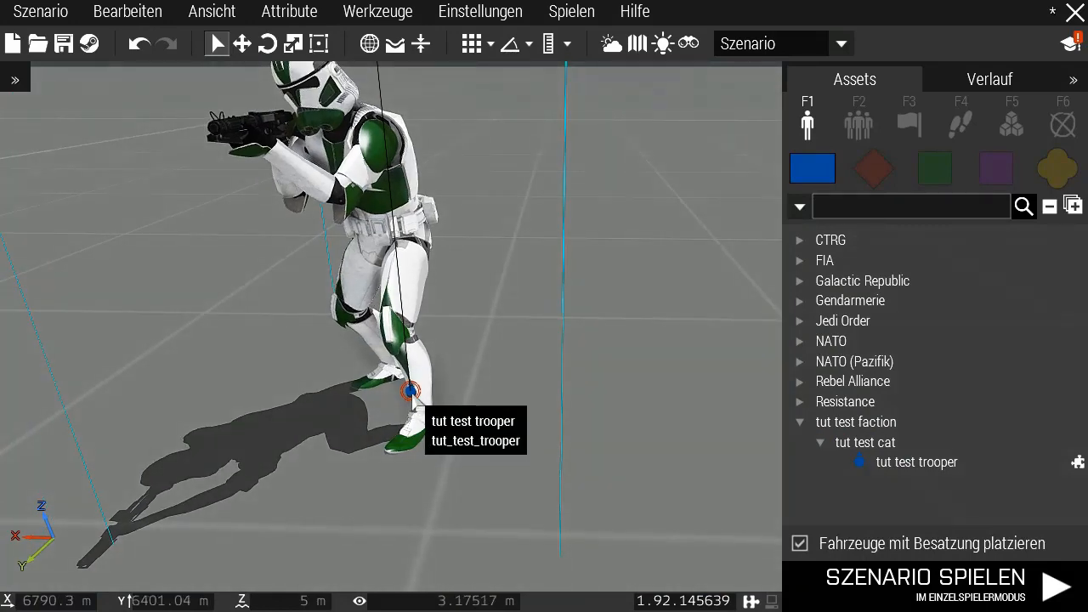
Paste two copies of the tut test trooper in a row beside the original
{"action": "key", "text": "ctrl+v"}
{"action": "key", "text": "s"}
{"action": "key", "text": "d"}
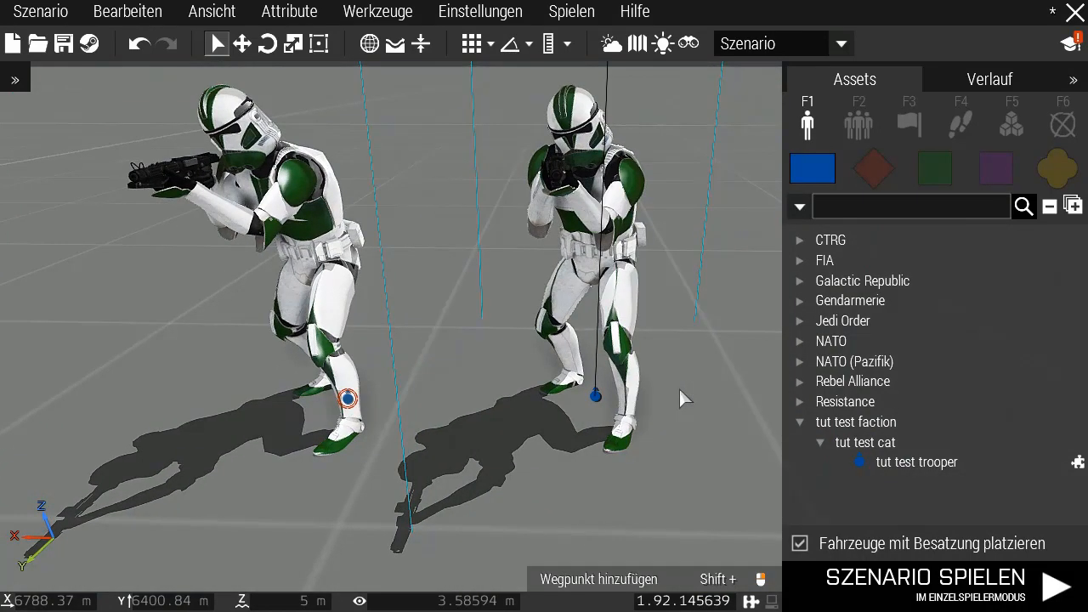
{"action": "key", "text": "ctrl+v"}
{"action": "left_click_drag", "start_coordinate": [728, 396], "coordinate": [757, 396]}
{"action": "key", "text": "d"}
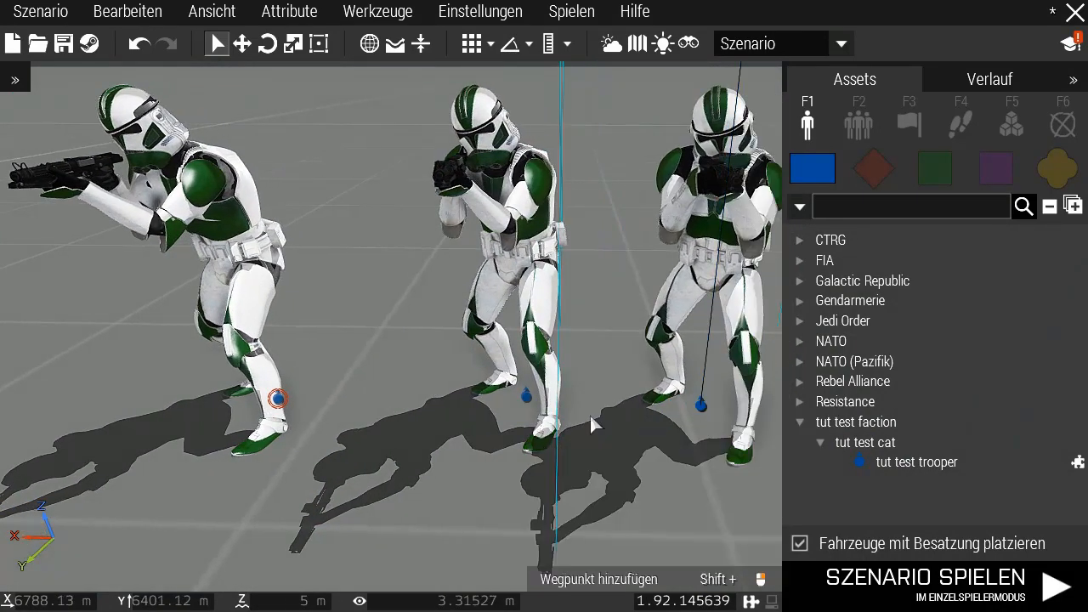
Equip the middle trooper with the tut test BARC helmet in its loadout, inspect the helmet up close and apply the change
{"action": "right_click", "coordinate": [521, 398]}
{"action": "mouse_move", "coordinate": [816, 503]}
{"action": "left_click", "coordinate": [978, 500]}
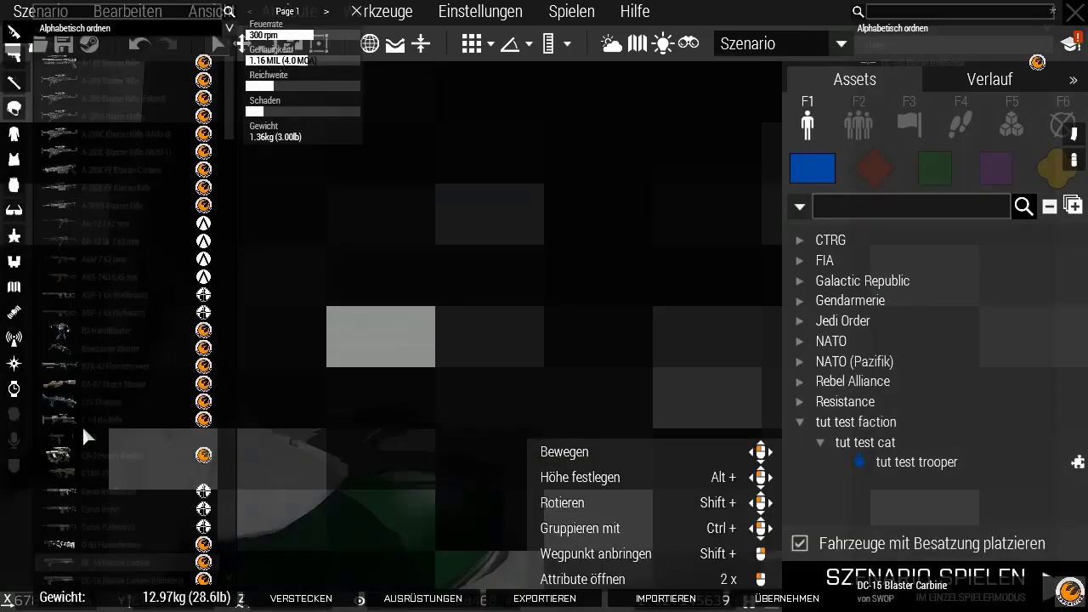
{"action": "left_click", "coordinate": [25, 119]}
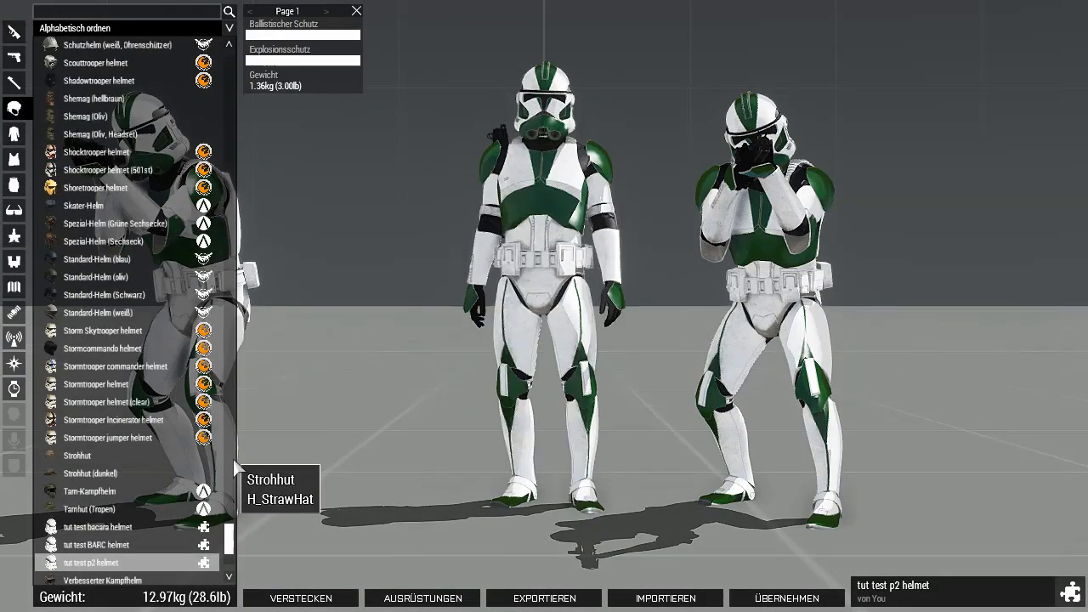
{"action": "left_click", "coordinate": [150, 544]}
{"action": "scroll", "coordinate": [553, 161], "scroll_direction": "up", "scroll_amount": 5}
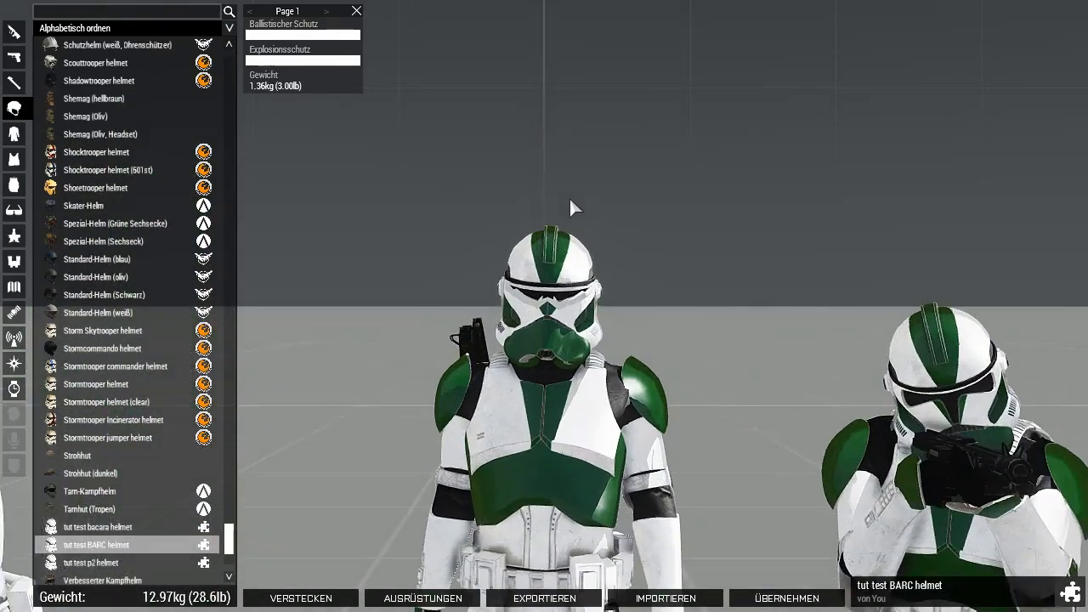
{"action": "scroll", "coordinate": [570, 203], "scroll_direction": "up", "scroll_amount": 5}
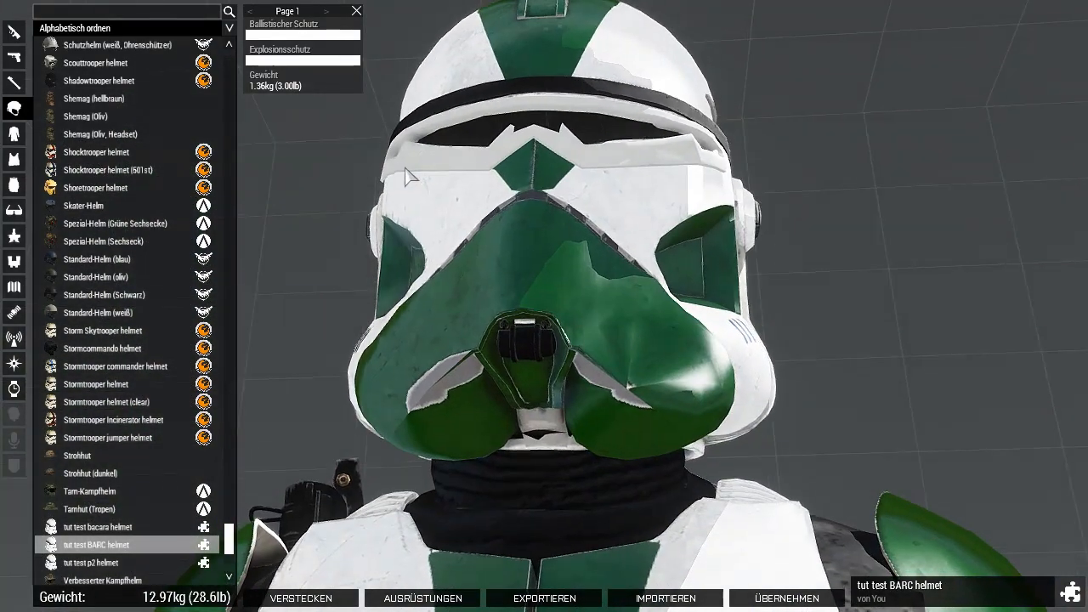
{"action": "left_click_drag", "start_coordinate": [406, 176], "coordinate": [525, 259]}
{"action": "left_click", "coordinate": [797, 599]}
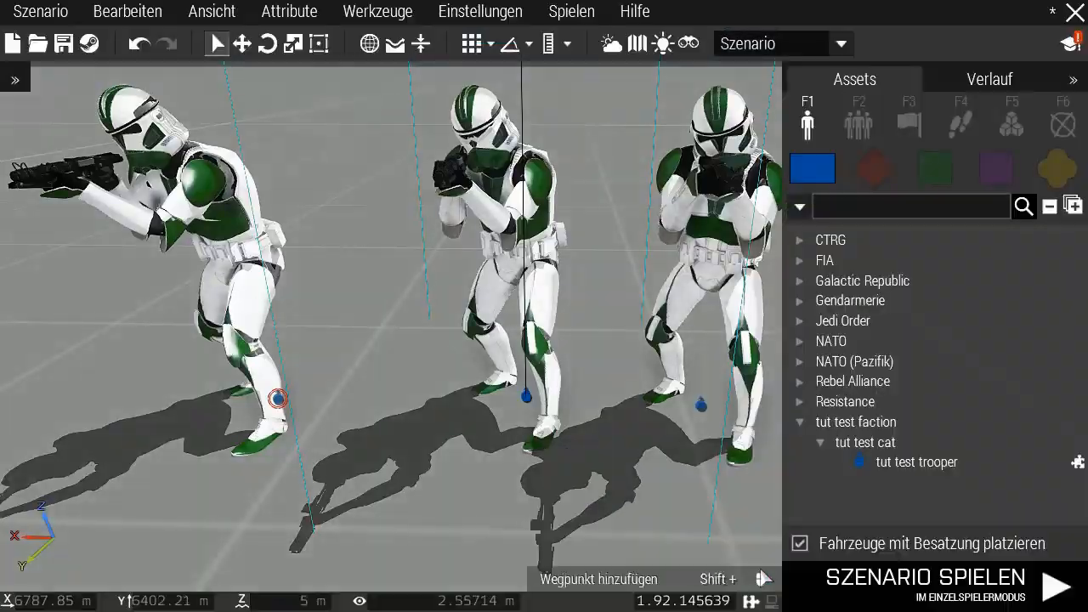
Compare the tut test helmets on the third trooper, equip the tut test bacara helmet and apply the loadout
{"action": "right_click", "coordinate": [672, 408]}
{"action": "mouse_move", "coordinate": [770, 508]}
{"action": "left_click", "coordinate": [614, 504]}
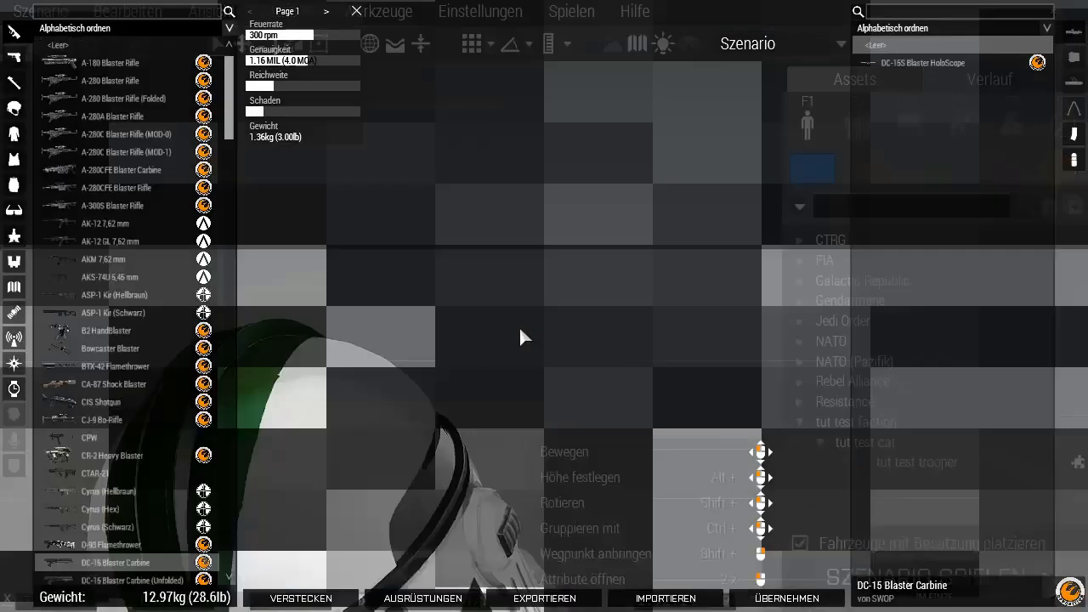
{"action": "scroll", "coordinate": [64, 400], "scroll_direction": "down", "scroll_amount": 2}
{"action": "left_click", "coordinate": [14, 108]}
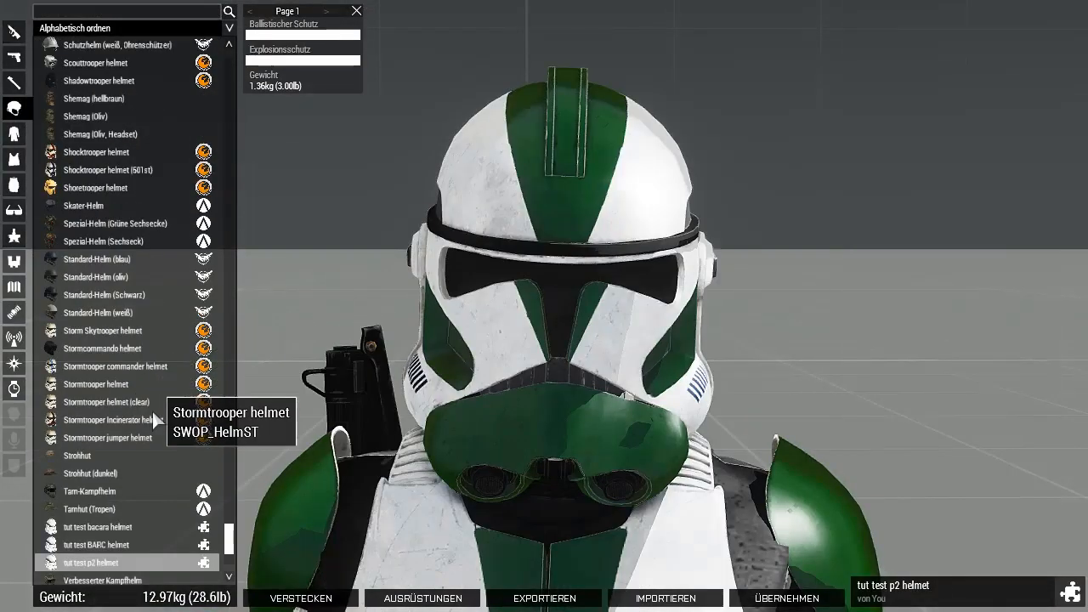
{"action": "left_click", "coordinate": [170, 527]}
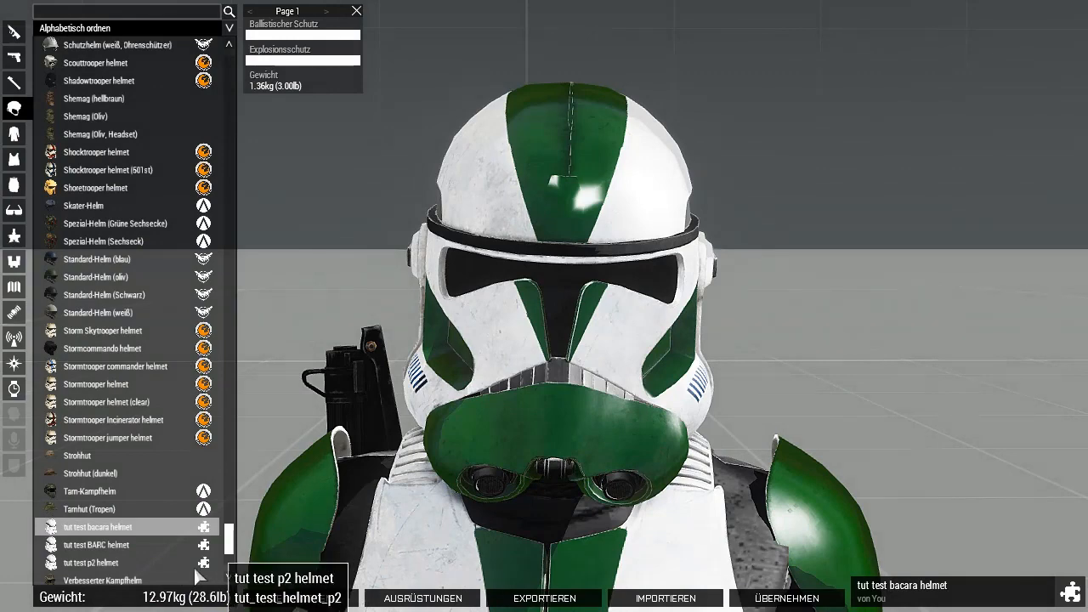
{"action": "left_click", "coordinate": [132, 558]}
{"action": "left_click", "coordinate": [131, 528]}
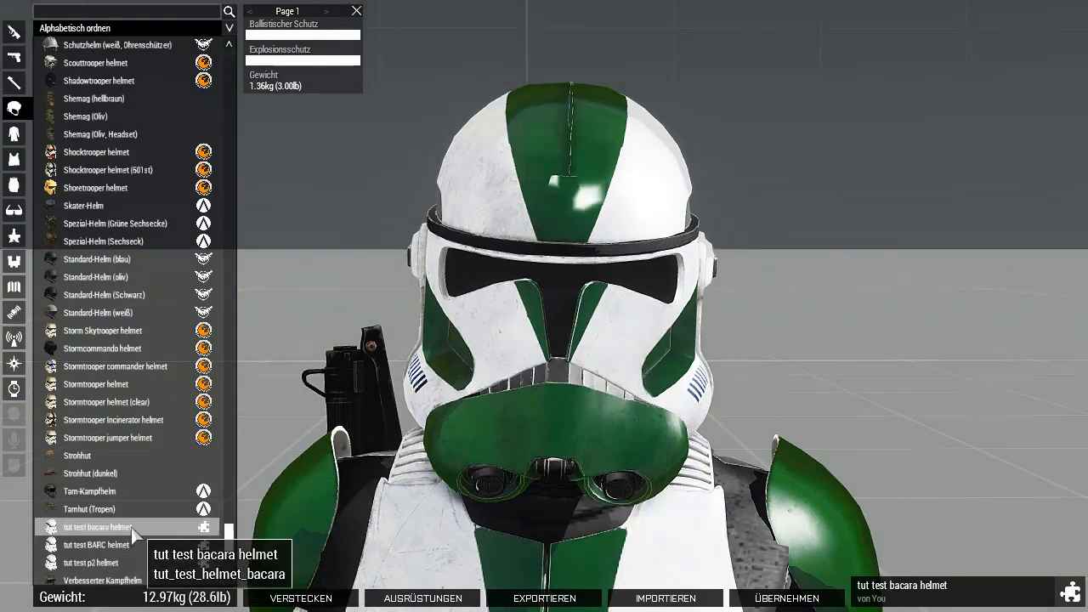
{"action": "left_click", "coordinate": [125, 551]}
{"action": "left_click", "coordinate": [125, 560]}
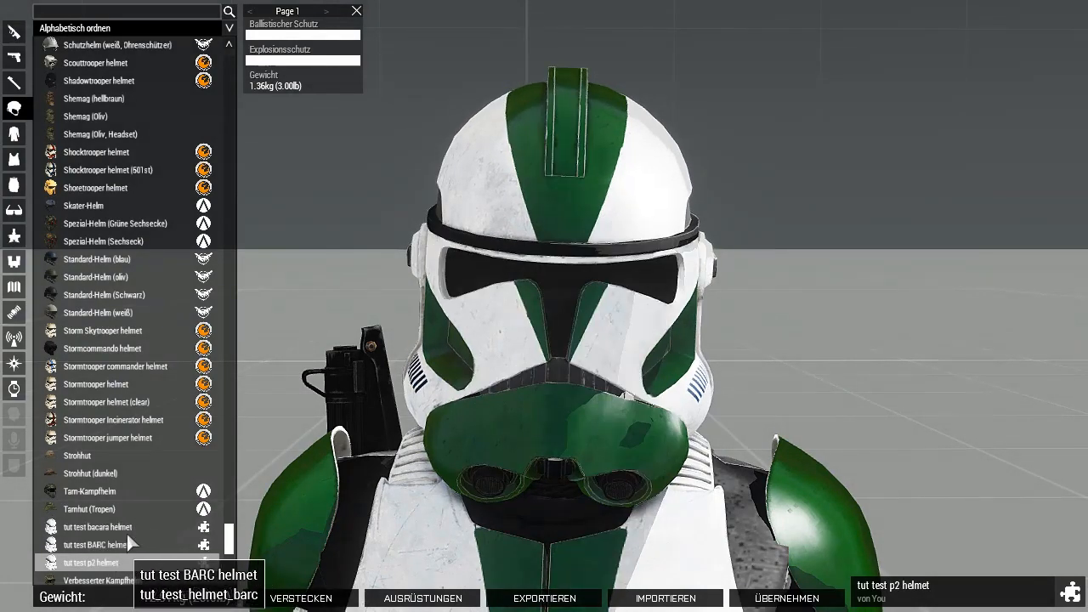
{"action": "left_click", "coordinate": [127, 530]}
{"action": "left_click", "coordinate": [786, 598]}
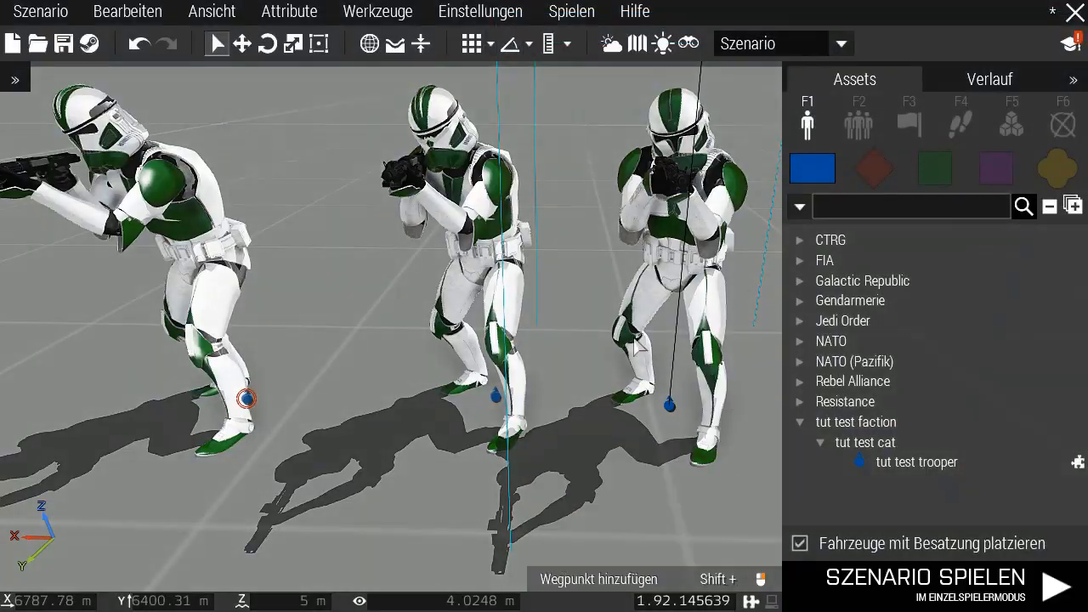
Examine the bacara helmet's texture on the third trooper from the back, top and sides, including the green stripe
{"action": "scroll", "coordinate": [667, 282], "scroll_direction": "up", "scroll_amount": 5}
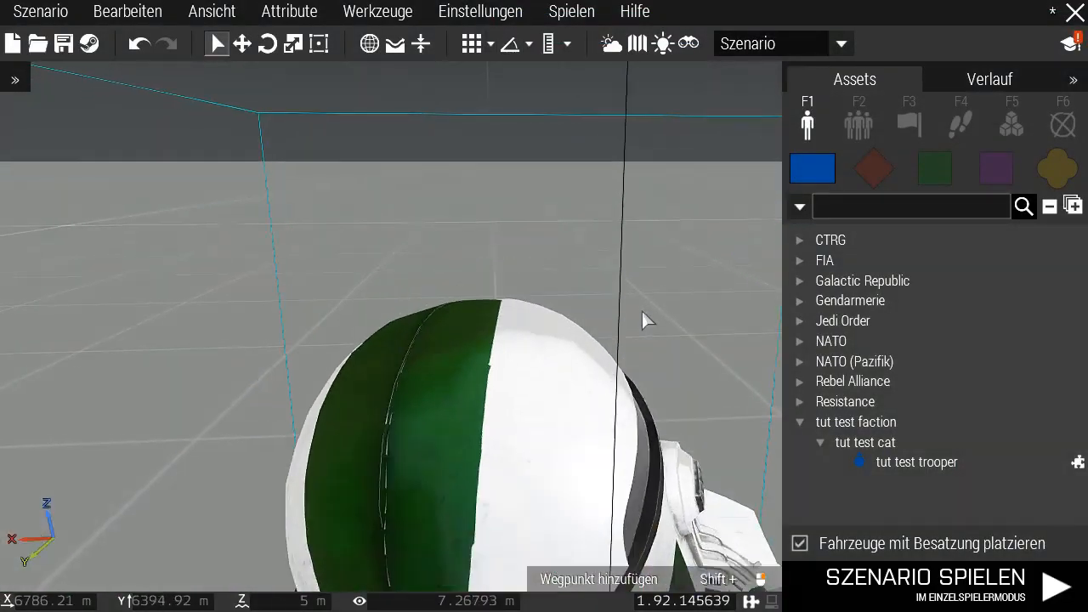
{"action": "right_click_drag", "start_coordinate": [642, 311], "coordinate": [446, 382]}
{"action": "key", "text": "d"}
{"action": "key", "text": "d"}
{"action": "key", "text": "q"}
{"action": "key", "text": "a"}
{"action": "key", "text": "d"}
{"action": "key", "text": "a"}
{"action": "key", "text": "d"}
{"action": "key", "text": "a"}
{"action": "right_click_drag", "start_coordinate": [490, 347], "coordinate": [473, 334]}
{"action": "key", "text": "w"}
{"action": "key", "text": "s"}
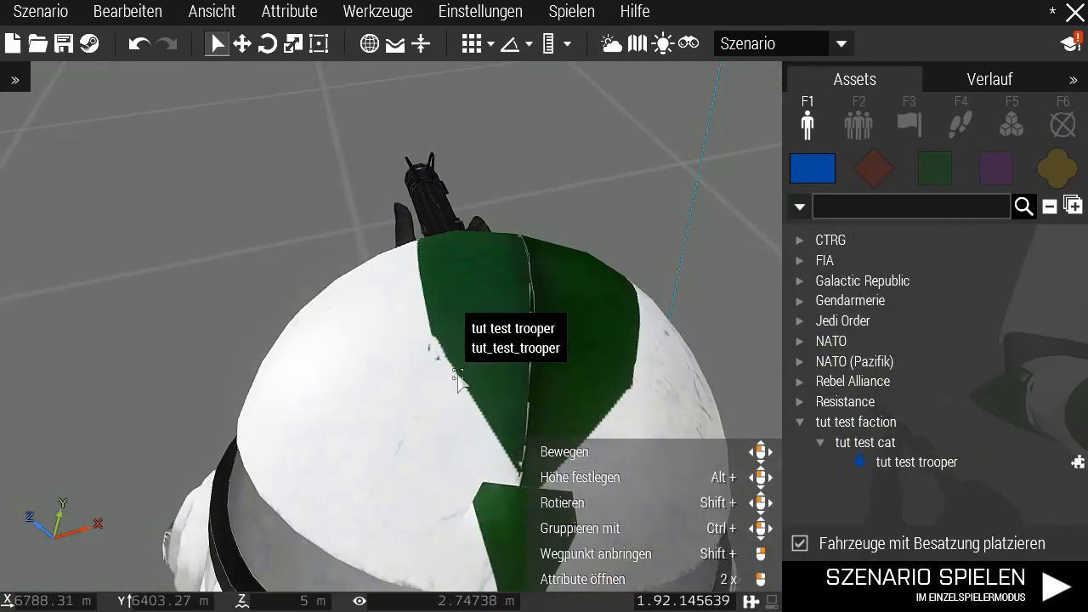
{"action": "right_click_drag", "start_coordinate": [458, 375], "coordinate": [677, 385]}
{"action": "key", "text": "a"}
{"action": "key", "text": "s"}
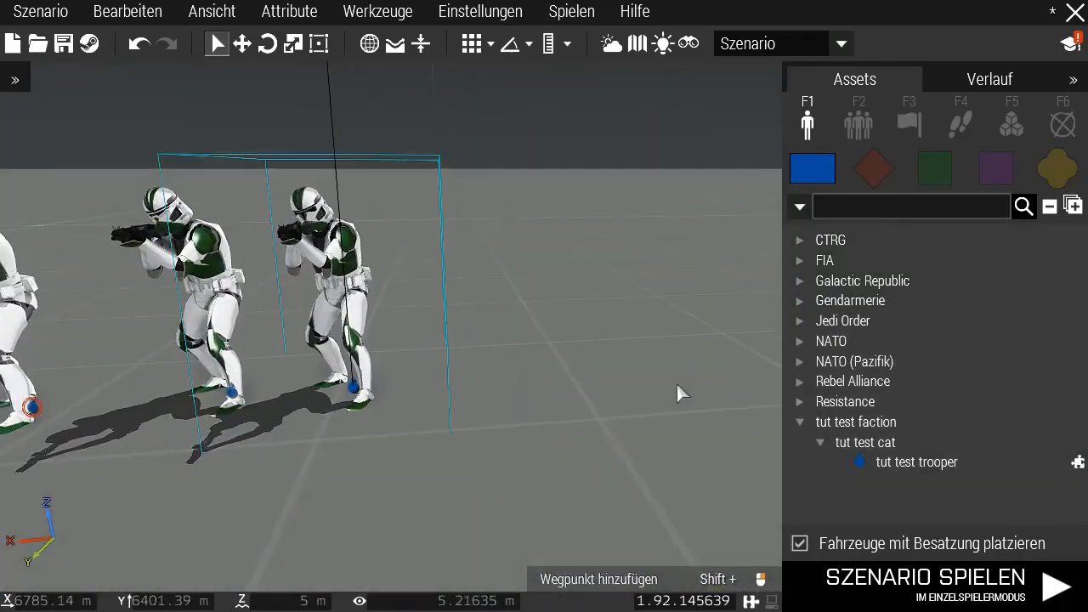
Play the scenario in singleplayer and switch to the third-person view to see the three troopers
{"action": "key", "text": "a"}
{"action": "key", "text": "z"}
{"action": "key", "text": "w"}
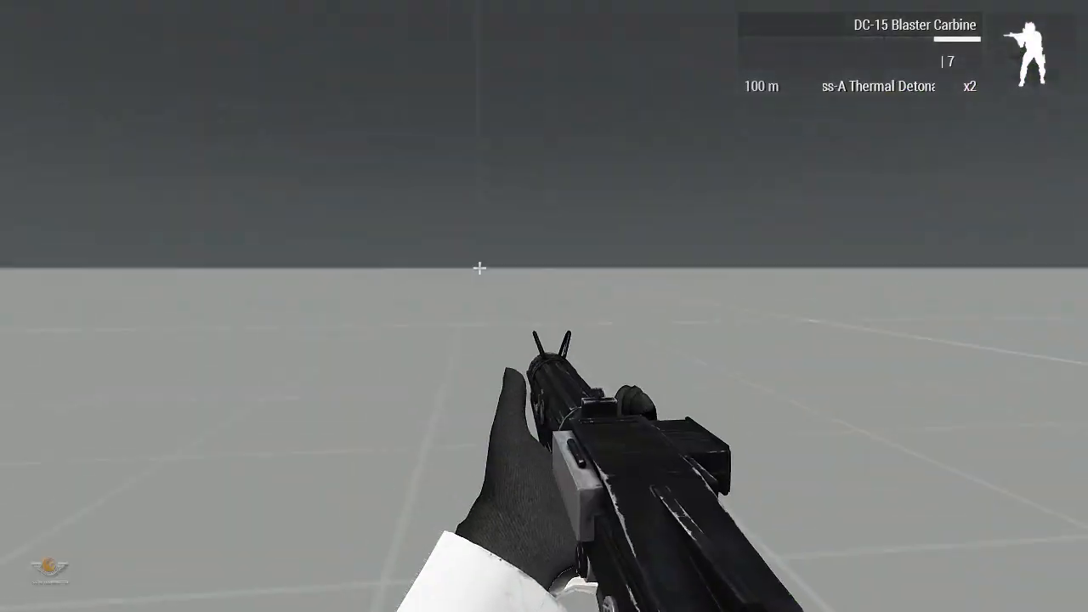
{"action": "key", "text": "KP_Enter"}
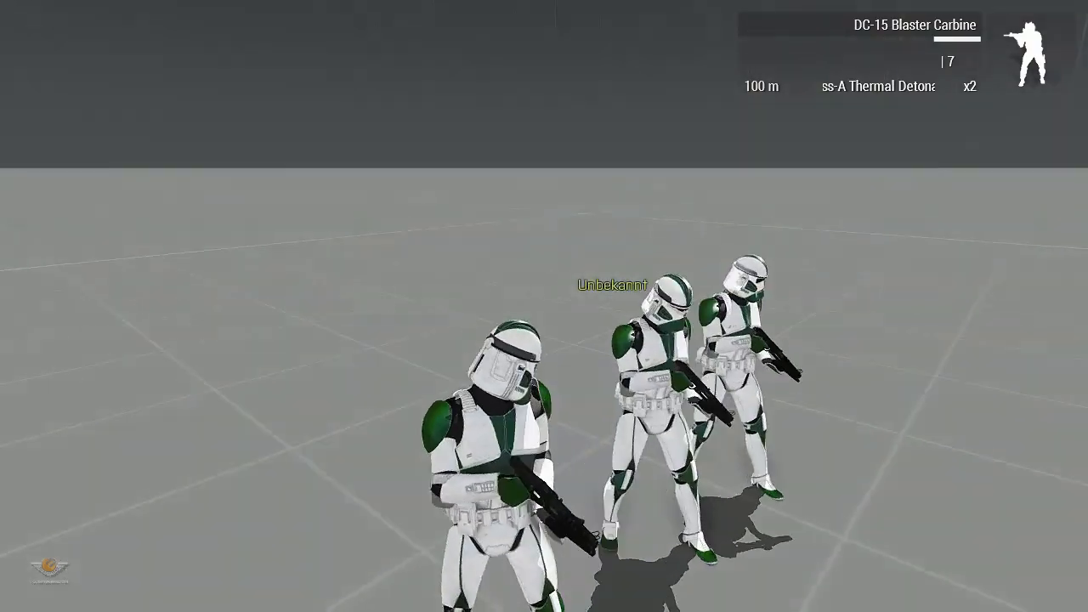